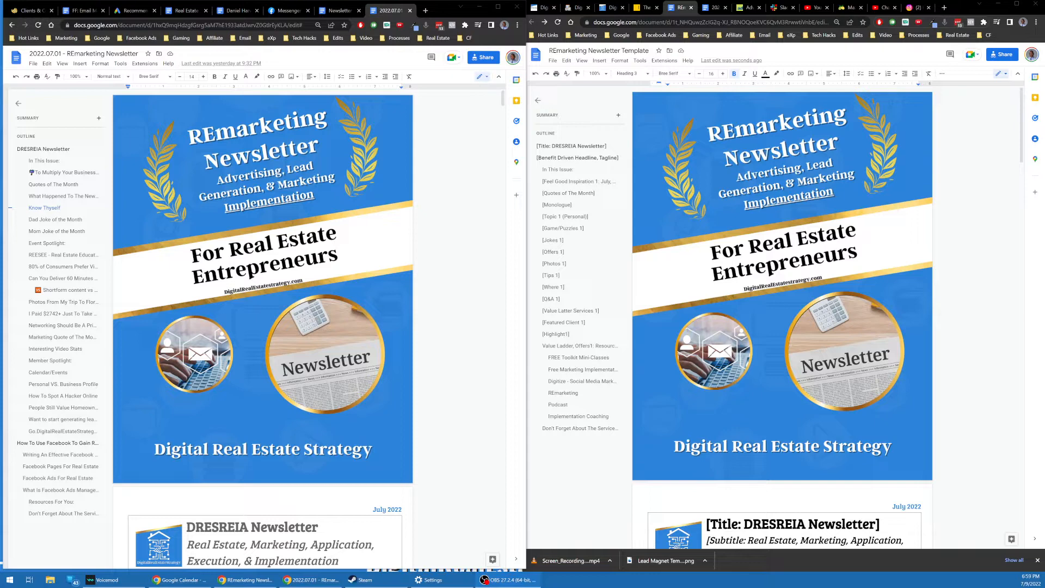
Step: Switch to the Newsletter Swipe File document and zoom the page to 110%
left_click(342, 11)
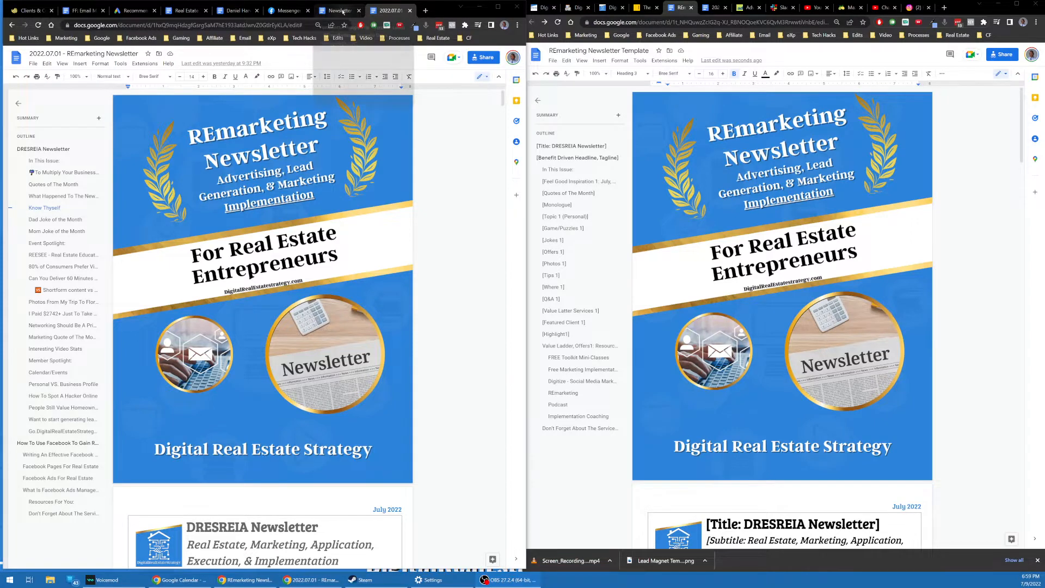
key("ctrl+plus")
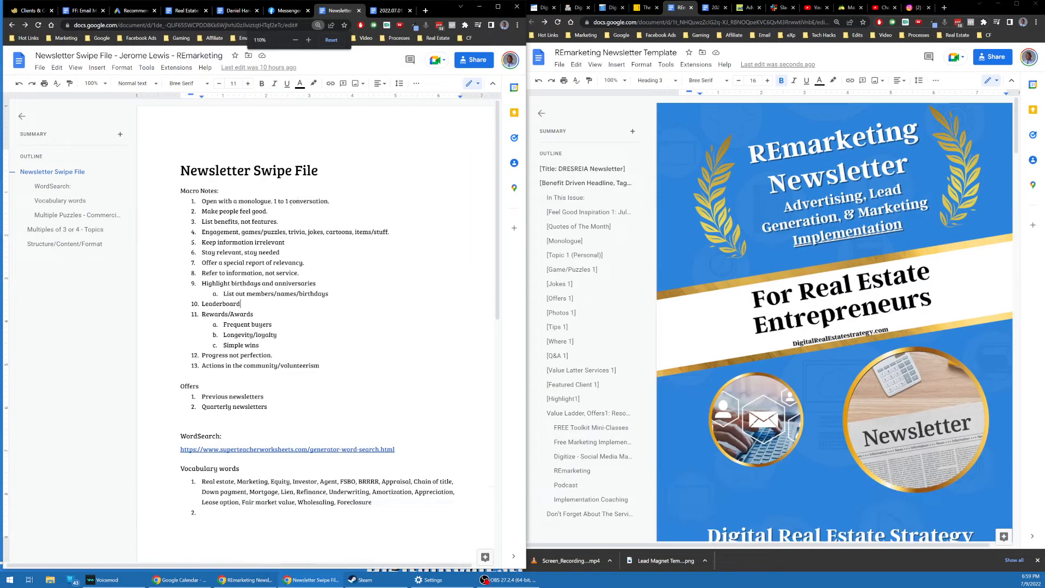
scroll(297, 200, "down", 1)
scroll(240, 191, "up", 1)
scroll(175, 180, "down", 1)
scroll(175, 180, "up", 1)
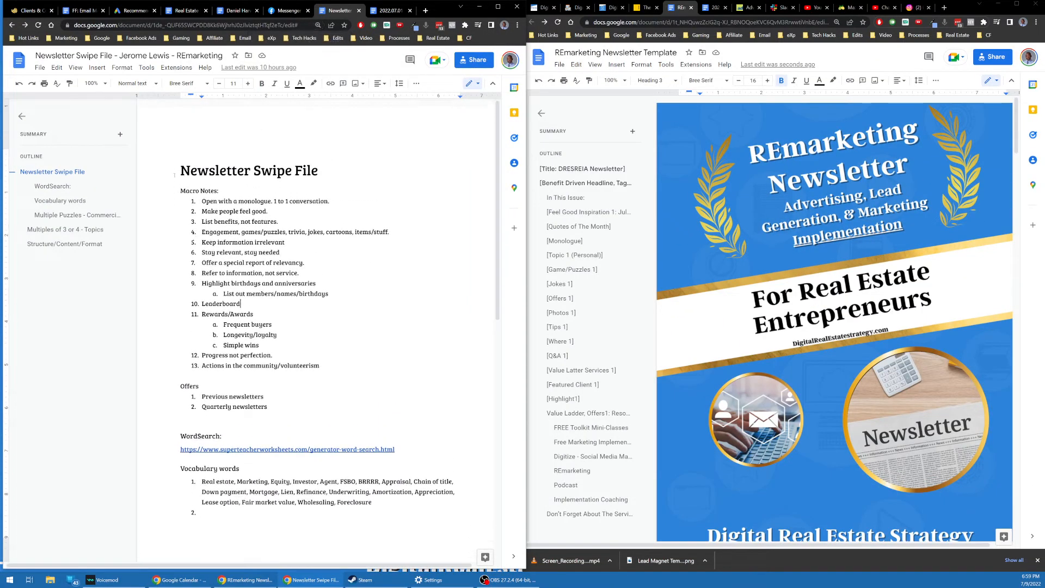
scroll(170, 186, "down", 1)
scroll(165, 189, "up", 1)
left_click_drag(197, 172, 387, 185)
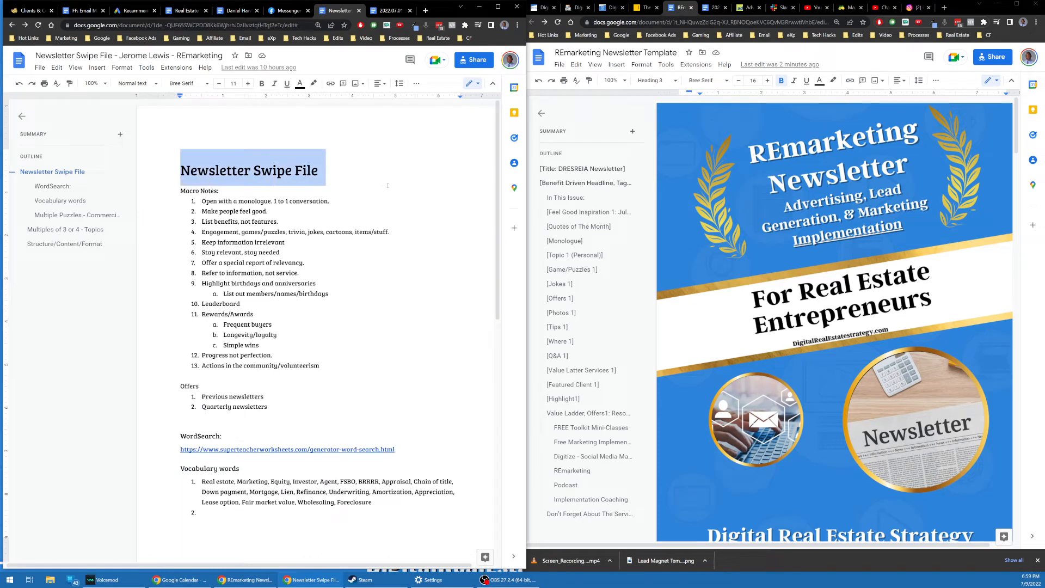
left_click_drag(177, 194, 354, 514)
scroll(343, 415, "down", 8)
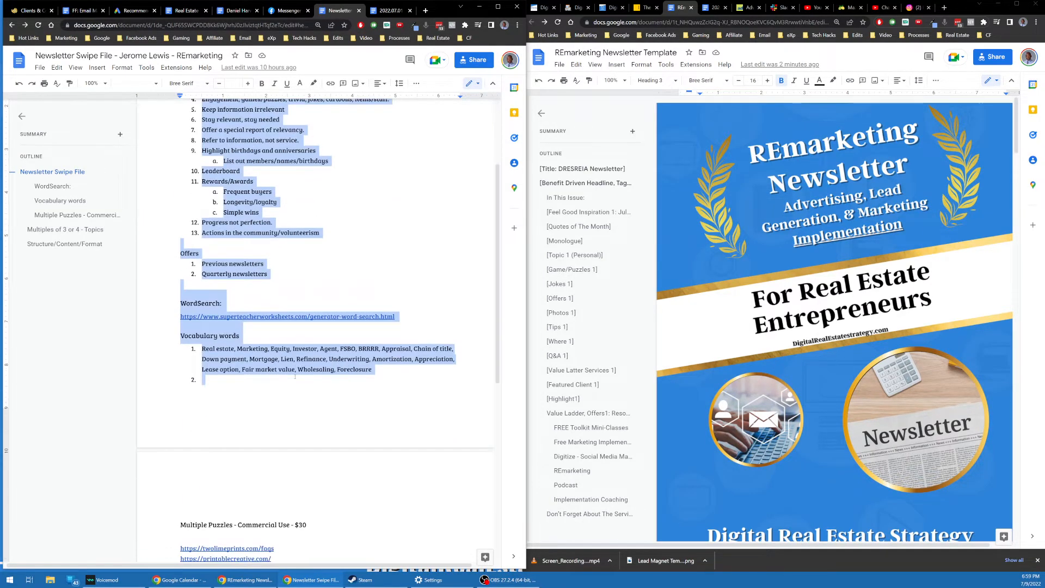
scroll(300, 371, "up", 4)
scroll(300, 371, "up", 4)
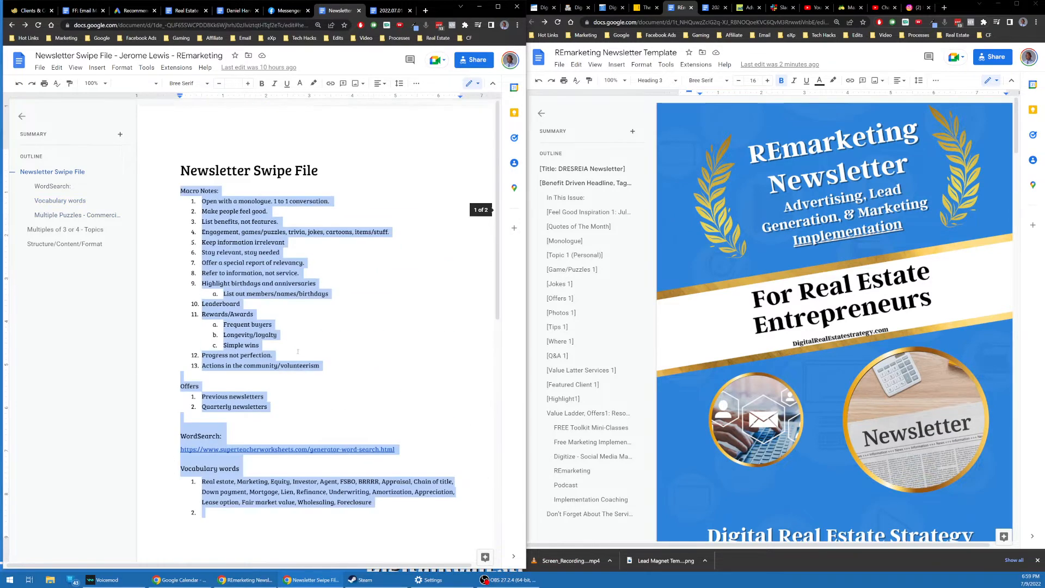
scroll(300, 371, "down", 9)
scroll(300, 371, "up", 2)
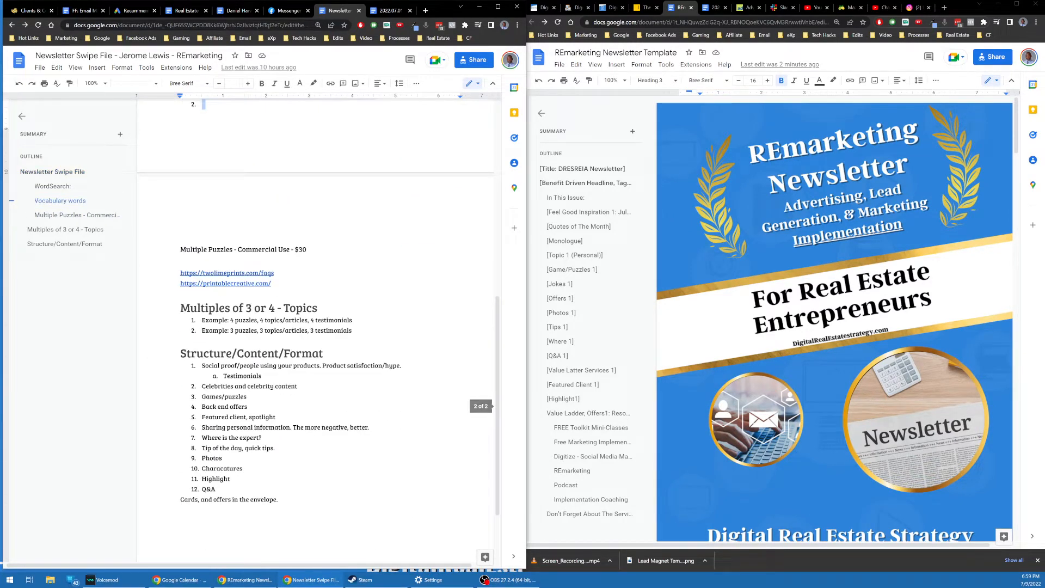
triple_click(293, 331)
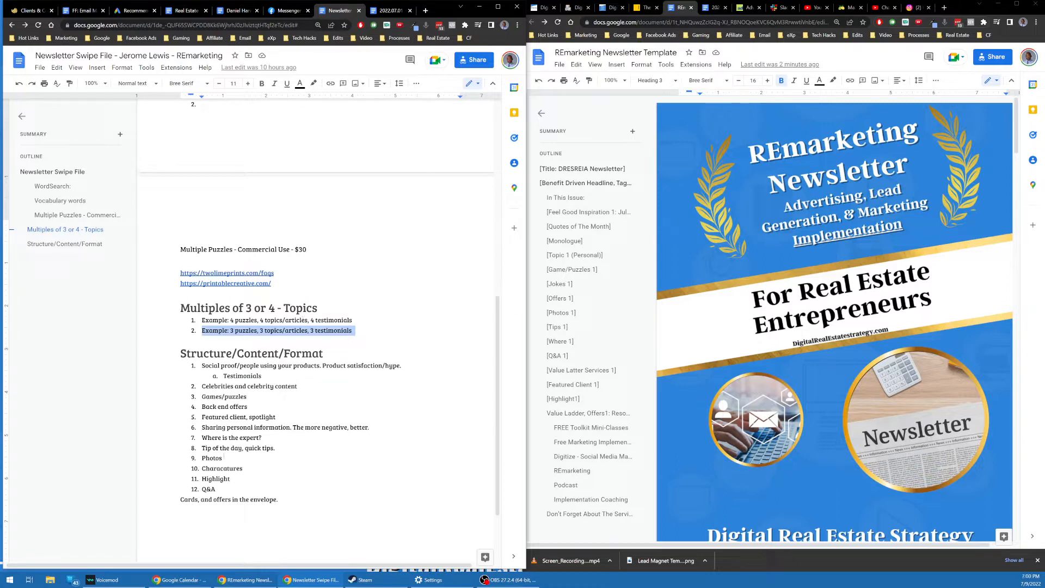
left_click(236, 417)
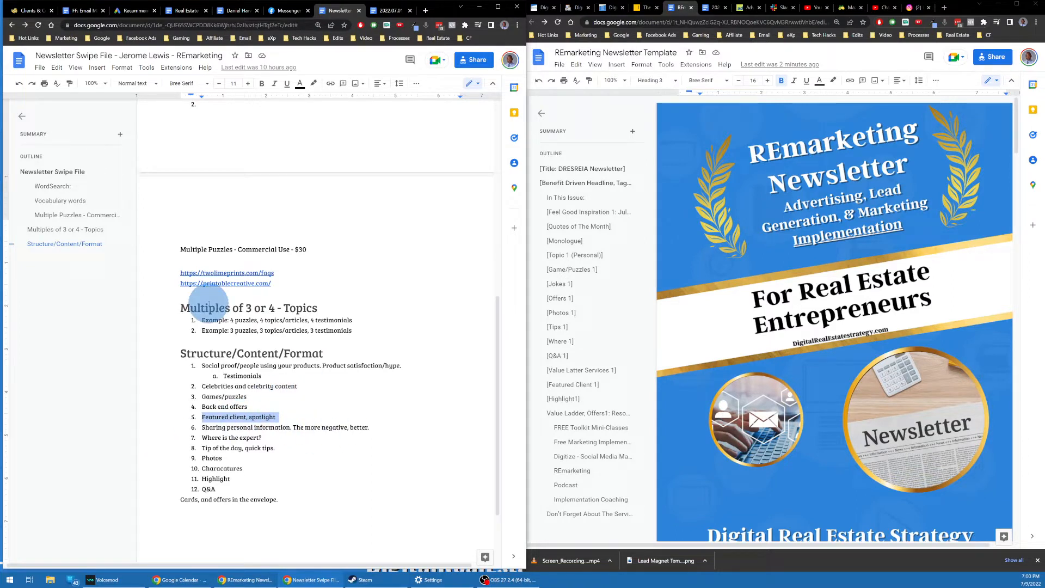
scroll(209, 305, "up", 5)
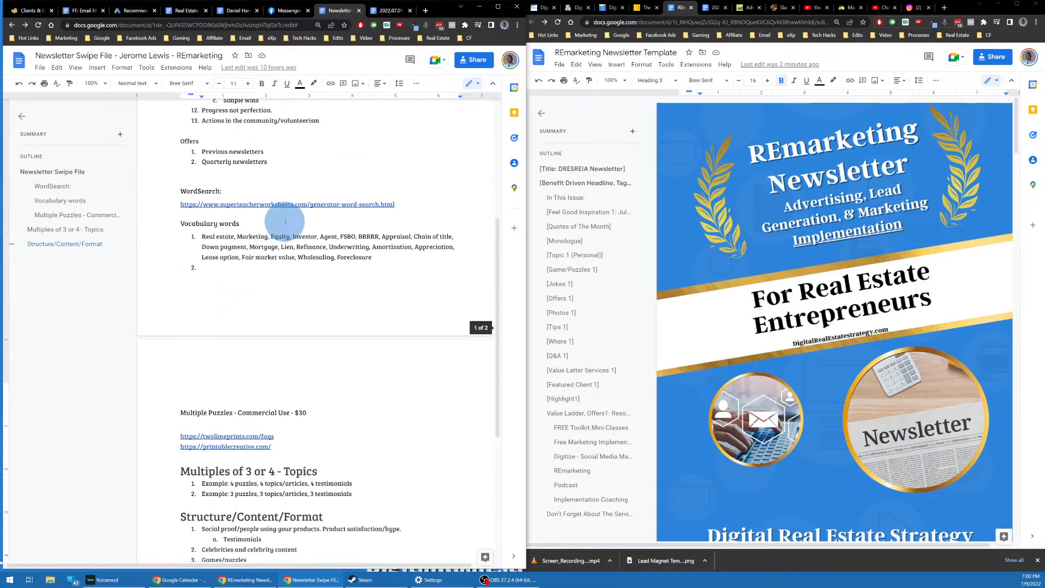
scroll(278, 199, "down", 5)
scroll(283, 201, "up", 8)
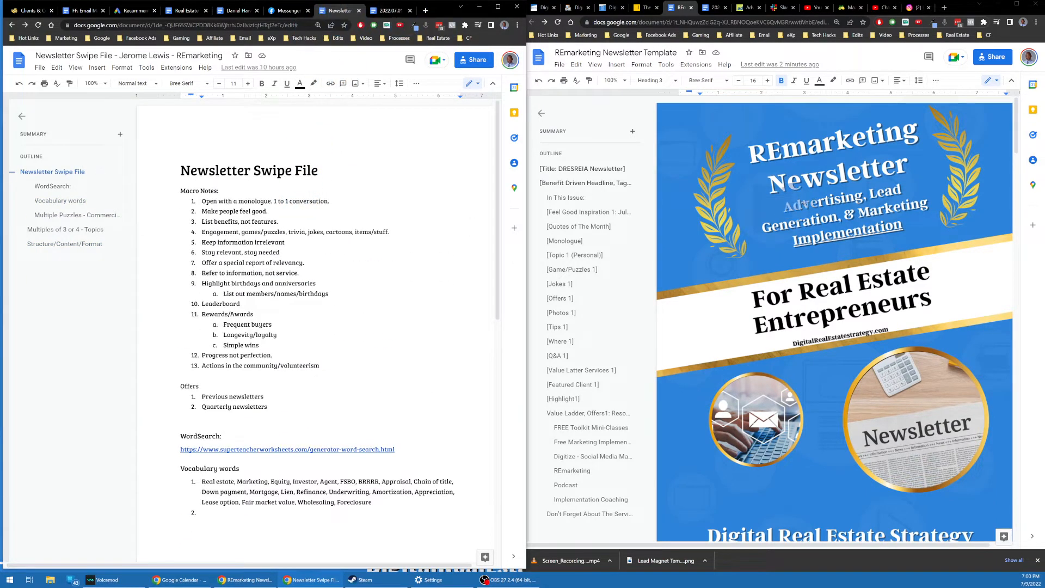
scroll(790, 163, "down", 9)
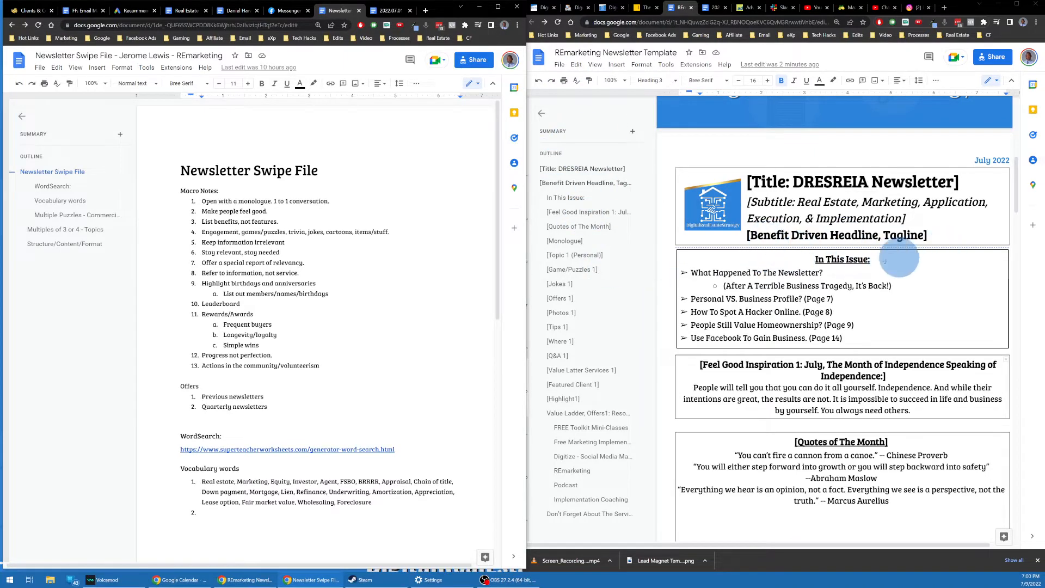
Step: Review the template's title word DRESREIA, the subtitle line and the benefit-driven headline by selecting each
scroll(789, 272, "down", 2)
scroll(853, 193, "up", 3)
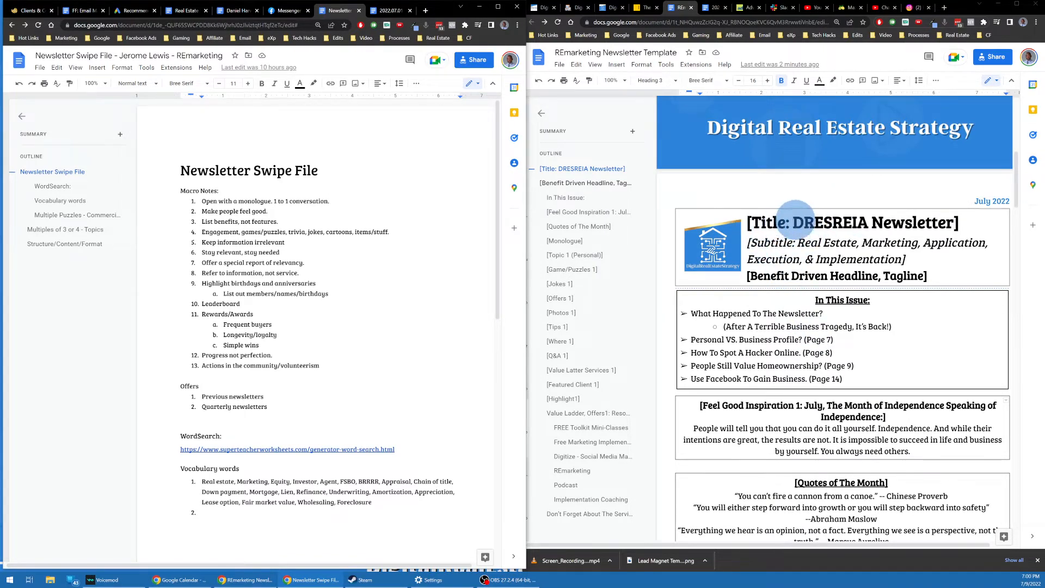
left_click(792, 217)
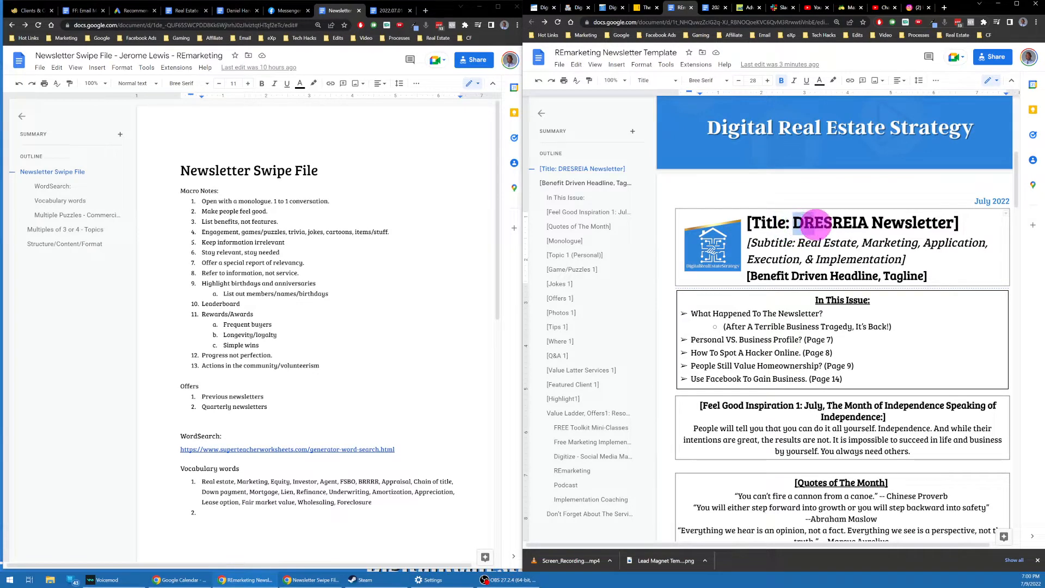
left_click_drag(815, 224, 962, 223)
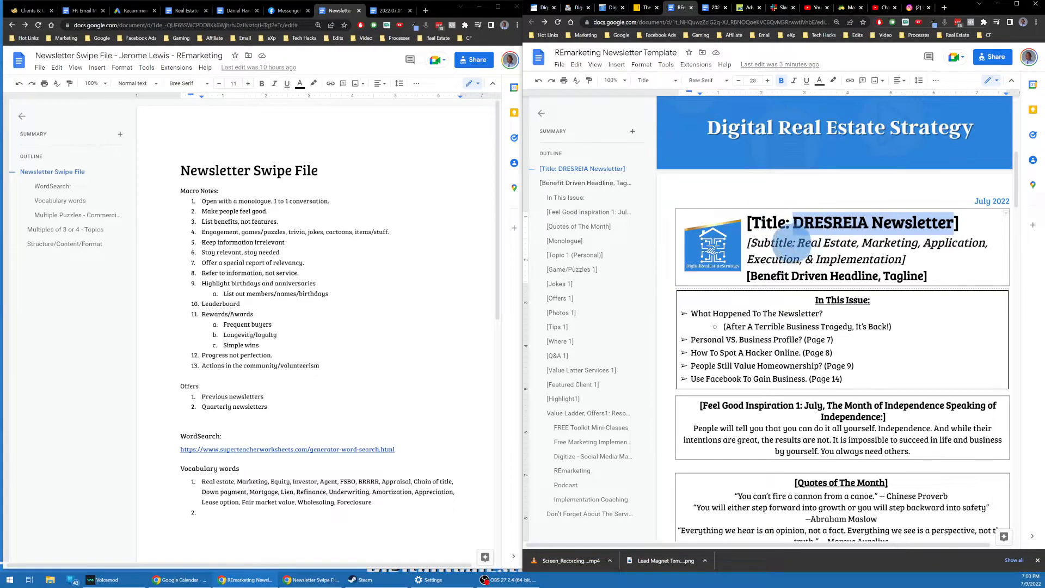
left_click_drag(752, 240, 902, 254)
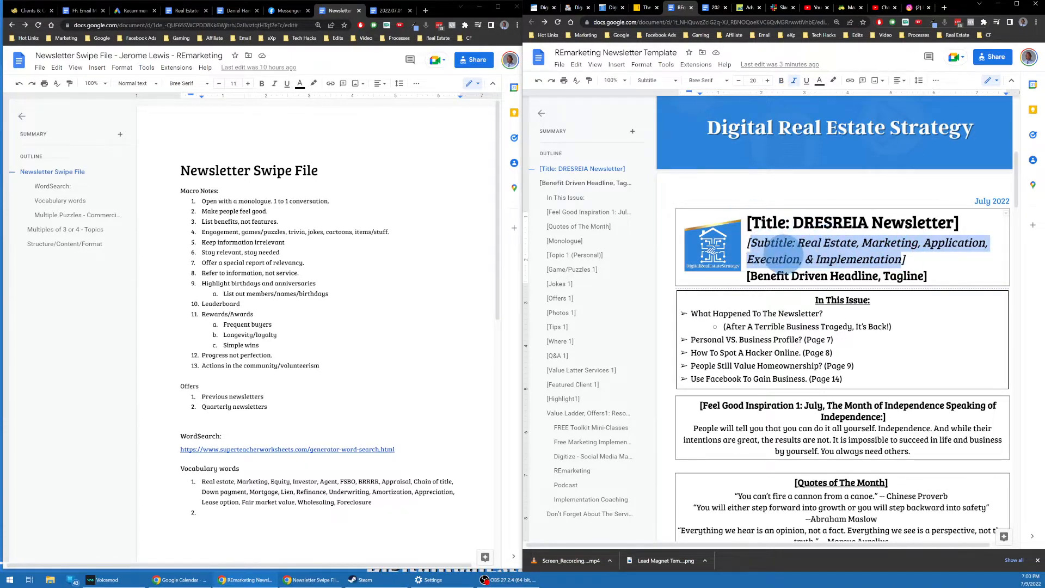
scroll(779, 251, "down", 1)
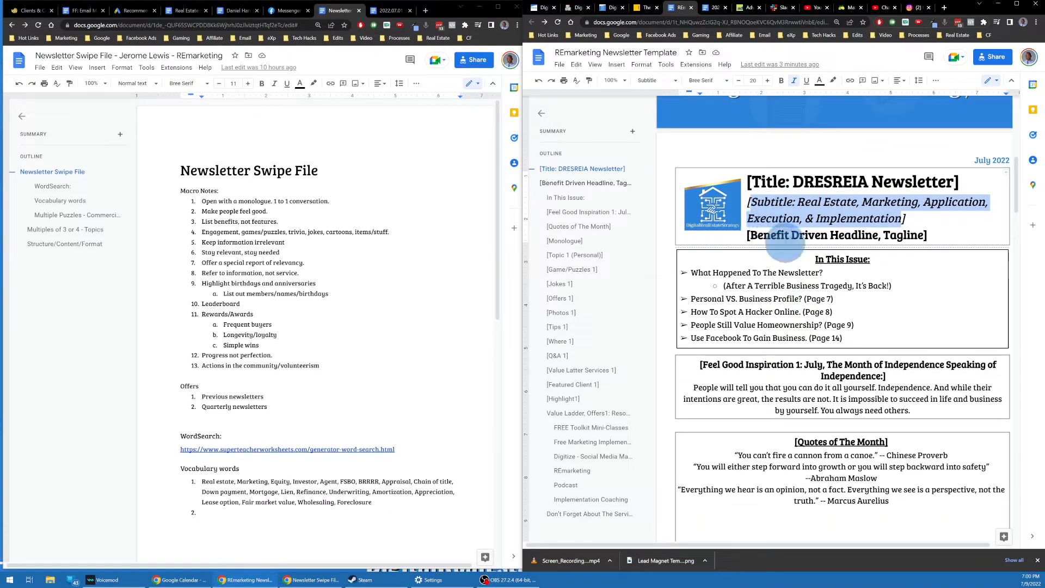
double_click(754, 238)
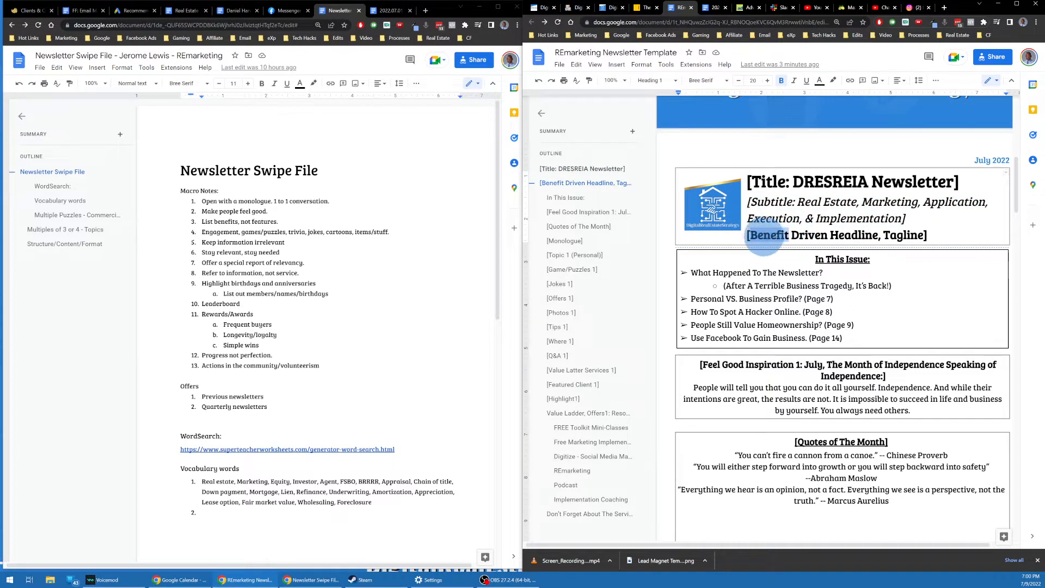
left_click_drag(749, 238, 923, 235)
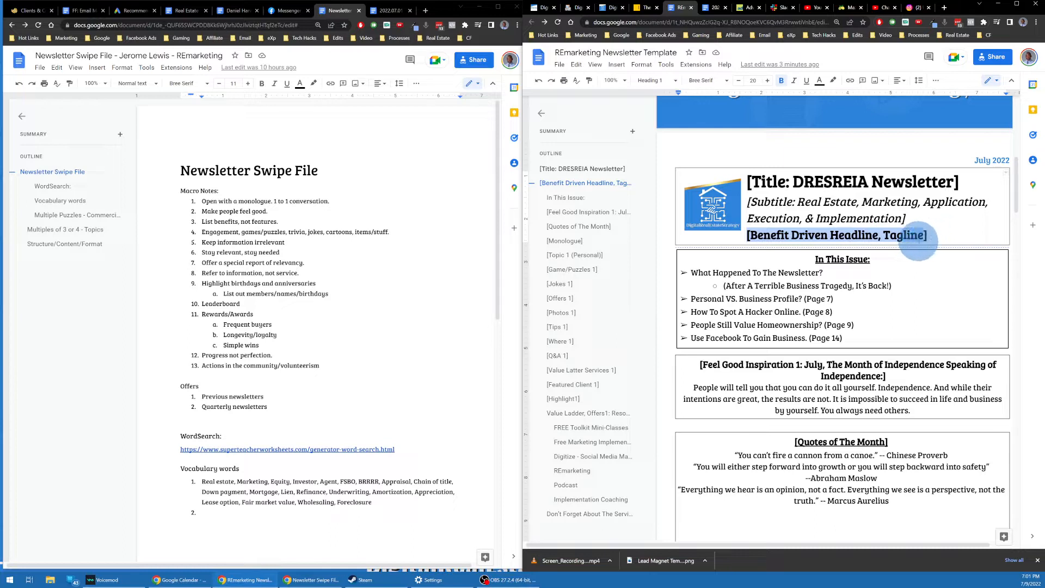
left_click(932, 237)
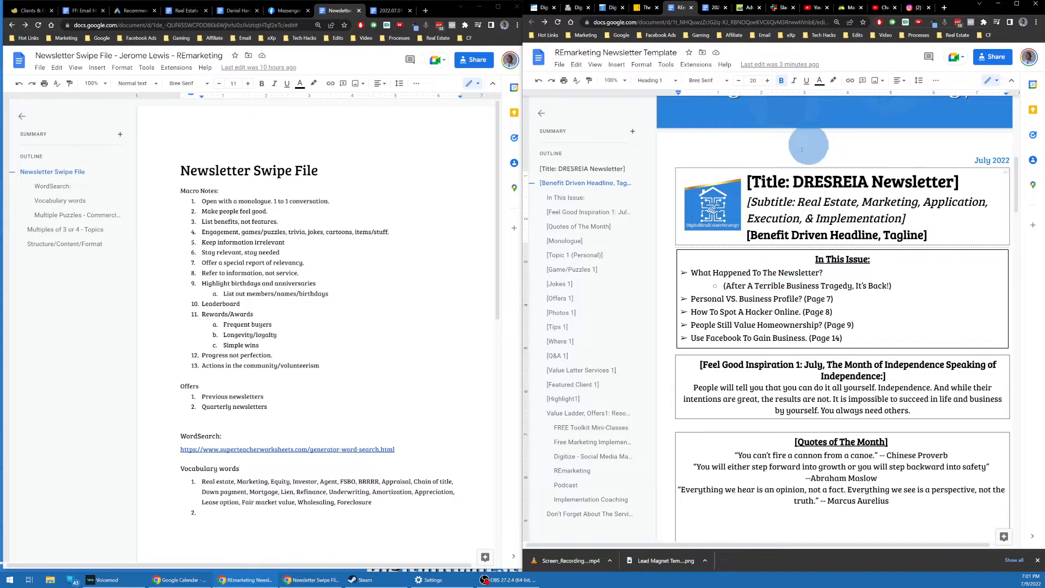
Step: Jump through the outline to the title, headline and In This Issue headings, then minimize the template window
left_click(576, 170)
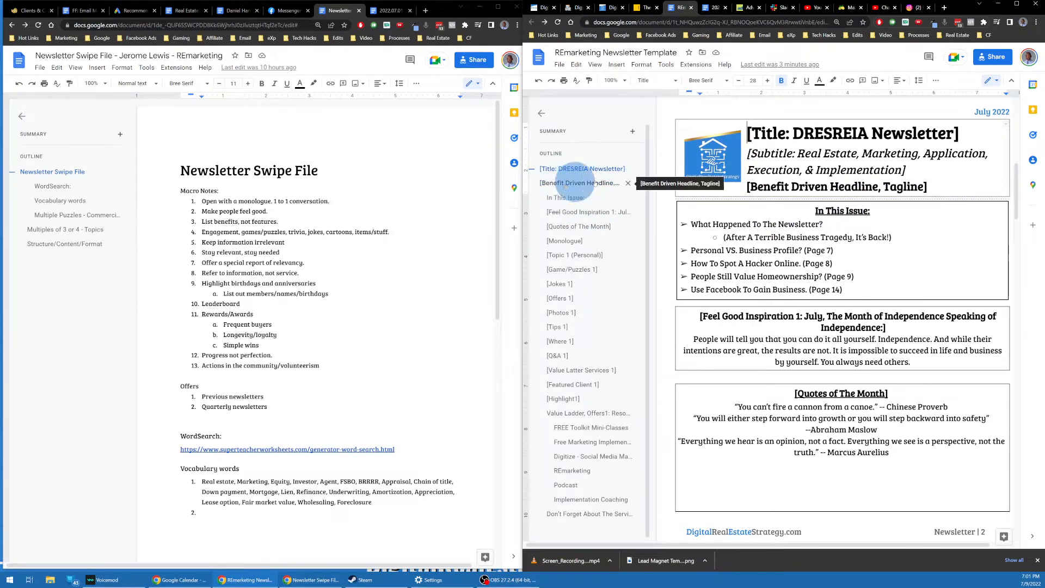
triple_click(760, 158)
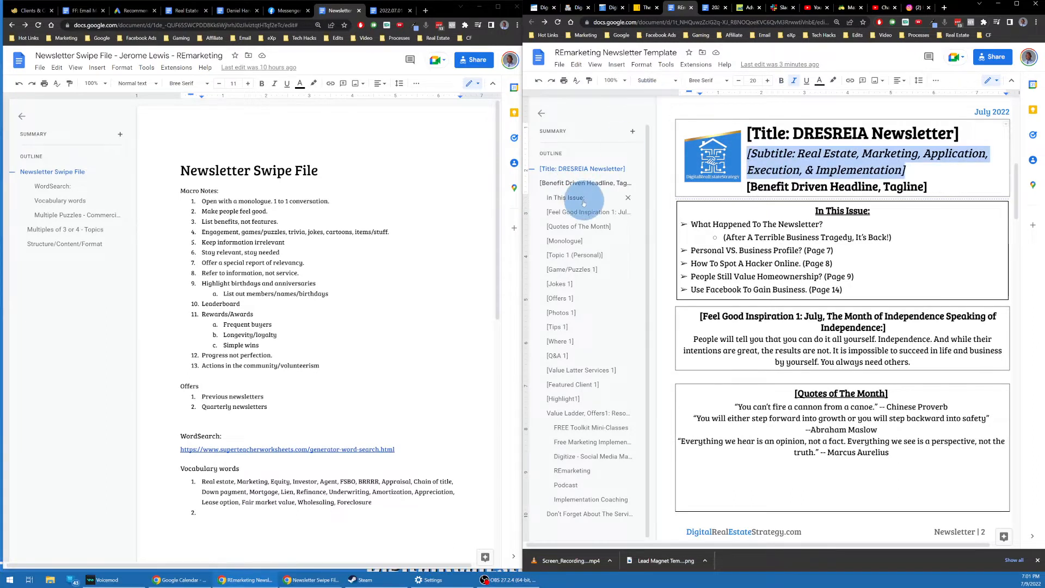
left_click(599, 185)
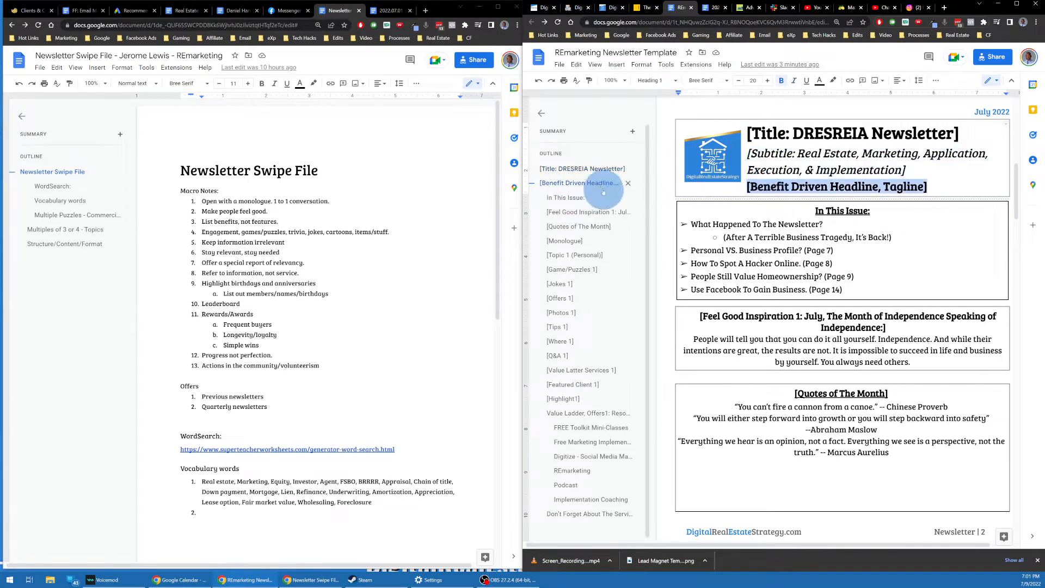
triple_click(874, 214)
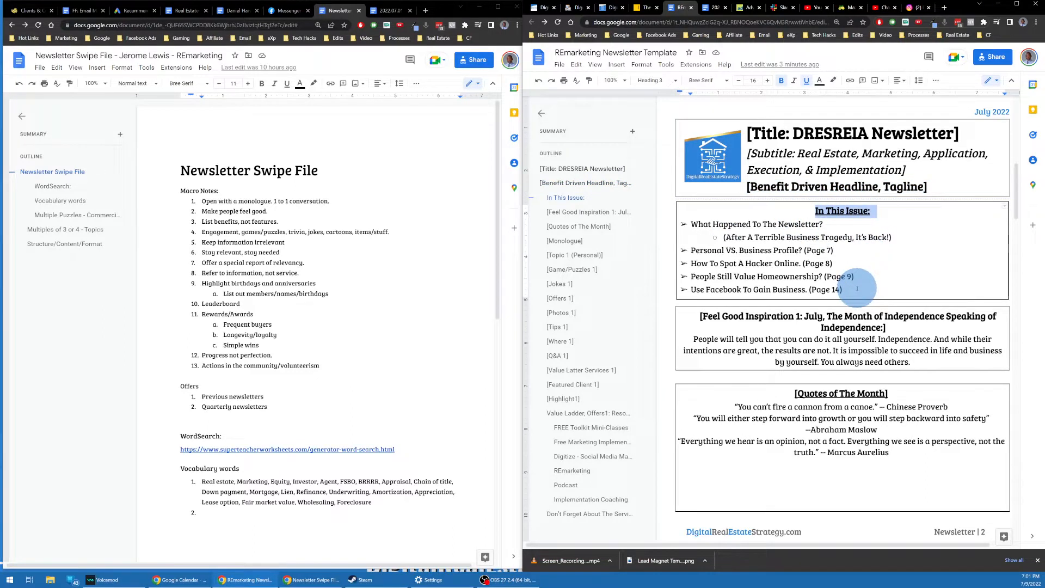
left_click(1004, 9)
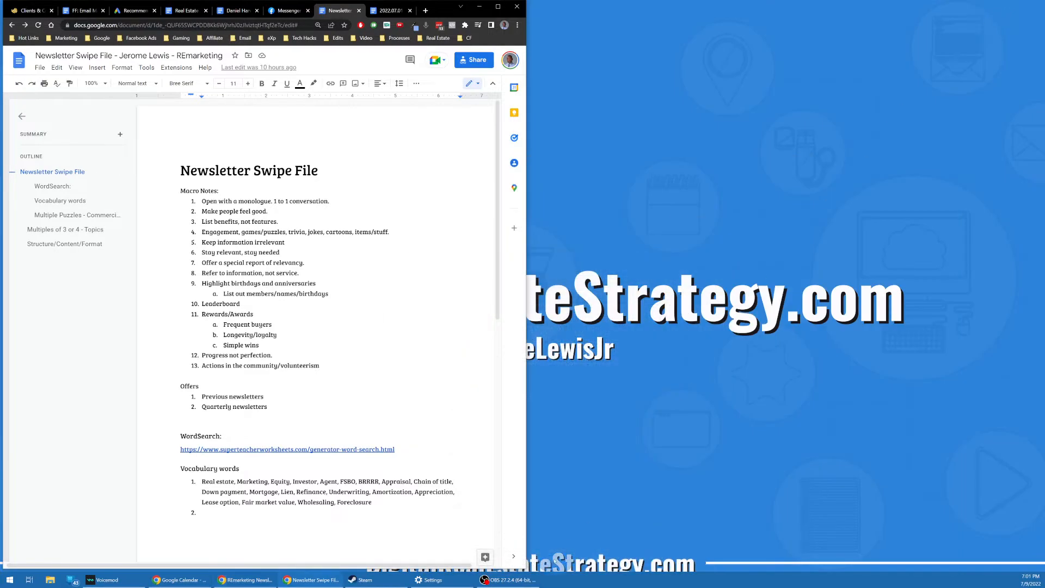
left_click(321, 580)
left_click(305, 579)
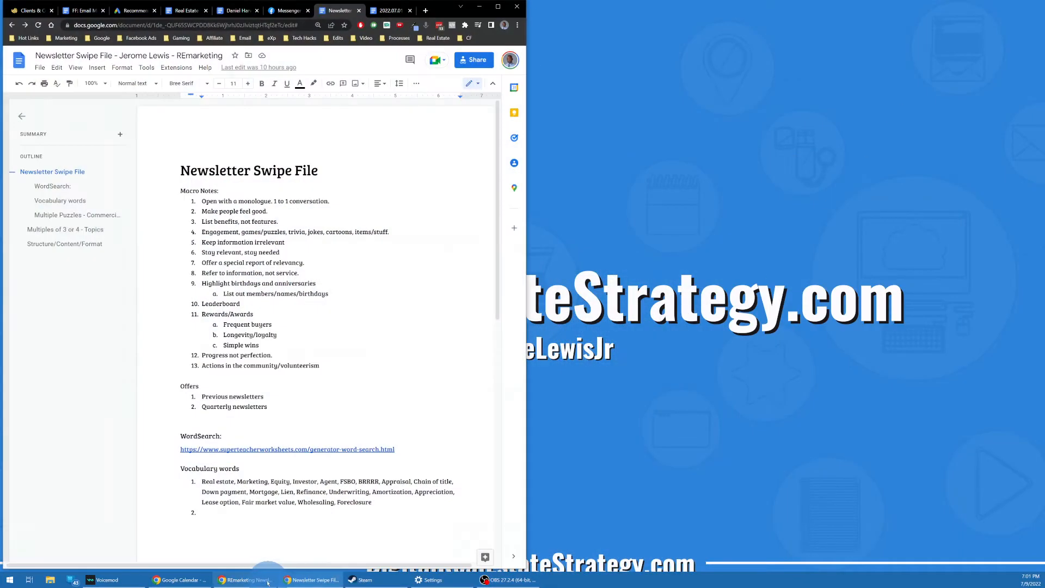
left_click(268, 582)
left_click(1017, 6)
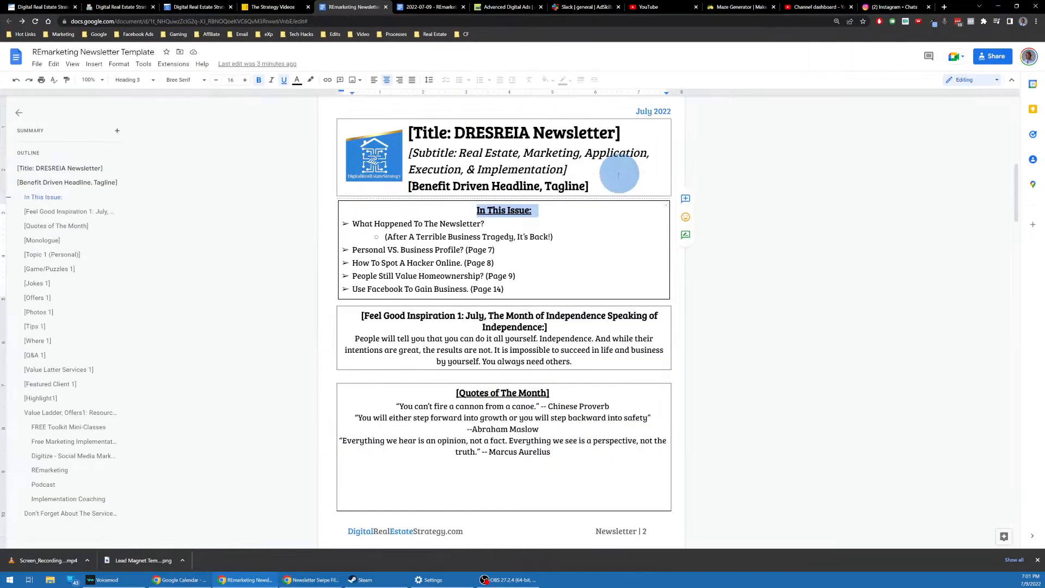
key("ctrl+plus")
key("ctrl+plus")
key("ctrl+plus")
key("ctrl+plus")
scroll(550, 233, "down", 2)
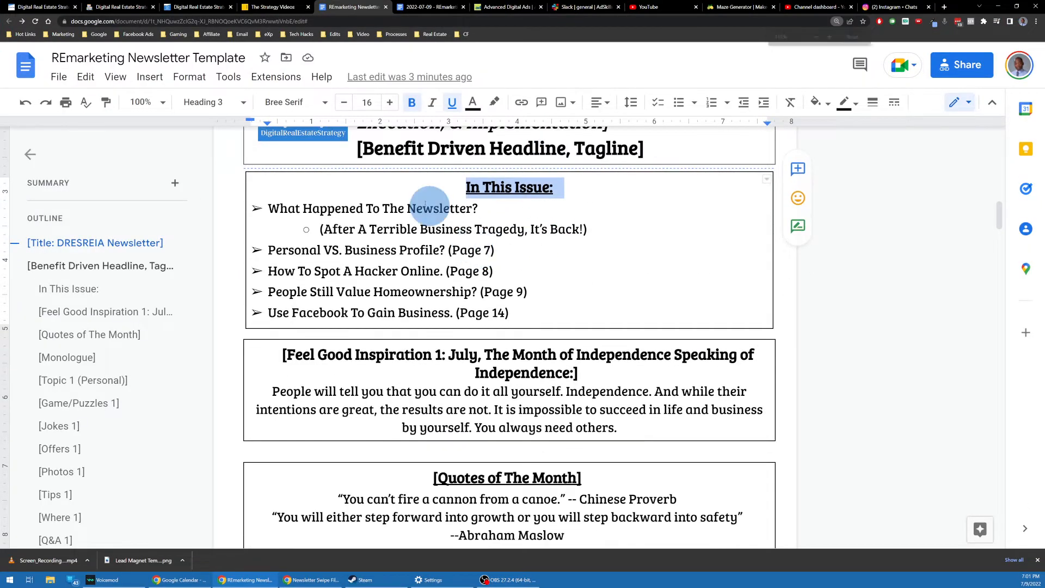
left_click(492, 205)
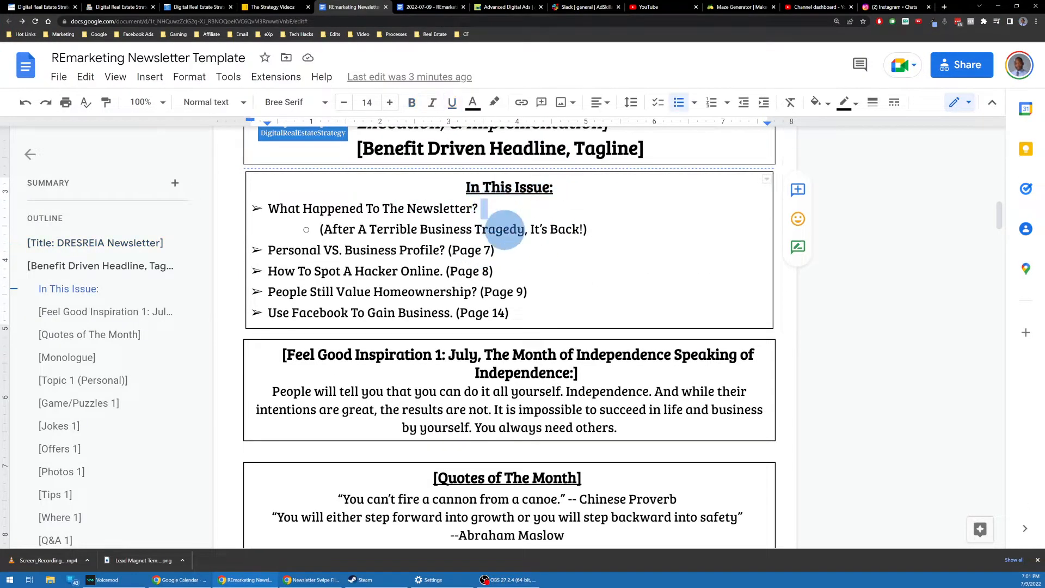
scroll(498, 228, "down", 2)
scroll(489, 226, "up", 3)
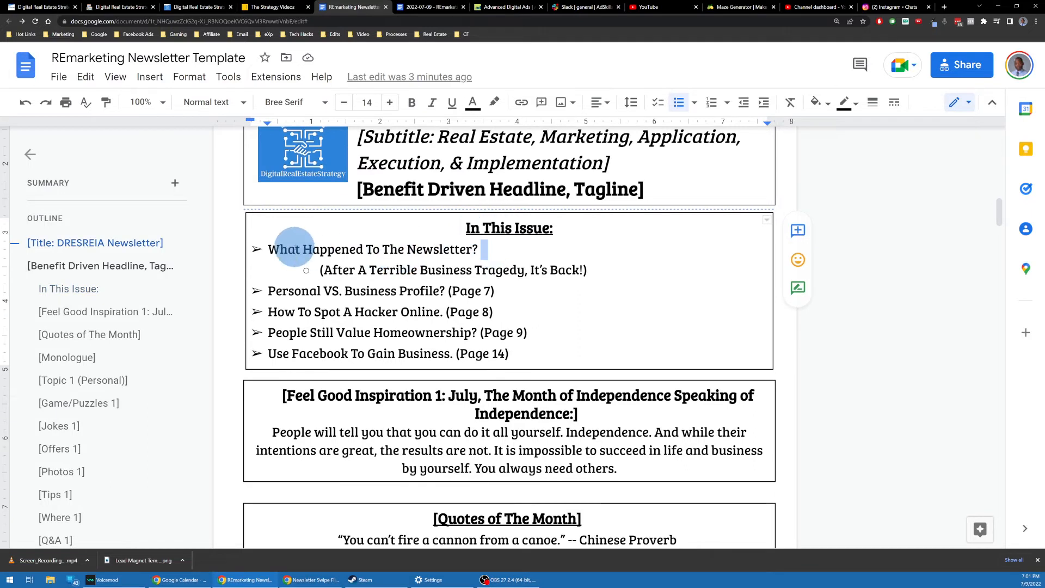
left_click(483, 249)
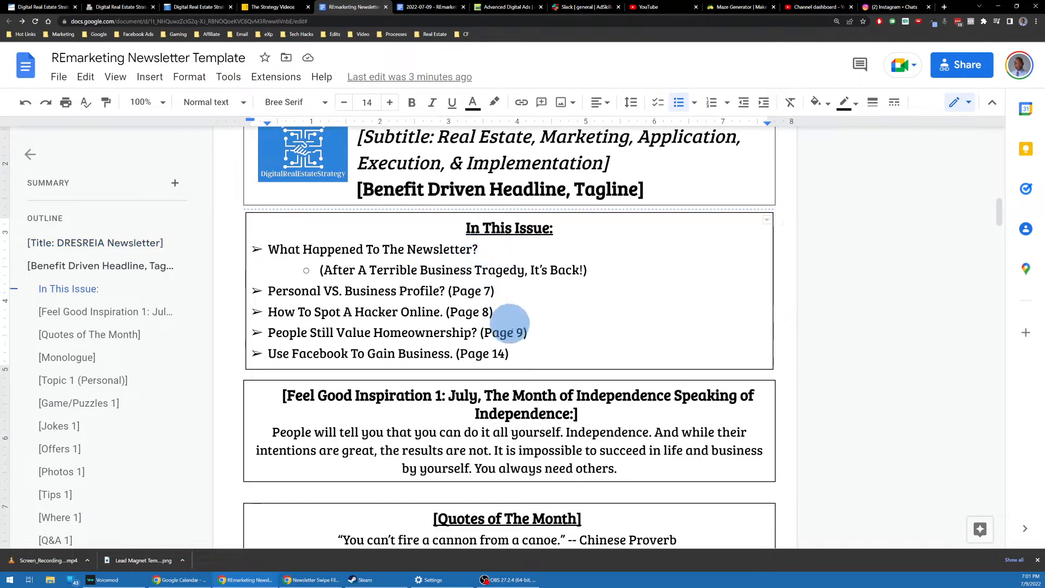
double_click(518, 352)
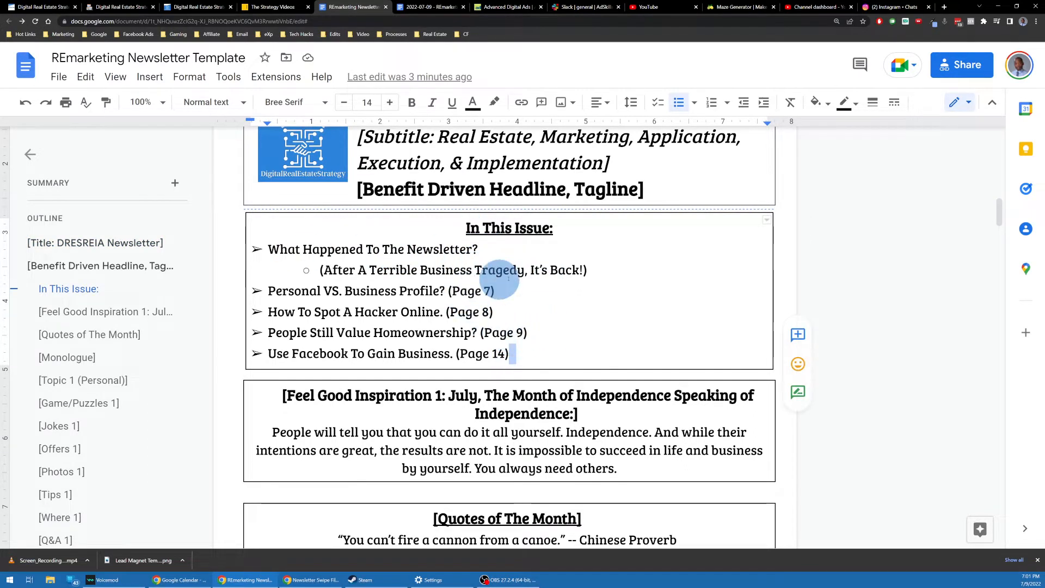
double_click(506, 257)
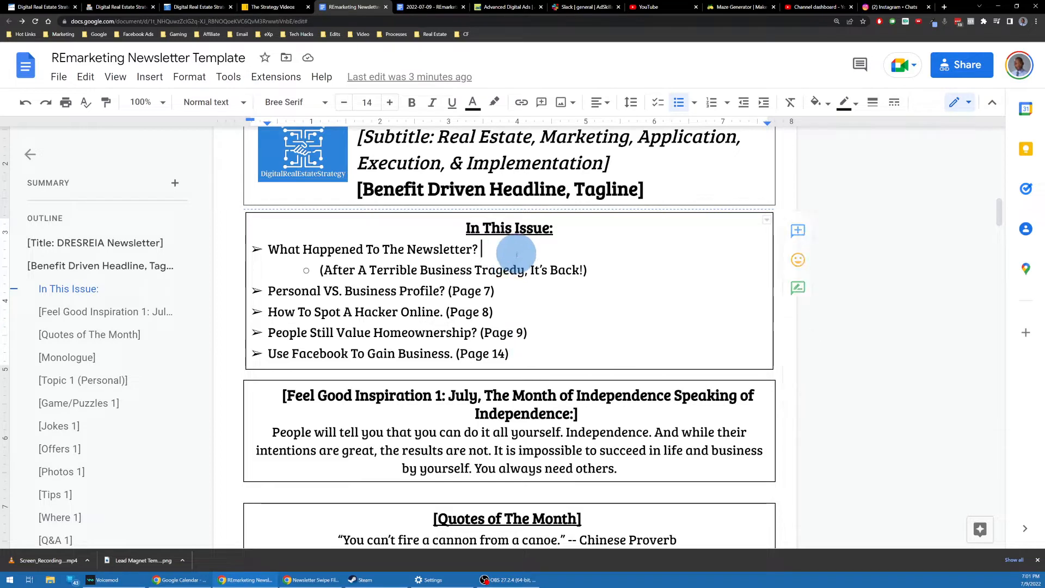
scroll(530, 294, "down", 1)
scroll(527, 287, "up", 1)
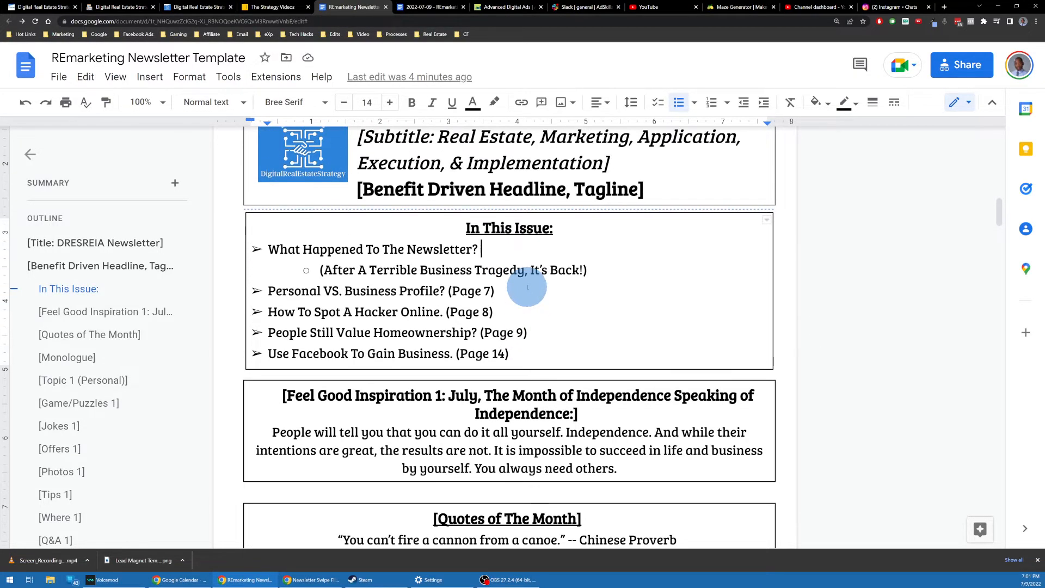
scroll(523, 283, "down", 1)
scroll(515, 272, "up", 1)
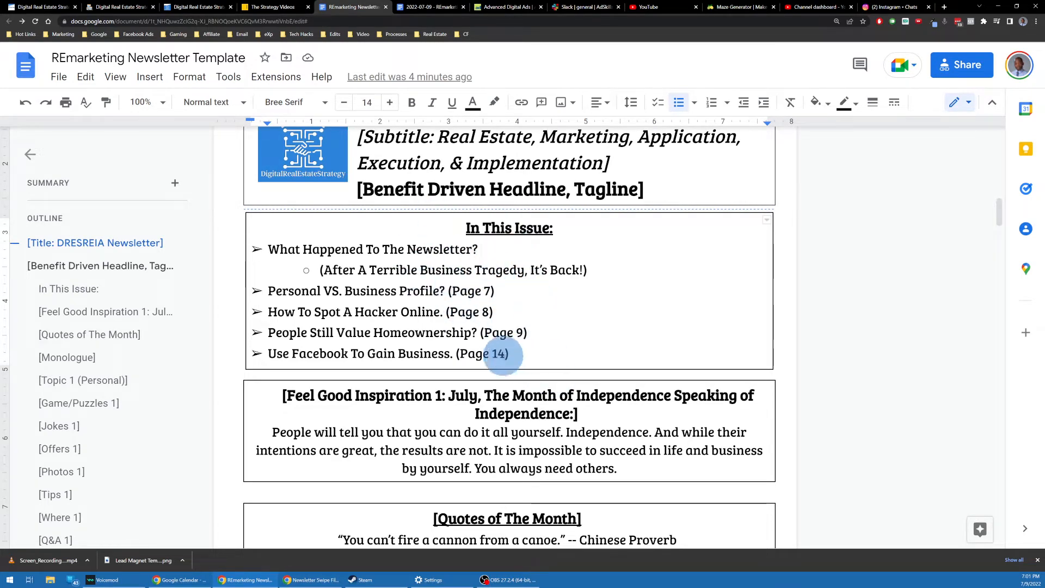
double_click(518, 349)
scroll(512, 337, "down", 2)
scroll(513, 337, "down", 1)
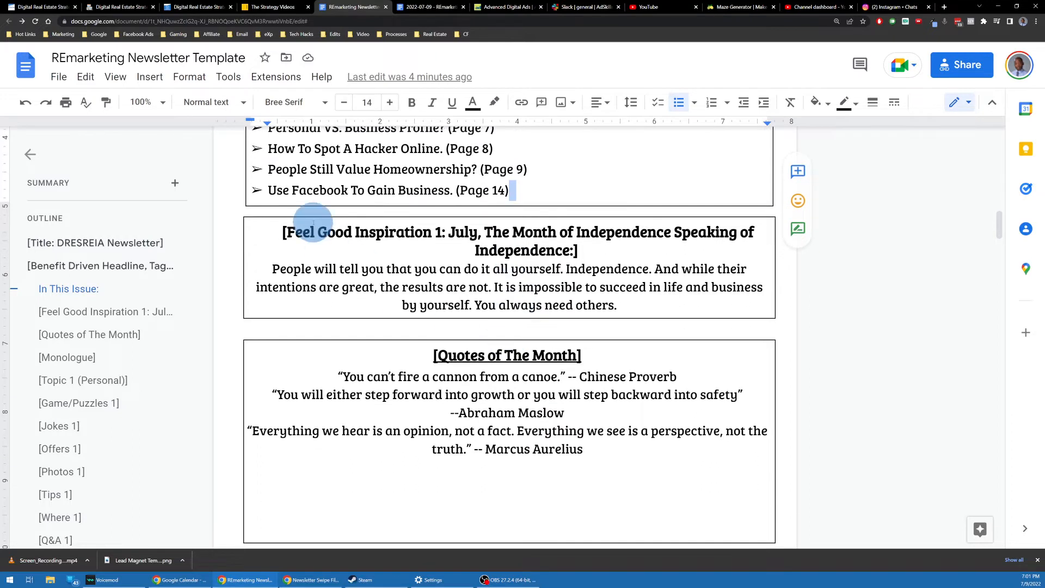
Step: Break the Feel Good Inspiration heading so 'Speaking of Independence:]' starts its own line
left_click_drag(282, 233, 433, 243)
left_click(302, 231)
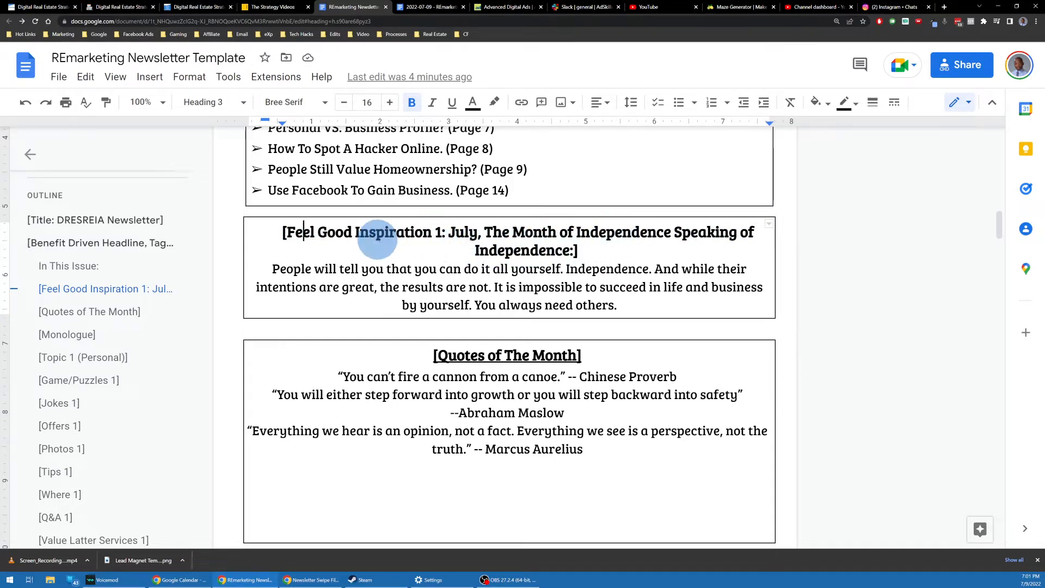
left_click(446, 233)
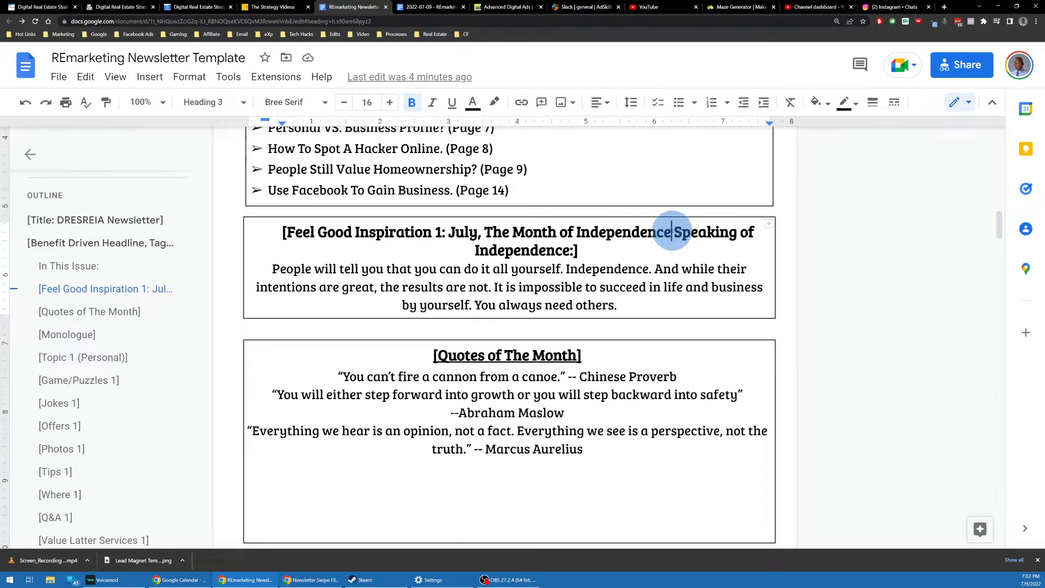
key("Return")
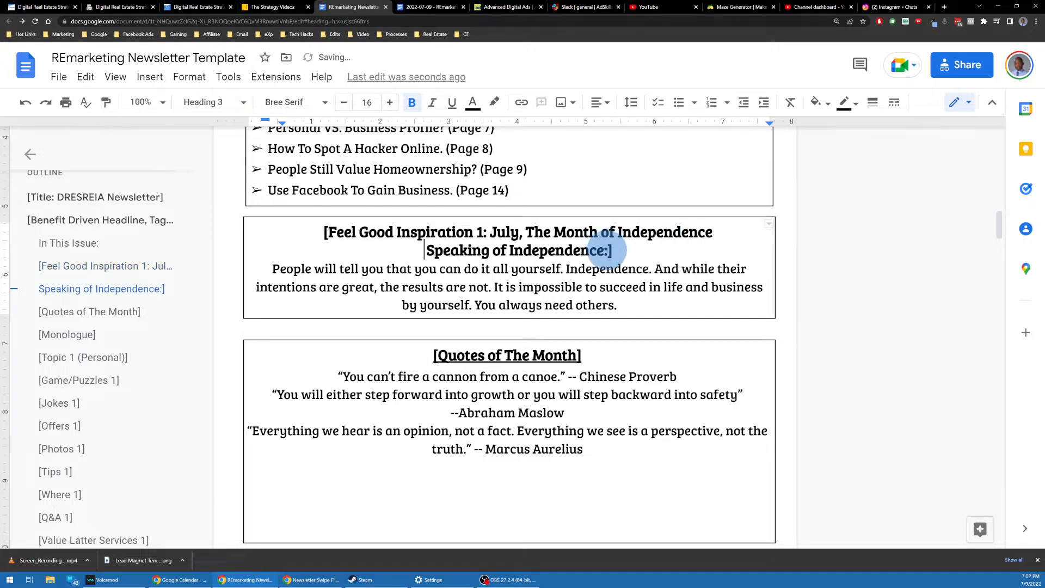
Step: Check the Feel Good inspiration paragraph and both resulting heading lines by selecting them
left_click(275, 269)
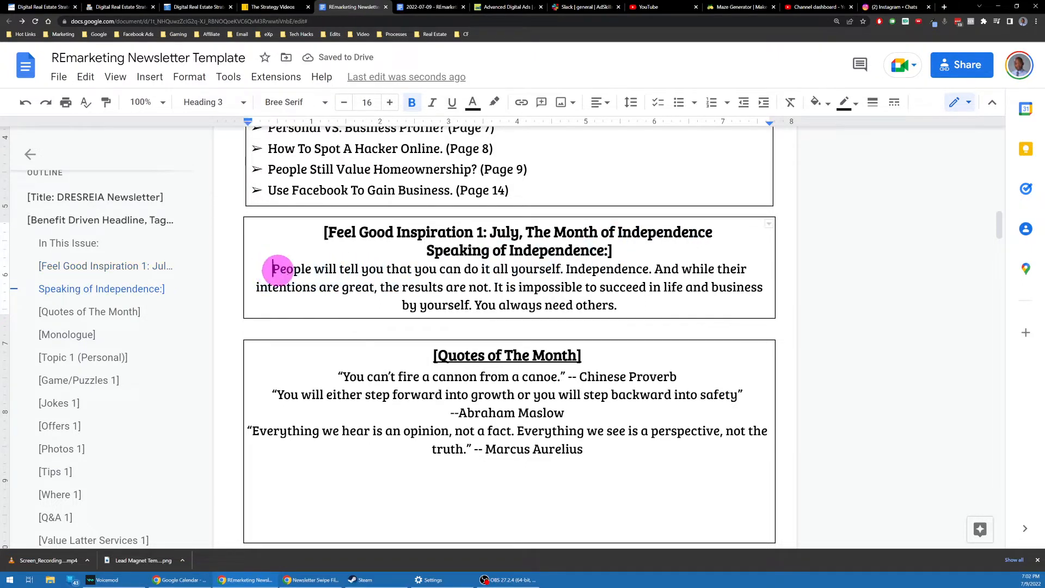
left_click_drag(278, 269, 619, 305)
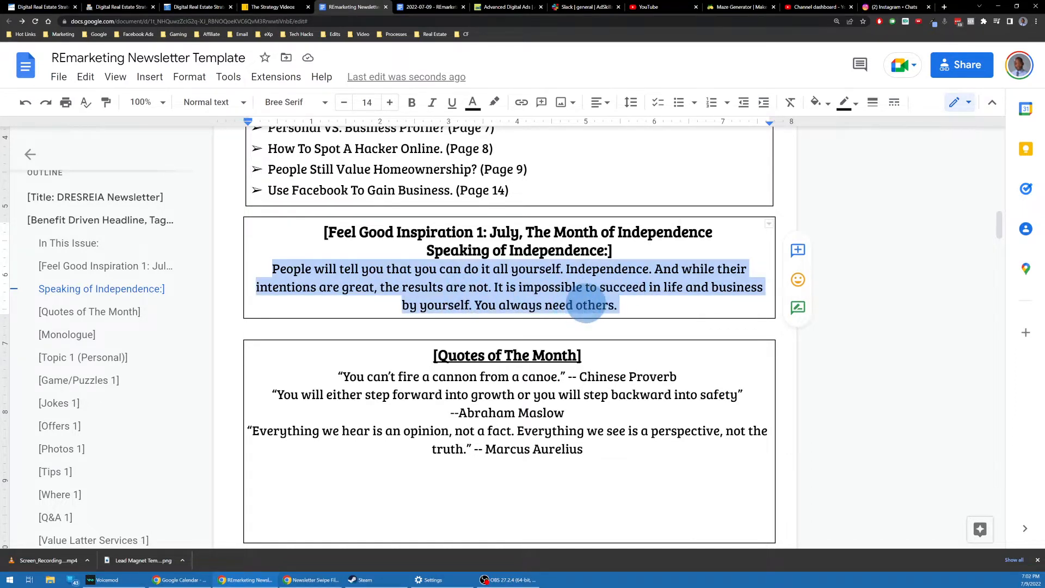
left_click(620, 308)
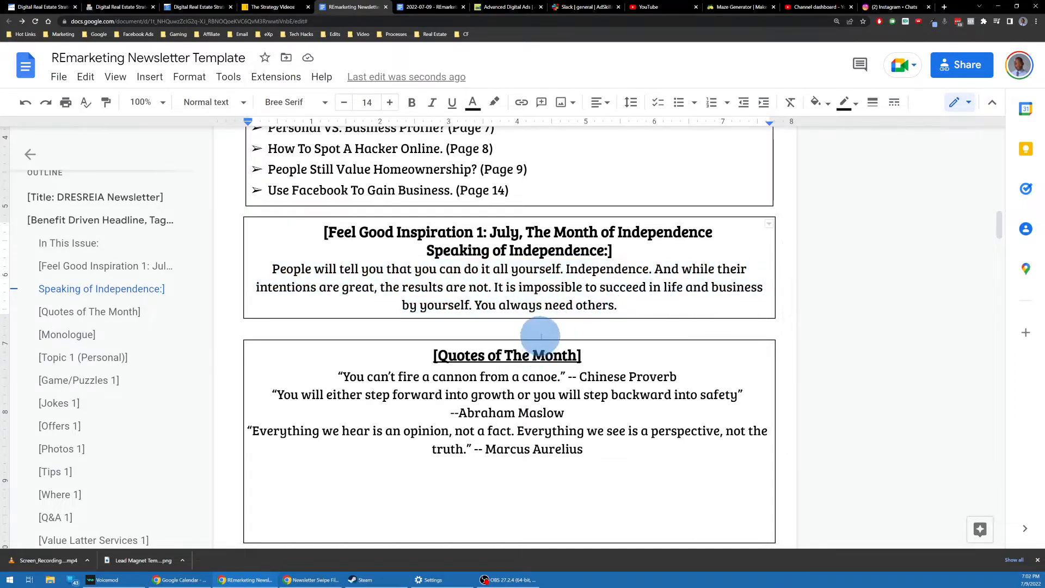
scroll(544, 351, "down", 3)
scroll(536, 266, "up", 3)
triple_click(497, 246)
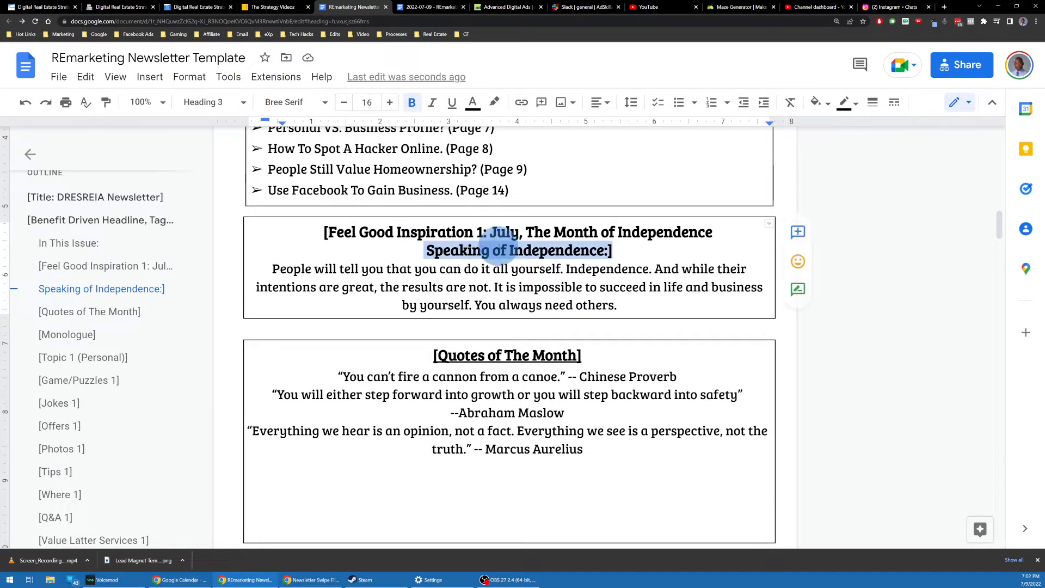
triple_click(507, 231)
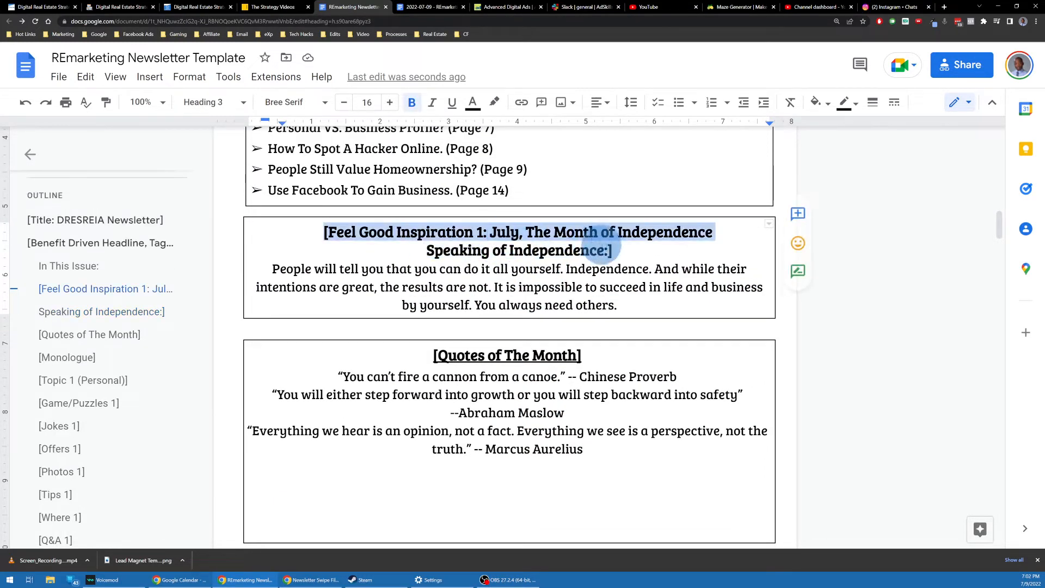
Step: Scroll down to Quotes of The Month and select all four quote lines
scroll(571, 285, "down", 1)
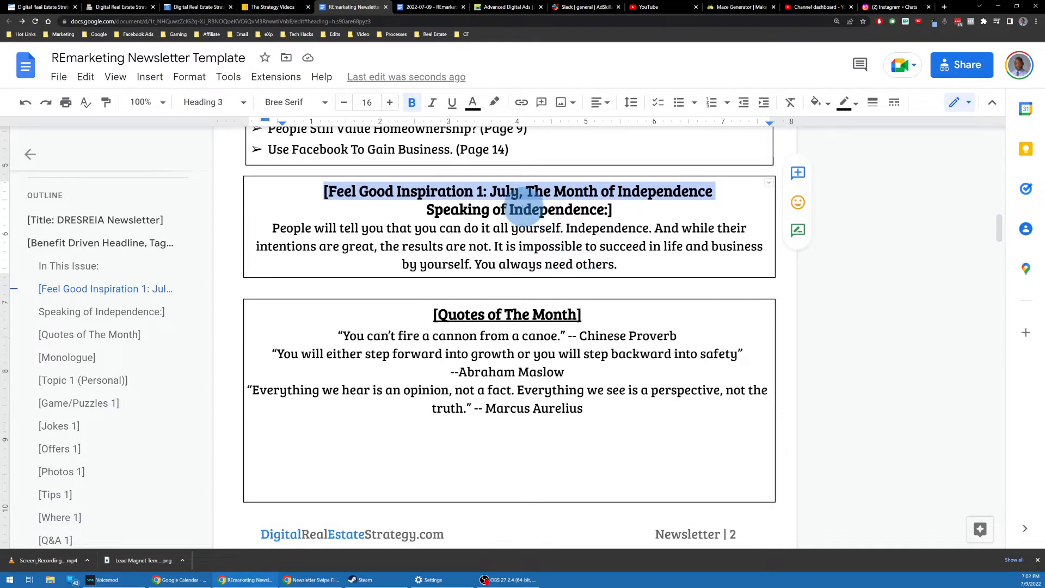
scroll(542, 222, "down", 2)
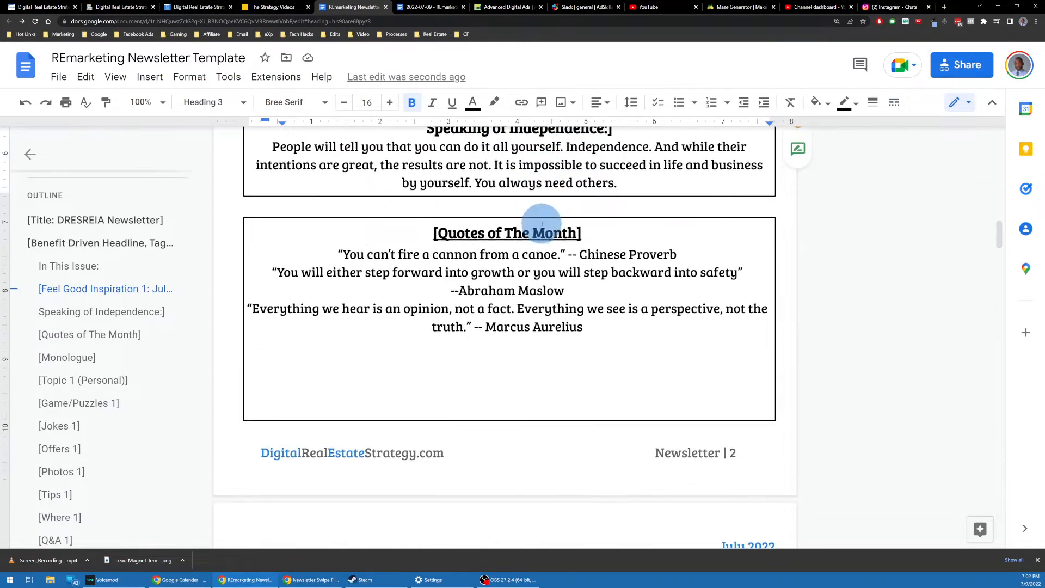
scroll(542, 222, "down", 1)
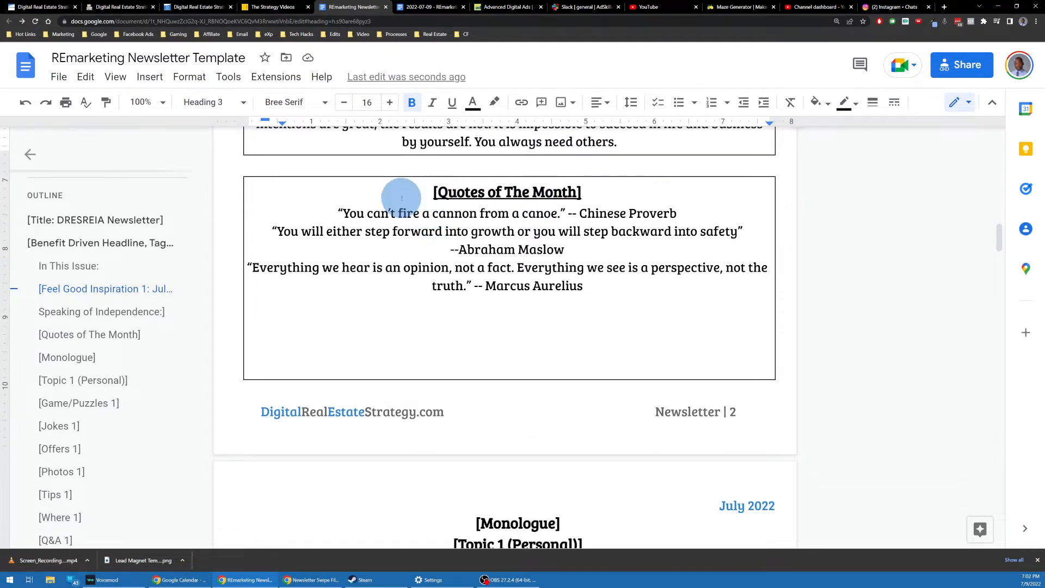
left_click(505, 192)
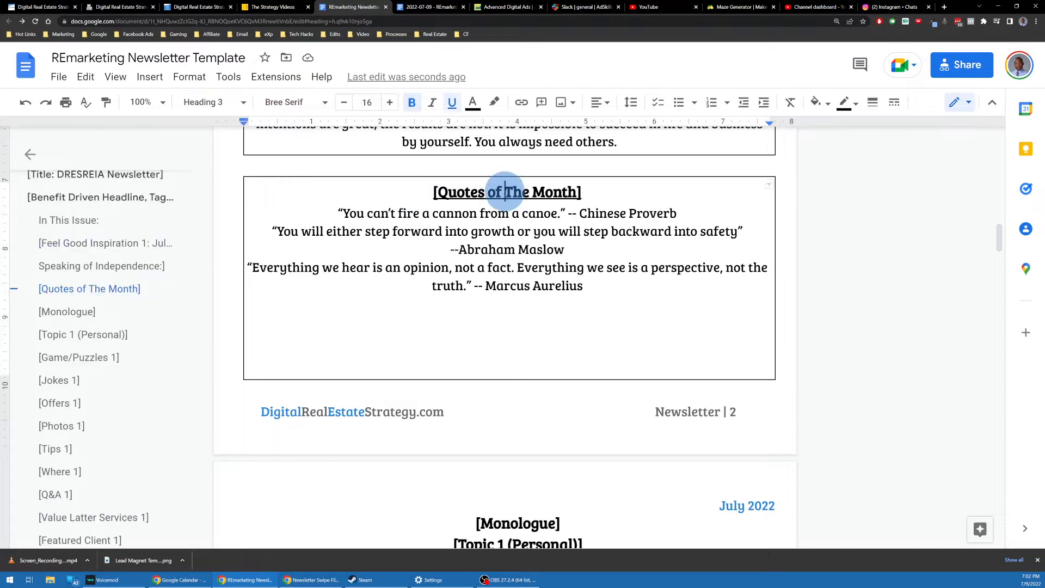
left_click(580, 192)
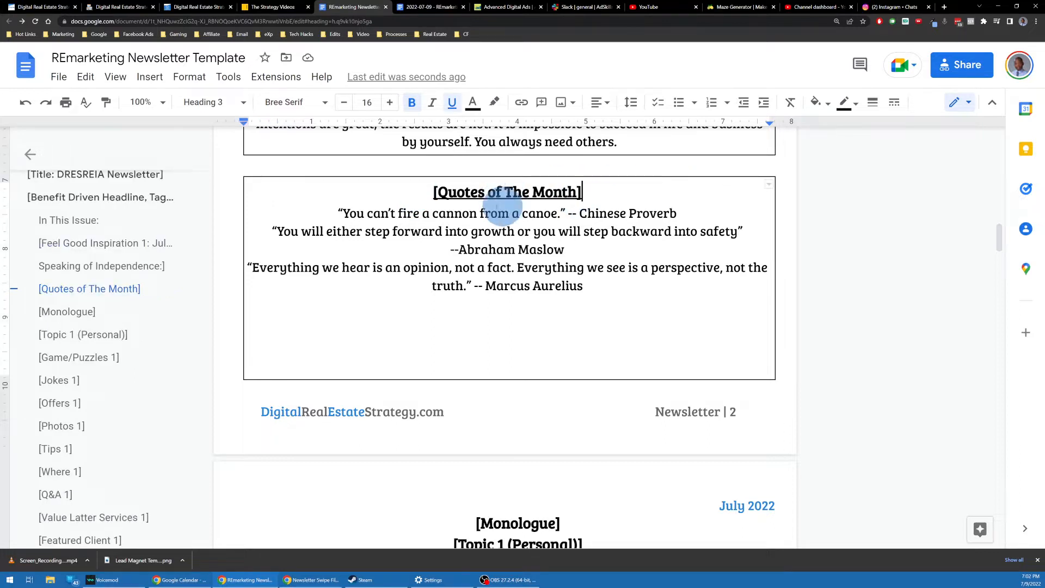
triple_click(538, 213)
left_click_drag(602, 289, 310, 216)
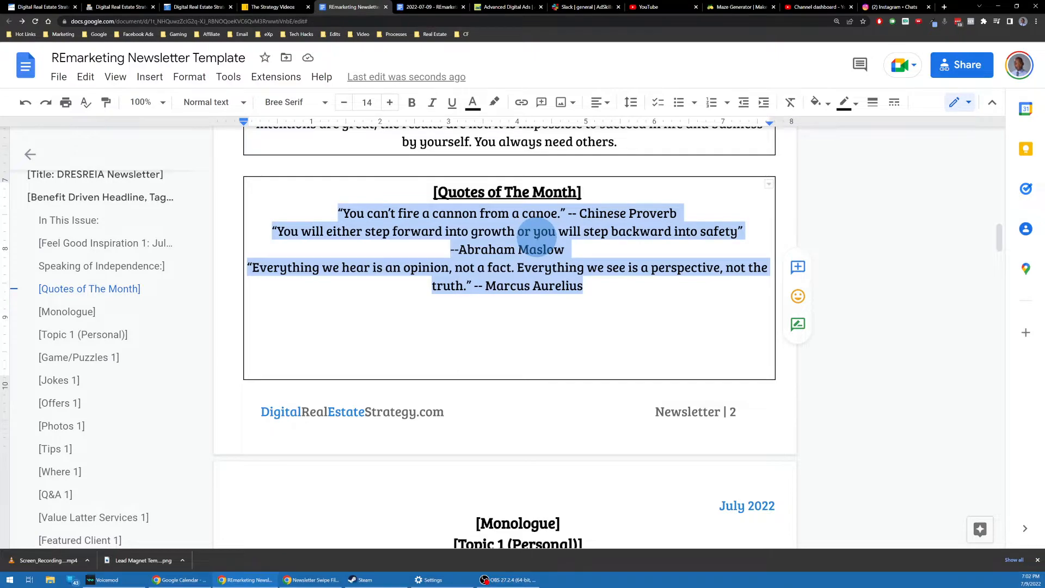
Step: Select the bracketed section list down through [Highlight1]
scroll(538, 231, "up", 8)
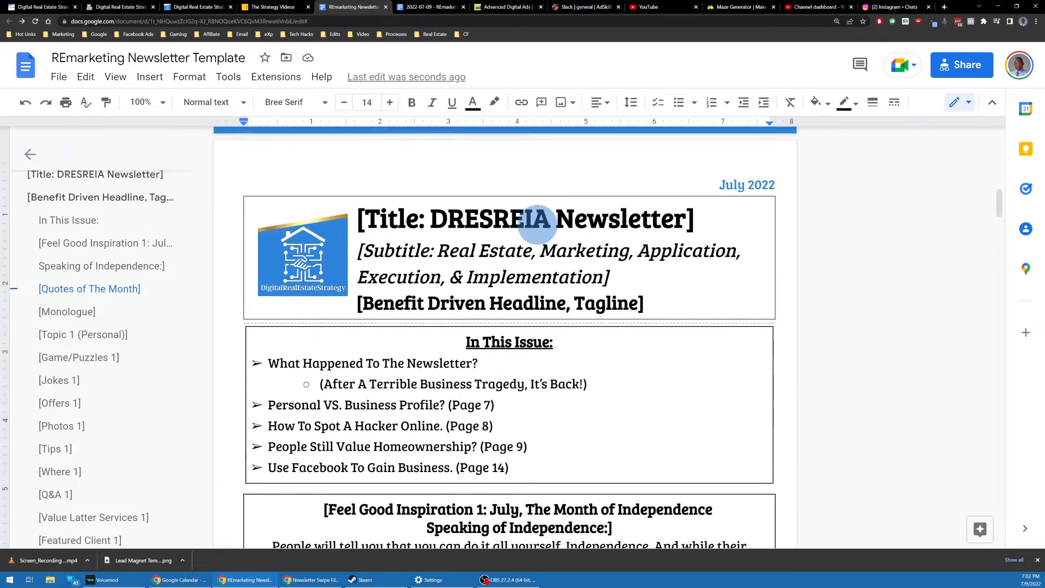
scroll(538, 225, "down", 5)
scroll(538, 224, "down", 7)
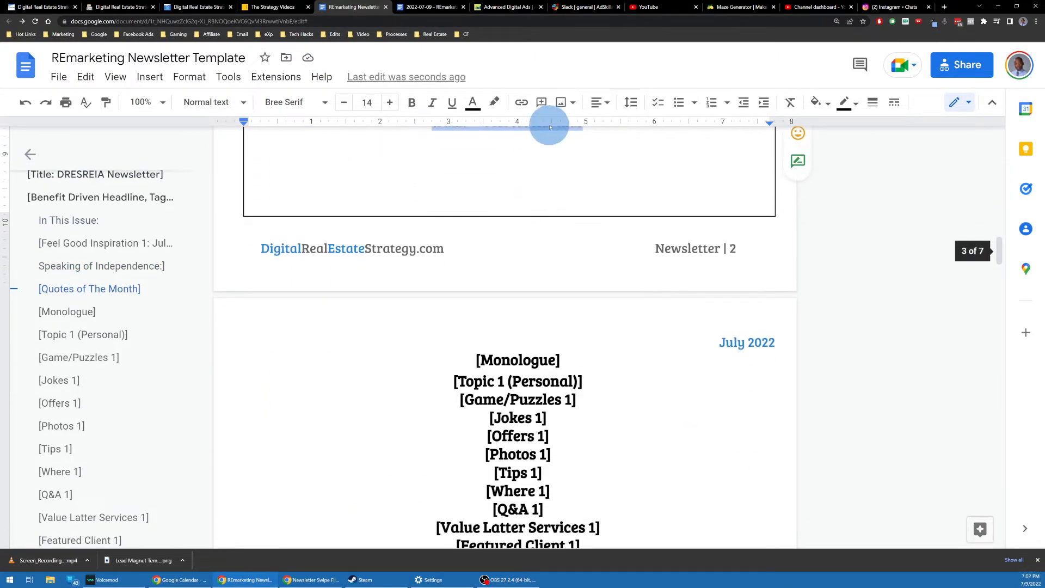
scroll(578, 234, "down", 2)
scroll(518, 222, "down", 2)
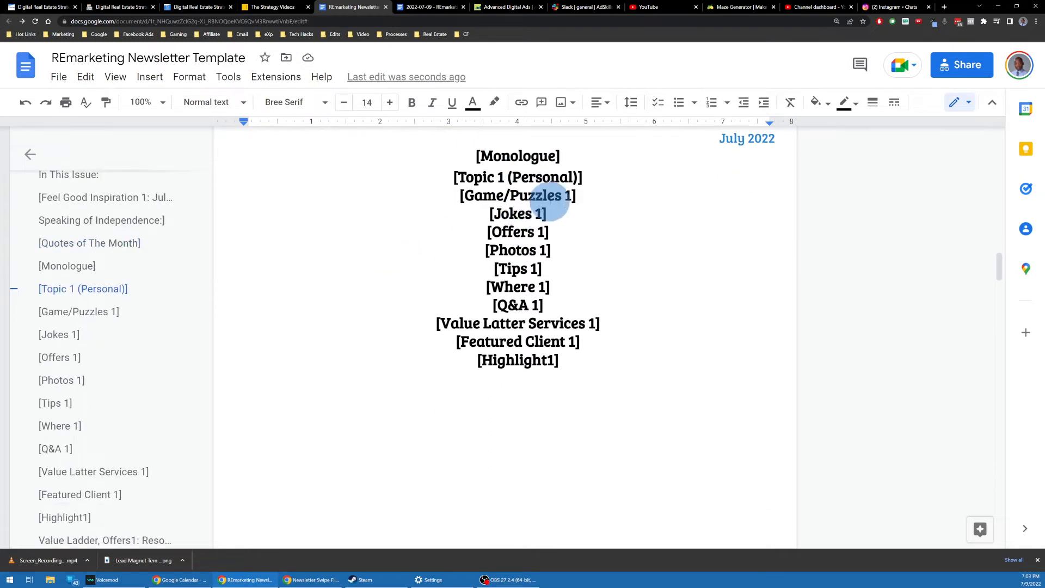
scroll(553, 198, "up", 2)
left_click_drag(569, 443, 431, 232)
key("ctrl+c")
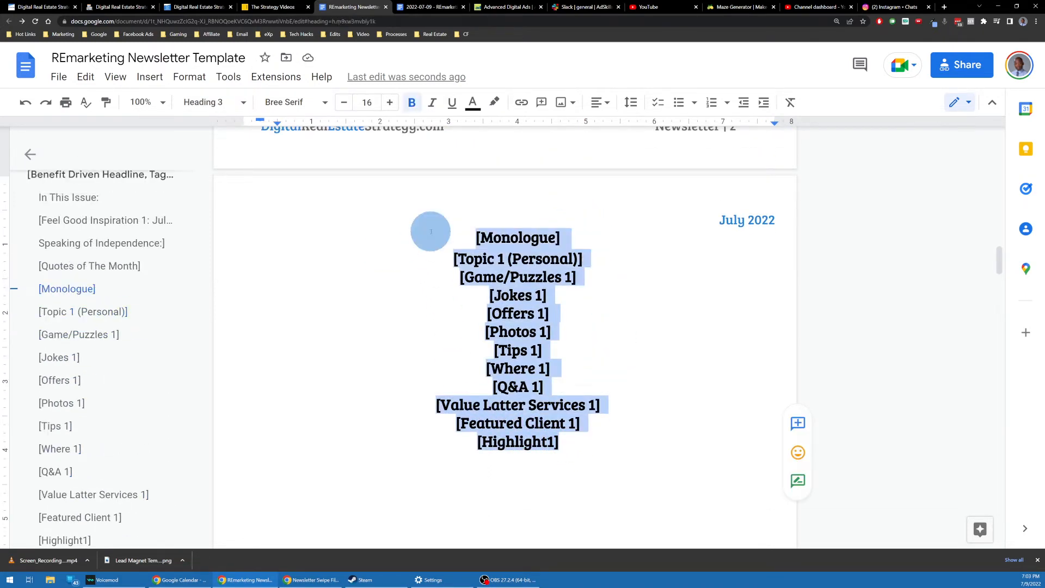
Step: Insert a page break after [Highlight1] and paste the section list onto the new page
scroll(587, 234, "down", 9)
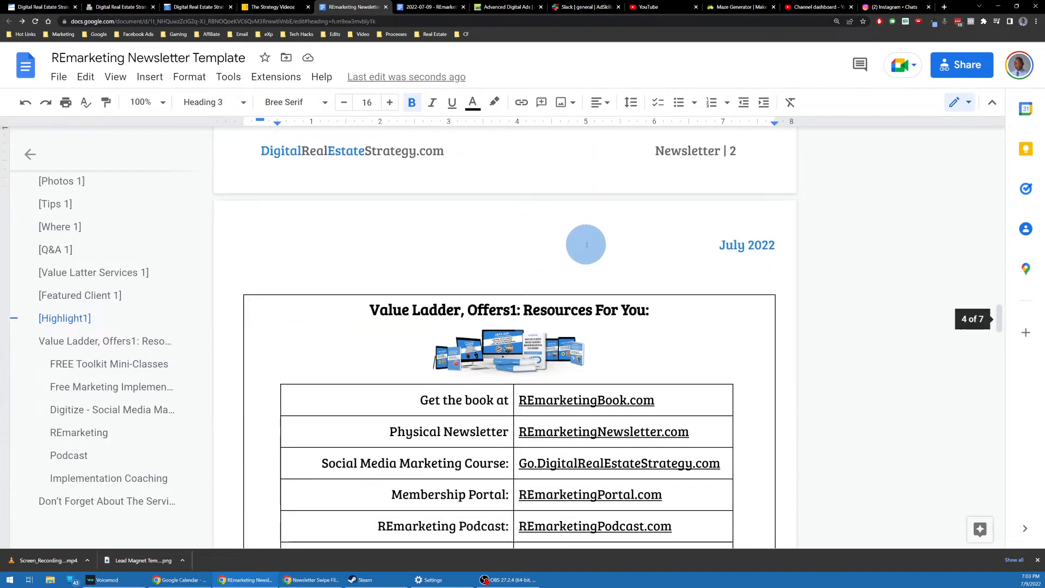
scroll(580, 246, "up", 3)
scroll(580, 246, "up", 5)
left_click(586, 360)
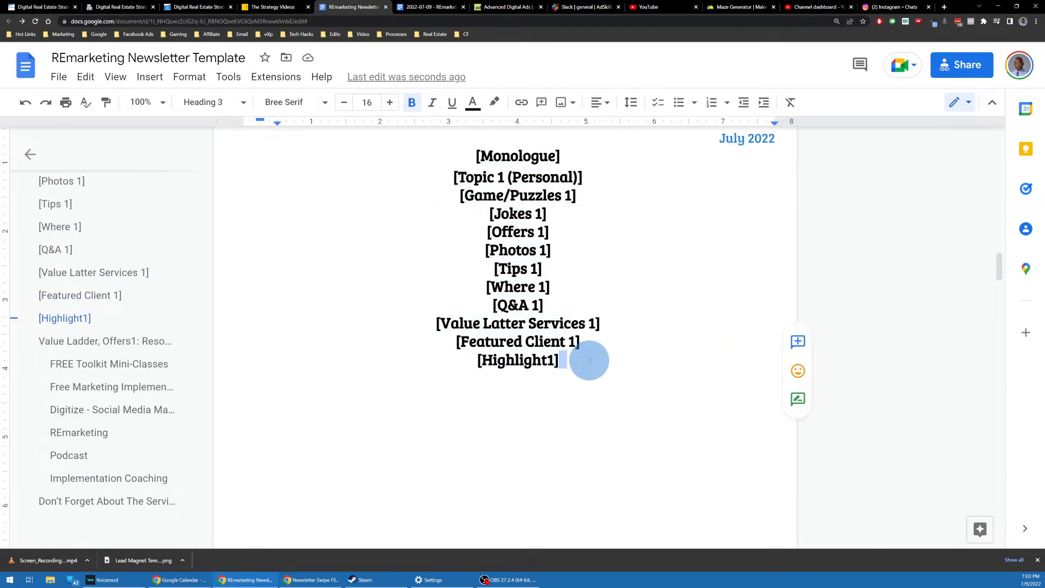
key("ctrl+Return")
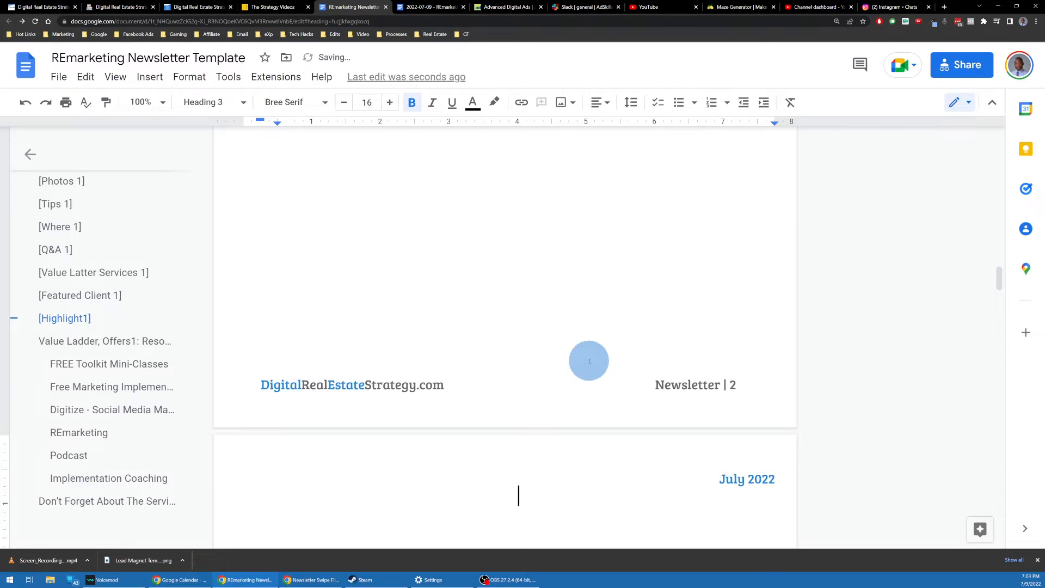
key("ctrl+v")
Step: Undo and redo the paste to restore the copied section list, then scroll through it
scroll(595, 327, "up", 2)
scroll(600, 301, "down", 5)
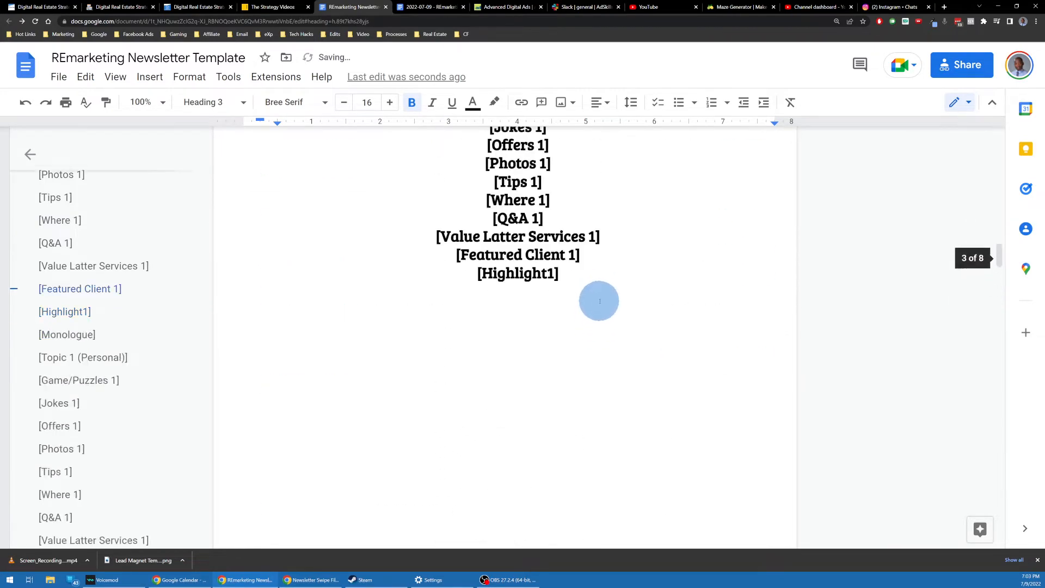
scroll(599, 301, "up", 7)
scroll(599, 301, "down", 17)
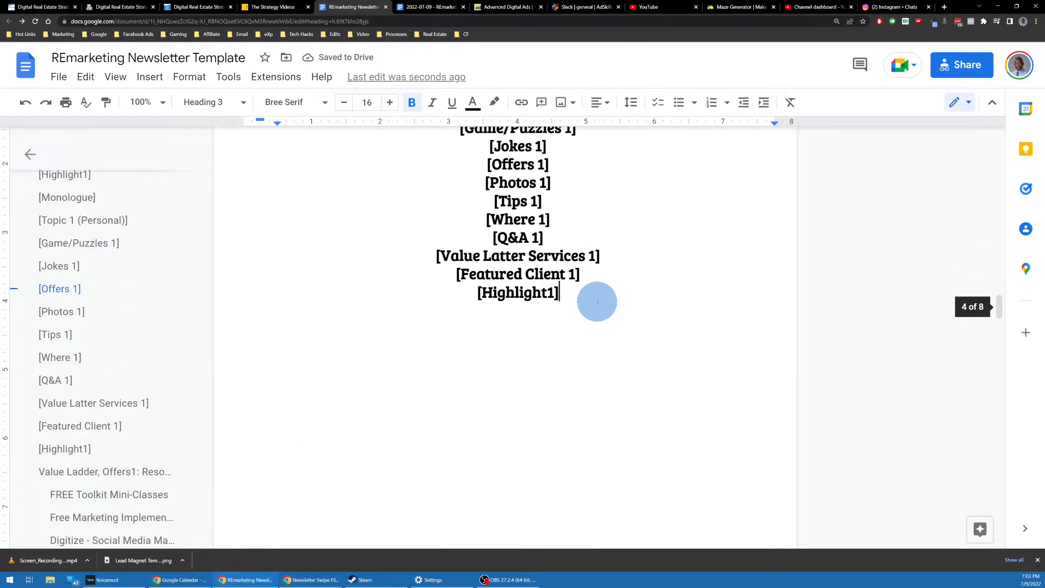
key("ctrl+z")
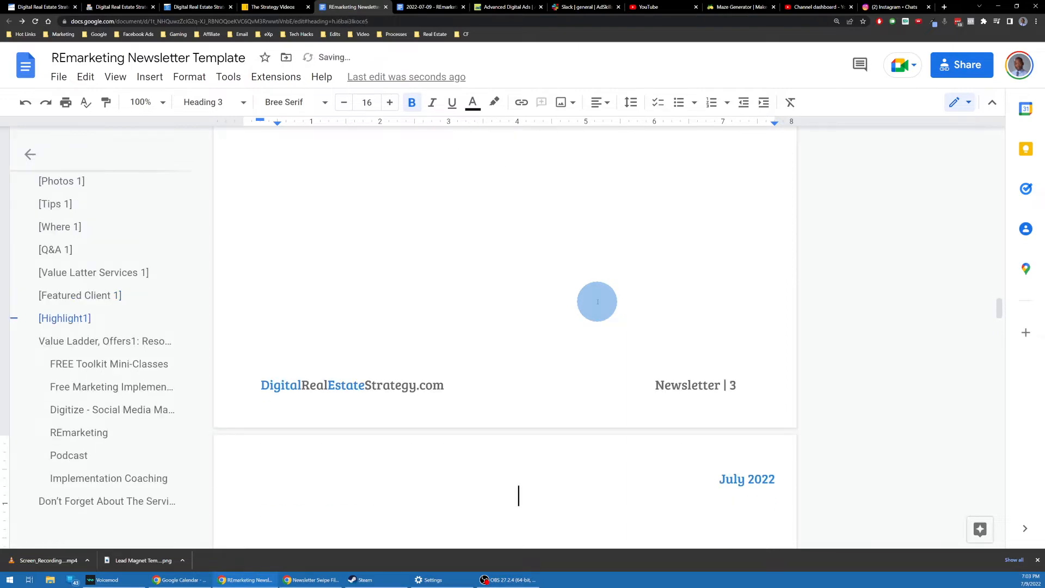
key("ctrl+y")
scroll(596, 300, "up", 10)
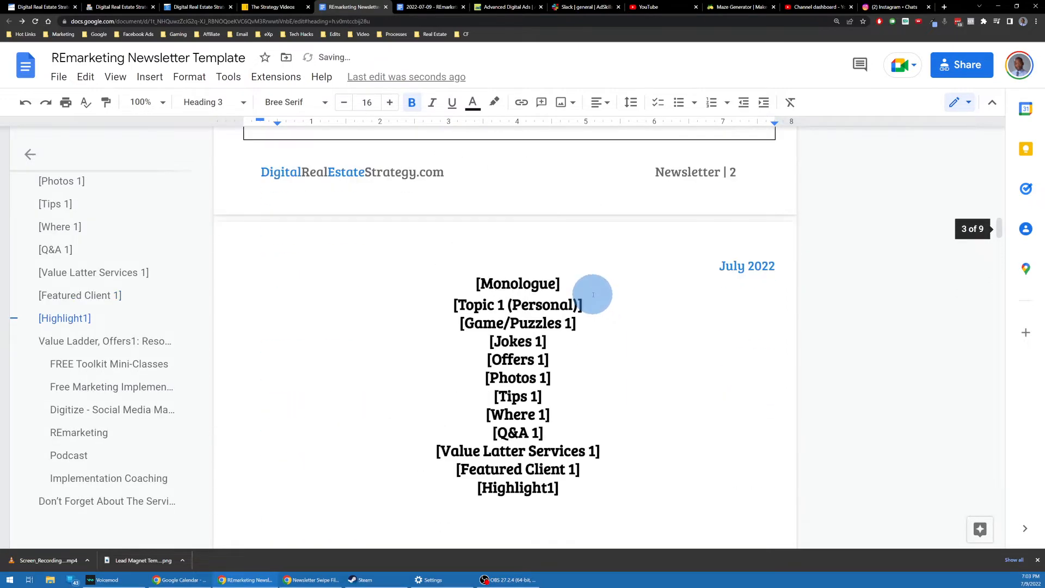
scroll(520, 318, "down", 8)
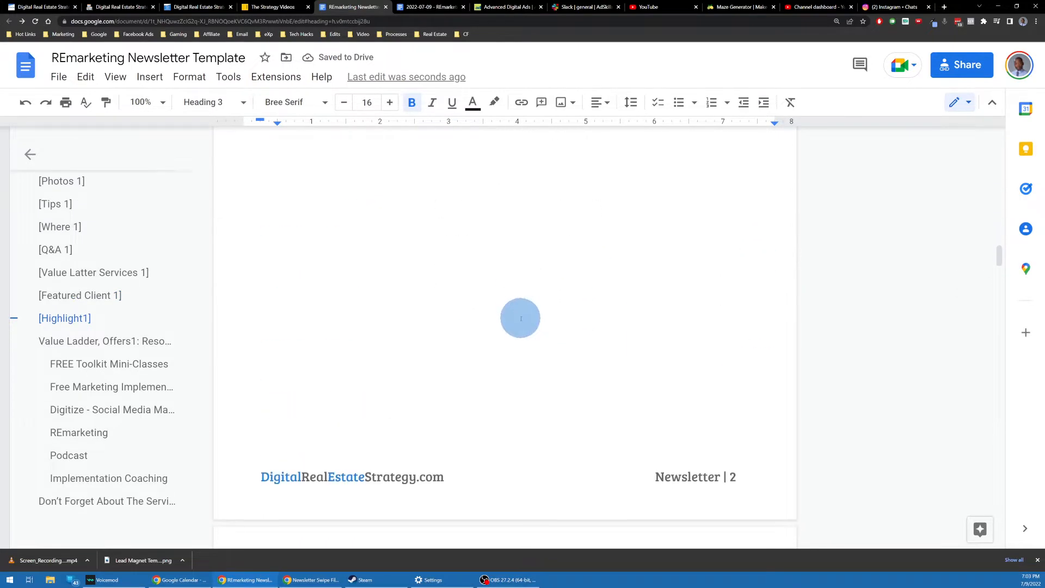
scroll(521, 318, "down", 6)
Step: Delete [Monologue] from the copy and renumber Topic, Game/Puzzles and Jokes to 2
triple_click(509, 224)
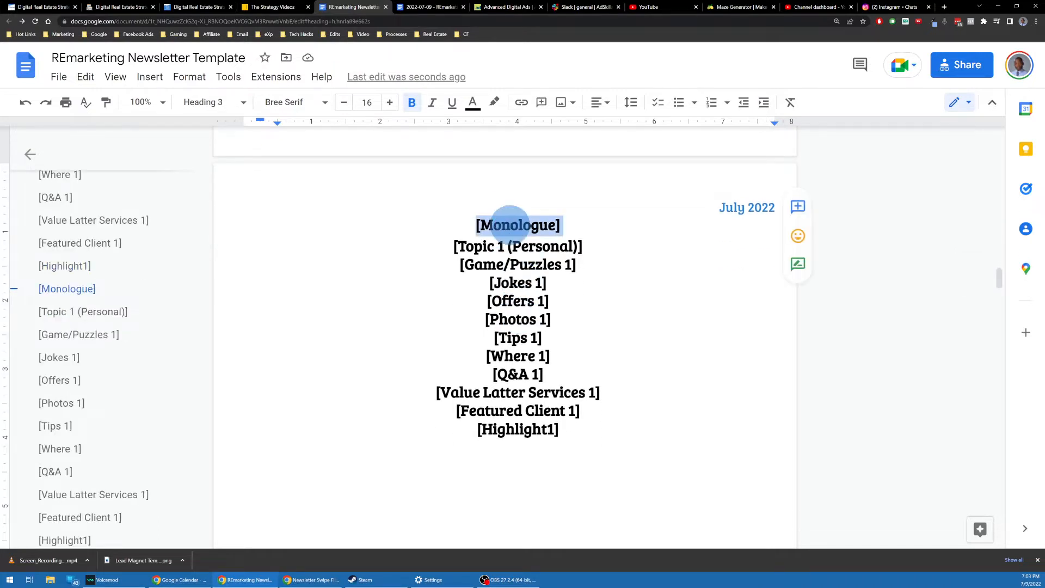
key("Delete")
key("Delete")
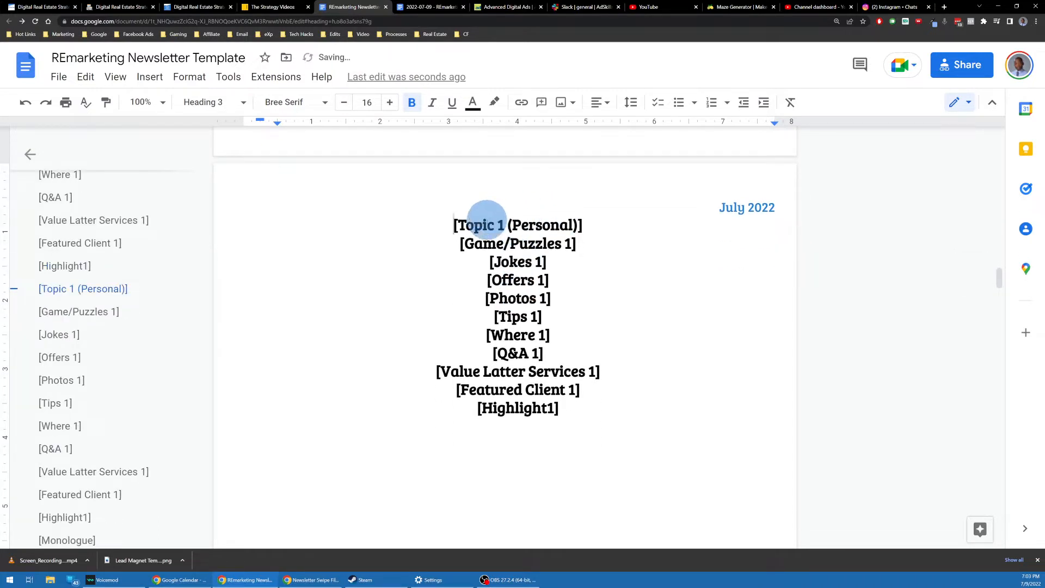
left_click(504, 226)
key("BackSpace")
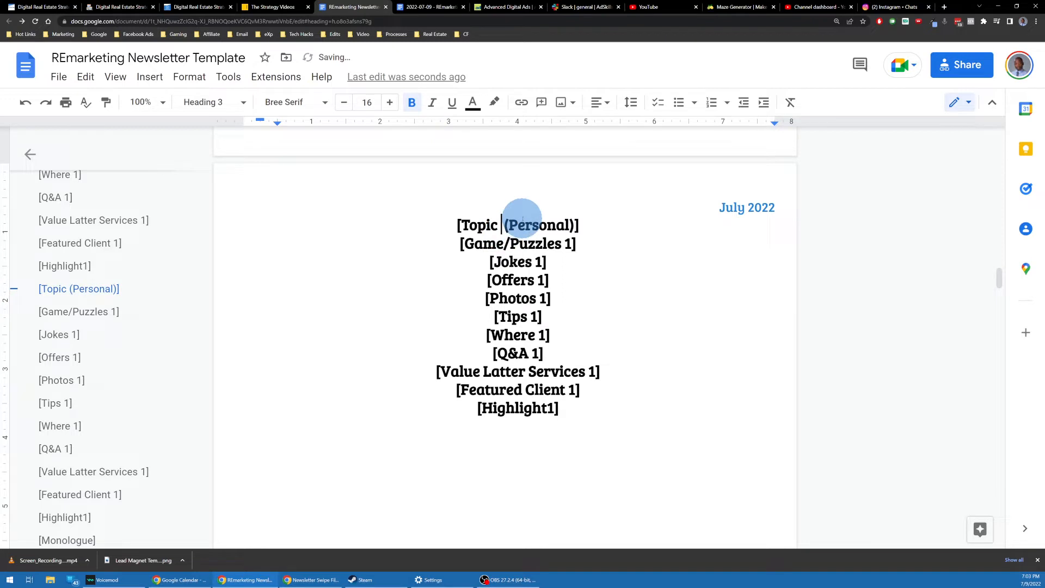
type("2")
left_click(572, 245)
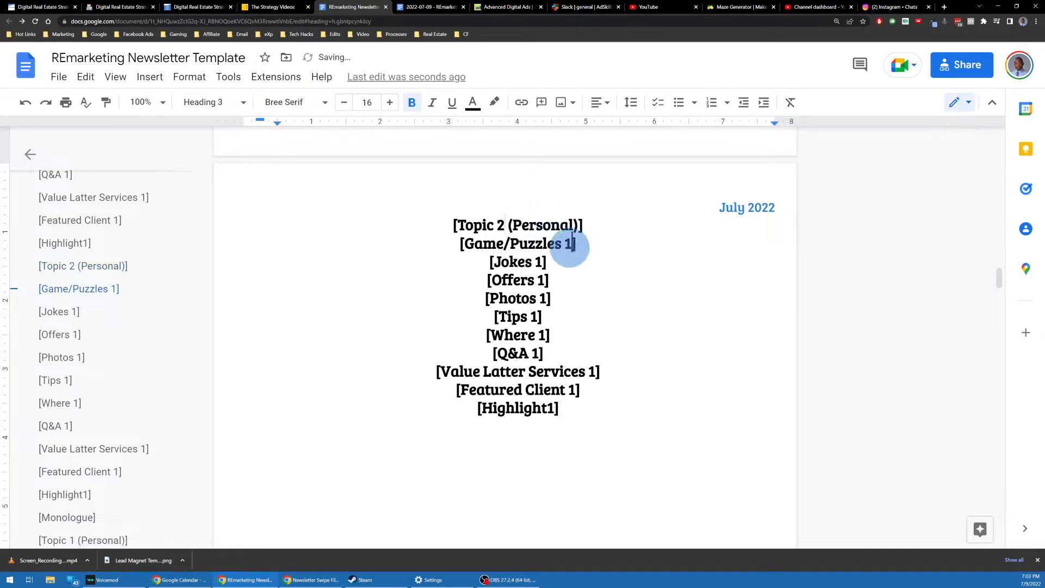
key("BackSpace")
type("2")
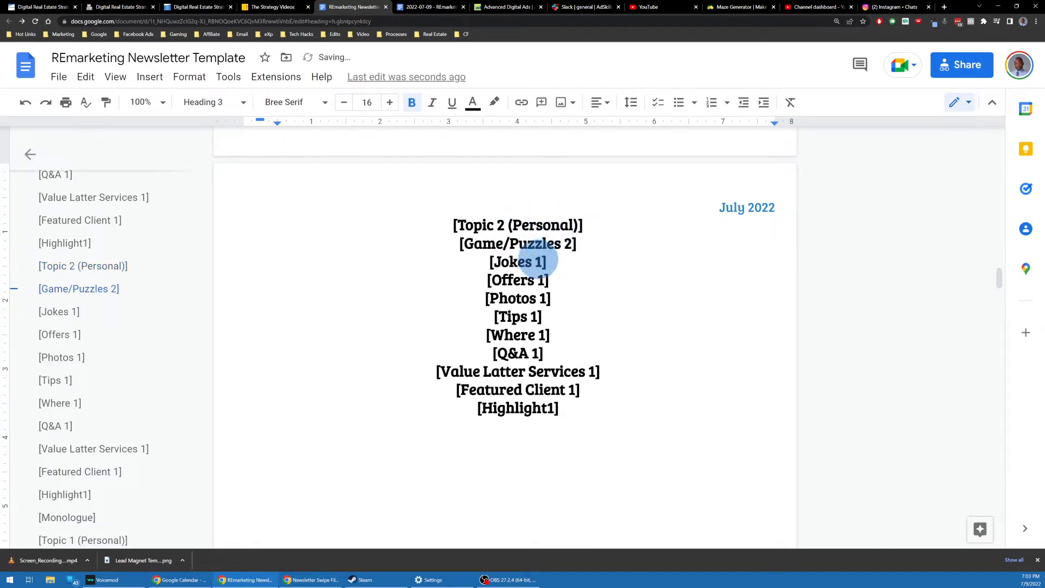
left_click(542, 262)
key("BackSpace")
type("2")
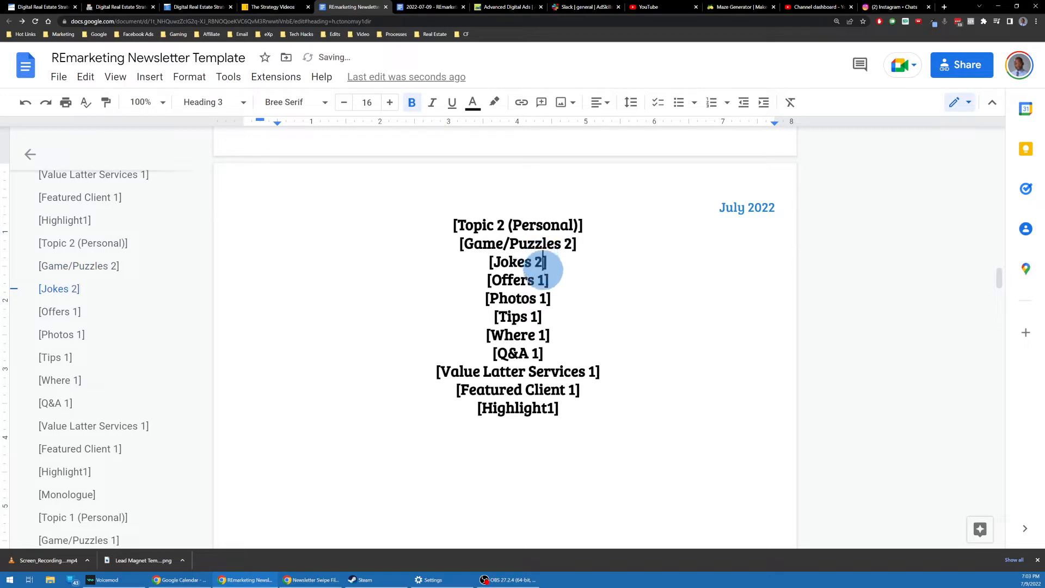
Step: Renumber Offers, Photos, Tips, Where, Q&A, Value Latter Services and Featured Client to 2, then remove Highlight's 1
left_click(546, 280)
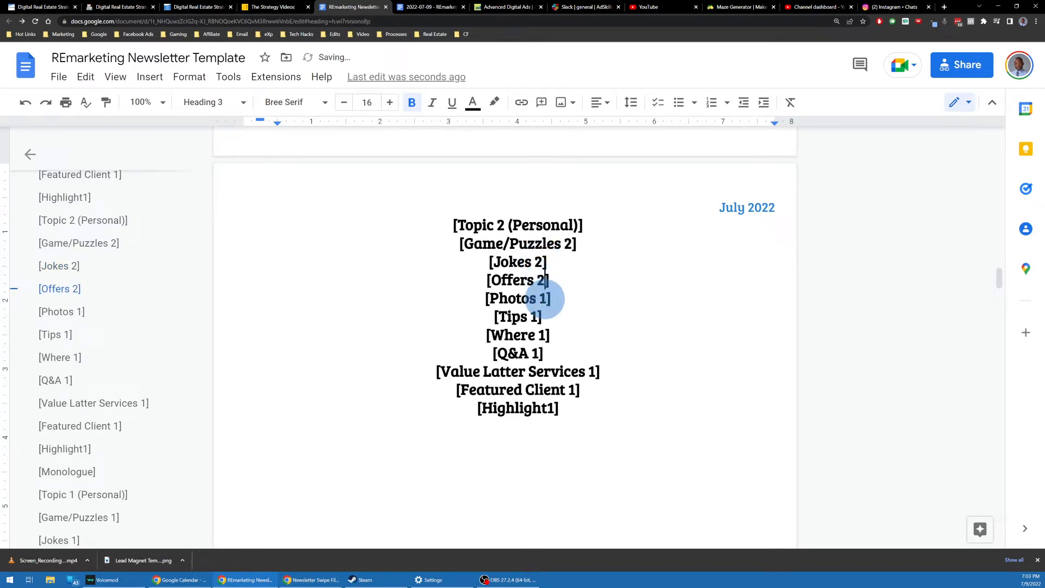
left_click(547, 299)
left_click(539, 317)
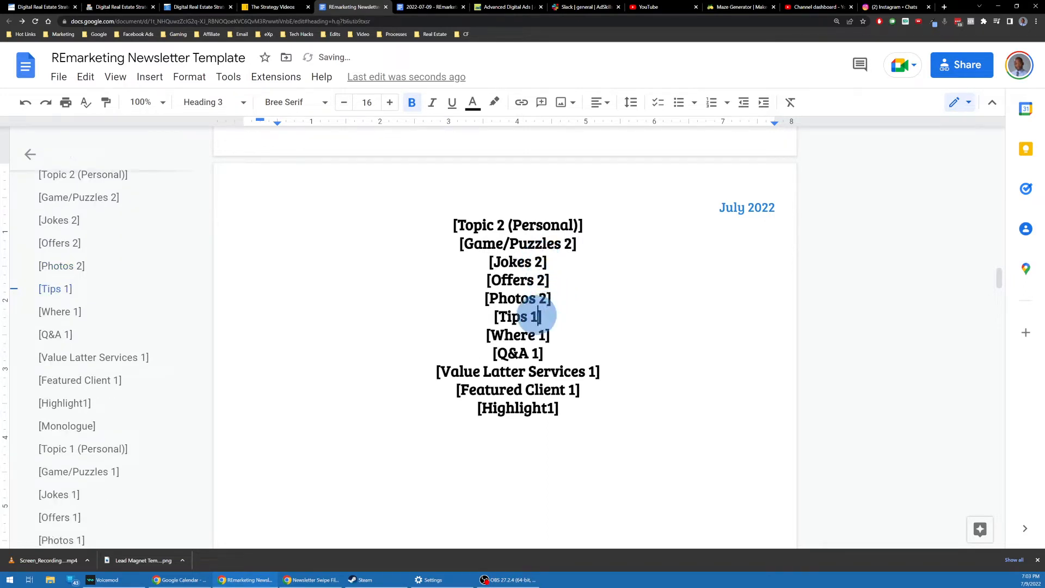
type("2")
left_click(546, 334)
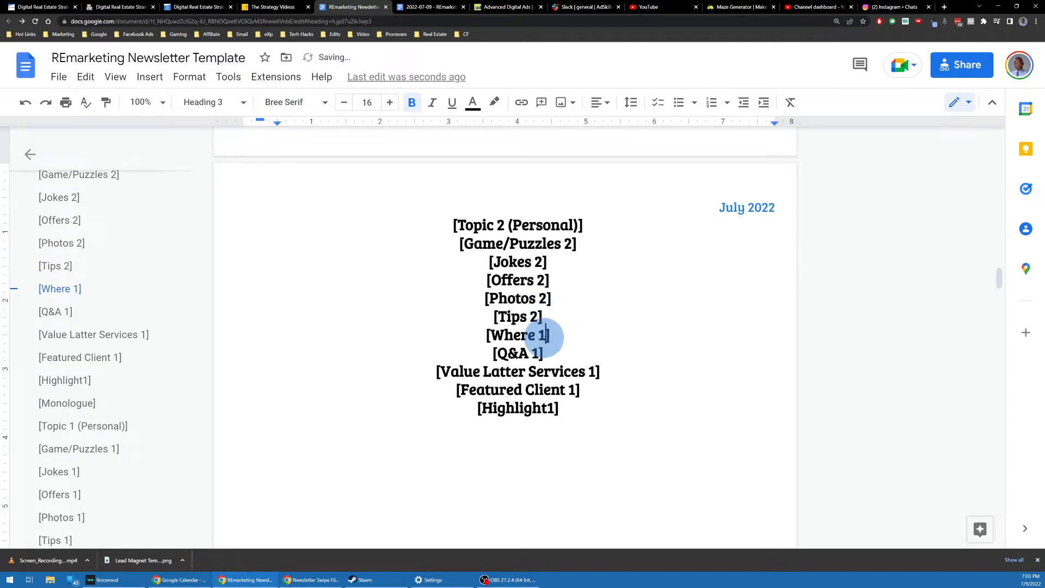
type("2")
left_click(541, 354)
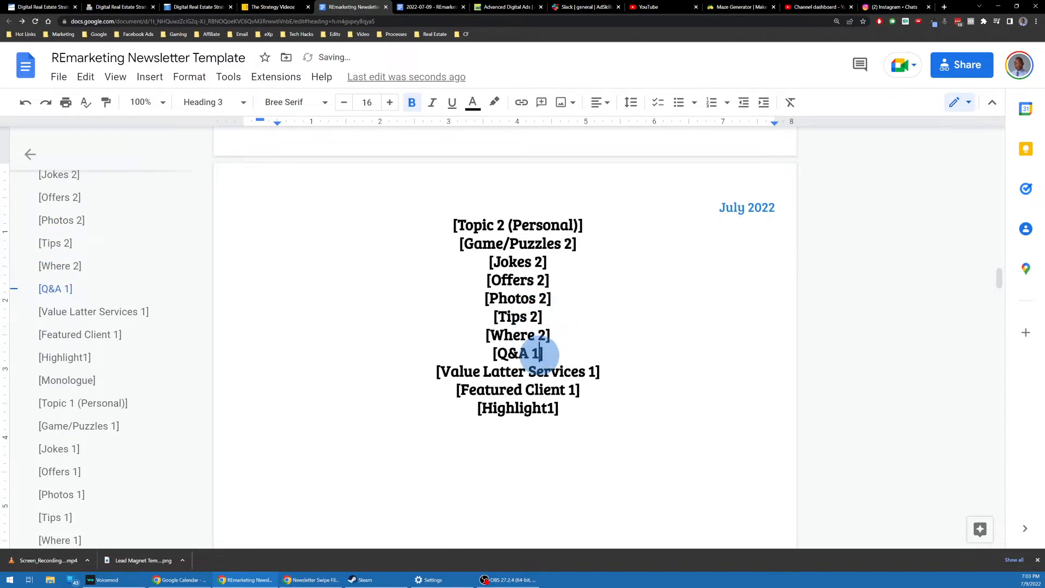
type("2")
left_click(597, 371)
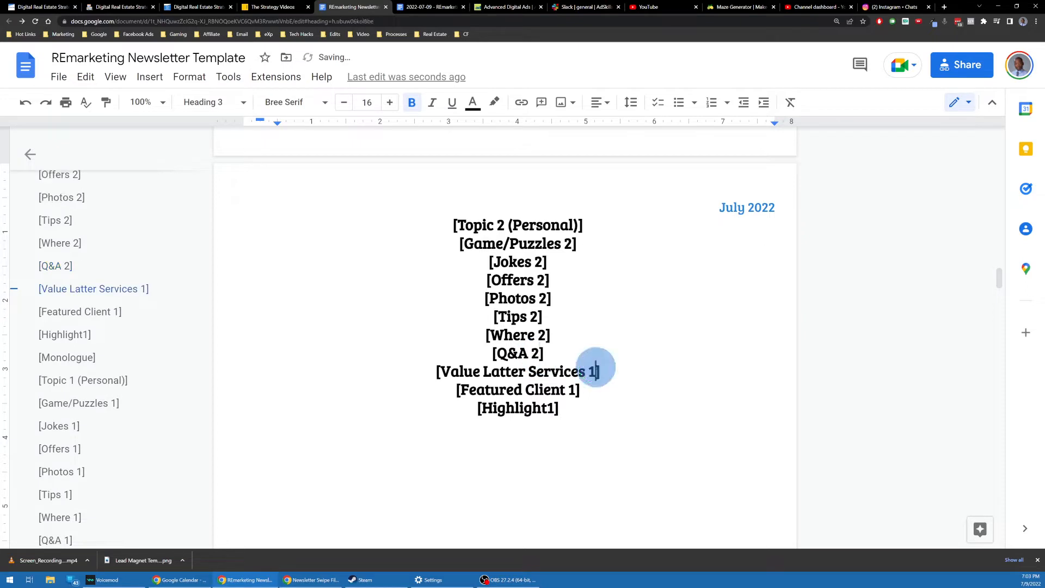
key("BackSpace")
type("2")
left_click(578, 390)
key("BackSpace")
type("2")
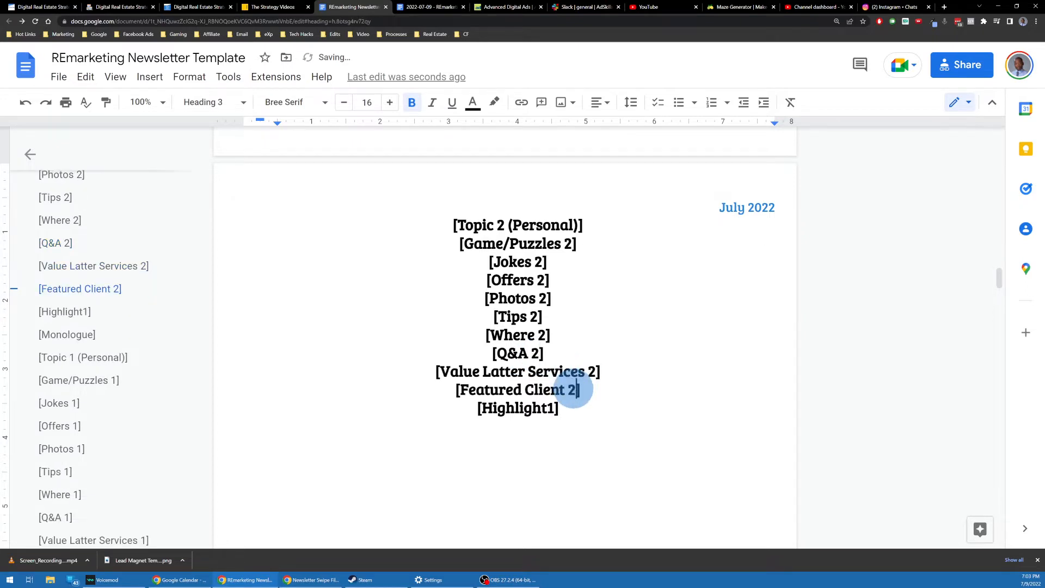
left_click(551, 410)
key("BackSpace")
Step: Finish the [Highlight 2] label and start a new line under [Topic 1 (Personal)]
type("2")
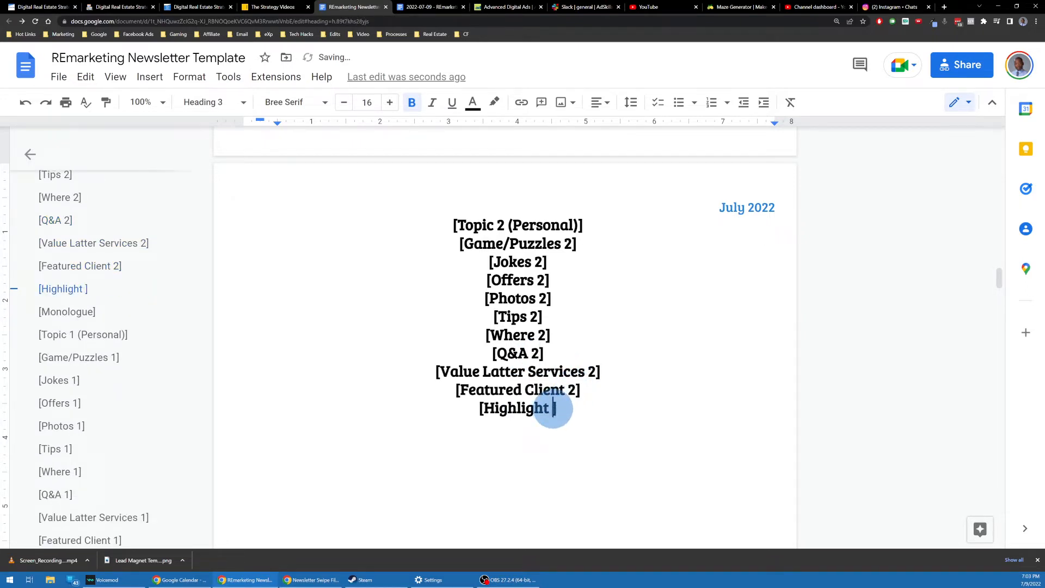
scroll(544, 276, "up", 15)
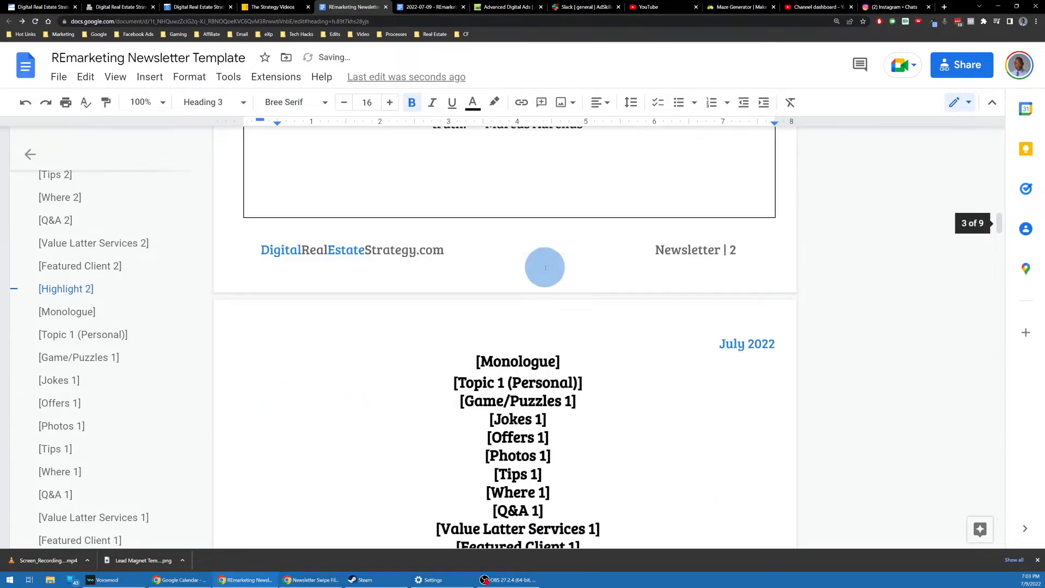
scroll(541, 267, "down", 4)
scroll(499, 243, "up", 3)
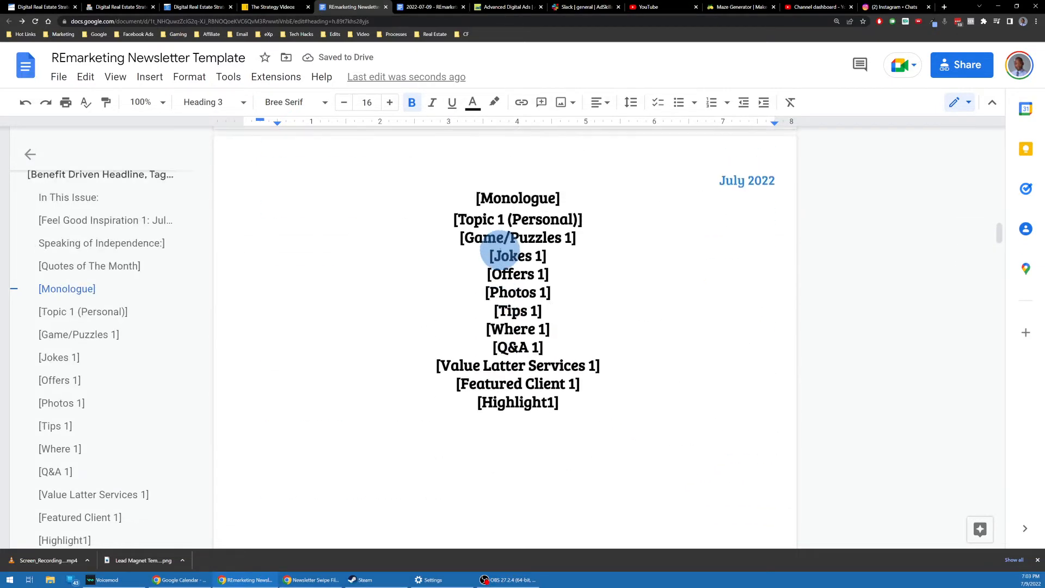
scroll(485, 279, "down", 2)
left_click(571, 158)
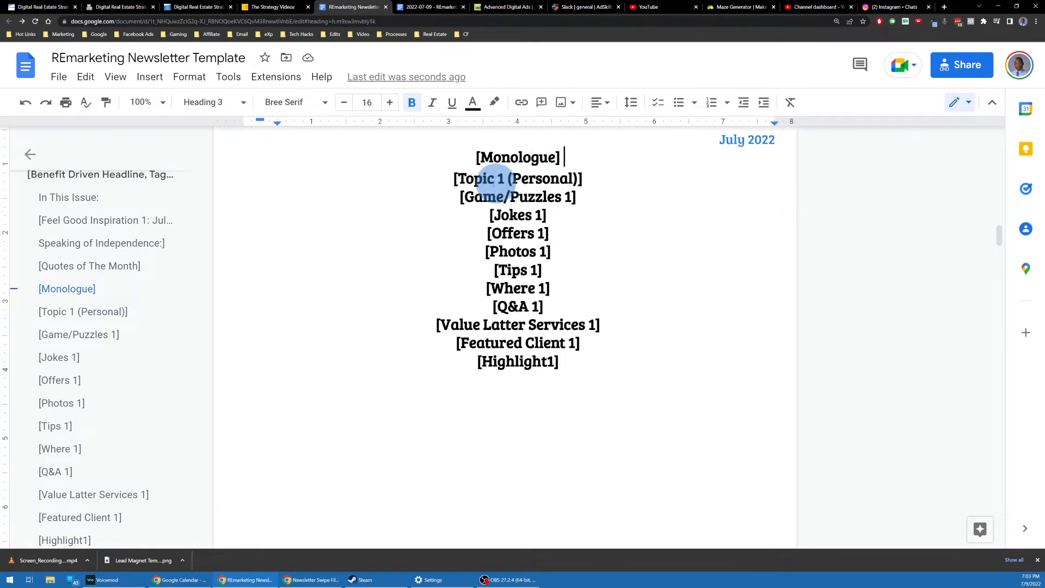
triple_click(542, 176)
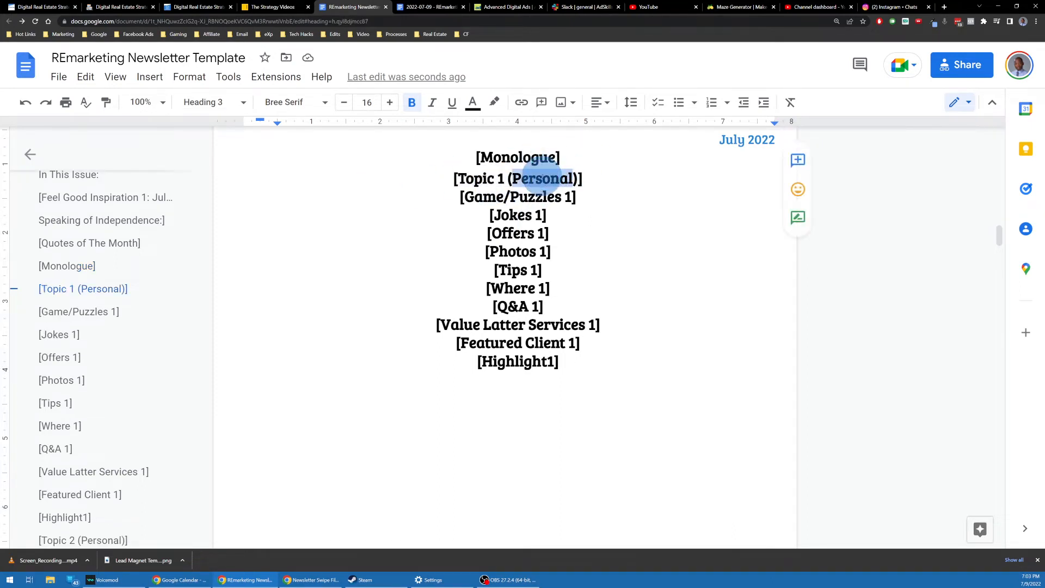
double_click(542, 178)
left_click_drag(542, 177, 582, 177)
left_click(581, 178)
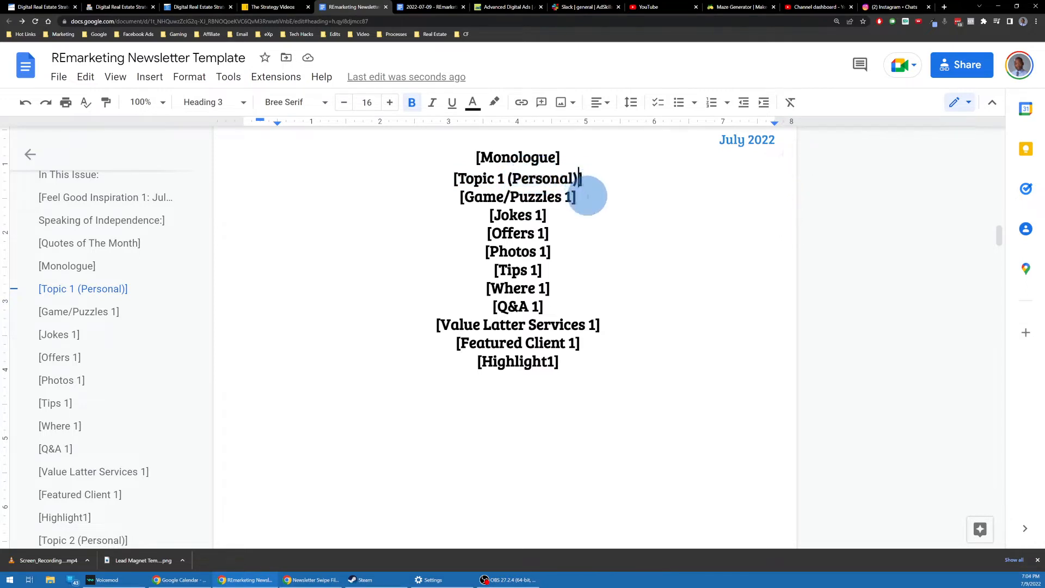
scroll(580, 194, "down", 6)
scroll(580, 190, "up", 7)
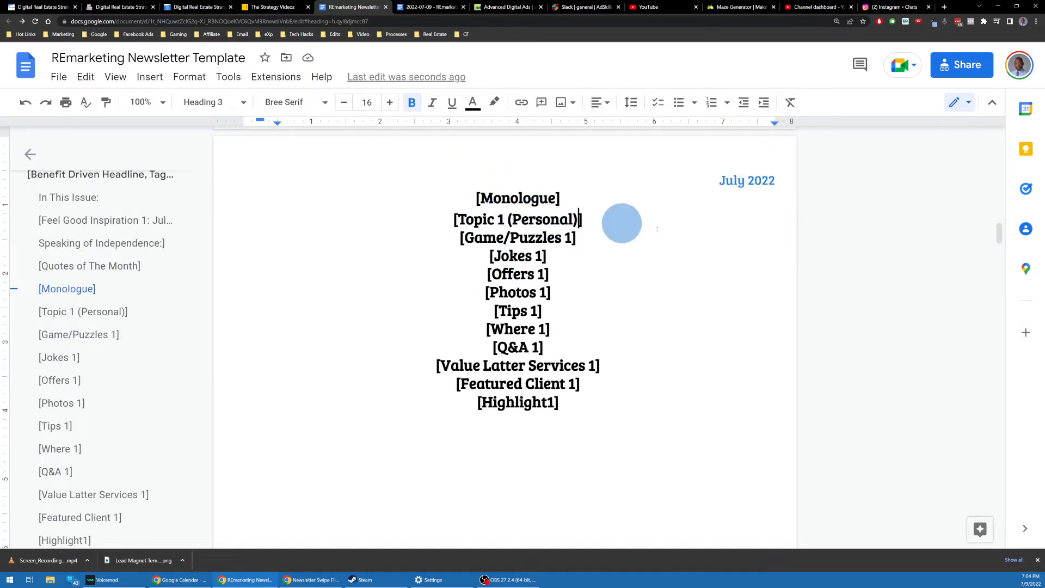
double_click(592, 215)
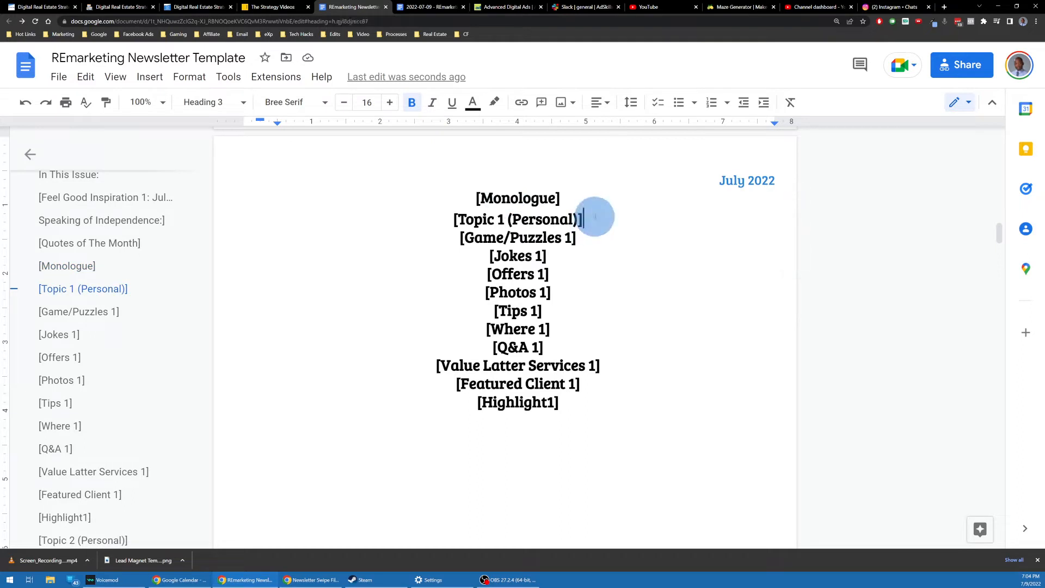
key("Return")
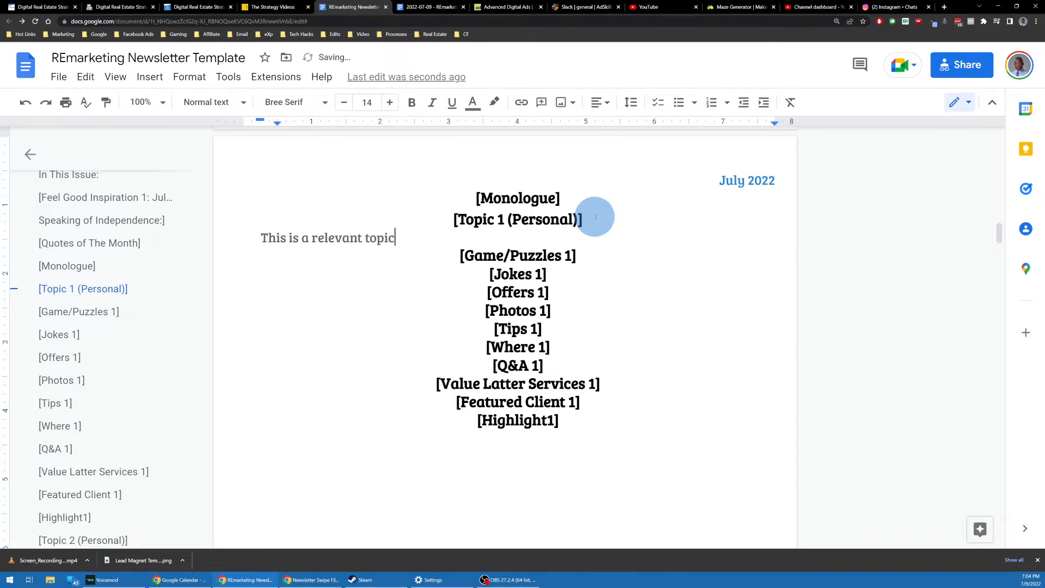
Step: Add '[This is a relevant topic.]' and '[These are relevant games and puzzles.]' under their headings
double_click(599, 255)
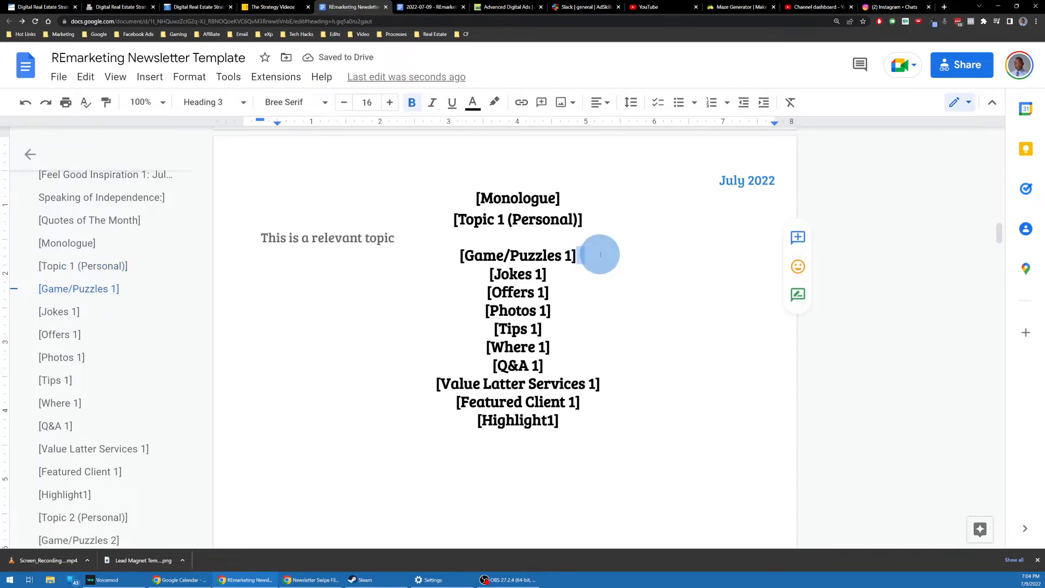
key("Return")
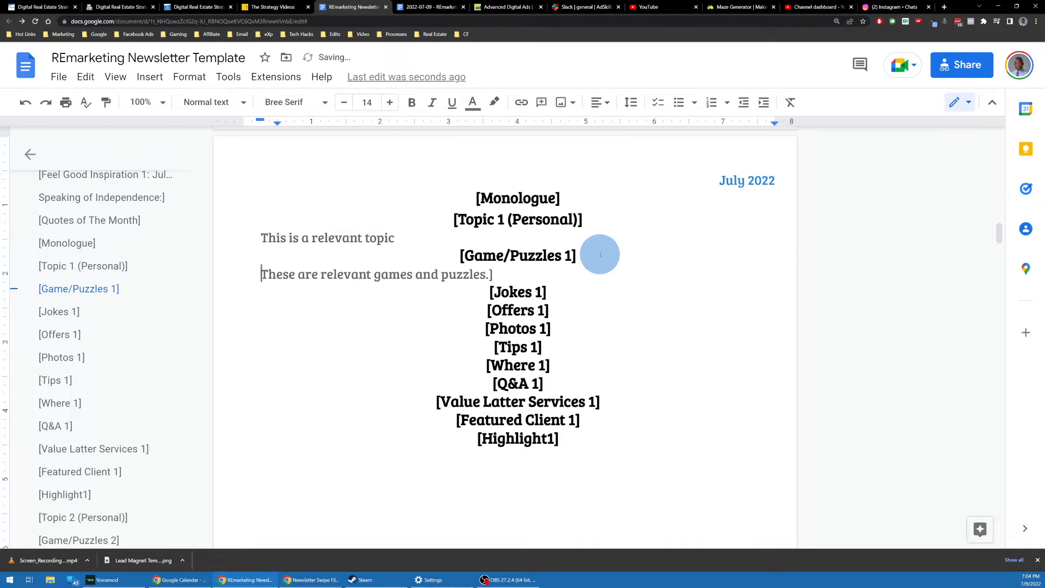
type("9")
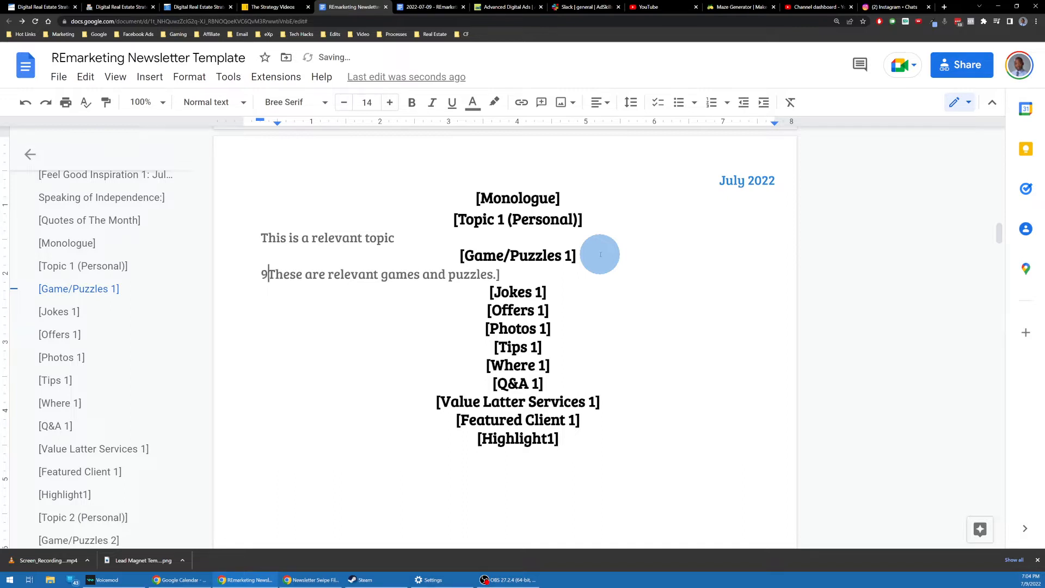
key("BackSpace")
type("[")
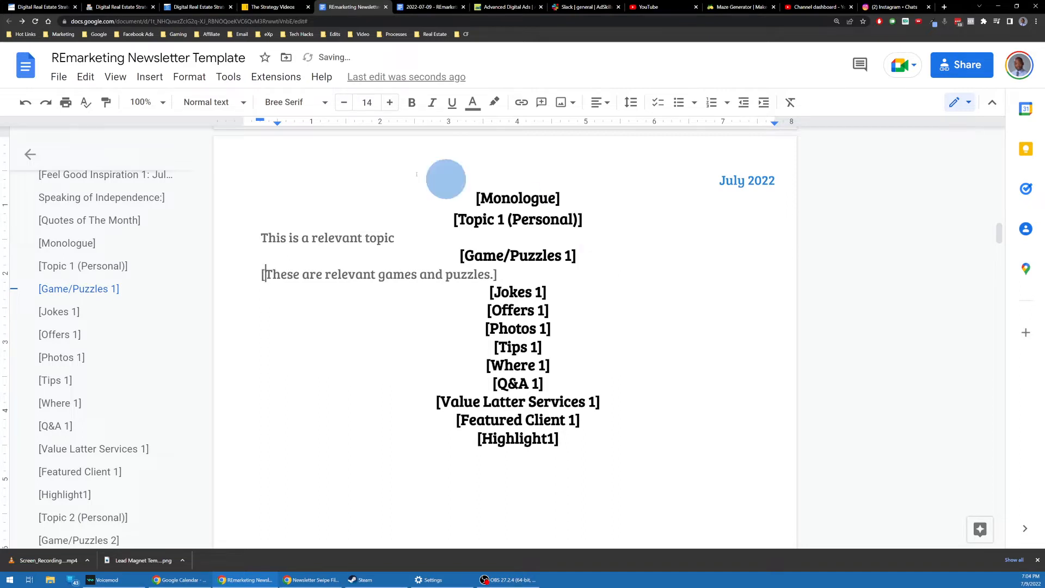
left_click(407, 238)
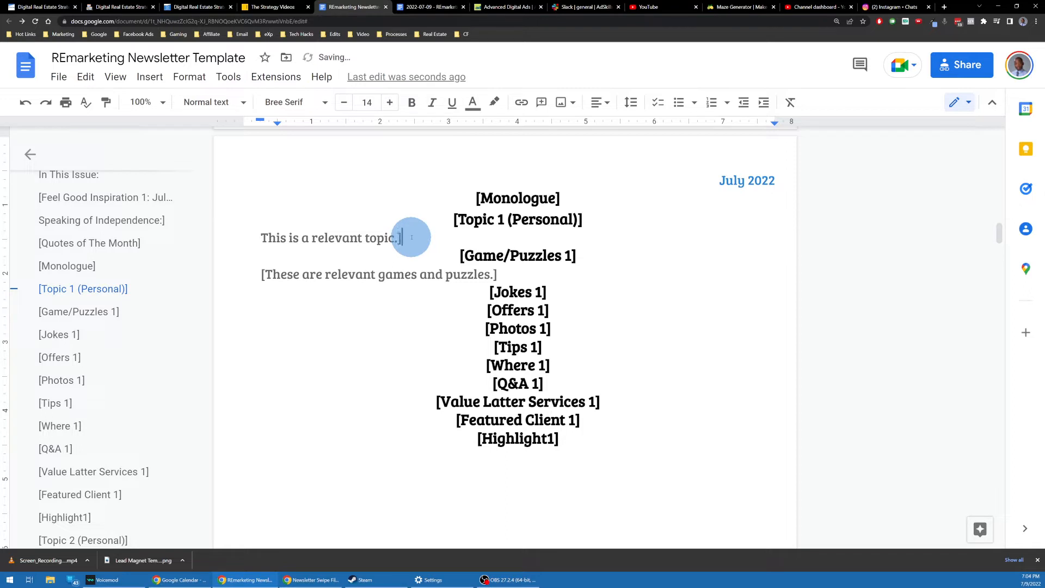
type("[")
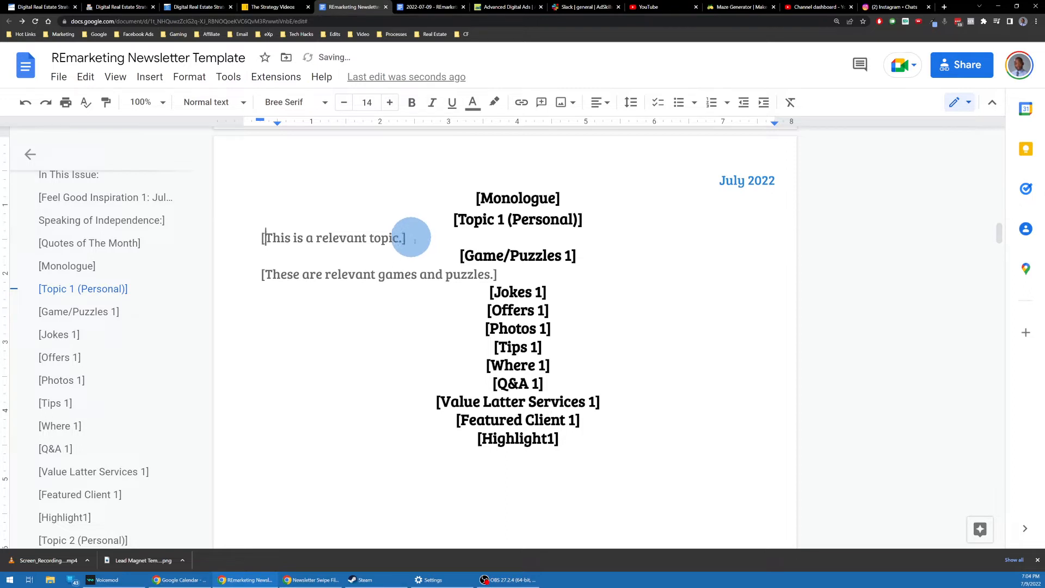
left_click_drag(498, 274, 544, 264)
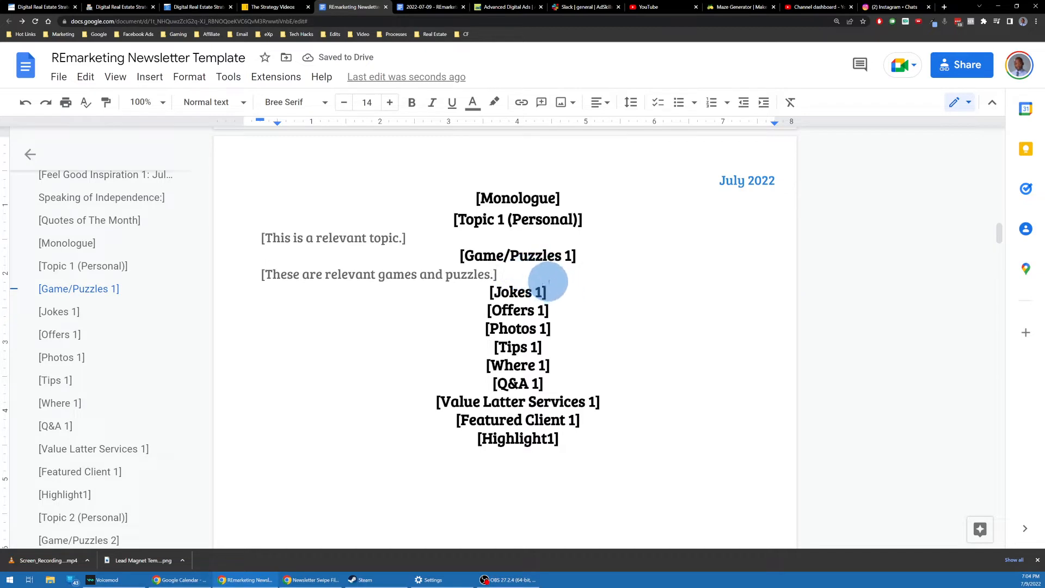
Step: Add a jokes placeholder line under Jokes 1 and rename the heading to Jokes/Puns 1
triple_click(548, 282)
key("ctrl+c")
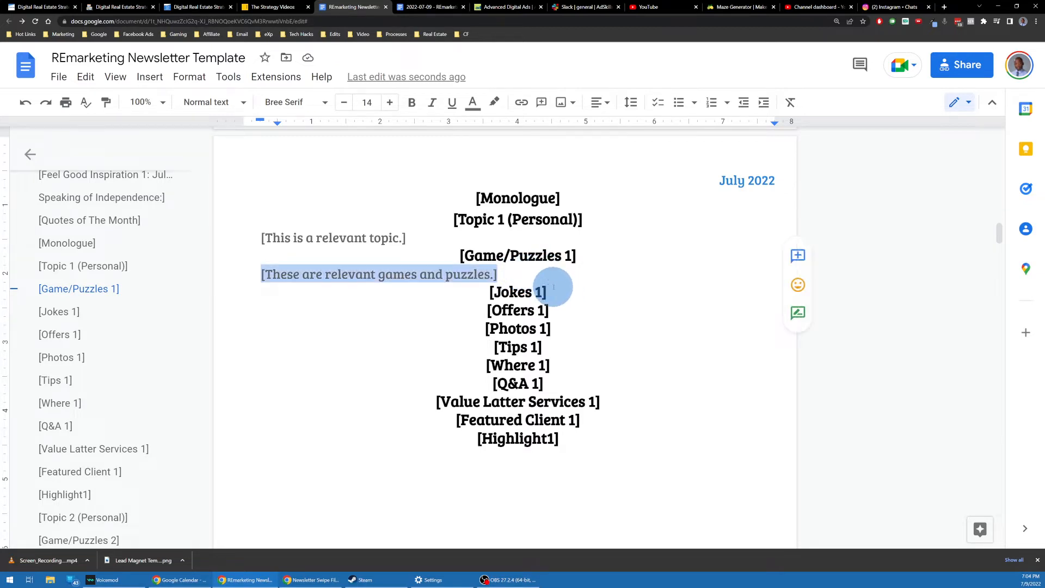
left_click(553, 286)
key("Return")
key("ctrl+v")
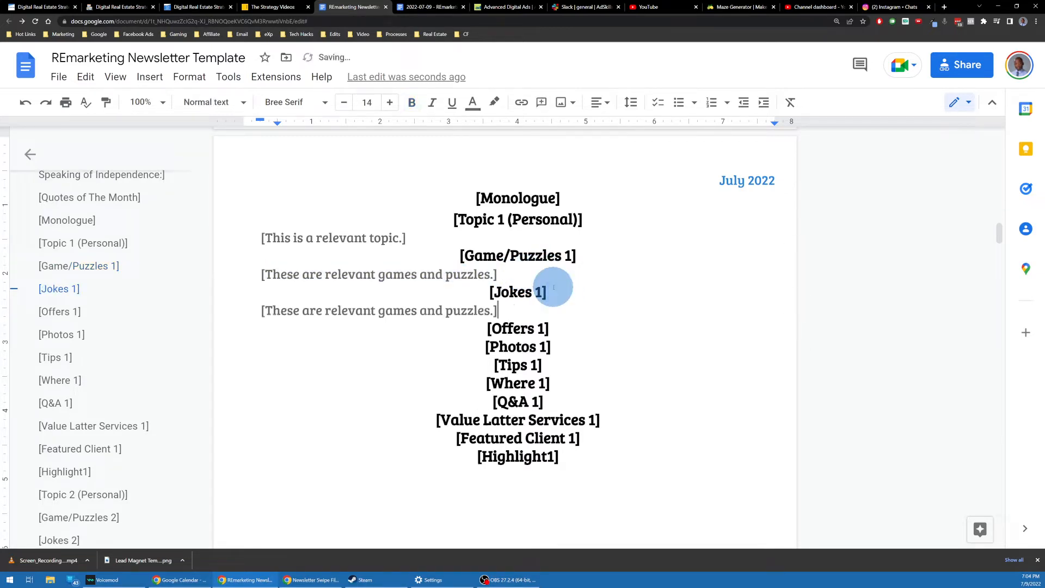
left_click_drag(380, 310, 486, 310)
type("Jo")
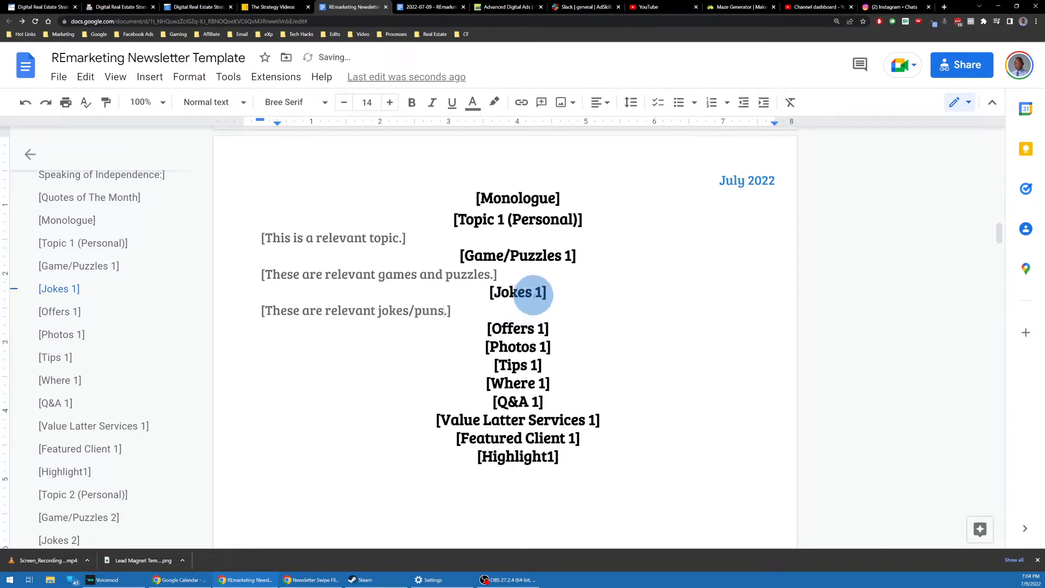
left_click(536, 292)
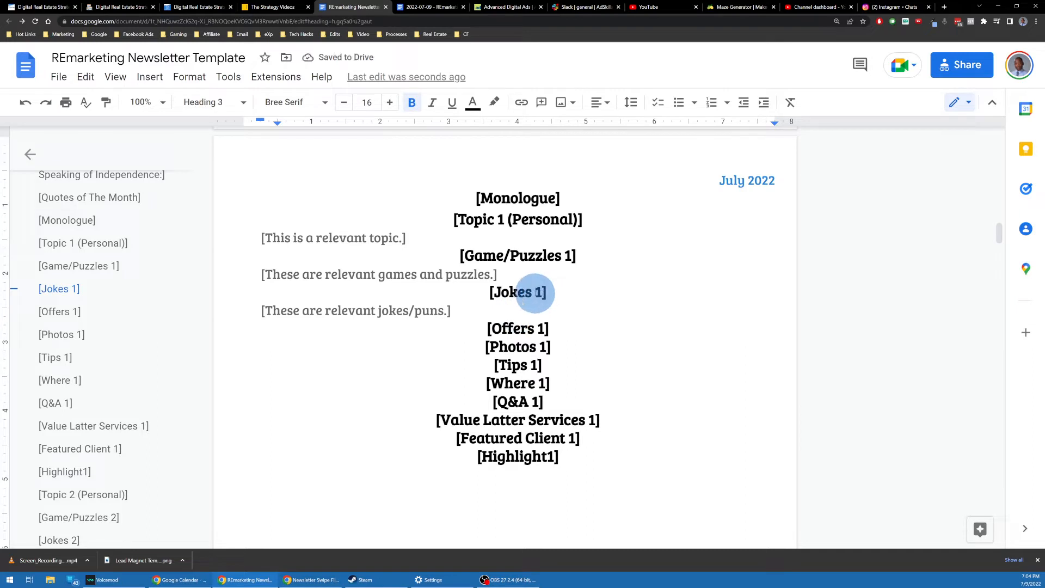
key("BackSpace")
type("/Puns")
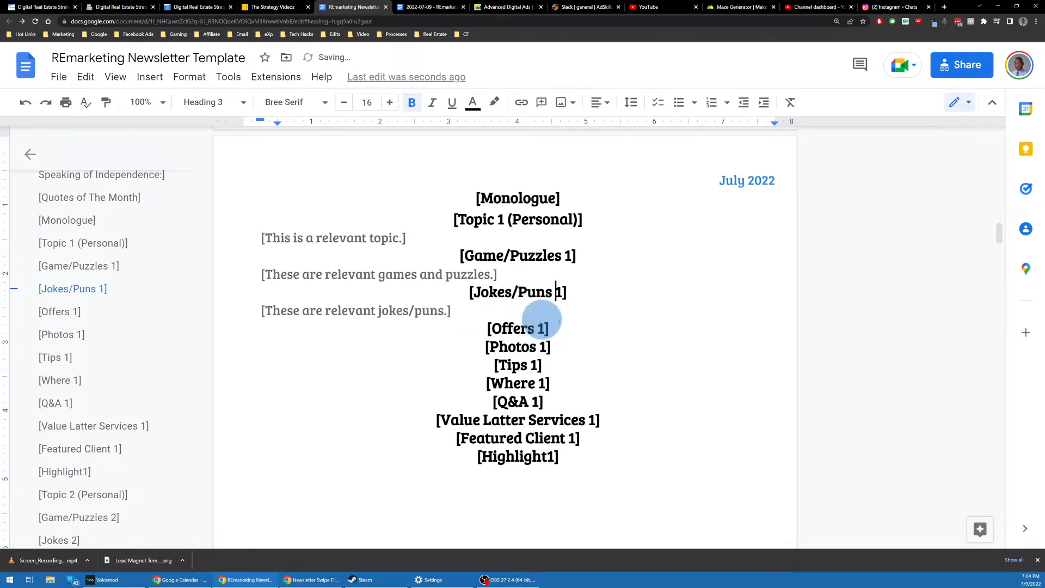
Step: Paste placeholder lines under Offers 1 and Photos 1, reworded for offers and photos
left_click(560, 329)
key("Return")
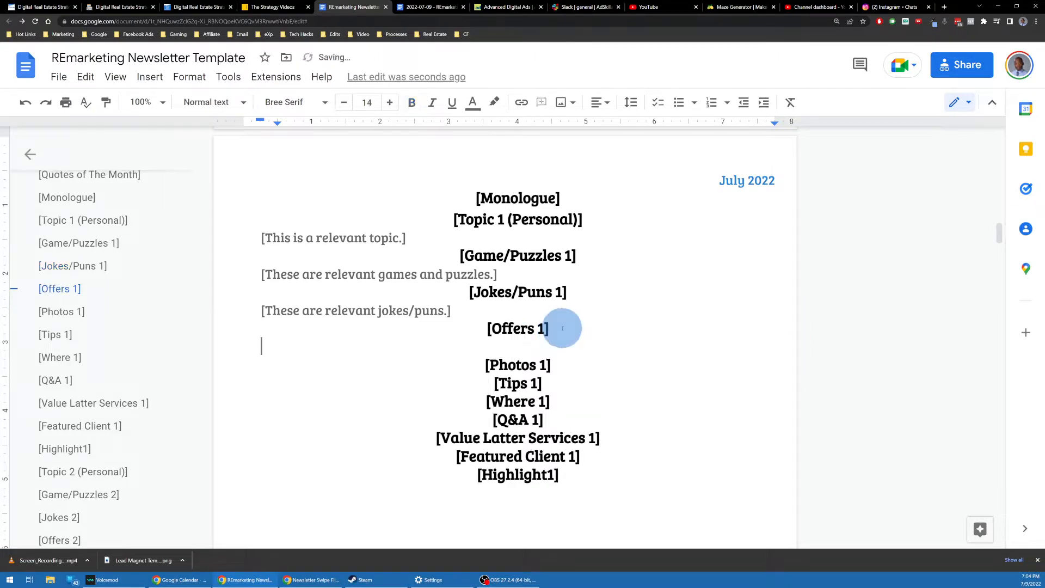
key("ctrl+v")
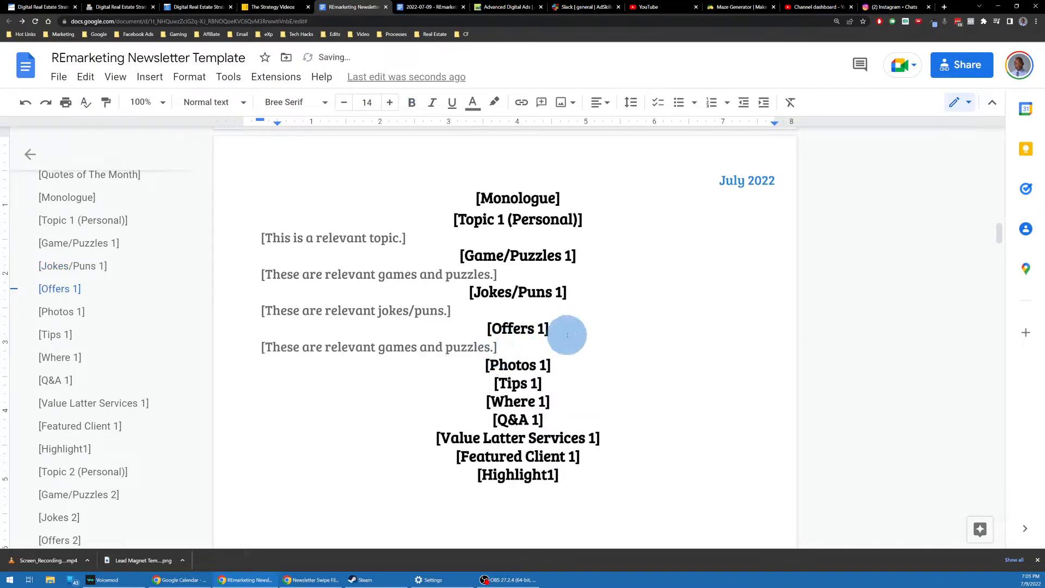
key("ctrl+shift+Left")
key("ctrl+shift+Left")
key("ctrl+shift+Left")
type("offer")
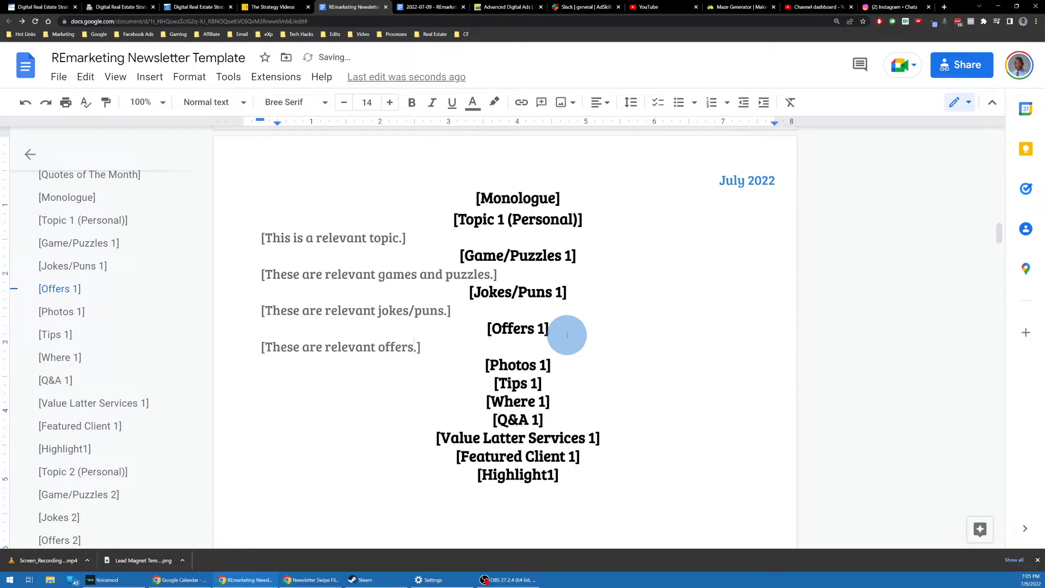
left_click(553, 365)
key("Return")
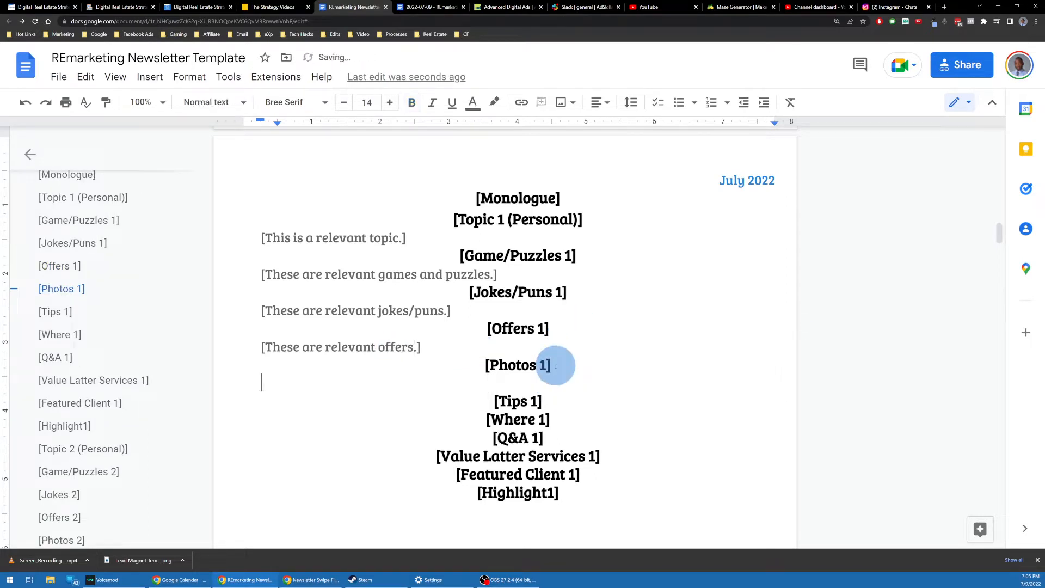
key("ctrl+v")
left_click_drag(375, 384, 475, 384)
type("ph")
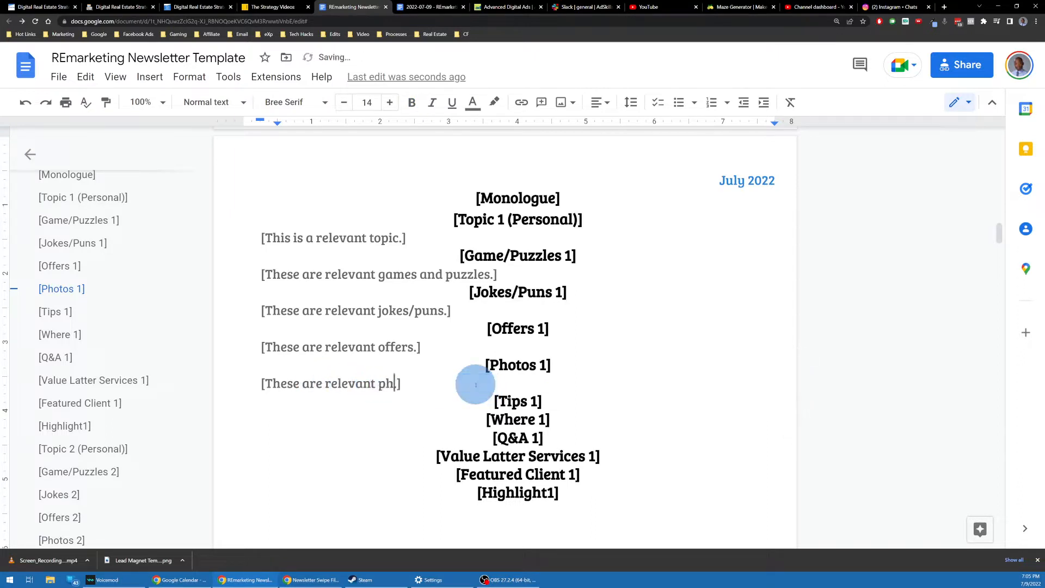
type("otoes.")
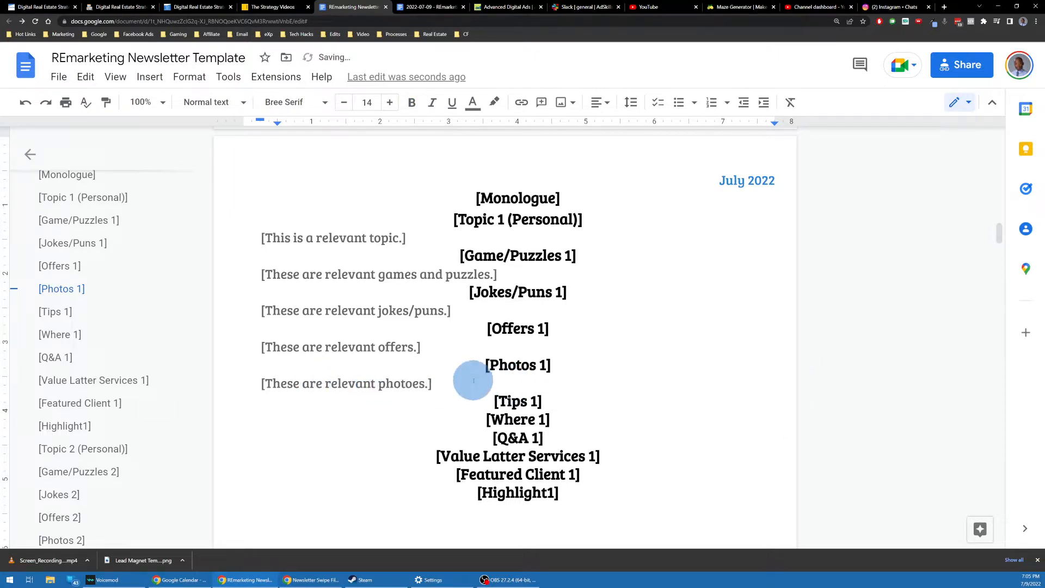
Step: Paste a placeholder line under Tips 1, reworded to end with 'tips.'
left_click(544, 398)
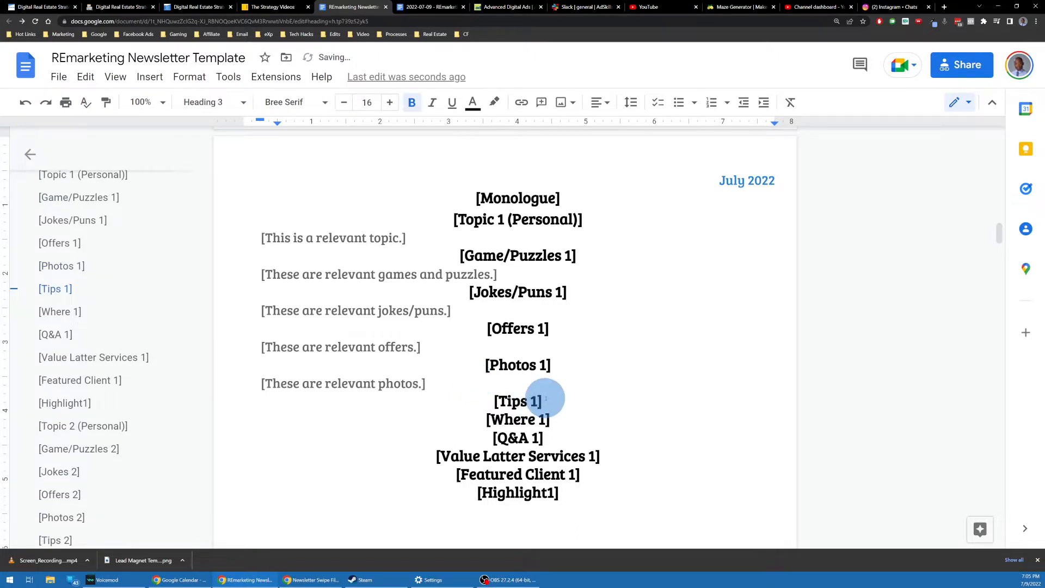
key("Return")
key("ctrl+v")
left_click(489, 422)
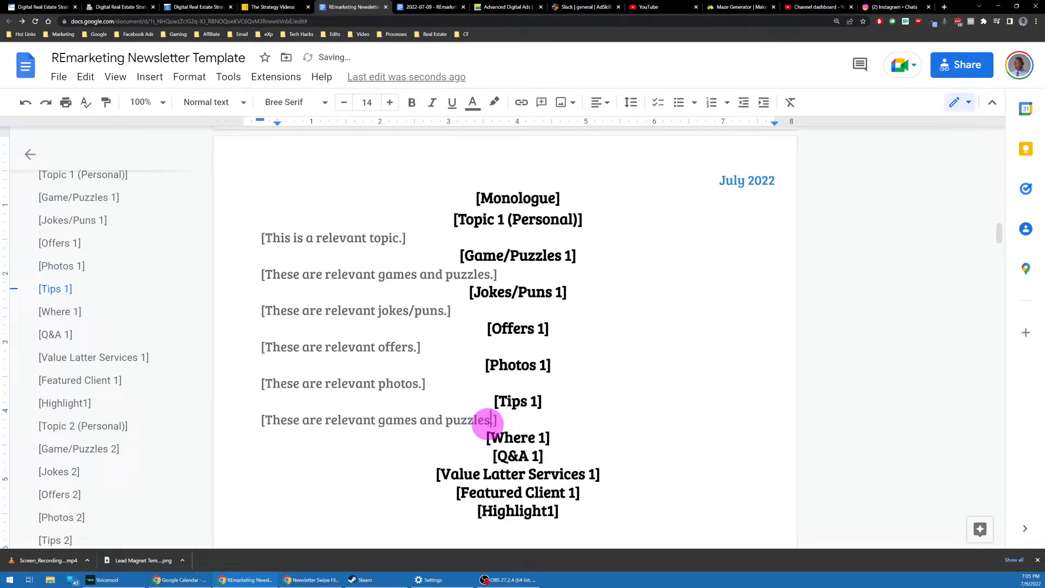
key("ctrl+shift+Left")
key("ctrl+shift+Left")
key("ctrl+shift+Left")
key("ctrl+shift+Left")
key("ctrl+shift+Right")
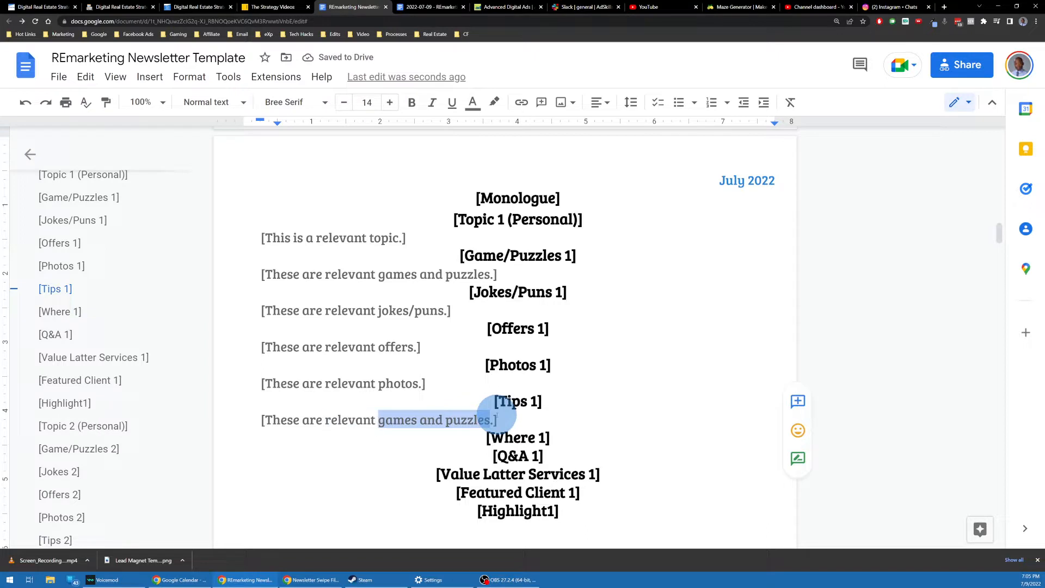
type("tips")
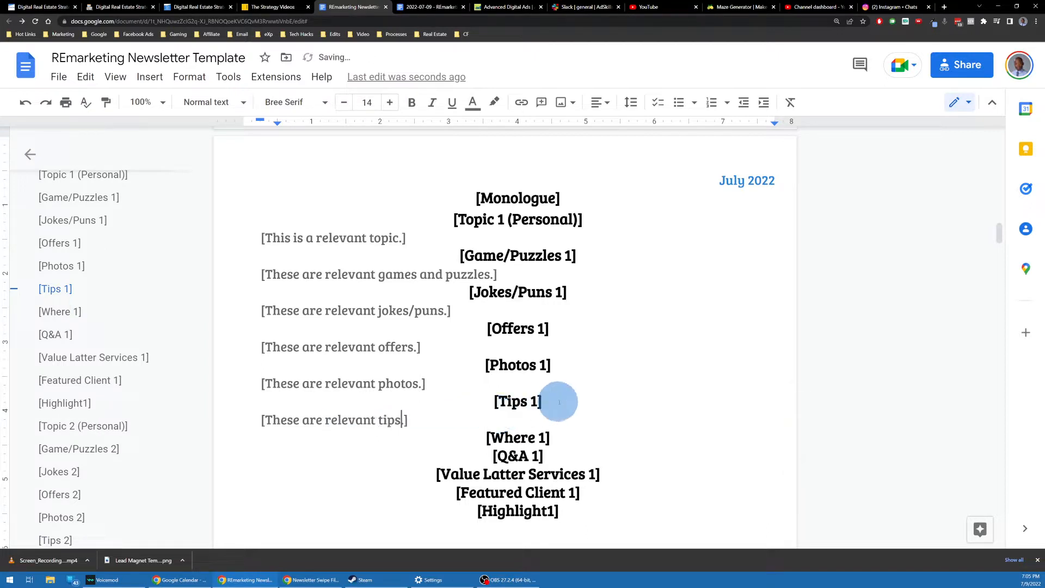
type(".")
left_click(562, 434)
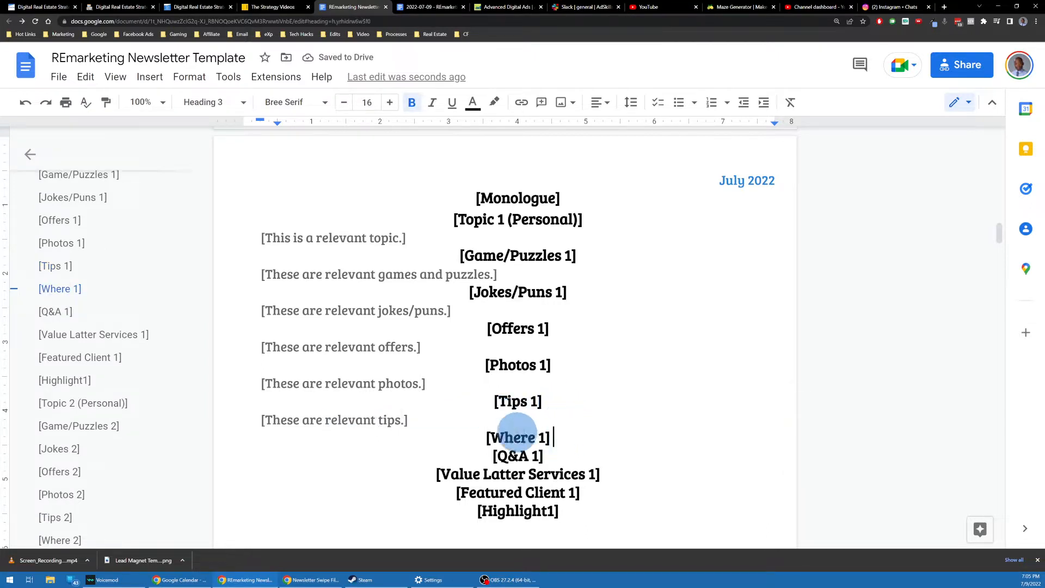
Step: Rename the Where 1 heading to 'Where Is The Expert, Authority 1'
left_click(536, 437)
type("I ")
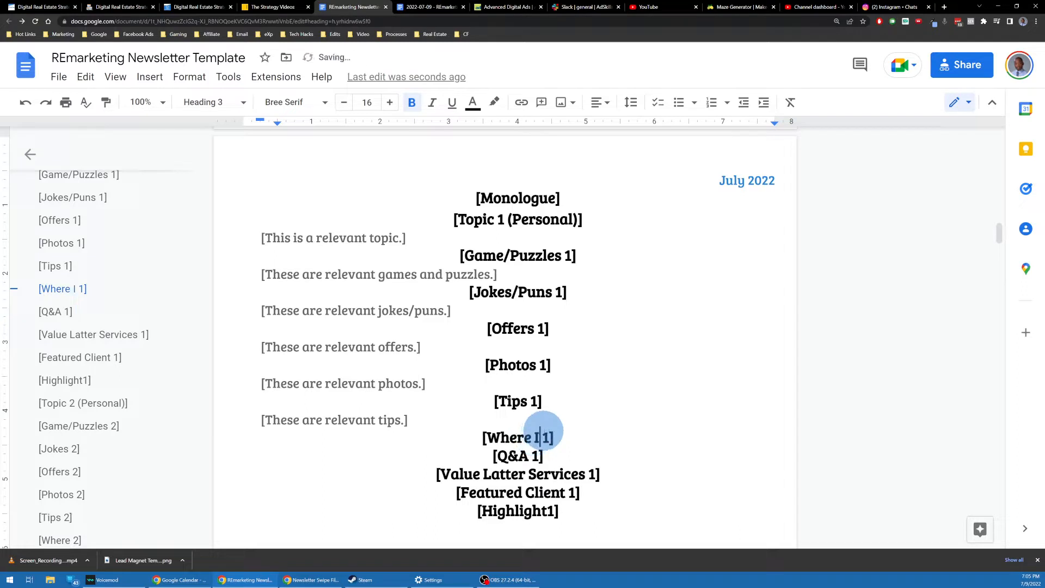
type("s The Expert")
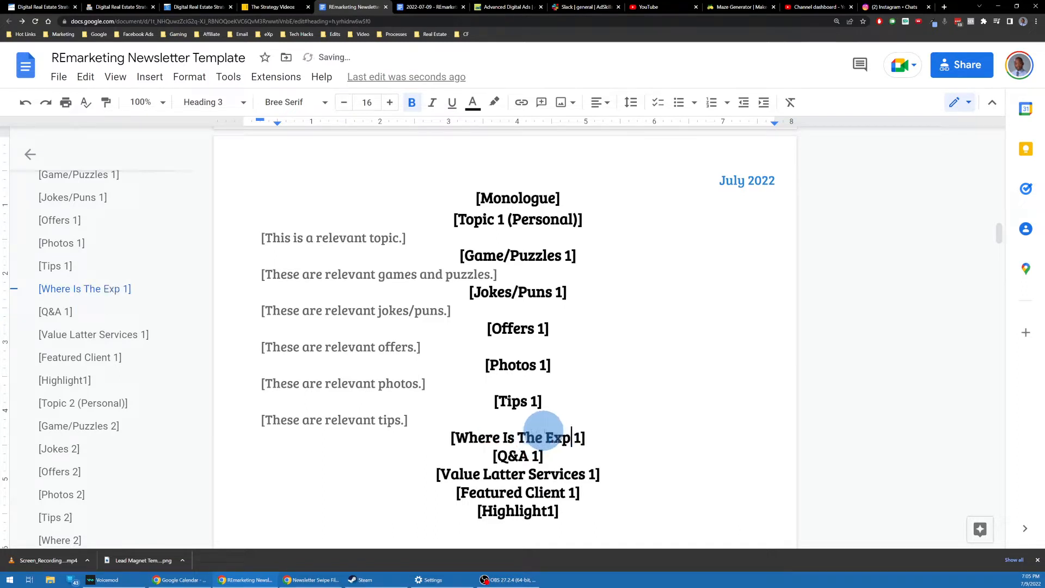
type(", Authhori")
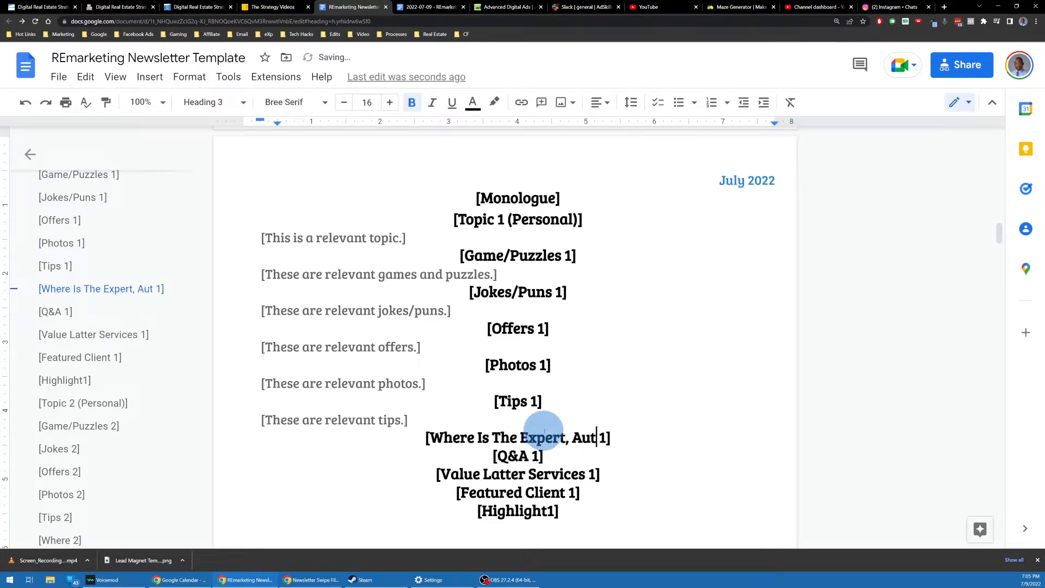
key("BackSpace")
key("BackSpace")
key("BackSpace")
key("BackSpace")
type("ority")
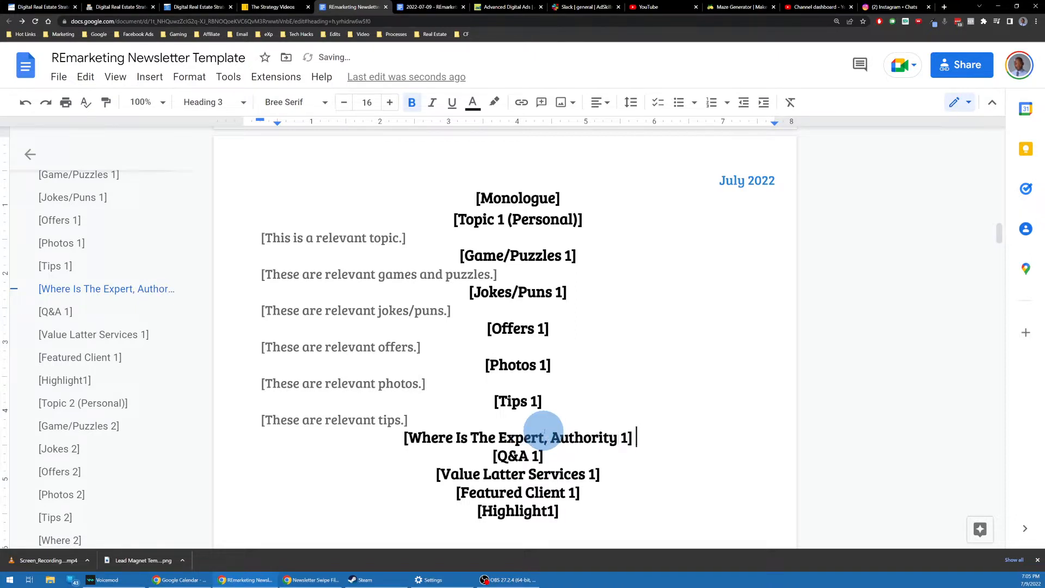
Step: Paste the copied games-and-puzzles placeholder line on a new line beneath the Expert heading
key("Return")
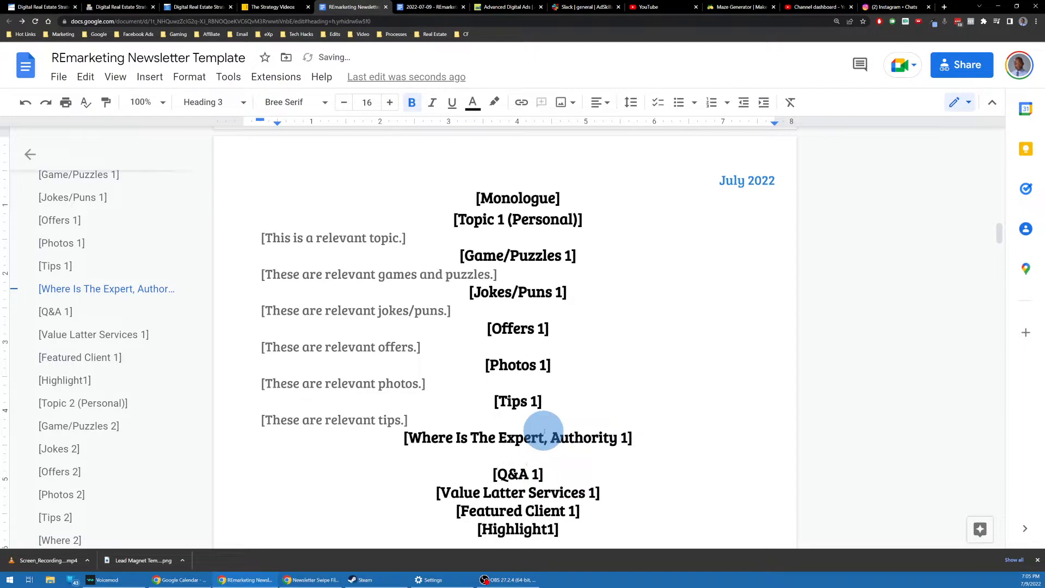
type("[These are relevant games and puzzles.]")
key("ctrl+z")
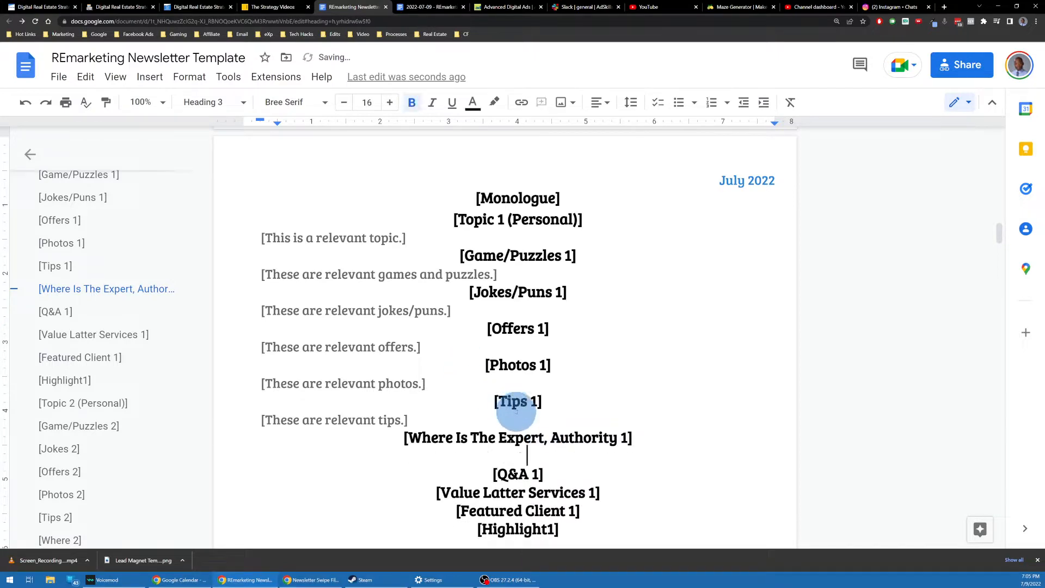
key("ctrl+z")
key("Return")
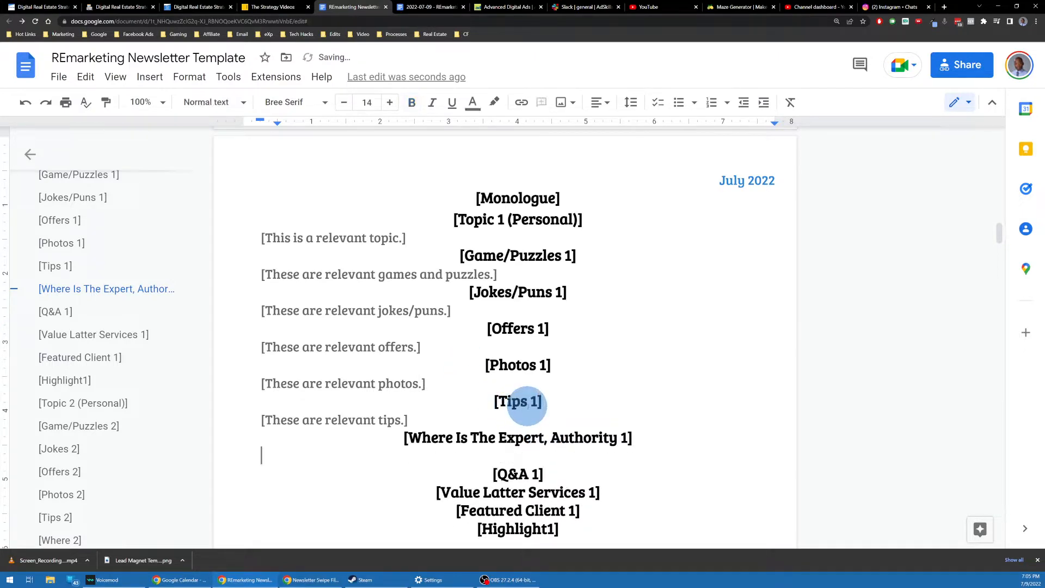
type("[These are relevant games and puzzles.]")
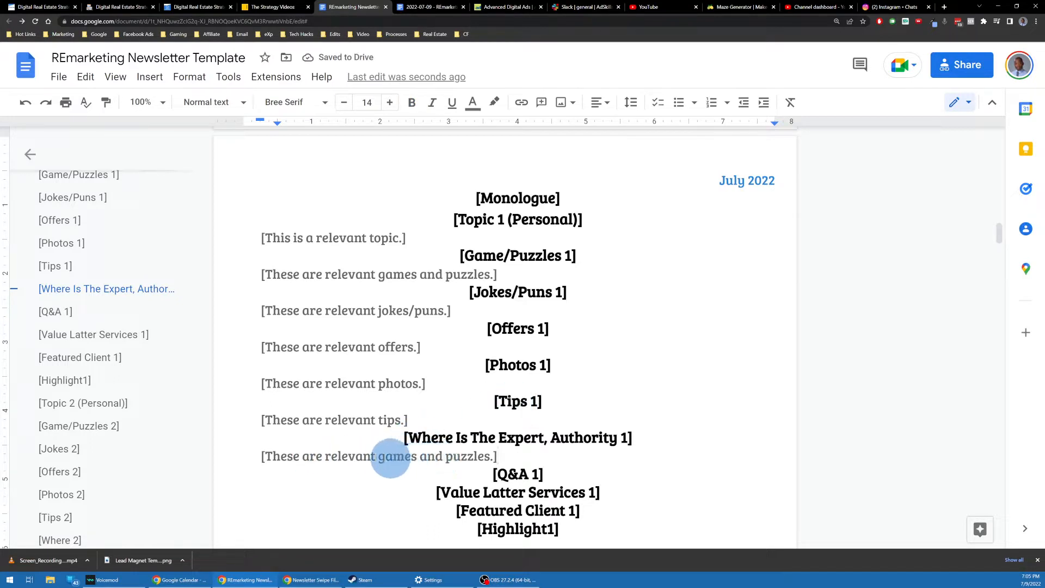
Step: Reword the Expert placeholder line, and add a question placeholder line under Q&A 1
left_click(379, 456)
left_click_drag(379, 456, 486, 458)
type("expert whereabout")
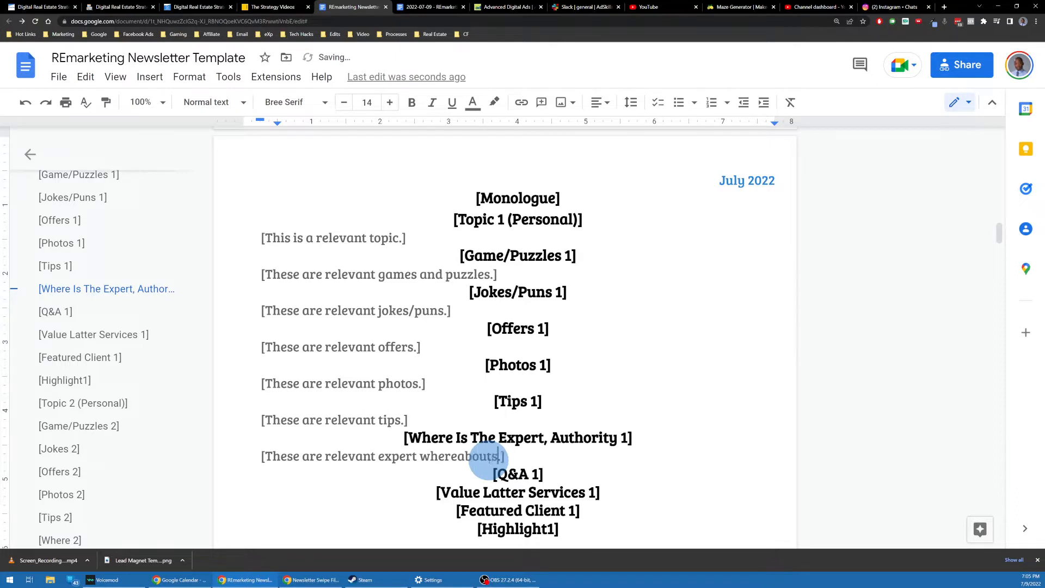
left_click(552, 473)
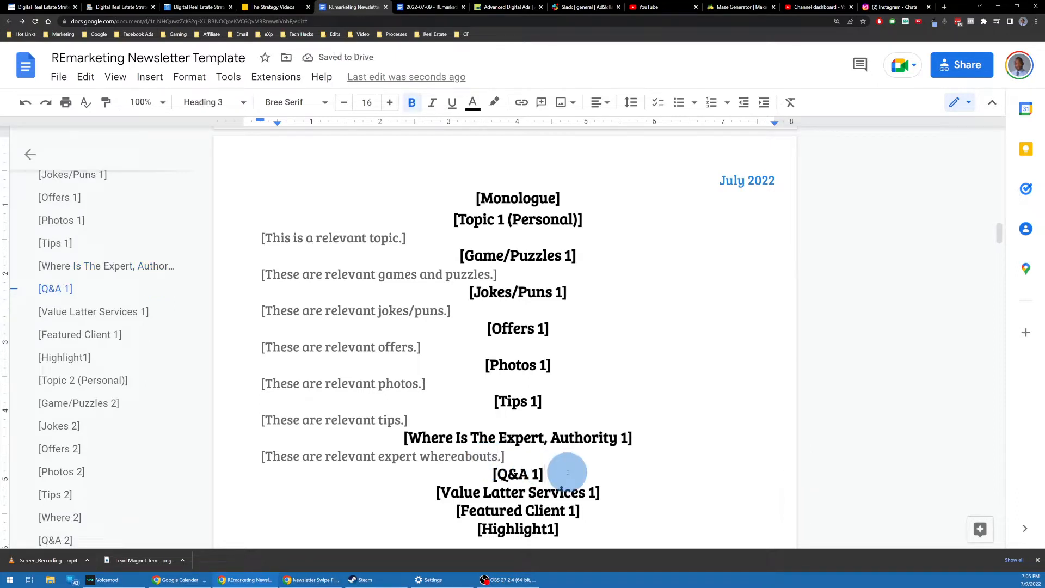
key("Return")
type("[These are relevant games and puzzles.]")
scroll(438, 415, "down", 3)
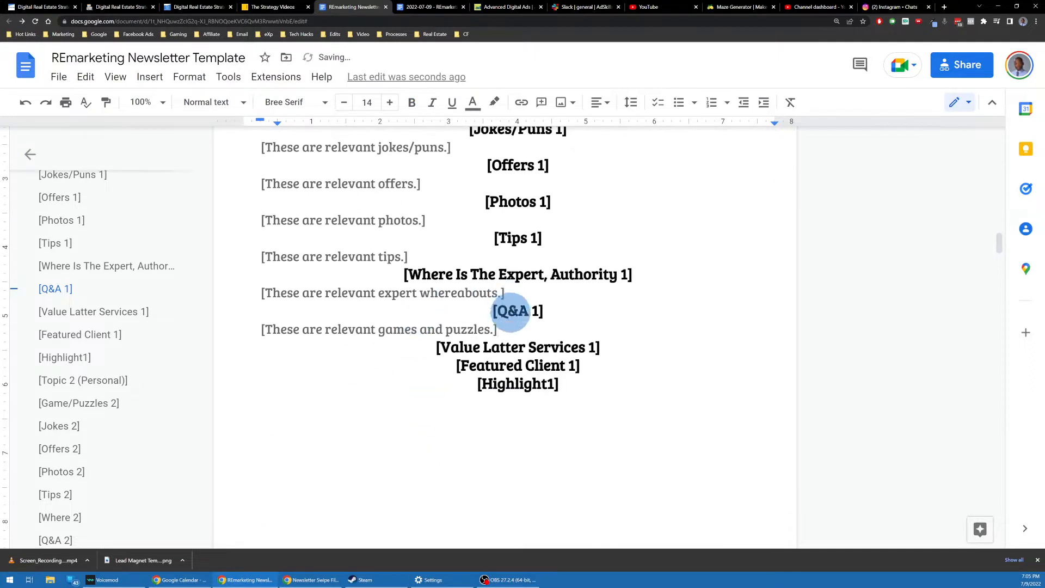
left_click(383, 329)
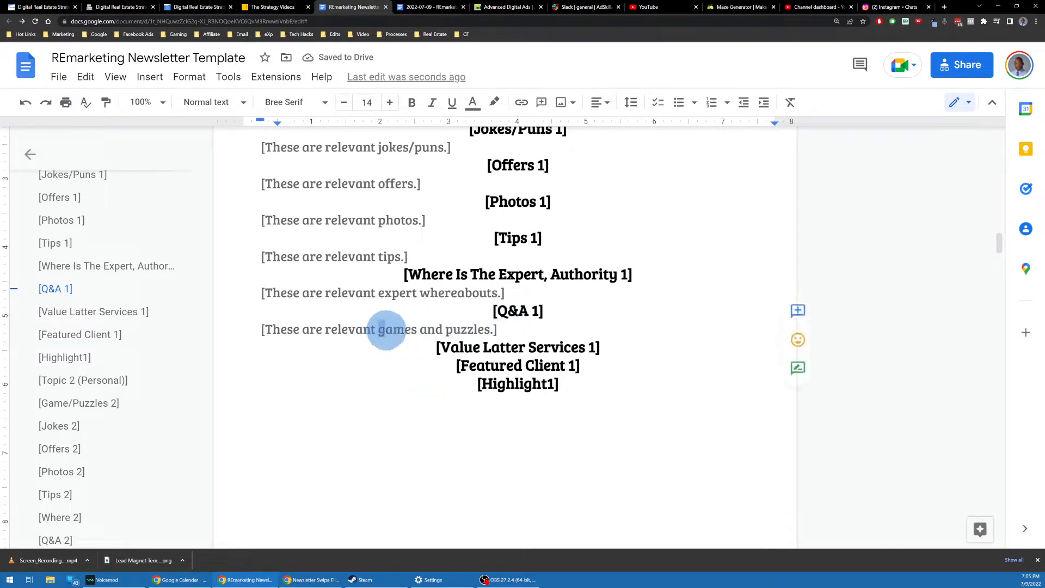
left_click_drag(386, 330, 478, 330)
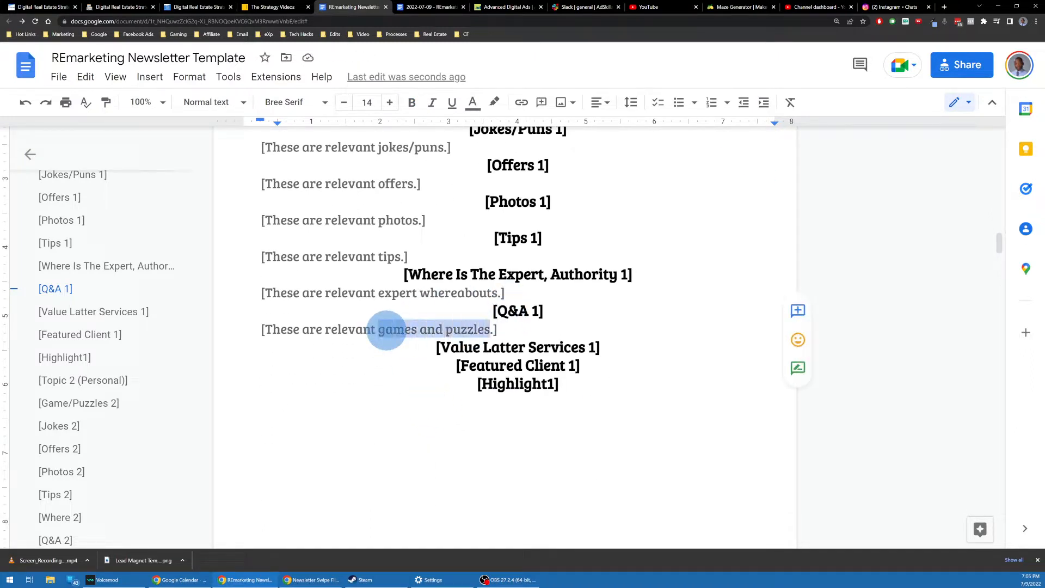
type("question")
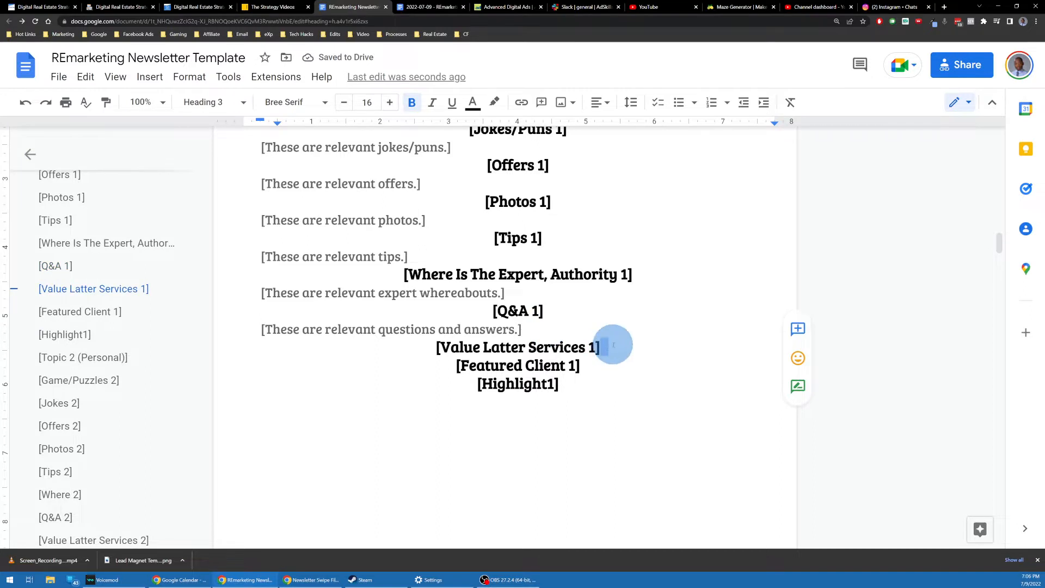
Step: Add the line 'This is your relevant value latter…' under Value Latter Services 1
key("Return")
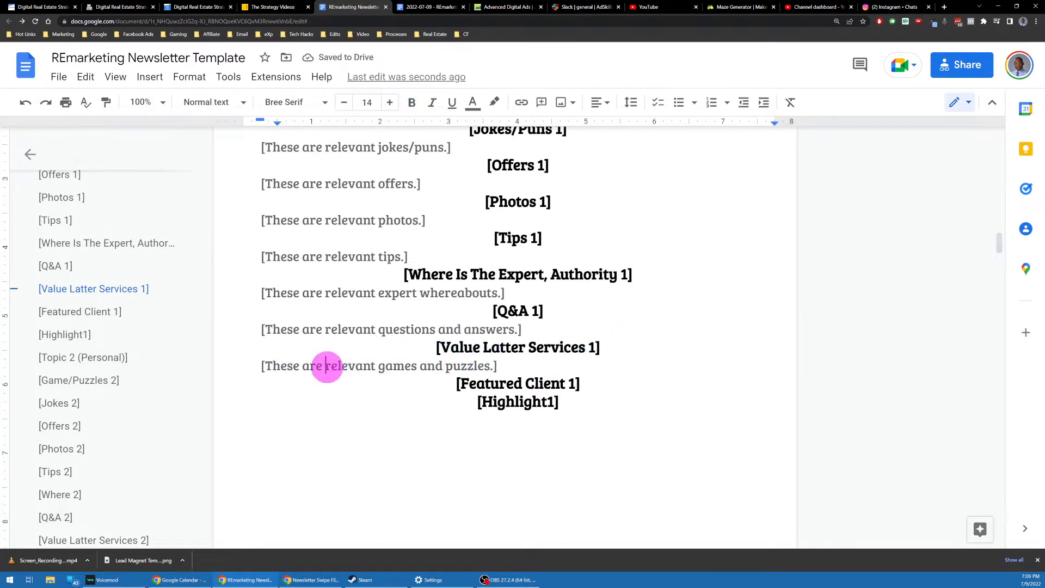
left_click_drag(326, 365, 461, 363)
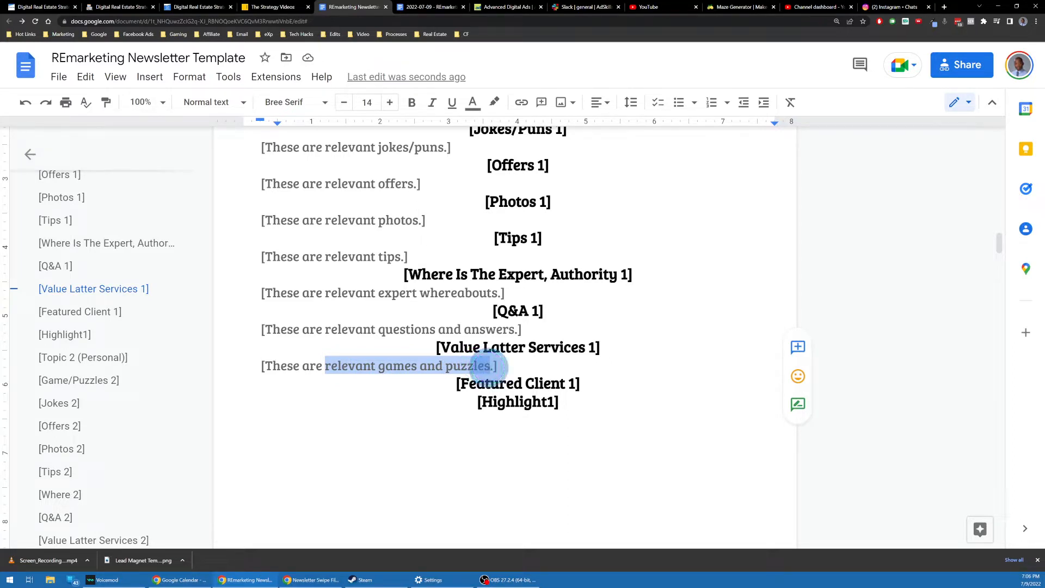
key("Home")
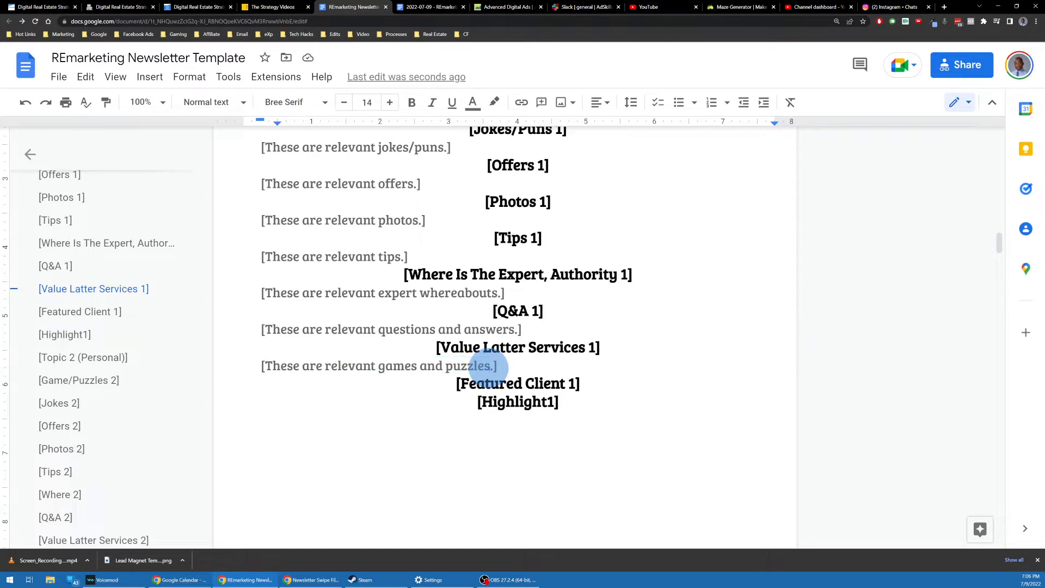
type("This is your relevant value")
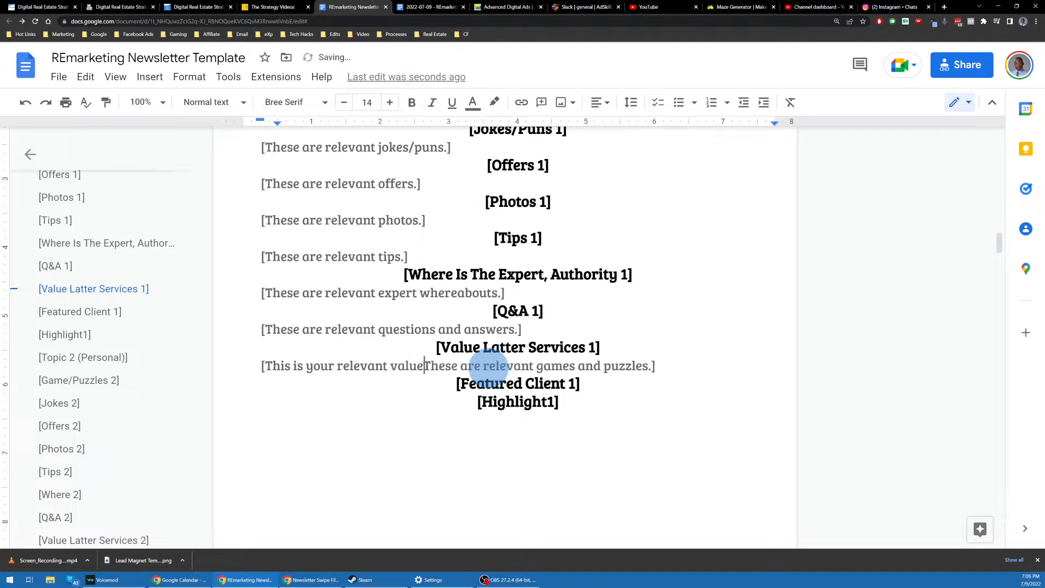
type(" latter")
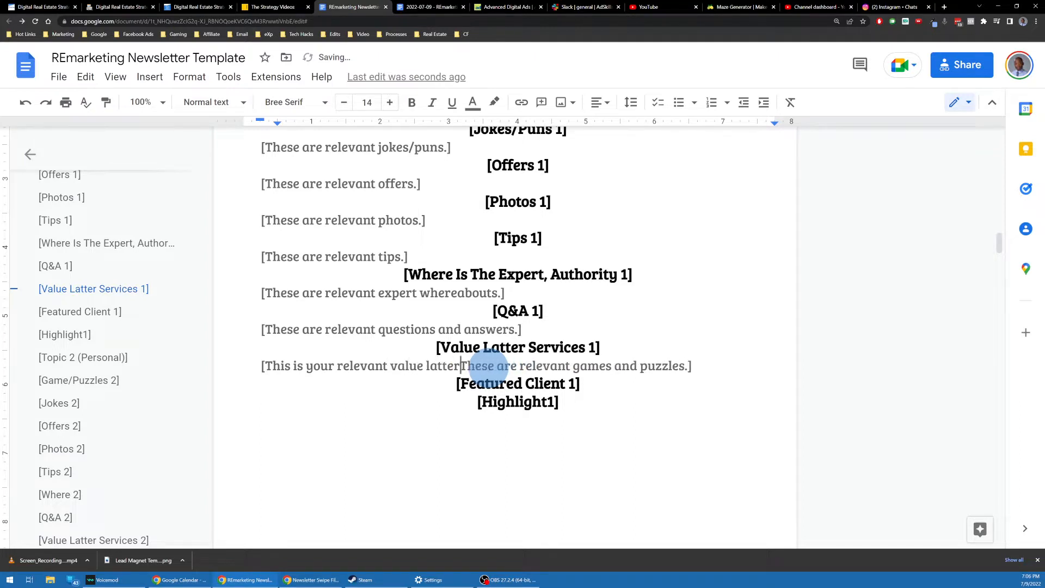
key("shift+End")
key("shift+Left")
key("BackSpace")
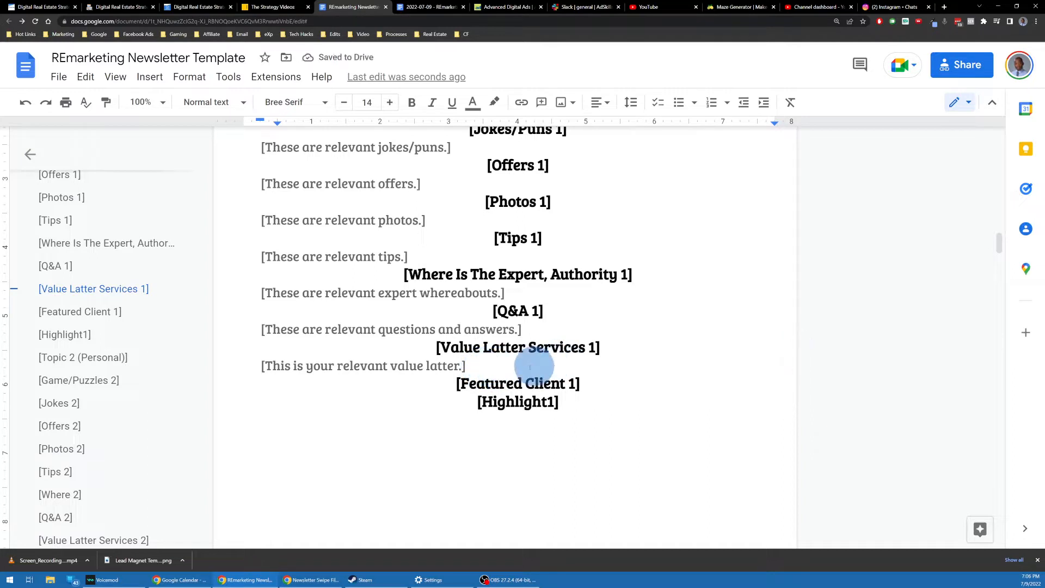
Step: Paste a placeholder line under Featured Client 1 and reword it for featured clients
left_click(590, 384)
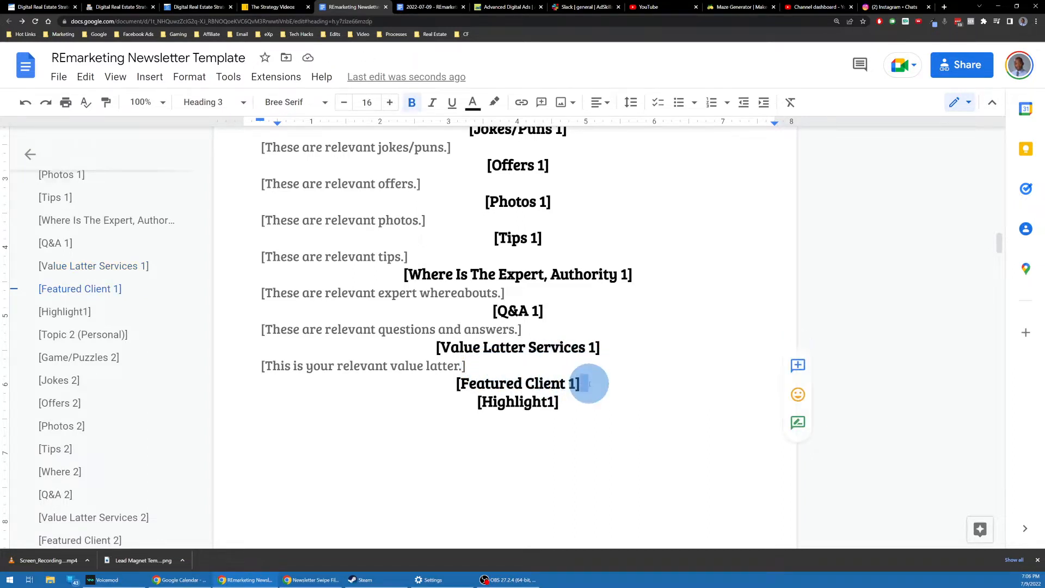
left_click(594, 384)
key("Return")
type("[These are relevant games and puzzles.]")
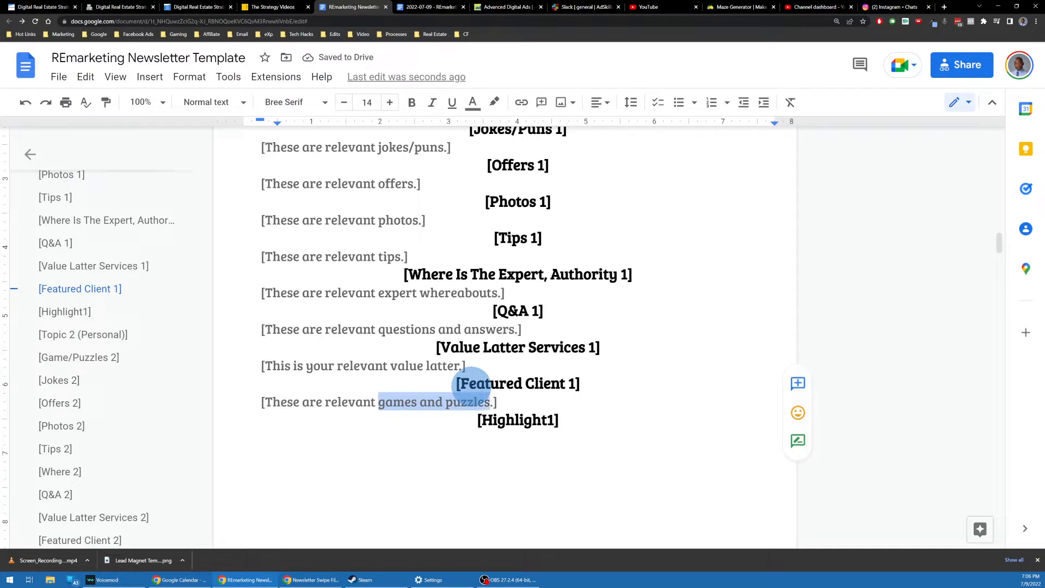
type("featur")
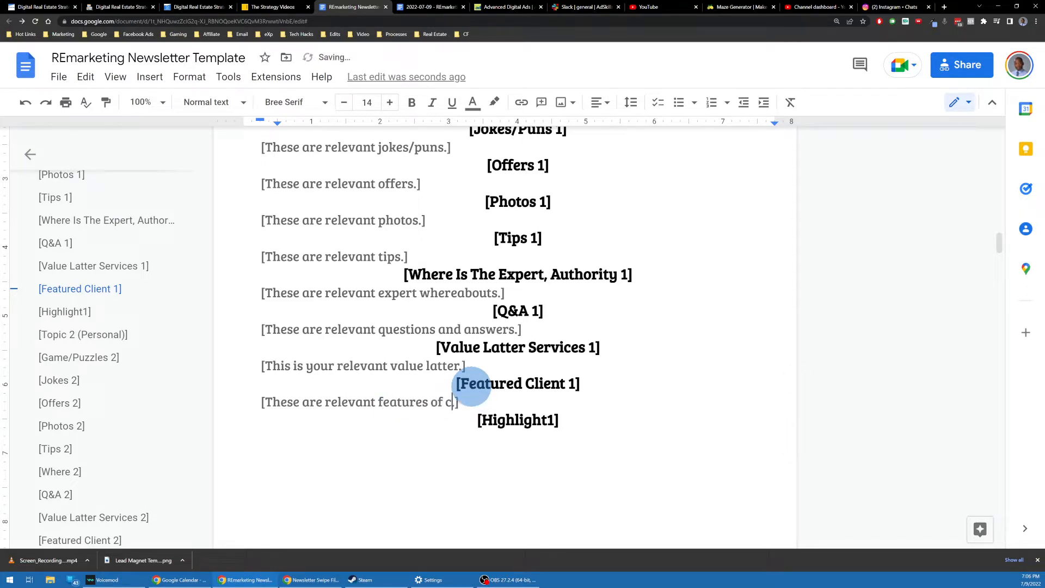
Step: Change the Highlight1 placeholder line to read [These are relevant highlights.]
double_click(576, 422)
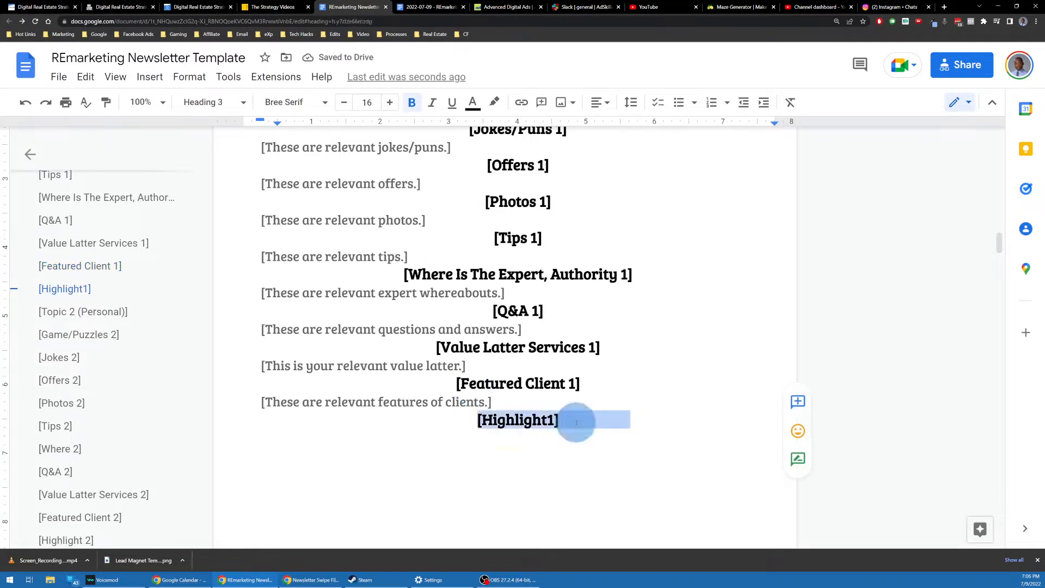
left_click(567, 421)
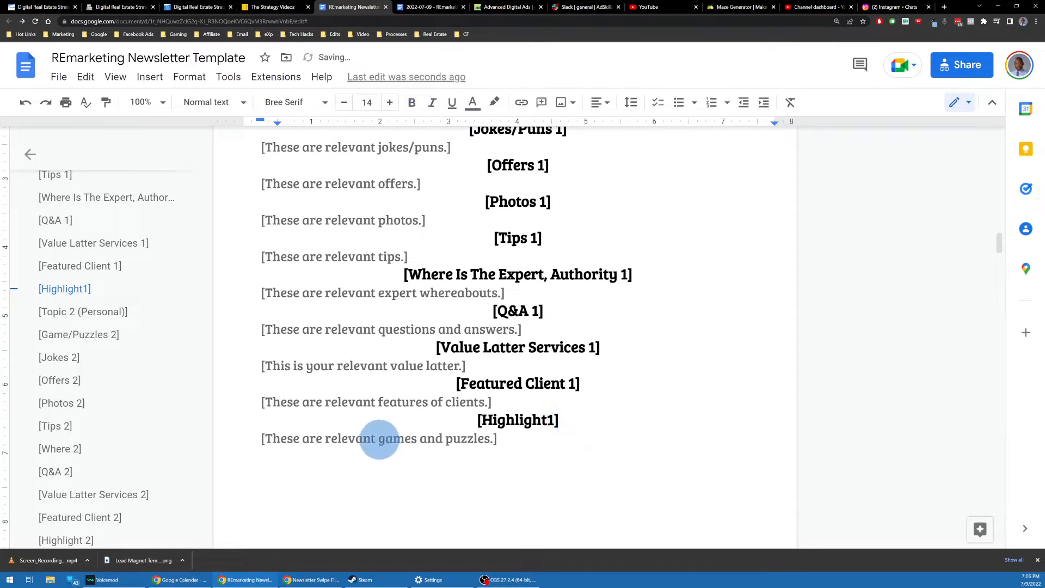
left_click_drag(379, 439, 502, 442)
type("highlight")
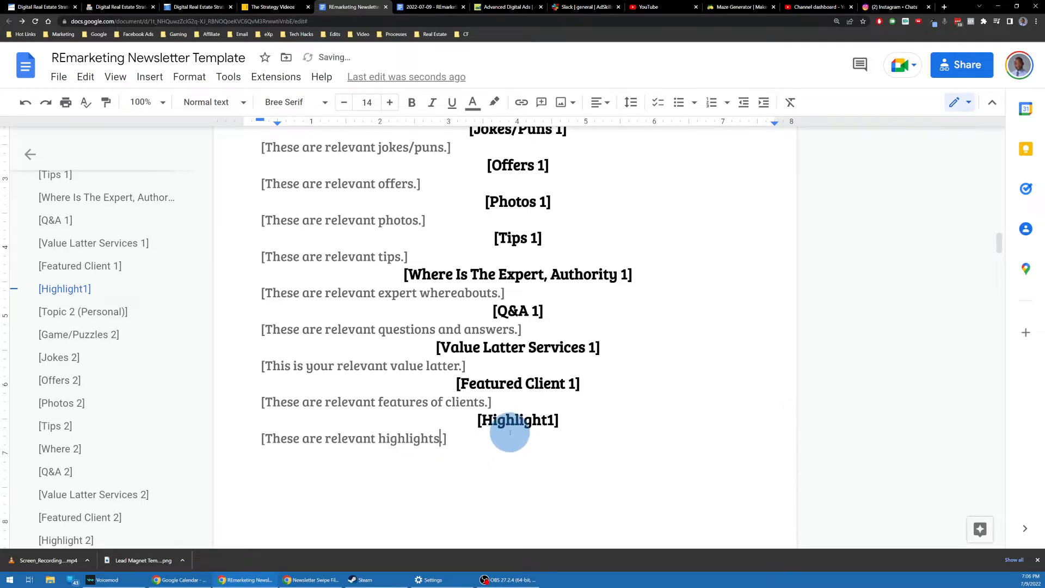
scroll(501, 294, "up", 5)
scroll(501, 296, "down", 5)
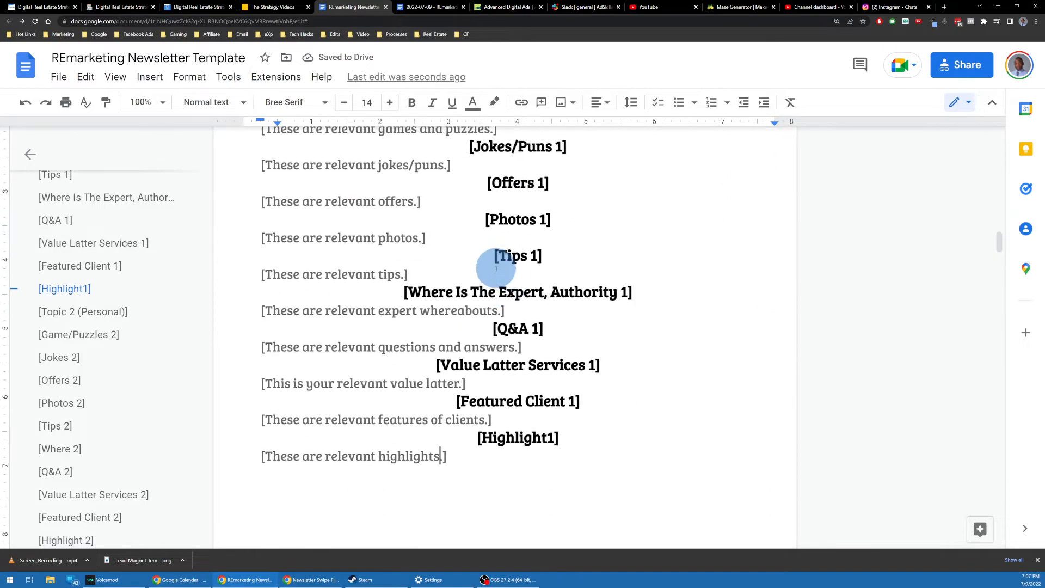
scroll(496, 267, "up", 3)
scroll(544, 229, "down", 10)
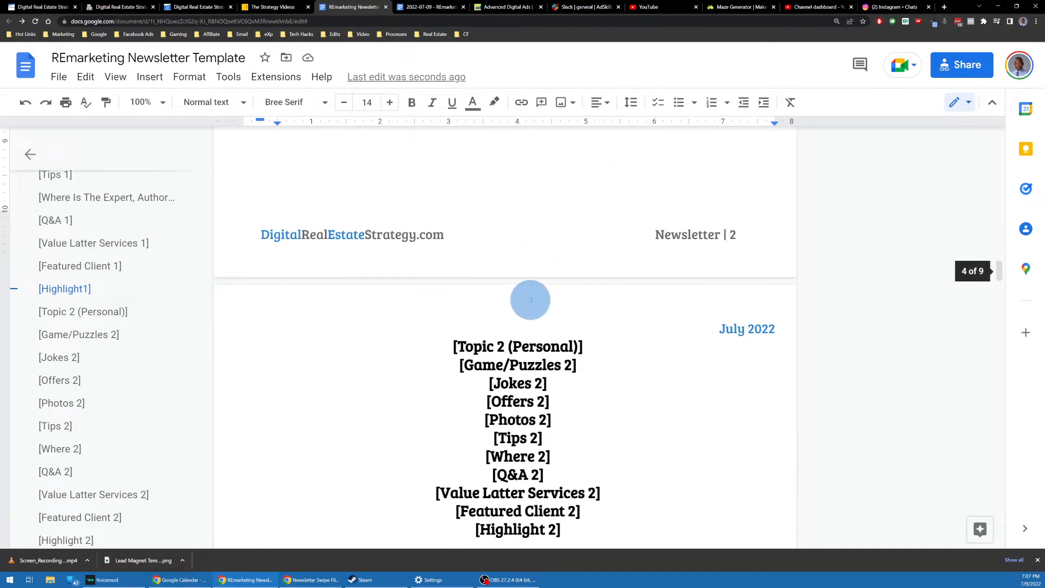
Step: Copy page 1's Monologue-through-highlights block and paste it over the page-2 heading list
scroll(531, 300, "up", 10)
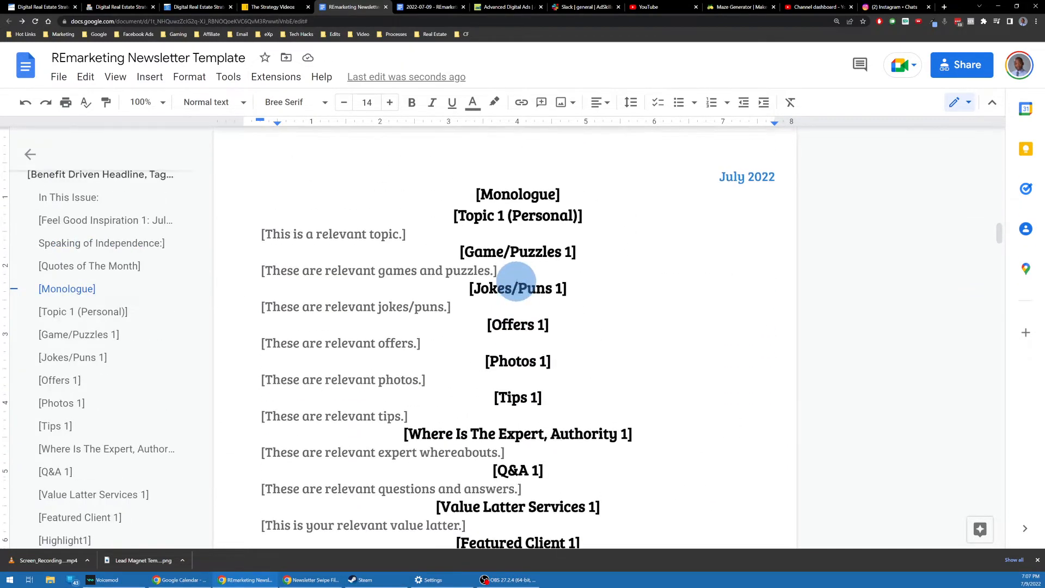
scroll(516, 282, "down", 3)
scroll(490, 276, "up", 2)
left_click(478, 158)
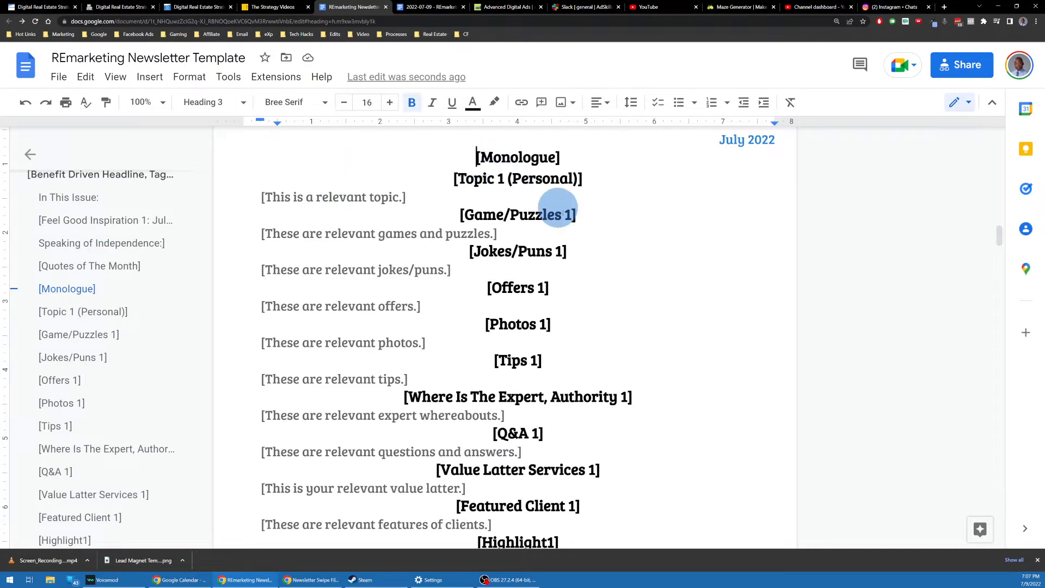
scroll(558, 208, "down", 4)
left_click(592, 314, "shift")
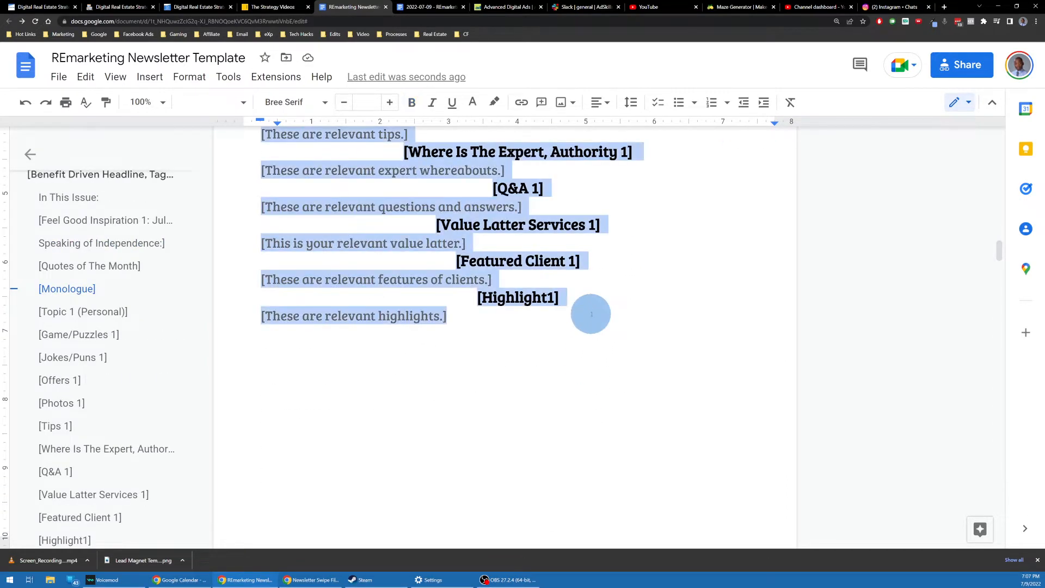
scroll(504, 399, "down", 5)
left_click_drag(428, 269, 690, 471)
type("[Monologue] [Topic 1 (Personal)] [This is a relevant topic.] [Game/Puzzles 1] [These are relevant games and puzzles.] [Jokes/Puns 1] [These are relevant jokes/puns.] [Offers 1] [These are relevant offers.] [Photos 1] [These are relevant photos.] [Tips 1] [These are relevant tips.] [Where Is The Expert, Authority 1] [These are relevant expert whereabouts.] [Q&A 1] [These are relevant questions and answers.] [Value Latter Services 1] [This is your relevant value letter.] [Featured Client 1] [These are relevant features of clients.] [Highlight1] [These are relevant highlights.]")
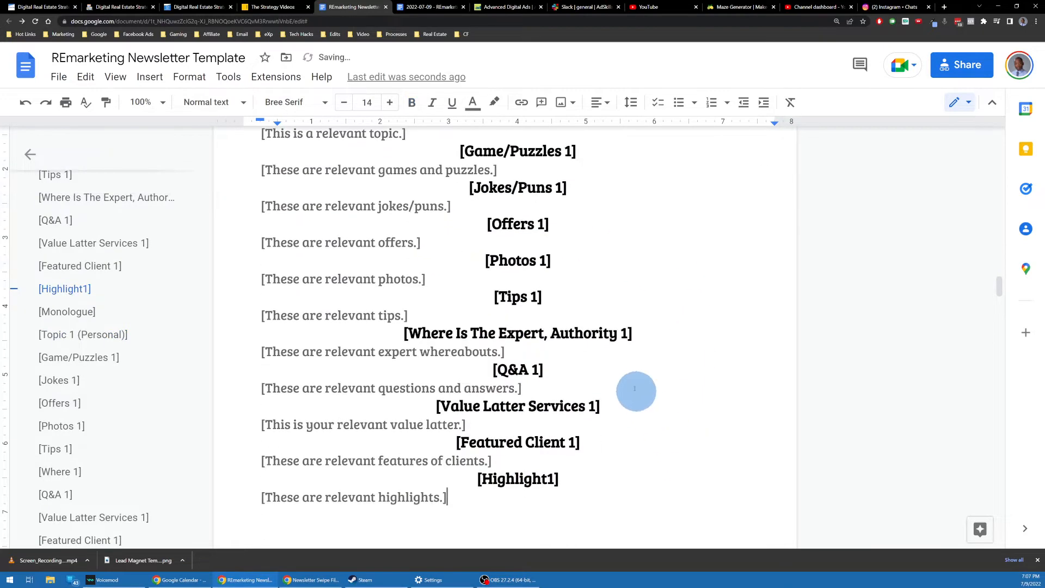
Step: Correct the first-set highlight heading to read [Highlight 1]
scroll(635, 392, "up", 3)
left_click_drag(429, 259, 604, 235)
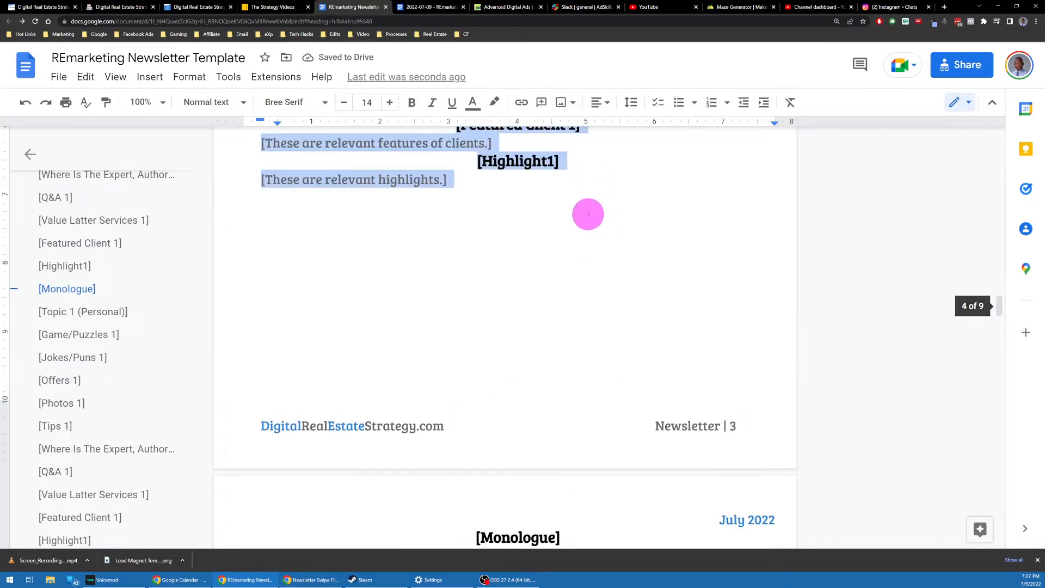
scroll(588, 214, "up", 5)
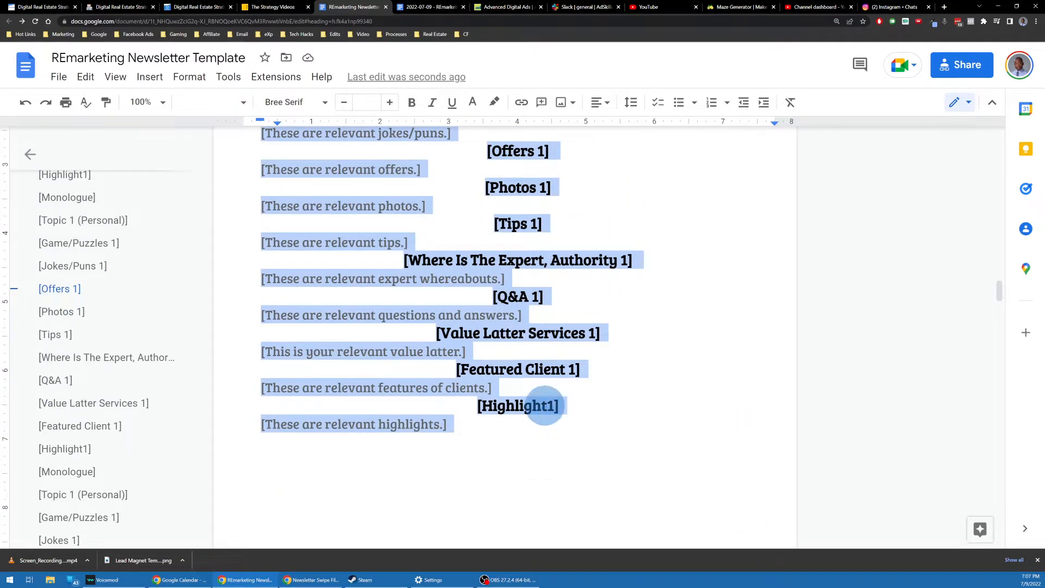
left_click(547, 405)
left_click(539, 424)
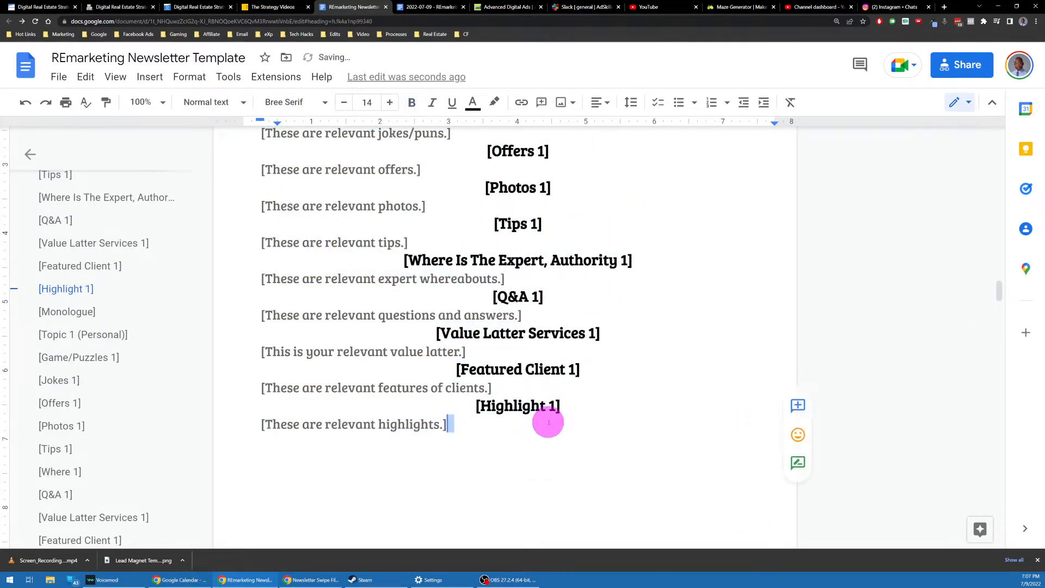
scroll(589, 354, "up", 2)
scroll(589, 354, "up", 2)
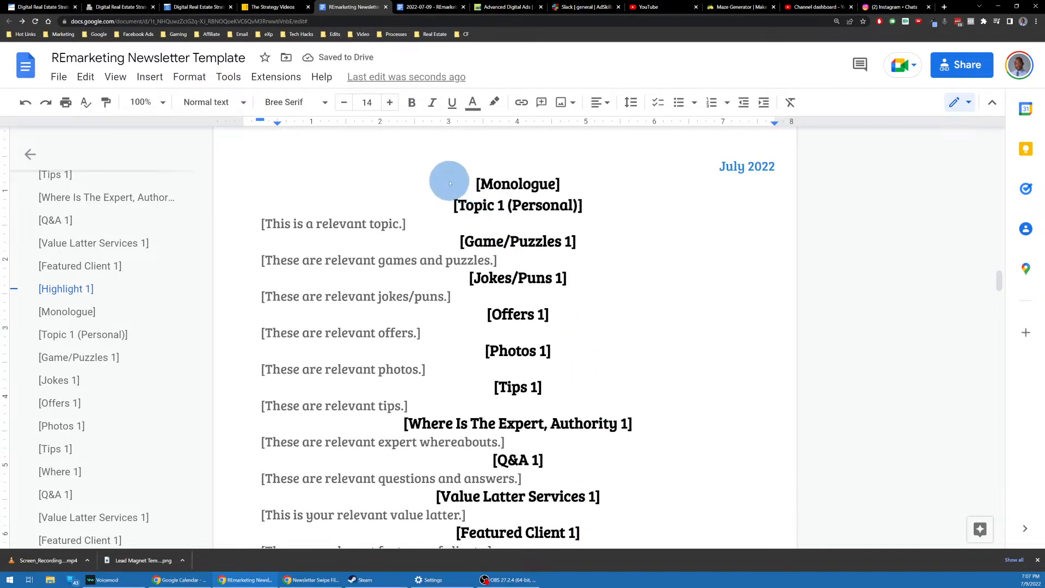
left_click_drag(448, 182, 658, 275)
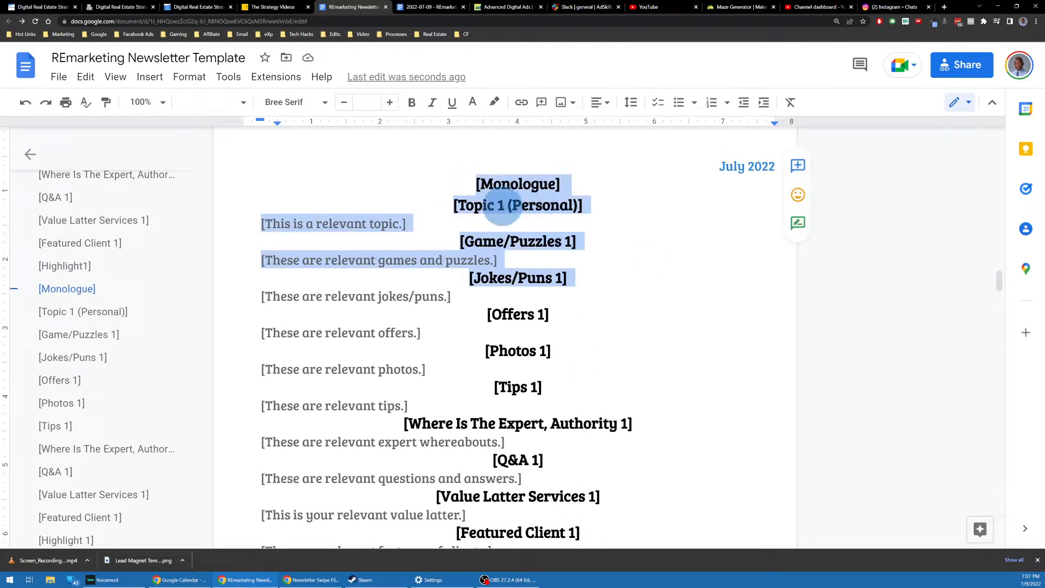
left_click_drag(459, 182, 585, 514)
key("ctrl+h")
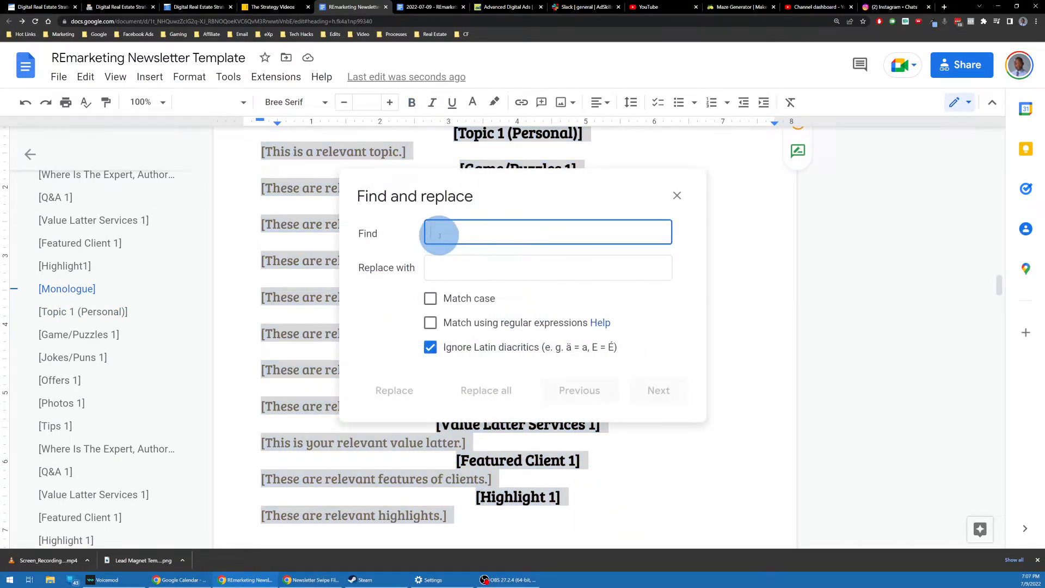
Step: Set Find and replace to search for '1]' and replace it with '2]'
type("]")
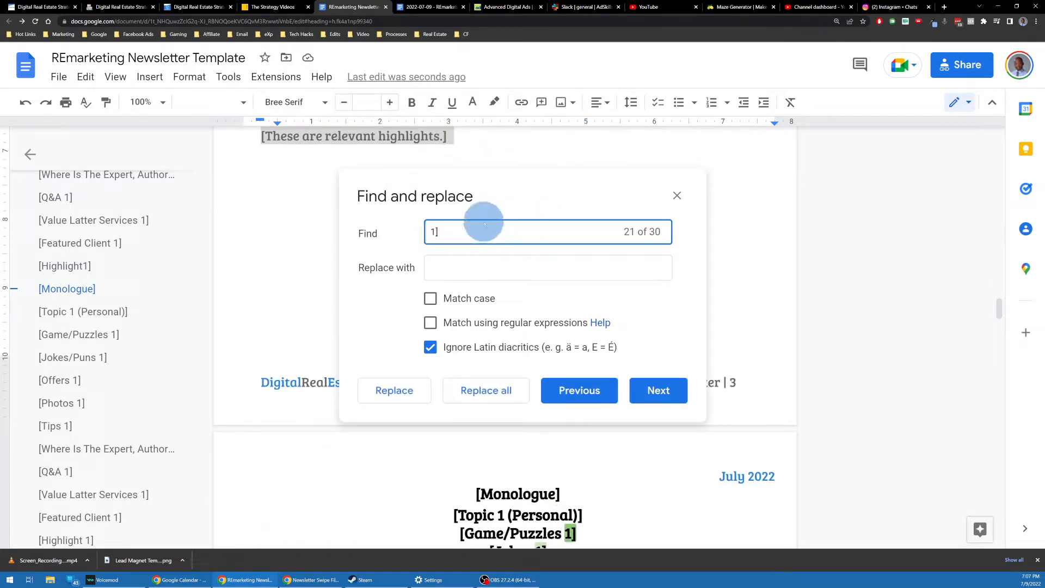
left_click(460, 268)
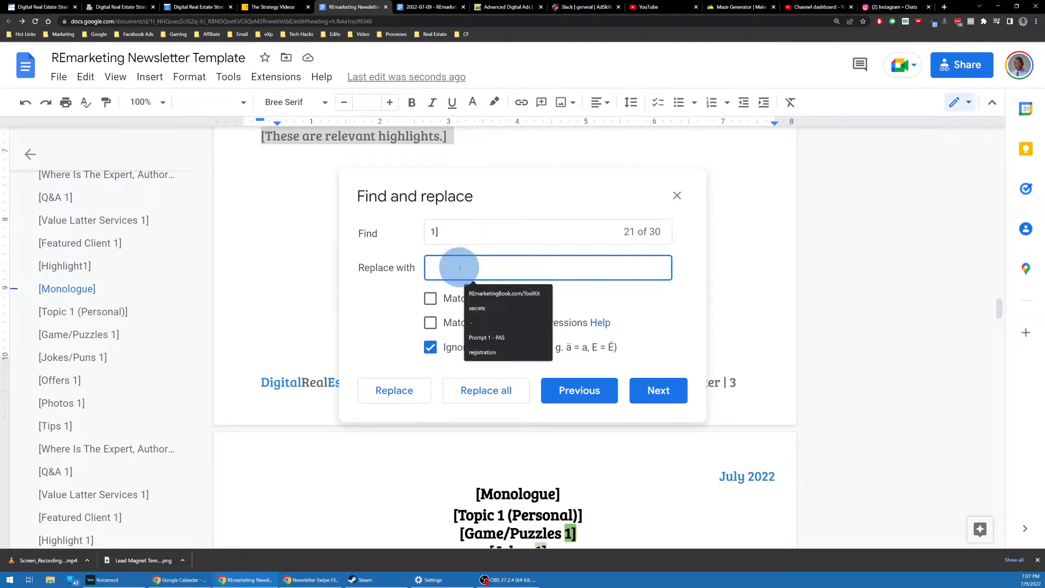
type("2")
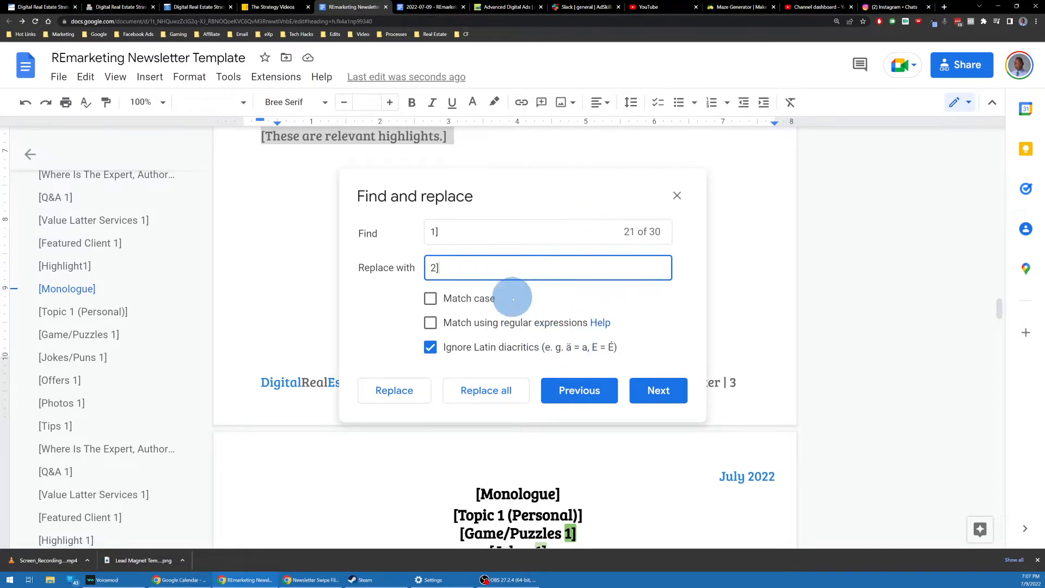
scroll(497, 164, "up", 8)
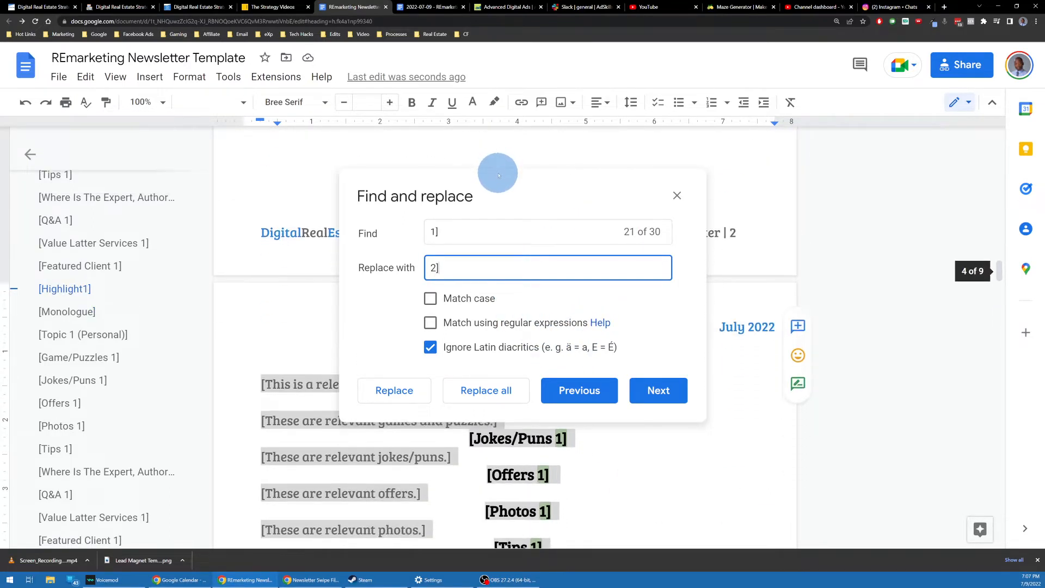
scroll(294, 240, "up", 3)
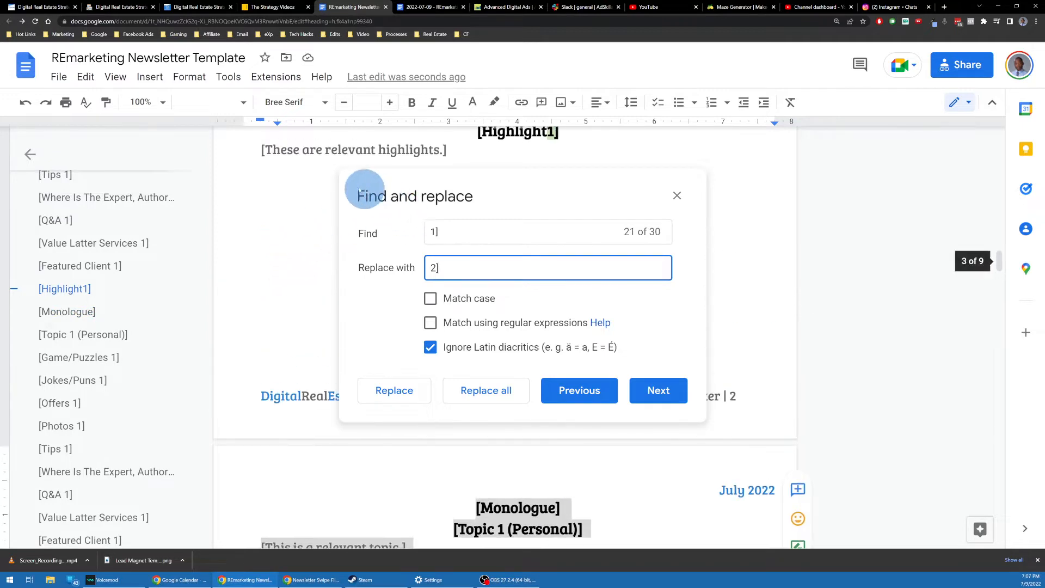
scroll(349, 186, "up", 15)
scroll(342, 214, "down", 7)
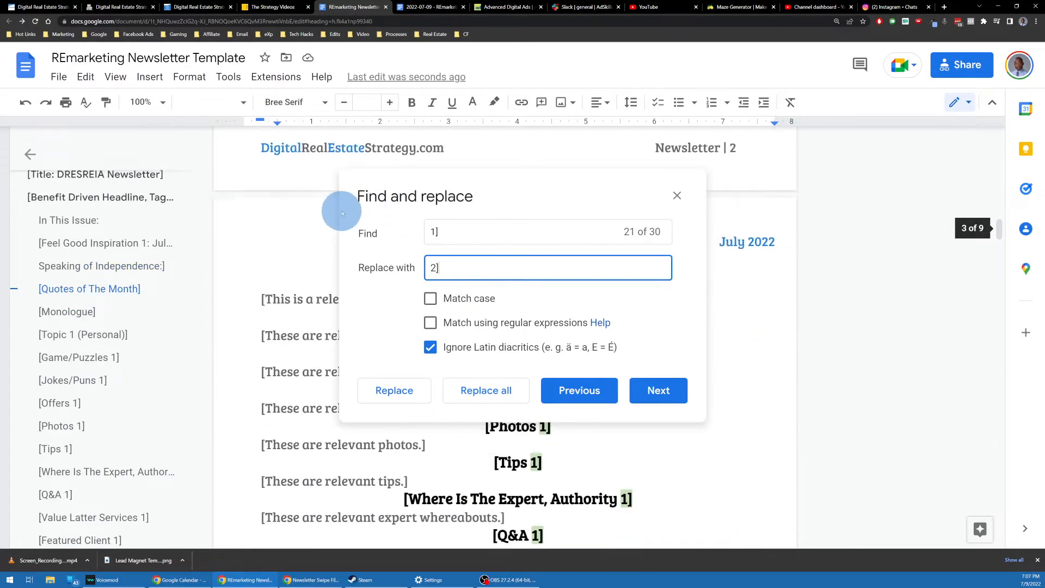
scroll(342, 213, "down", 2)
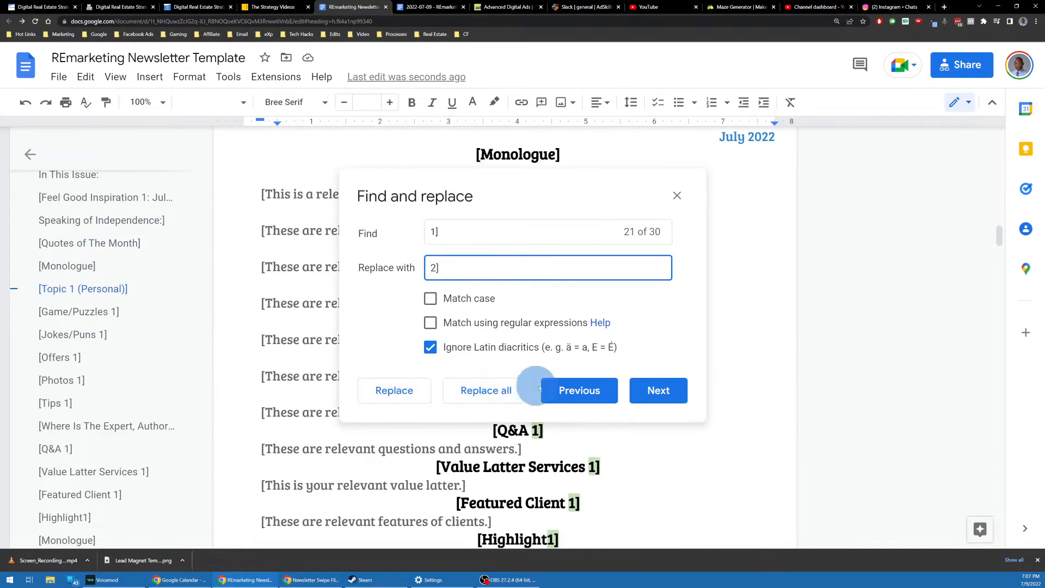
Step: Step to the copied list and change Game/Puzzles 1] to 2]
left_click(642, 392)
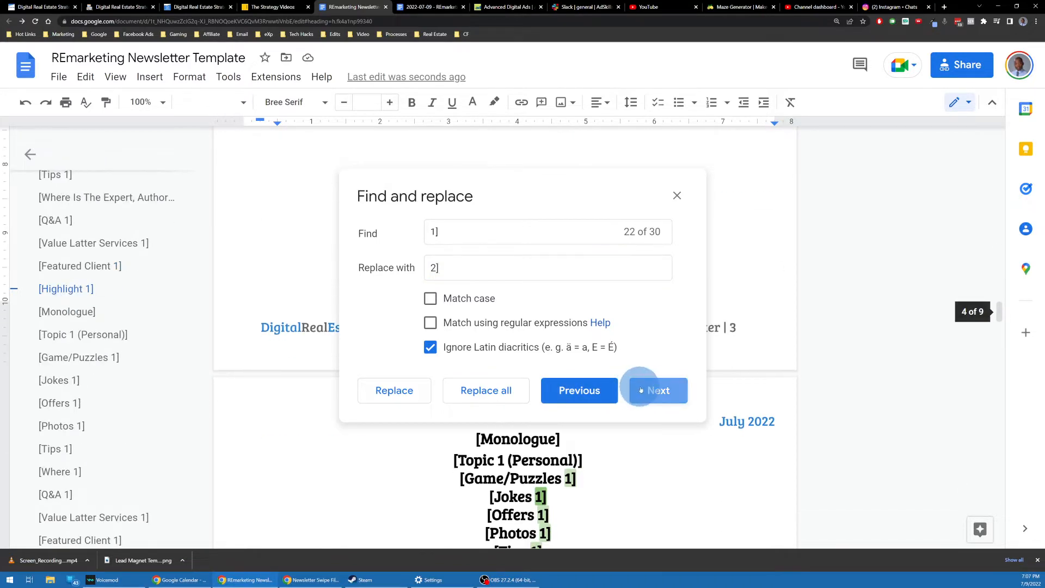
left_click_drag(621, 193, 310, 291)
left_click(366, 493)
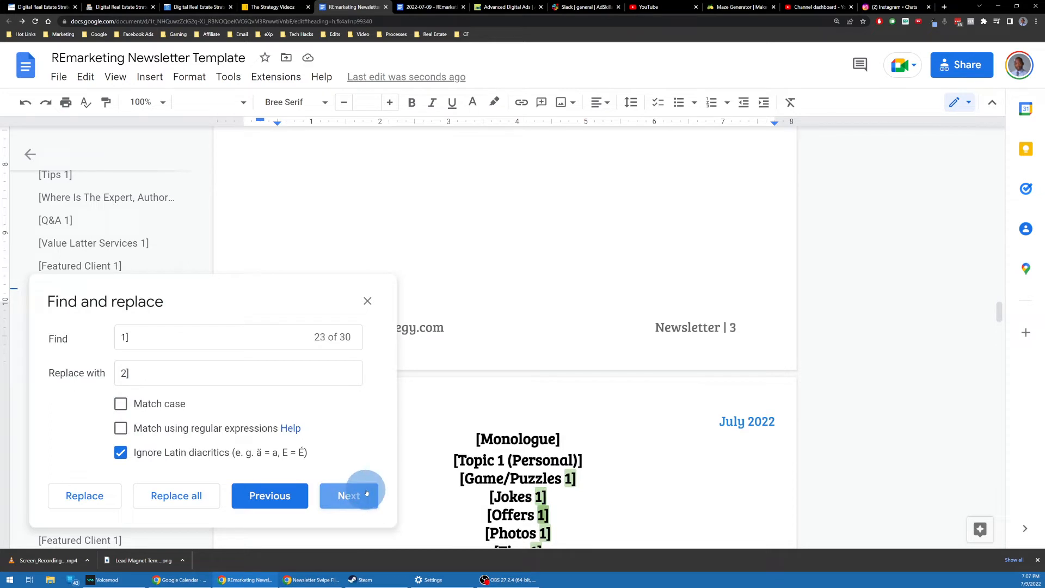
left_click(275, 497)
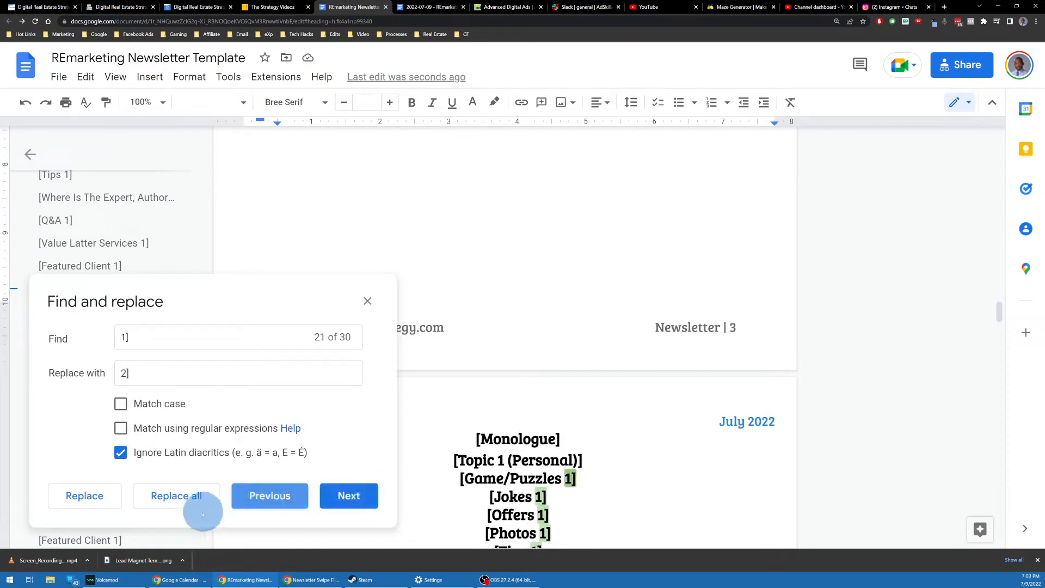
left_click(82, 501)
Step: Renumber the remaining copied list entries, Jokes, Offers, Photos and the rest, to 2]
left_click(83, 504)
left_click(84, 506)
left_click(84, 506)
left_click(85, 507)
left_click(85, 507)
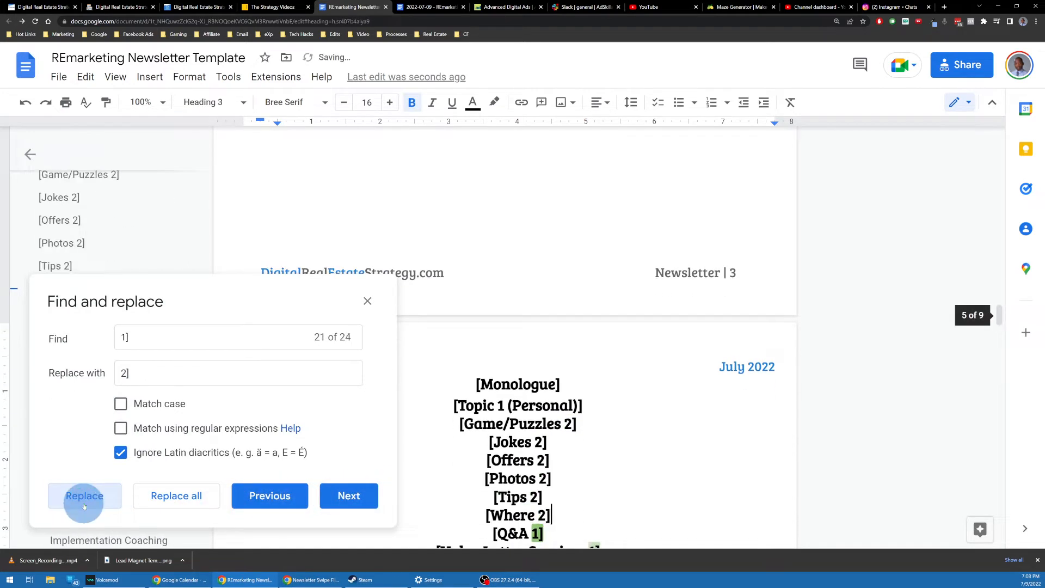
left_click(84, 506)
left_click(84, 506)
left_click(85, 507)
left_click(84, 507)
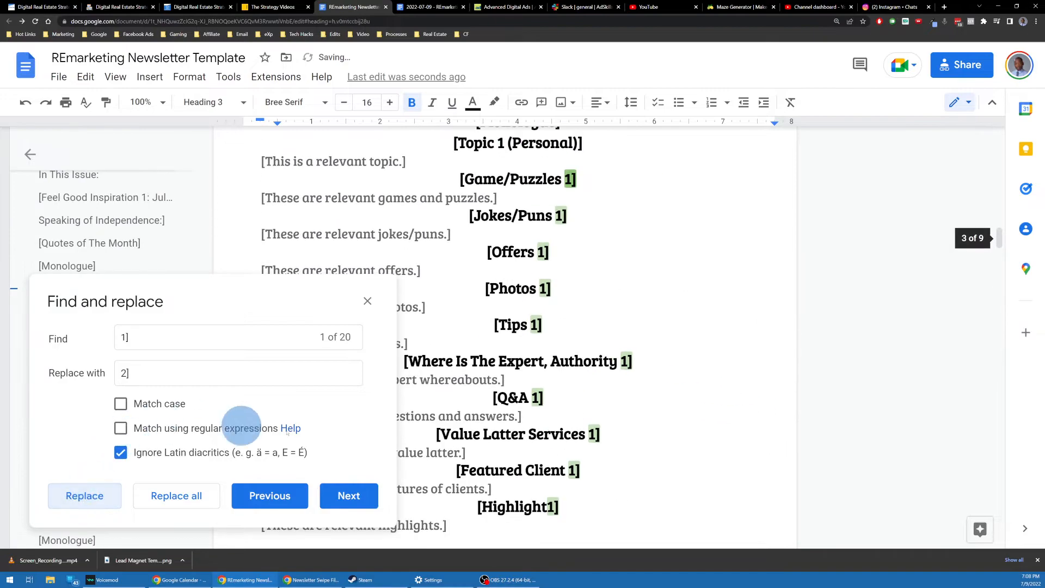
scroll(564, 418, "down", 10)
scroll(575, 419, "up", 15)
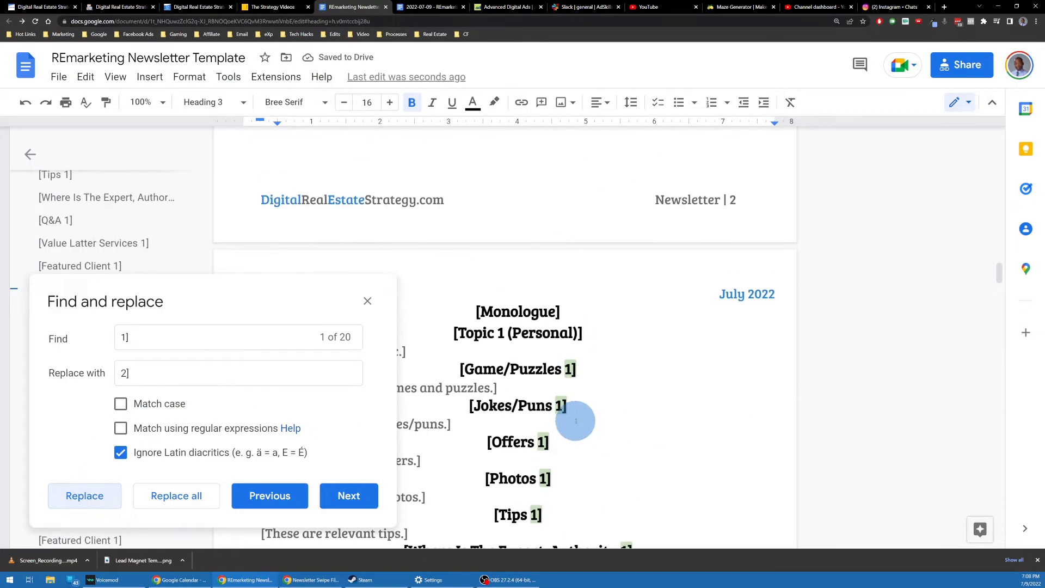
scroll(573, 411, "down", 18)
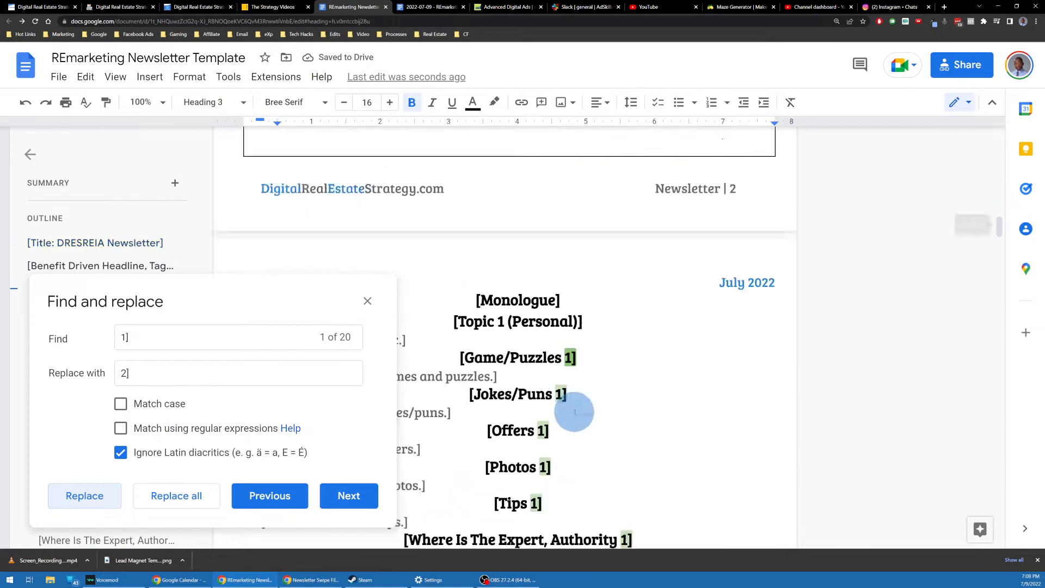
scroll(575, 413, "up", 3)
scroll(574, 412, "up", 5)
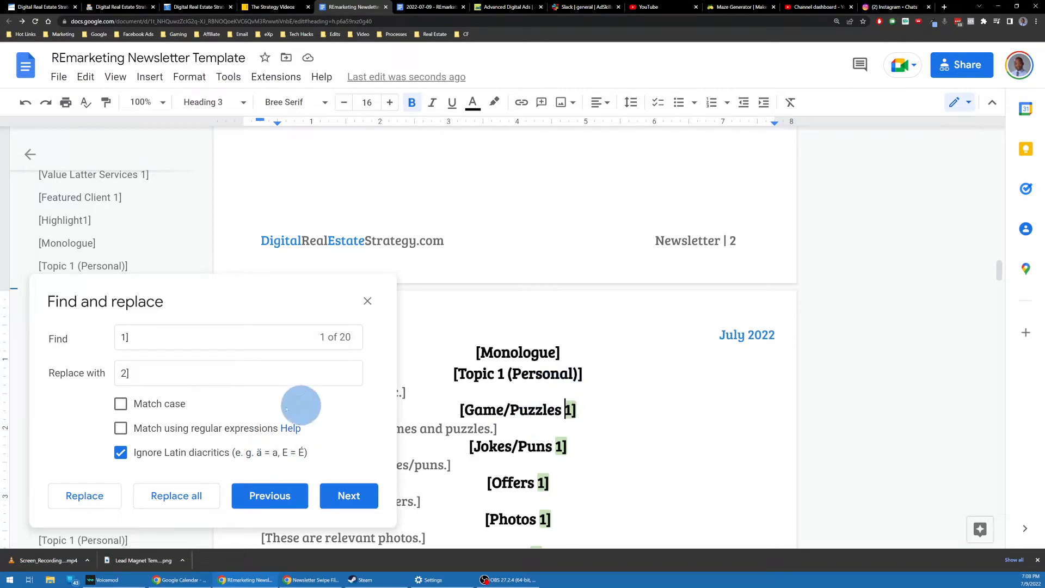
Step: Renumber the full section headings from Game/Puzzles through Highlight to 2
left_click(196, 341)
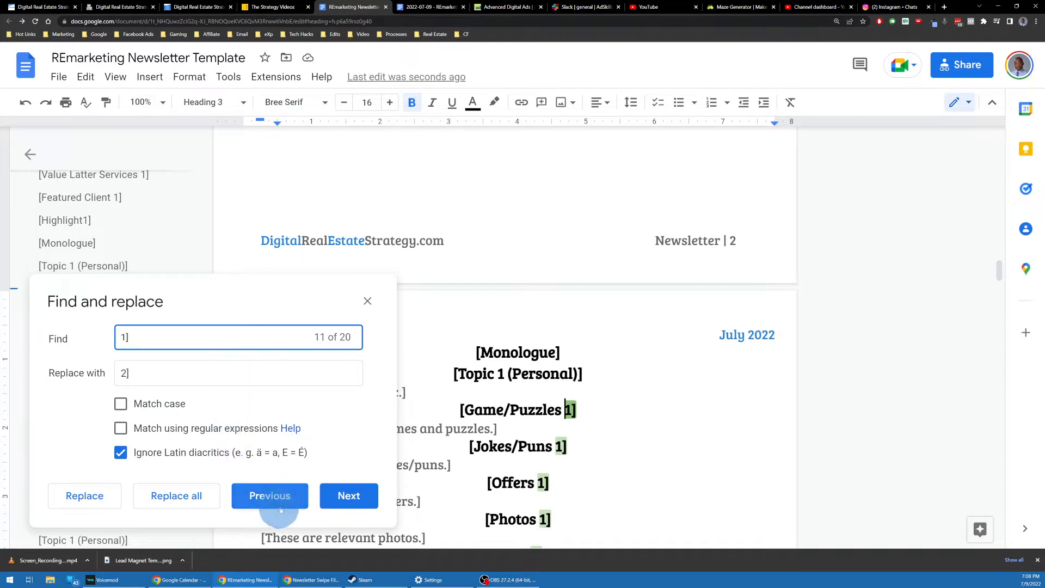
left_click(87, 497)
left_click(99, 500)
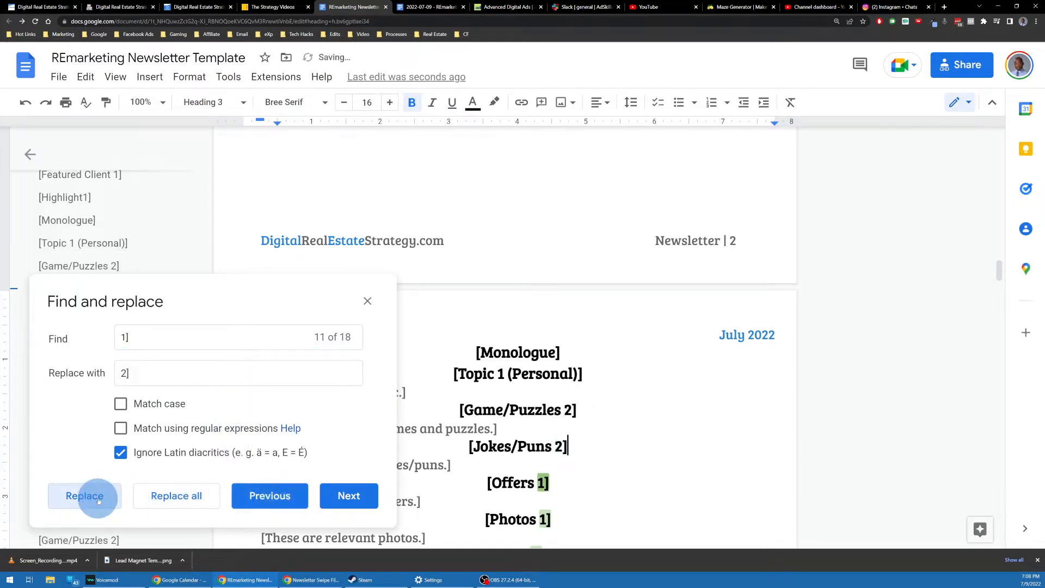
left_click(99, 500)
left_click(98, 500)
left_click(99, 501)
left_click(99, 500)
left_click(98, 501)
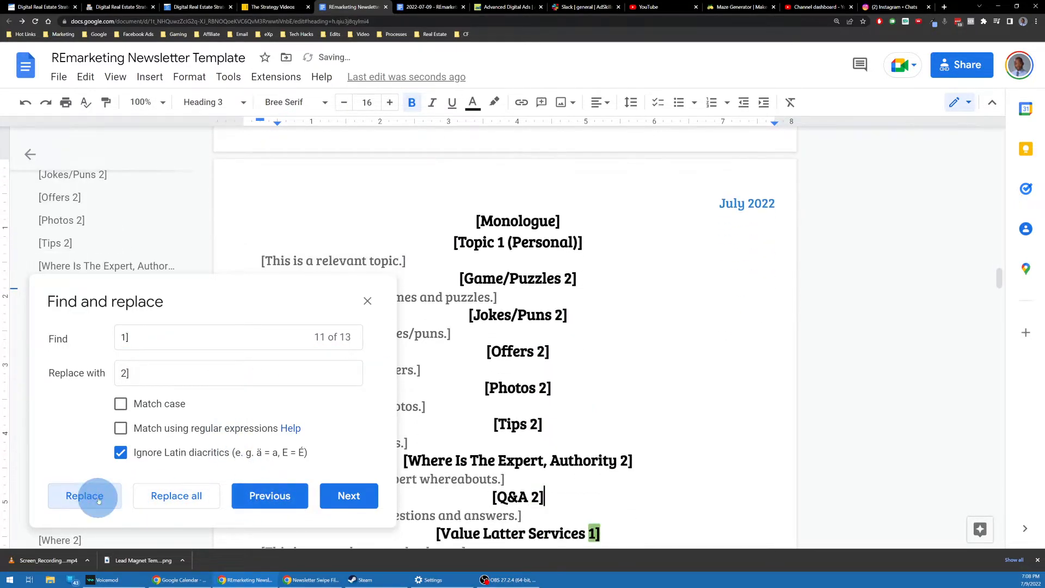
left_click(99, 500)
left_click(98, 501)
left_click(99, 501)
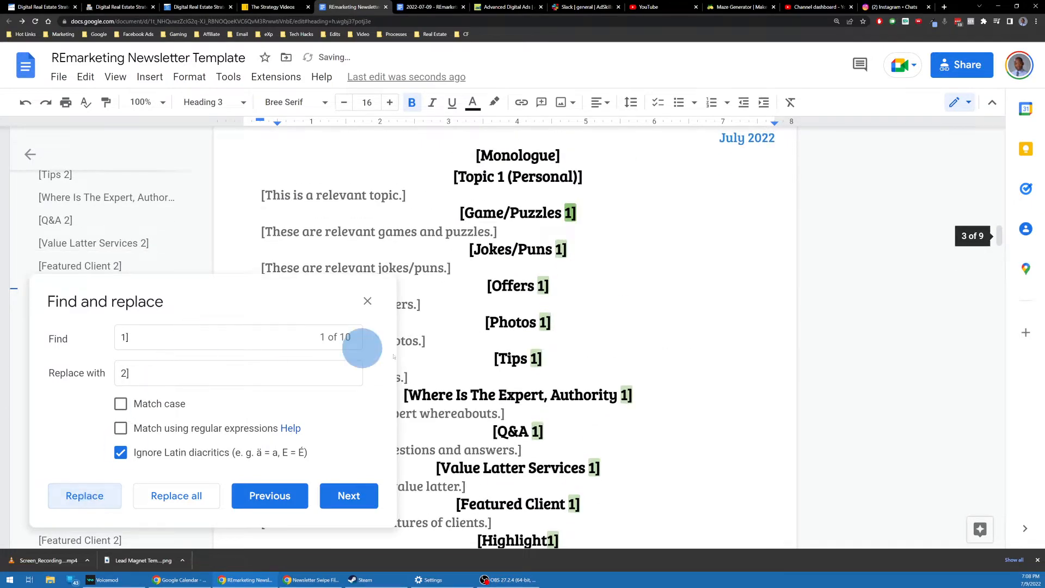
scroll(479, 382, "up", 2)
scroll(480, 386, "down", 15)
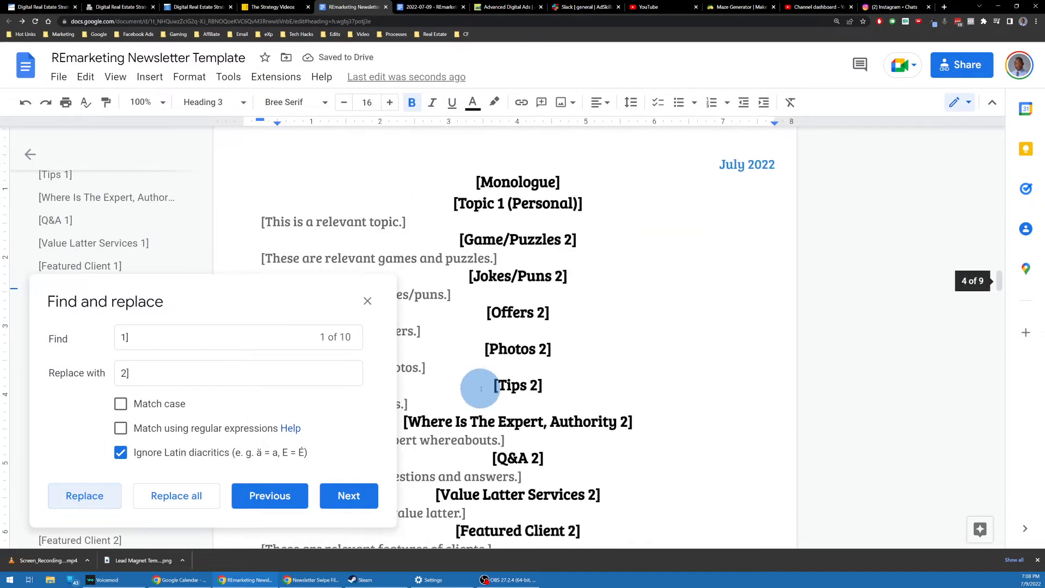
scroll(481, 389, "down", 2)
scroll(479, 385, "up", 4)
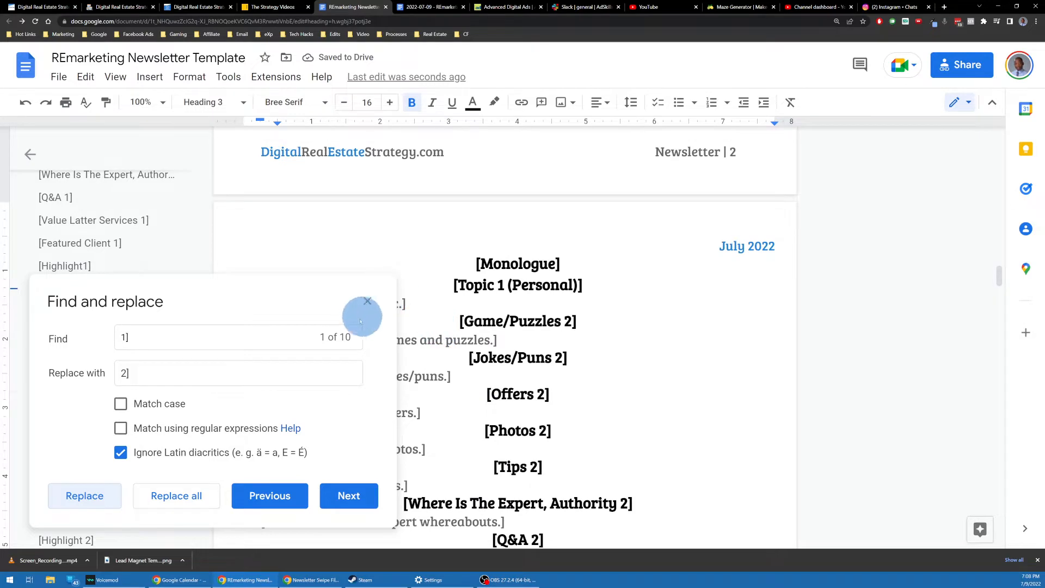
left_click(367, 303)
Step: Scroll through the renumbered second section block and click at the end of the highlights line
scroll(512, 270, "up", 13)
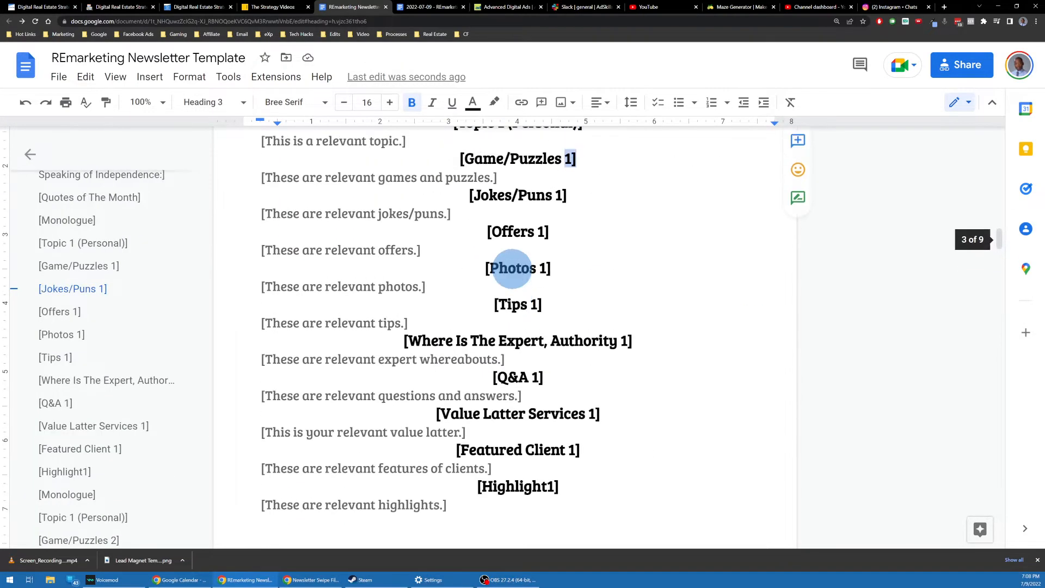
scroll(513, 269, "down", 1)
scroll(528, 203, "down", 4)
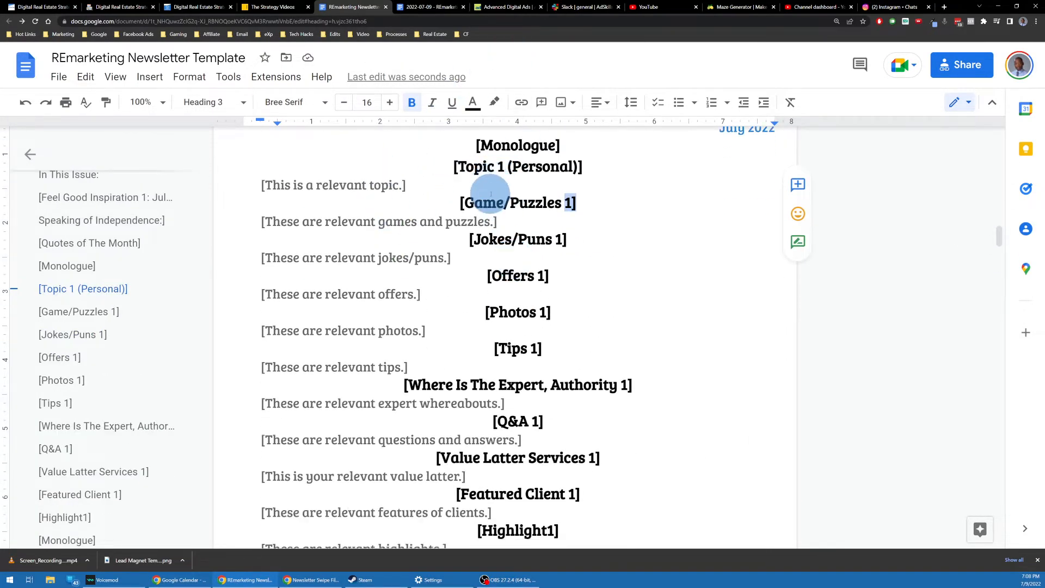
scroll(489, 201, "down", 10)
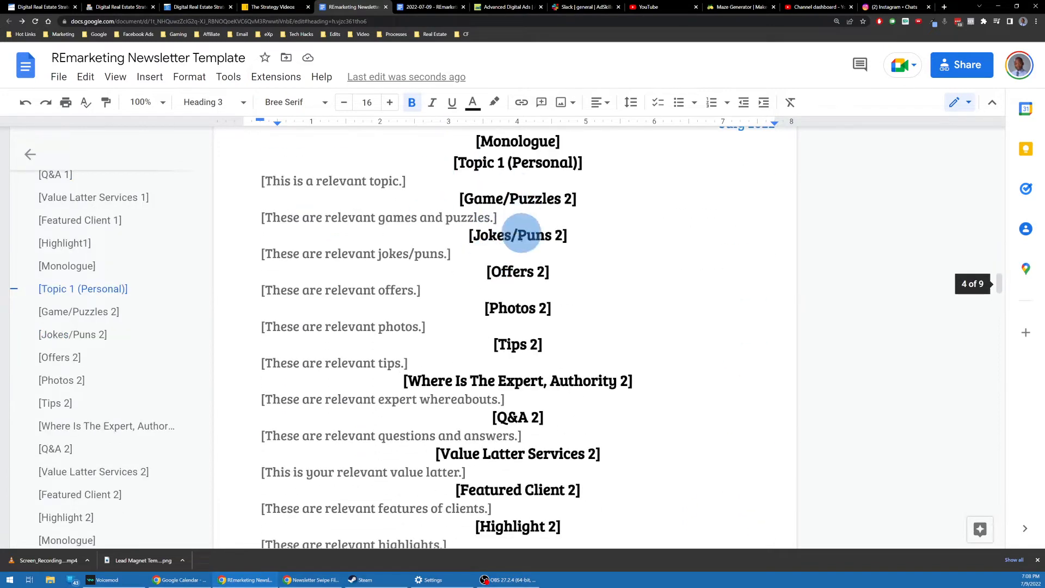
scroll(490, 234, "up", 6)
scroll(513, 263, "down", 7)
scroll(479, 255, "up", 4)
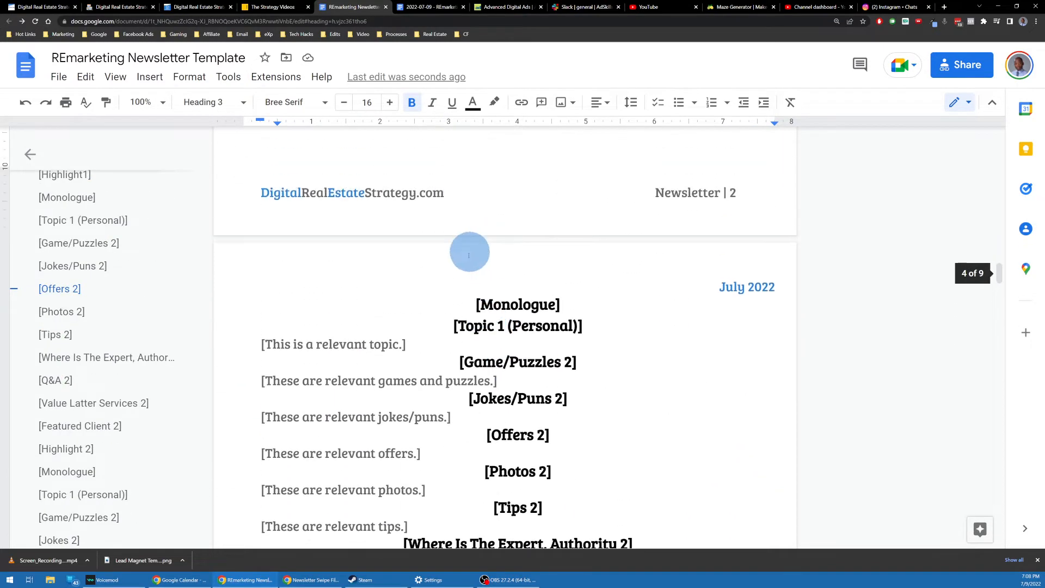
scroll(469, 250, "down", 3)
scroll(564, 340, "down", 5)
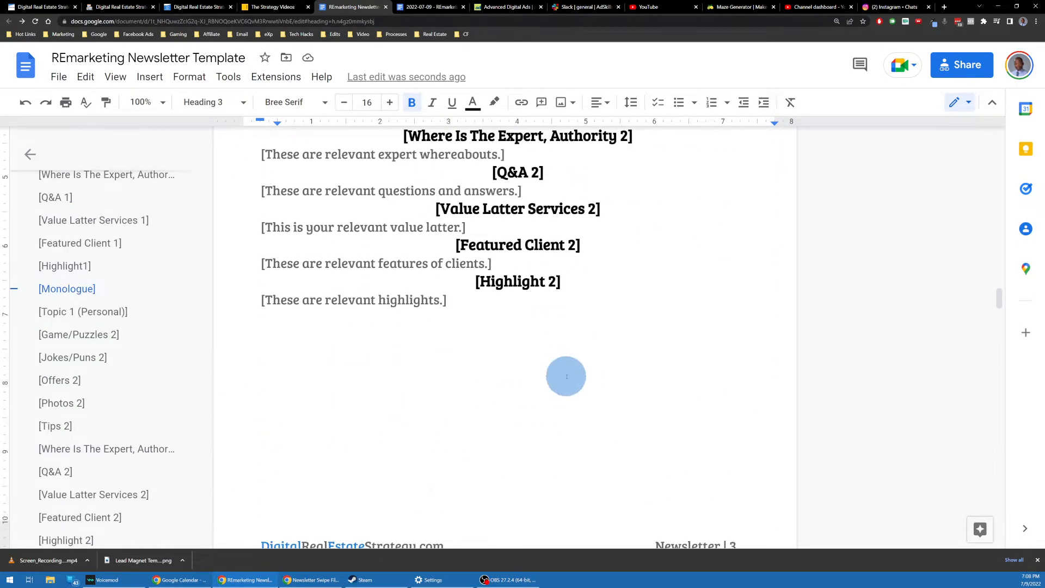
left_click(470, 302, "shift")
scroll(472, 302, "down", 6)
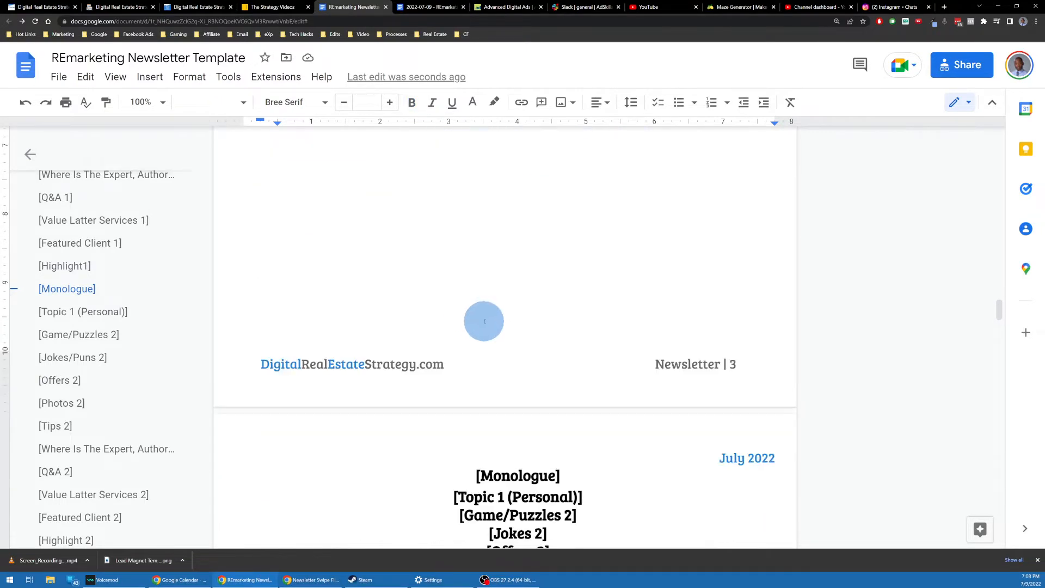
Step: Try pasting the copied sections over the heading list, then undo to restore the original layout
left_click_drag(467, 329, 627, 543)
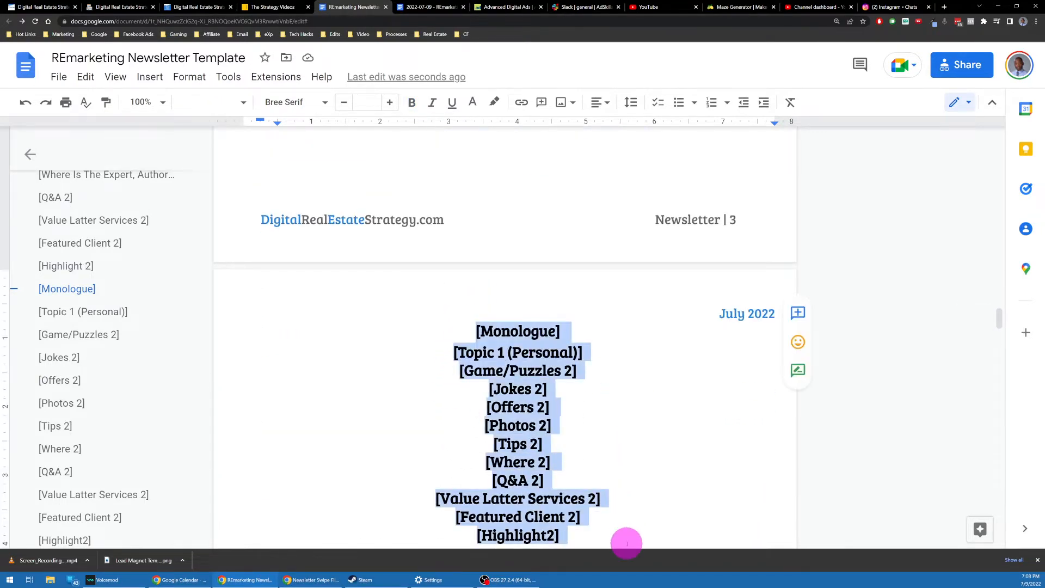
type("[Monologue] [Topic 1 (Personal)] [This is a relevant topic.] [Game/Puzzles 2] [These are relevant games and puzzles.] [Jokes/Puns 2] [These are relevant jokes/puns.] [Offers 2] [These are relevant offers.] [Photos 2] [These are relevant photos.] [Tips 2] [These are relevant tips.] [Where Is The Expert, Authority 2] [These are relevant expert whereabouts.] [Q&A 2] [These are relevant questions and answers.] [Value Latter Services 2] [This is your relevant value letter.] [Featured Client 2] [These are relevant features of clients.] [Highlight 2] [These are relevant highlights.]")
scroll(600, 397, "down", 2)
scroll(599, 393, "up", 6)
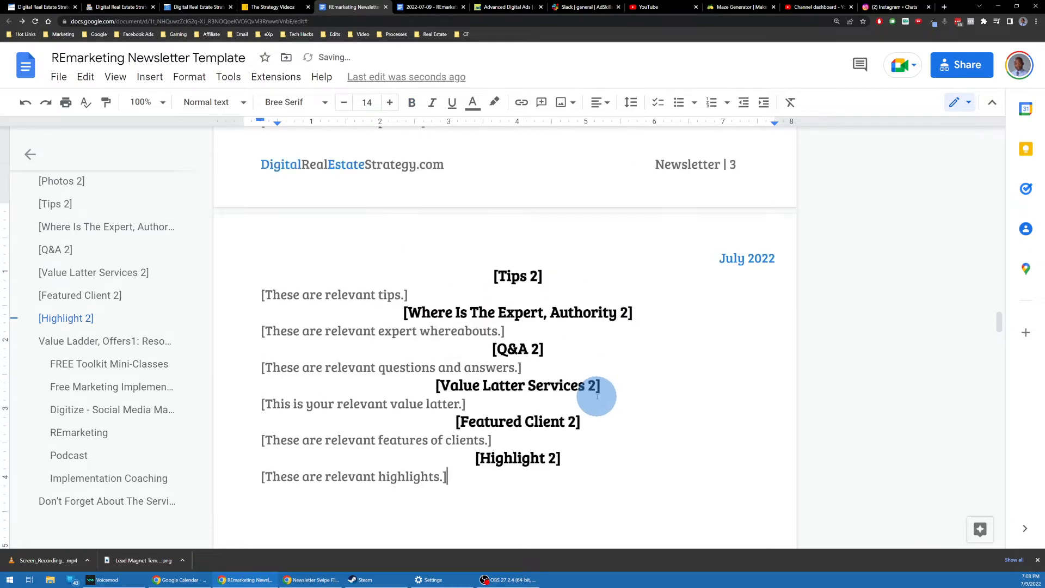
scroll(577, 368, "down", 6)
scroll(576, 374, "up", 1)
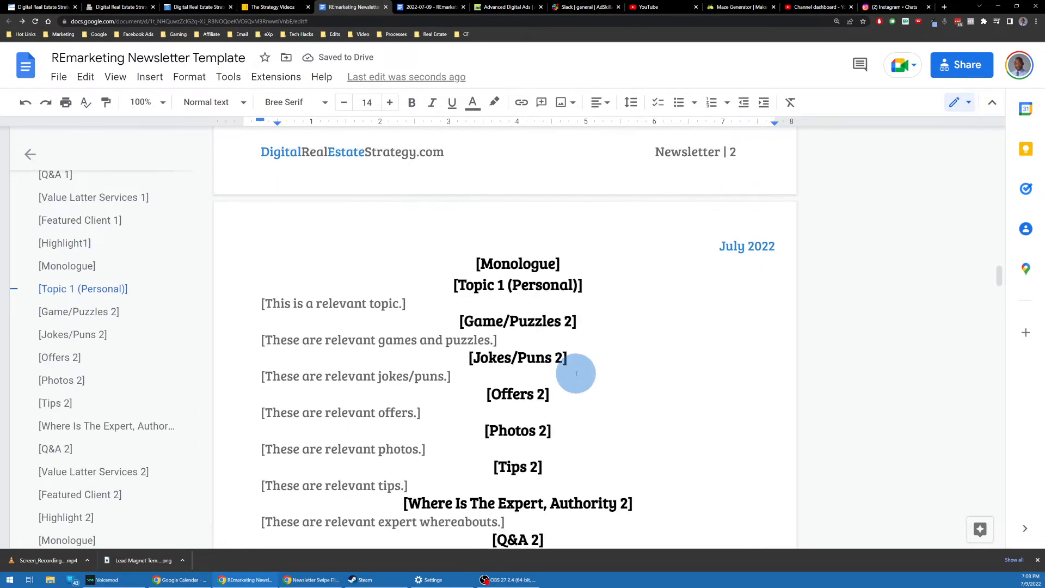
key("ctrl+z")
scroll(506, 323, "up", 6)
scroll(485, 427, "down", 2)
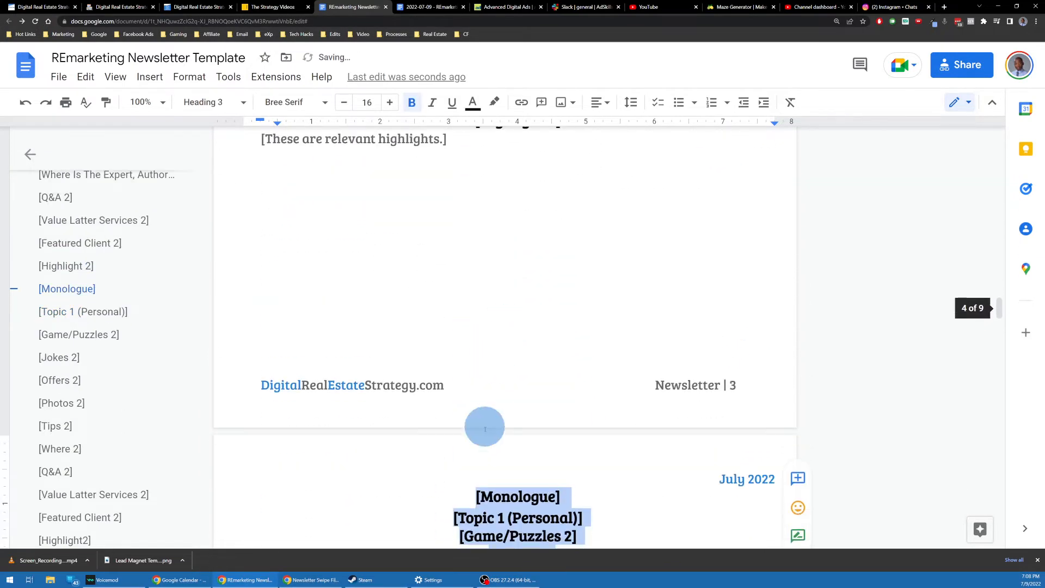
key("Left")
scroll(561, 479, "down", 6)
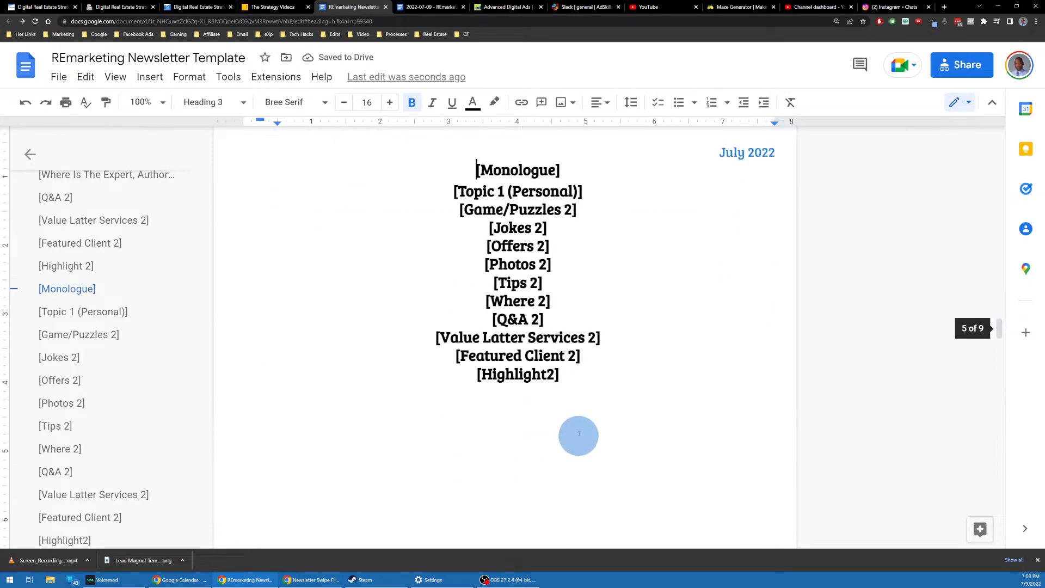
key("BackSpace")
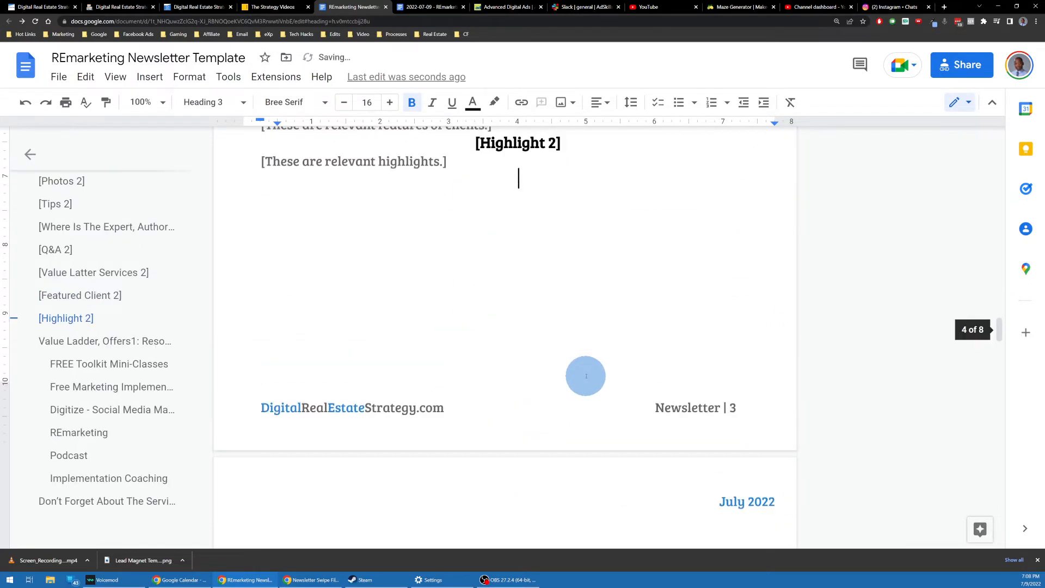
key("ctrl+z")
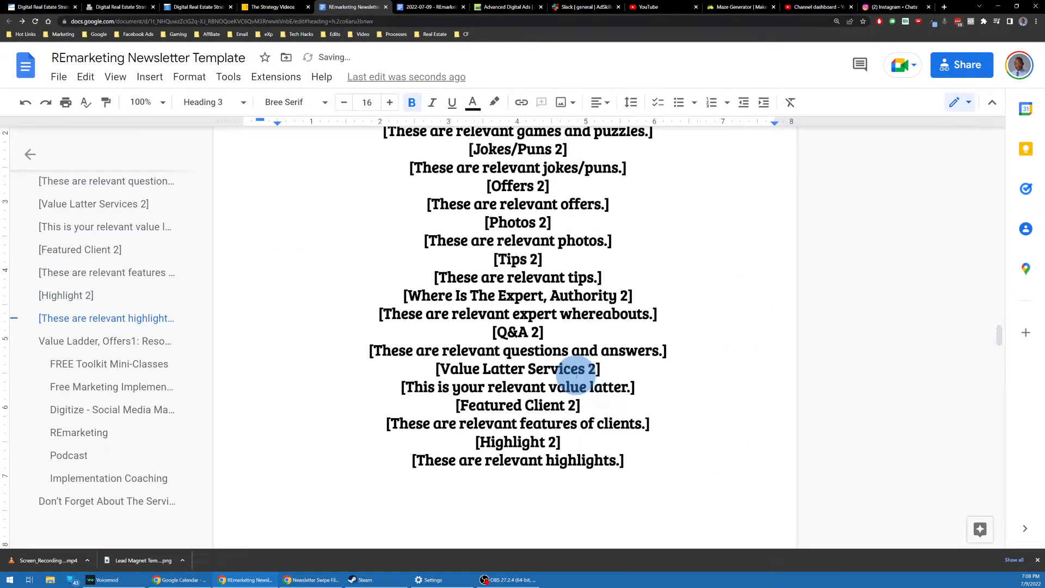
key("ctrl+z")
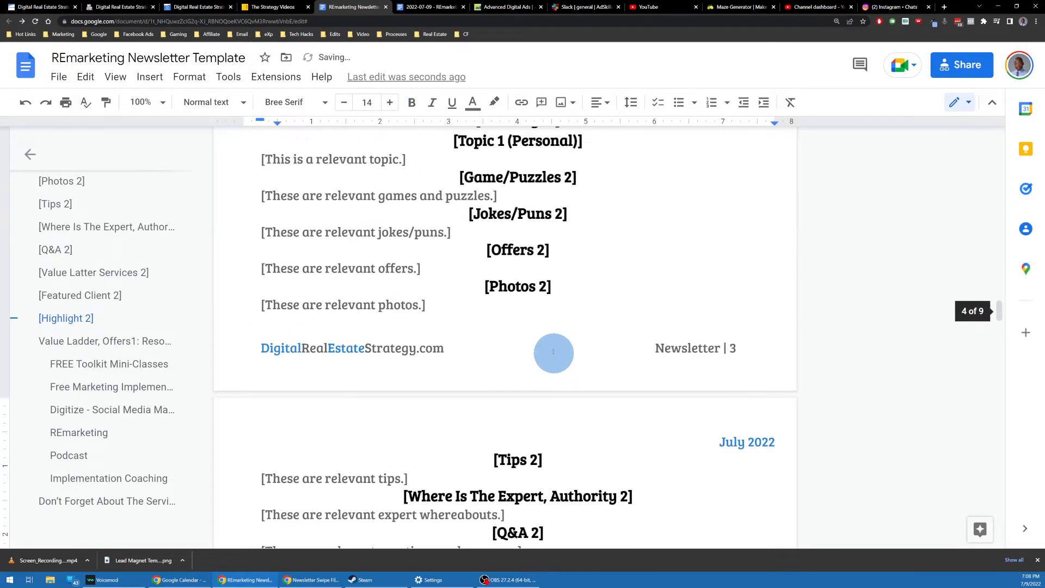
Step: Renumber the second copy's [Topic 1 (Personal)] heading to [Topic 2 (Personal)]
scroll(532, 294, "up", 15)
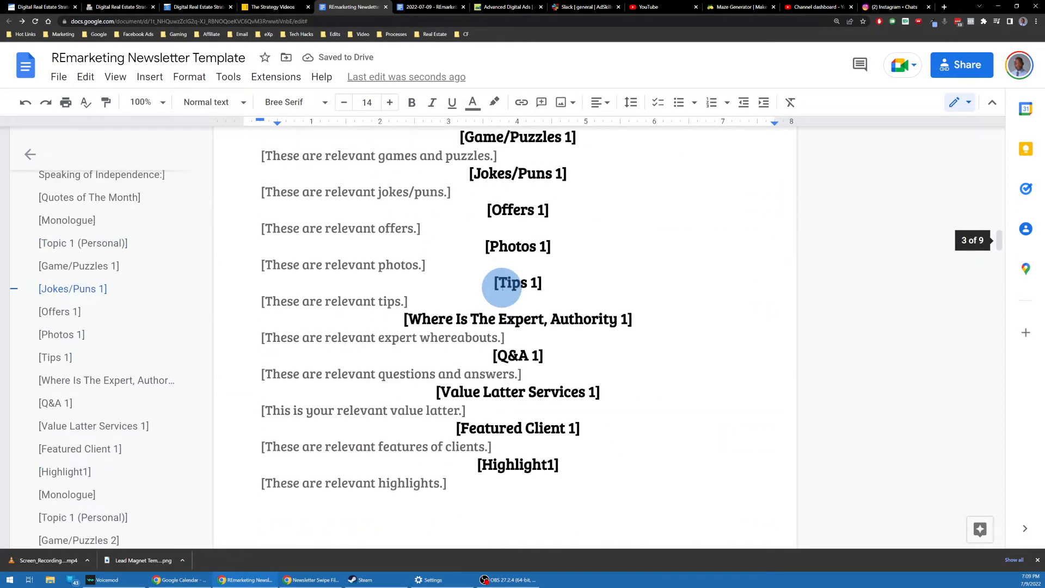
scroll(502, 287, "up", 9)
scroll(506, 288, "down", 15)
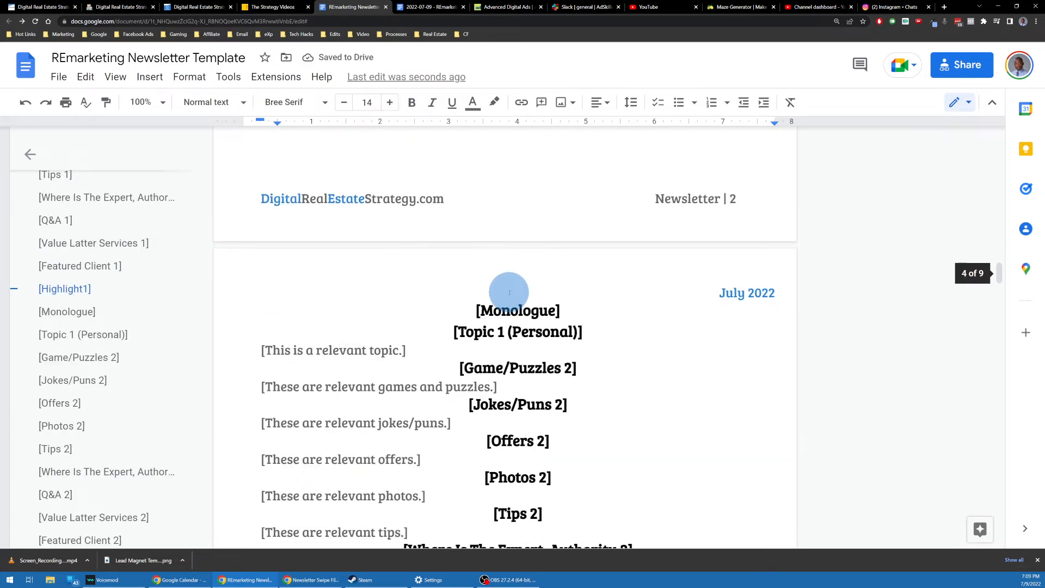
scroll(510, 293, "down", 7)
scroll(510, 293, "up", 3)
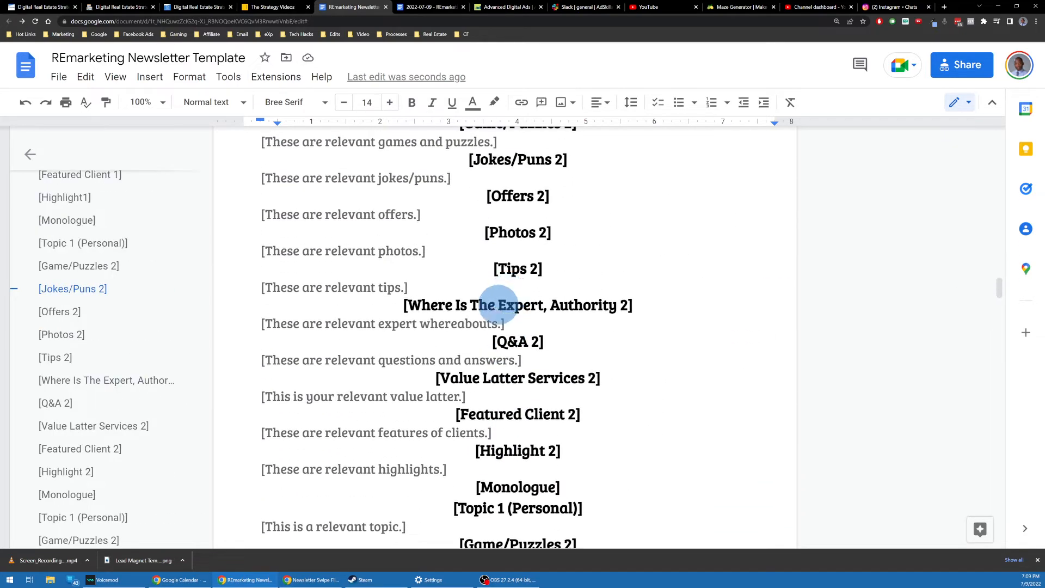
scroll(499, 299, "up", 6)
scroll(502, 294, "down", 3)
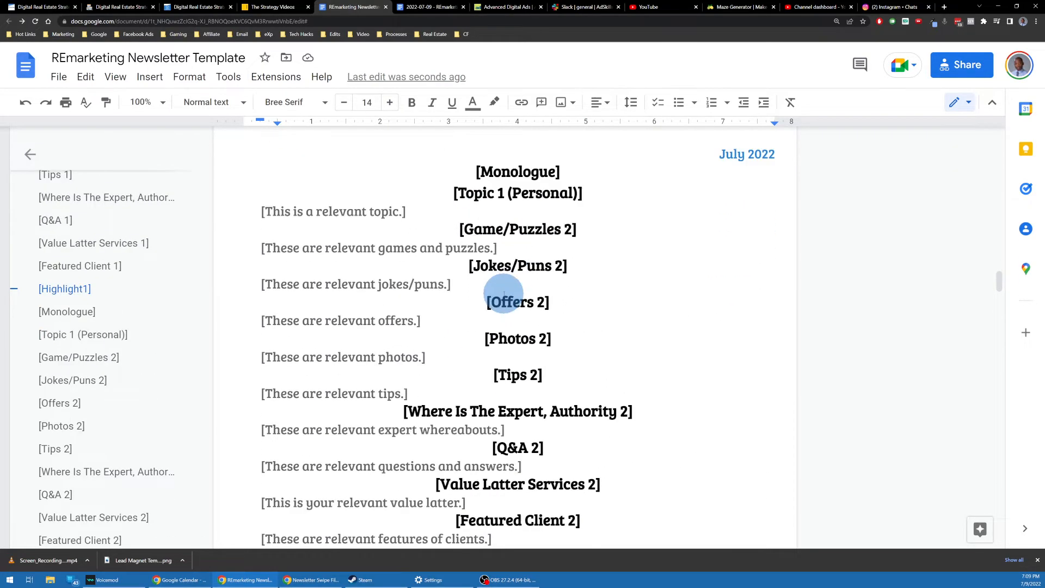
scroll(511, 289, "down", 1)
scroll(501, 283, "up", 3)
left_click(505, 291)
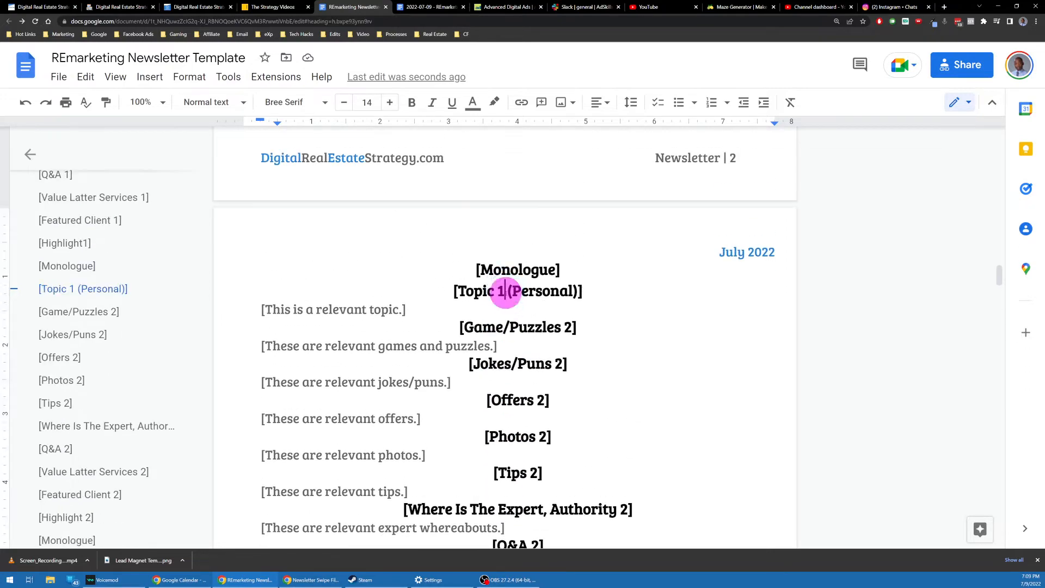
scroll(537, 316, "down", 15)
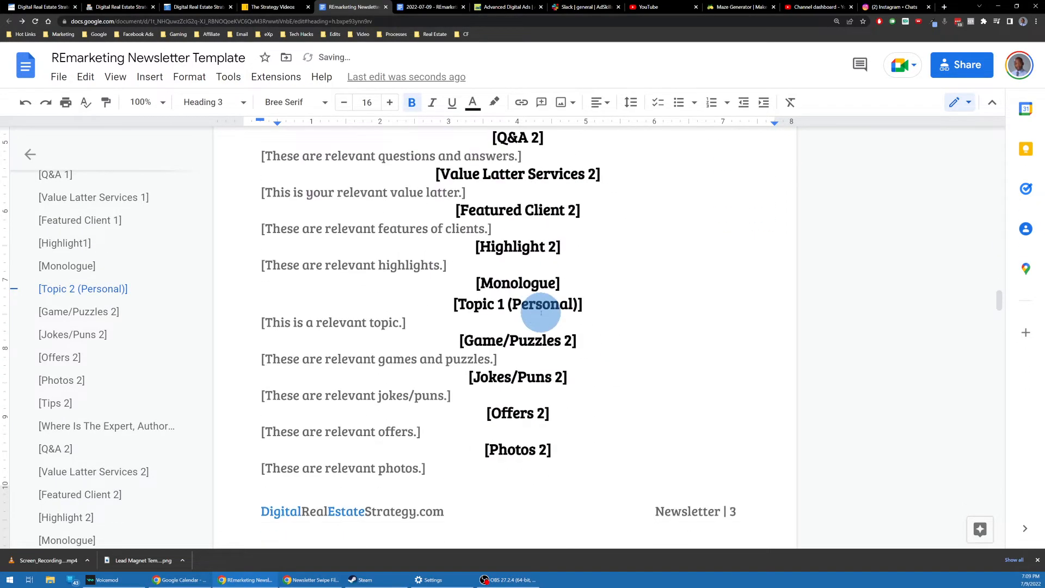
scroll(548, 314, "up", 3)
scroll(554, 318, "down", 5)
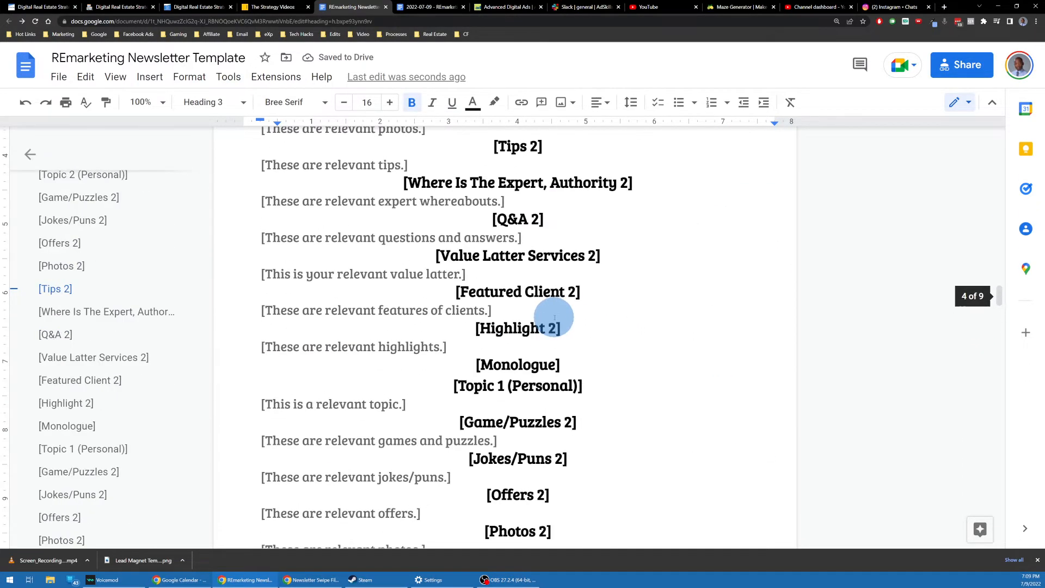
scroll(554, 318, "up", 3)
scroll(554, 317, "down", 1)
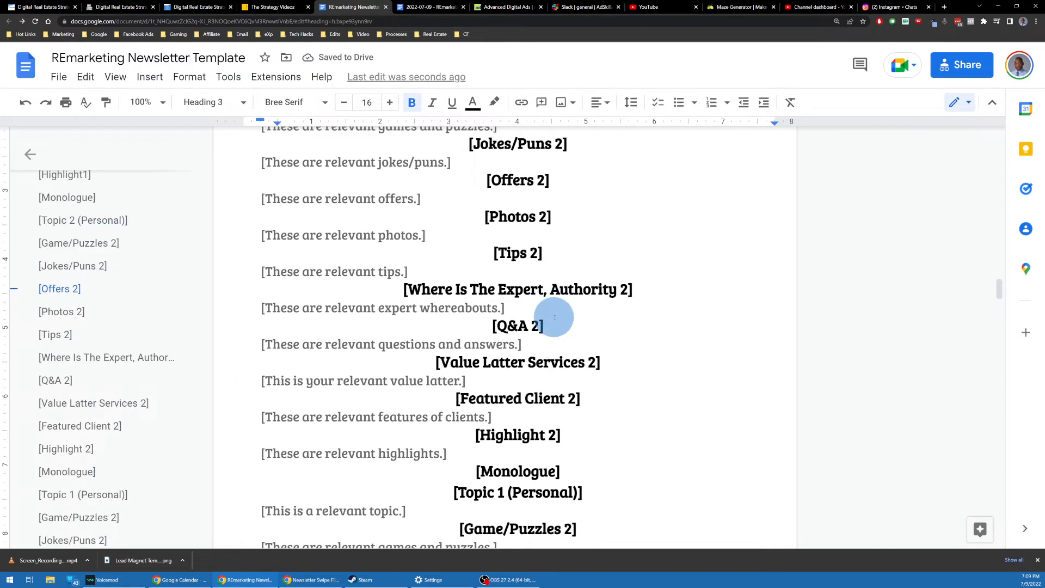
scroll(554, 317, "up", 2)
scroll(553, 315, "down", 6)
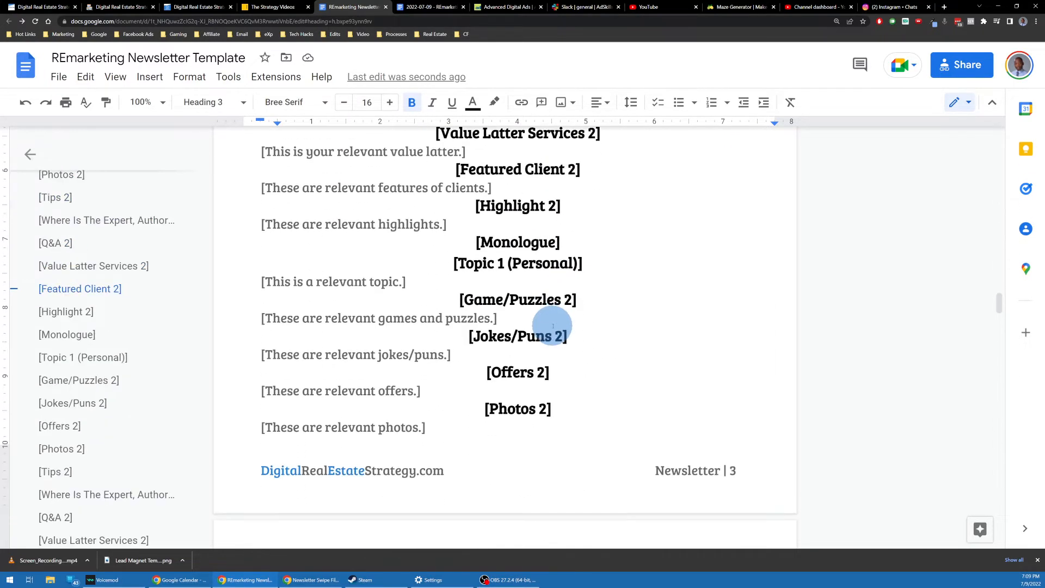
scroll(550, 330, "up", 2)
Step: Insert a page break before the third [Monologue] heading so that section starts a new page
left_click(468, 363)
key("ctrl+Return")
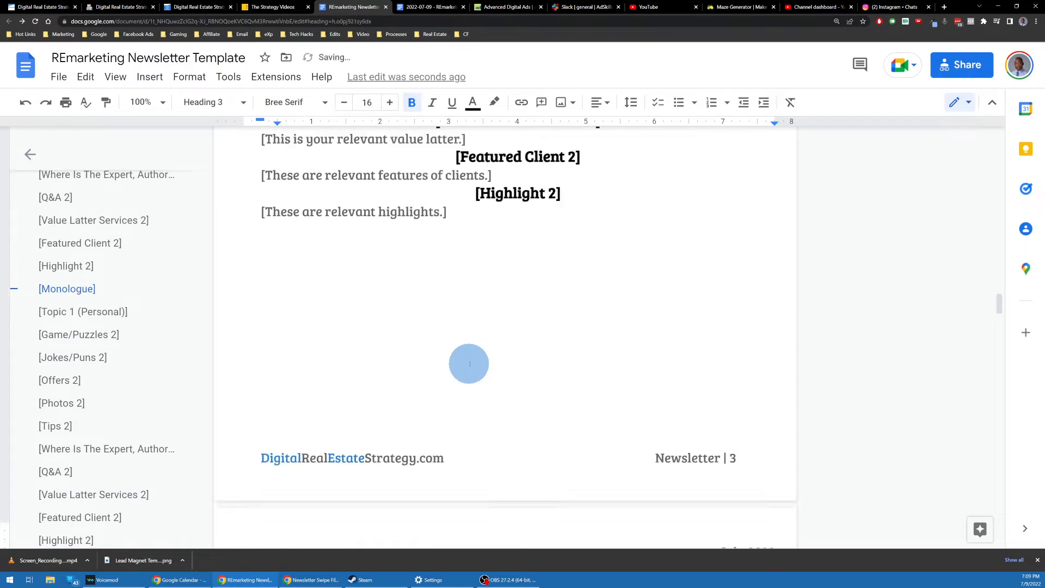
scroll(466, 364, "down", 5)
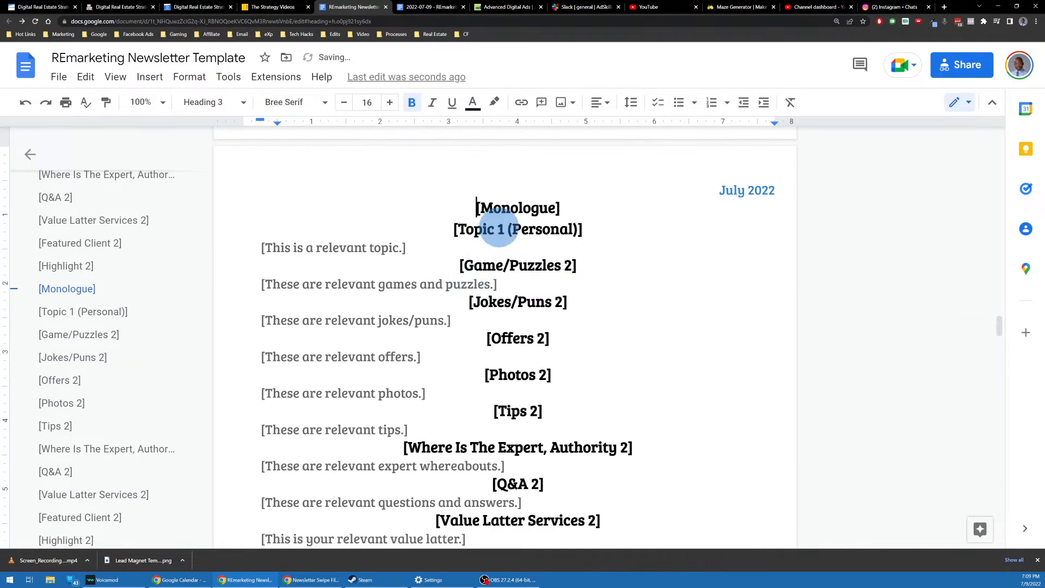
Step: Change the third block's [Topic 1 (Personal)] heading to [Topic 3 (Professional)], then bring up Find and replace
left_click(498, 229)
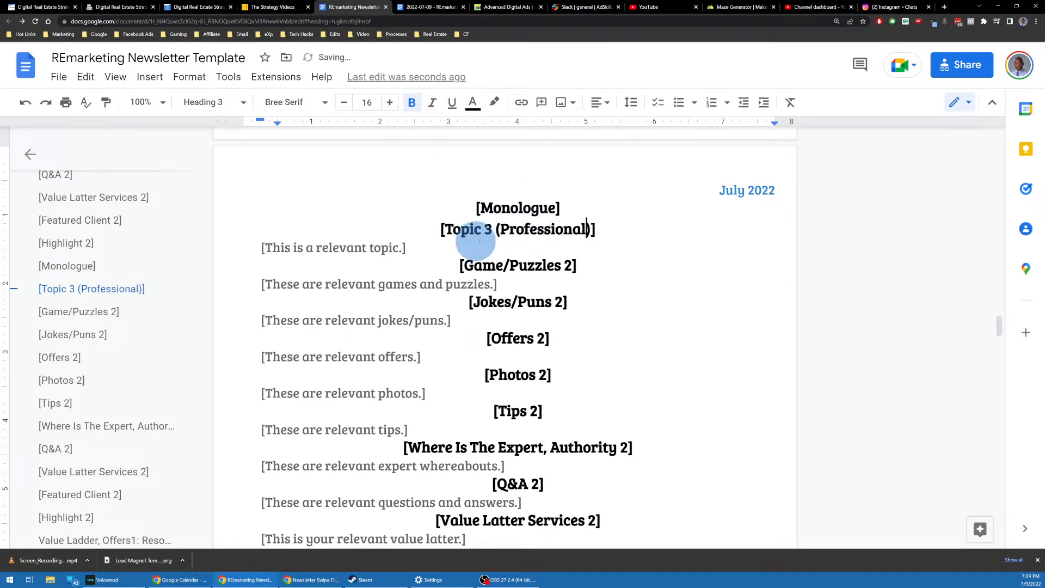
scroll(471, 217, "down", 1)
scroll(470, 217, "up", 1)
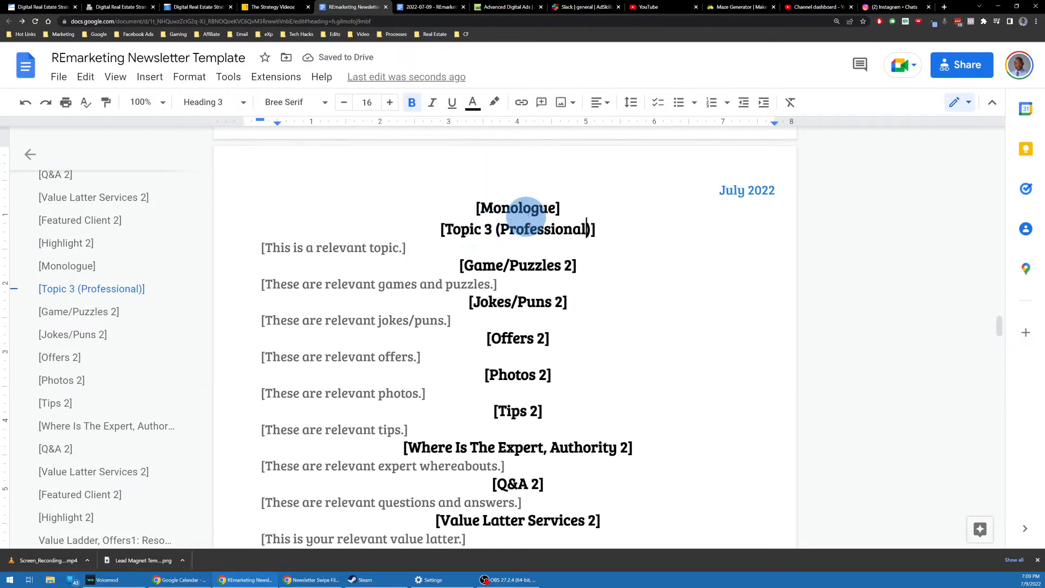
triple_click(529, 208)
scroll(506, 260, "down", 1)
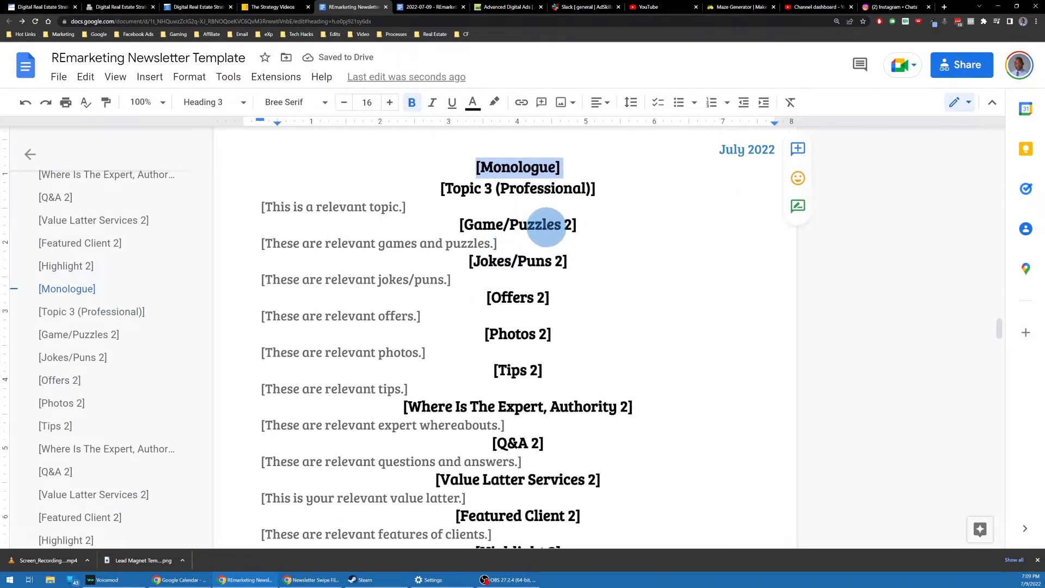
left_click(548, 224)
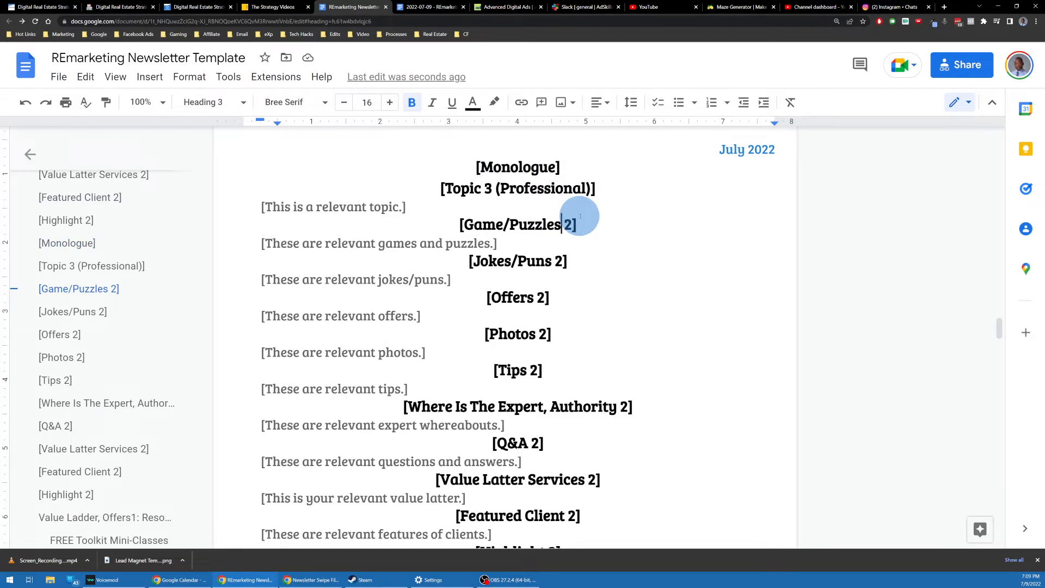
key("ctrl+z")
key("ctrl+h")
Step: In Find and replace, search for 2] and set the replacement to 3]
left_click(484, 268)
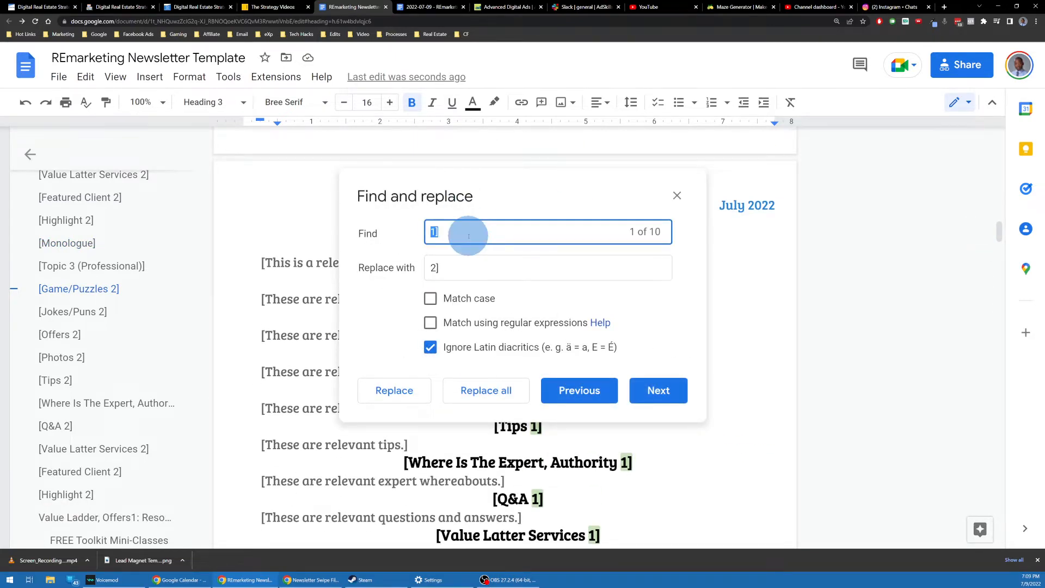
type("2][")
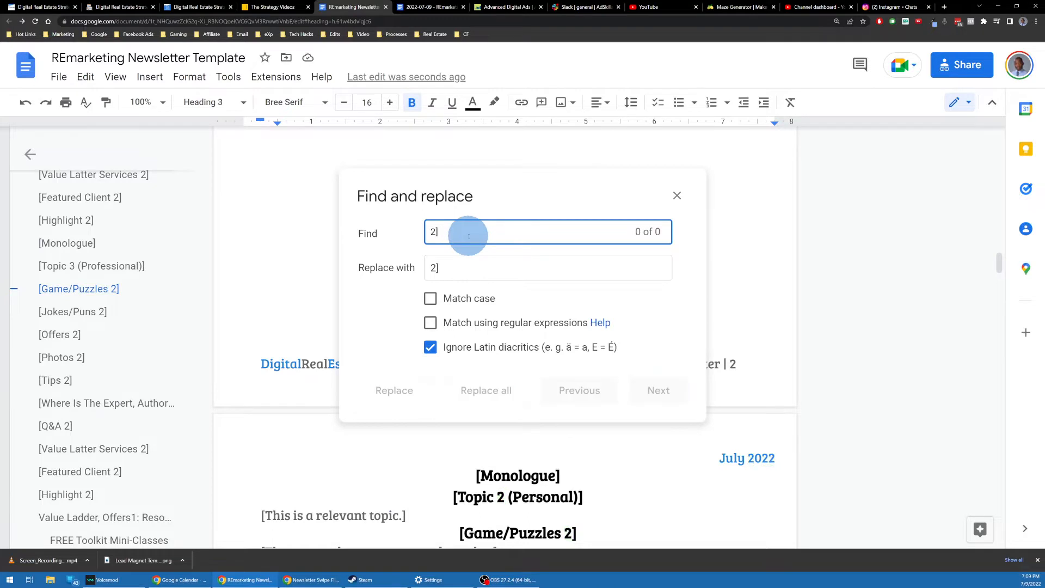
left_click(470, 271)
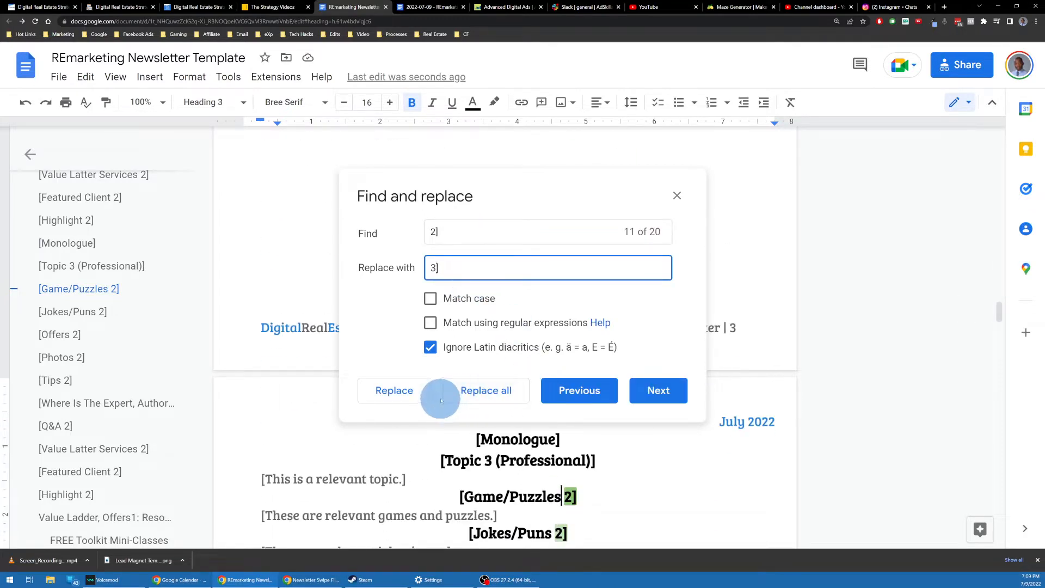
scroll(713, 488, "down", 14)
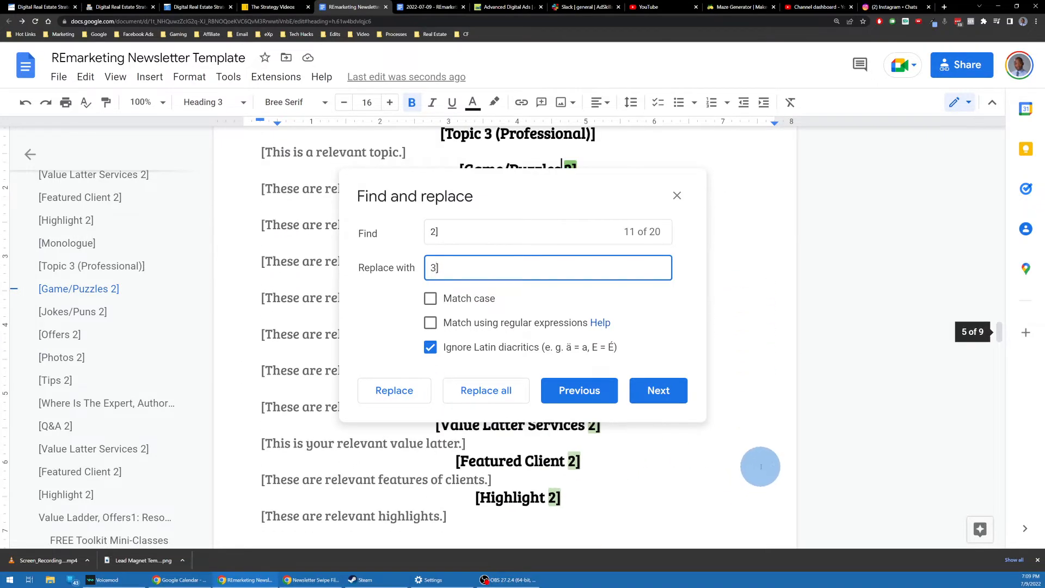
scroll(760, 467, "up", 14)
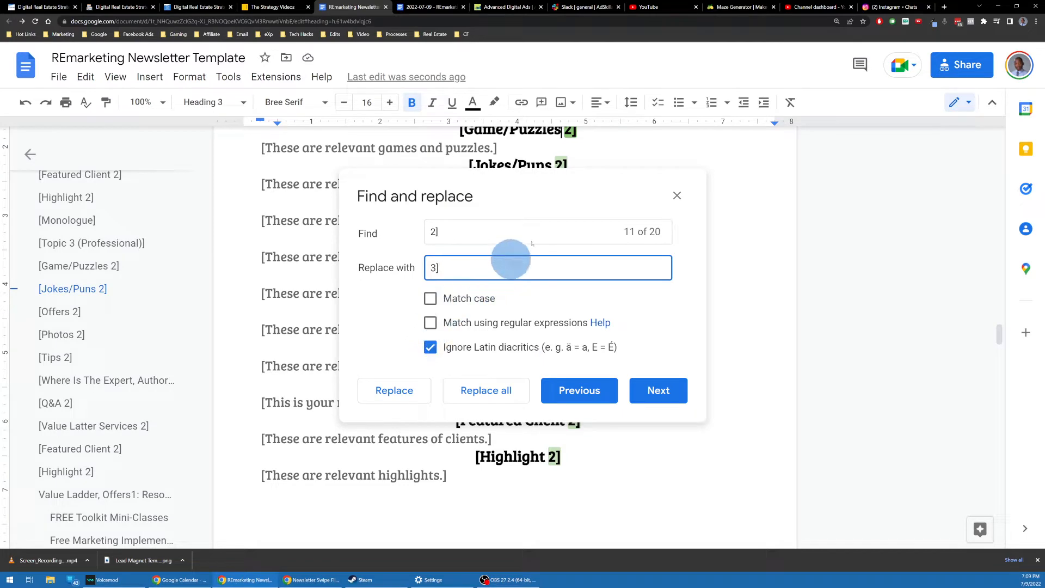
scroll(592, 163, "up", 3)
scroll(592, 174, "down", 2)
left_click_drag(592, 182, 348, 264)
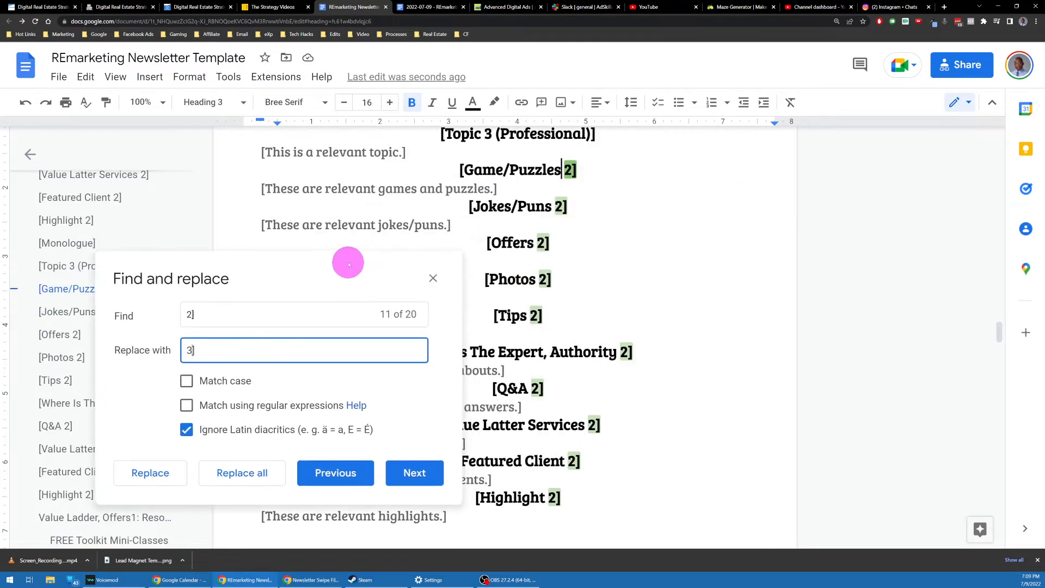
Step: Replace each third-section 2] with 3], from Game/Puzzles through Featured Client and Highlight
left_click(164, 482)
left_click(164, 483)
left_click(164, 482)
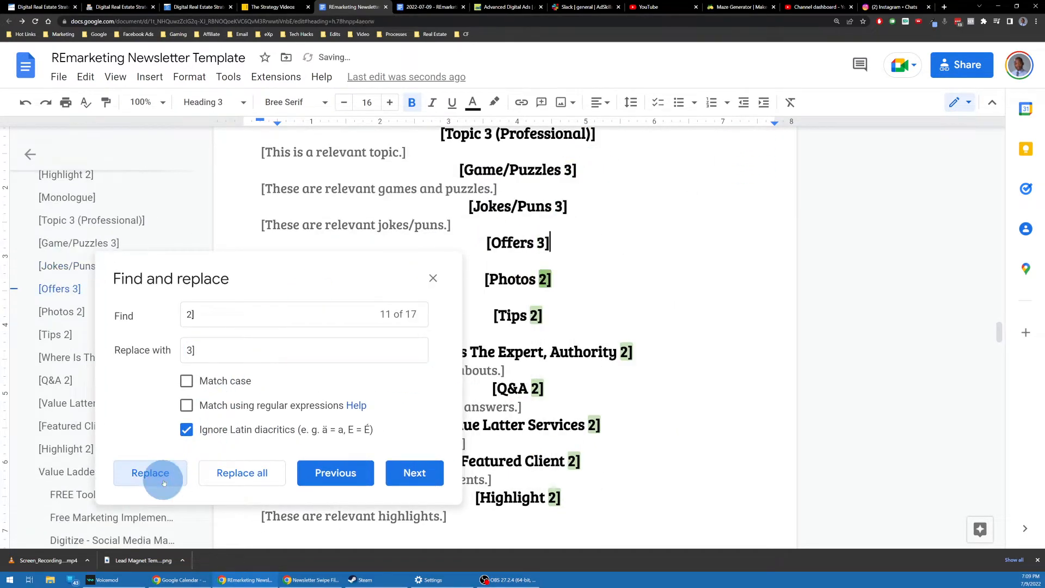
left_click(164, 483)
left_click(164, 483)
left_click(164, 482)
left_click(165, 481)
left_click(164, 483)
left_click(164, 483)
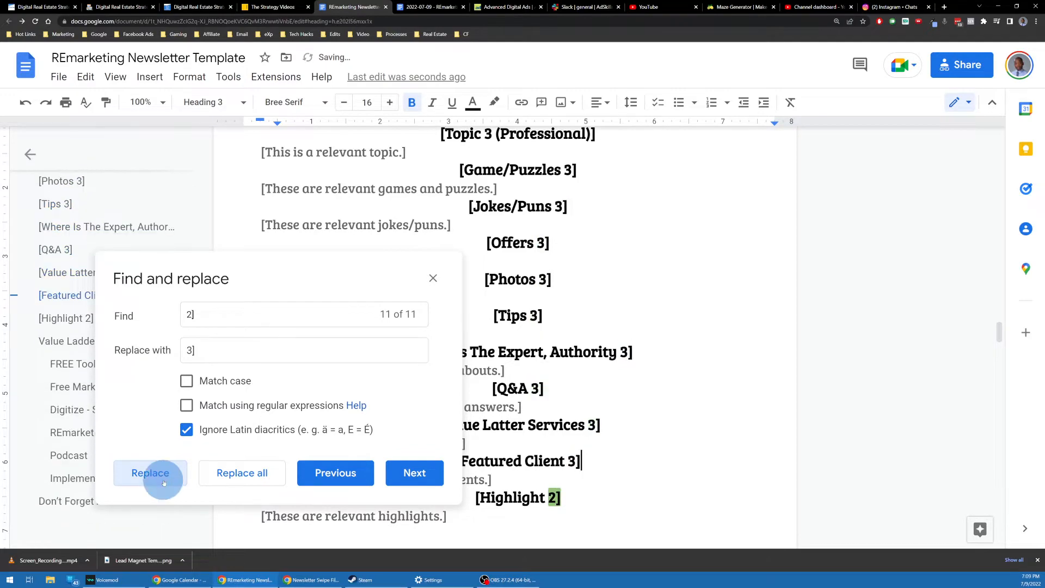
left_click(163, 483)
left_click(433, 278)
scroll(571, 262, "down", 10)
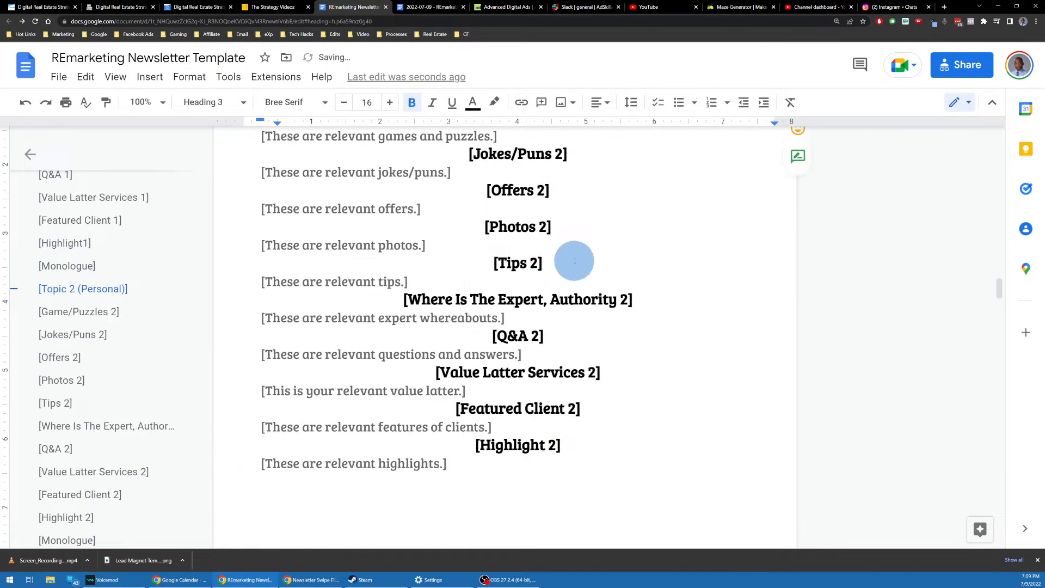
Step: Add the missing space so the heading reads [Highlight 1]
scroll(572, 266, "up", 4)
scroll(571, 262, "up", 20)
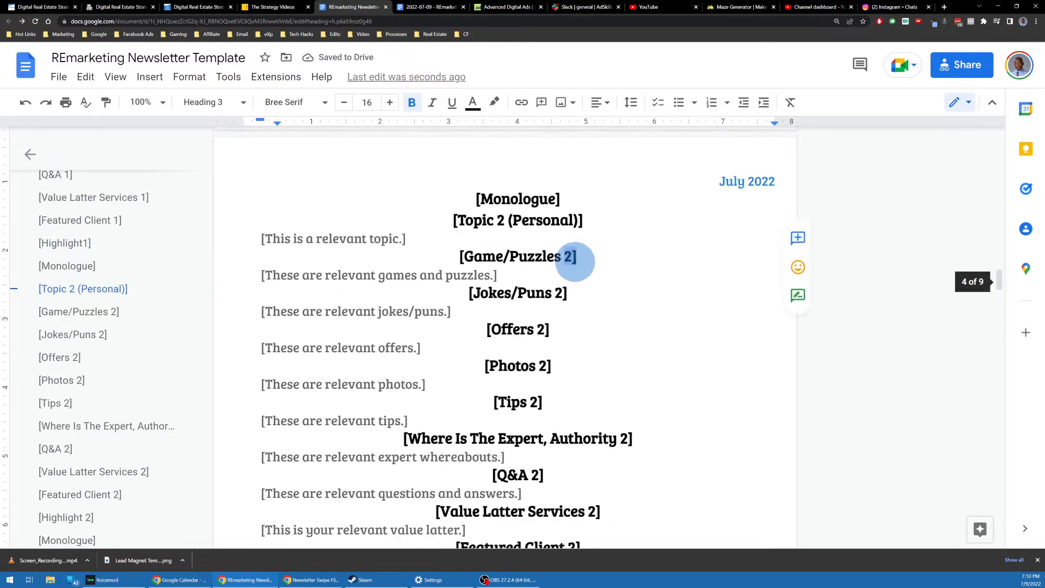
scroll(569, 261, "down", 7)
scroll(567, 265, "up", 4)
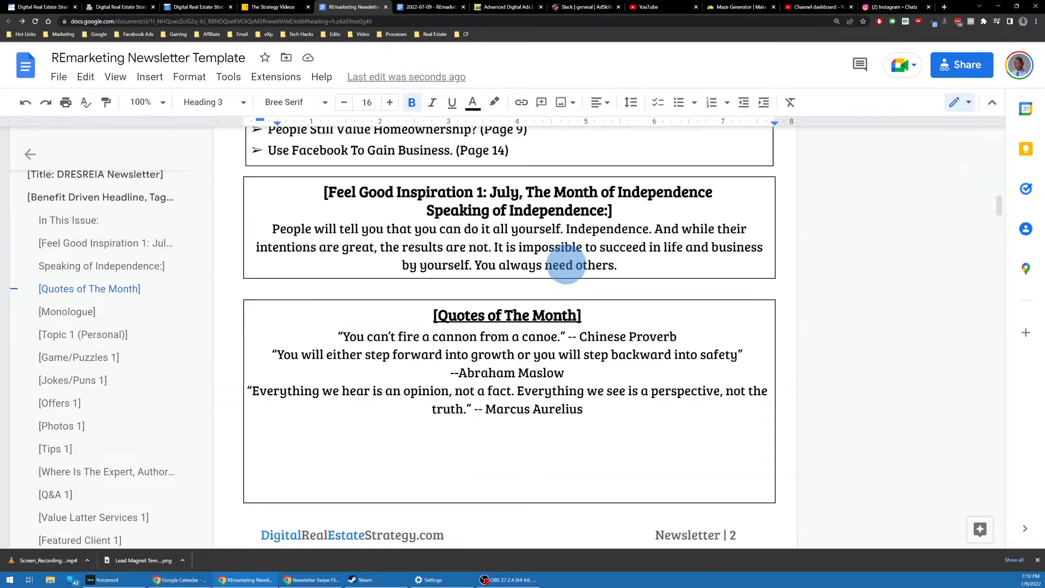
scroll(567, 265, "down", 8)
scroll(567, 265, "down", 1)
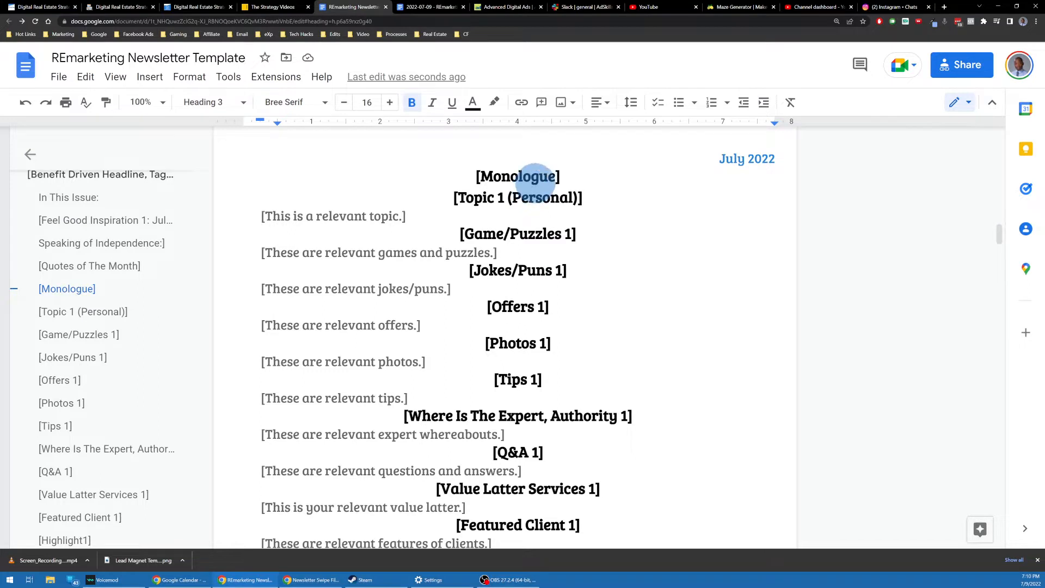
scroll(516, 186, "up", 3)
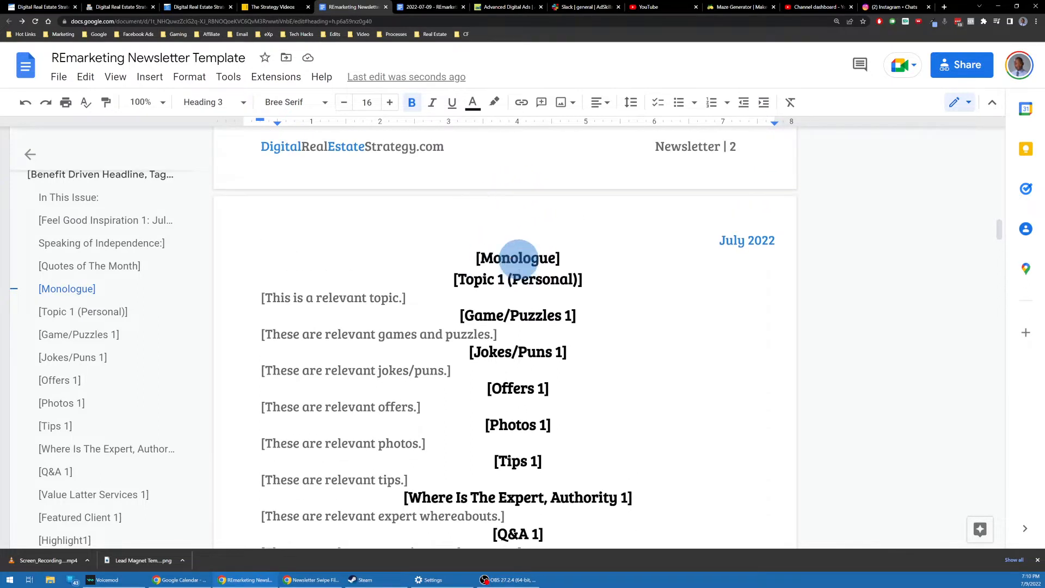
left_click(574, 258)
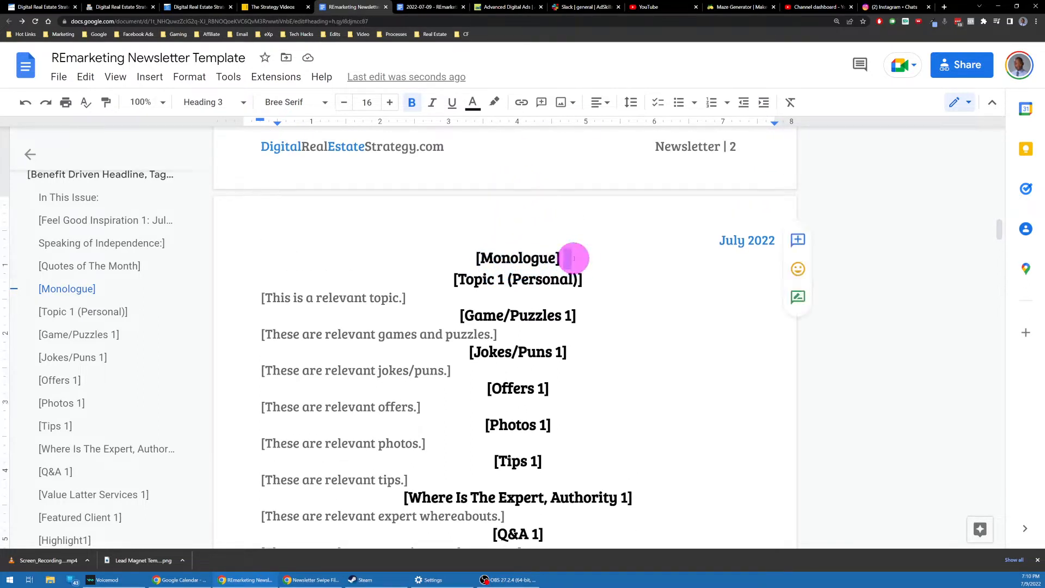
triple_click(574, 259)
scroll(574, 258, "down", 5)
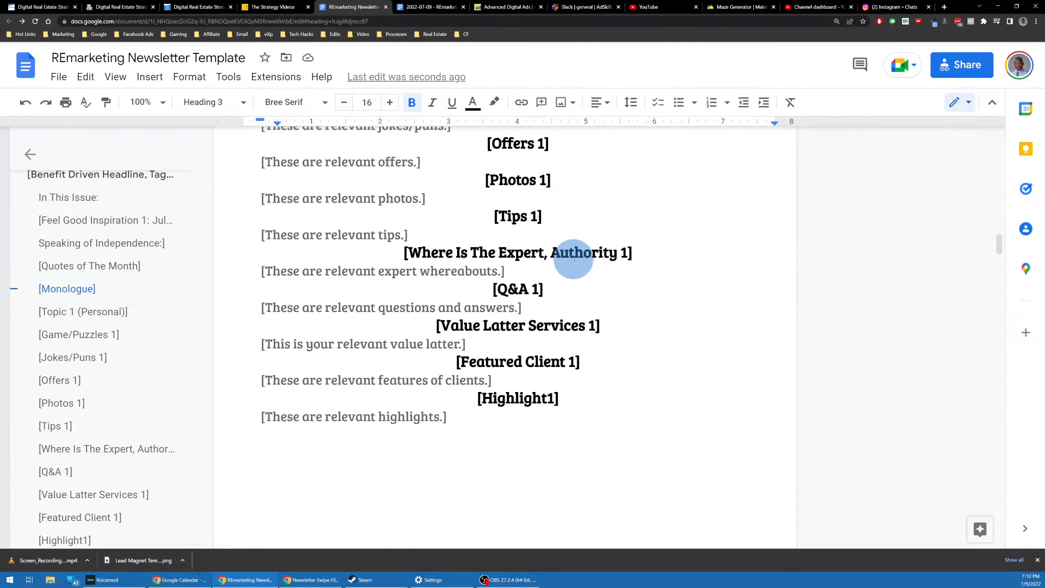
scroll(574, 258, "up", 4)
scroll(574, 258, "down", 5)
scroll(574, 258, "up", 2)
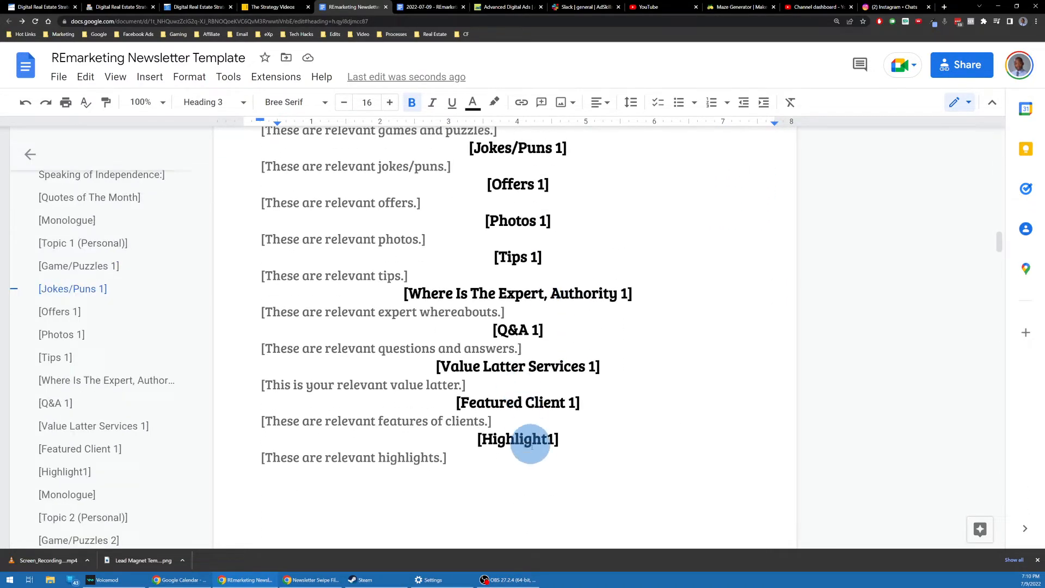
left_click(546, 440)
scroll(497, 256, "up", 12)
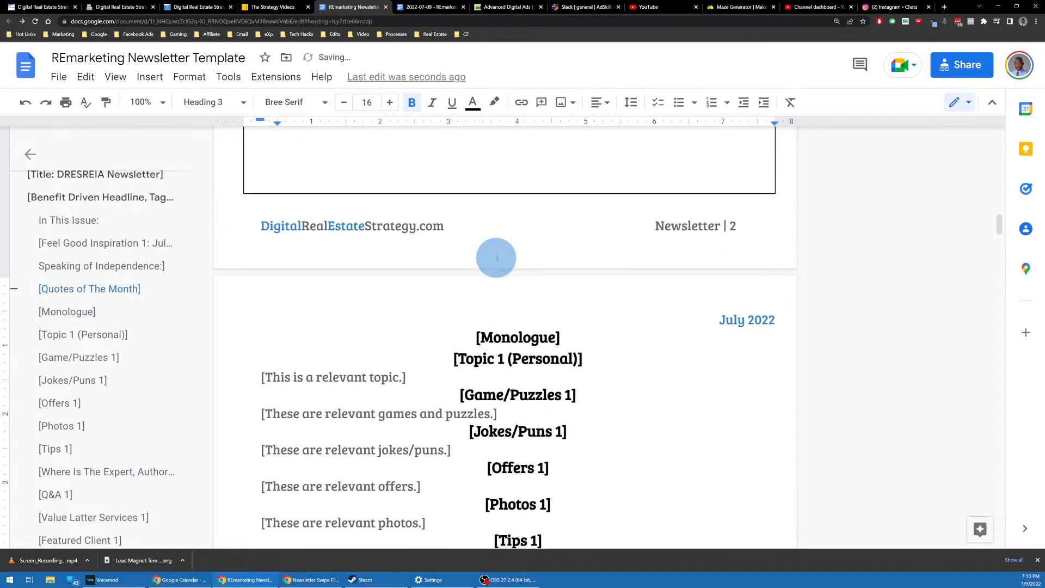
scroll(498, 256, "down", 14)
scroll(500, 266, "down", 8)
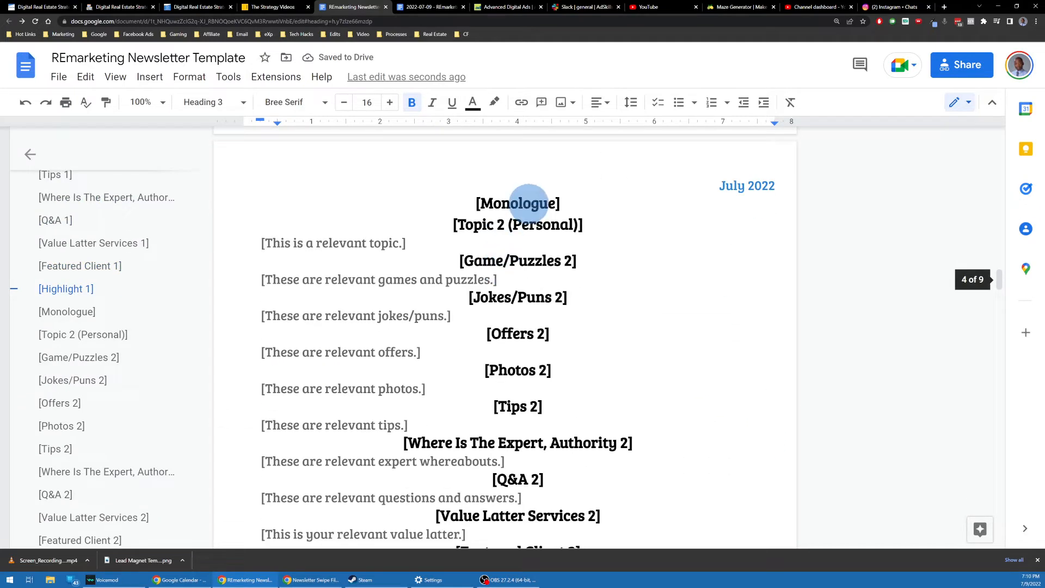
Step: Delete the extra [Monologue] heading above Topic 2
triple_click(538, 203)
key("BackSpace")
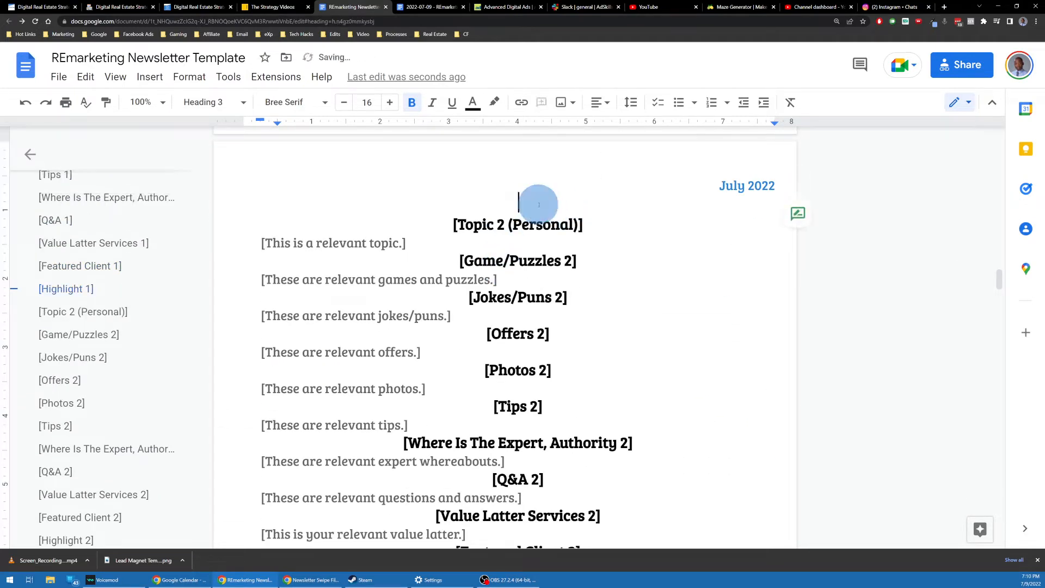
scroll(539, 204, "down", 4)
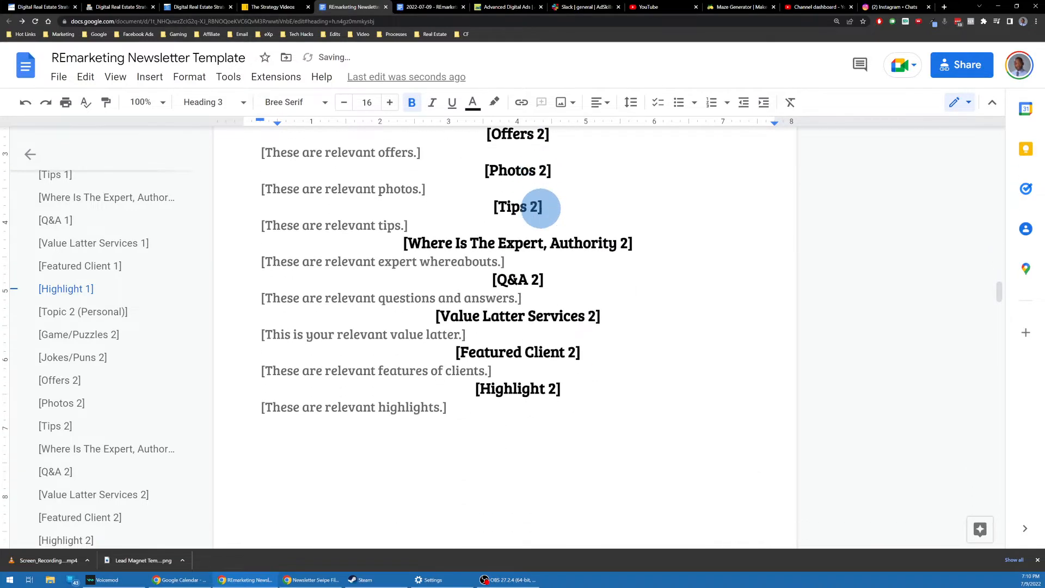
scroll(540, 207, "up", 5)
scroll(541, 208, "down", 2)
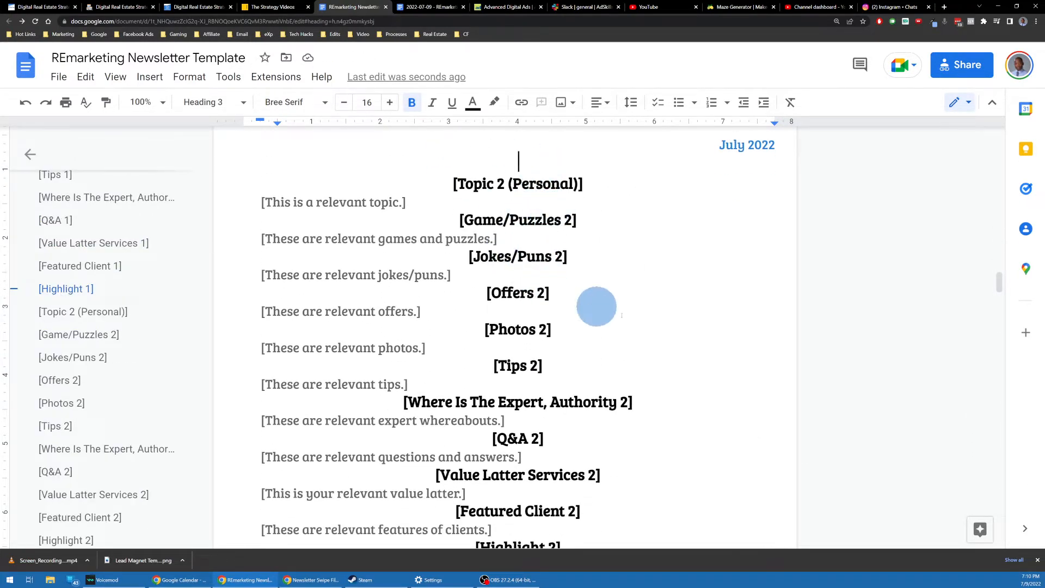
scroll(548, 231, "down", 12)
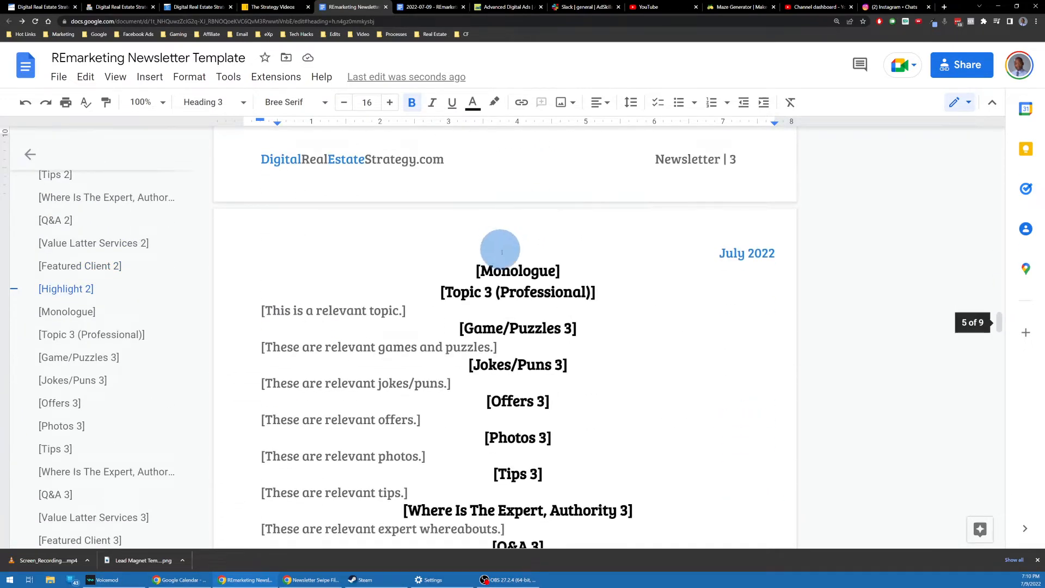
Step: Delete the extra [Monologue] heading above Topic 3 and its leftover blank line
triple_click(514, 265)
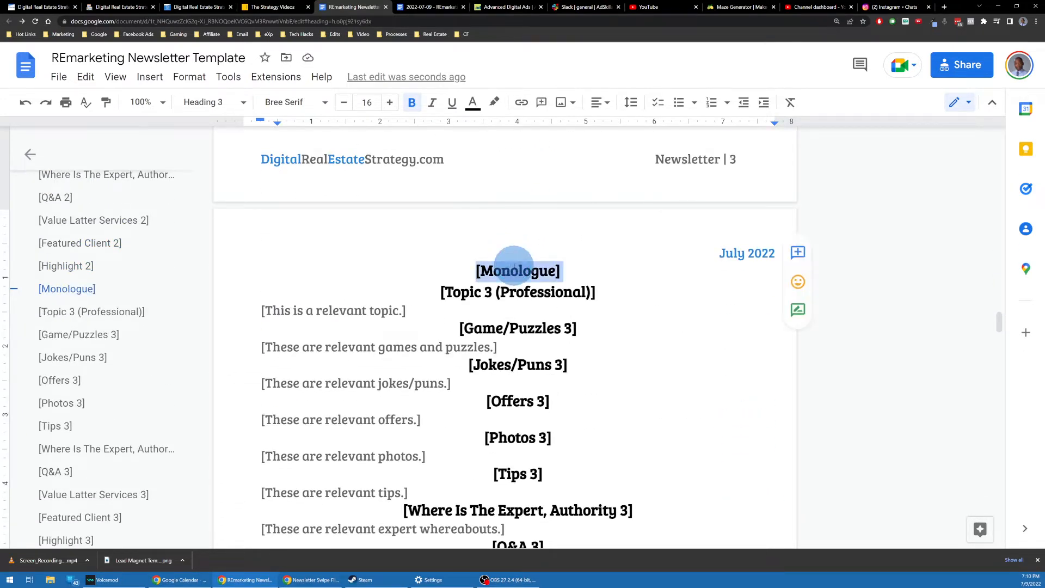
key("BackSpace")
key("Delete")
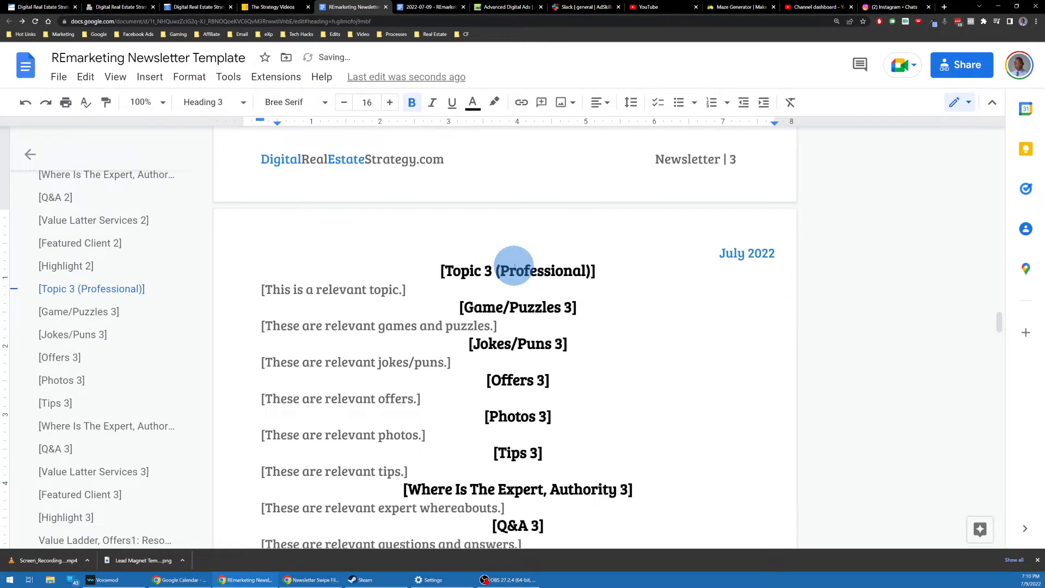
scroll(514, 266, "down", 6)
scroll(514, 266, "up", 5)
scroll(514, 266, "down", 2)
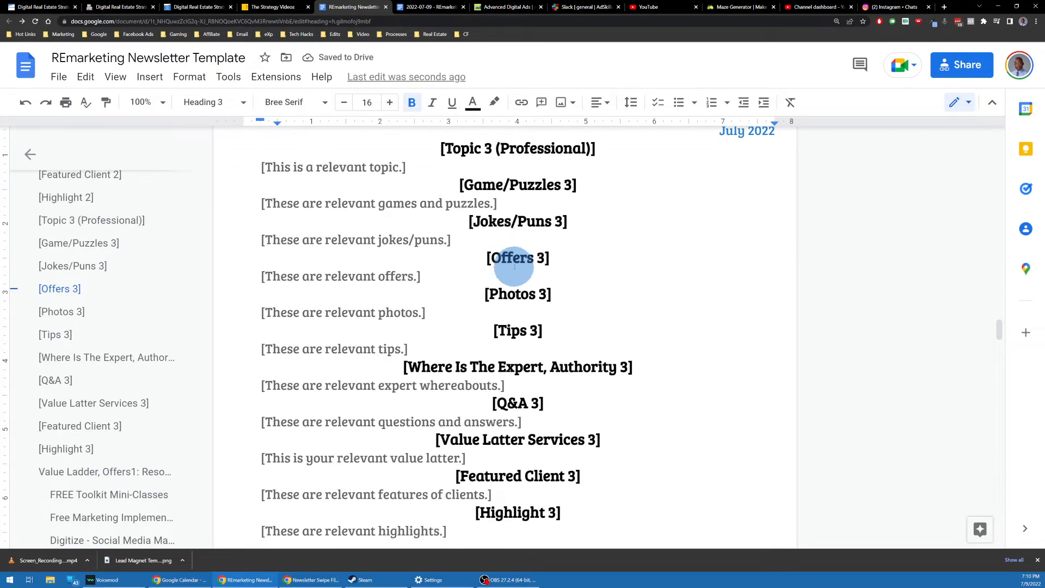
scroll(517, 226, "down", 4)
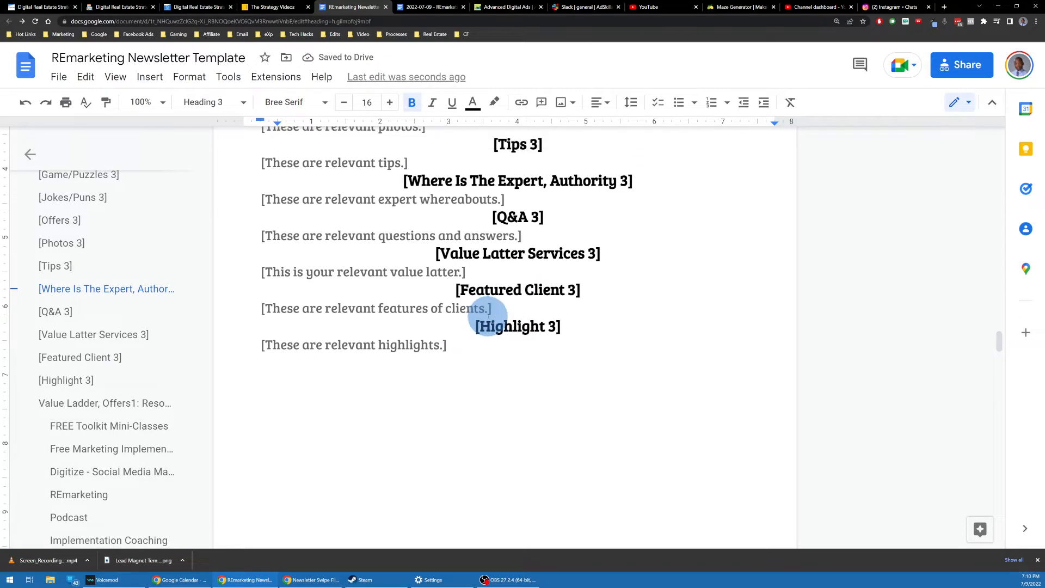
scroll(490, 324, "up", 2)
scroll(495, 327, "down", 2)
scroll(503, 313, "up", 8)
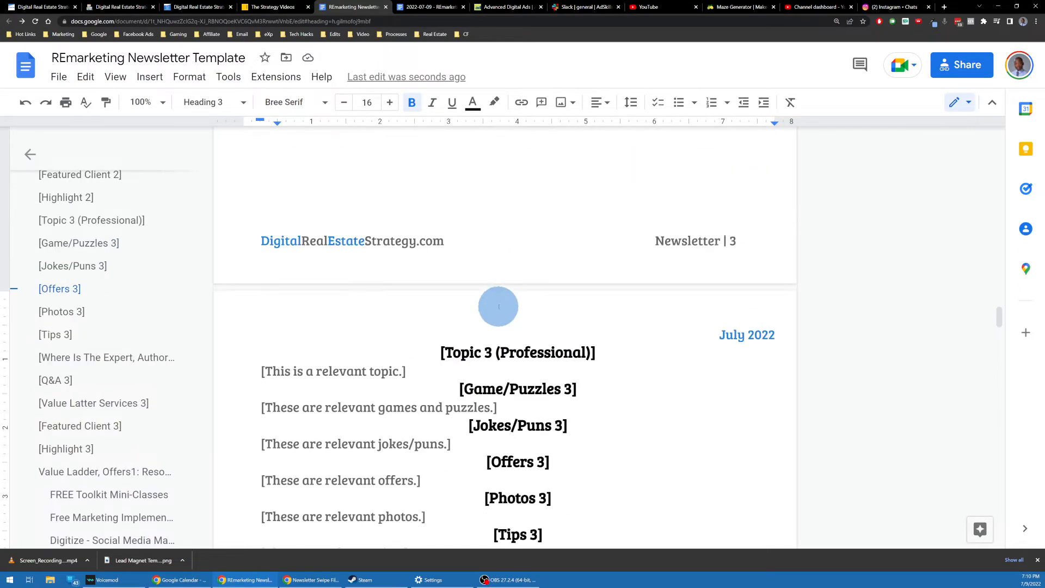
Step: Review the three section blocks, with headings numbered 1, 2 and 3
left_click(499, 307)
scroll(454, 317, "up", 15)
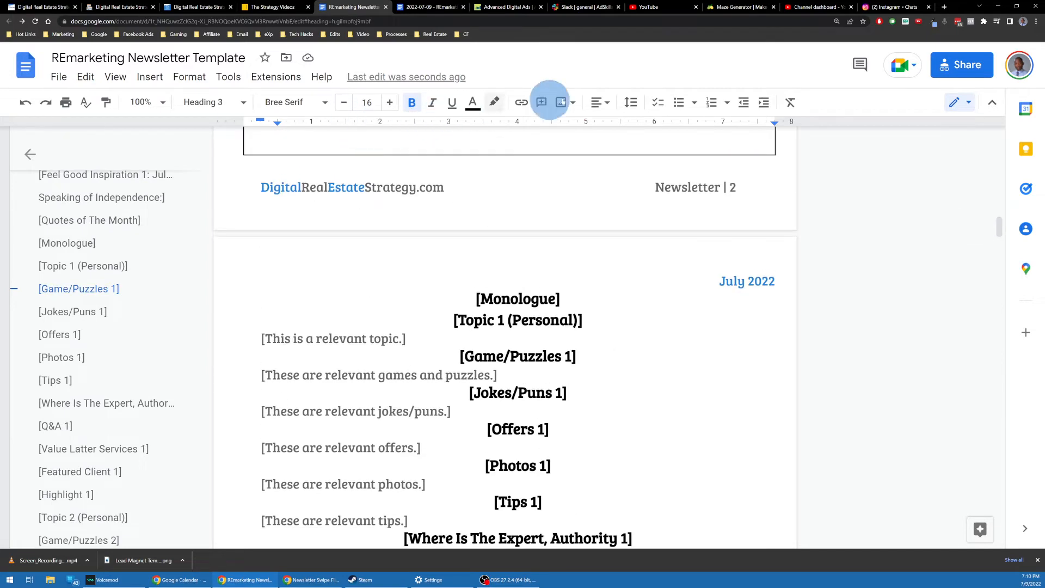
scroll(544, 212, "up", 3)
scroll(499, 210, "down", 5)
scroll(495, 191, "up", 1)
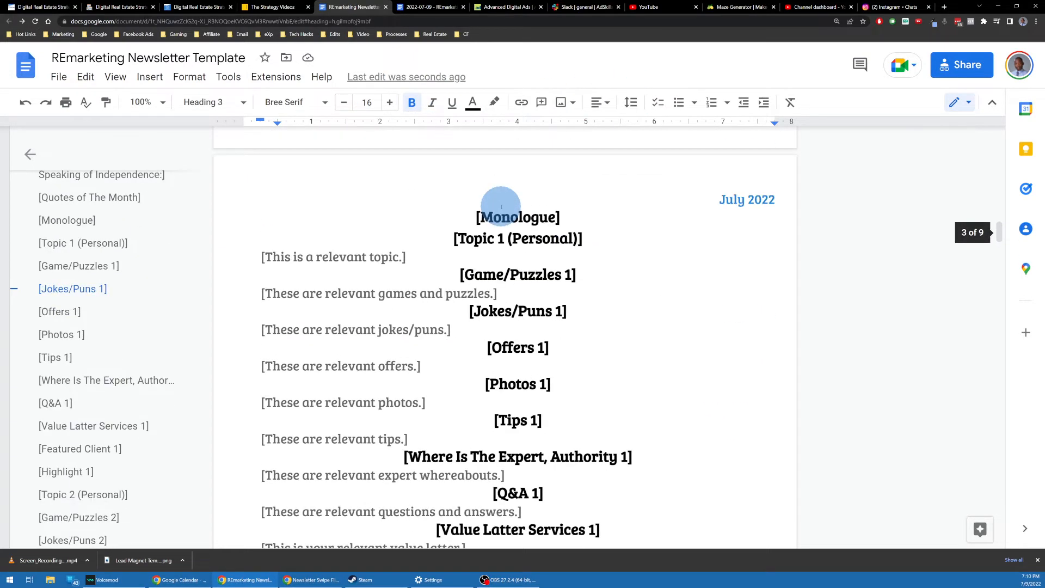
scroll(497, 205, "down", 4)
scroll(528, 227, "down", 6)
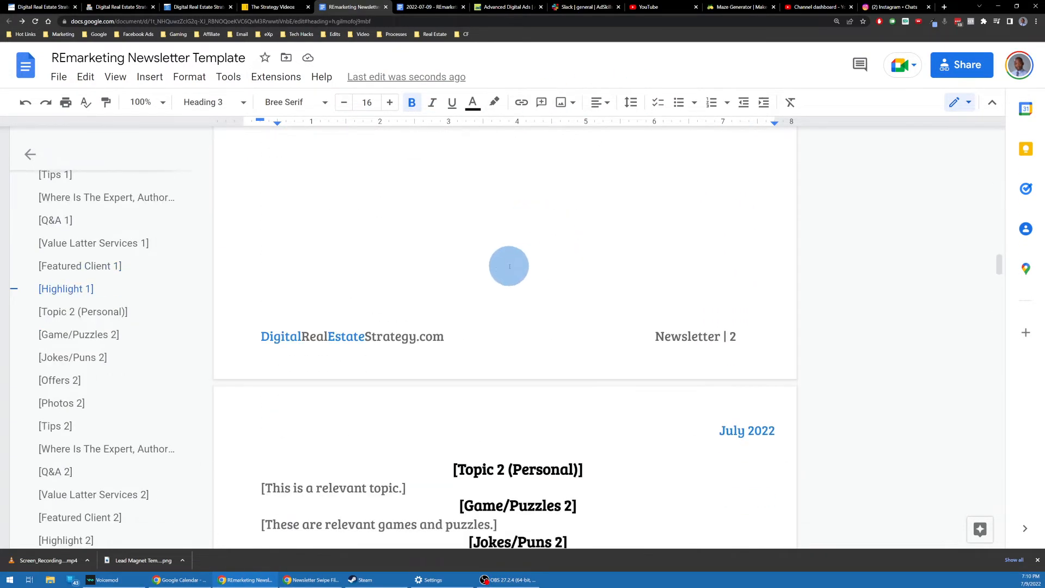
scroll(490, 234, "up", 9)
scroll(506, 229, "down", 6)
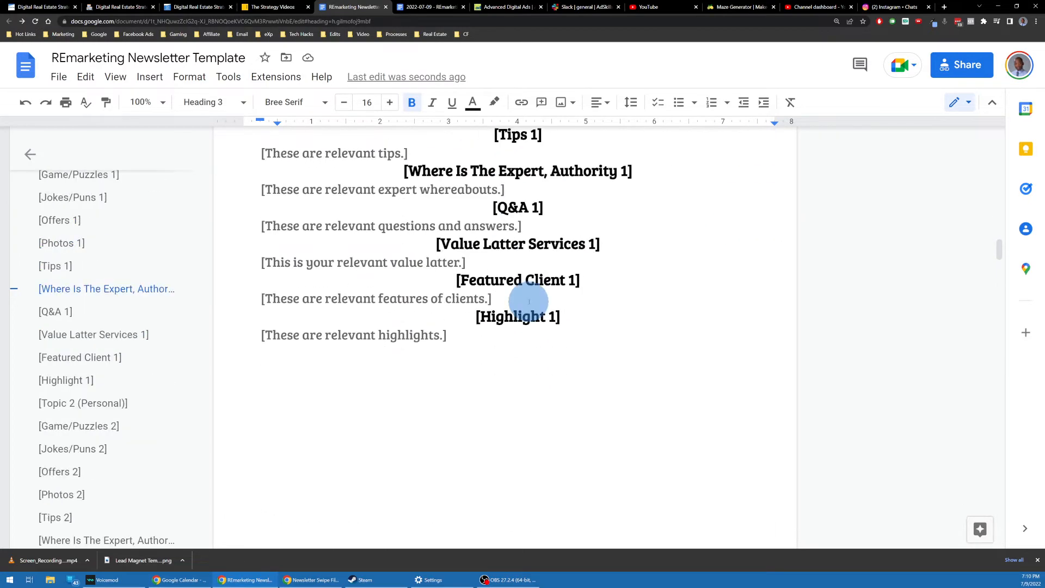
scroll(527, 256, "up", 5)
scroll(518, 218, "down", 12)
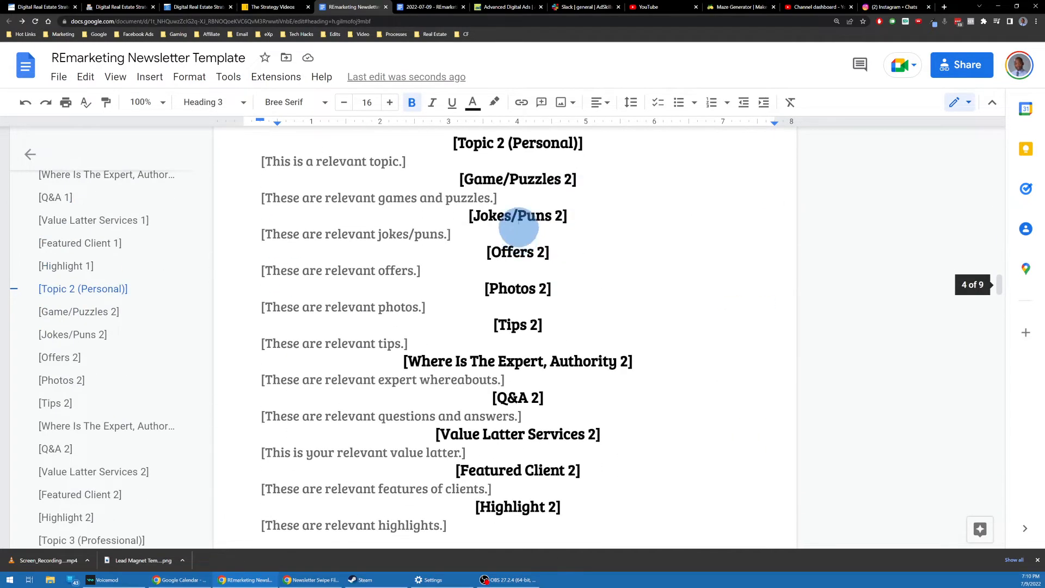
scroll(518, 228, "down", 3)
scroll(508, 193, "up", 4)
scroll(536, 326, "down", 2)
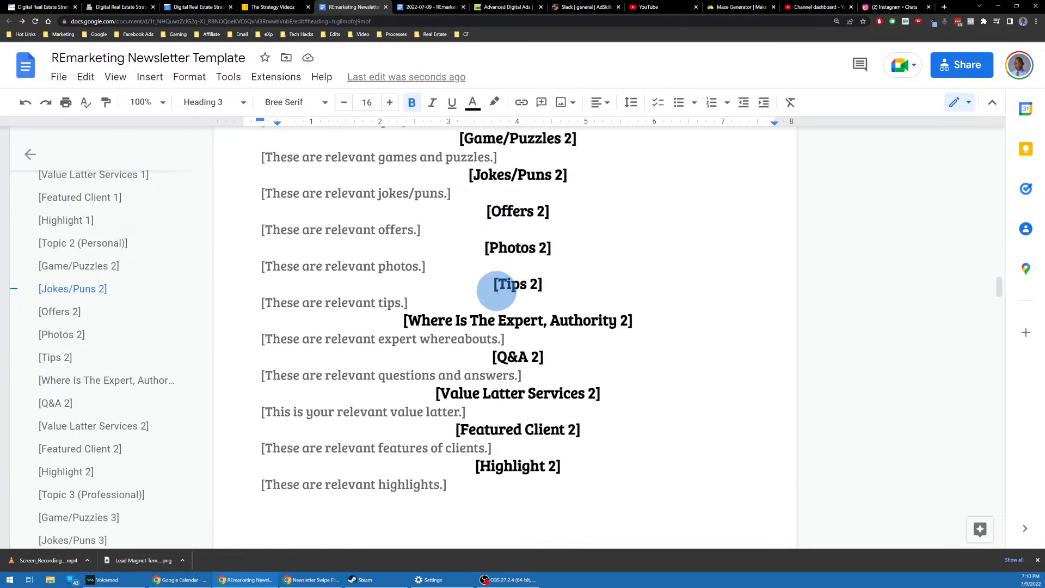
scroll(510, 393, "up", 20)
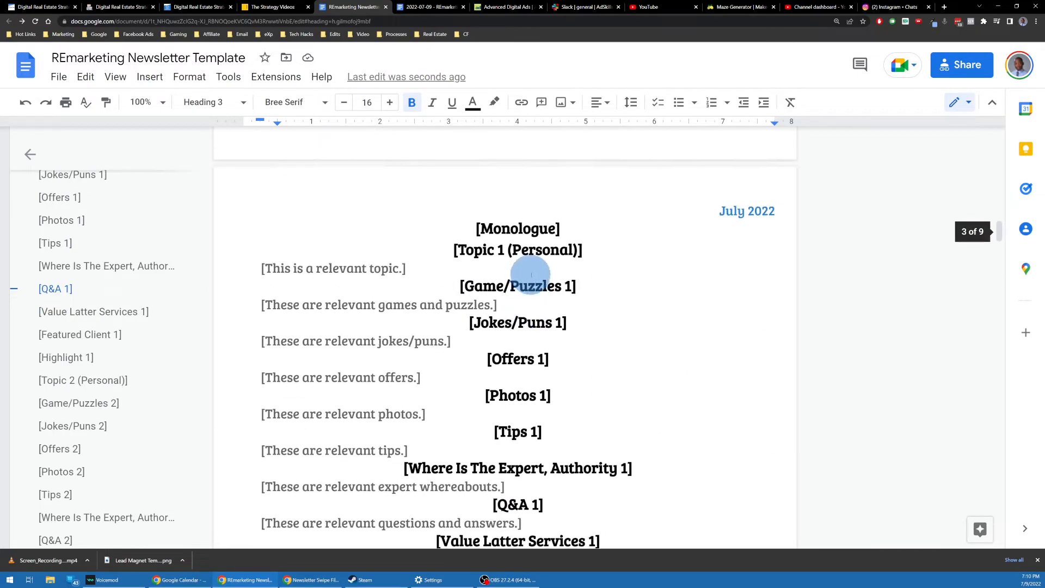
scroll(533, 265, "down", 8)
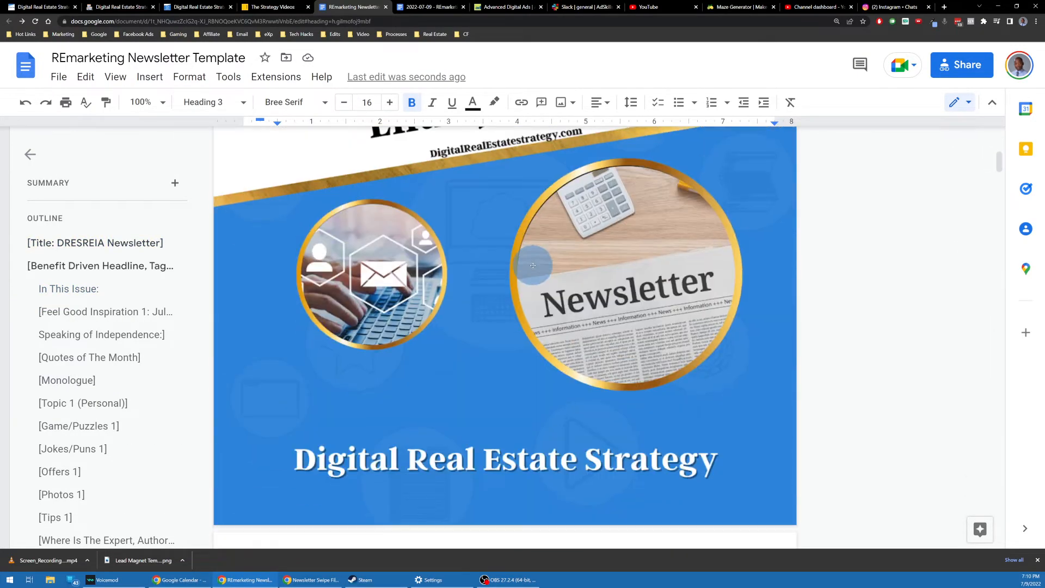
scroll(525, 240, "up", 1)
scroll(520, 216, "down", 2)
scroll(520, 216, "down", 9)
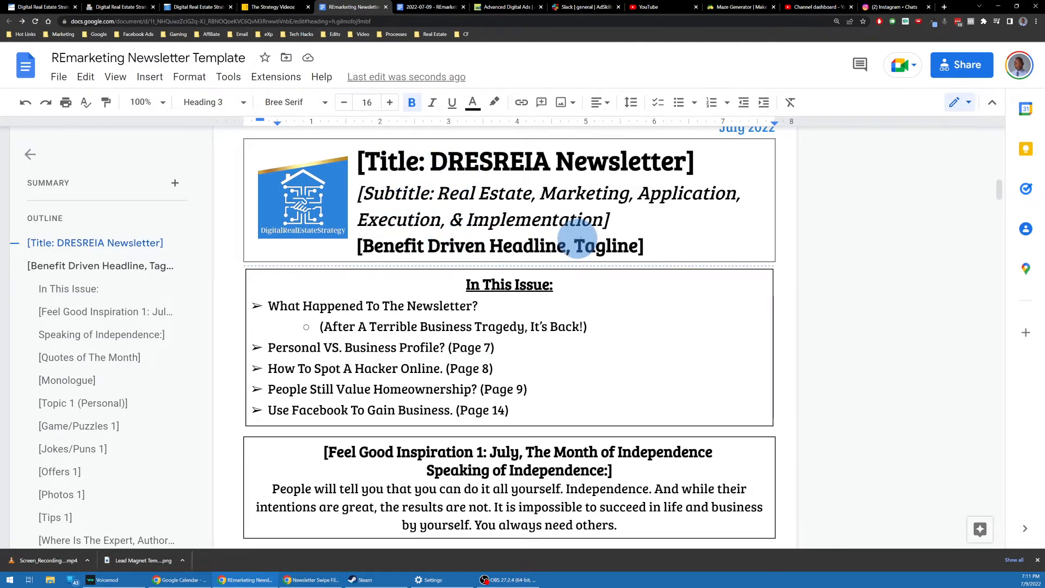
scroll(543, 243, "down", 3)
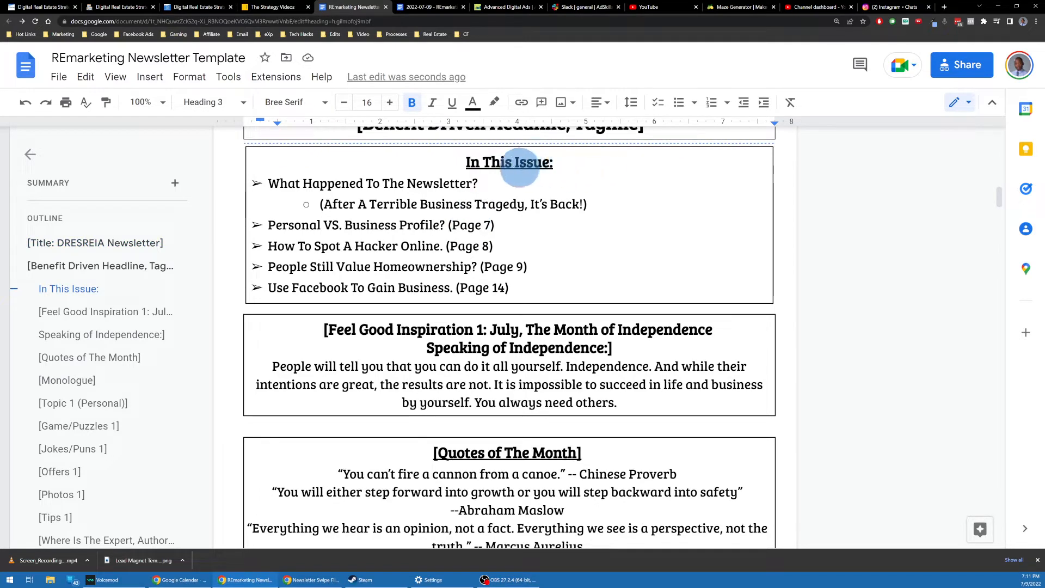
double_click(504, 329)
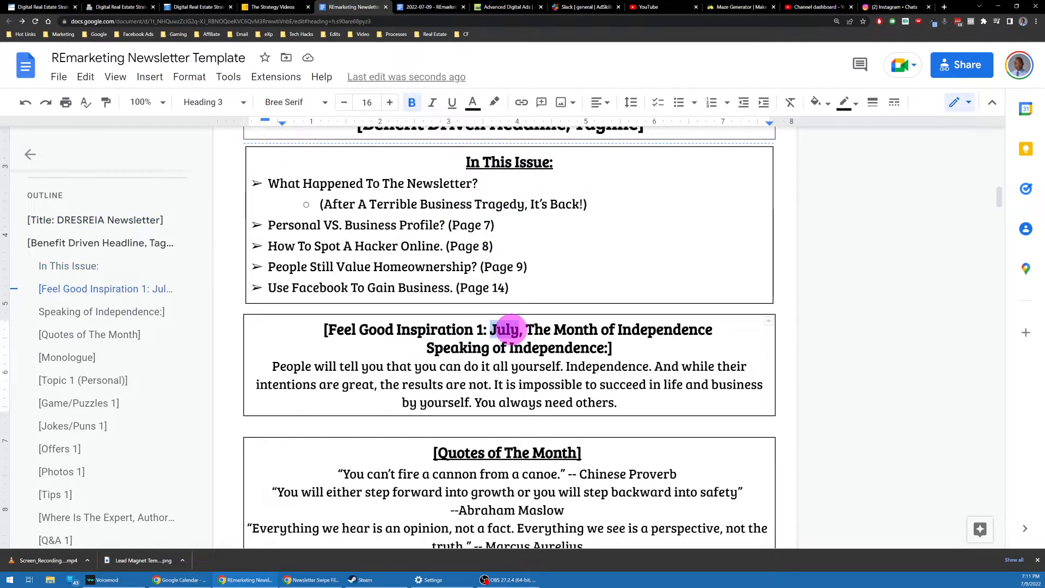
scroll(511, 330, "down", 2)
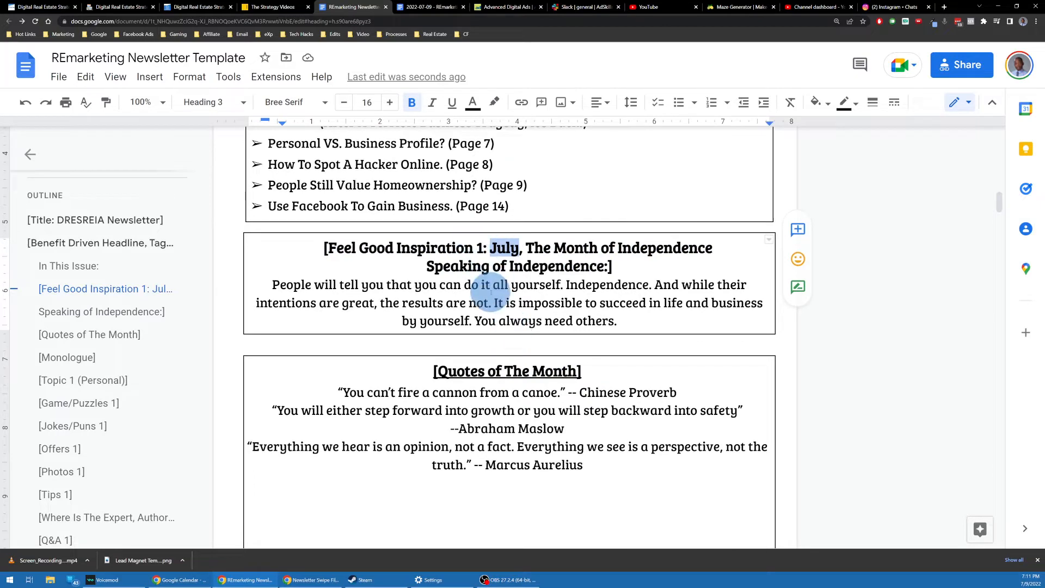
scroll(498, 348, "down", 3)
left_click(512, 249)
triple_click(512, 248)
scroll(513, 252, "down", 7)
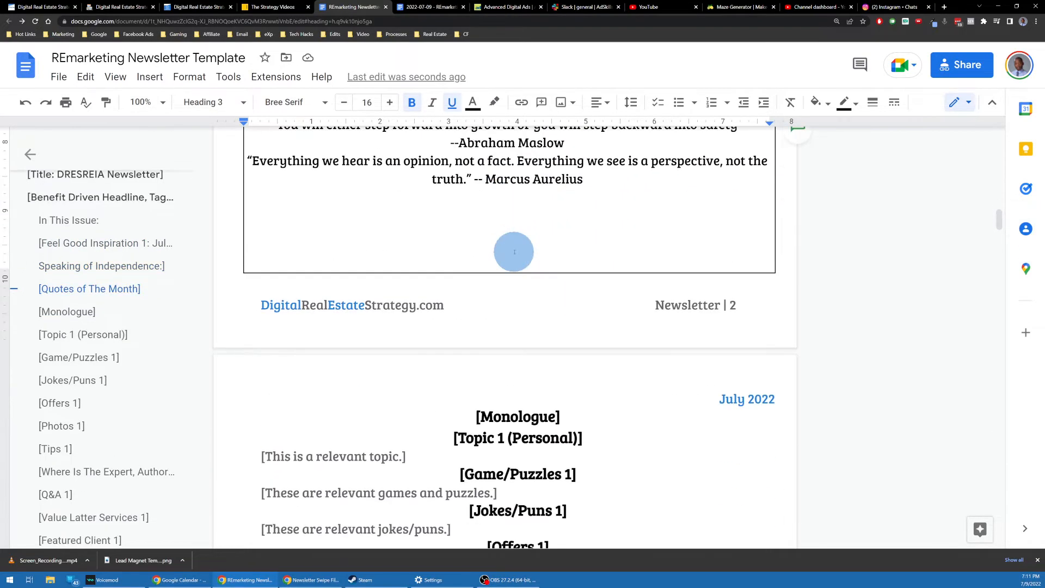
scroll(514, 250, "up", 6)
scroll(522, 244, "up", 1)
left_click(601, 339)
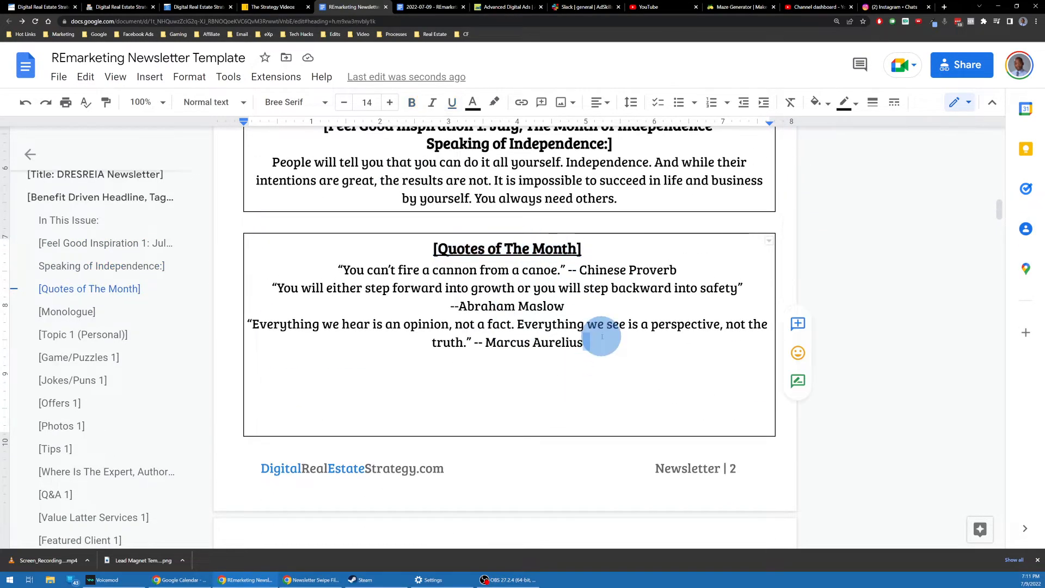
scroll(508, 321, "down", 10)
scroll(542, 180, "up", 1)
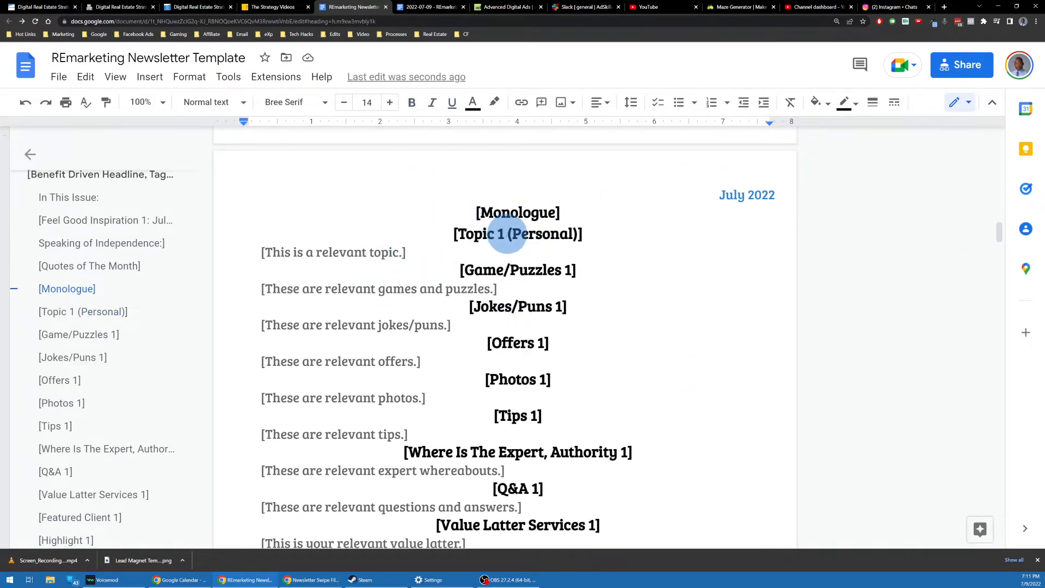
triple_click(508, 234)
scroll(502, 234, "down", 2)
scroll(497, 227, "up", 1)
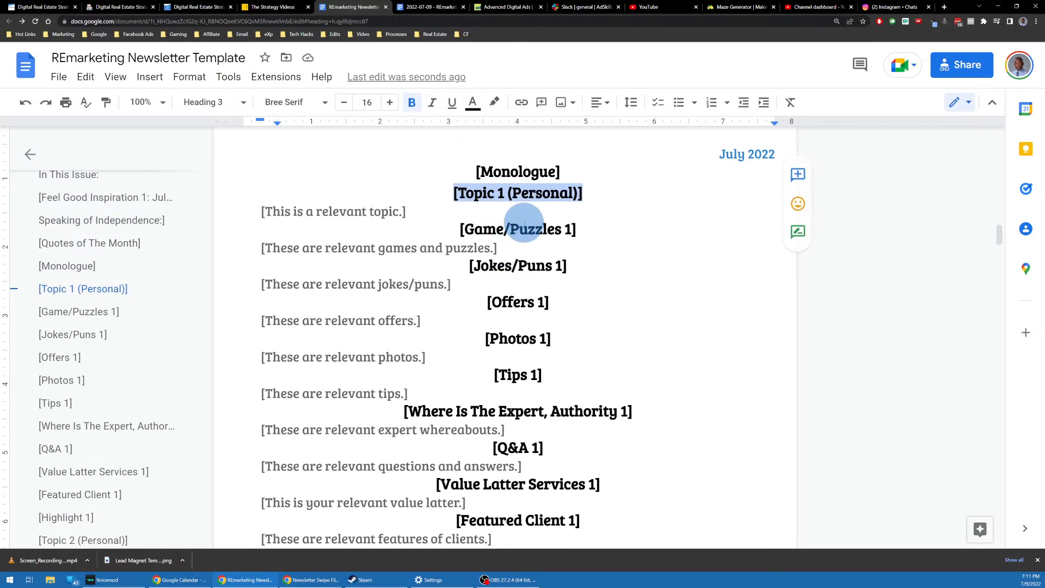
double_click(529, 229)
left_click(512, 266)
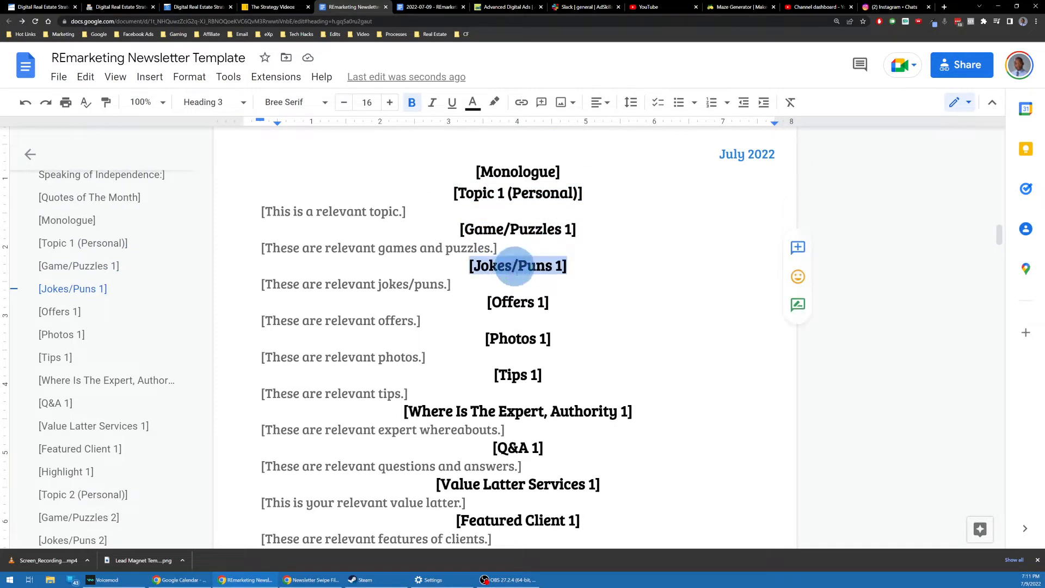
left_click(513, 302)
triple_click(519, 342)
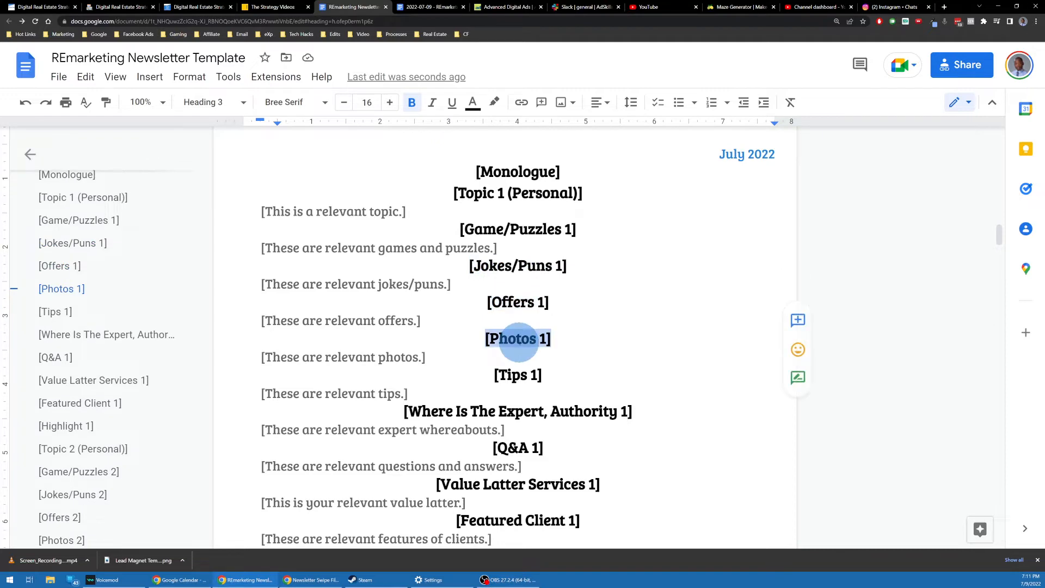
scroll(512, 341, "down", 10)
scroll(505, 338, "down", 4)
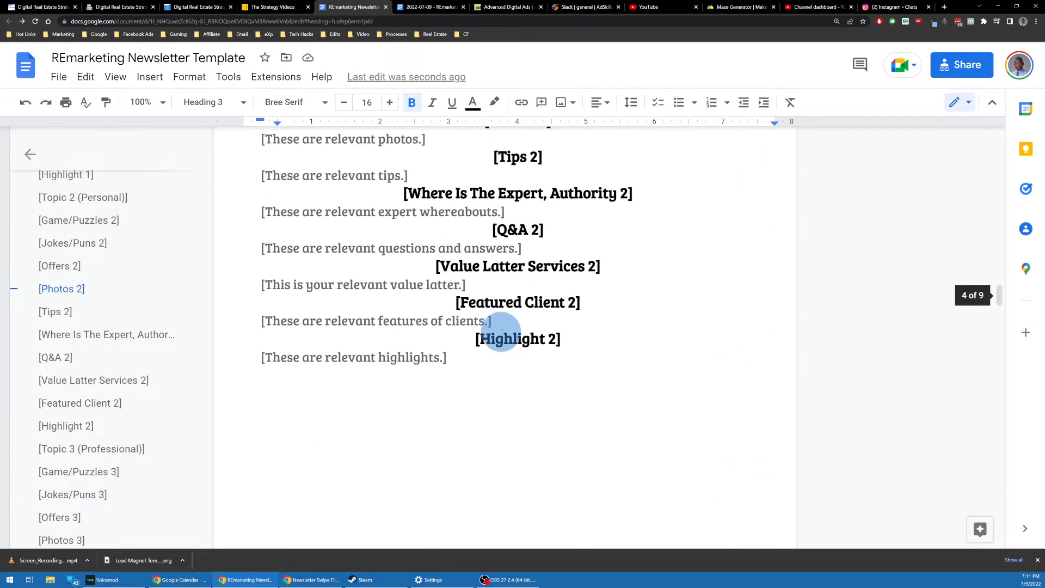
scroll(504, 330, "up", 4)
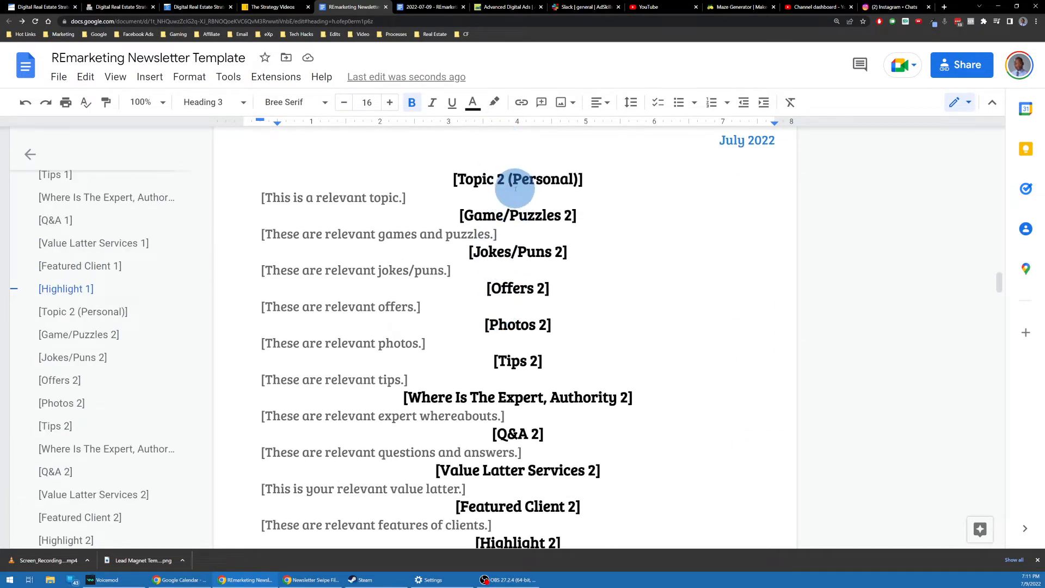
double_click(516, 185)
scroll(490, 196, "down", 10)
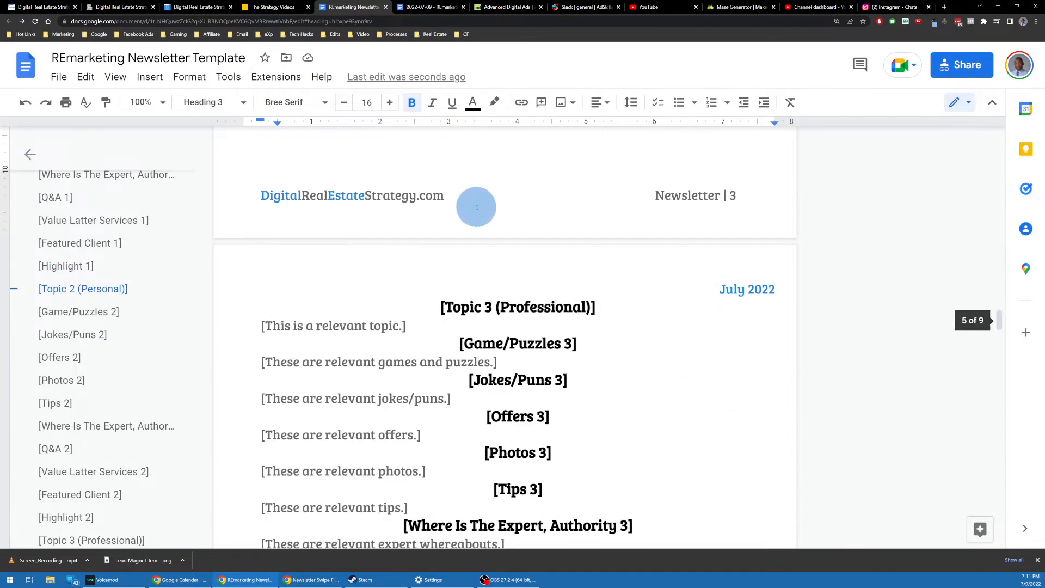
scroll(480, 198, "up", 1)
scroll(495, 209, "up", 2)
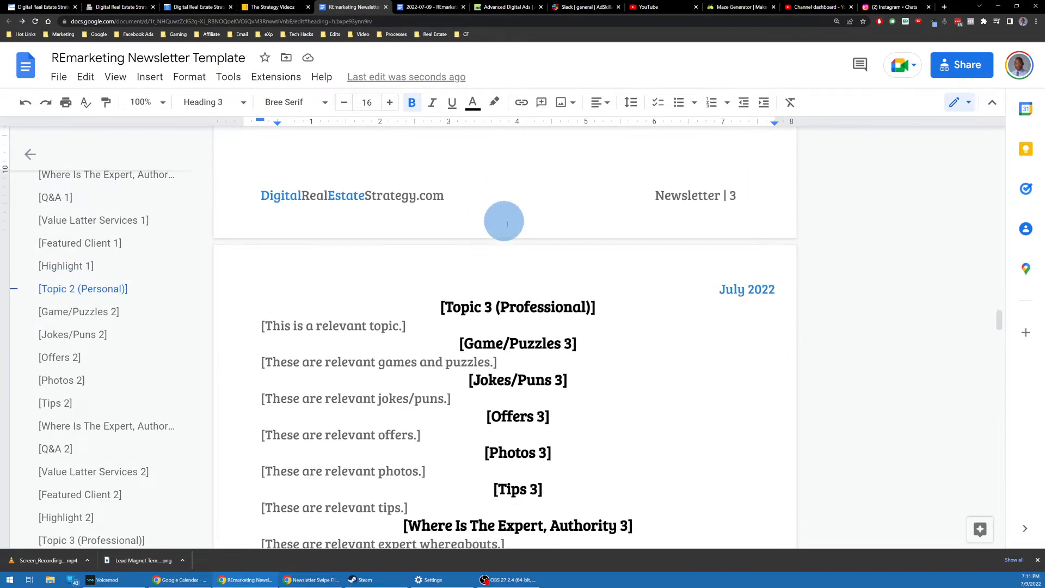
double_click(540, 307)
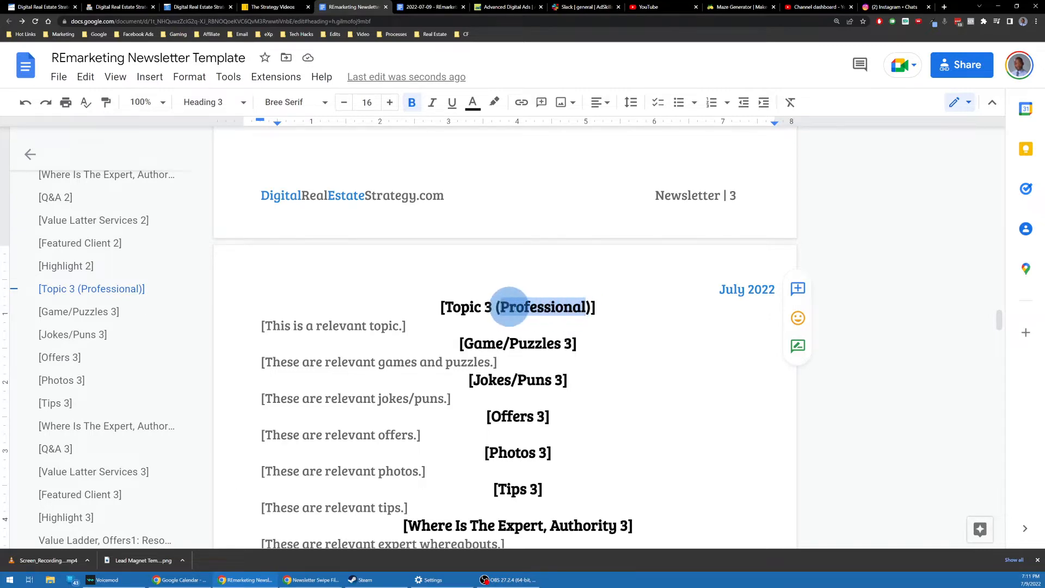
scroll(510, 306, "down", 1)
scroll(533, 267, "up", 5)
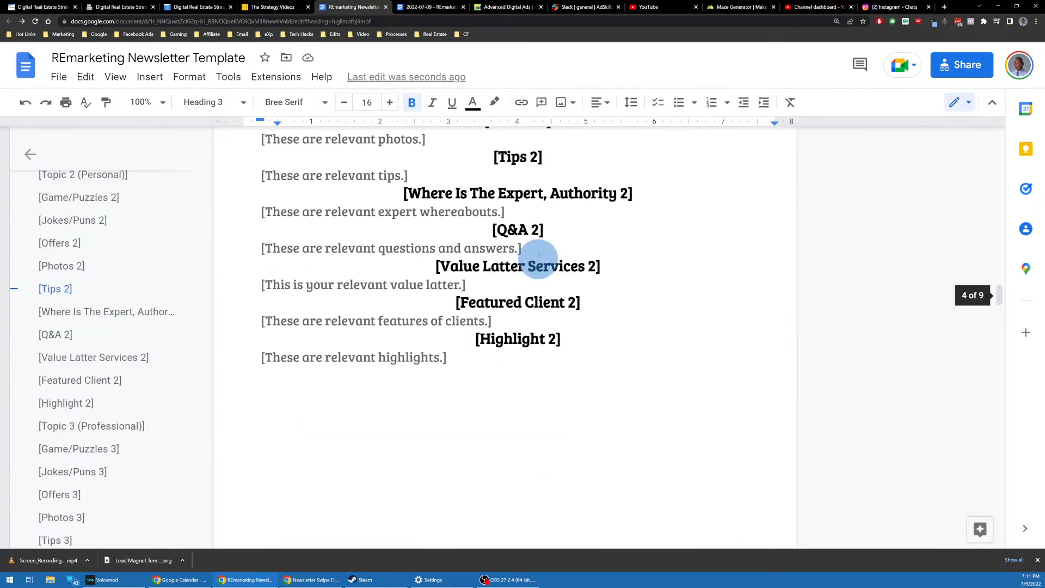
scroll(536, 259, "down", 4)
scroll(526, 267, "down", 6)
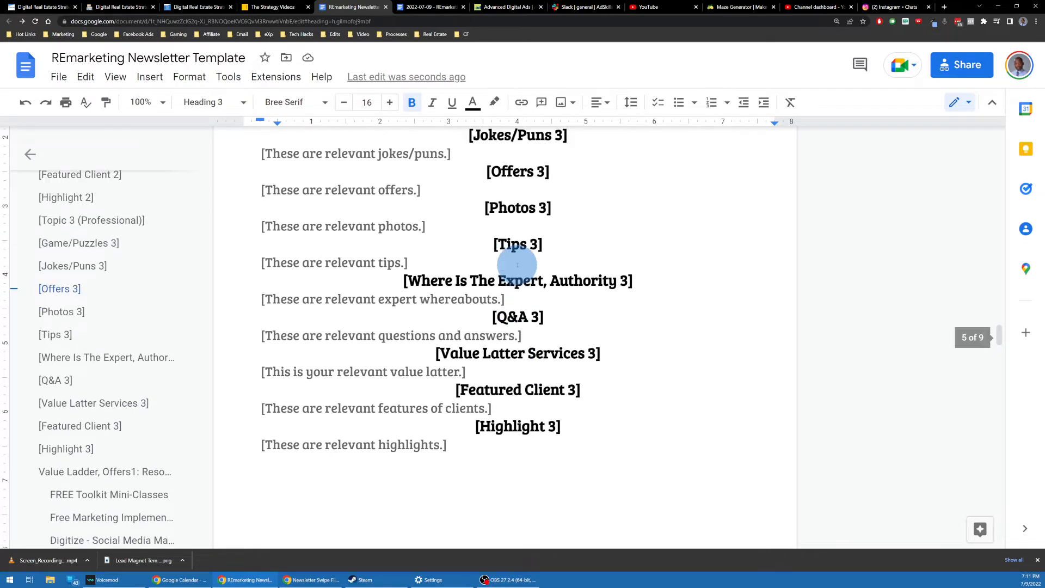
scroll(518, 265, "up", 3)
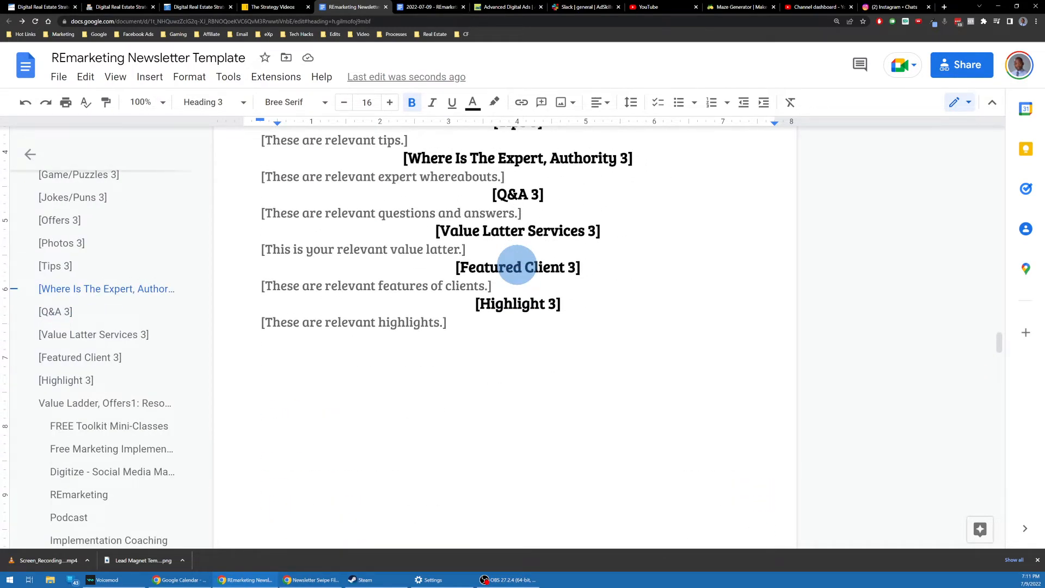
scroll(517, 265, "down", 9)
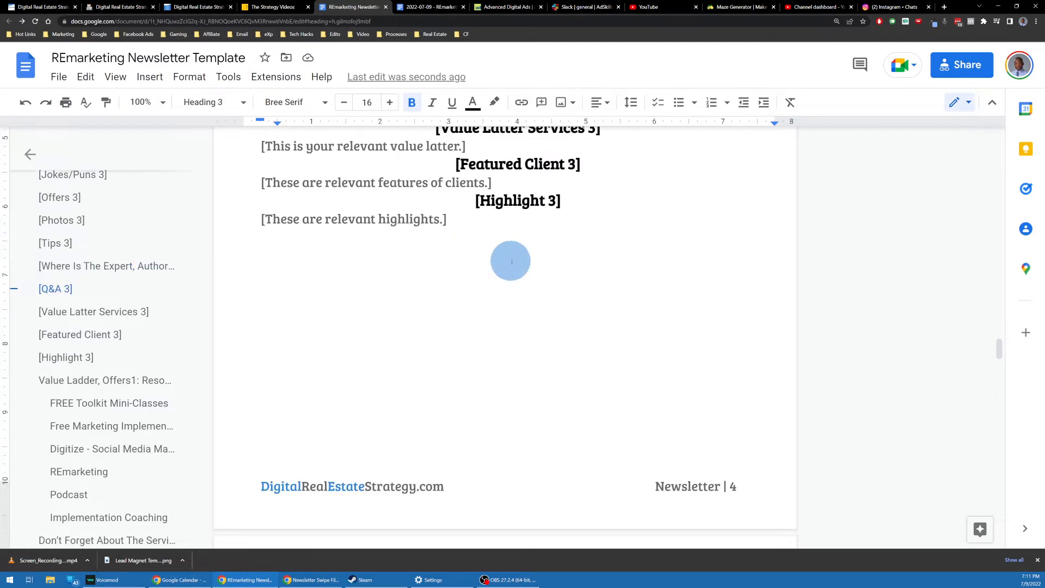
scroll(524, 270, "up", 2)
scroll(517, 265, "up", 1)
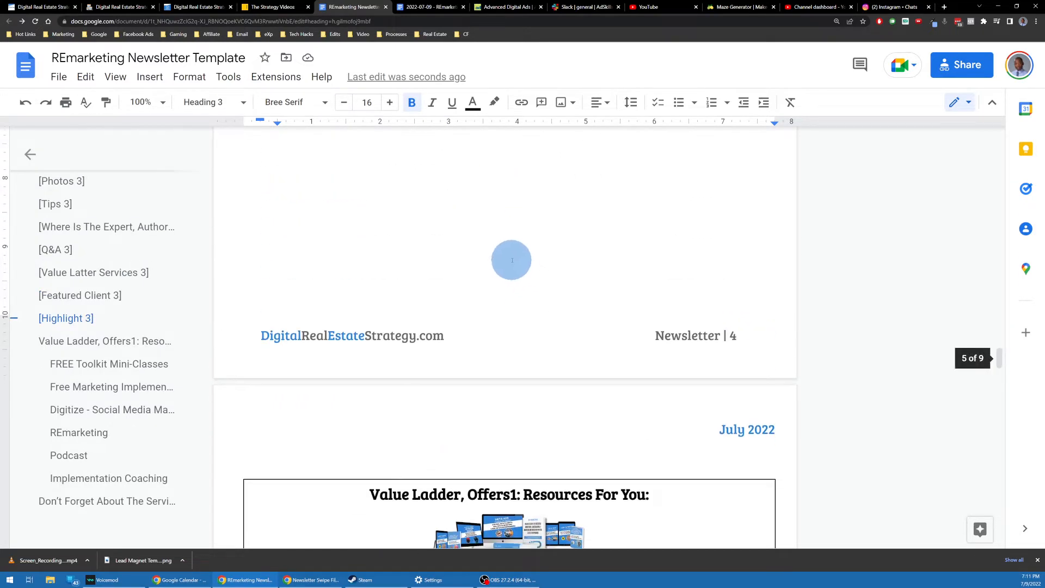
Step: Insert a space so the Value Ladder heading reads 'Offers 1'
scroll(515, 253, "down", 12)
scroll(517, 248, "up", 3)
scroll(517, 248, "up", 2)
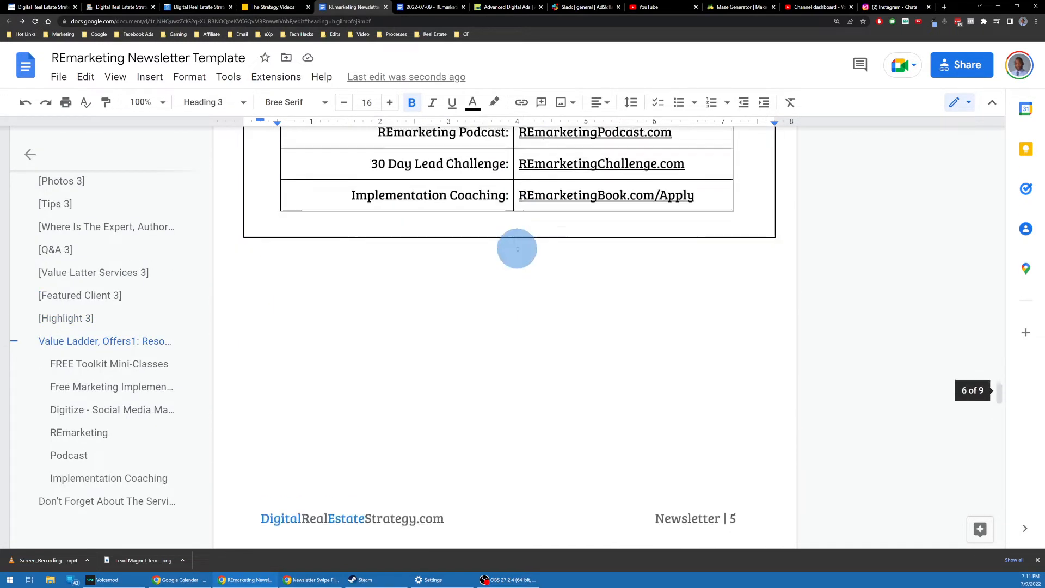
scroll(517, 249, "down", 2)
scroll(517, 249, "up", 9)
scroll(517, 248, "up", 1)
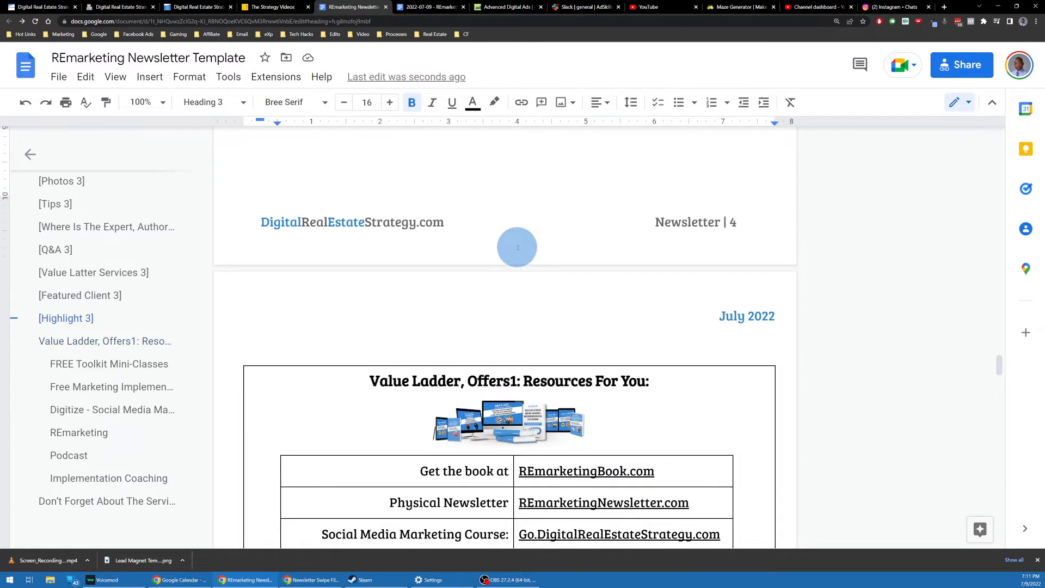
scroll(467, 233, "down", 3)
scroll(392, 203, "up", 1)
scroll(529, 237, "down", 2)
scroll(426, 216, "up", 2)
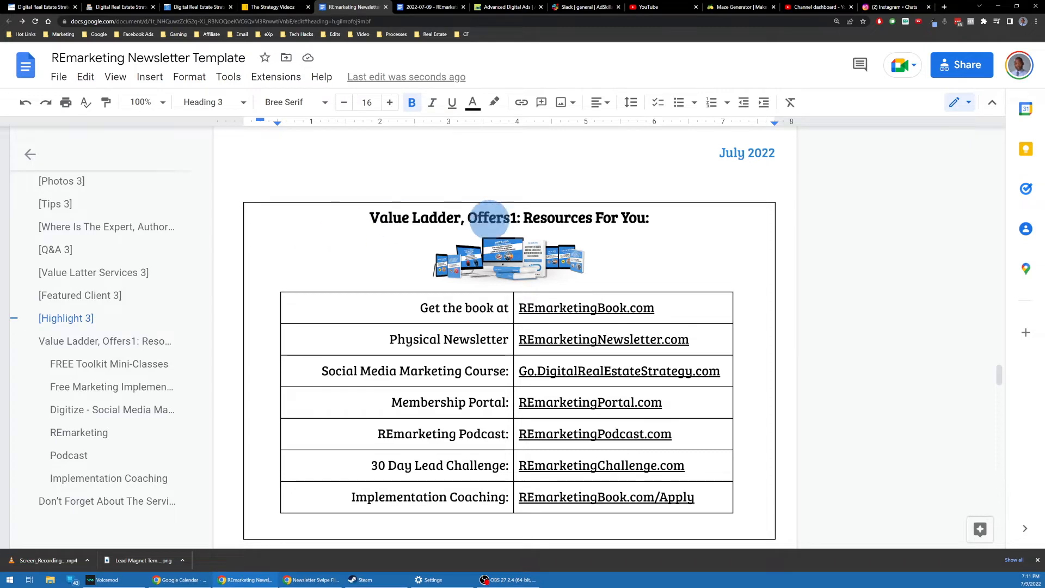
left_click(510, 218)
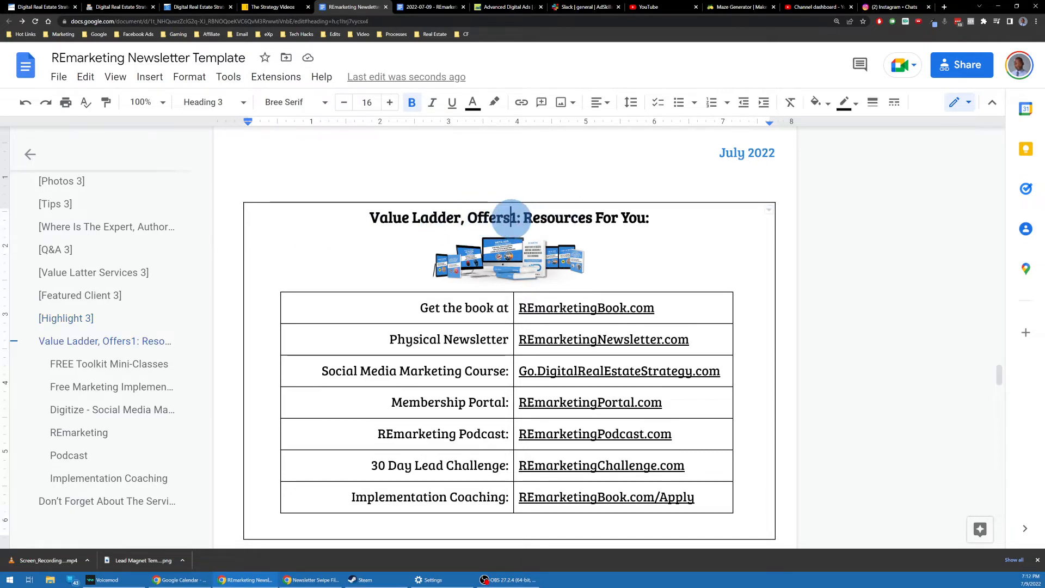
scroll(531, 231, "down", 1)
scroll(533, 234, "up", 1)
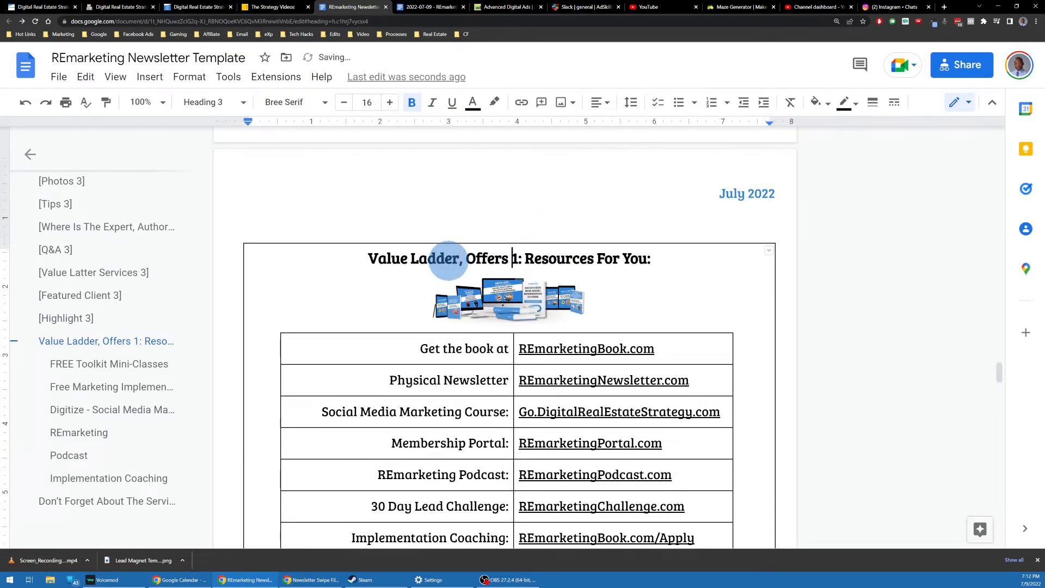
scroll(439, 252, "down", 2)
scroll(439, 269, "up", 1)
scroll(462, 245, "down", 1)
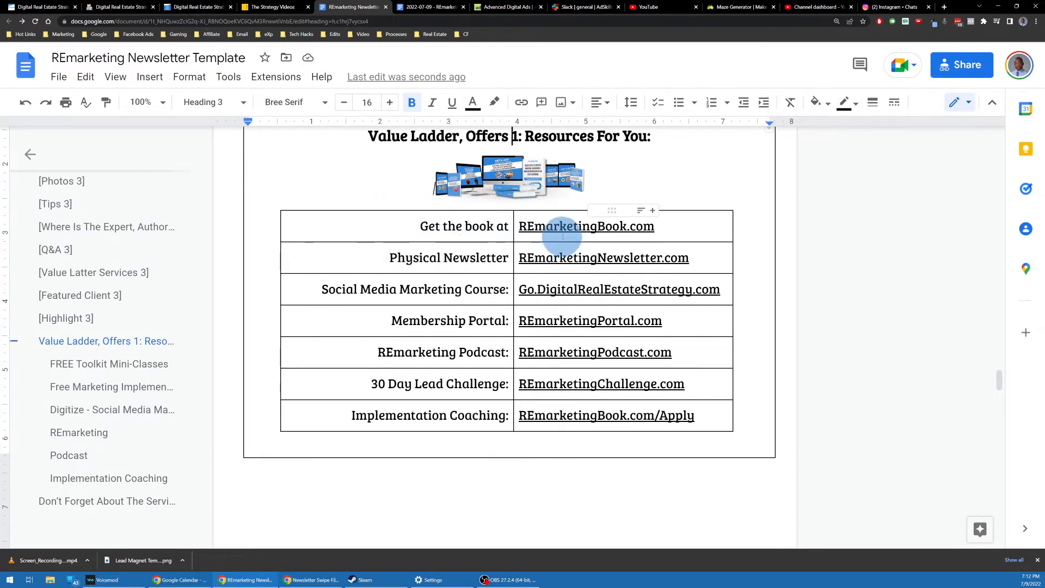
Step: Turn the table's column of resource links, from REmarketingBook.com down, blue
left_click(518, 226)
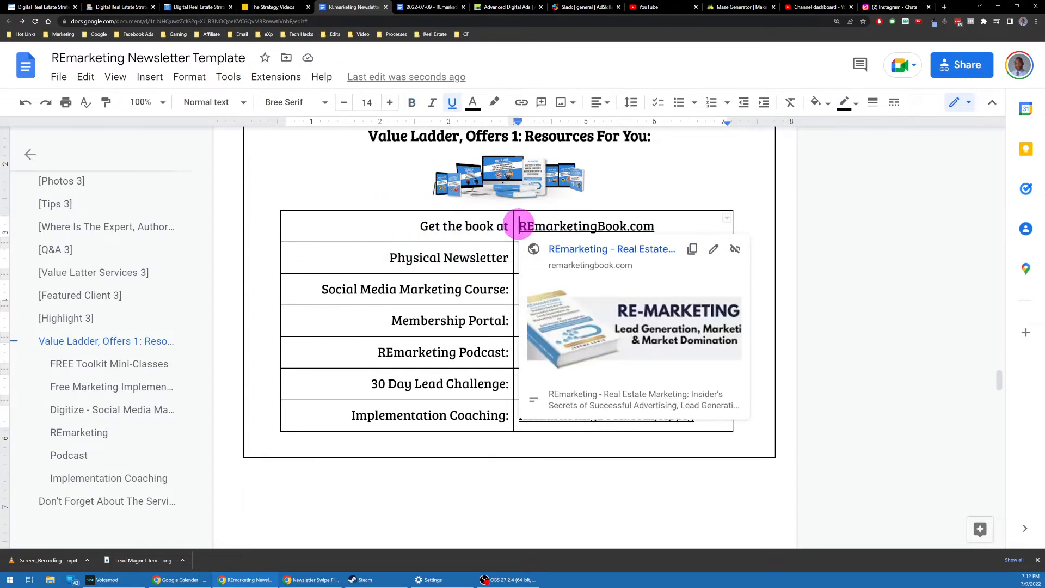
left_click_drag(519, 226, 707, 412)
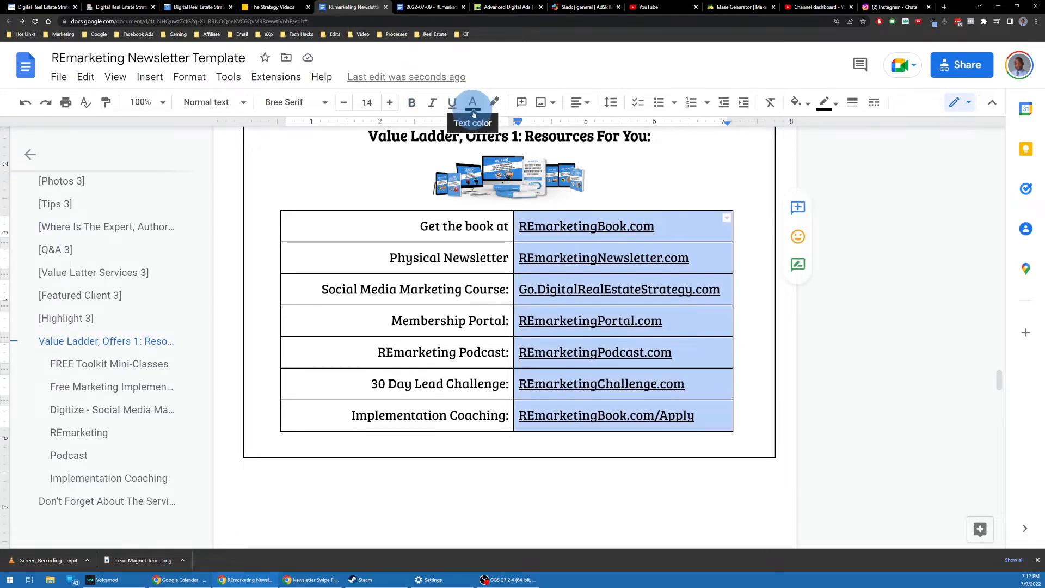
right_click(600, 289)
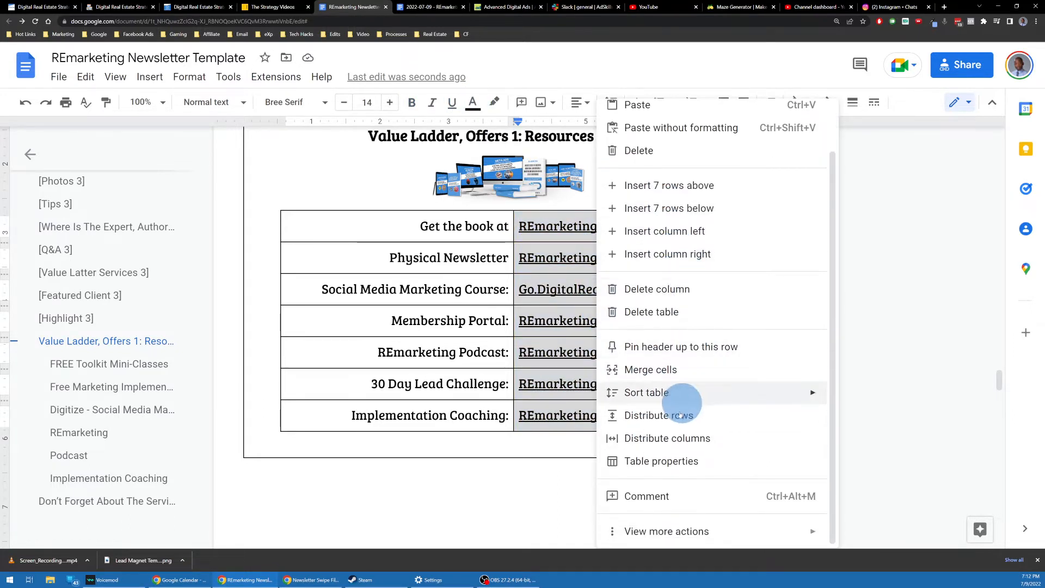
scroll(676, 327, "up", 2)
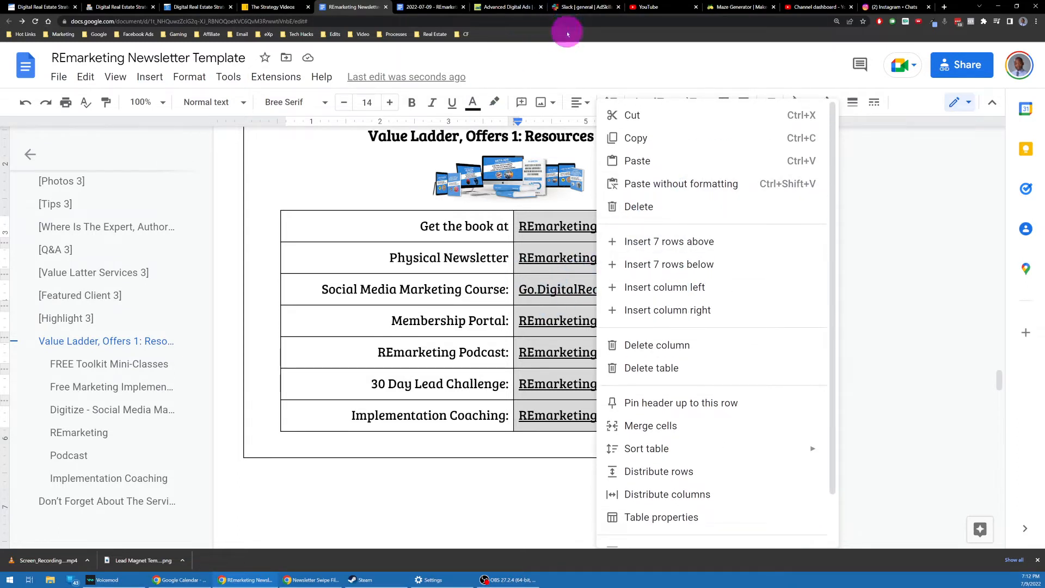
left_click(616, 58)
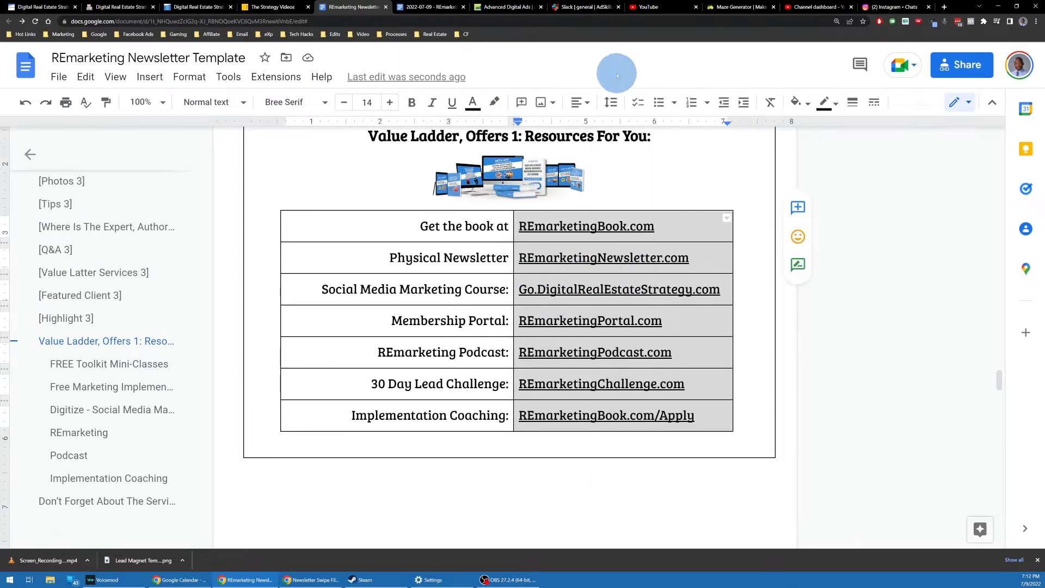
key("ctrl+z")
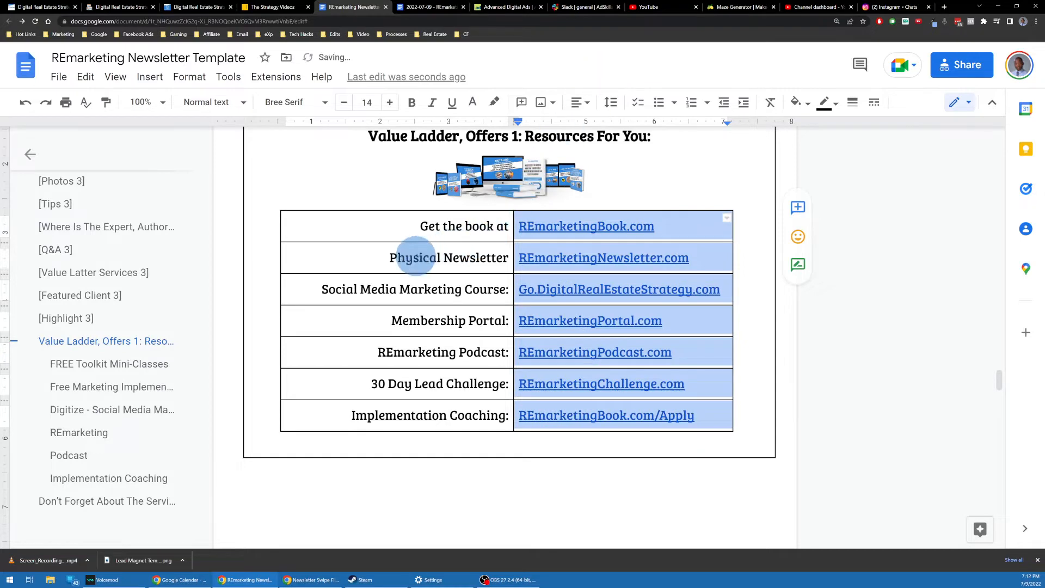
left_click(416, 257)
Step: Review the resource table and select a word in its link labels
scroll(626, 198, "down", 2)
scroll(408, 257, "up", 4)
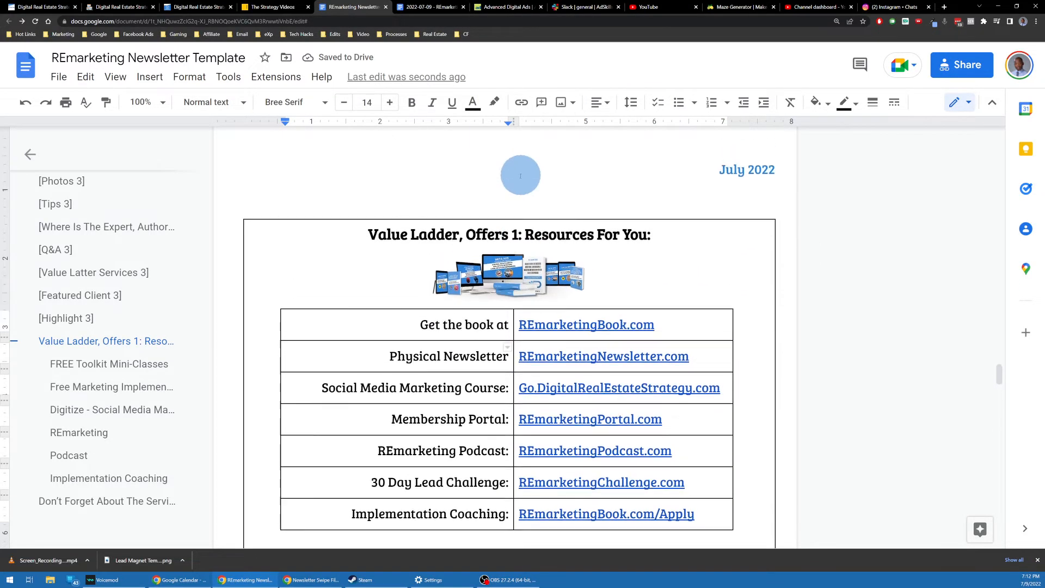
scroll(566, 269, "up", 1)
scroll(416, 264, "down", 3)
scroll(413, 215, "down", 1)
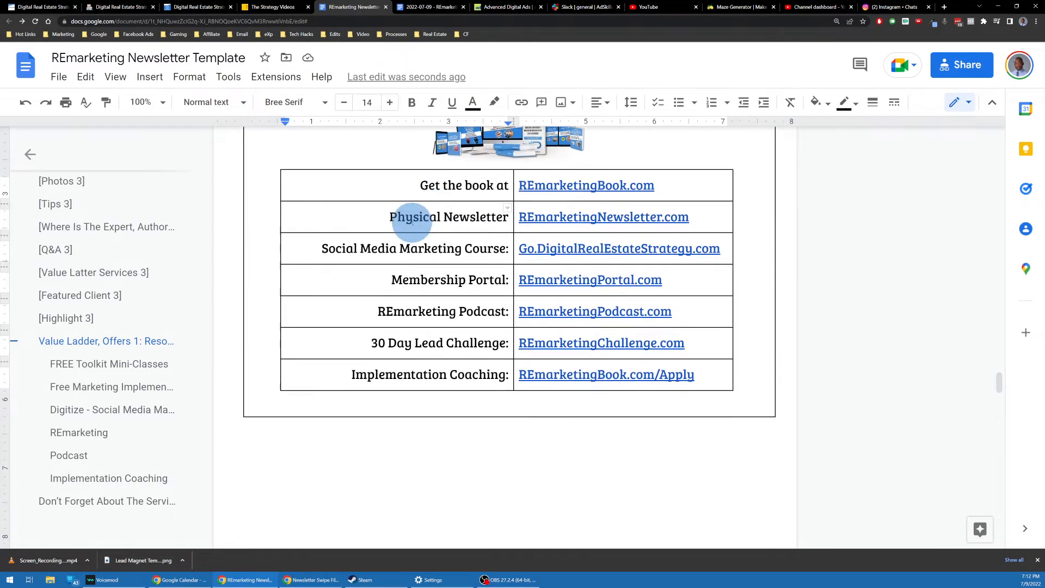
scroll(412, 220, "up", 2)
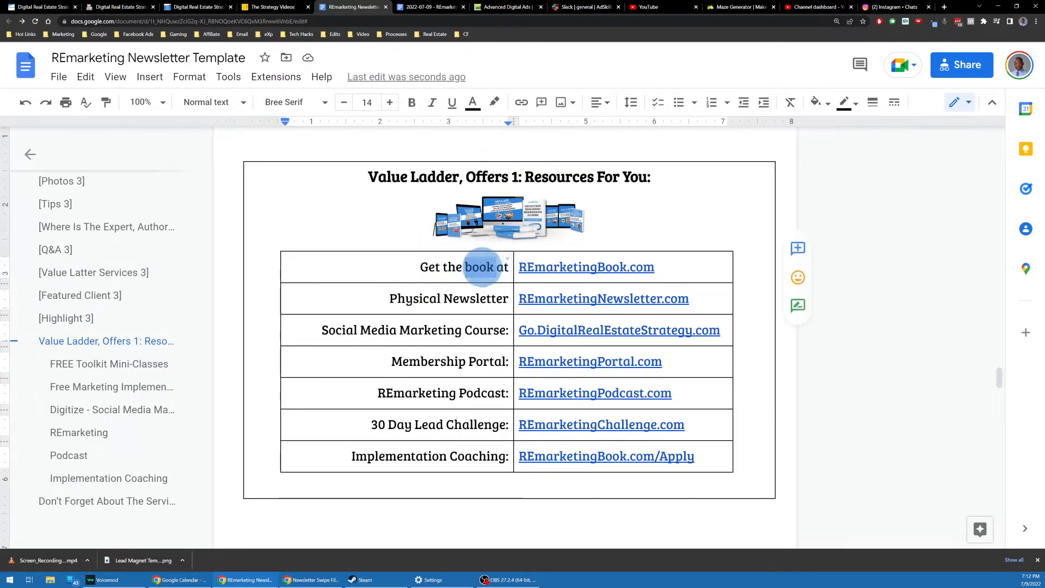
double_click(472, 329)
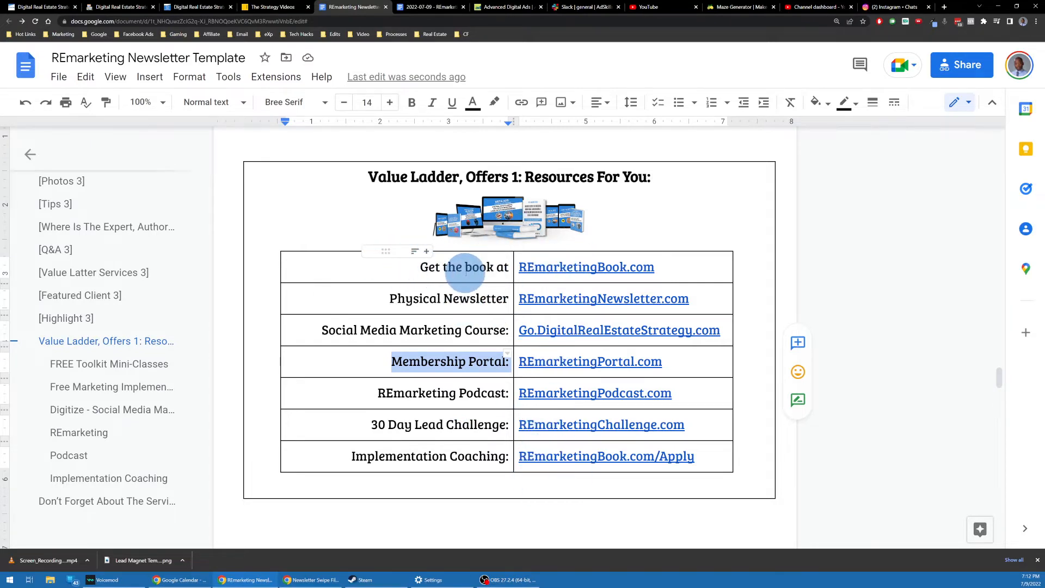
scroll(490, 322, "down", 3)
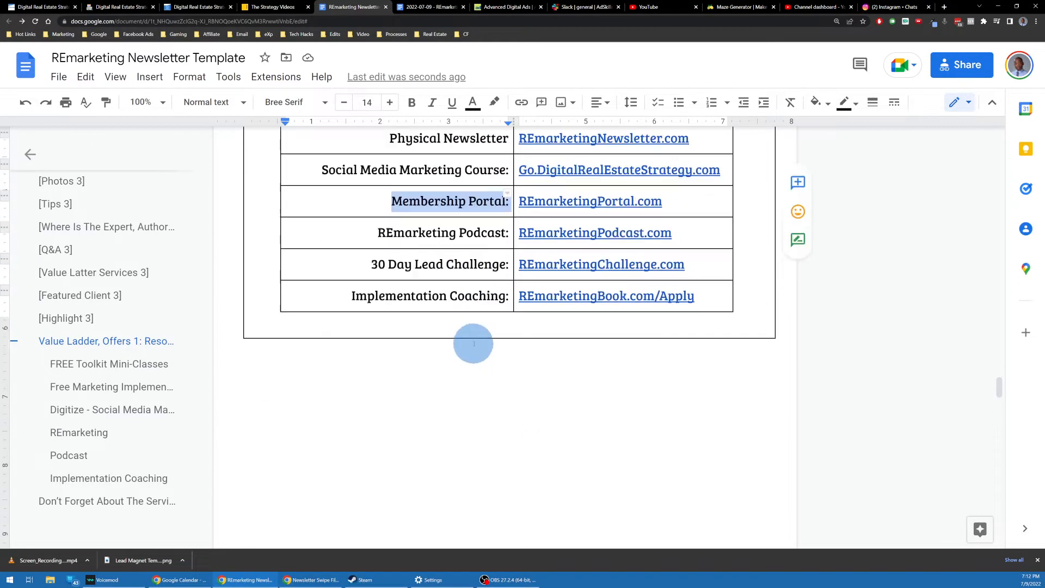
scroll(474, 343, "up", 3)
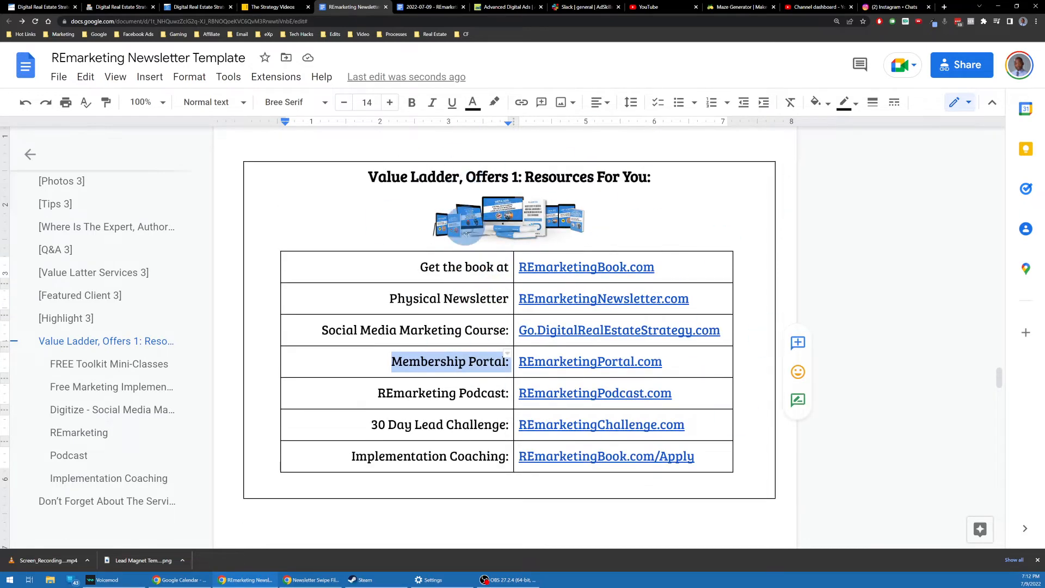
scroll(454, 235, "down", 10)
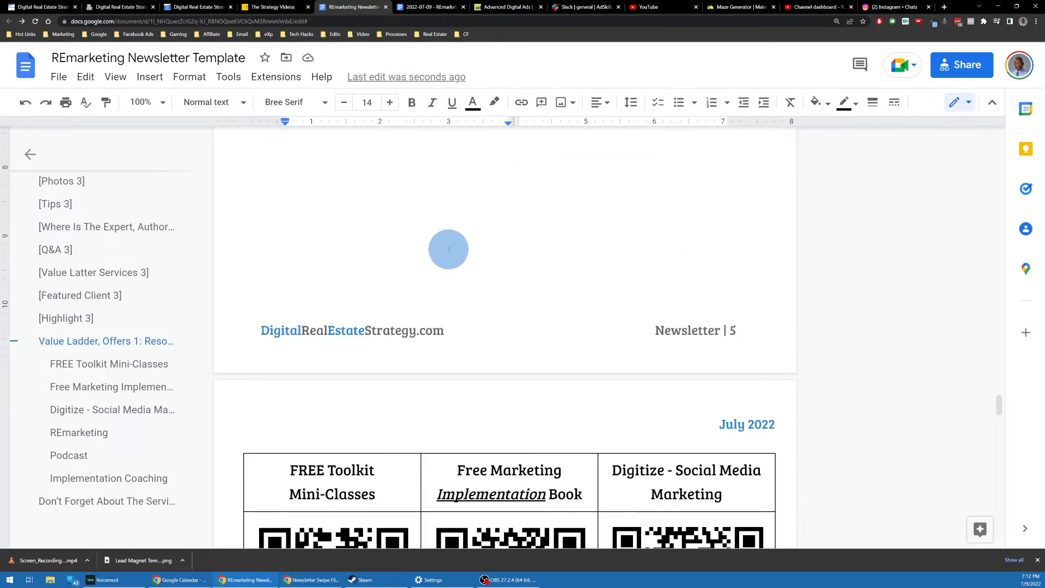
Step: Scroll past the QR-code and price tables to the 'Don't Forget About The Services We Offer' box
scroll(446, 249, "down", 3)
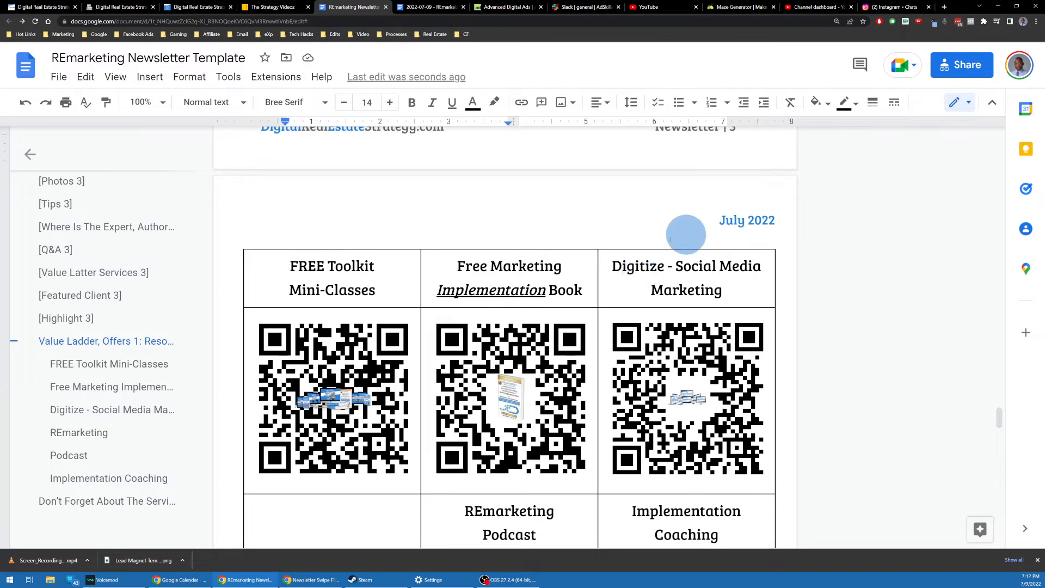
scroll(591, 302, "down", 2)
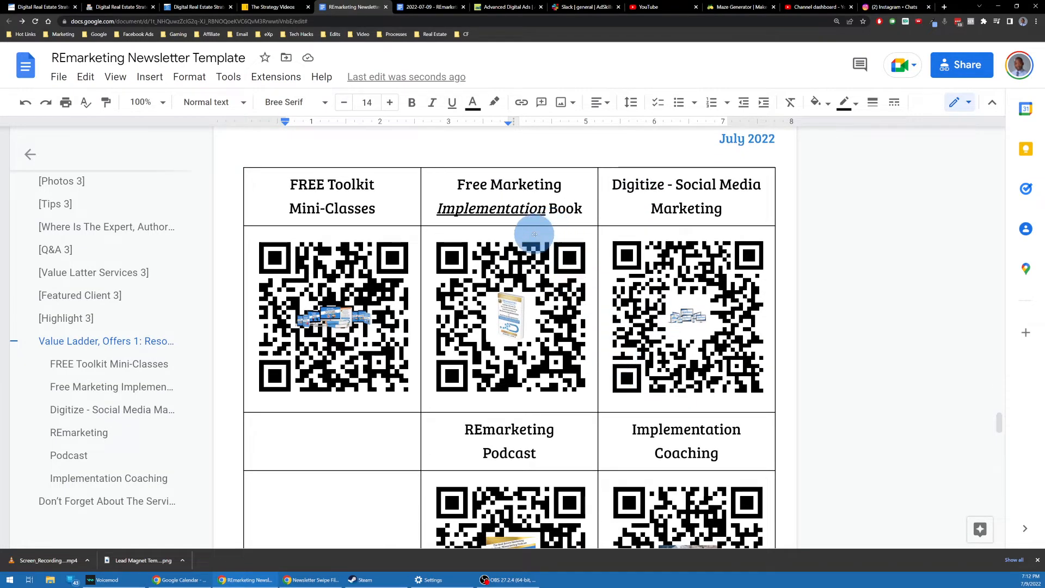
scroll(549, 258, "down", 2)
scroll(541, 273, "up", 2)
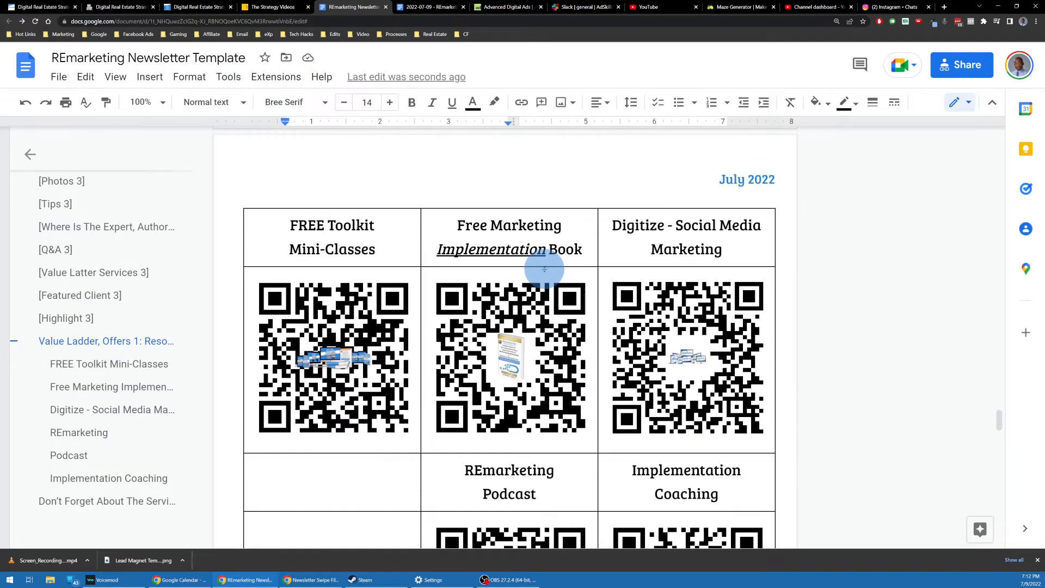
scroll(437, 306, "down", 1)
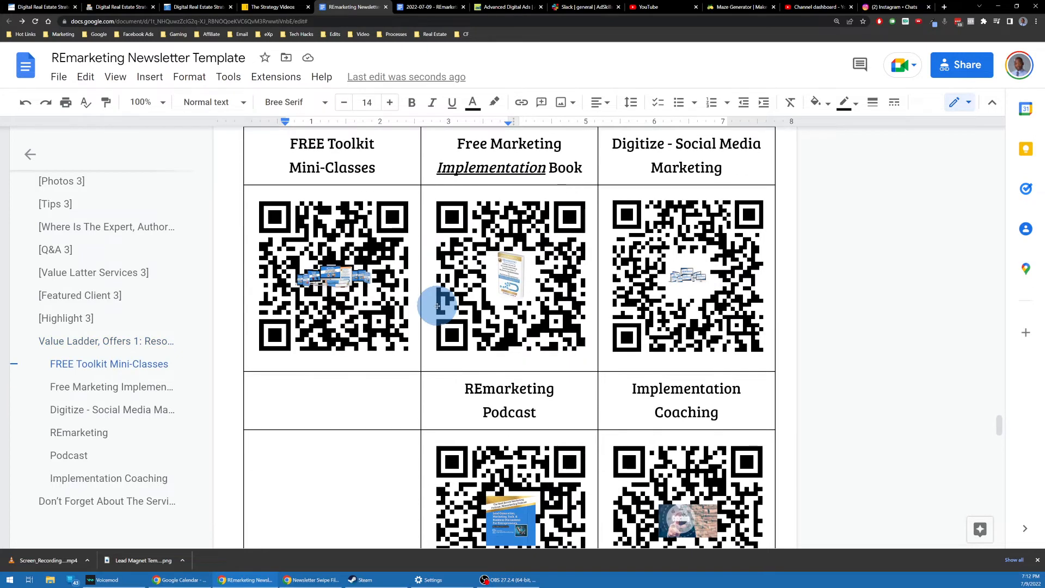
scroll(427, 206, "up", 1)
scroll(621, 268, "up", 6)
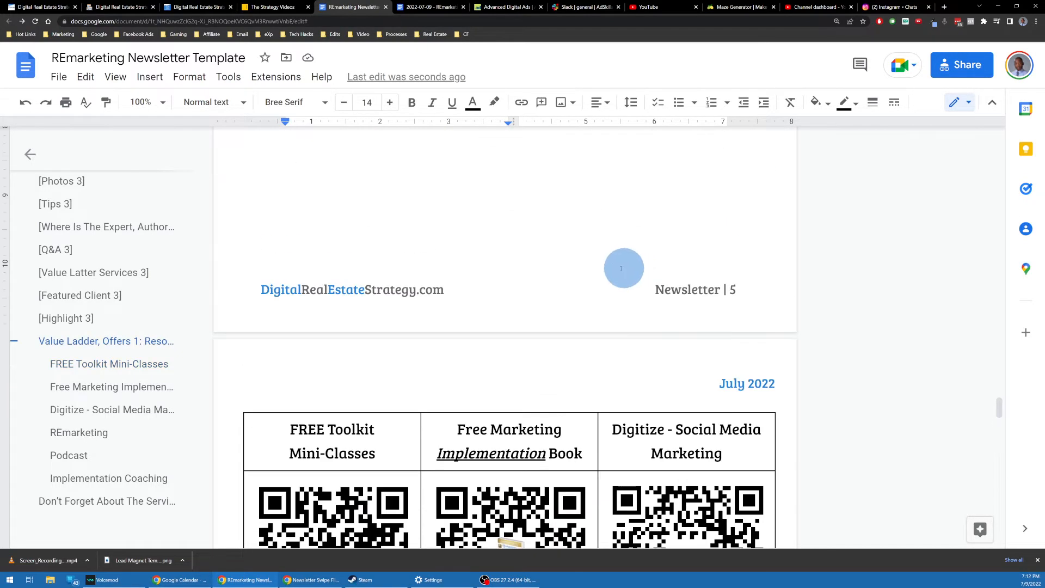
scroll(621, 268, "up", 13)
scroll(473, 344, "down", 8)
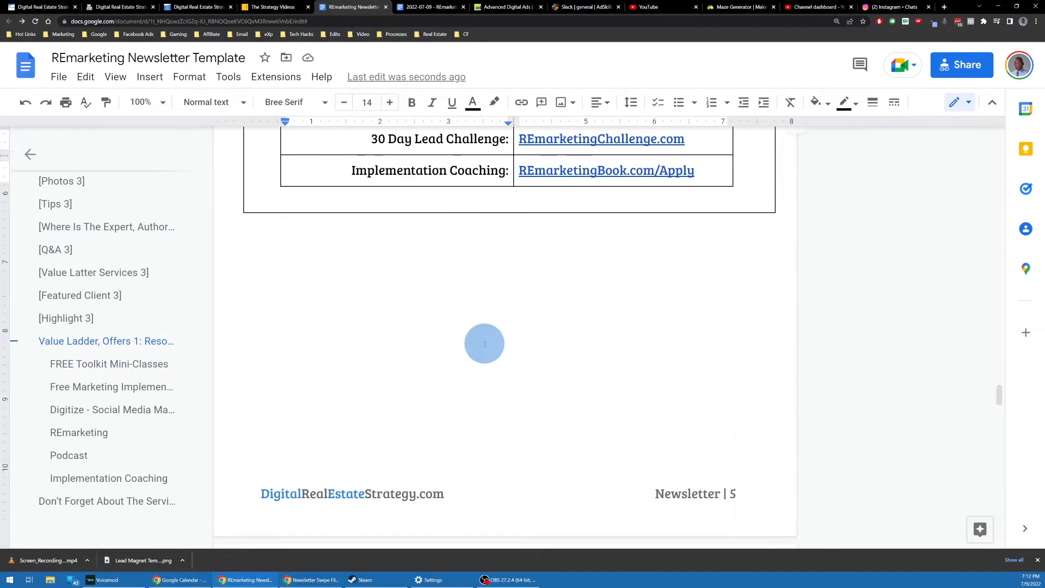
scroll(488, 340, "down", 11)
scroll(537, 327, "up", 1)
scroll(523, 272, "down", 1)
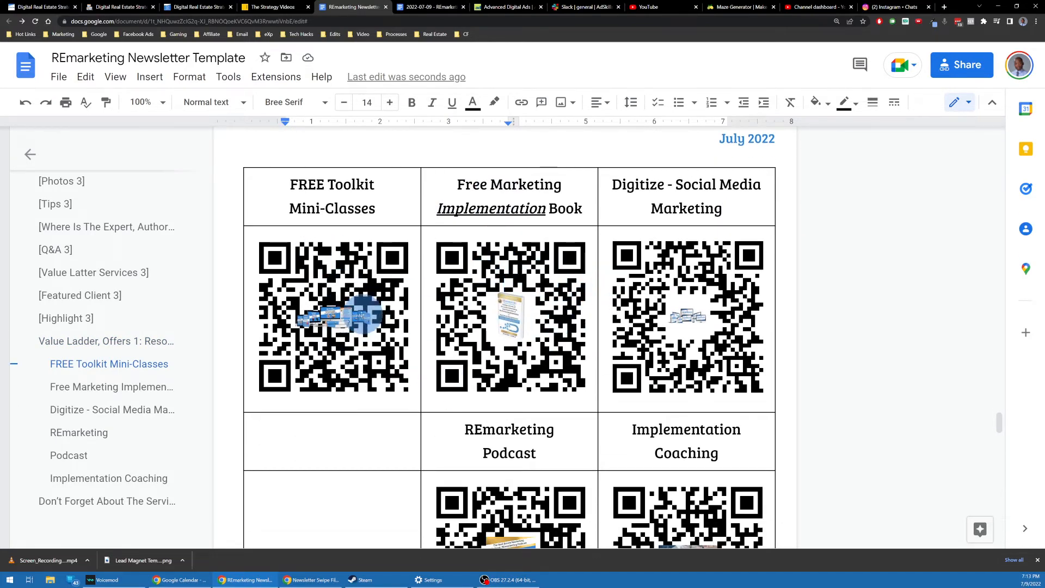
scroll(763, 266, "down", 3)
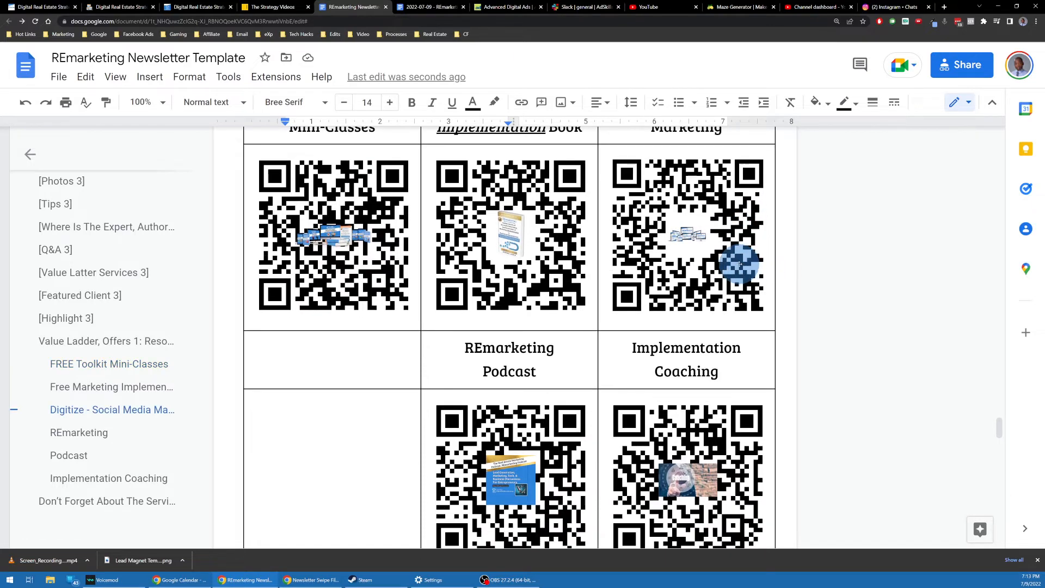
scroll(742, 264, "up", 2)
scroll(705, 268, "down", 2)
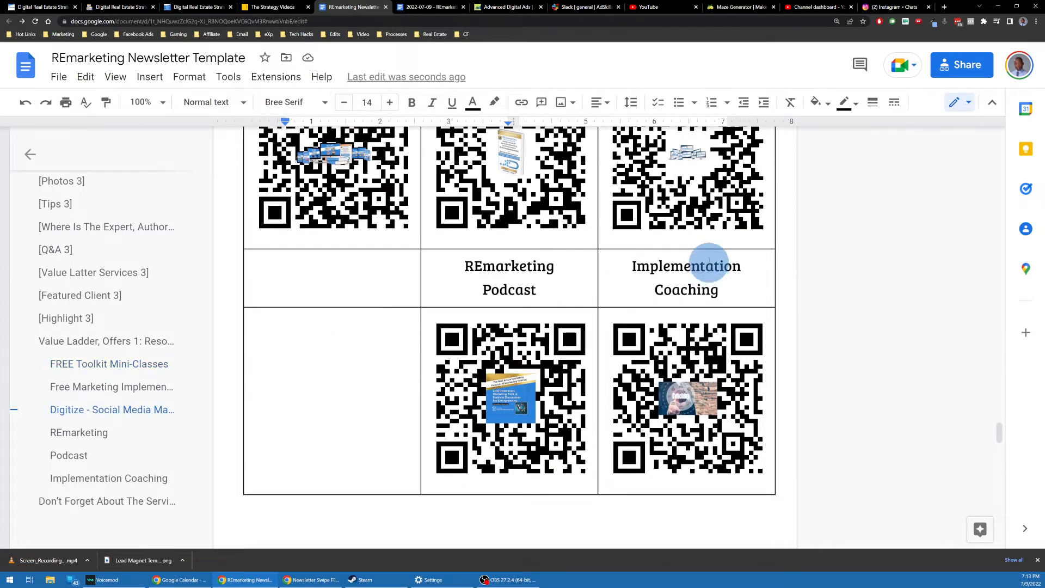
scroll(704, 268, "up", 1)
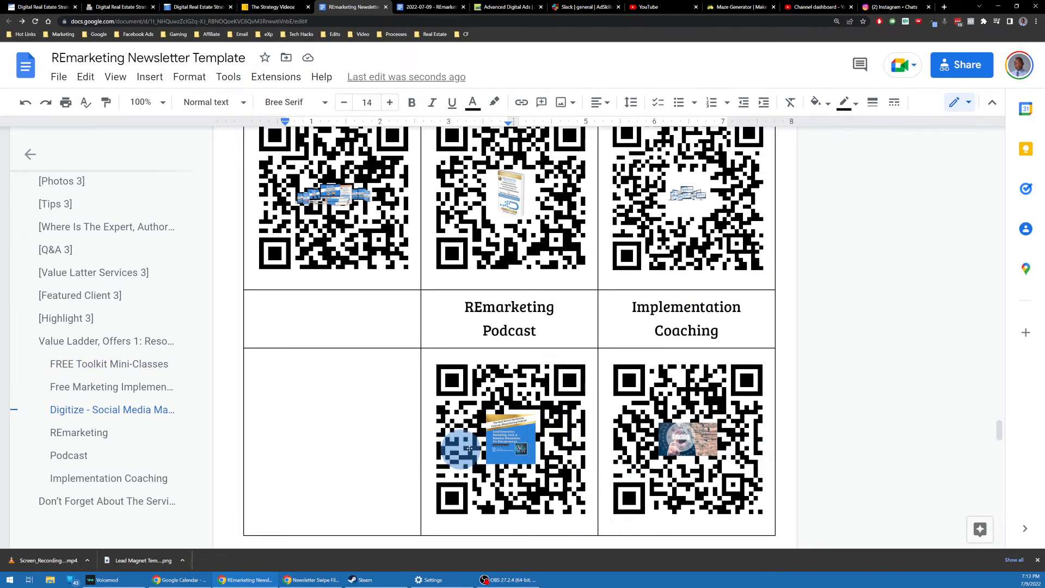
scroll(579, 387, "down", 2)
scroll(509, 295, "down", 15)
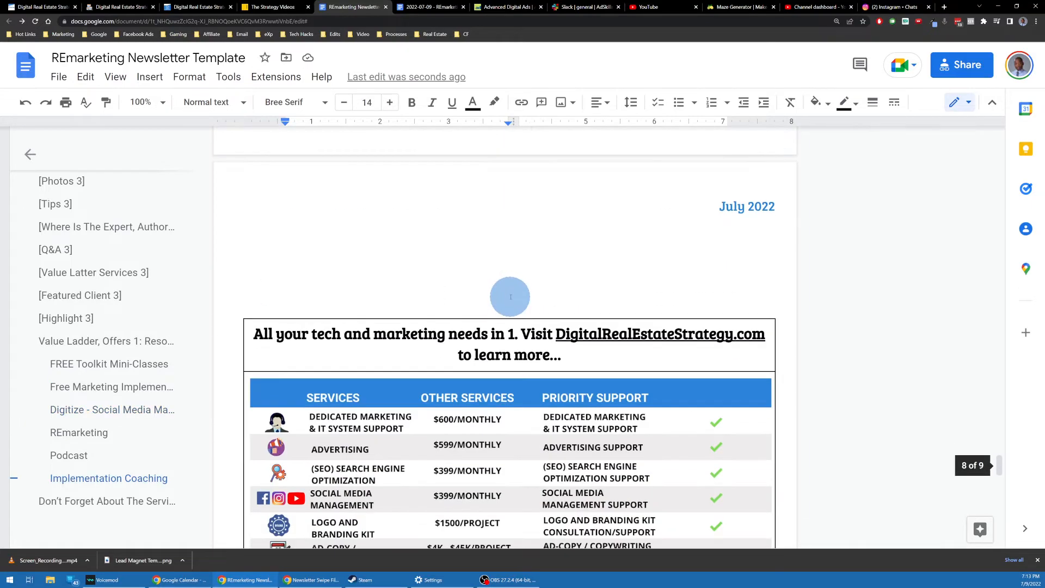
scroll(427, 293, "up", 1)
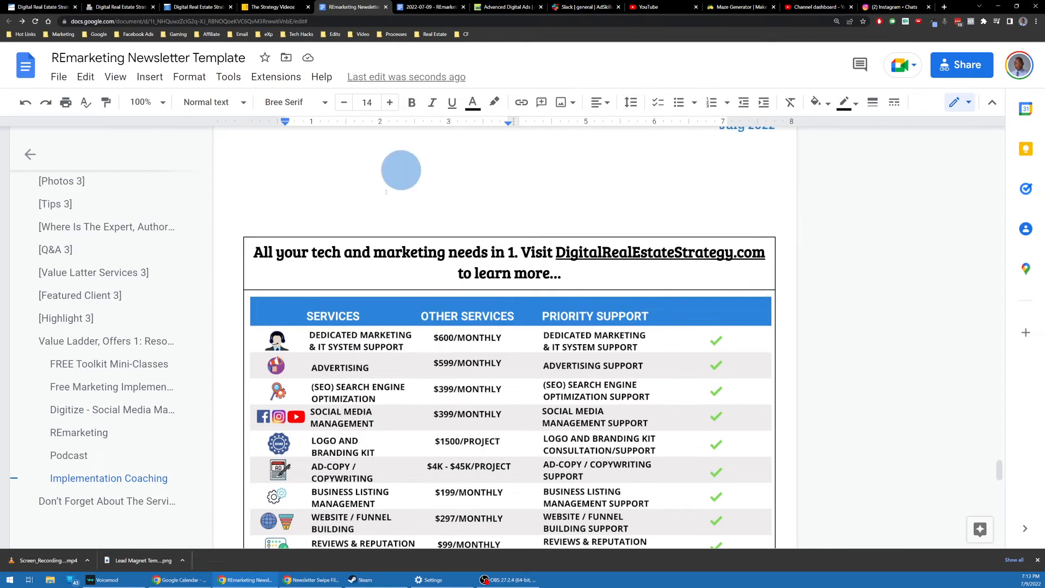
scroll(425, 257, "down", 5)
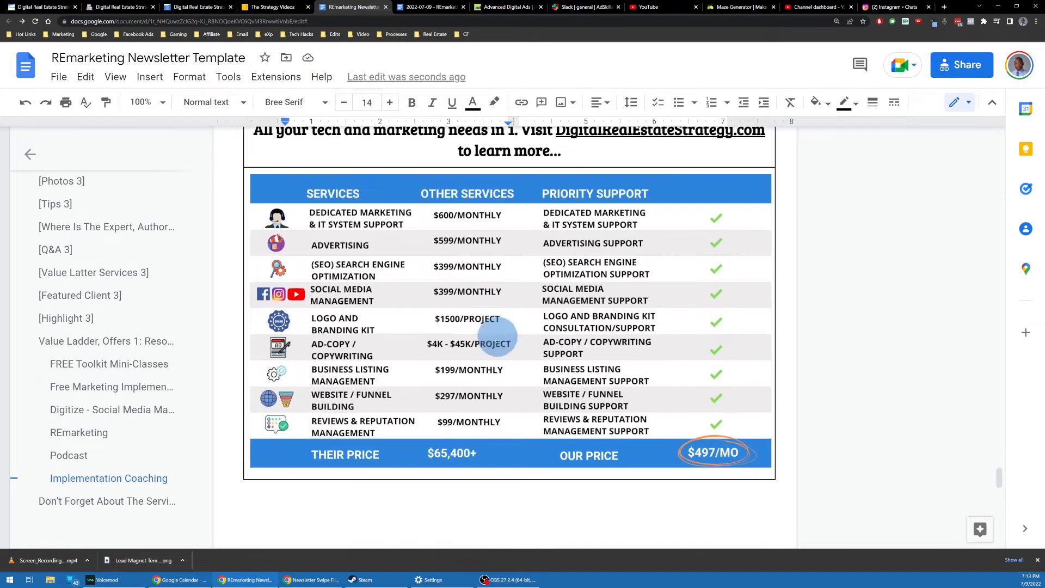
scroll(587, 344, "up", 2)
scroll(546, 290, "down", 12)
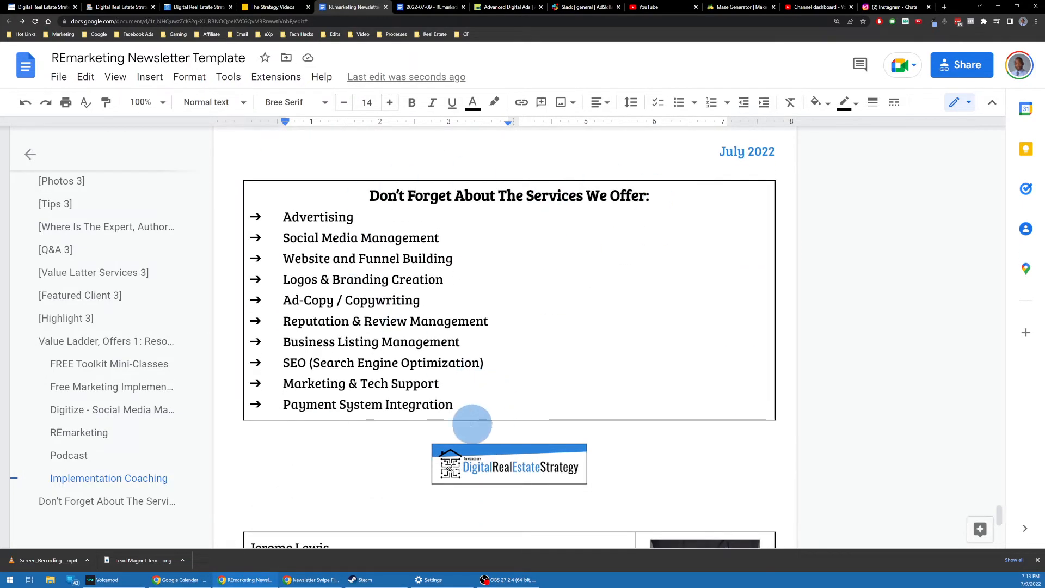
Step: Put the label '[Services Offered] ' before 'Don't Forget About The Services We Offer:'
left_click(485, 408)
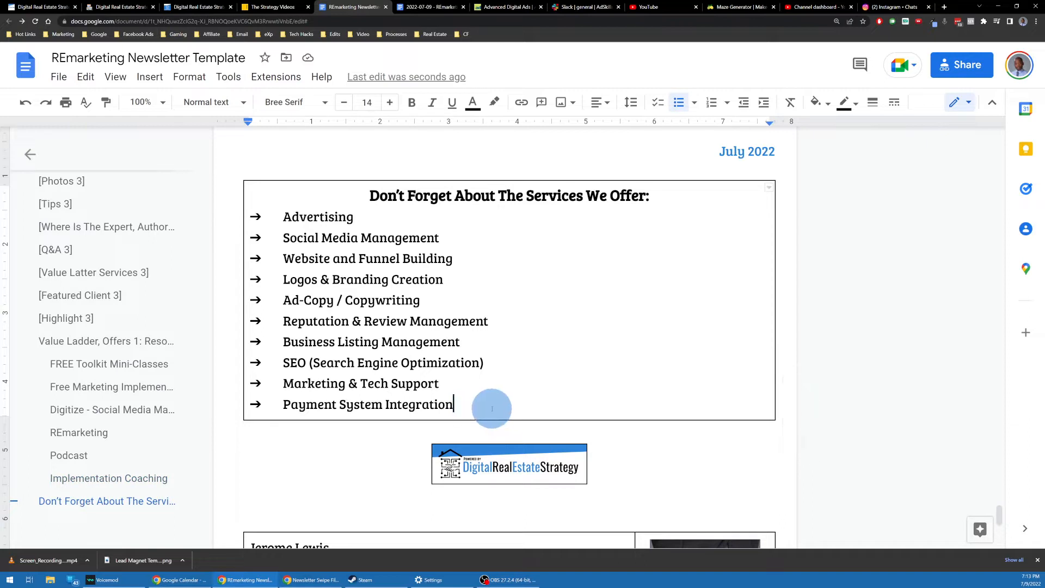
left_click_drag(491, 408, 245, 193)
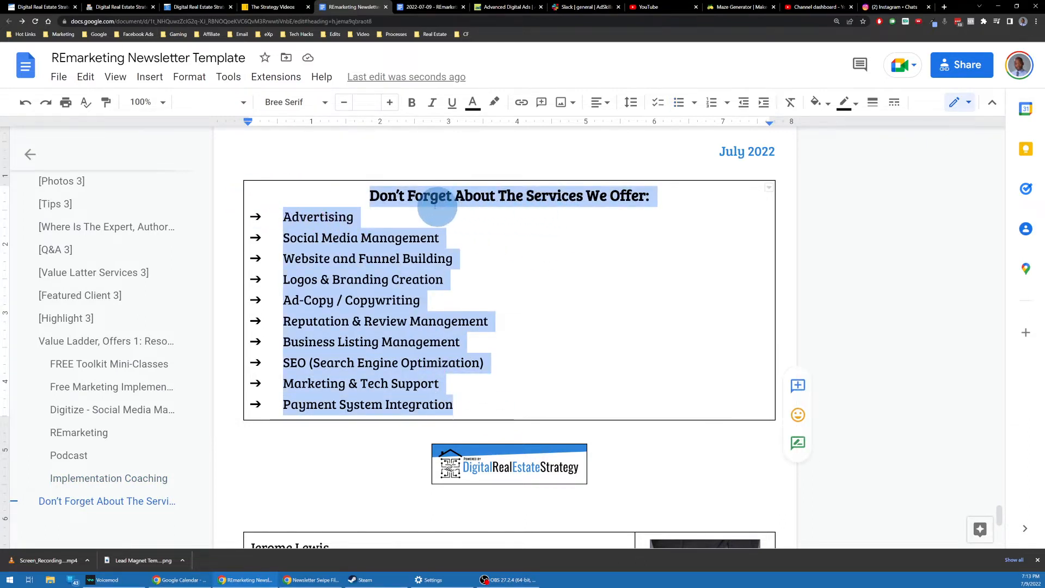
left_click(526, 196)
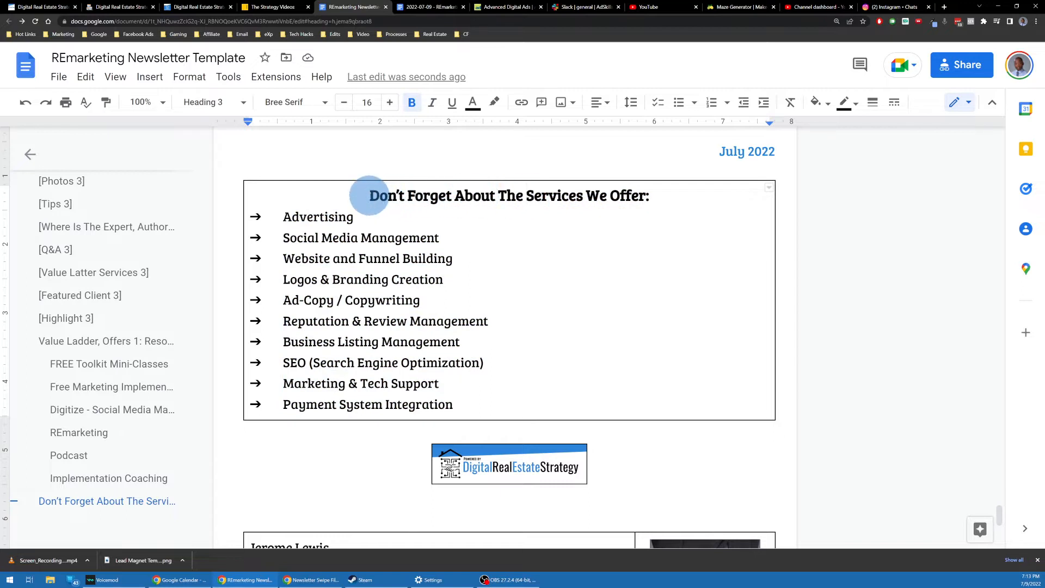
type("Services O")
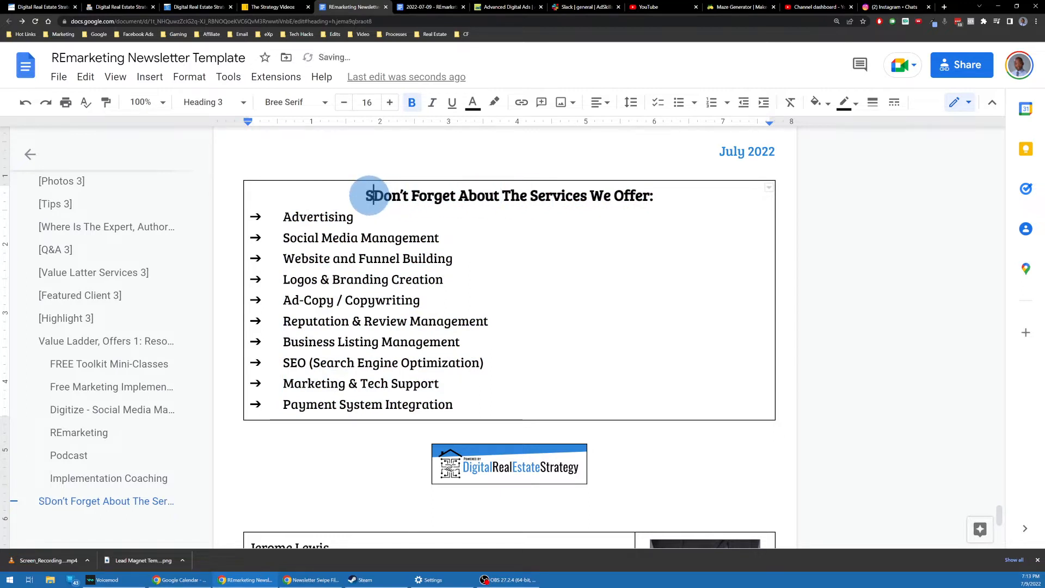
type("ffered")
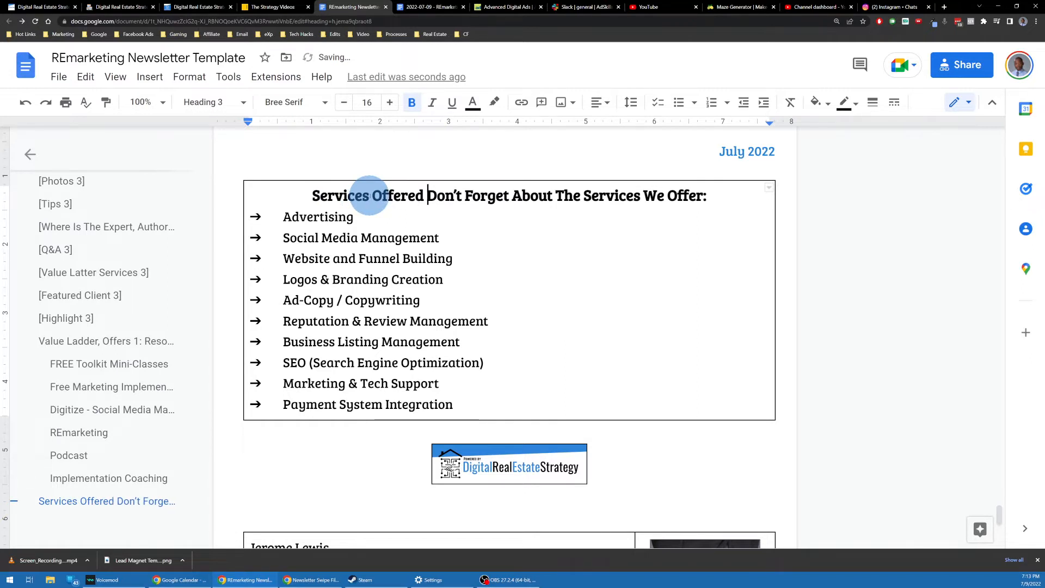
key("BackSpace")
type("] ")
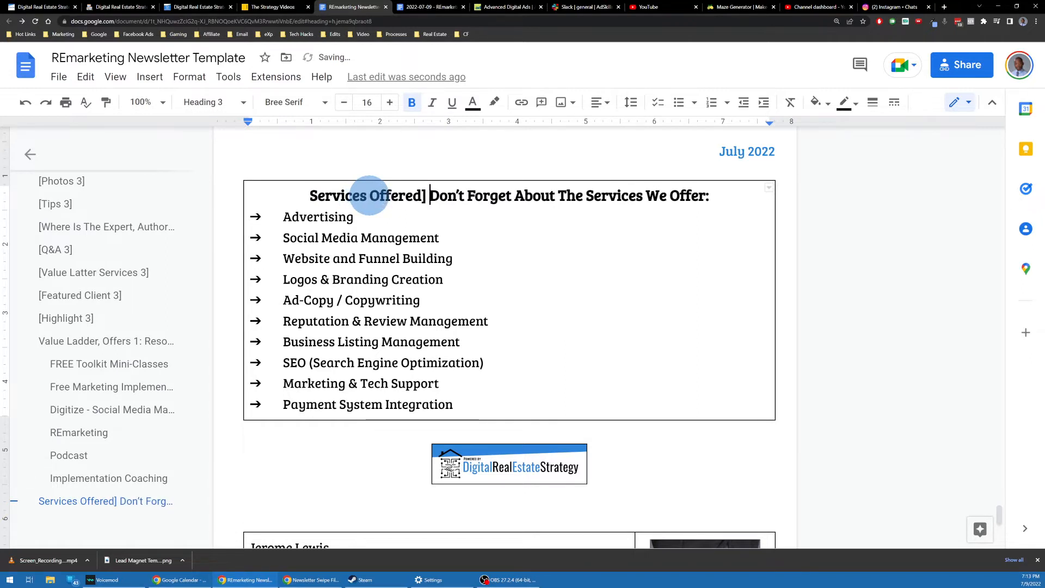
type("9")
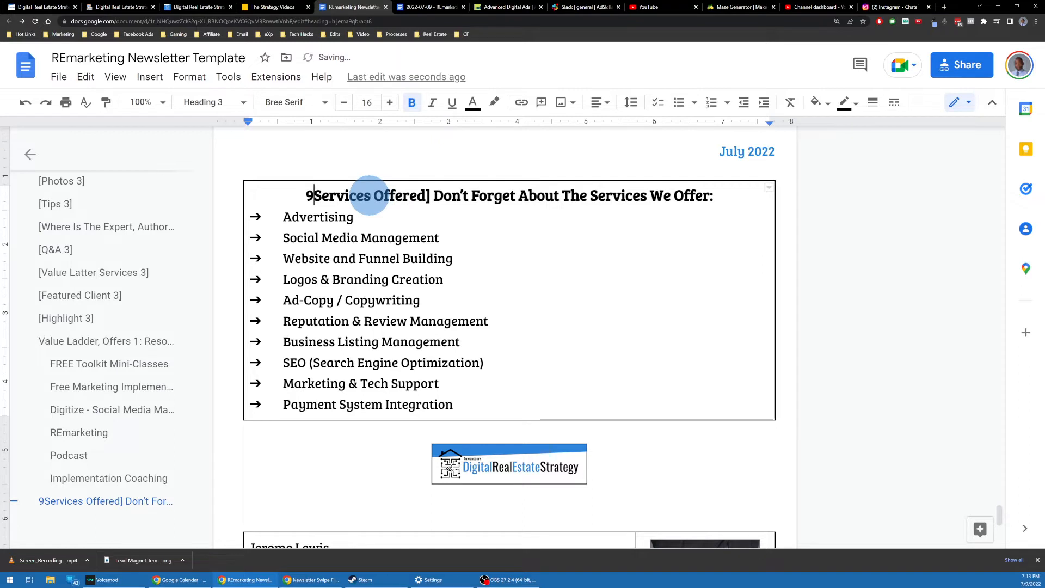
key("BackSpace")
type("[")
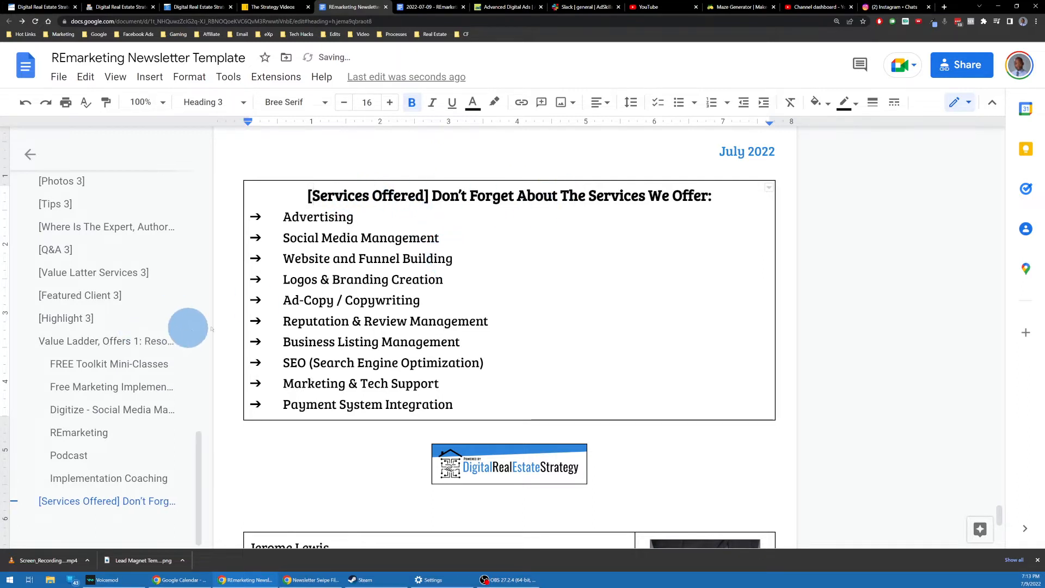
scroll(392, 302, "down", 5)
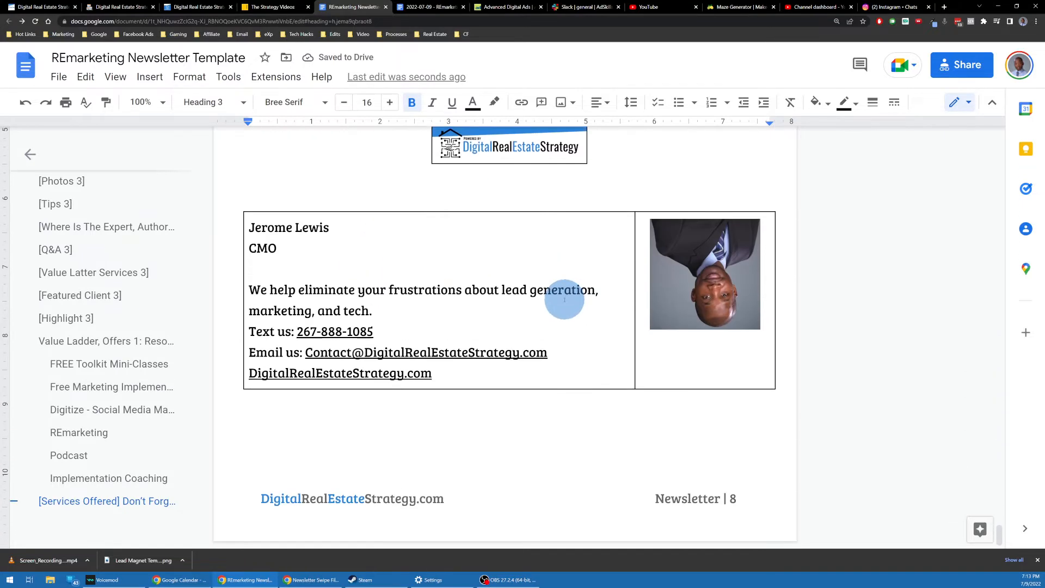
Step: Scroll to the page 8 CMO contact card and click into its website, name and title lines
scroll(464, 289, "down", 2)
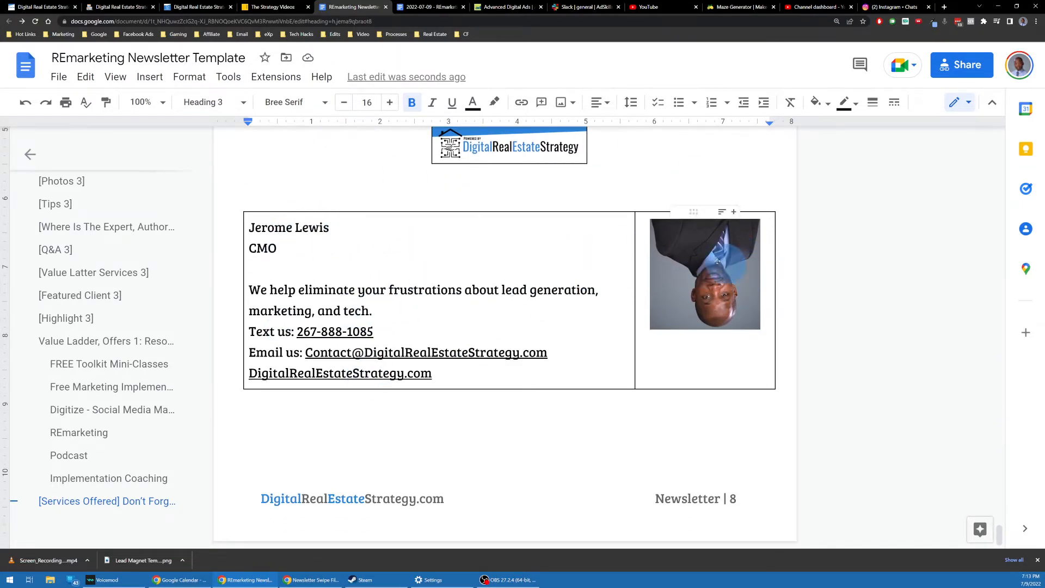
left_click(462, 376)
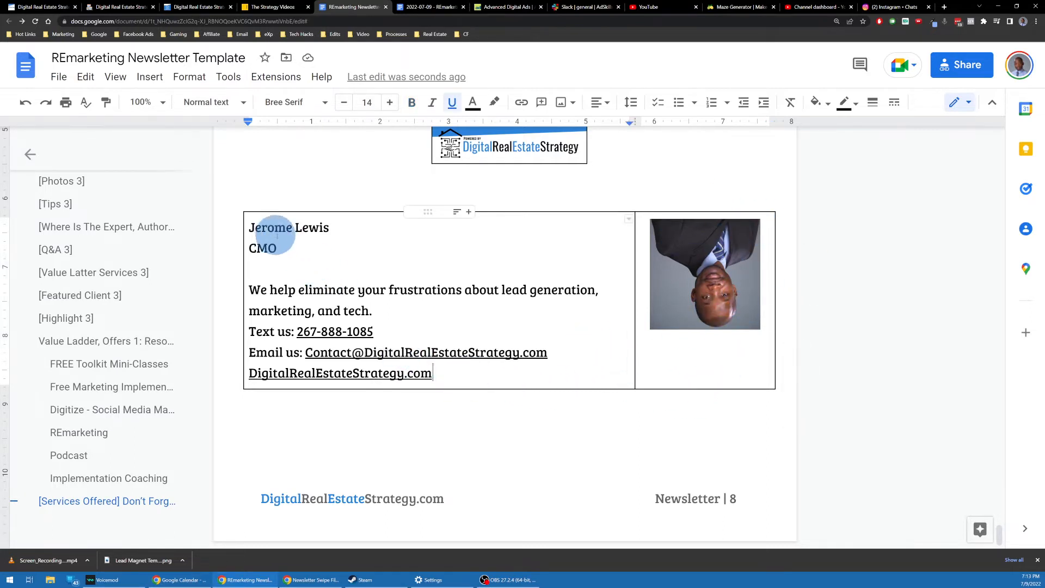
left_click(303, 229)
left_click(298, 252)
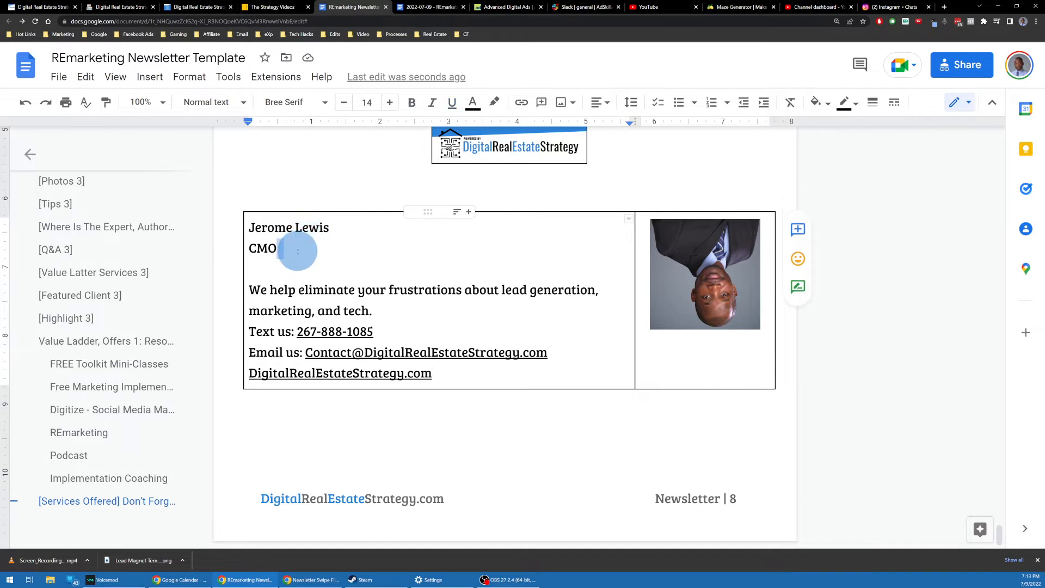
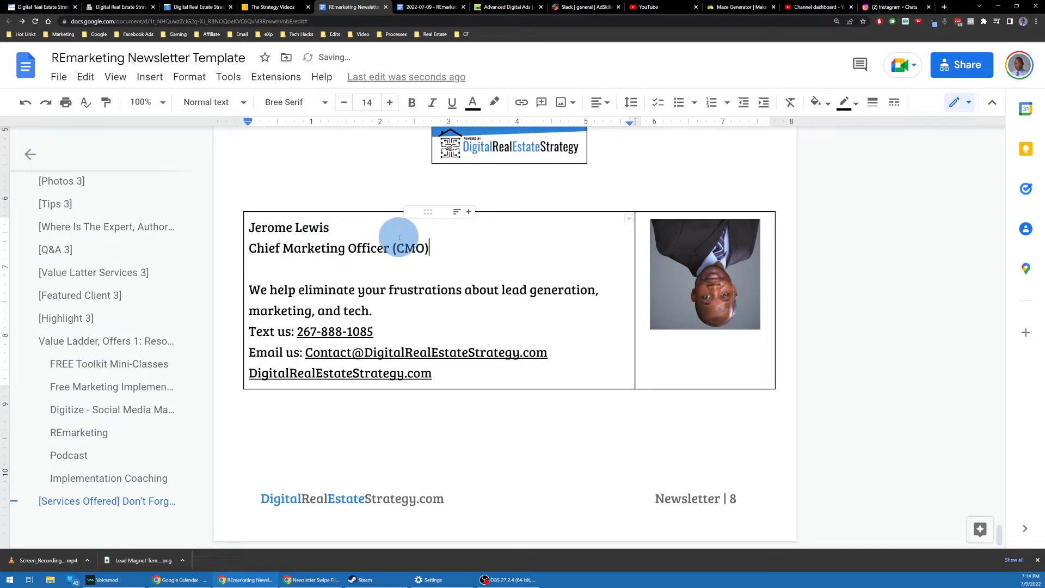
Step: Tag the contact's name line with [Name: …] and the CMO title line with [Title: …]
double_click(334, 225)
left_click_drag(303, 247, 351, 236)
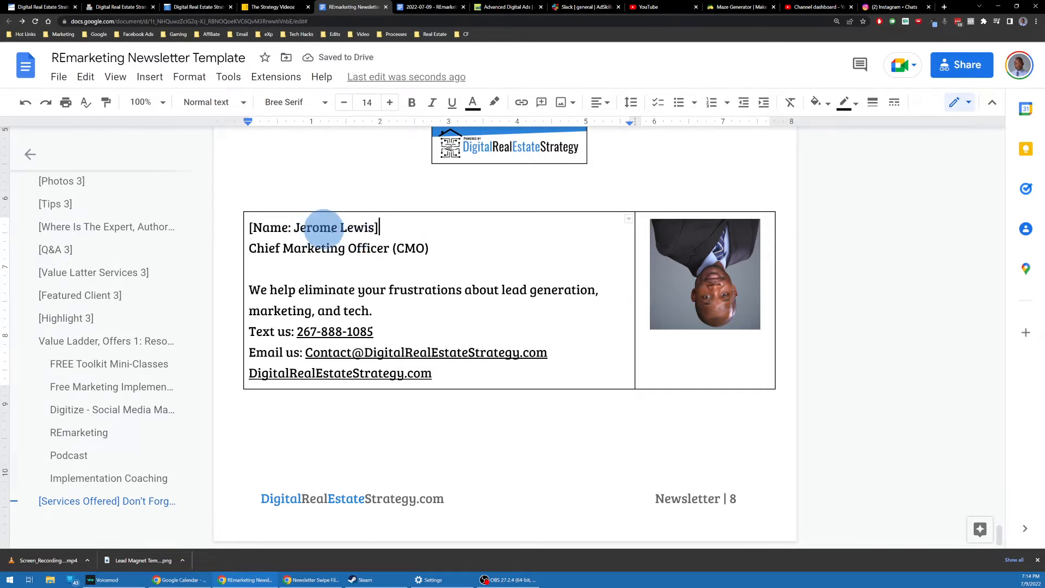
triple_click(449, 252)
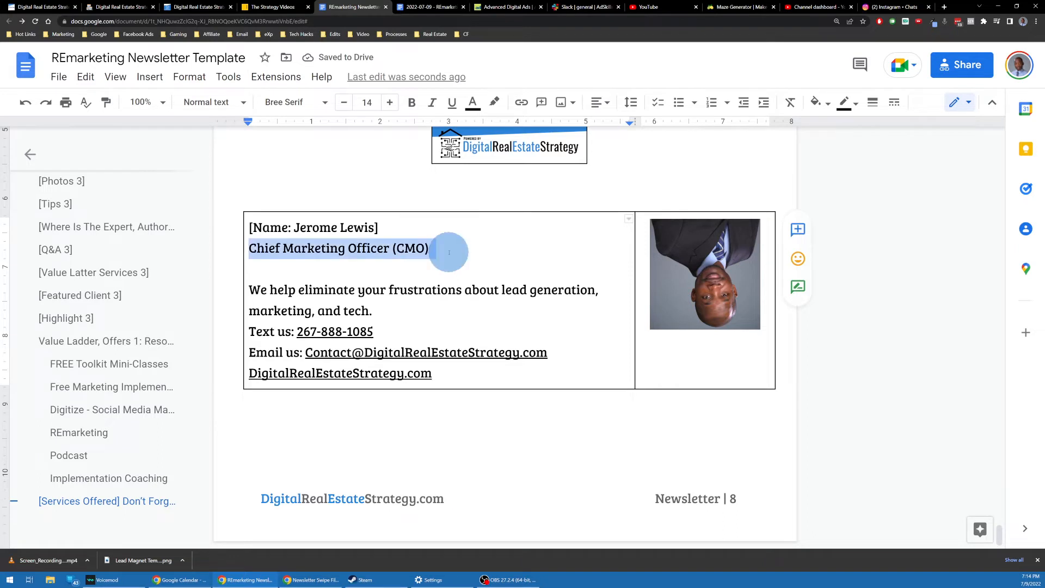
left_click(449, 252)
left_click(461, 249)
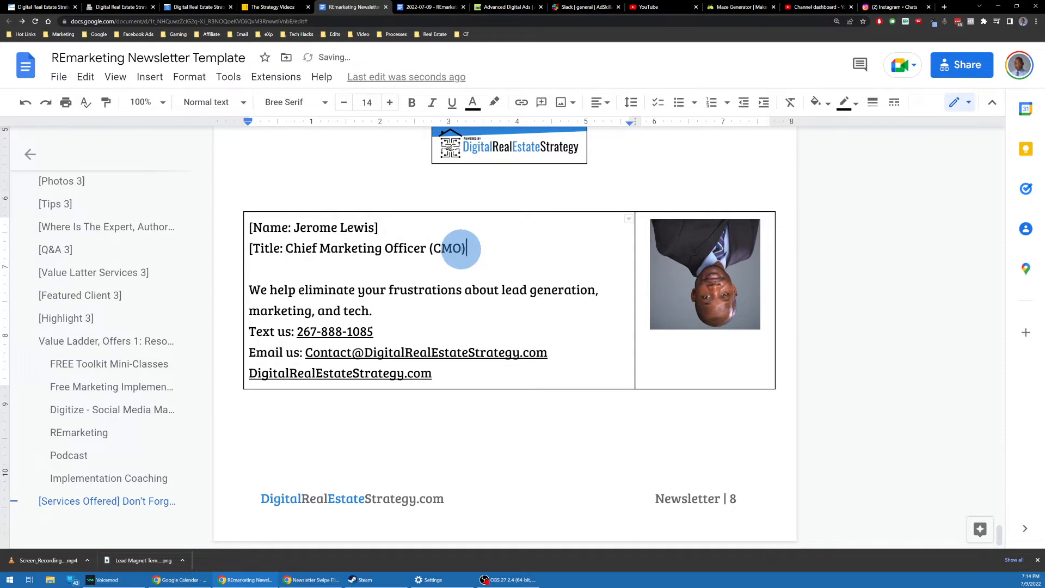
Step: Leave the tagline, phone and email lines as they are, and prefix the link line with 'Website: '
triple_click(392, 301)
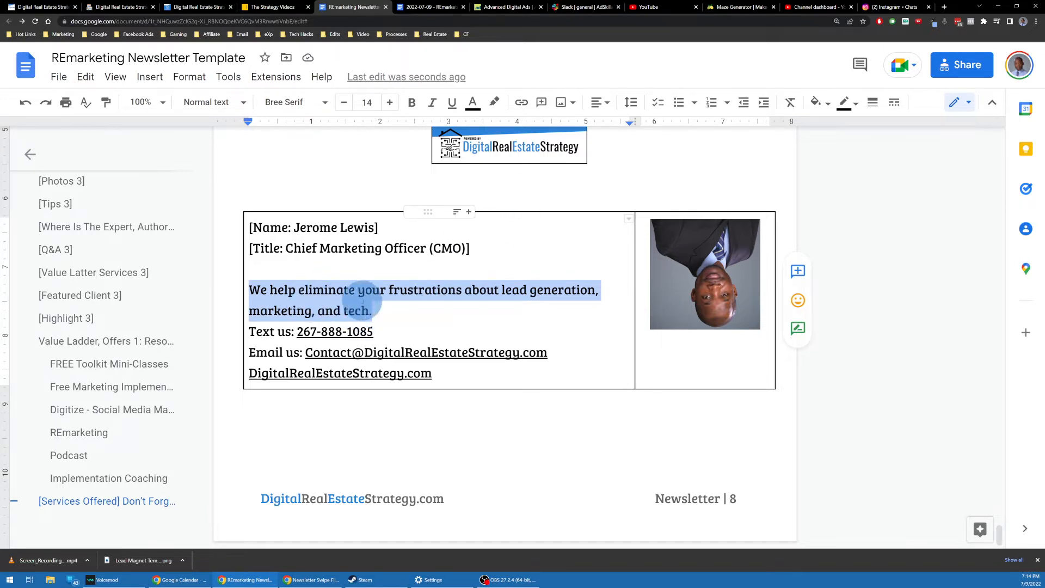
triple_click(395, 331)
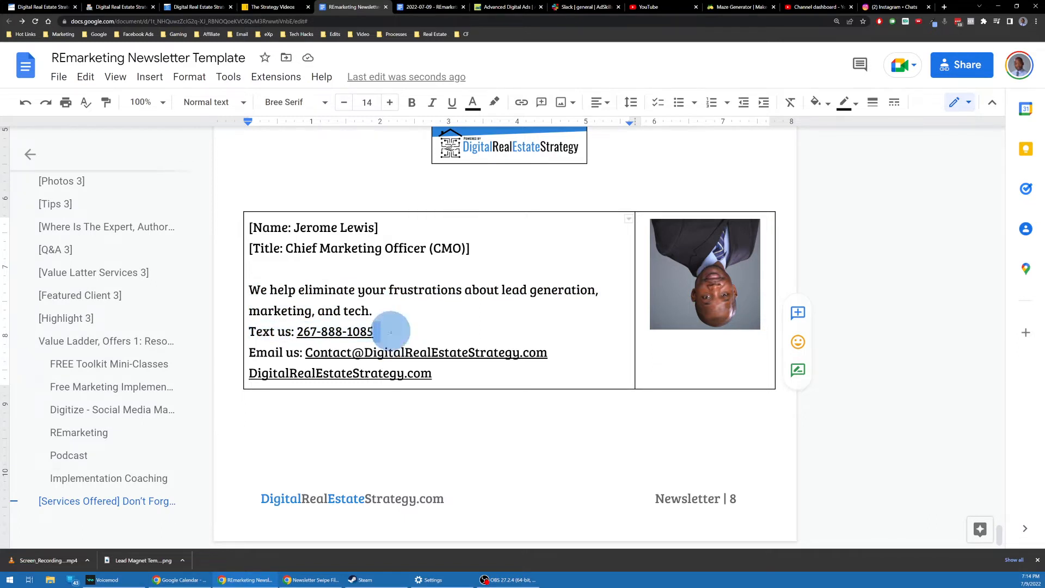
triple_click(584, 359)
double_click(584, 359)
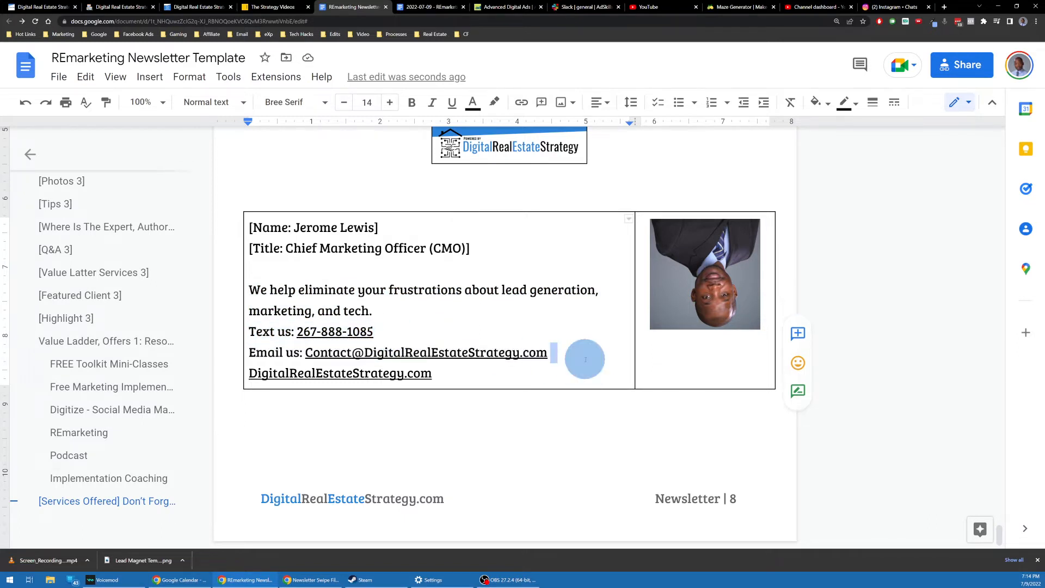
double_click(473, 372)
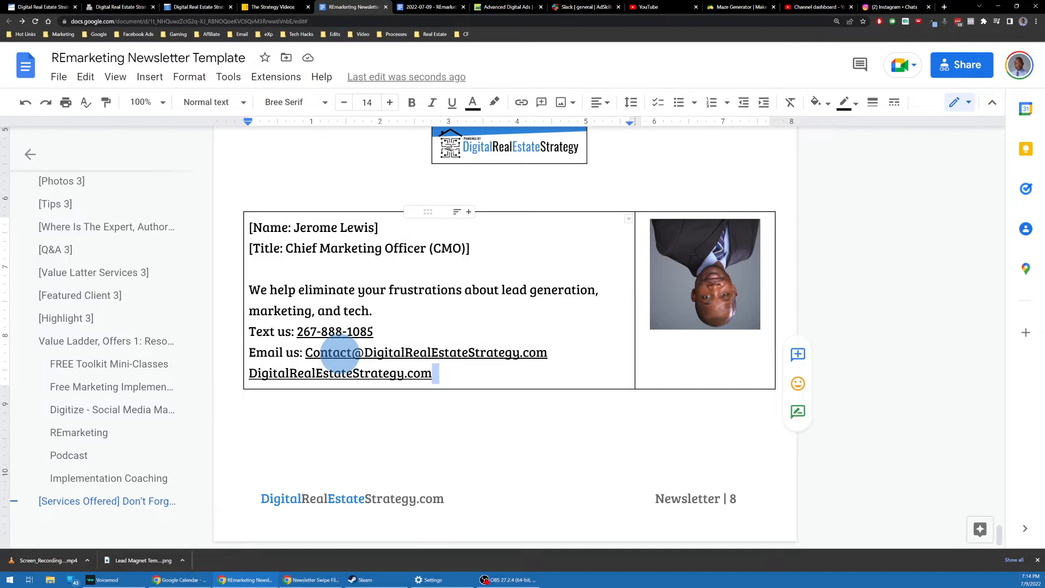
left_click(465, 373)
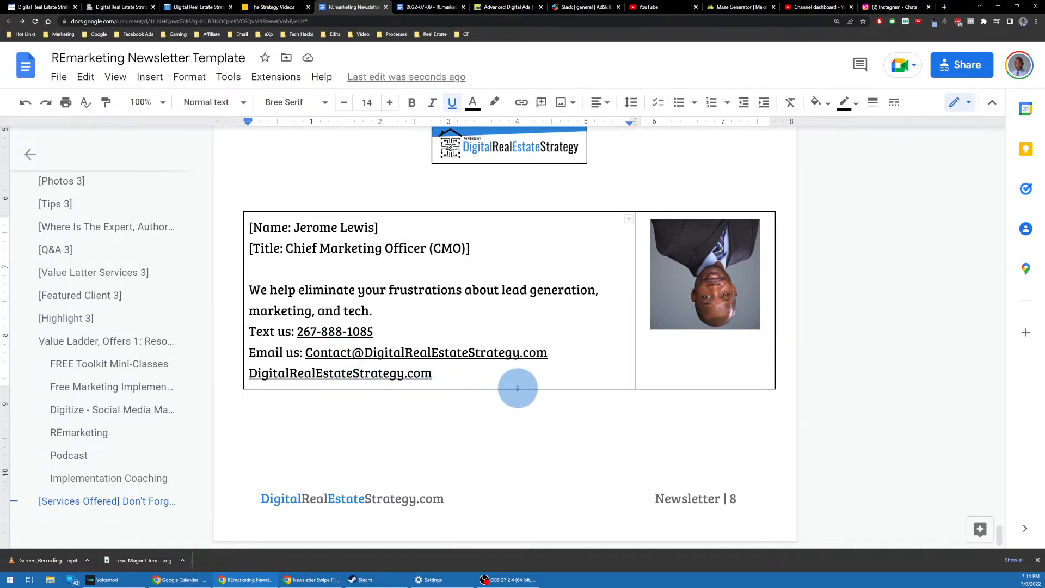
key("Home")
type("Website:")
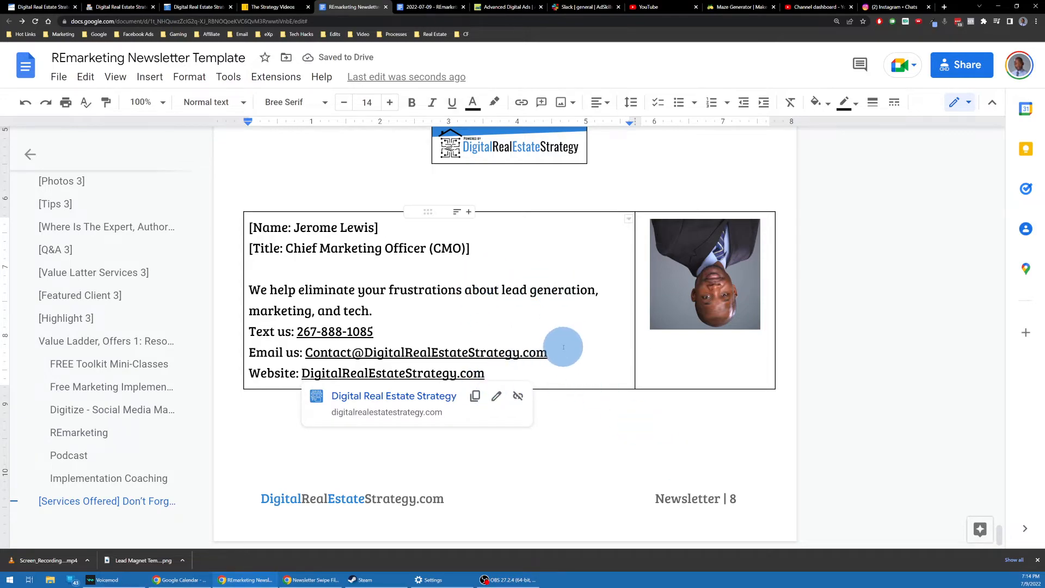
Step: Scroll from the page 8 contact card back up to the cover's title box and In This Issue list
scroll(550, 275, "up", 3)
scroll(602, 276, "down", 3)
scroll(626, 276, "up", 12)
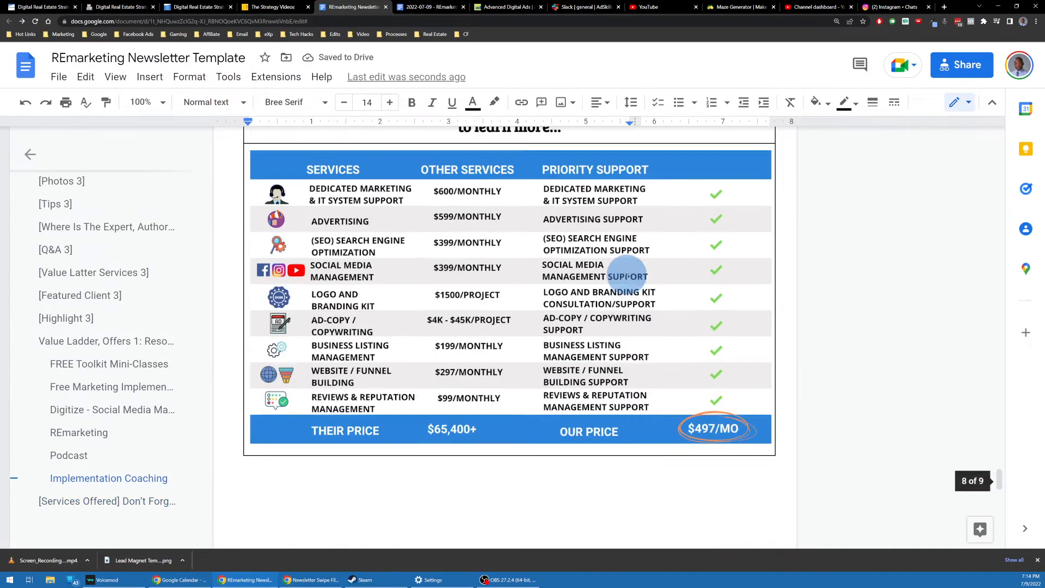
scroll(626, 276, "up", 20)
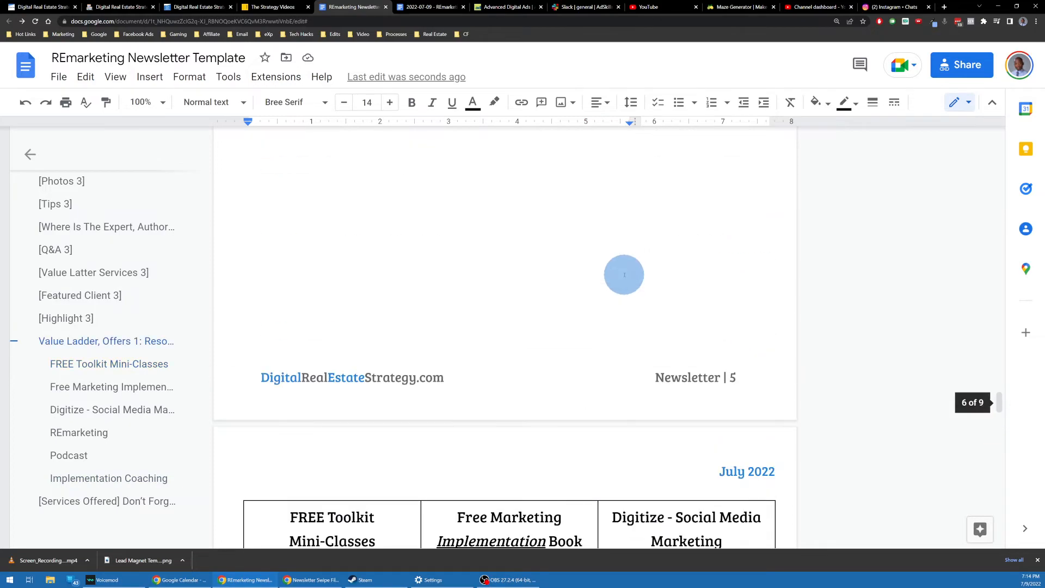
scroll(625, 275, "down", 20)
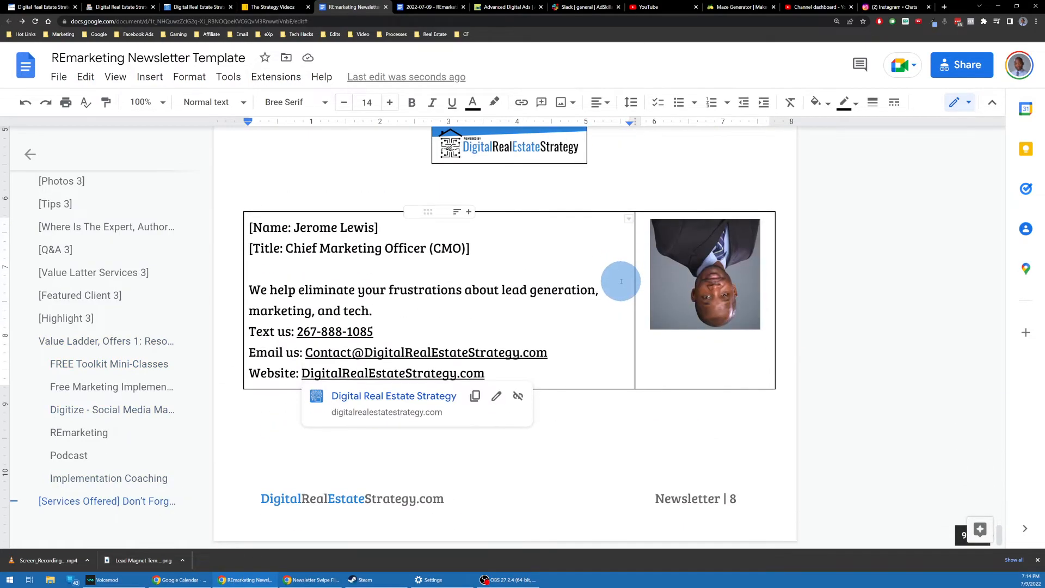
scroll(621, 282, "up", 20)
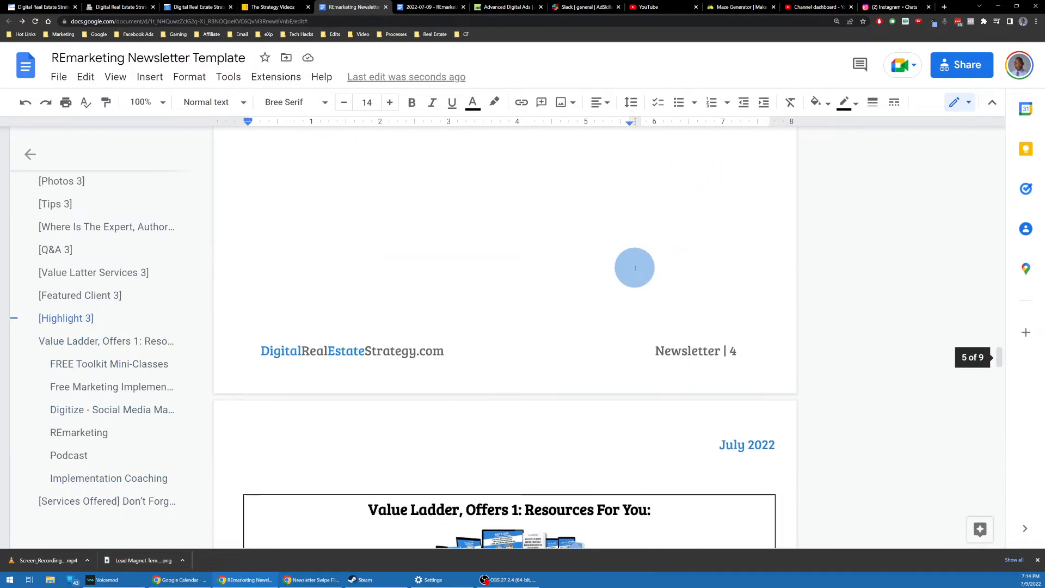
scroll(635, 268, "up", 20)
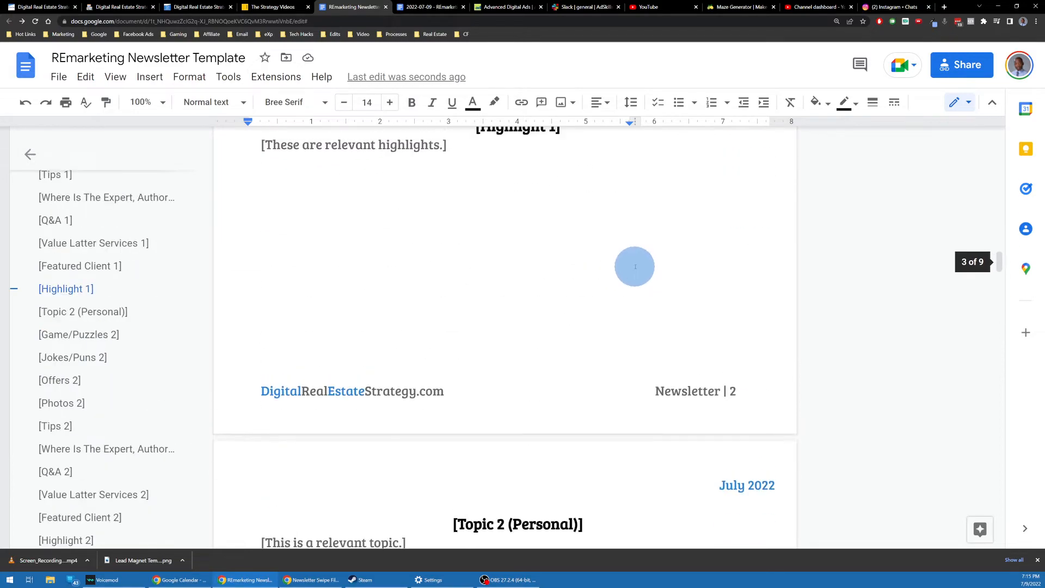
scroll(626, 272, "down", 20)
scroll(550, 228, "up", 8)
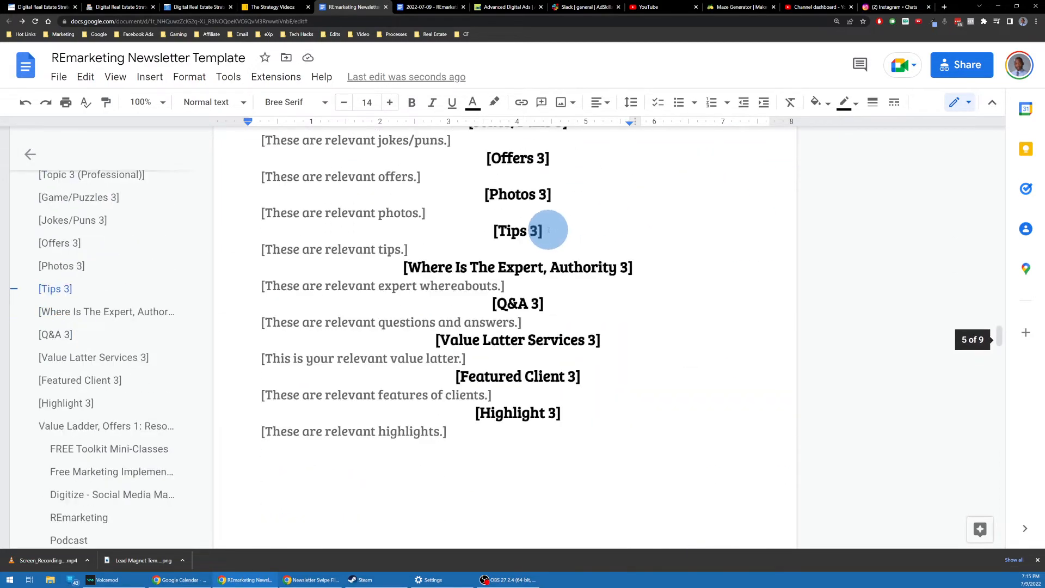
scroll(548, 230, "up", 15)
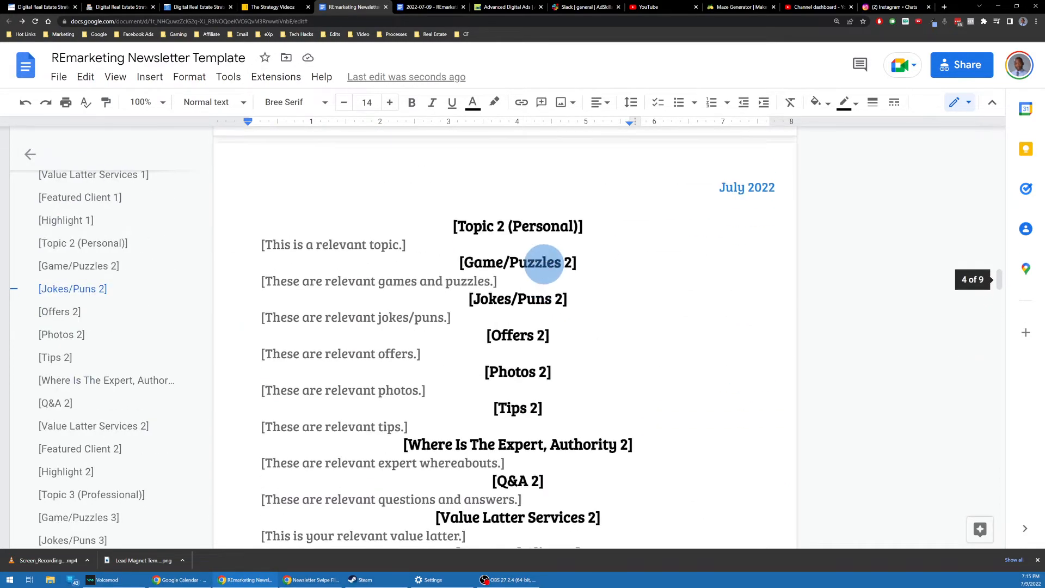
scroll(545, 264, "up", 20)
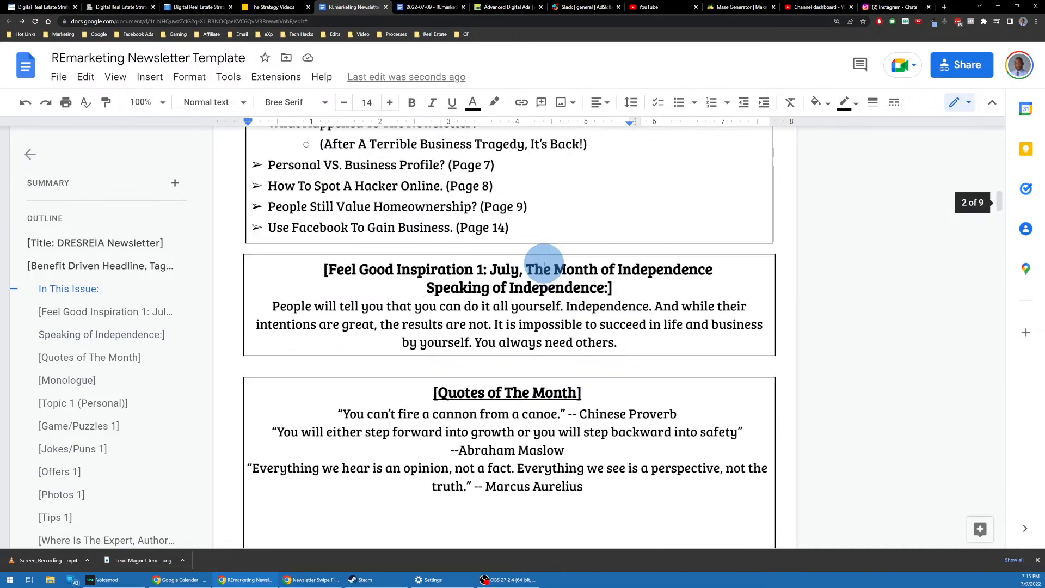
scroll(544, 264, "up", 10)
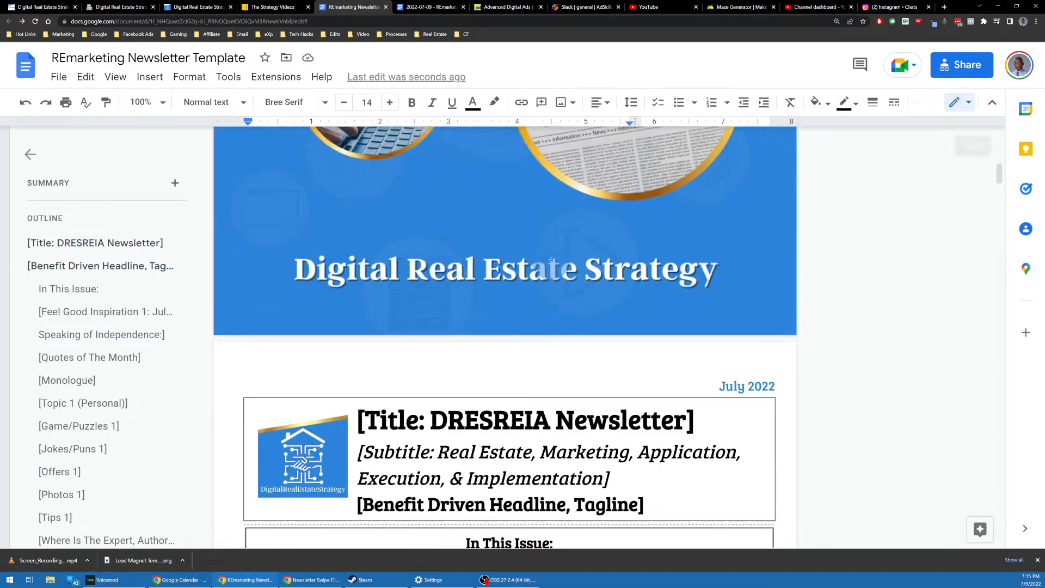
scroll(547, 255, "down", 5)
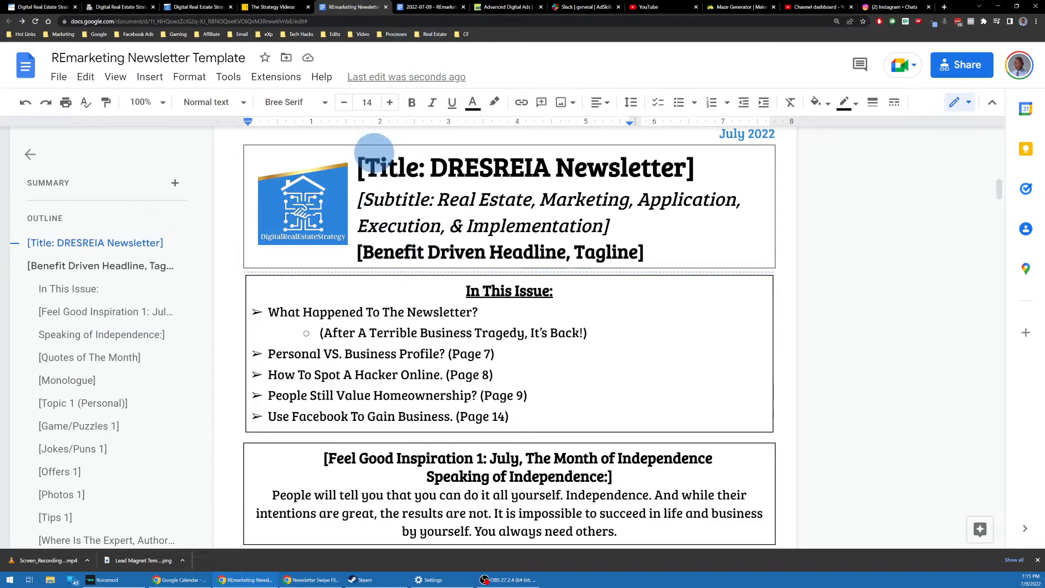
Step: In the 2022-07-09 newsletter, remove the '[Title:' label from the cover heading
left_click(409, 3)
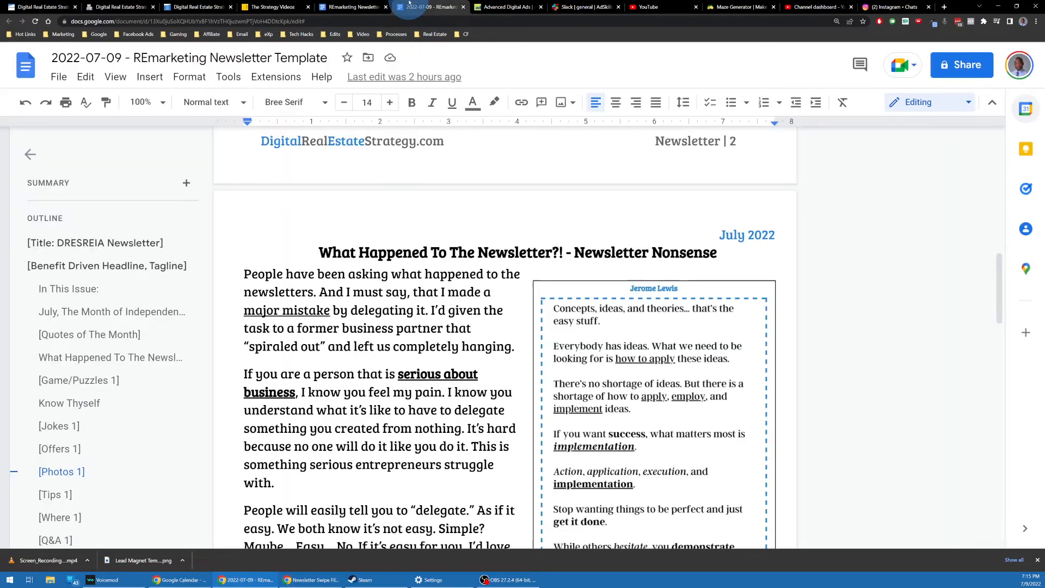
scroll(622, 213, "up", 11)
scroll(618, 178, "up", 6)
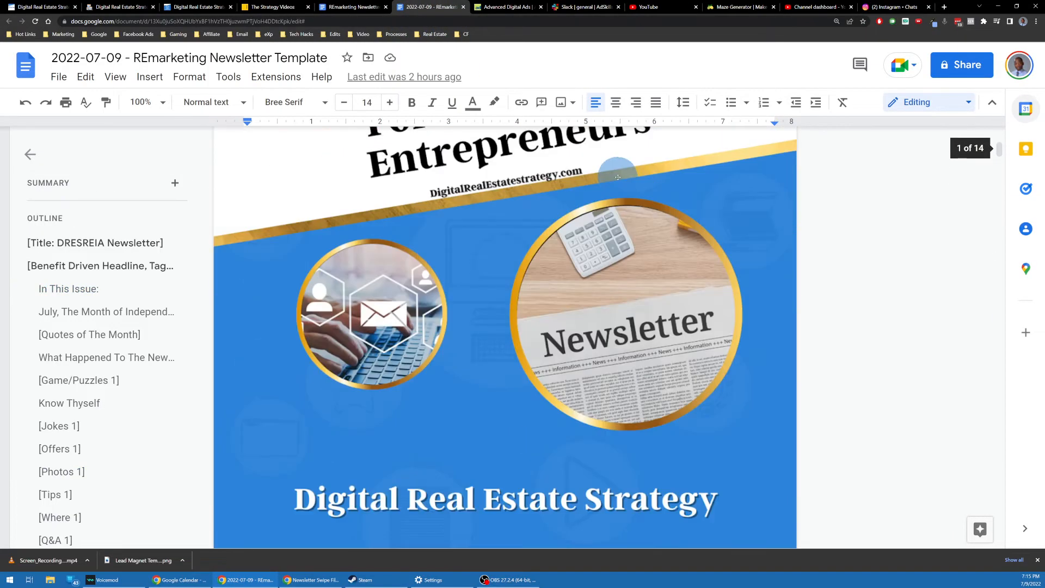
scroll(616, 173, "down", 9)
scroll(614, 177, "up", 3)
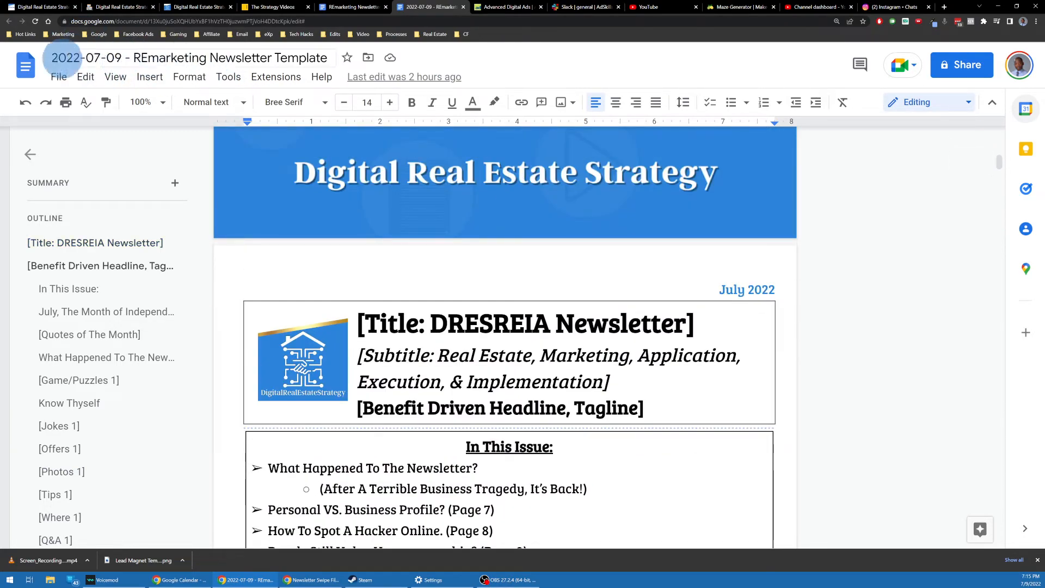
scroll(538, 207, "down", 2)
scroll(538, 208, "down", 2)
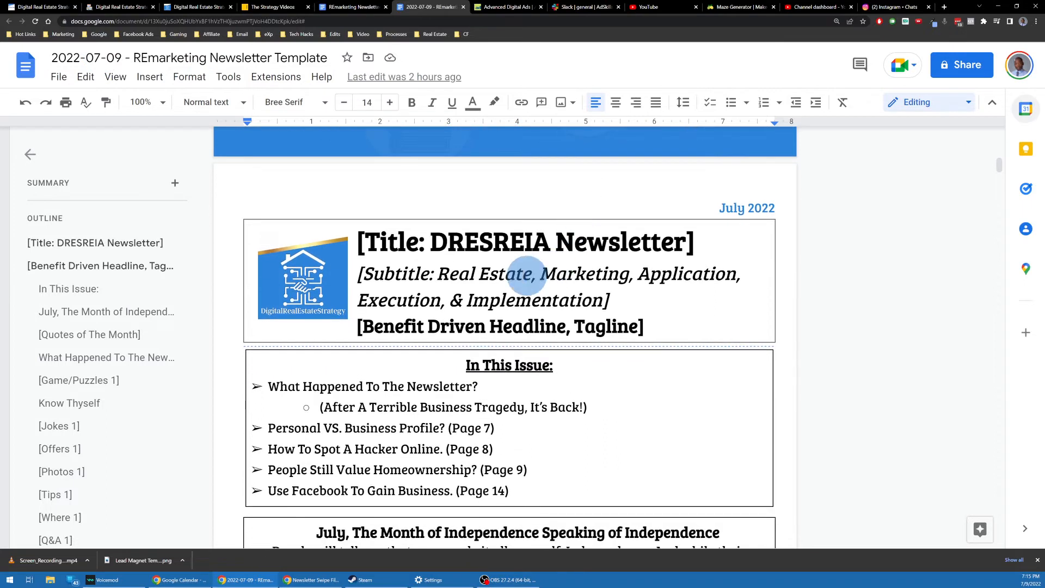
left_click(427, 240)
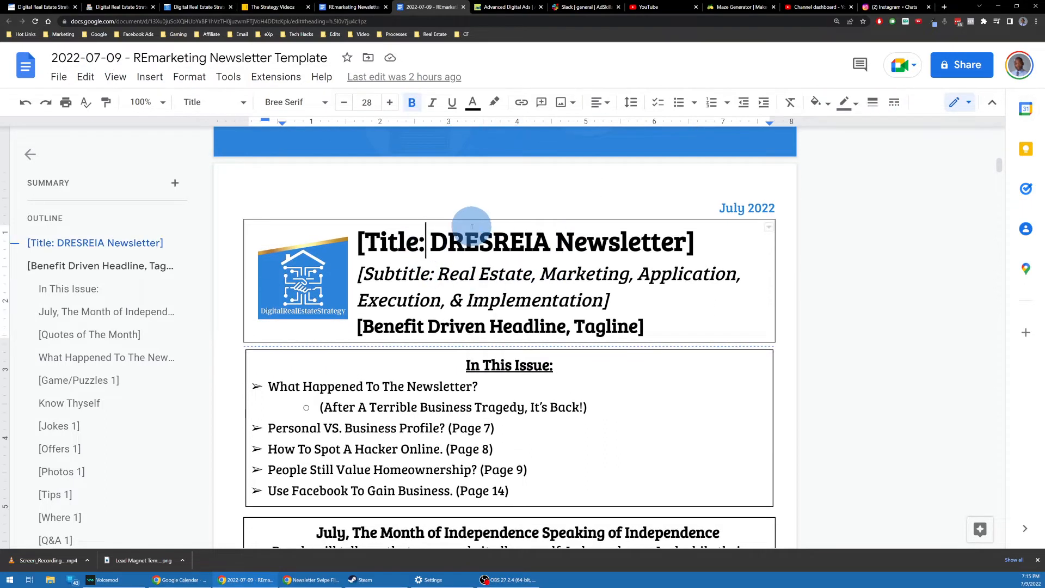
key("shift+Home")
key("BackSpace")
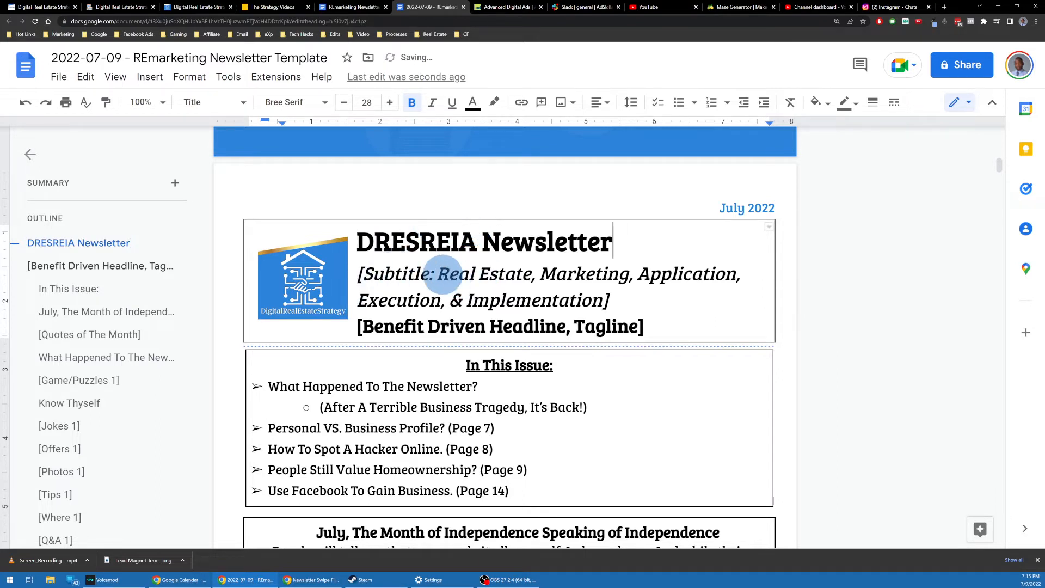
Step: Replace the '[Subtitle:' label with 'Eliminate Frustration Around Advertising, Lead Generation, & Marketing Implementation'
left_click(436, 273)
key("shift+Home")
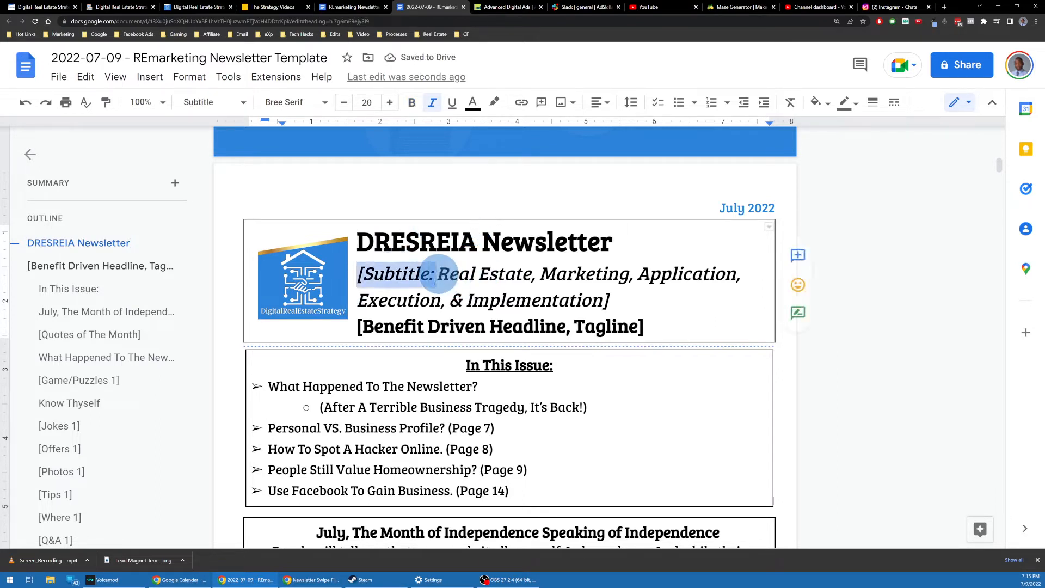
key("BackSpace")
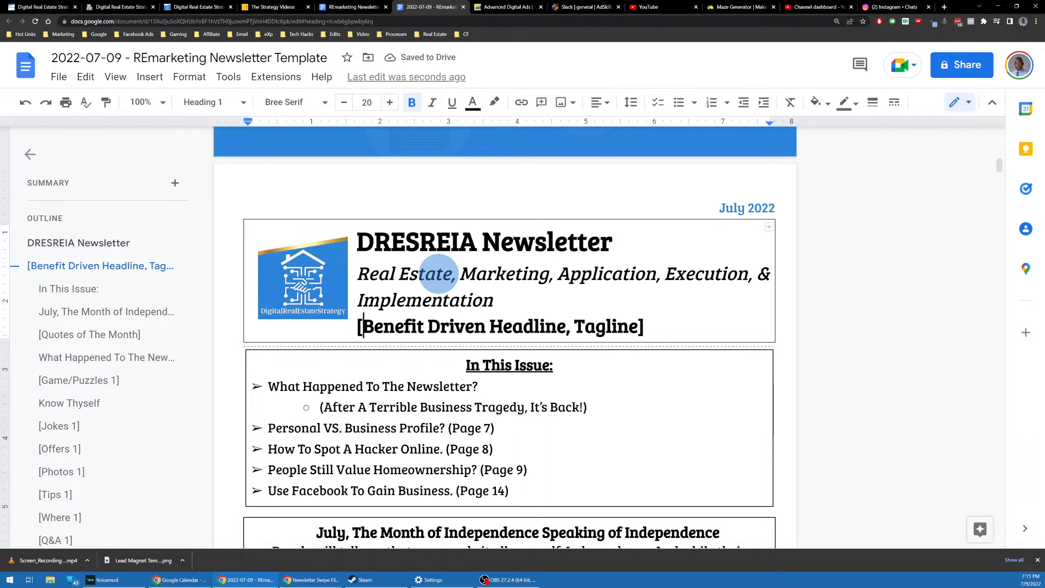
type("Eliminate ")
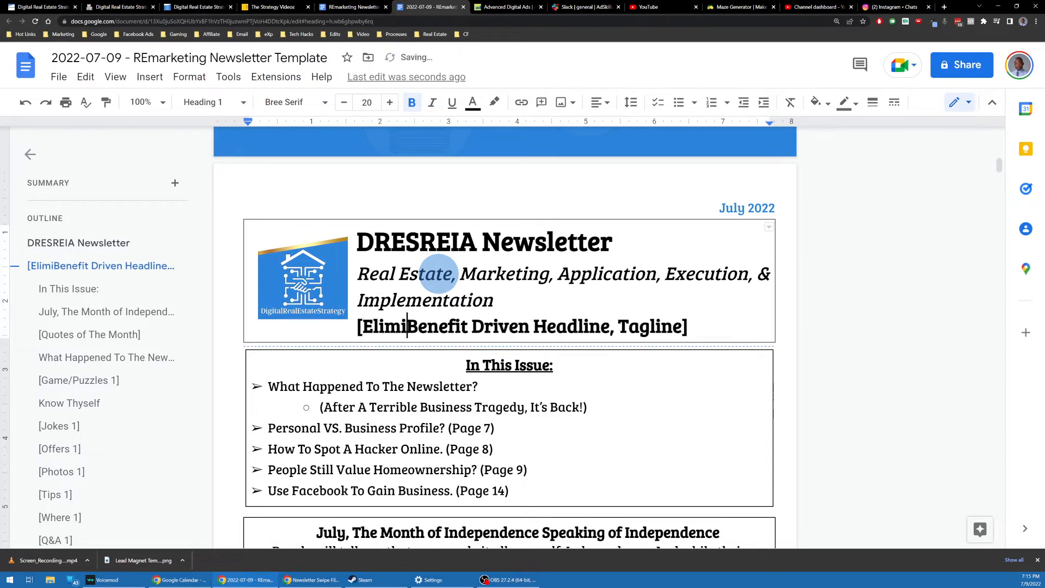
type("Frustration Arou")
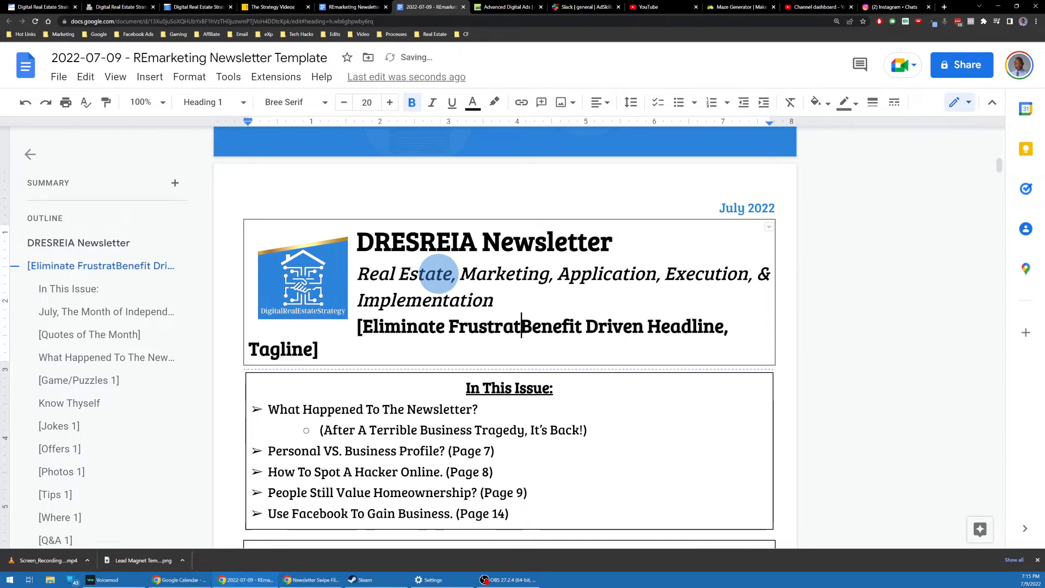
type("nd Ma")
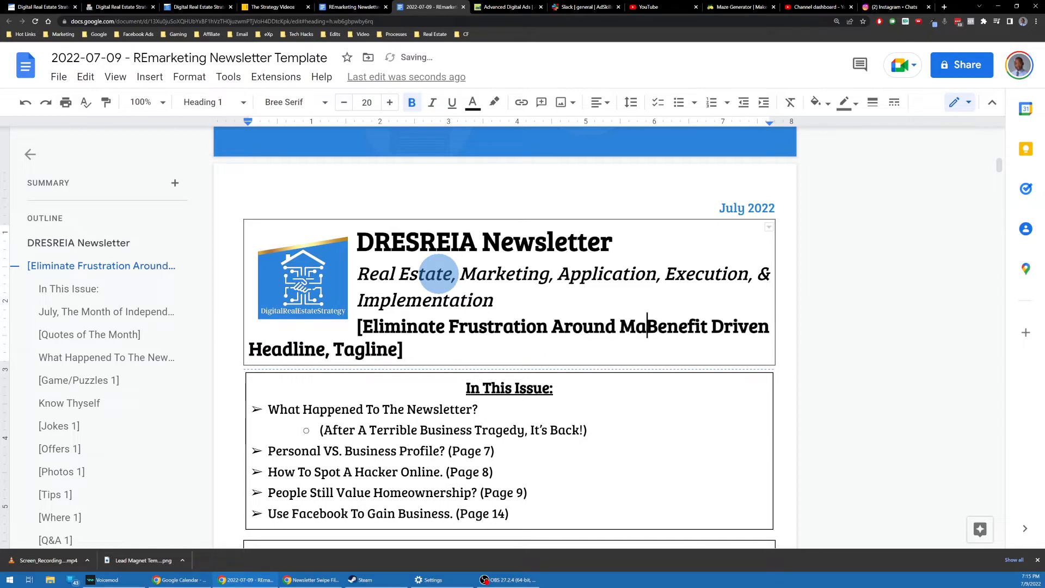
type("rketi")
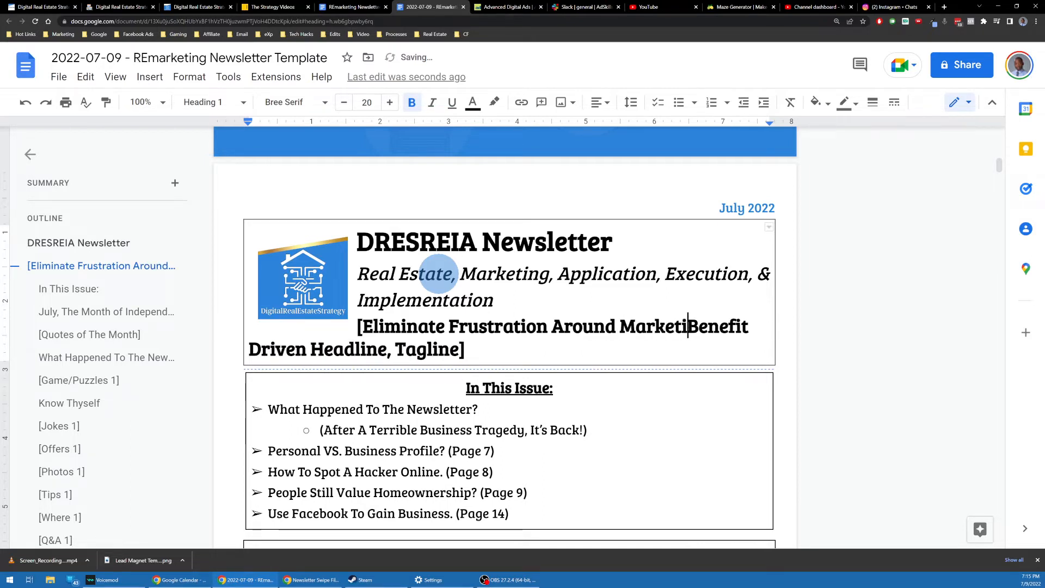
key("BackSpace")
key("BackSpace")
key("BackSpace")
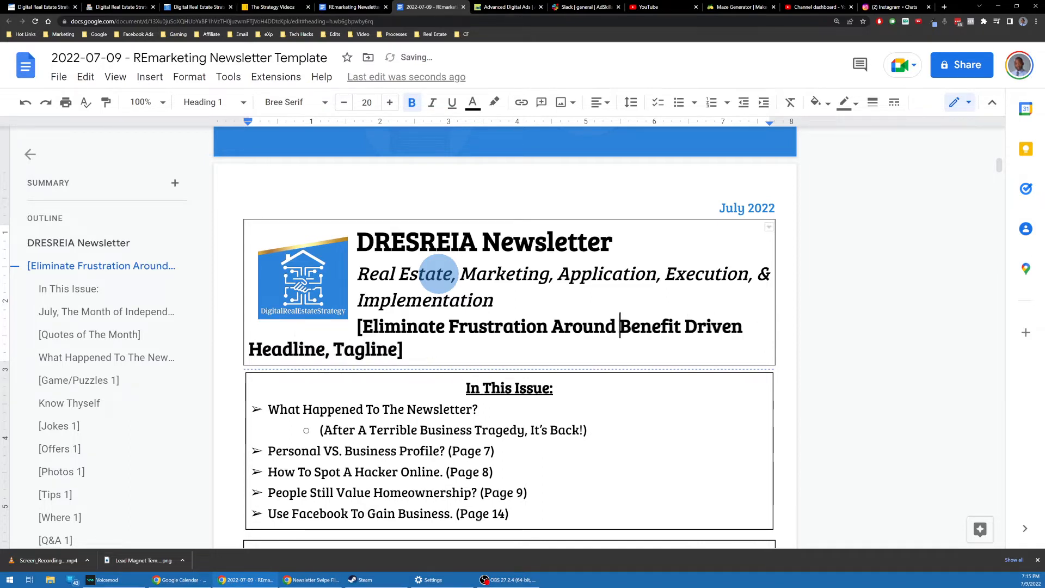
key("BackSpace")
type("Advertising, Lead")
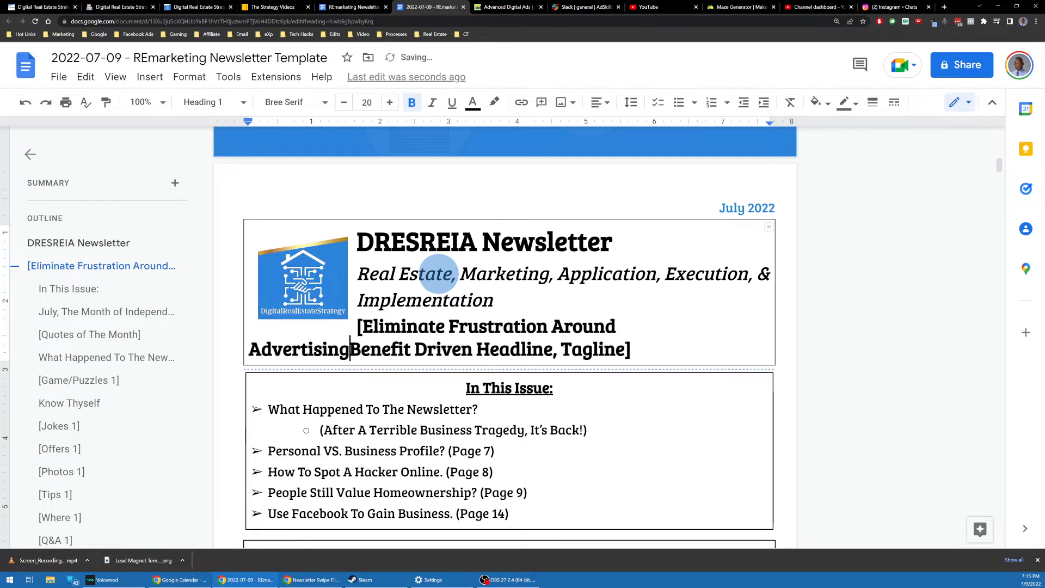
type(" Generation, ")
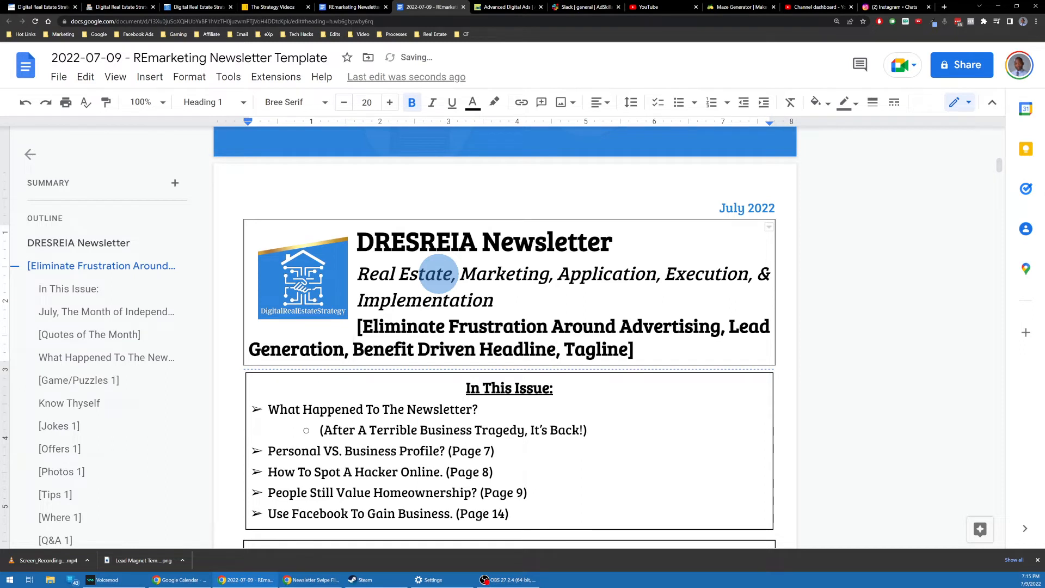
type("& Marketin")
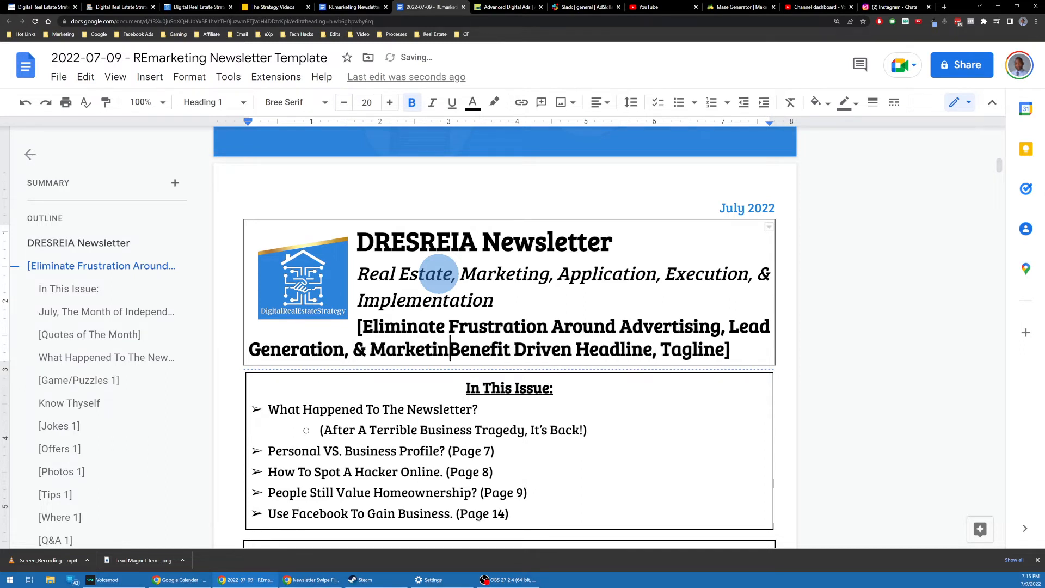
type("g Implementation")
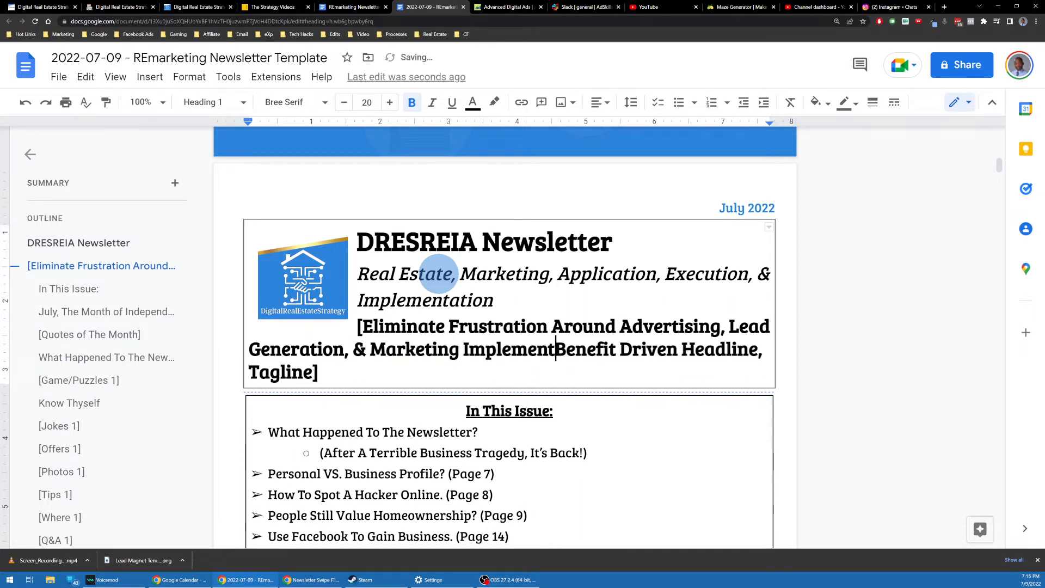
Step: Delete the leftover 'Benefit Driven Headline, Tagline]' placeholder and the opening bracket
key("shift+End")
key("shift+Down")
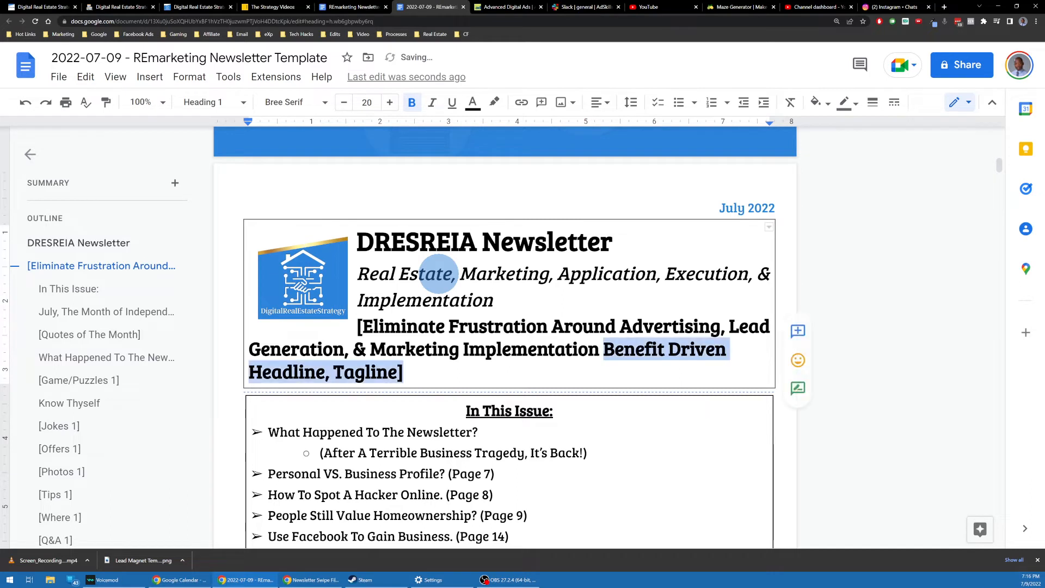
key("BackSpace")
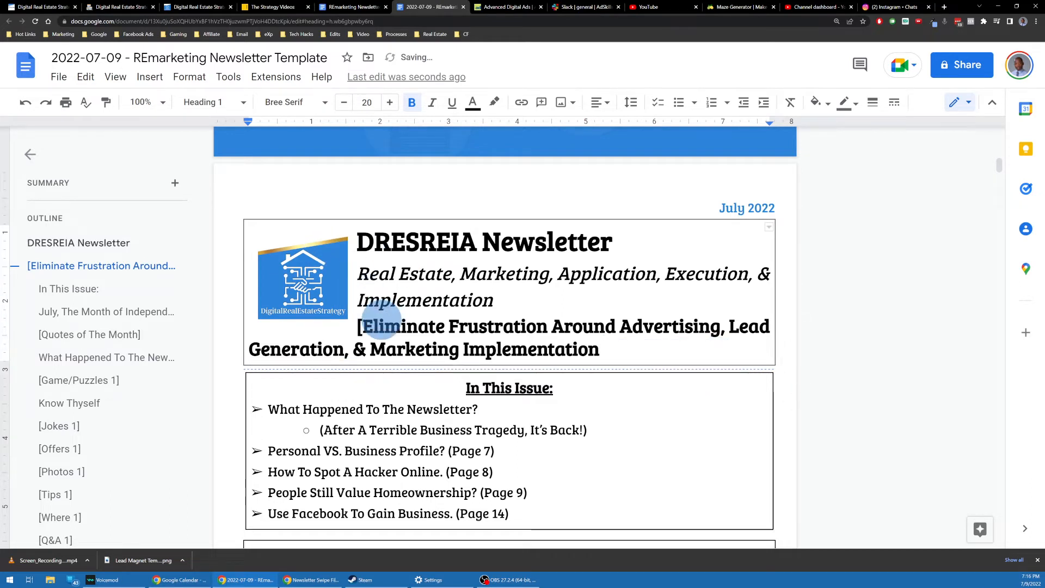
key("BackSpace")
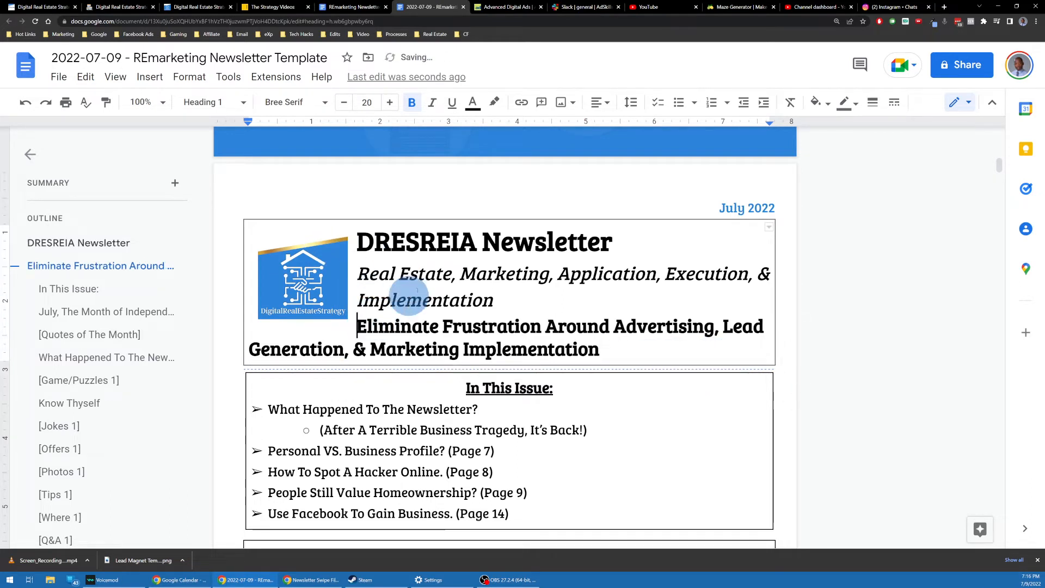
scroll(625, 240, "down", 1)
scroll(581, 252, "down", 3)
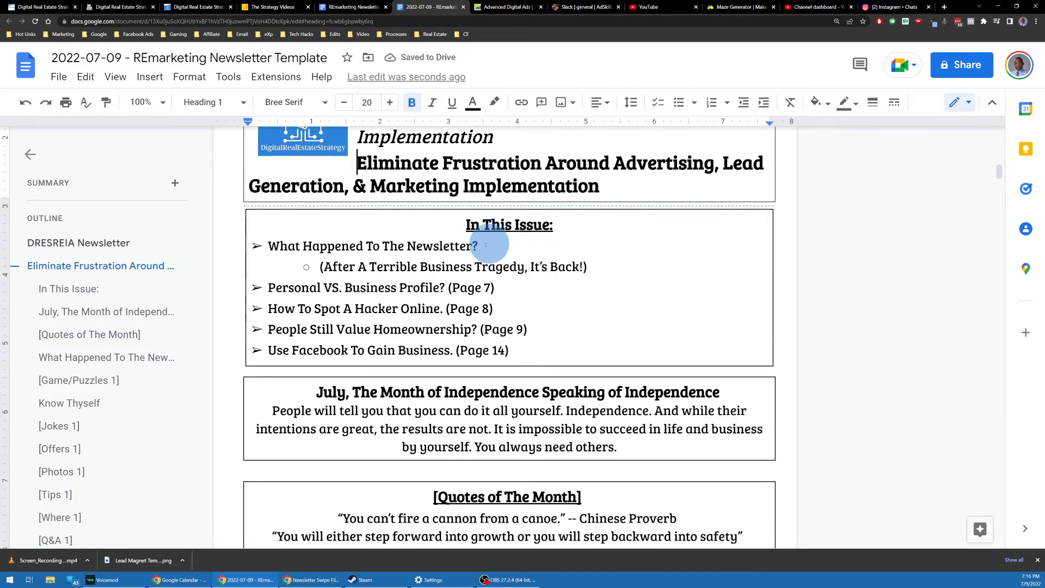
scroll(376, 253, "down", 1)
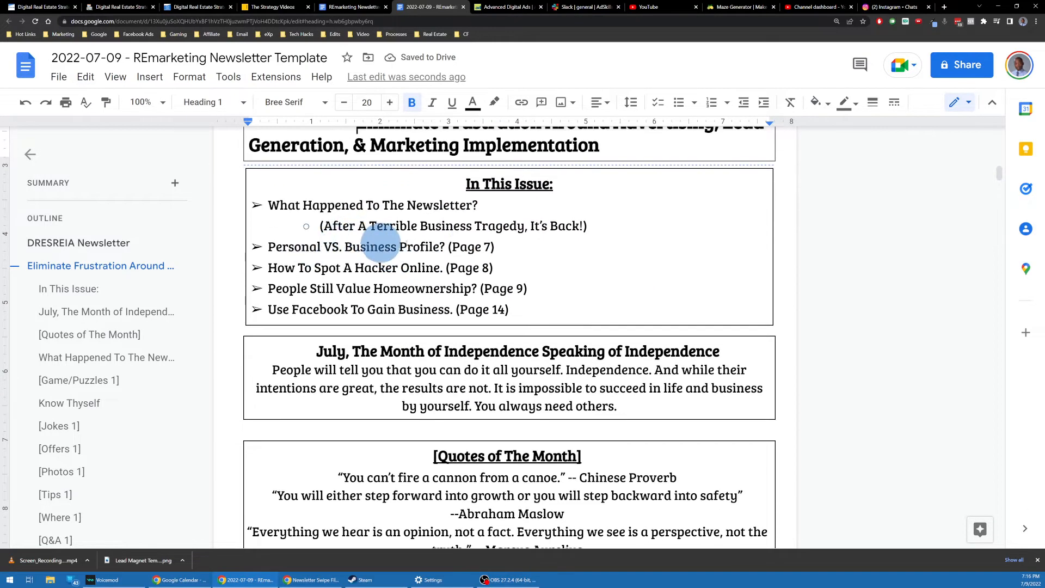
scroll(381, 240, "down", 2)
scroll(419, 234, "up", 2)
Step: Put a sparkler emoji at the start and end of the July heading
triple_click(345, 363)
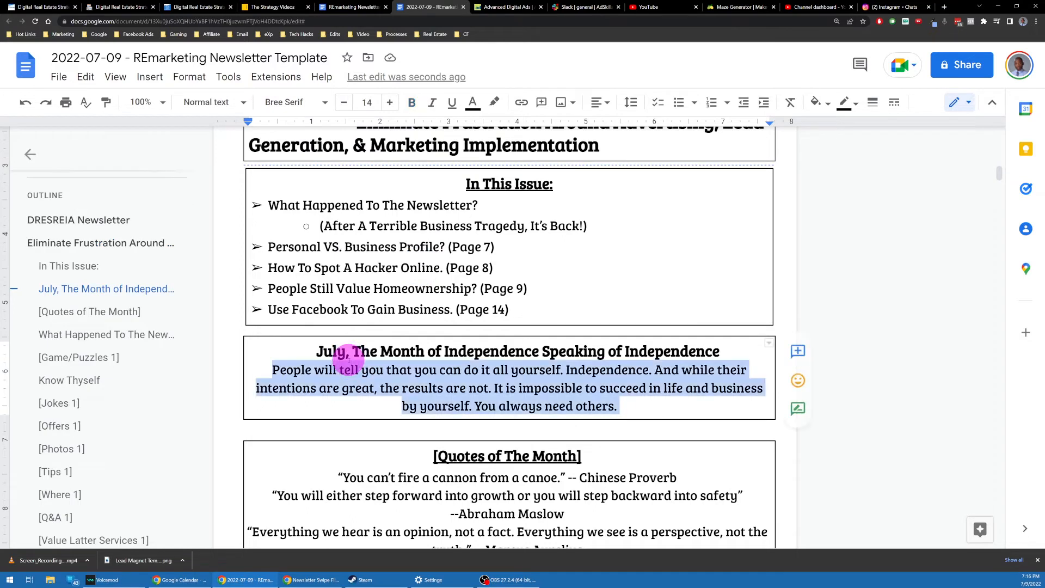
left_click(323, 348)
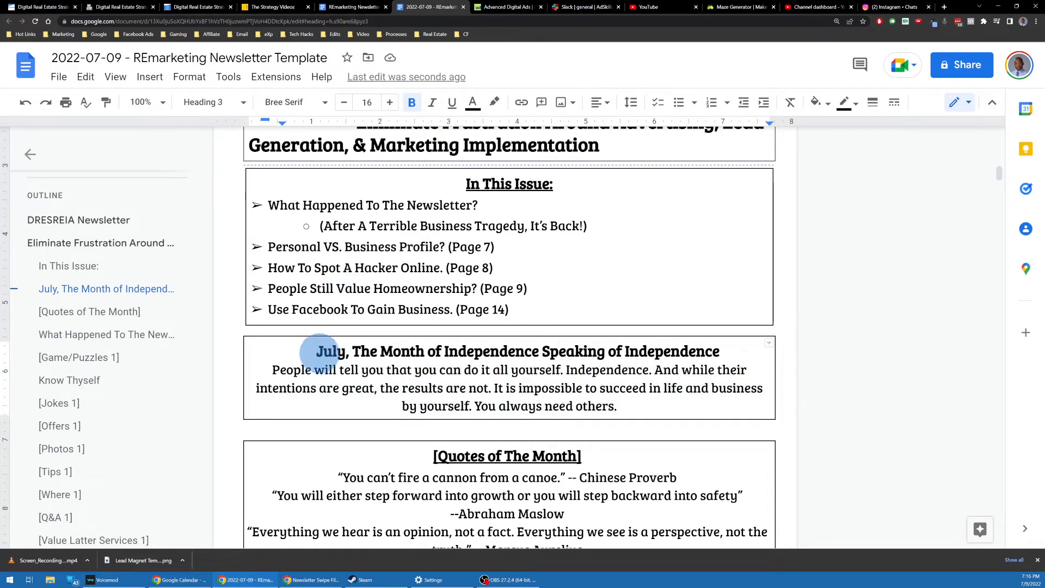
key("super+period")
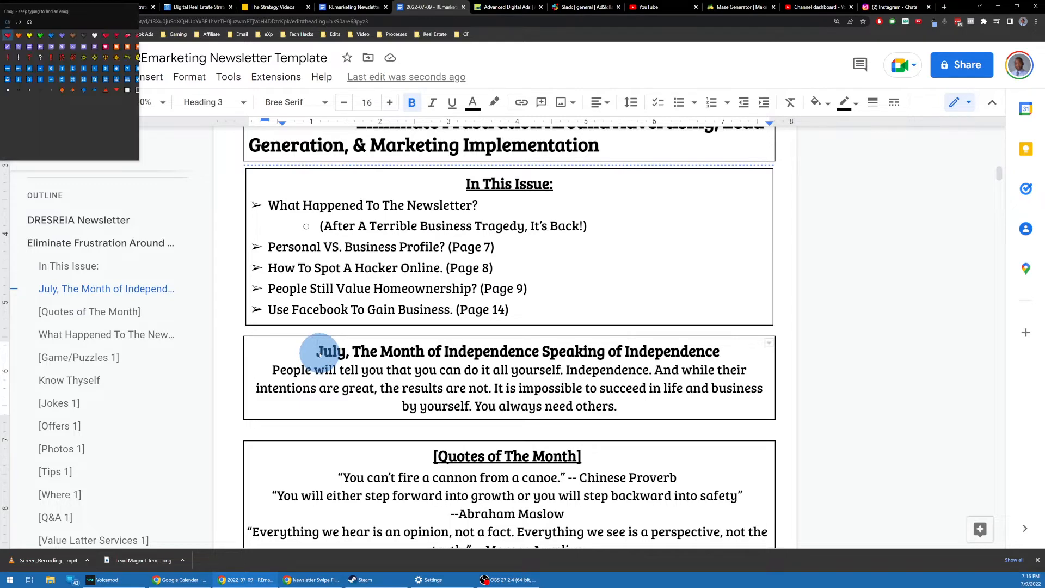
type("july")
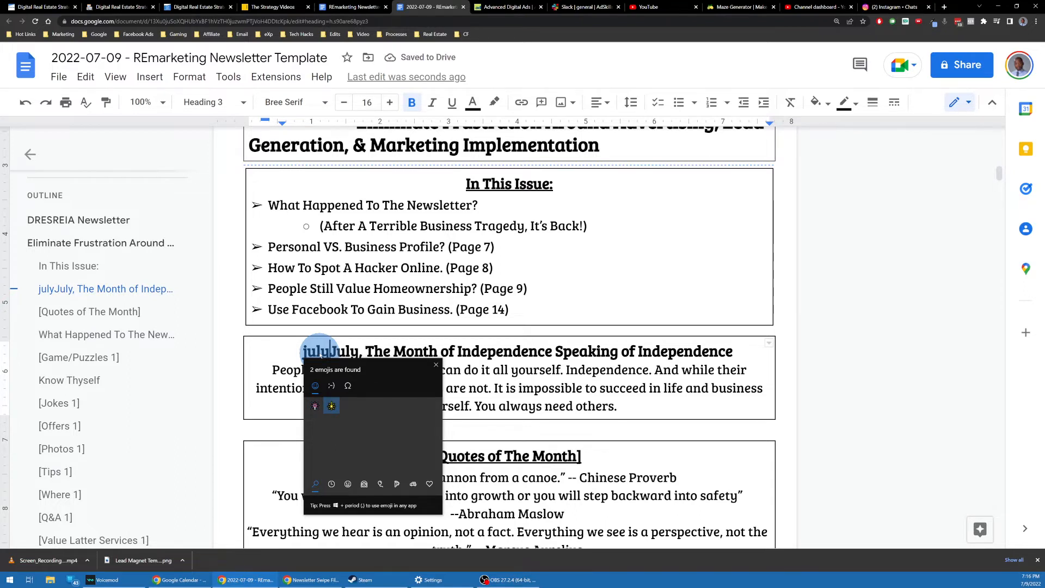
key("Return")
key("Escape")
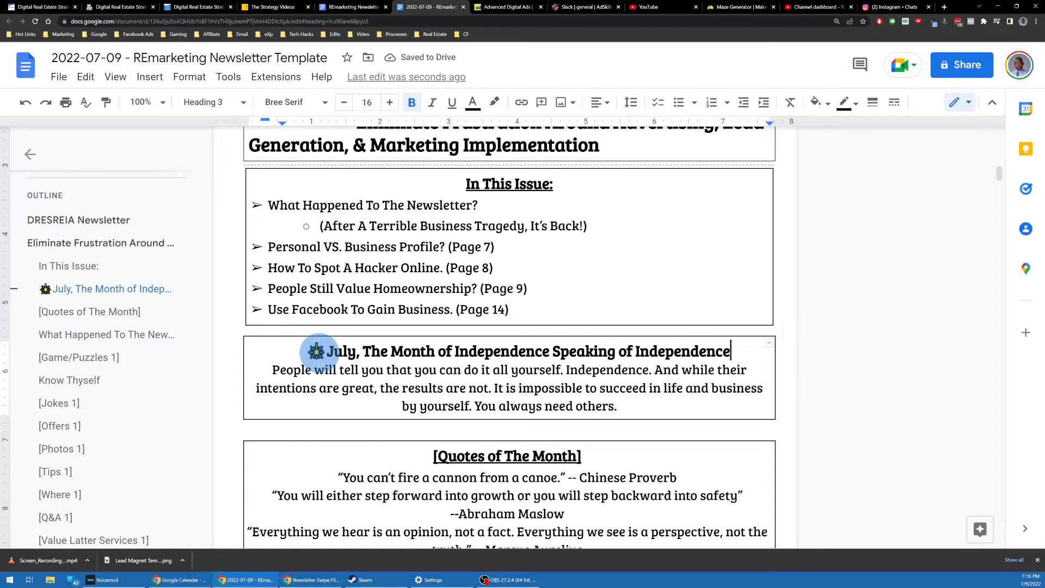
type("🎇")
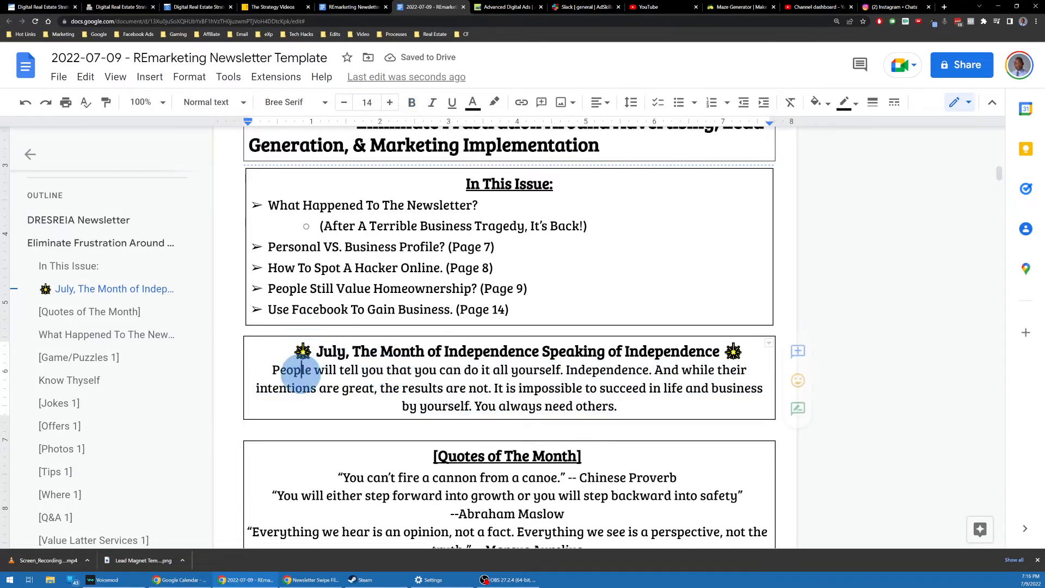
Step: Add an explosion emoji at both ends of the July heading, beside the sparklers
double_click(292, 371)
left_click(313, 351)
key("super+period")
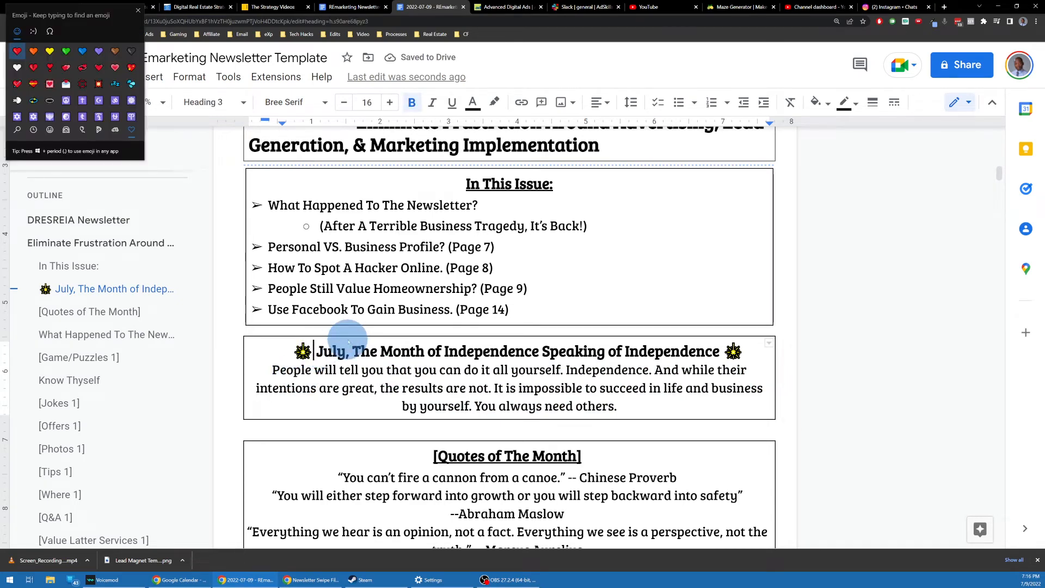
type("fire")
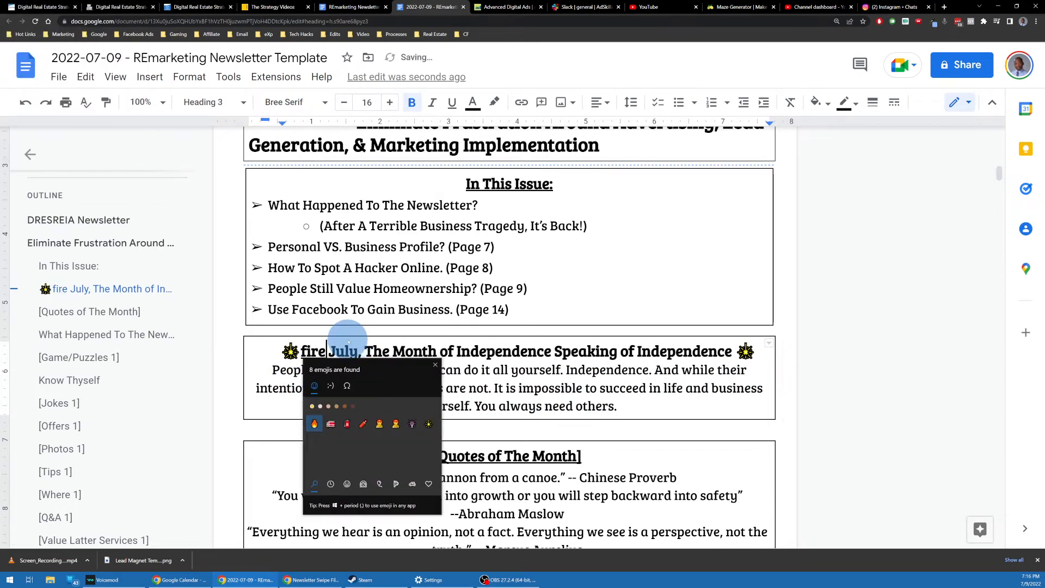
key("BackSpace")
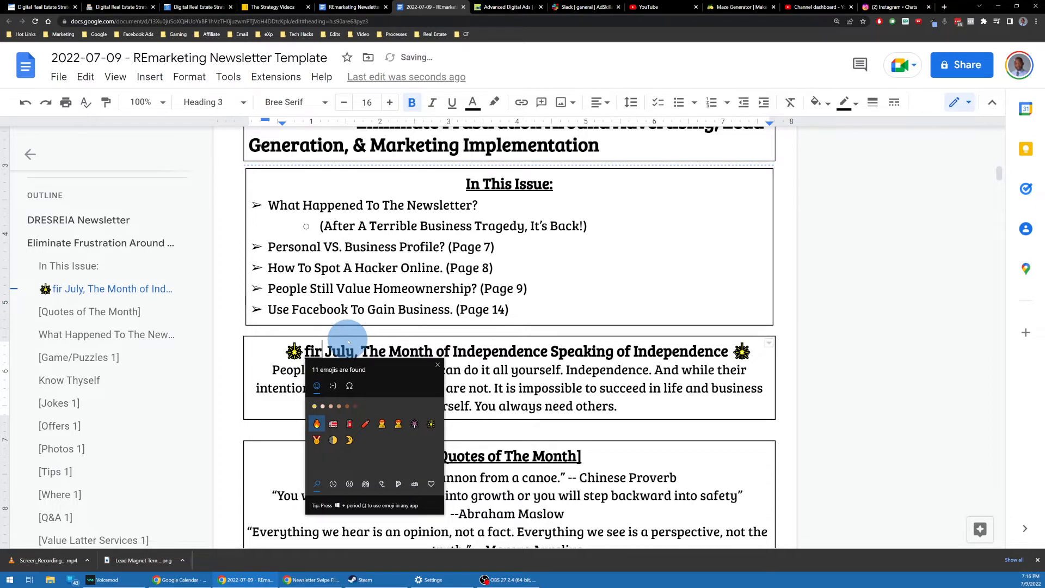
key("BackSpace")
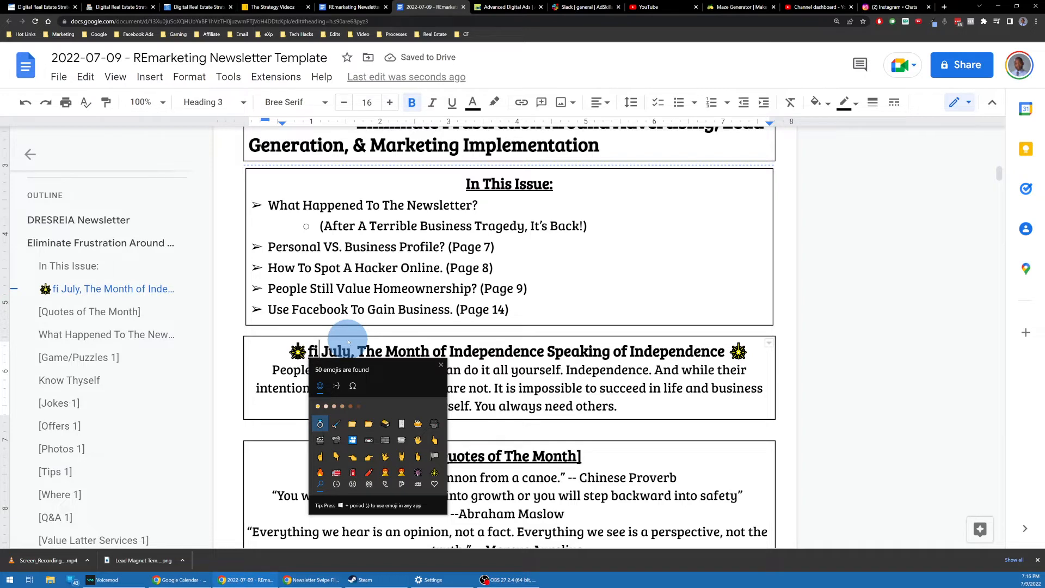
type("r")
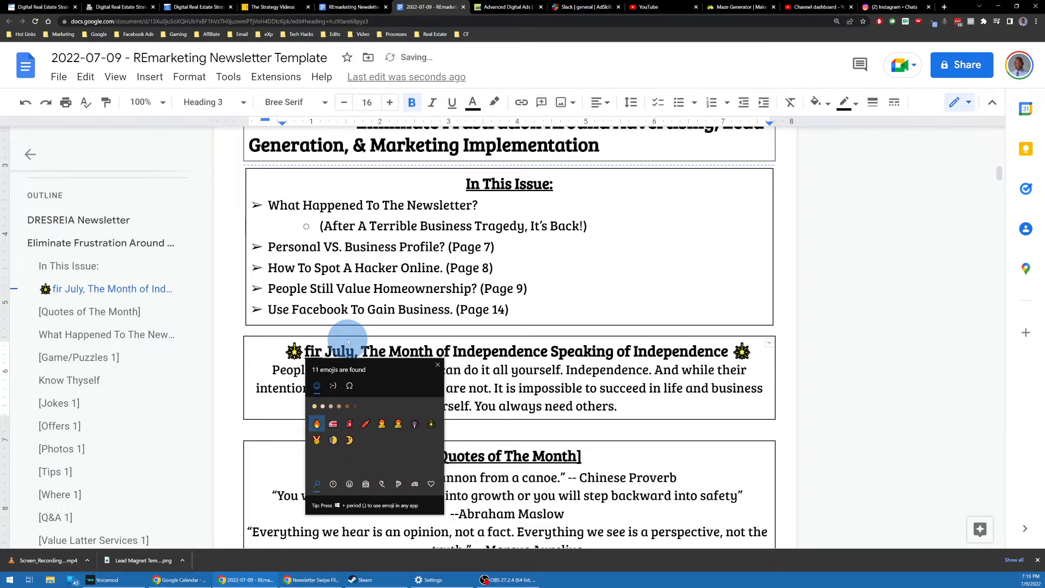
key("BackSpace")
key("BackSpace")
key("BackSpace")
type("e")
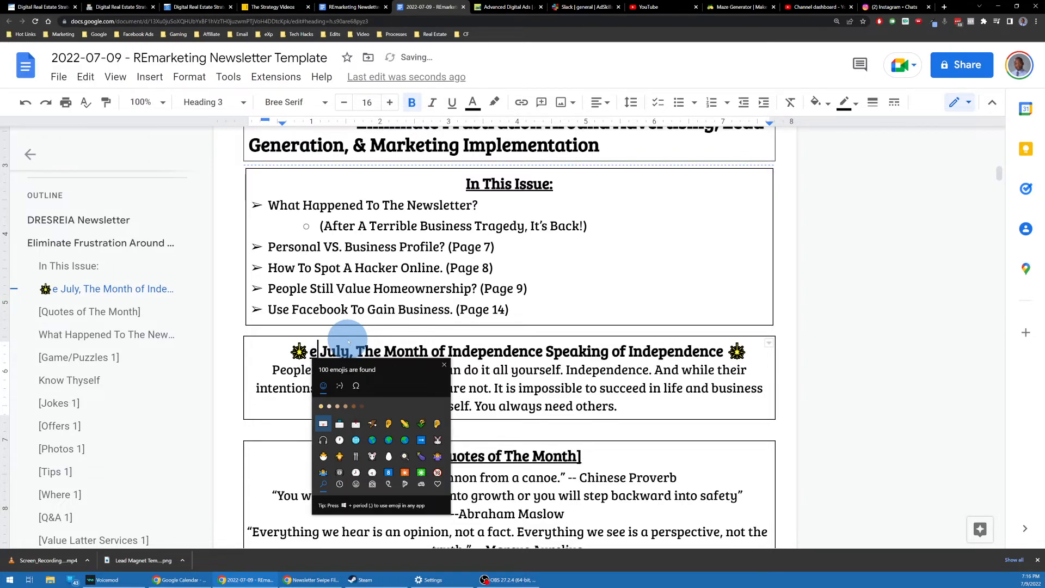
type("xpl")
left_click(327, 406)
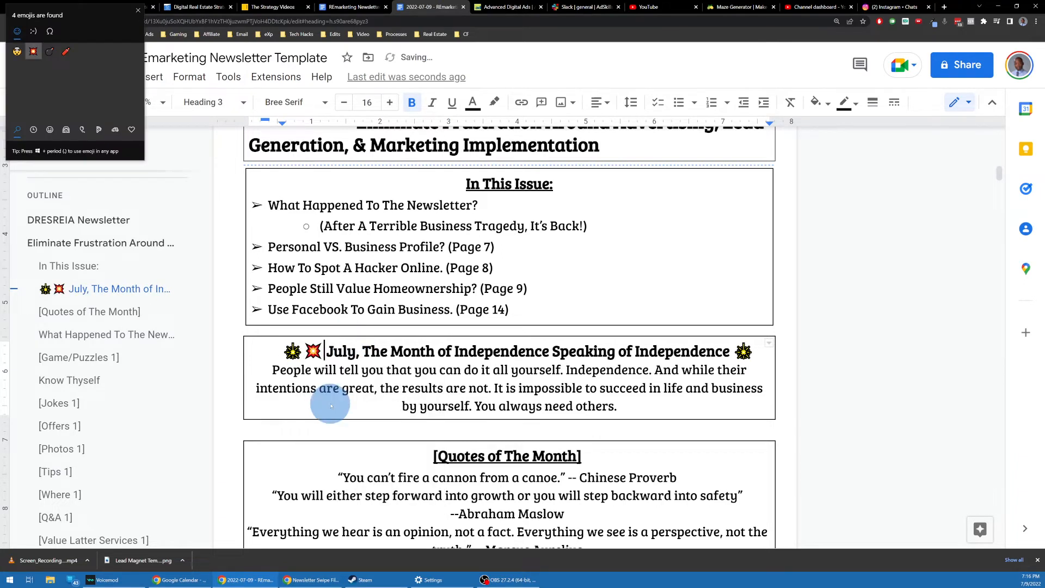
left_click(385, 326)
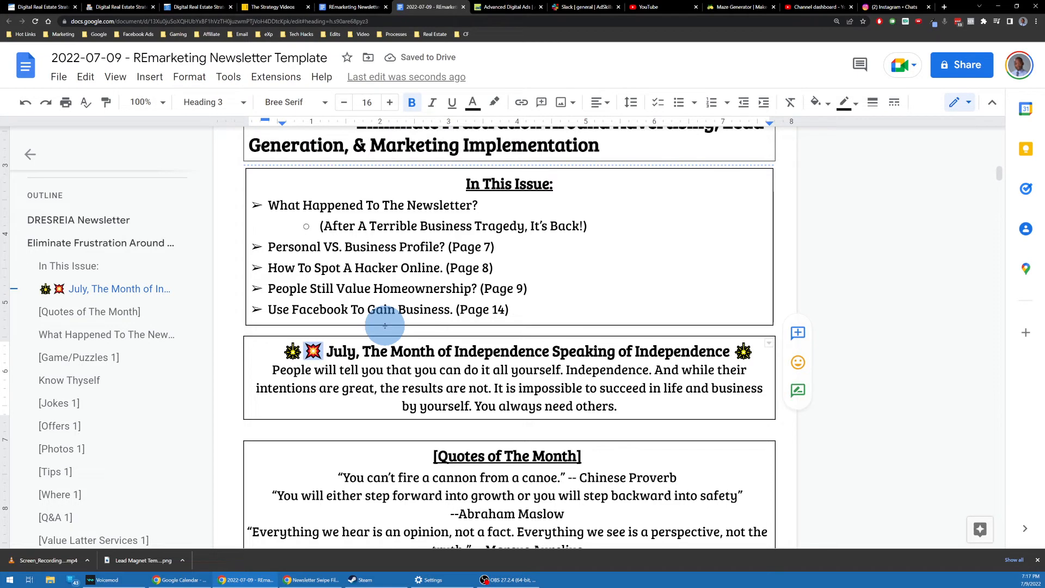
type("💥")
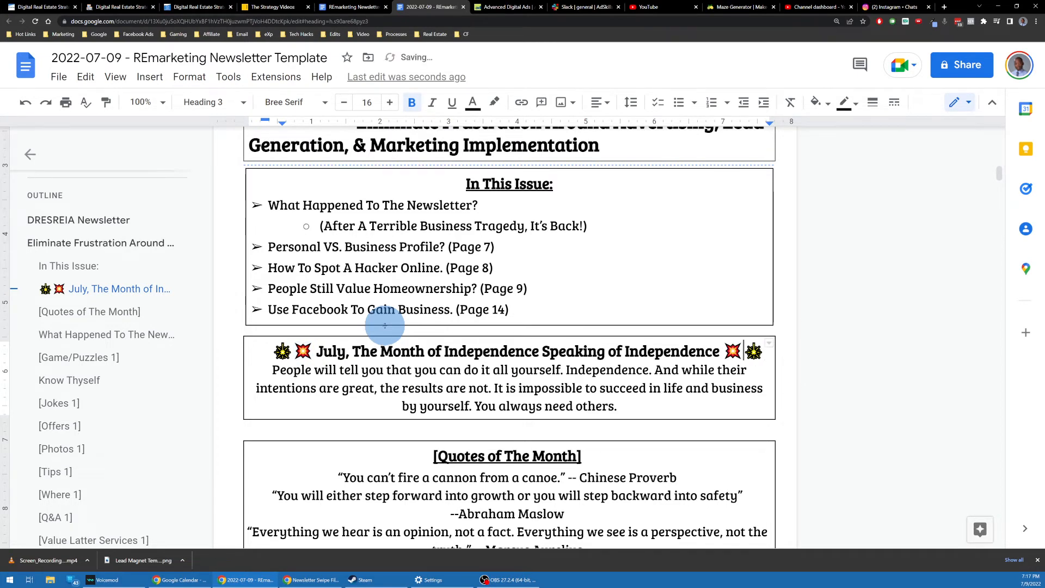
scroll(473, 354, "down", 2)
Step: Look over the Chinese Proverb and Abraham Maslow quotes
scroll(517, 281, "down", 1)
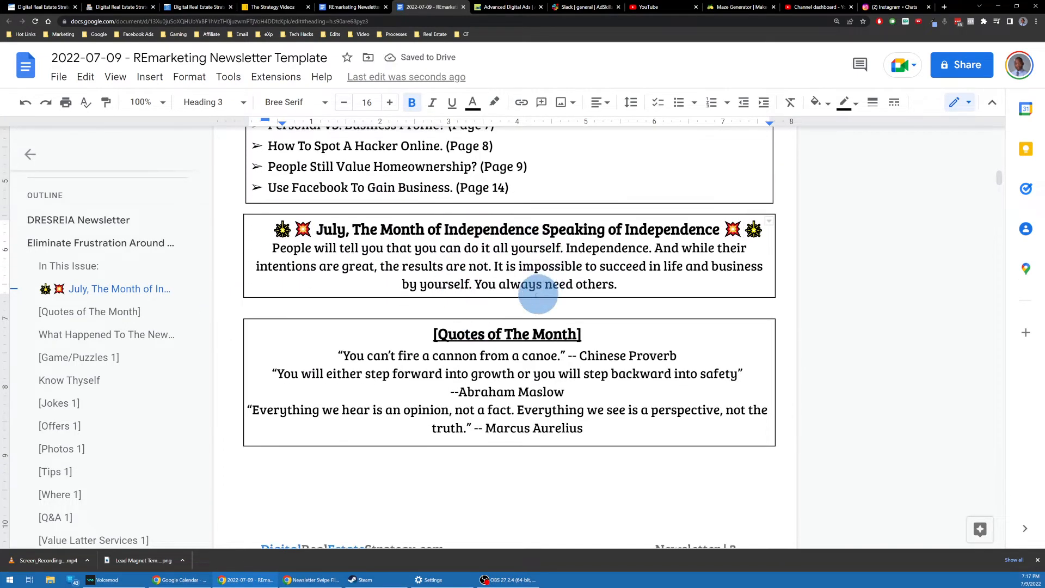
scroll(495, 273, "down", 3)
left_click(513, 236)
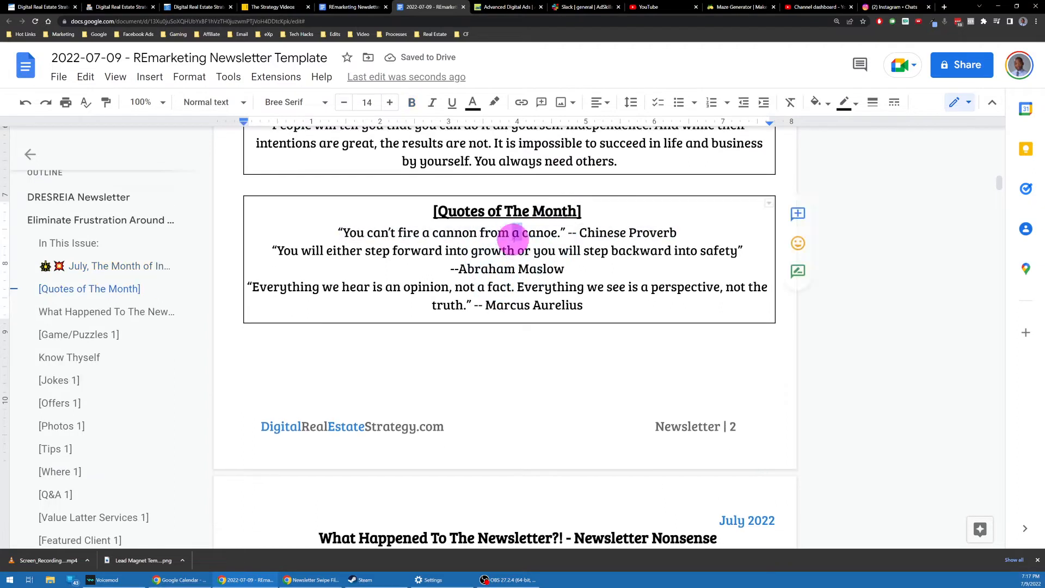
triple_click(513, 236)
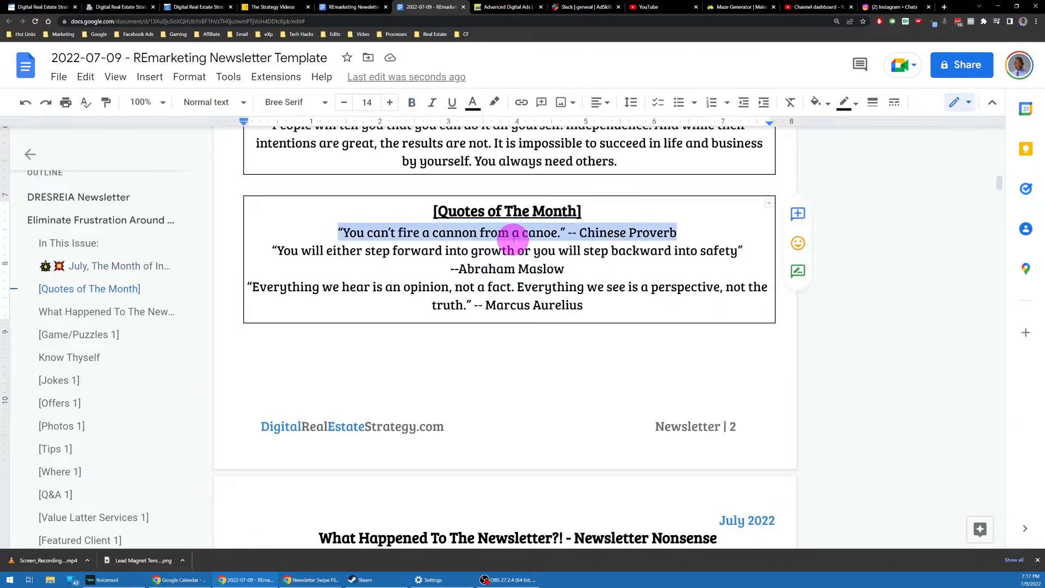
triple_click(572, 264)
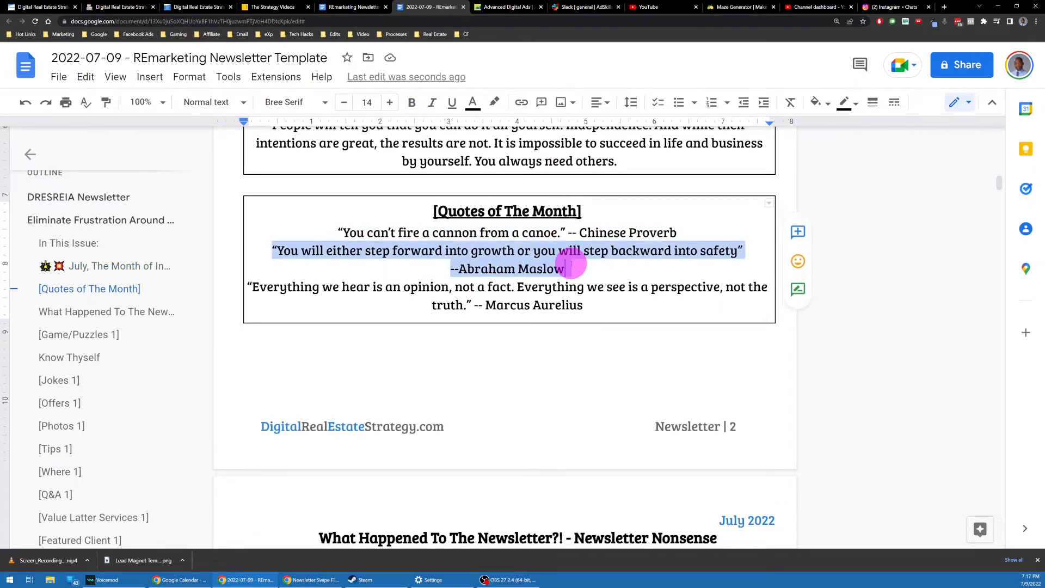
left_click(572, 268)
left_click(651, 323)
scroll(652, 322, "down", 5)
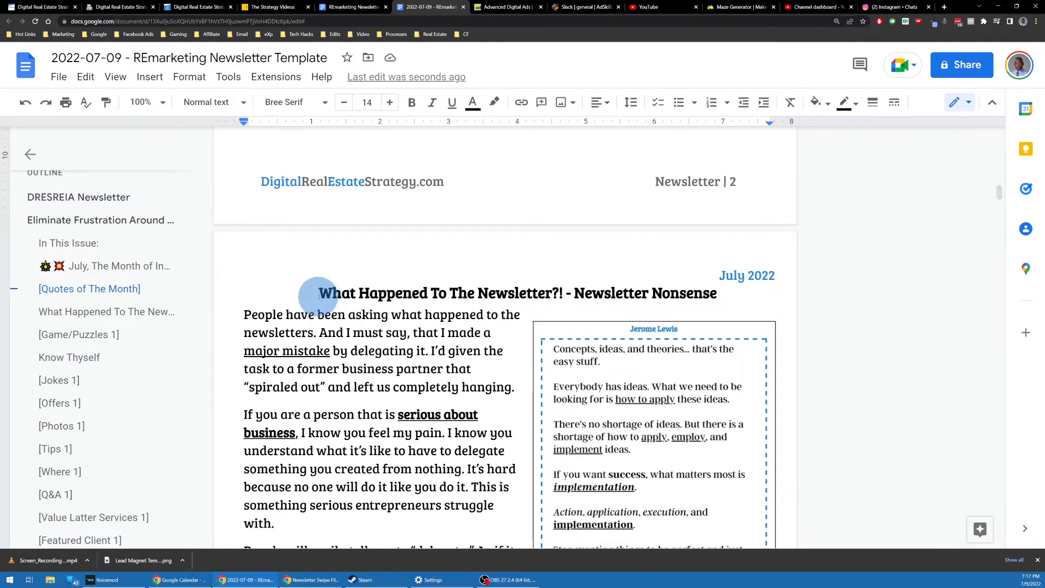
scroll(326, 294, "down", 2)
Step: Review the What Happened To The Newsletter?! heading and its quote image, then scroll to [Game/Puzzles 1]
left_click(322, 212)
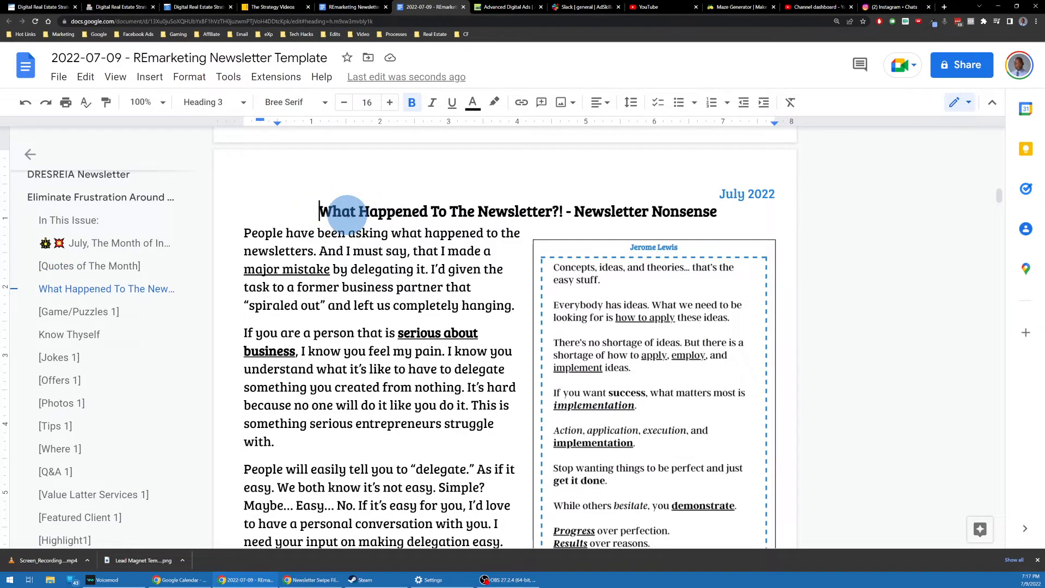
scroll(345, 212, "down", 20)
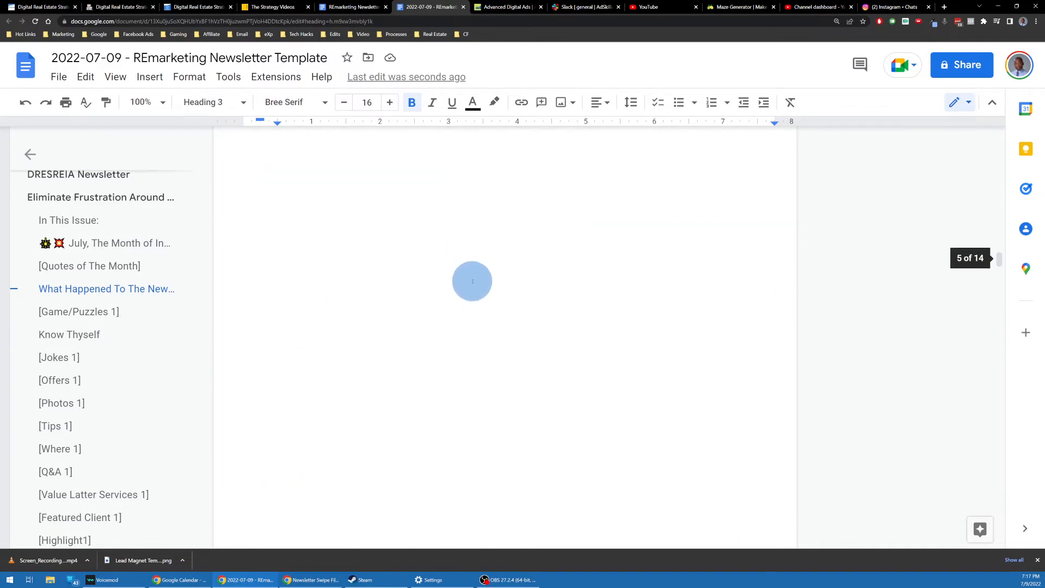
scroll(473, 281, "up", 15)
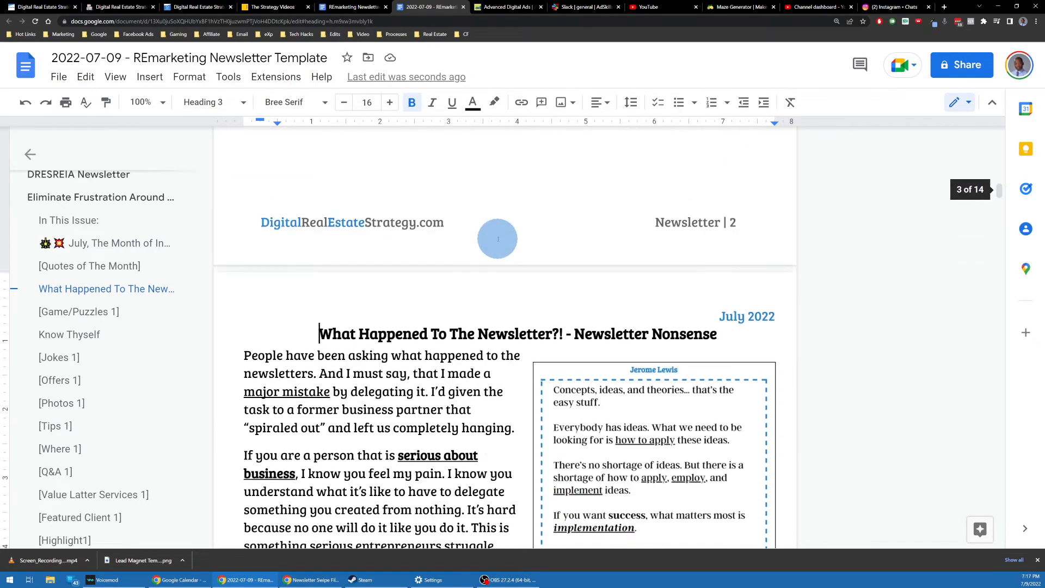
scroll(497, 239, "down", 2)
left_click(537, 214)
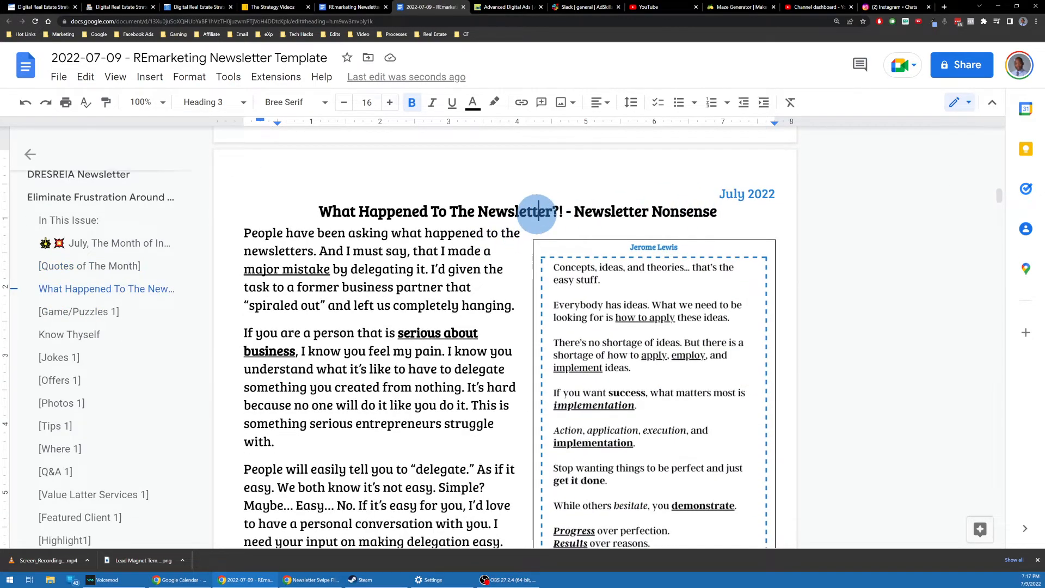
triple_click(538, 214)
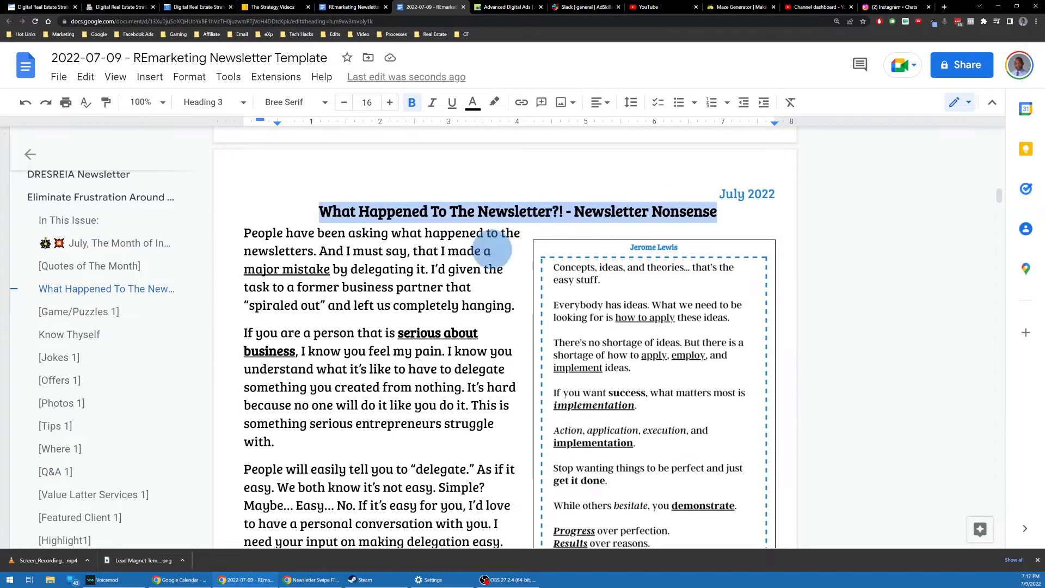
scroll(353, 217, "down", 4)
scroll(353, 217, "up", 5)
scroll(406, 259, "down", 2)
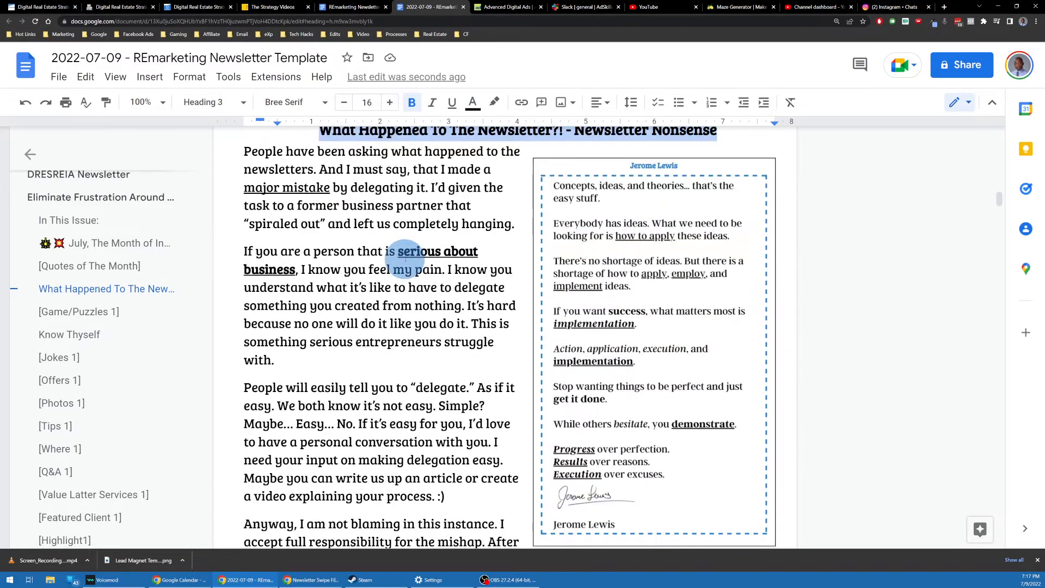
scroll(542, 205, "up", 2)
scroll(539, 276, "down", 3)
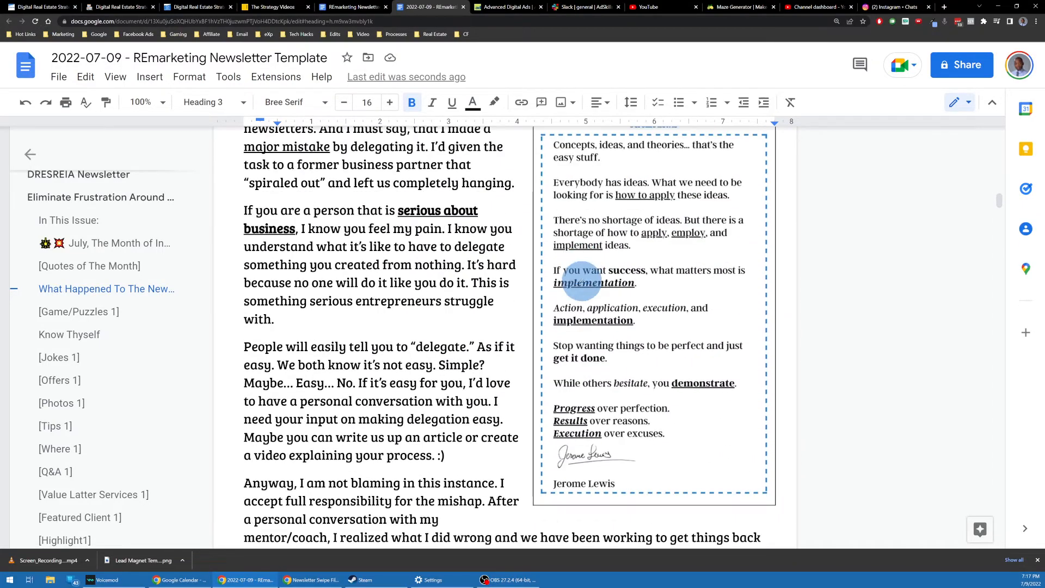
scroll(580, 276, "up", 2)
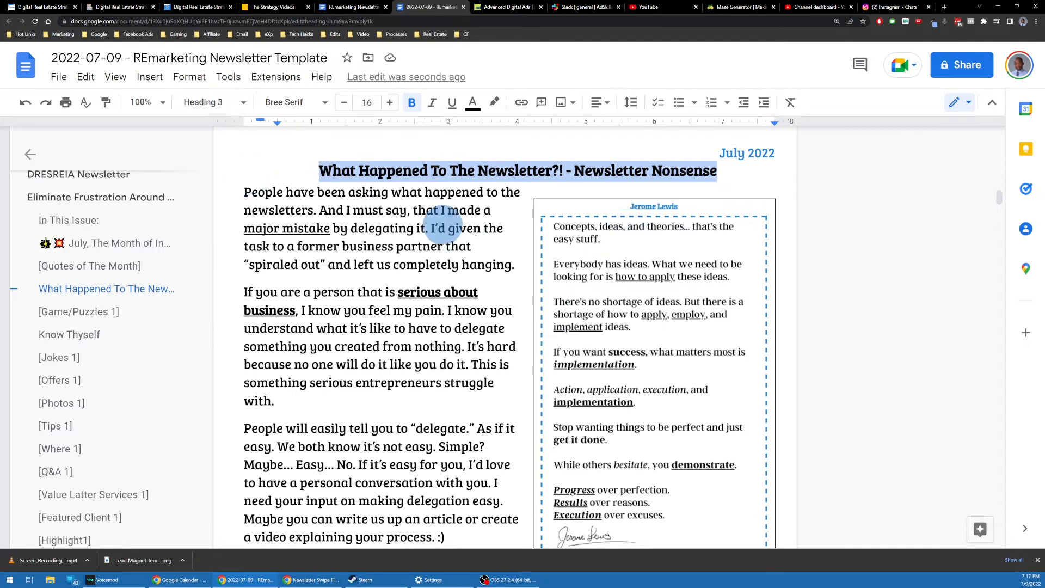
scroll(537, 250, "up", 2)
scroll(555, 265, "down", 2)
left_click(633, 239)
scroll(679, 212, "down", 1)
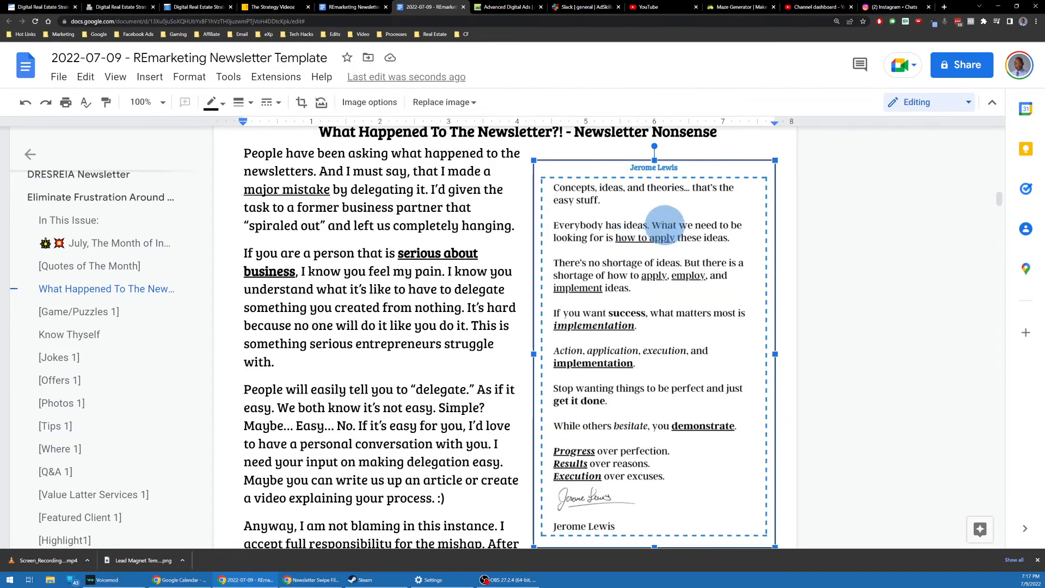
scroll(516, 219, "up", 1)
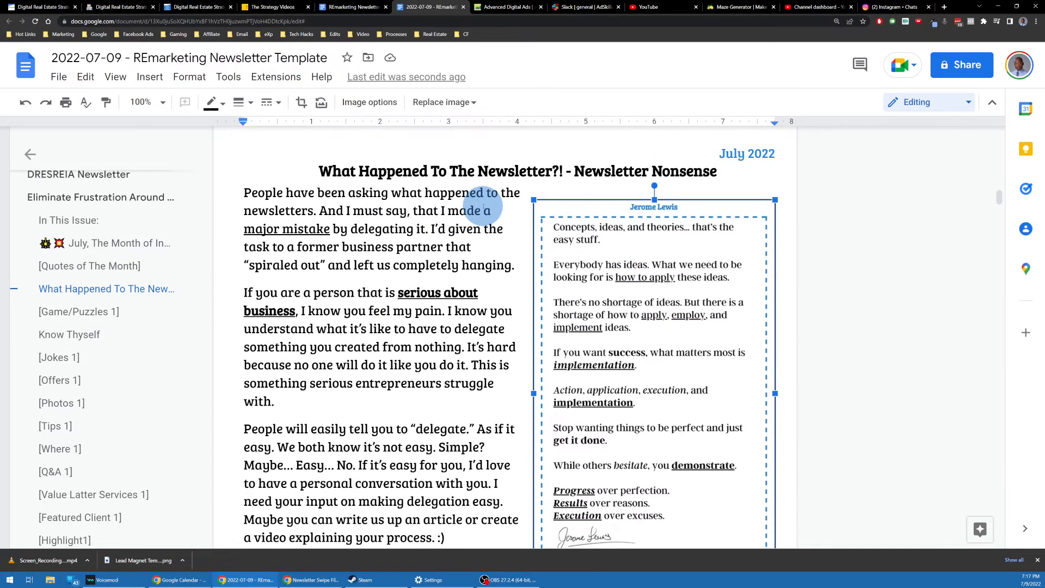
scroll(514, 221, "down", 1)
scroll(381, 205, "up", 2)
scroll(544, 261, "down", 2)
scroll(537, 271, "down", 1)
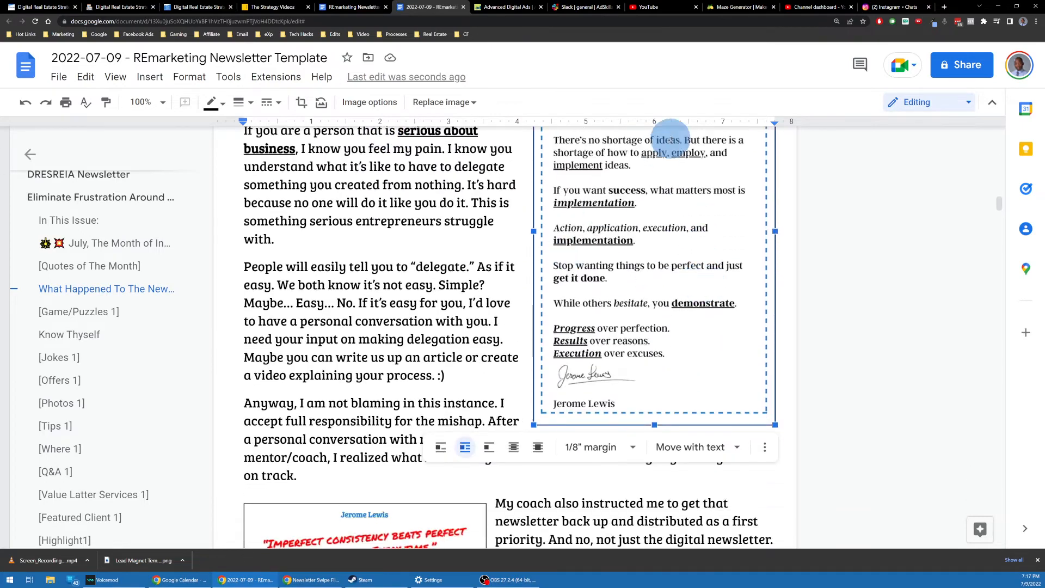
scroll(660, 136, "down", 4)
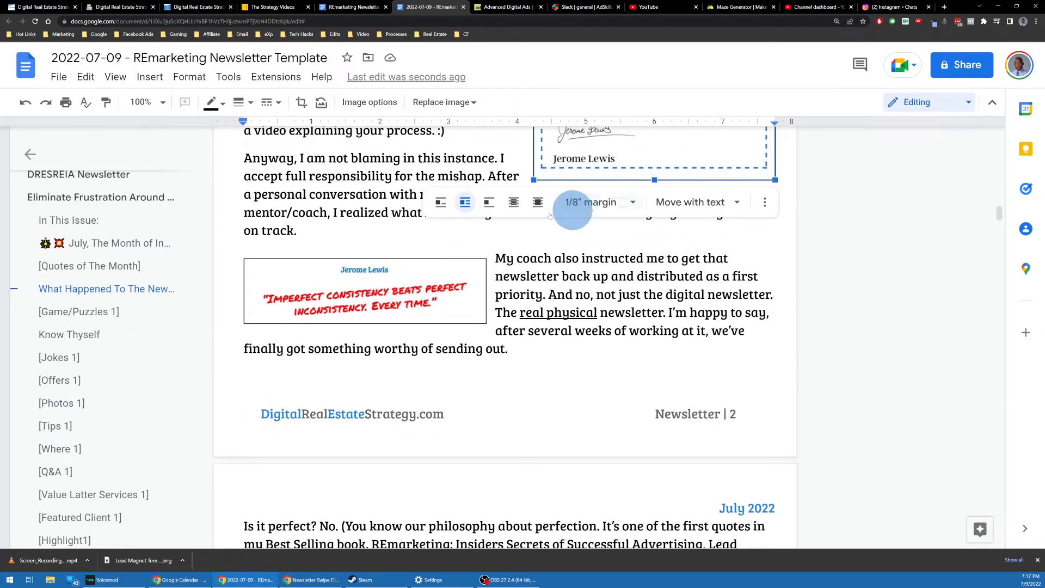
scroll(483, 292, "up", 2)
scroll(589, 295, "down", 10)
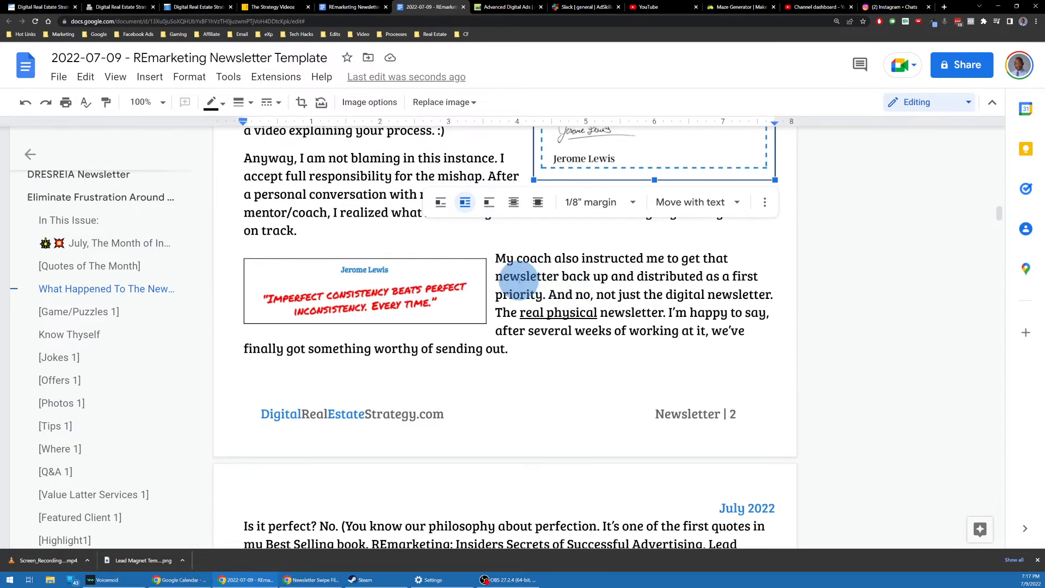
scroll(436, 266, "up", 4)
scroll(484, 264, "down", 12)
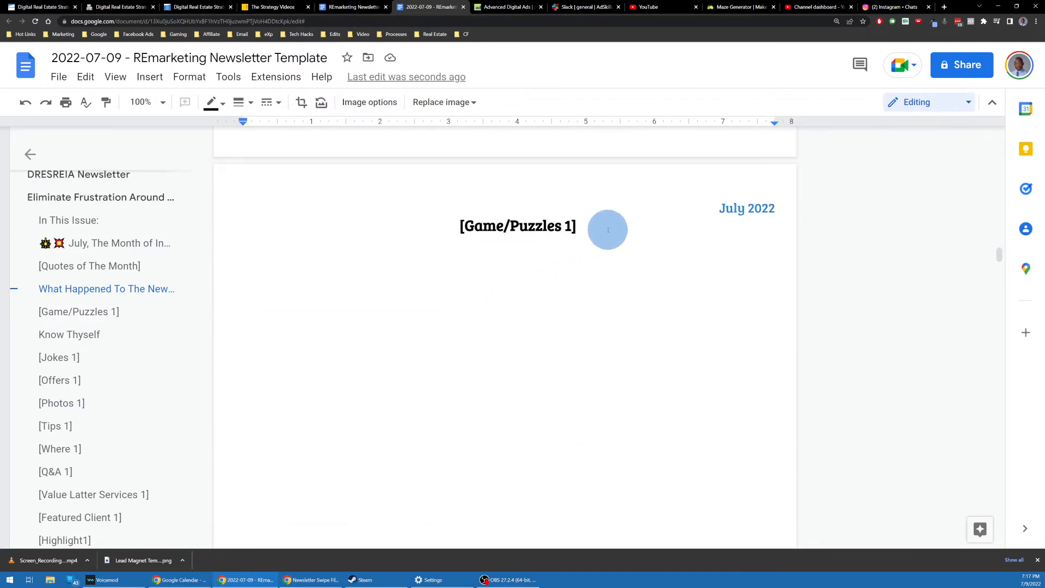
Step: Add a blank line under [Game/Puzzles 1] and start an image upload from the computer
left_click(608, 230)
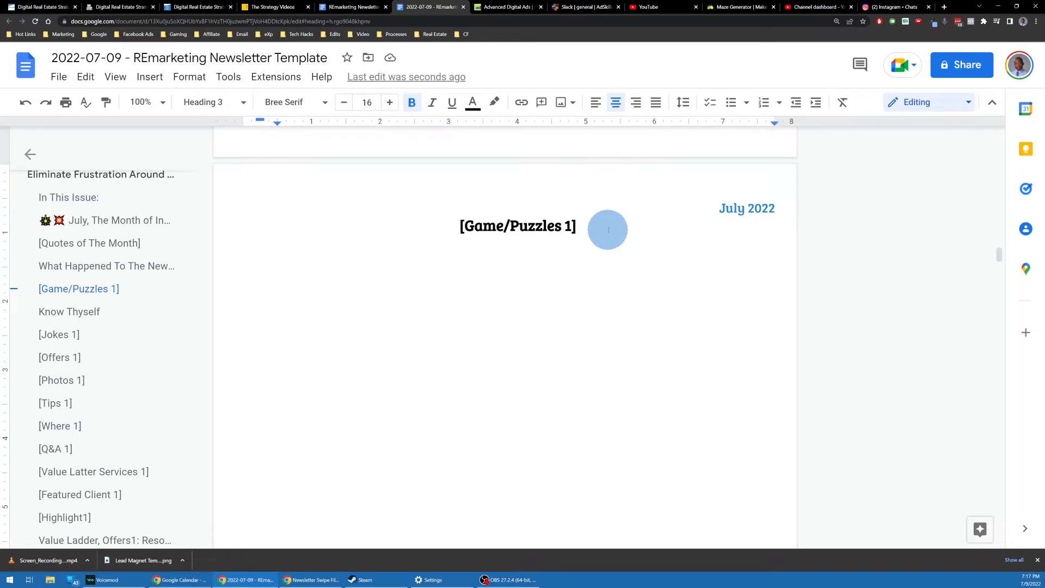
key("Return")
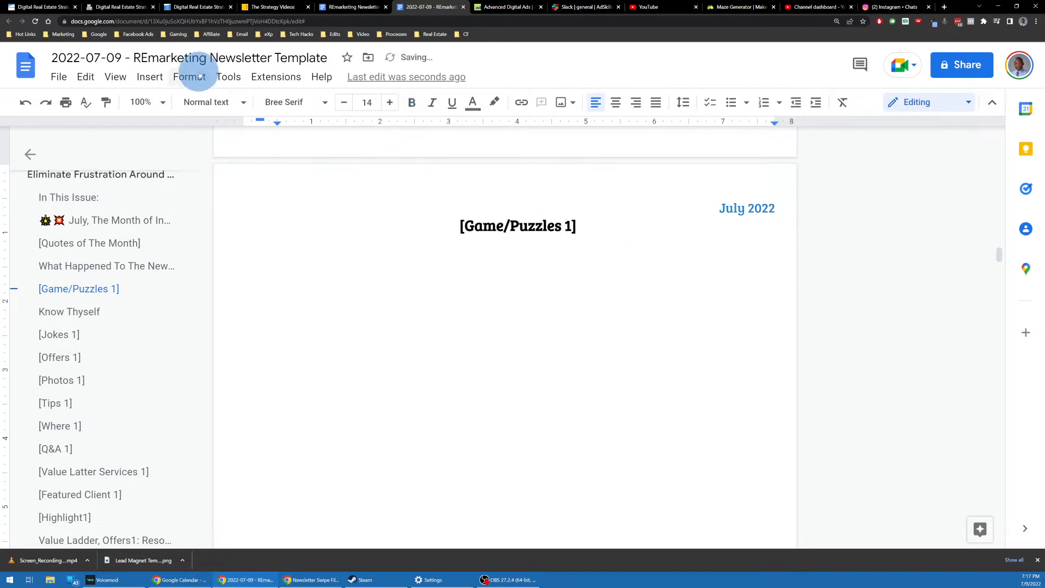
left_click(155, 80)
mouse_move(203, 99)
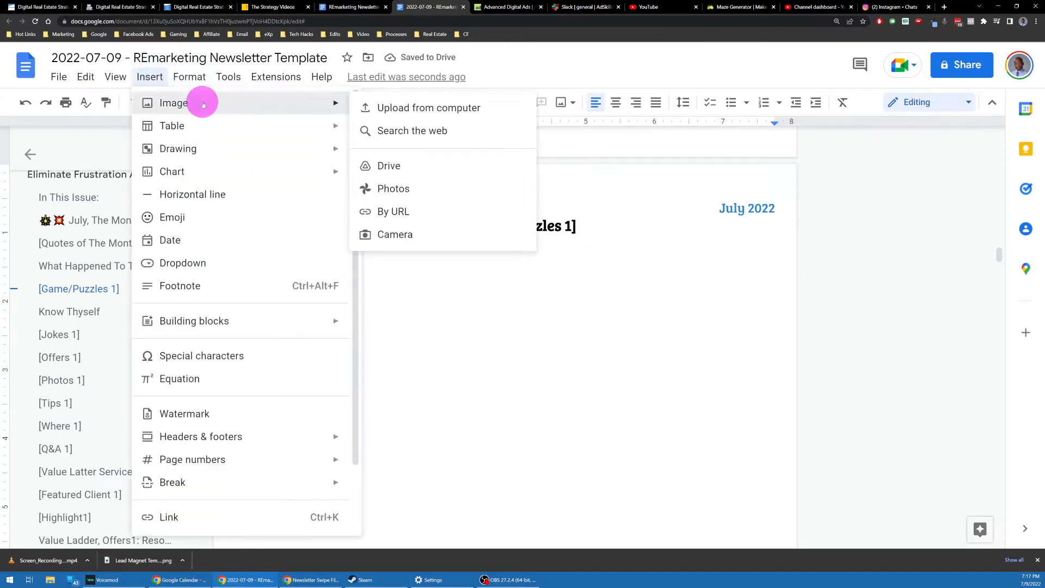
left_click(477, 108)
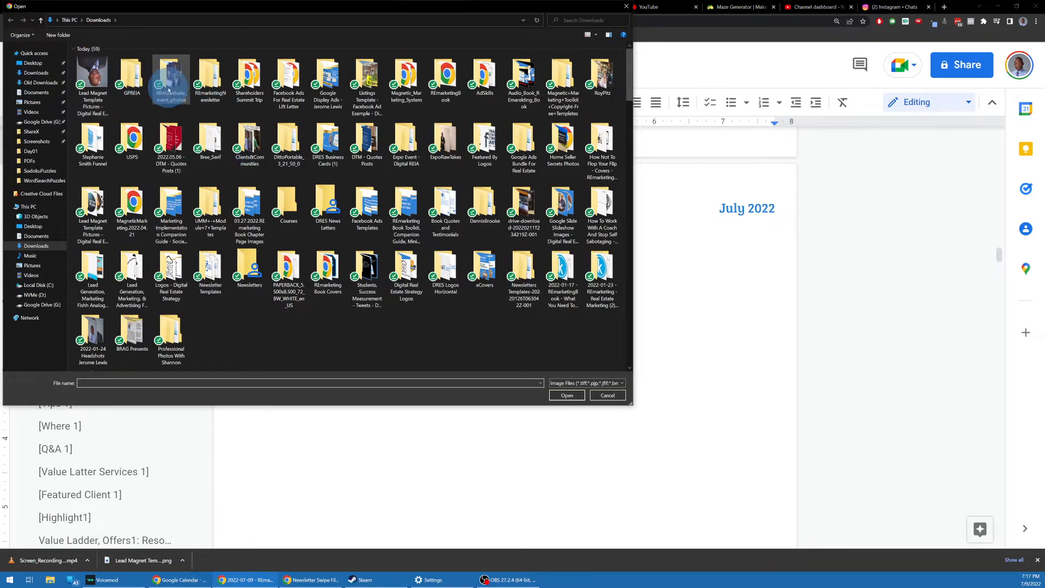
Step: Go to REmarketingNewsletter > WordSearchPuzzles, view the 2022-04 puzzle image, then close the picker
double_click(210, 76)
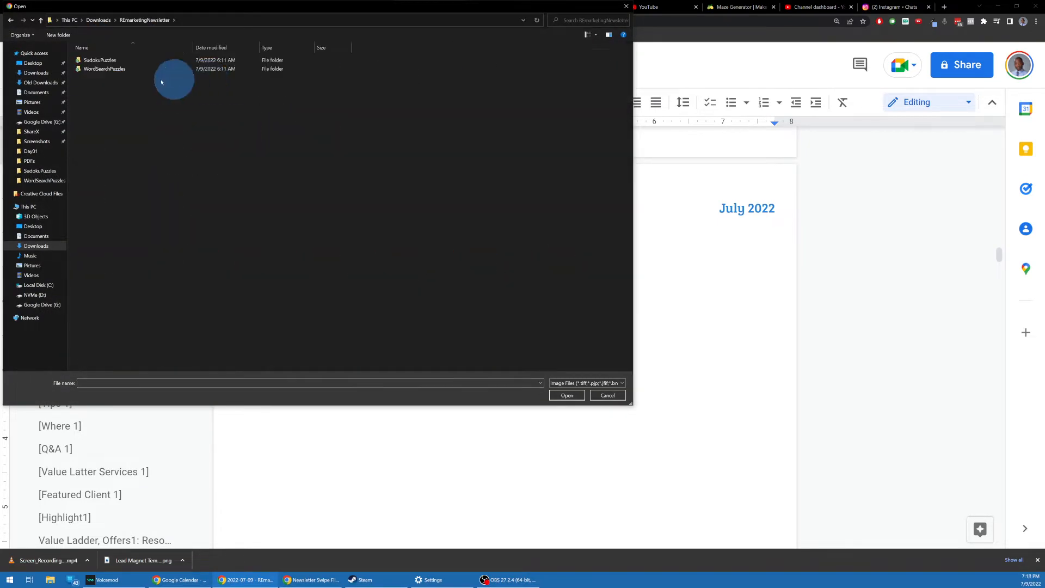
double_click(116, 63)
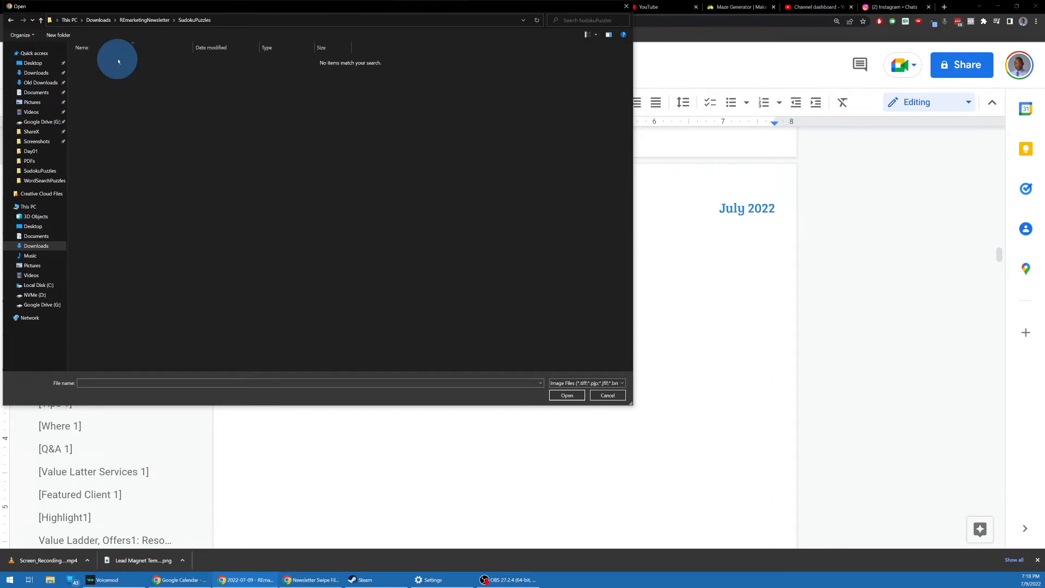
left_click(149, 20)
double_click(121, 72)
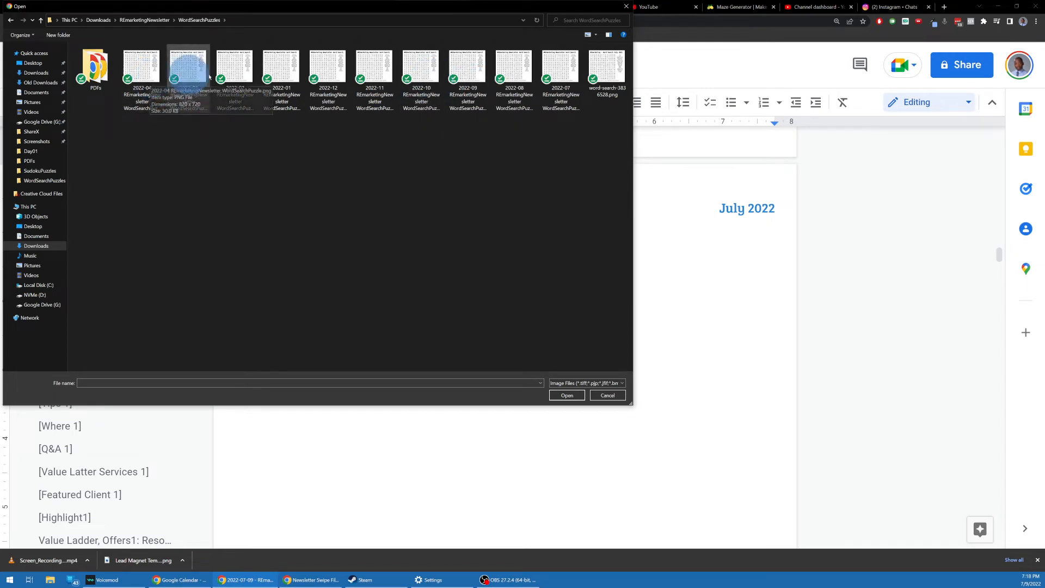
left_click(141, 76)
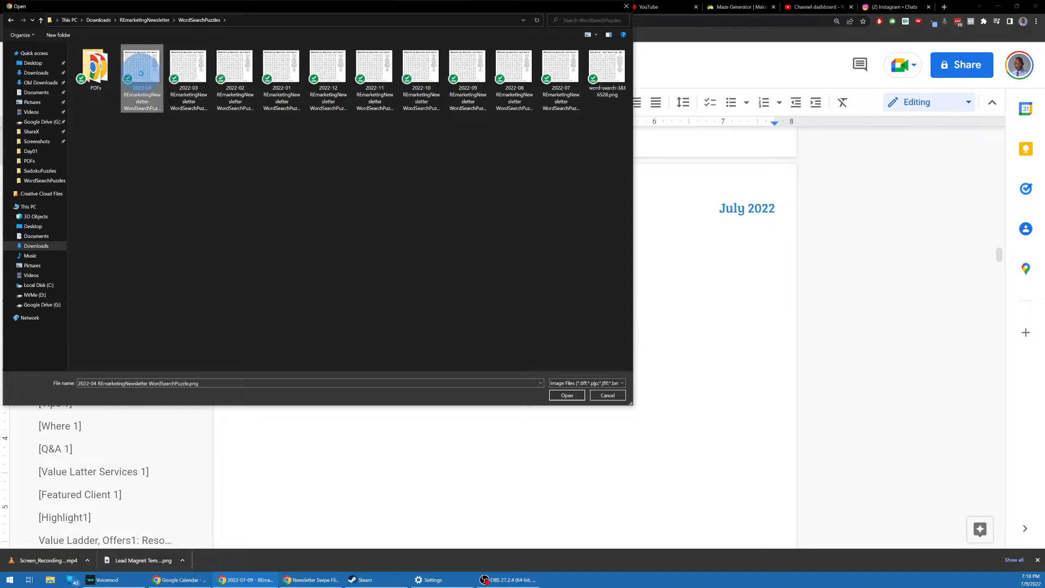
right_click(142, 75)
left_click(163, 93)
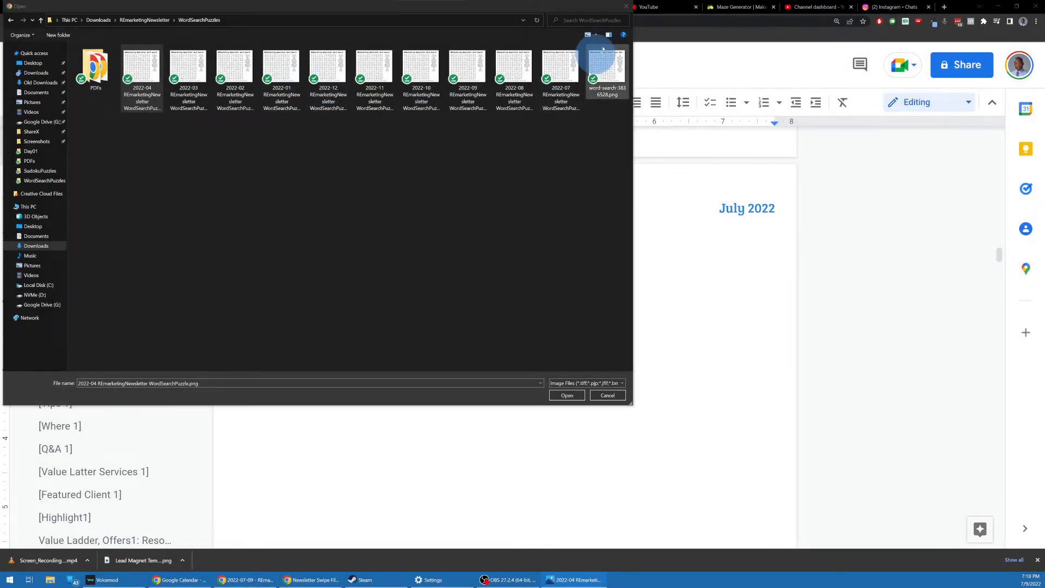
left_click(628, 7)
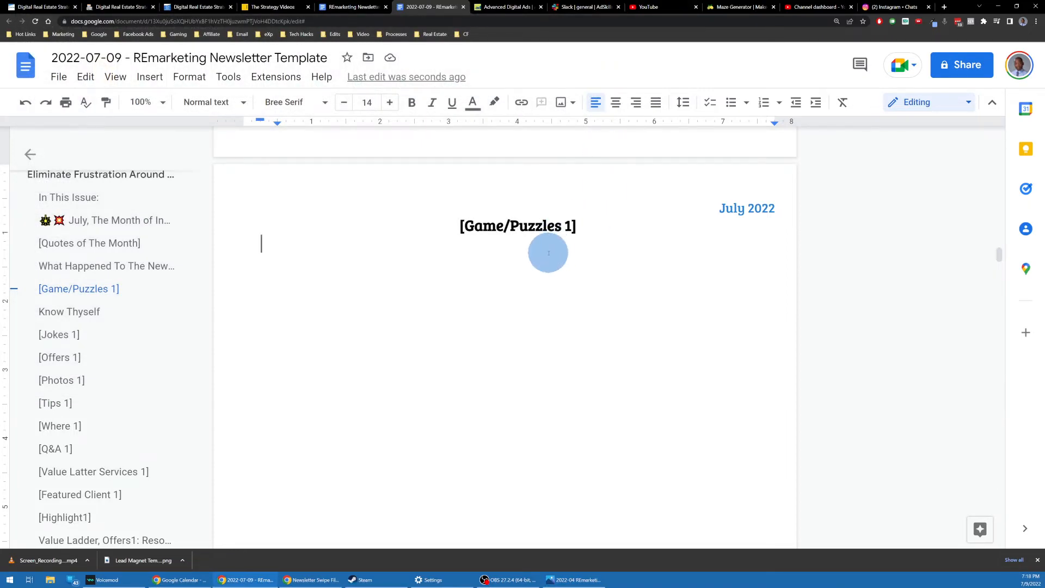
Step: Paste the #REmarketing Newsletter Word Search puzzle image under the [Game/Puzzles 1] heading
key("ctrl+v")
scroll(548, 267, "up", 6)
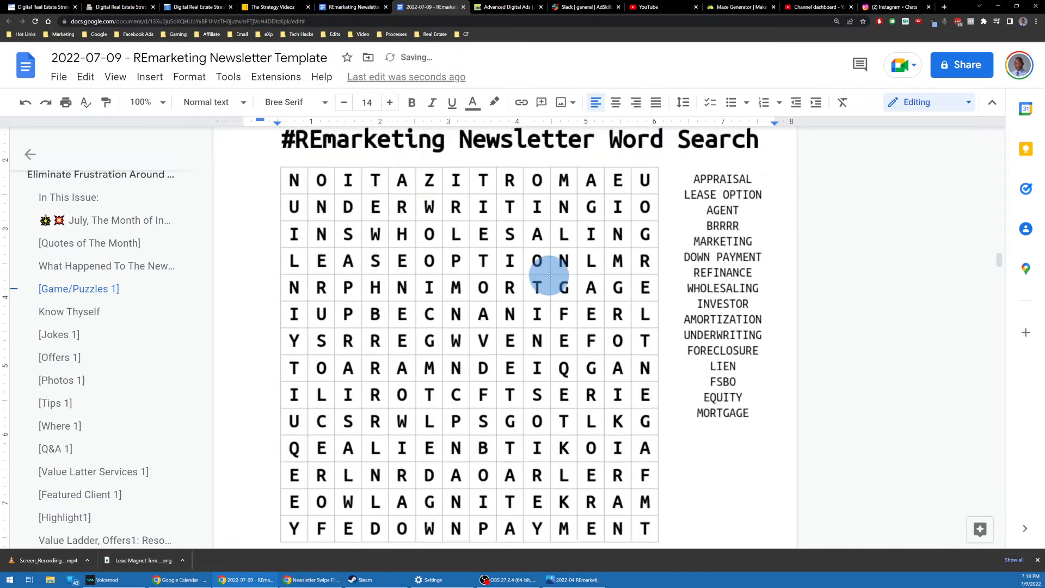
scroll(539, 283, "down", 3)
left_click(514, 344)
scroll(583, 285, "down", 5)
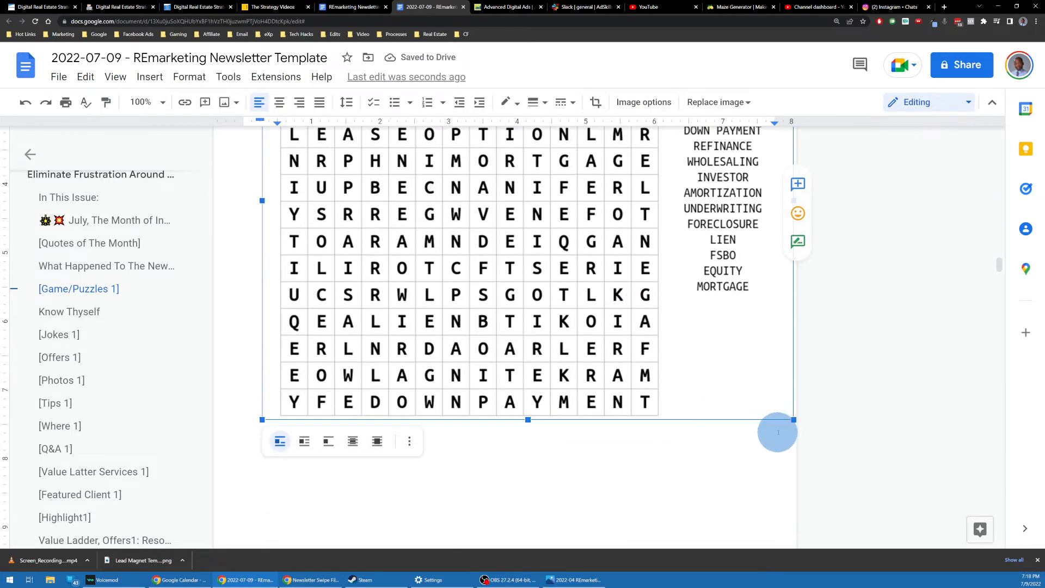
left_click_drag(793, 420, 737, 367)
scroll(645, 327, "up", 7)
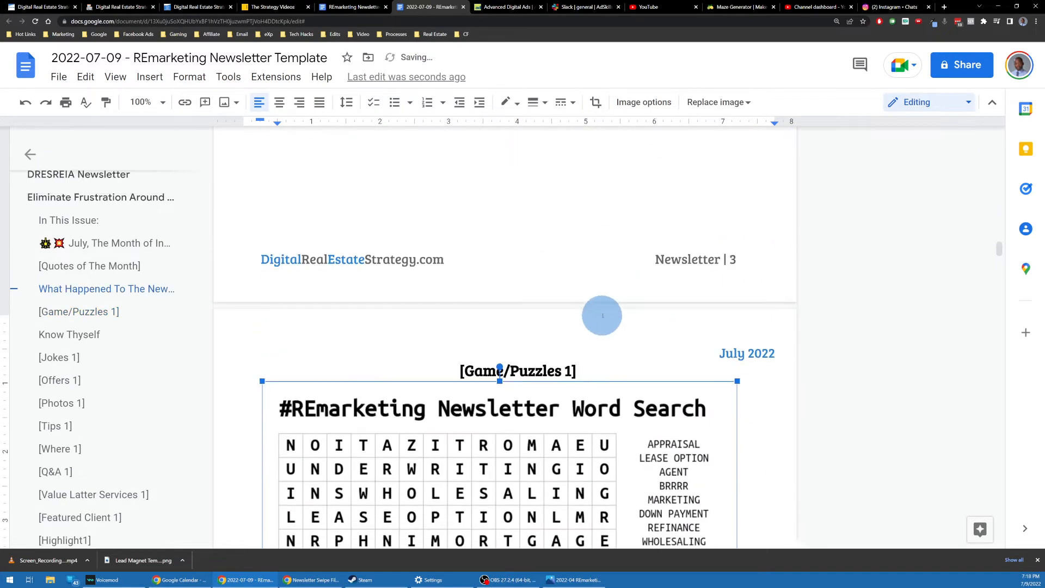
scroll(594, 312, "down", 3)
left_click(587, 217)
Step: Scroll past the word-search image until the Know Thyself page comes into view
scroll(497, 233, "down", 2)
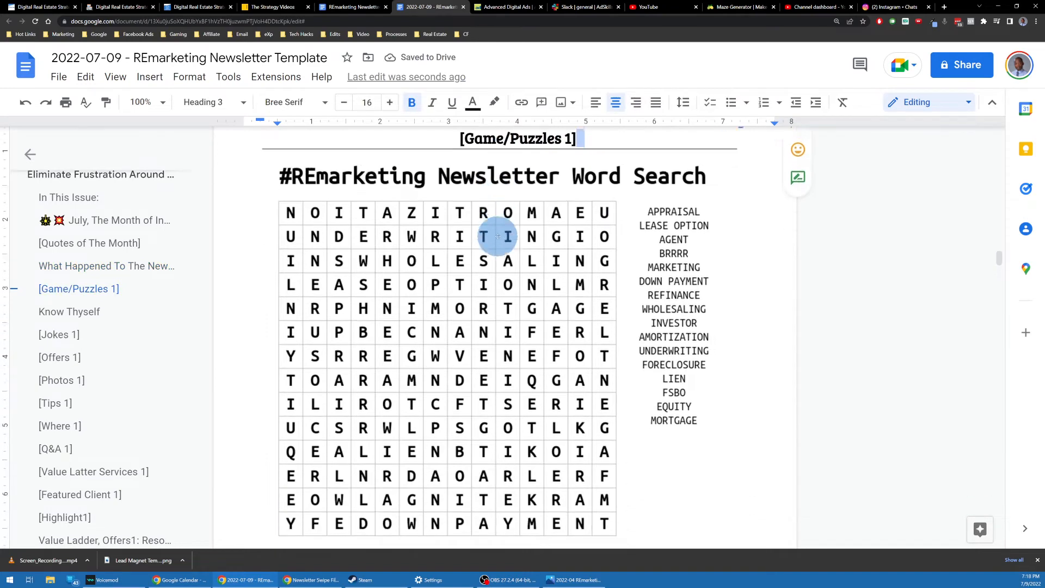
scroll(566, 251, "up", 2)
scroll(521, 290, "down", 2)
left_click(521, 290)
scroll(520, 287, "down", 3)
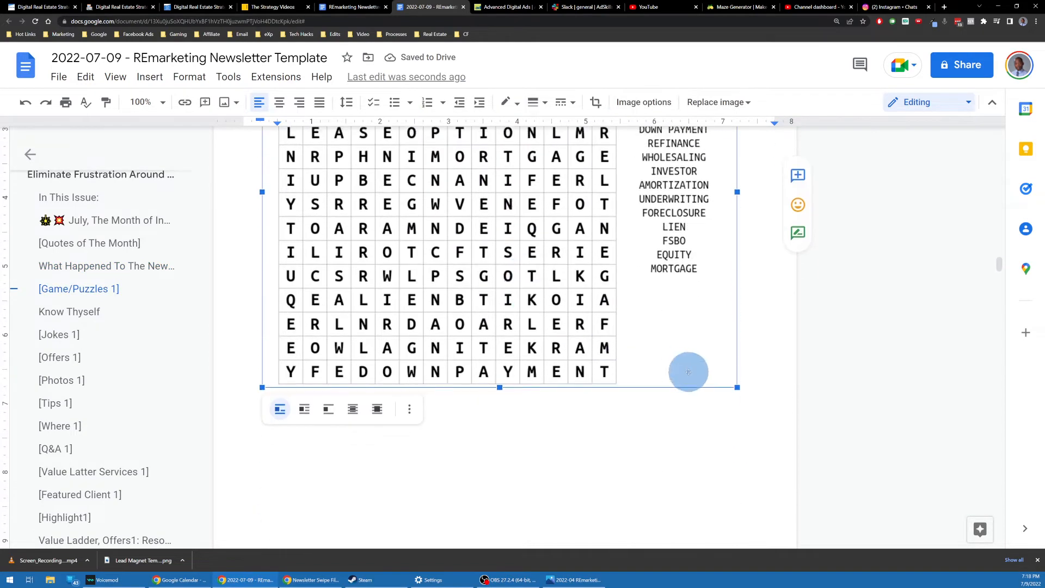
scroll(583, 315, "up", 4)
scroll(544, 288, "down", 1)
scroll(549, 279, "up", 2)
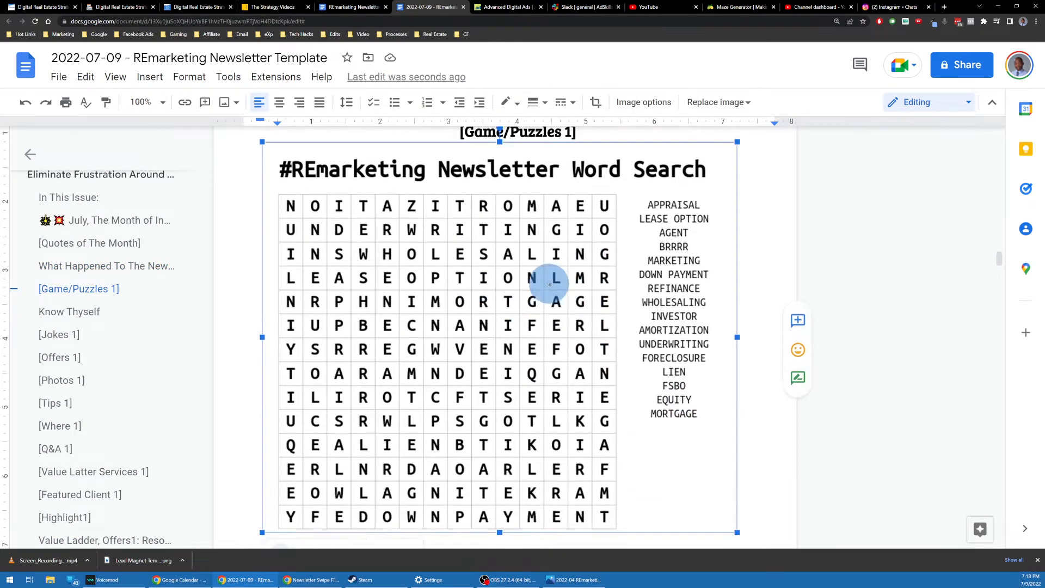
left_click(590, 234)
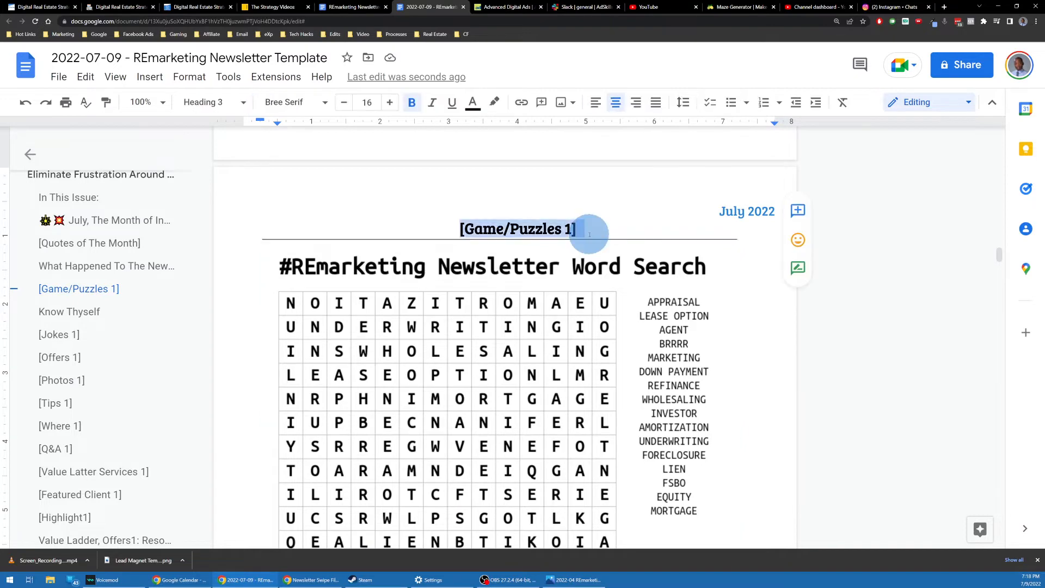
left_click(497, 294)
scroll(527, 292, "down", 10)
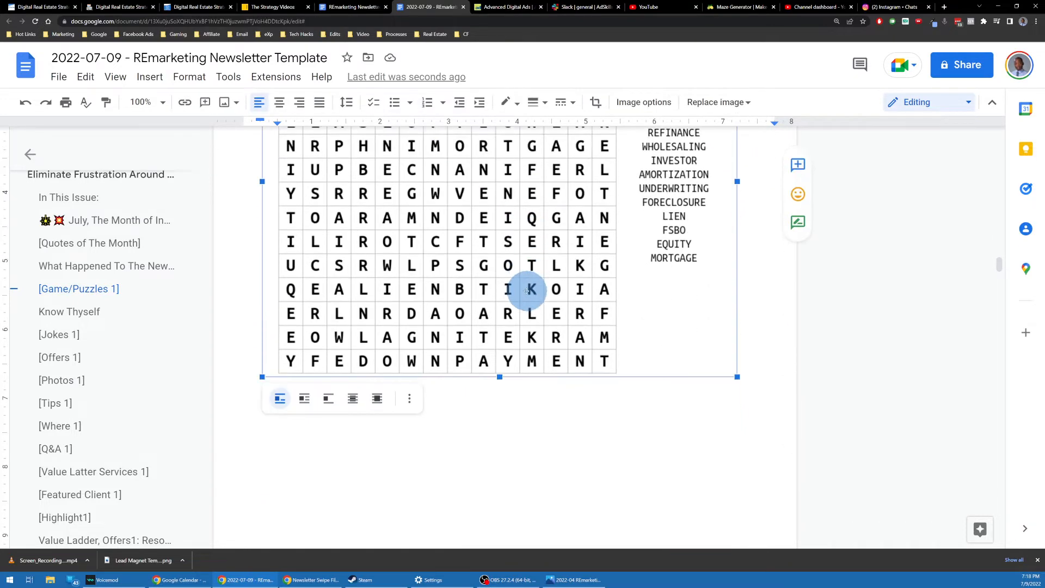
scroll(526, 283, "down", 5)
scroll(518, 285, "up", 2)
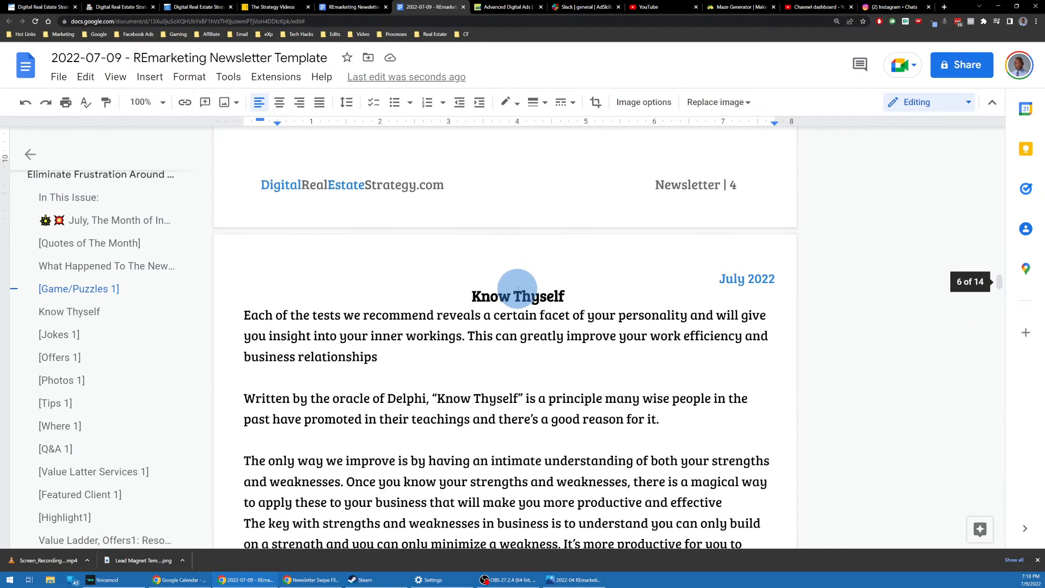
Step: Place the cursor after 'business relationships' in the Know Thyself article's first paragraph
scroll(487, 297, "down", 7)
scroll(490, 299, "up", 10)
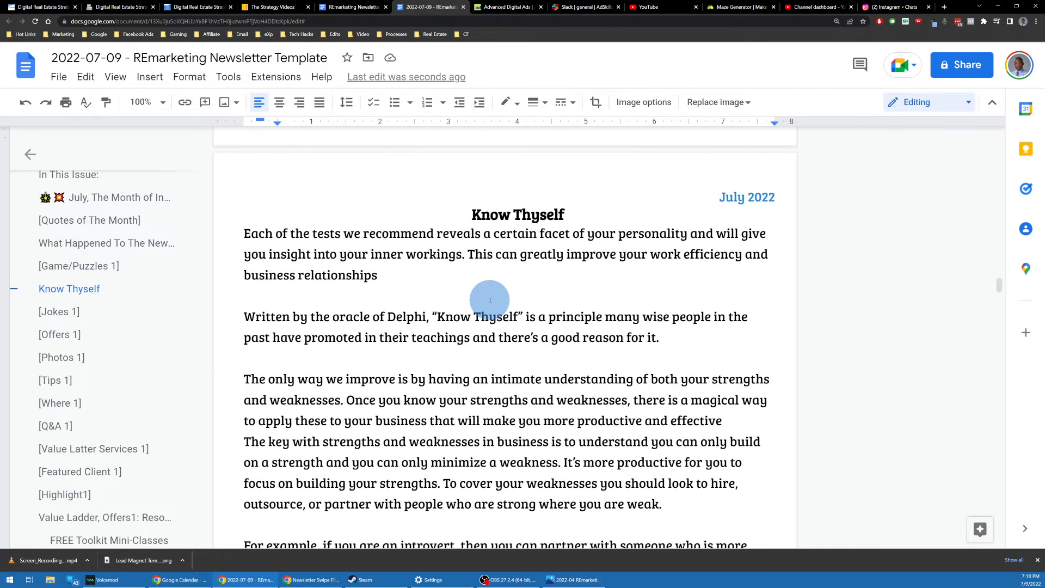
scroll(485, 291, "down", 7)
scroll(485, 294, "up", 5)
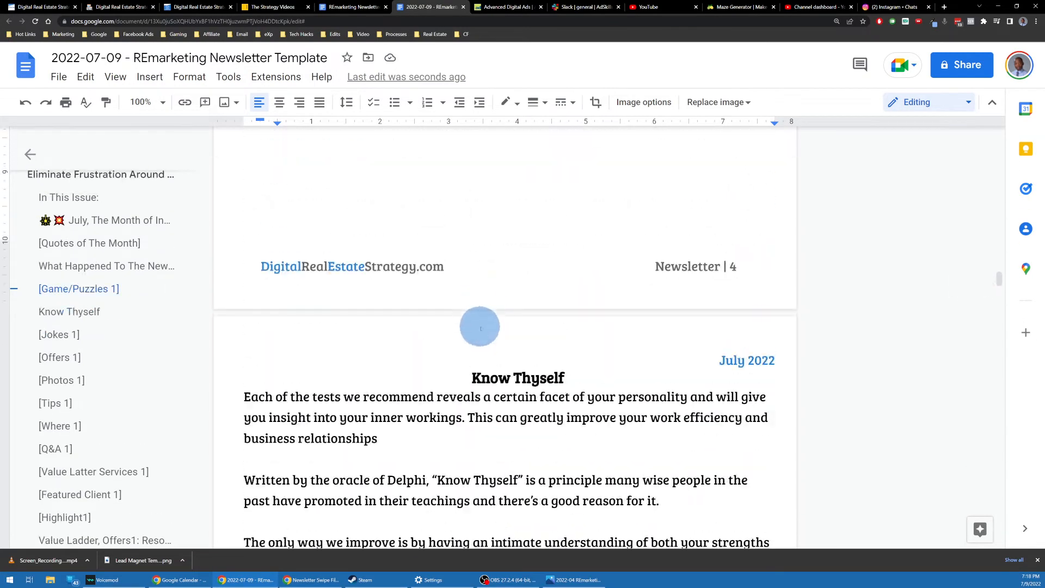
scroll(481, 321, "down", 2)
scroll(460, 251, "down", 2)
scroll(449, 255, "up", 2)
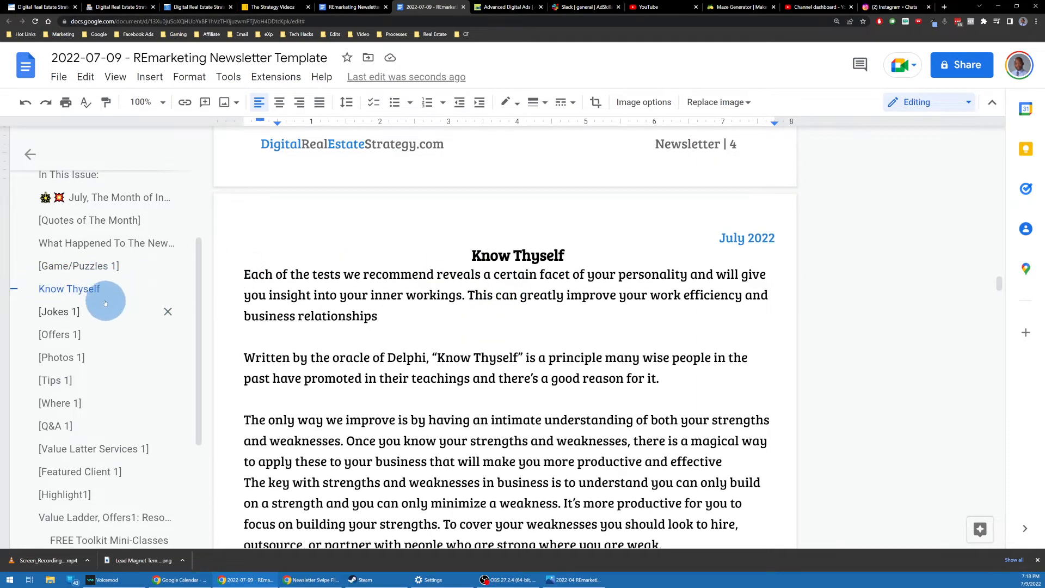
left_click(570, 253)
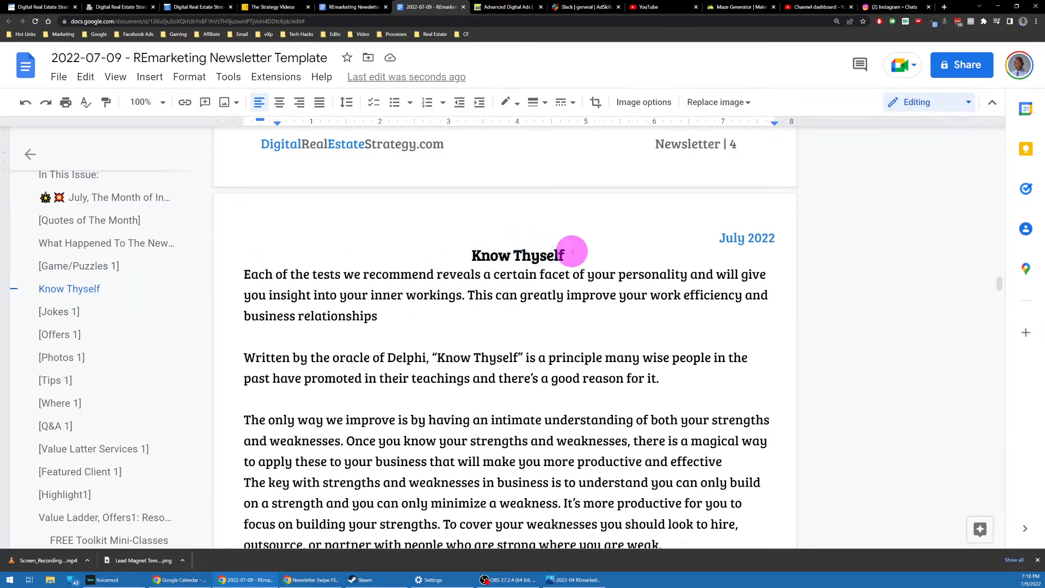
scroll(542, 278, "down", 5)
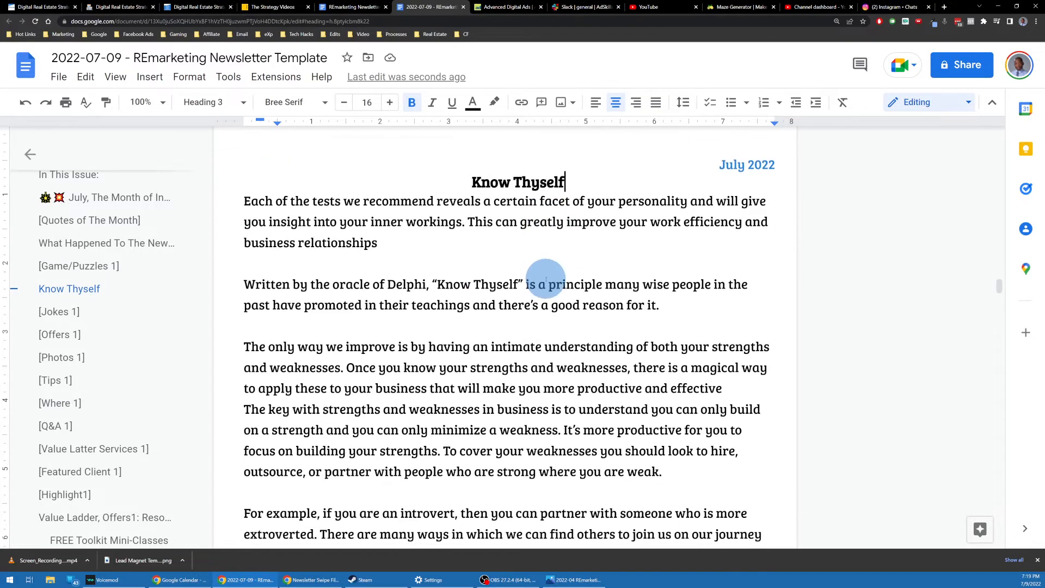
scroll(530, 301, "up", 5)
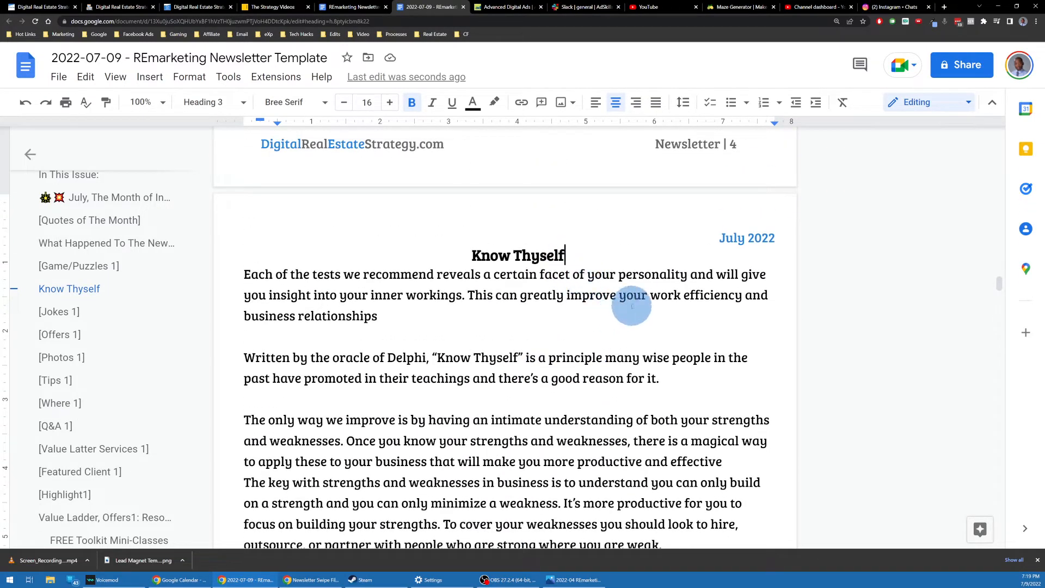
left_click(686, 316)
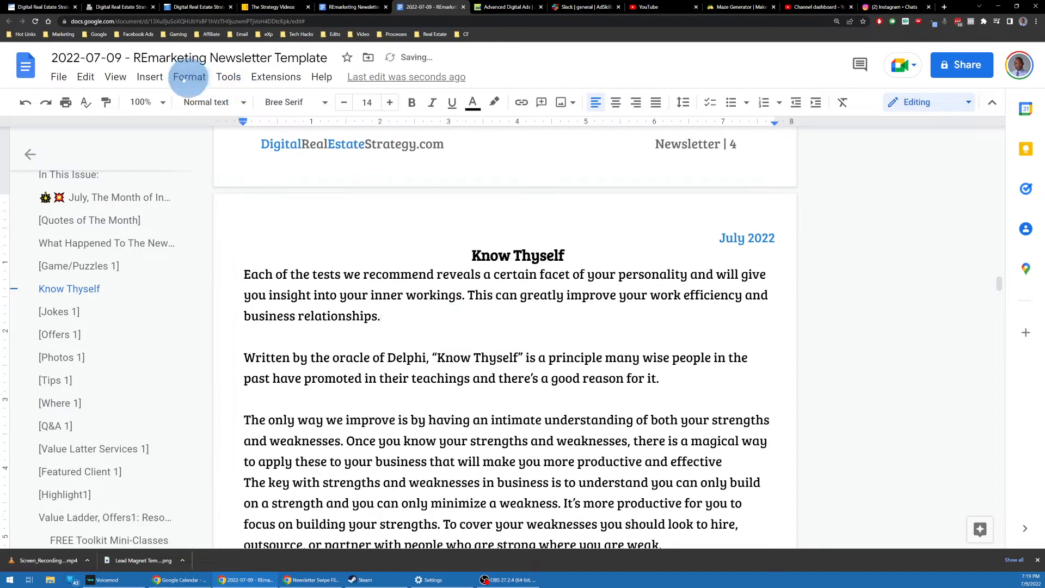
Step: Browse the Downloads folder for an image upload, cancel it, and open a new browser tab
left_click(140, 77)
mouse_move(198, 102)
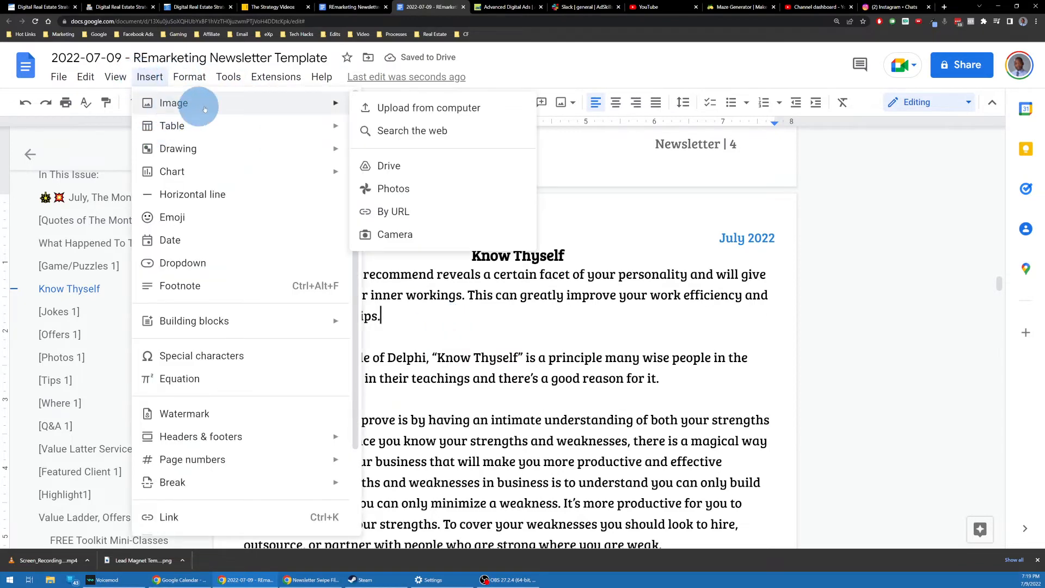
left_click(396, 113)
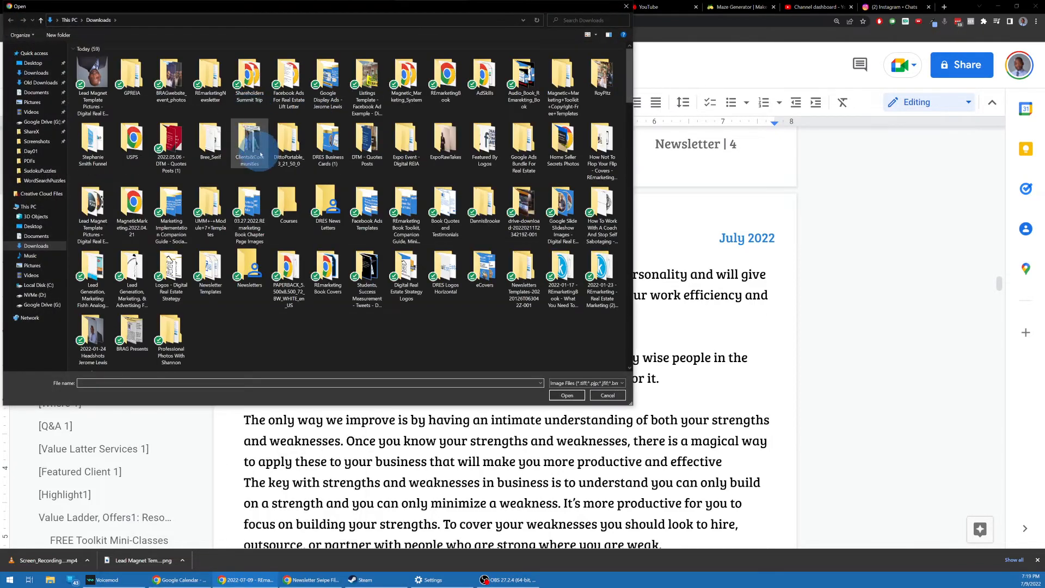
scroll(279, 194, "down", 3)
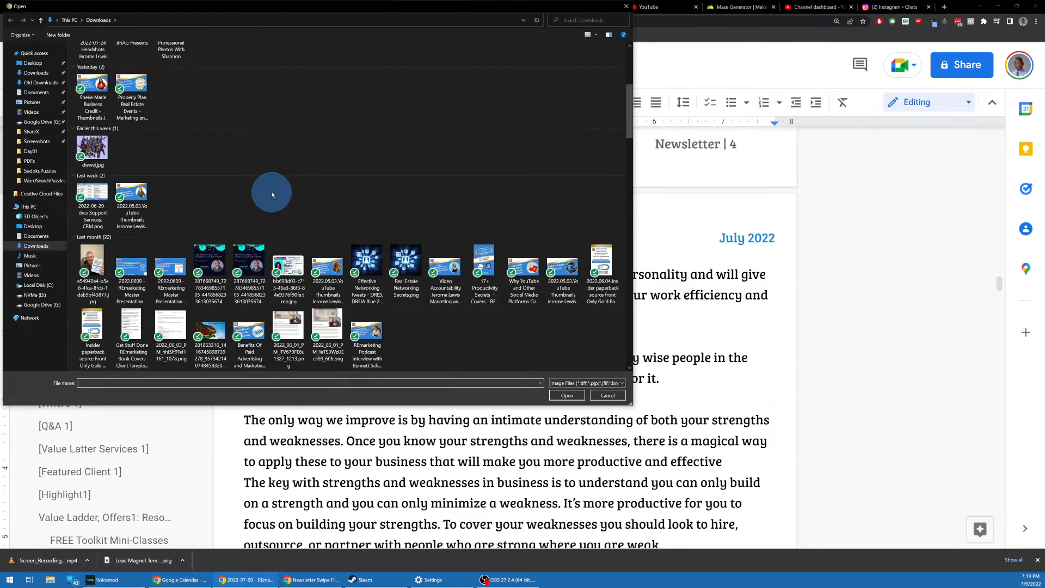
scroll(272, 194, "down", 3)
scroll(272, 194, "down", 4)
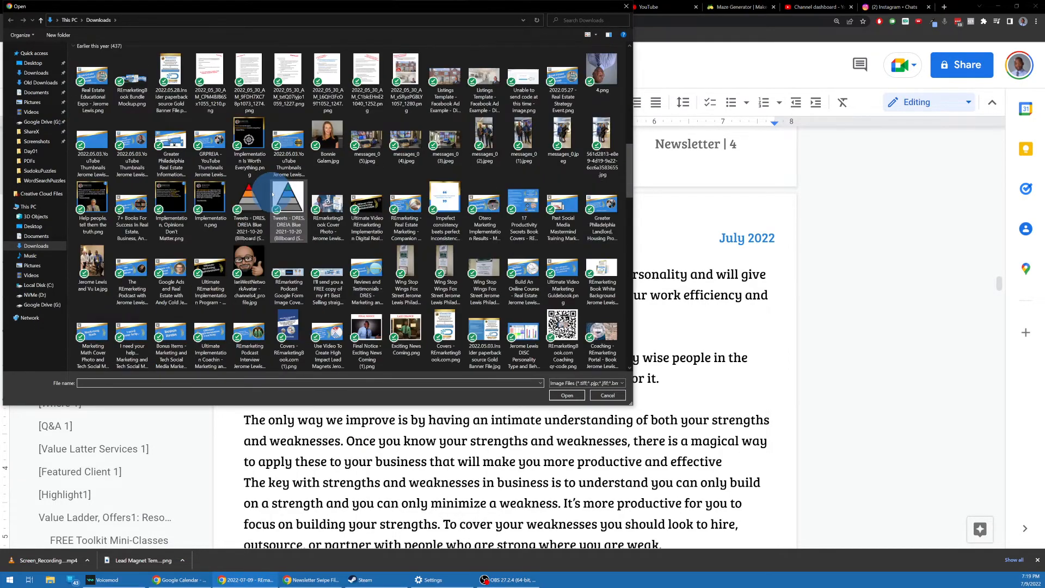
scroll(272, 195, "down", 4)
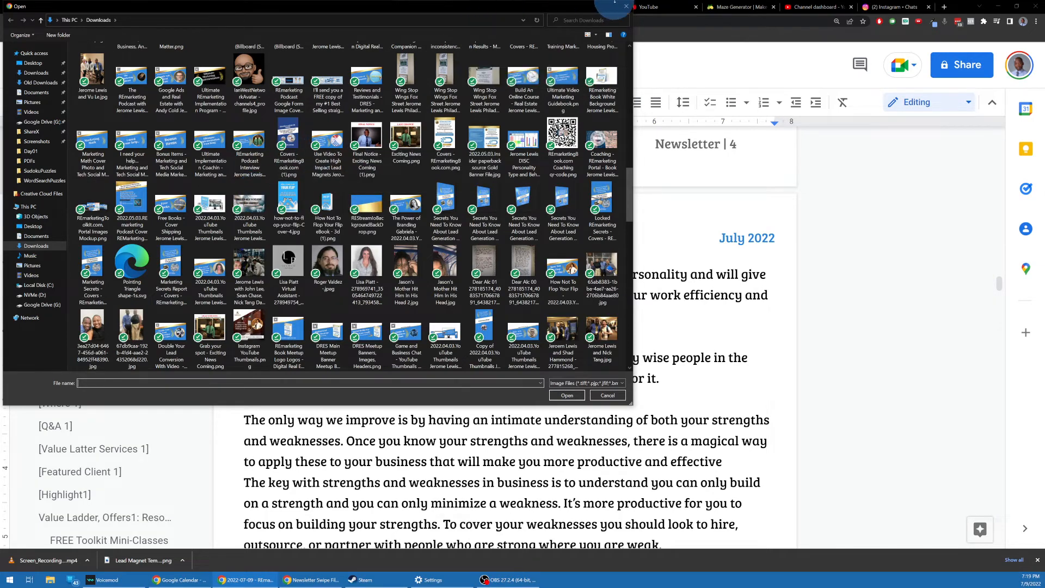
left_click(625, 6)
left_click(945, 6)
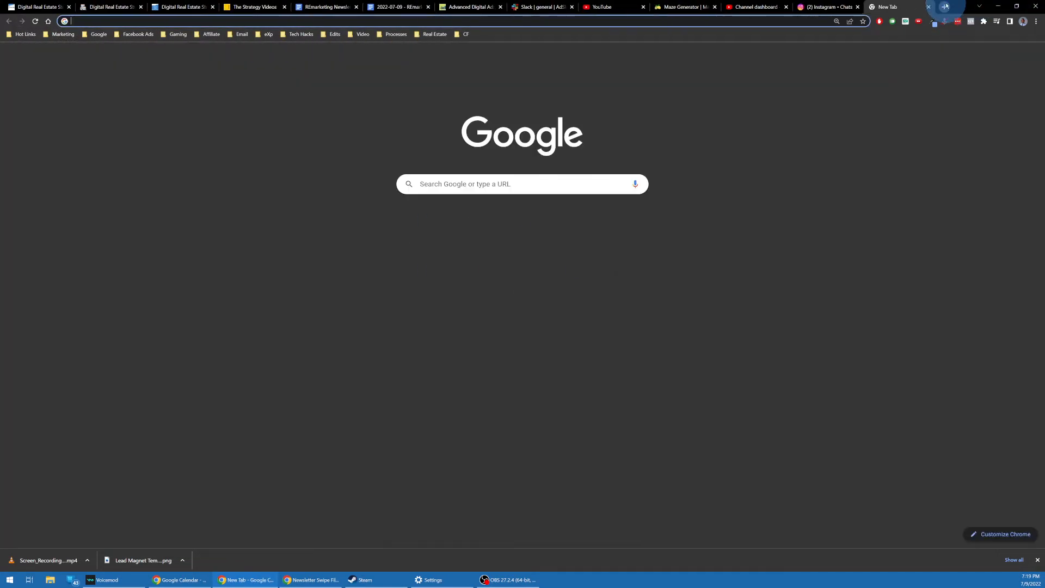
Step: Visit jeromelewis.com and scroll through it, briefly opening and closing a private window
type("jeromelewis.com")
key("Return")
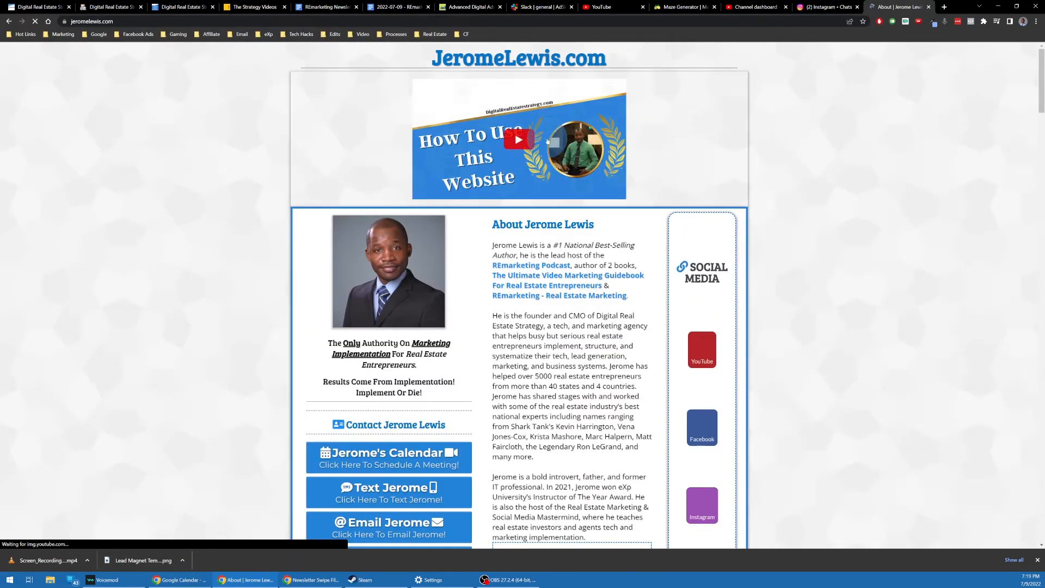
scroll(401, 159, "down", 9)
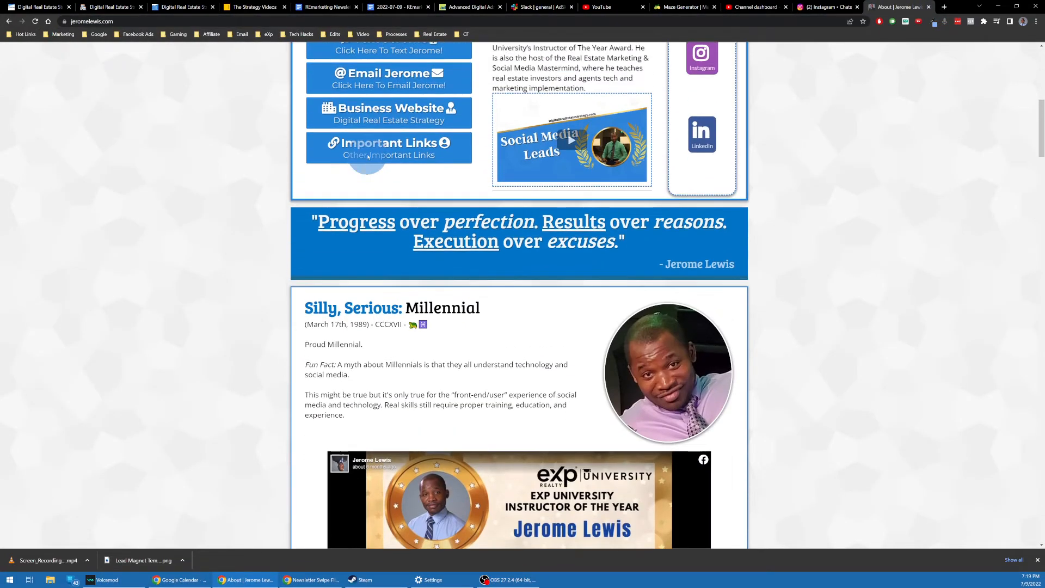
scroll(366, 145, "down", 10)
scroll(366, 156, "down", 15)
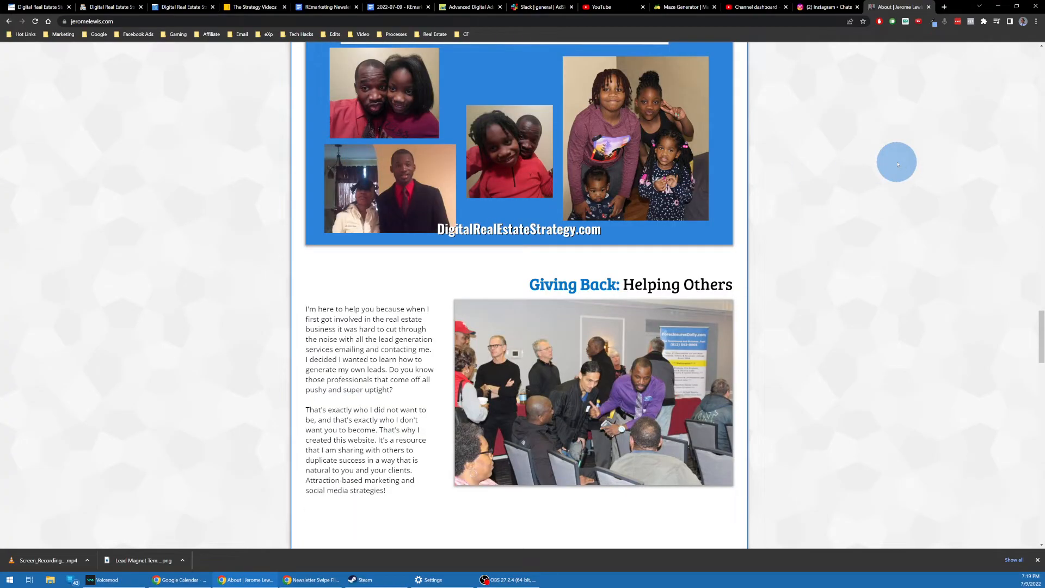
key("ctrl+shift+n")
type("know thyself")
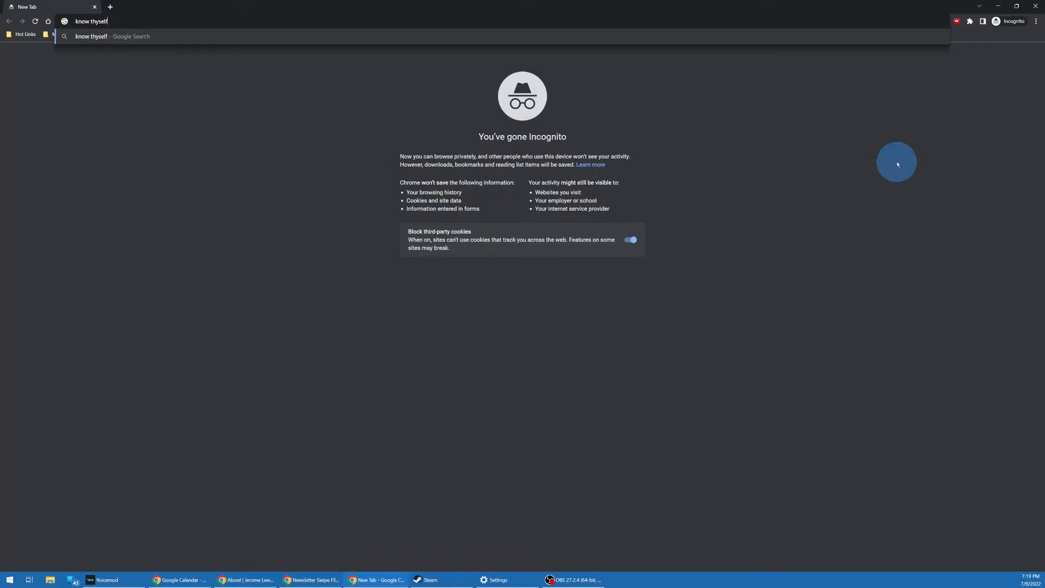
key("alt+F4")
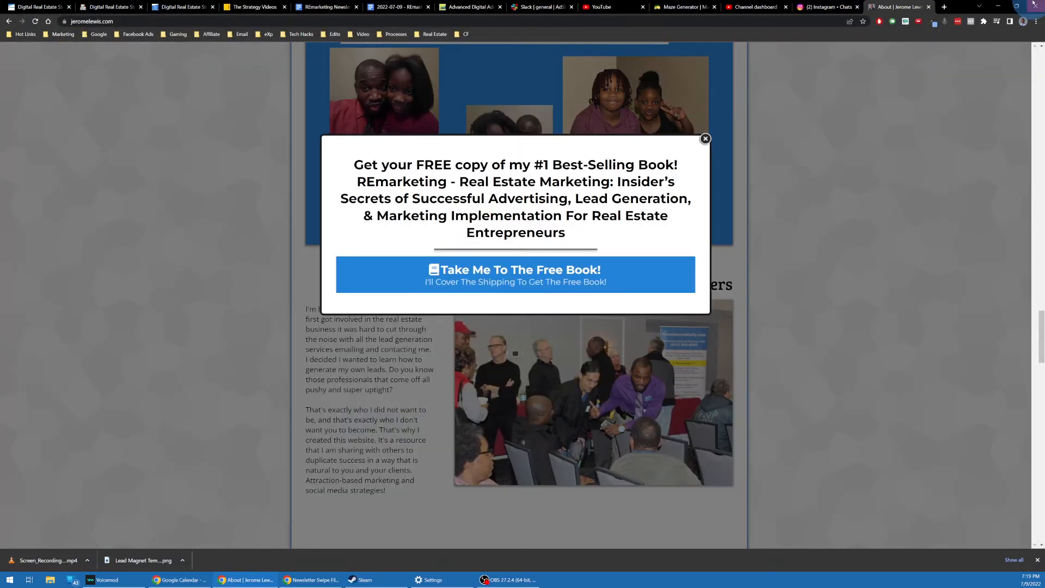
Step: Go to canva.com in another new tab
left_click(945, 9)
type("canva")
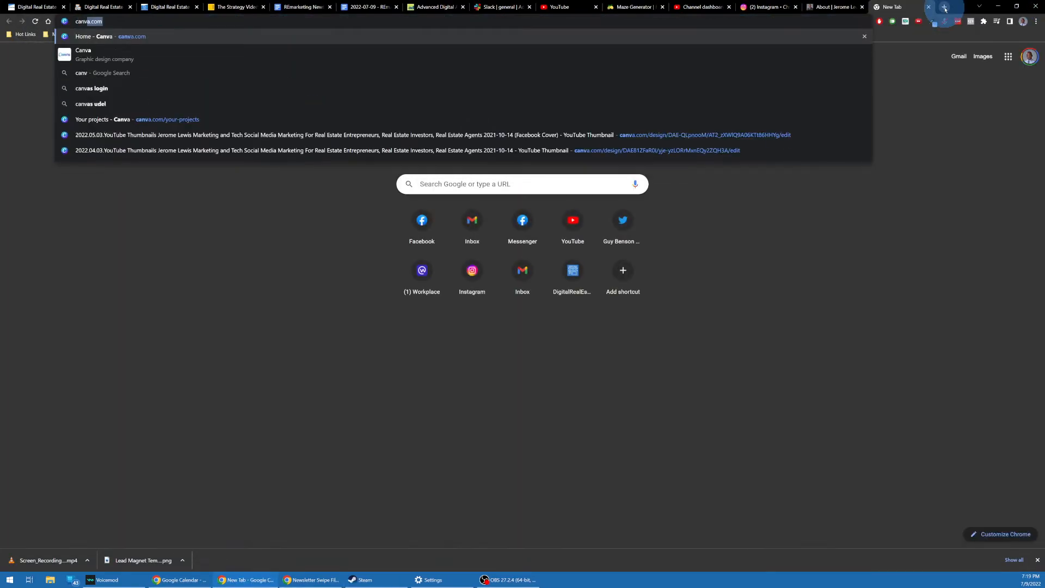
key("Return")
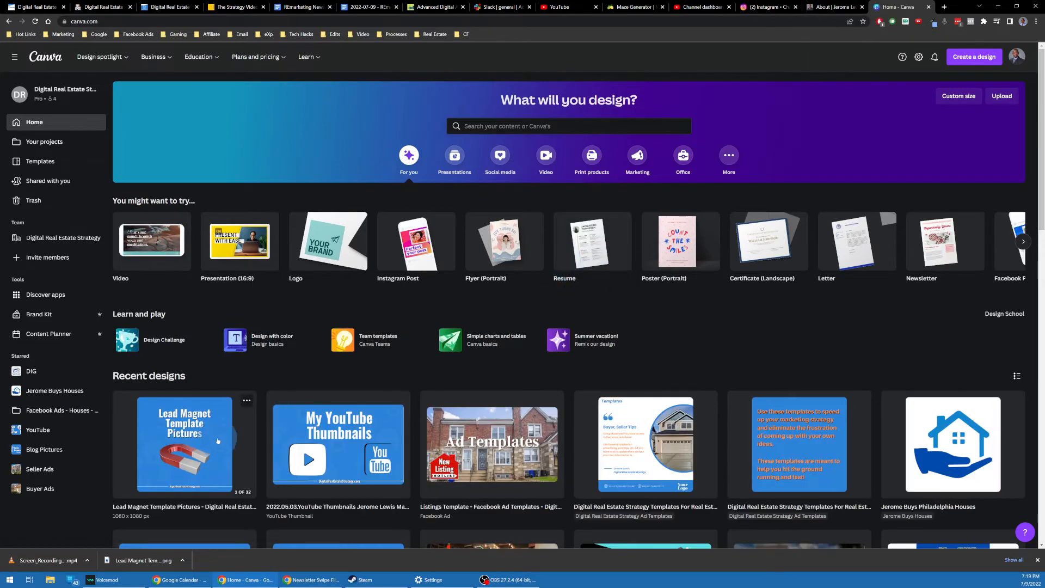
Step: Add page 33 to the Lead Magnet Template Pictures design with an enlarged Know Thyself heading quote
scroll(269, 378, "down", 2)
left_click(180, 380)
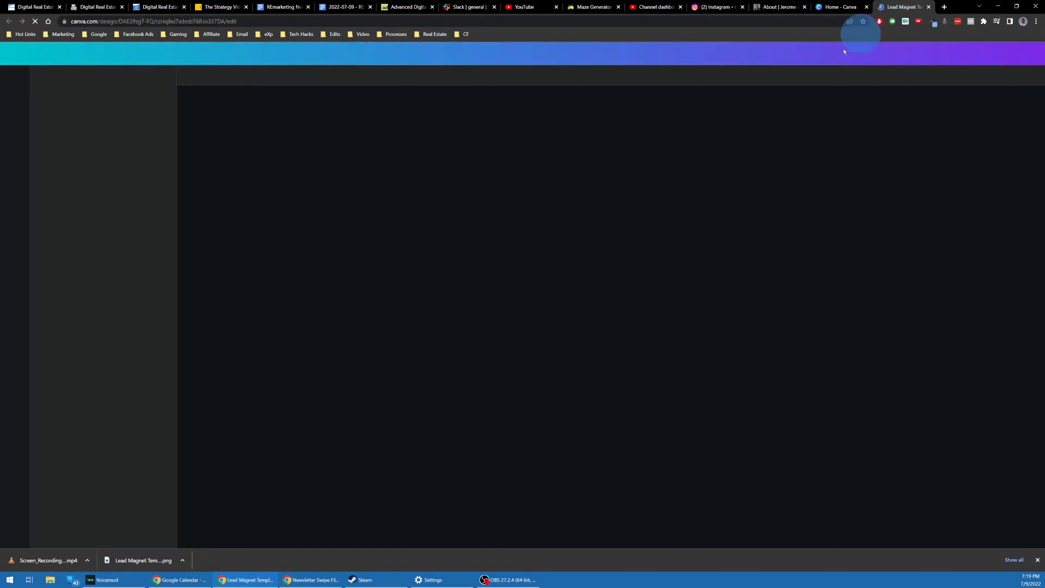
scroll(944, 172, "down", 20)
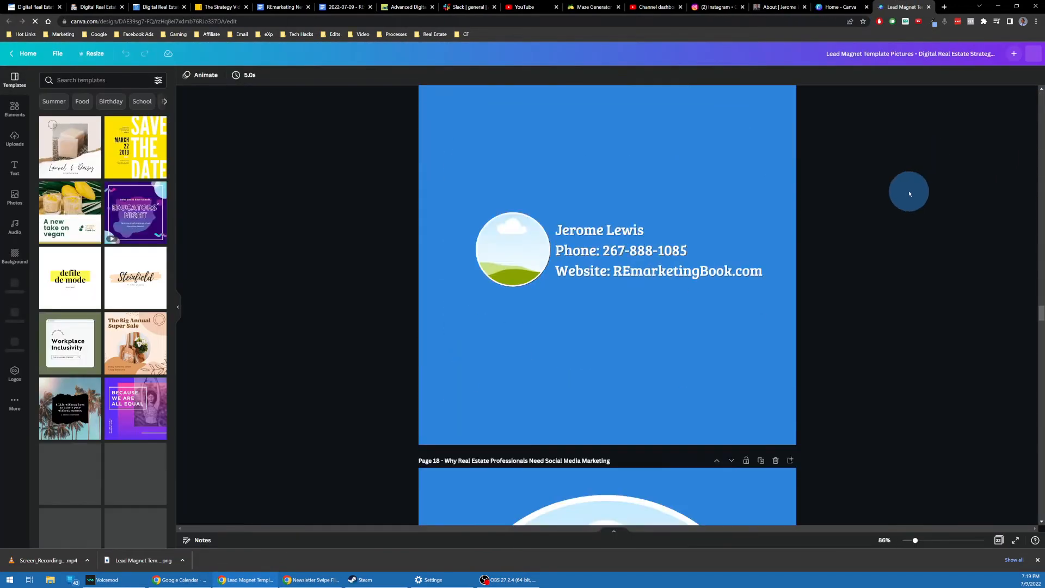
scroll(878, 276, "down", 20)
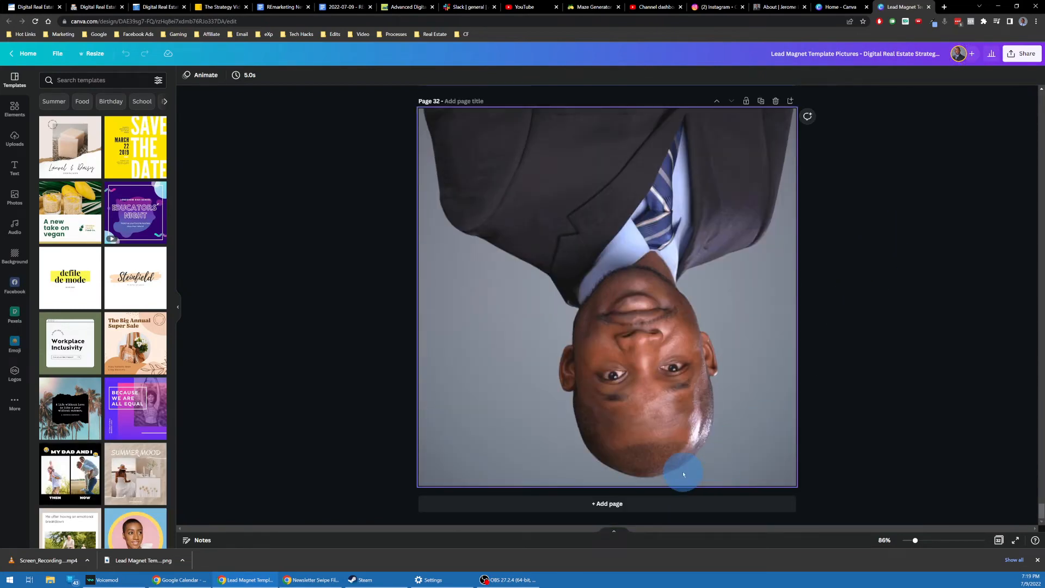
left_click(620, 502)
left_click(15, 167)
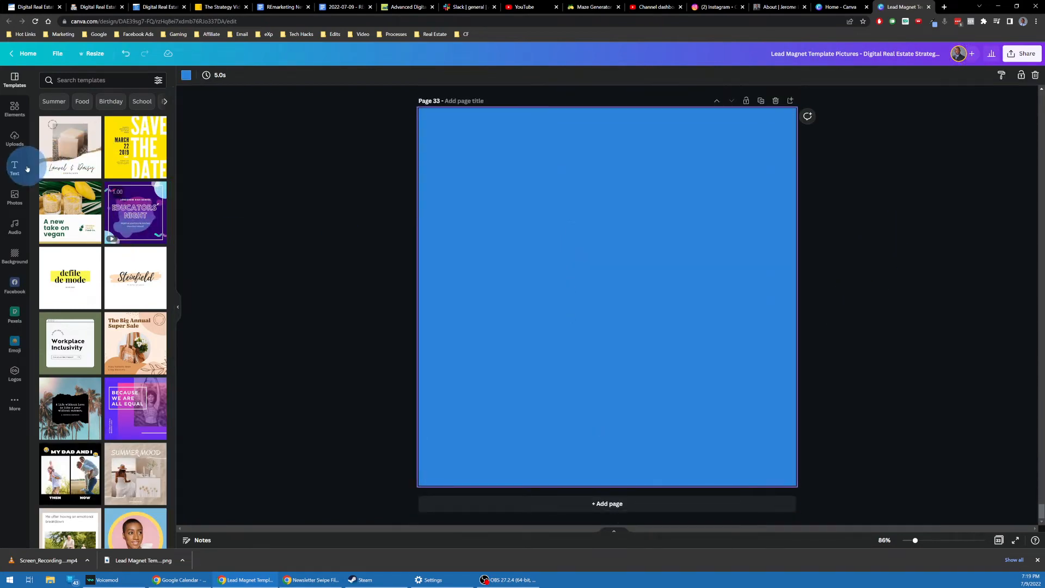
left_click(88, 191)
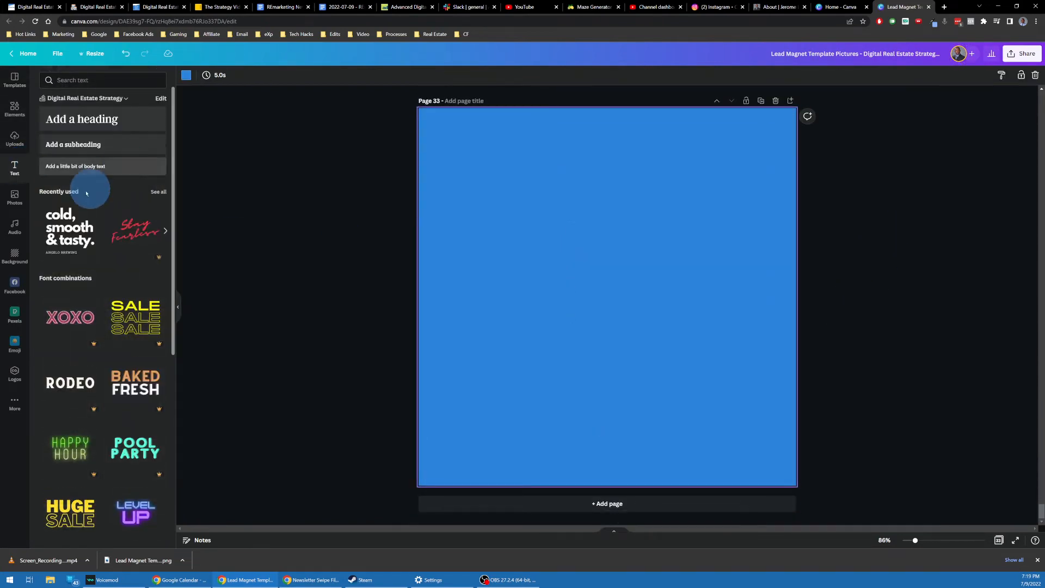
left_click(106, 118)
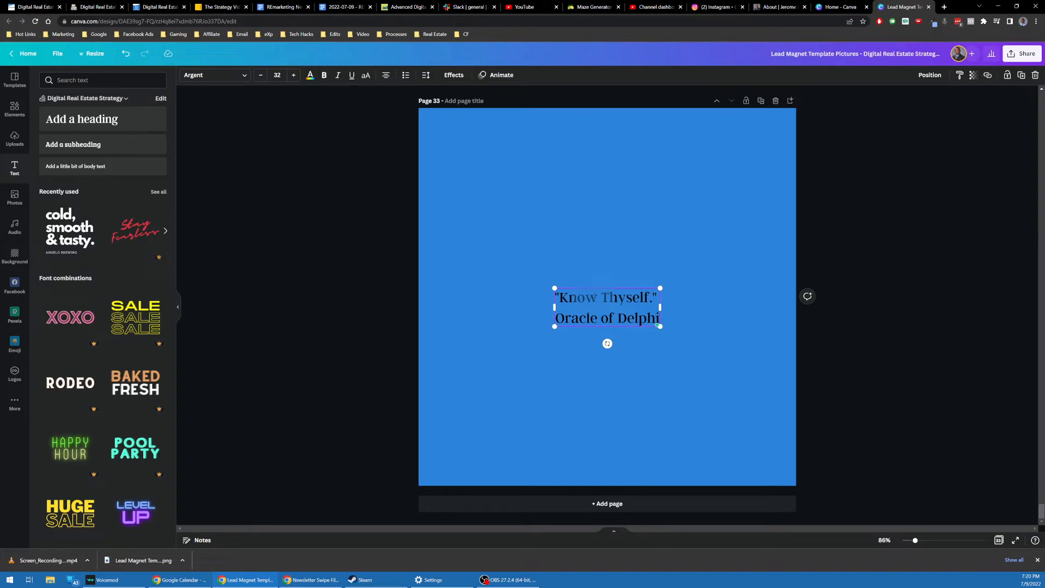
left_click_drag(662, 289, 839, 216)
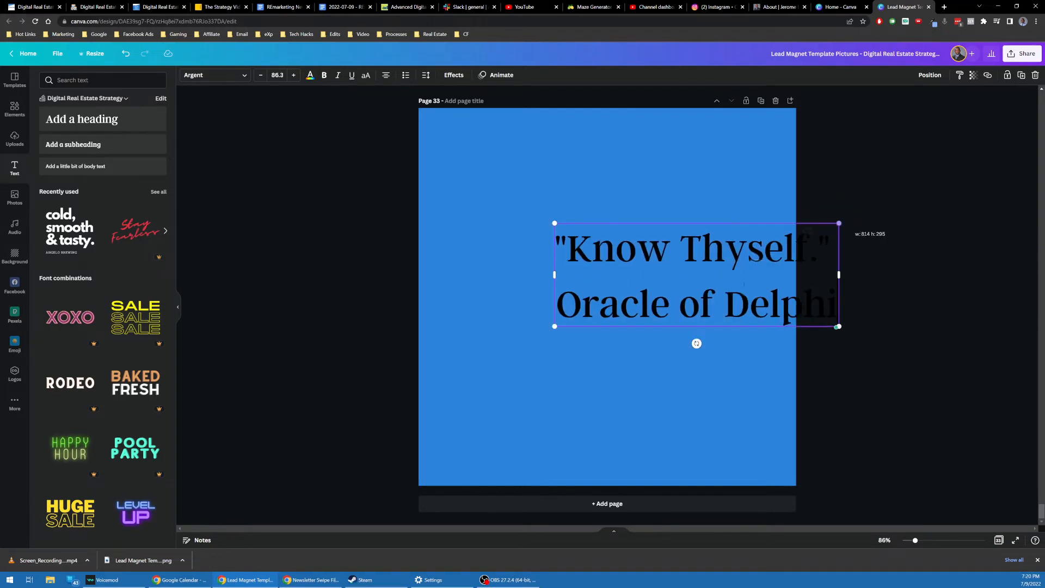
left_click_drag(765, 266, 691, 293)
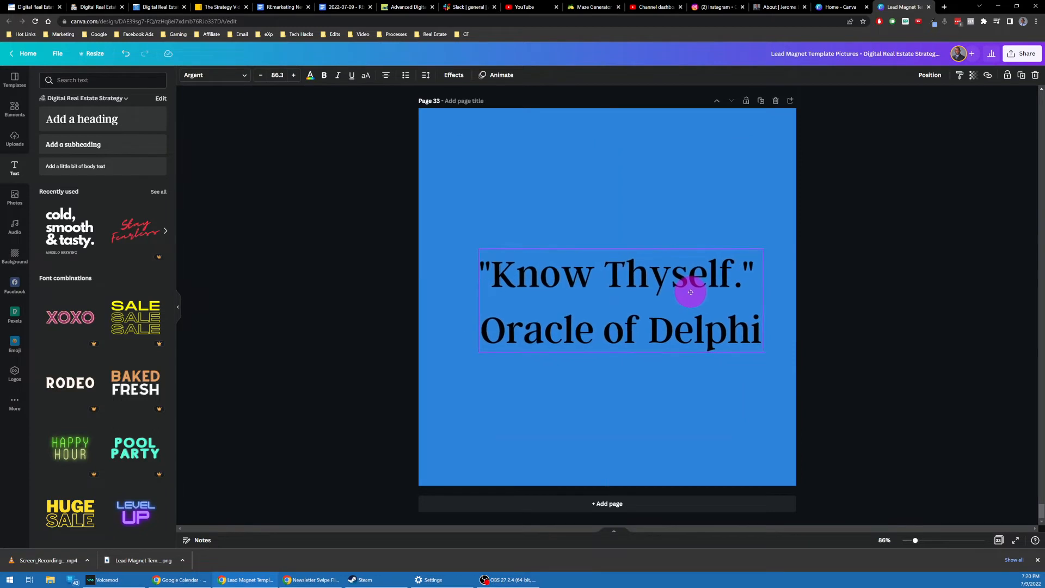
Step: Set the Oracle of Delphi line to size 40 and centre the quote horizontally and vertically
triple_click(631, 324)
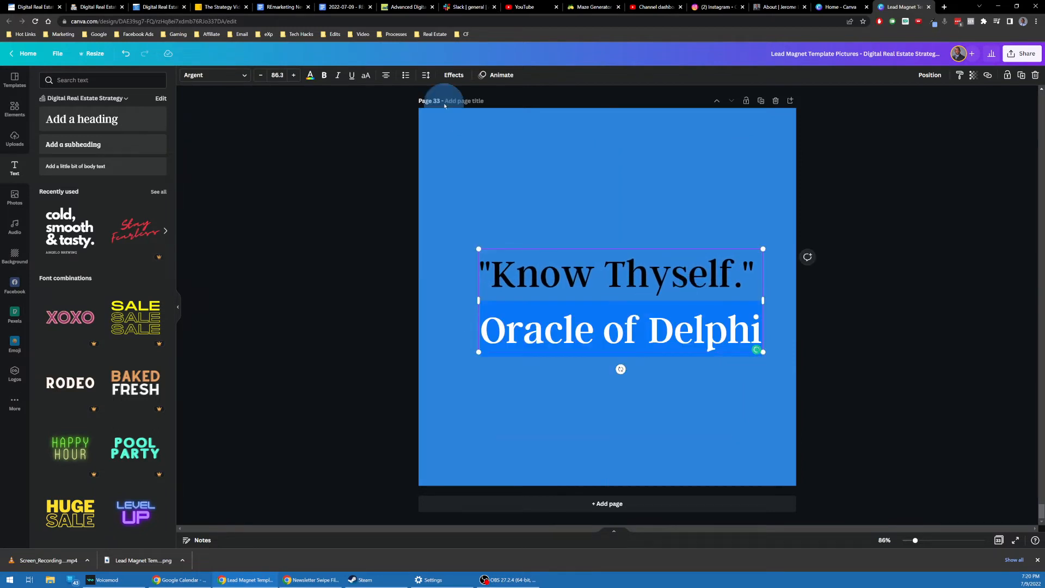
left_click(278, 76)
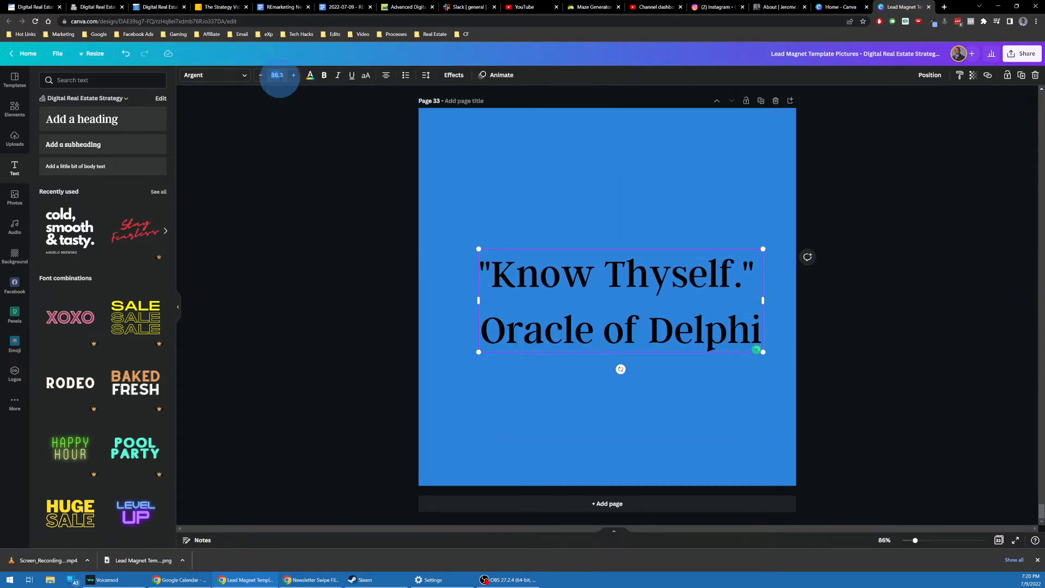
type("40")
key("Return")
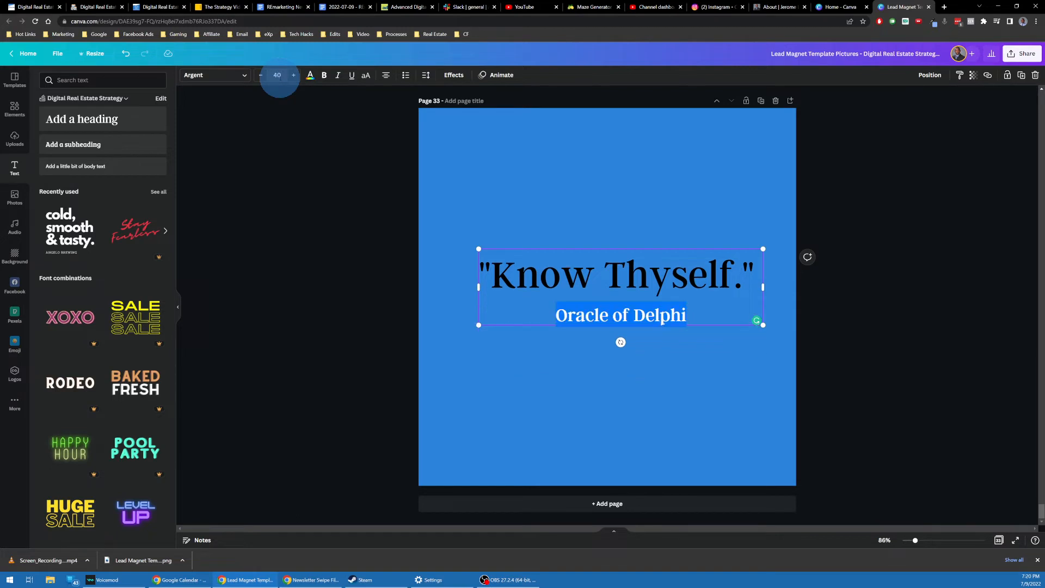
left_click(620, 293)
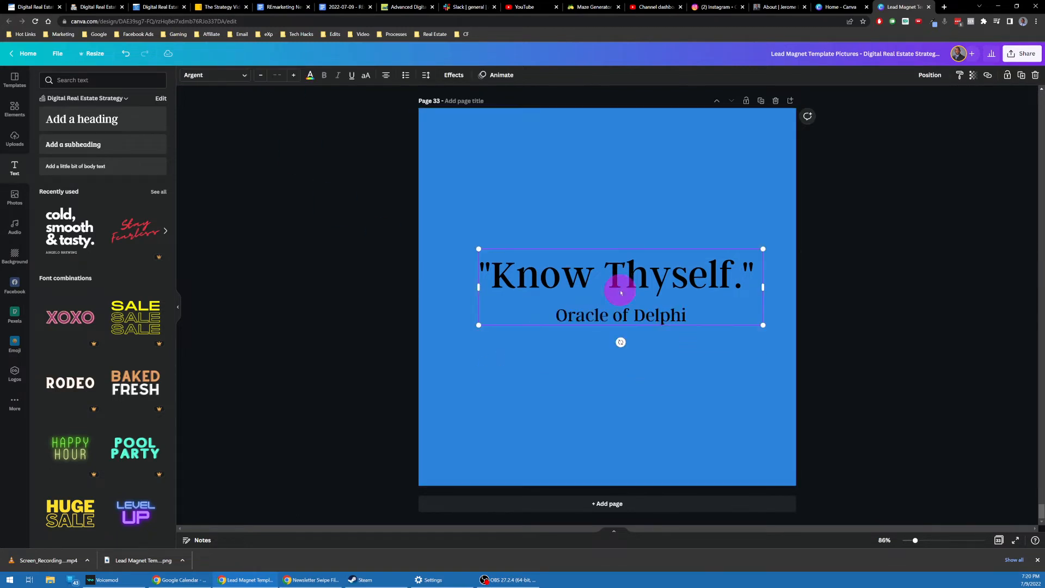
left_click(930, 75)
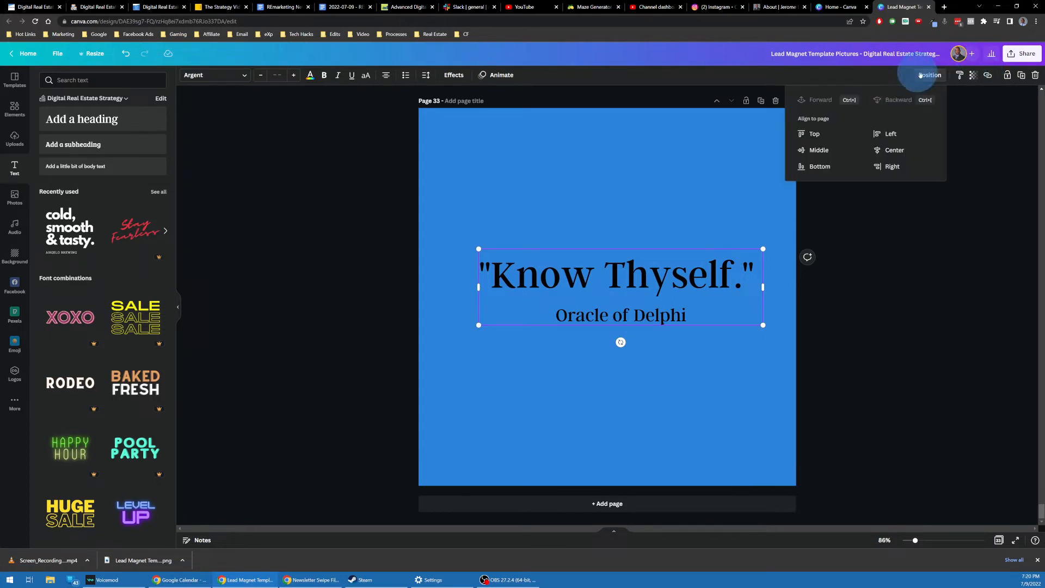
left_click(892, 150)
left_click(809, 150)
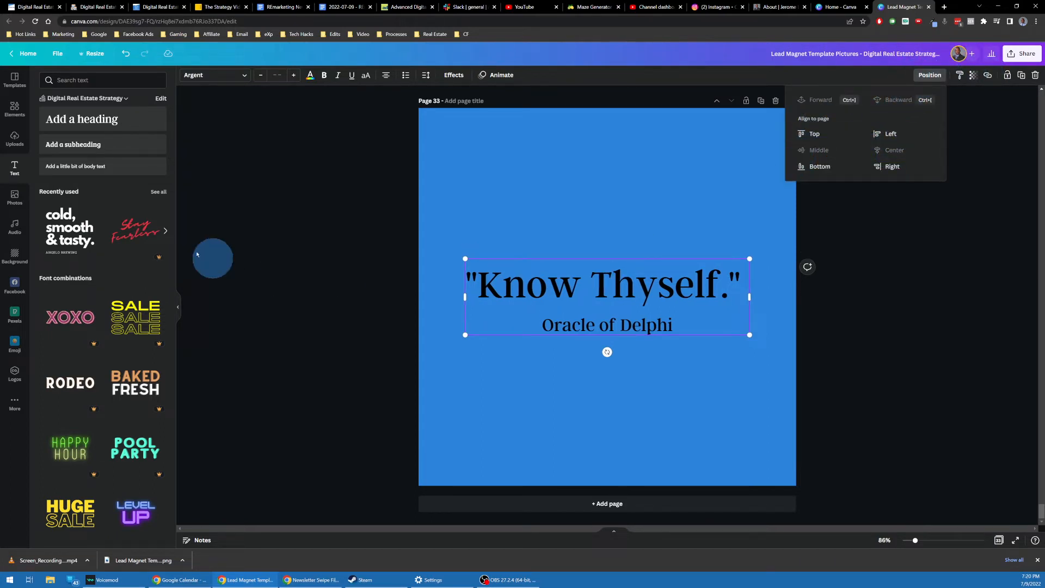
left_click(15, 198)
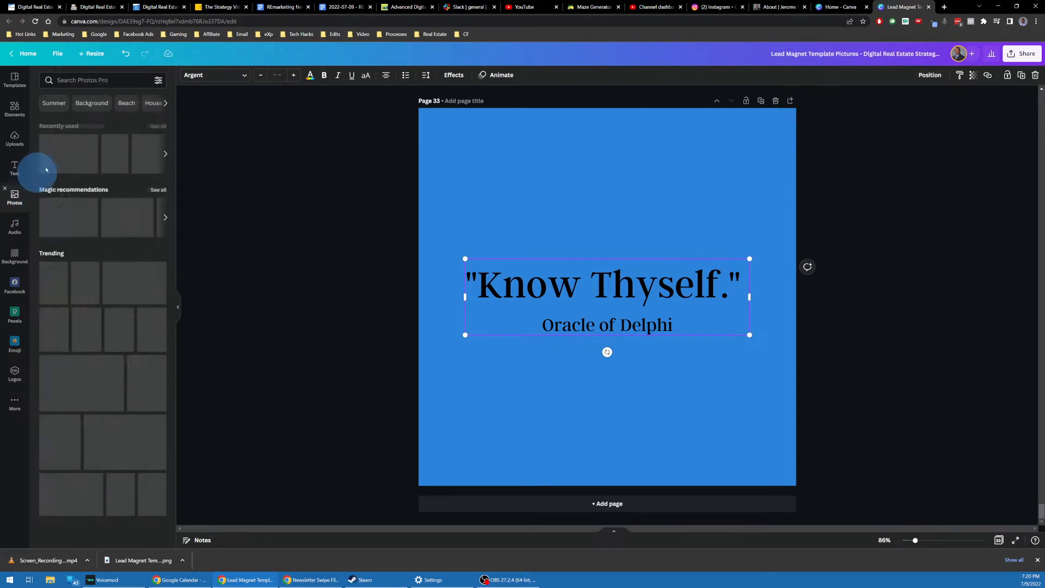
Step: Search Photos for 'quotes', then 'inspired', and add the sunlit sky-and-clouds photo
left_click(105, 81)
type("quotes")
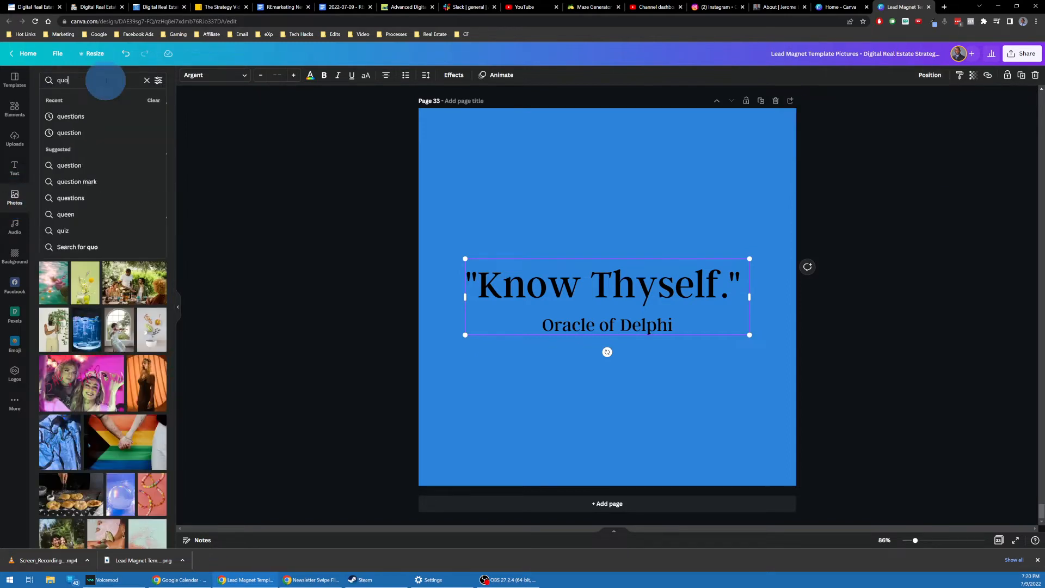
key("Return")
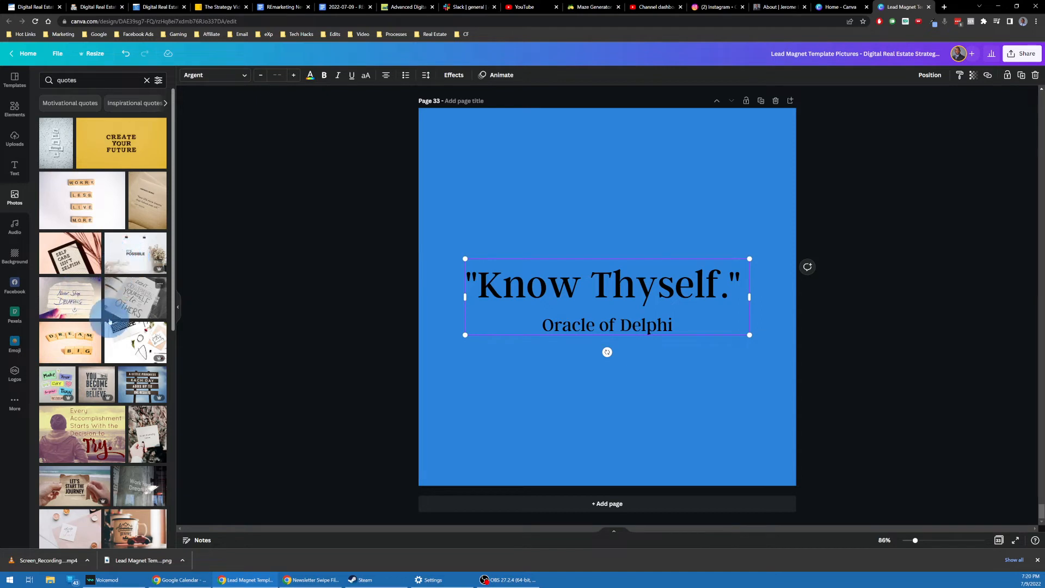
scroll(101, 329, "down", 2)
scroll(99, 305, "up", 2)
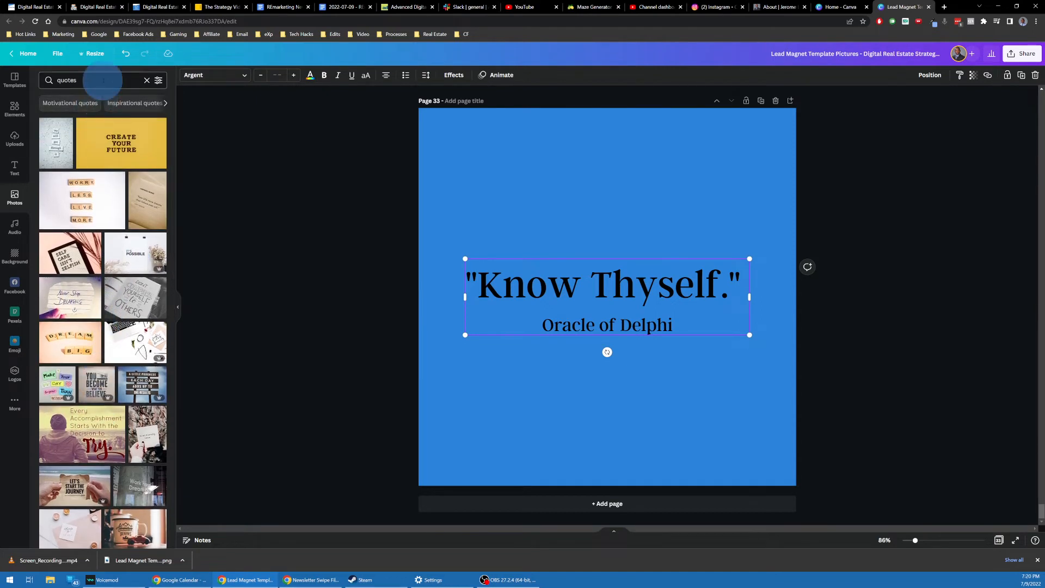
type("insppire")
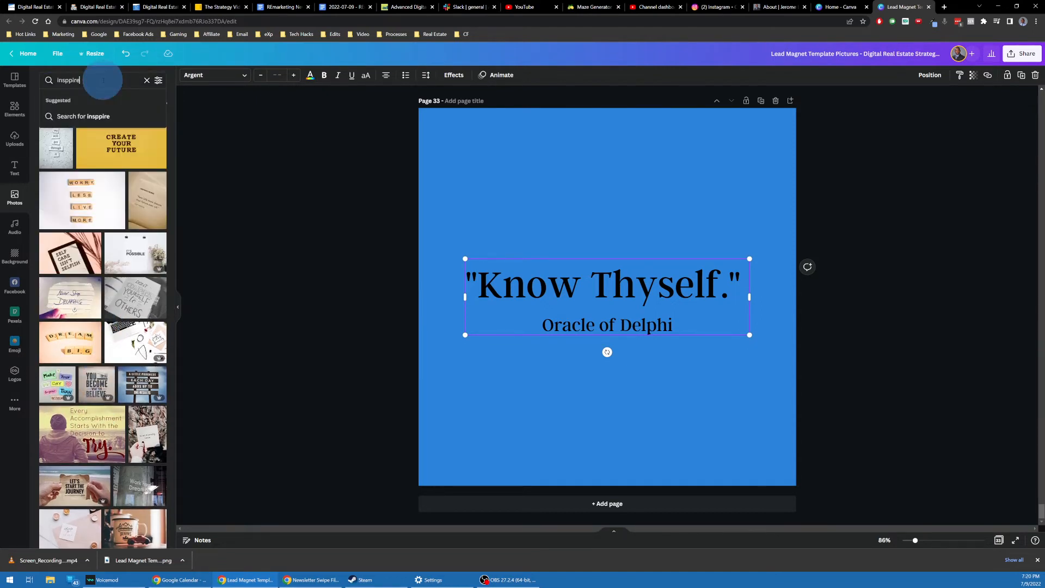
key("BackSpace")
key("BackSpace")
type("ired")
key("Return")
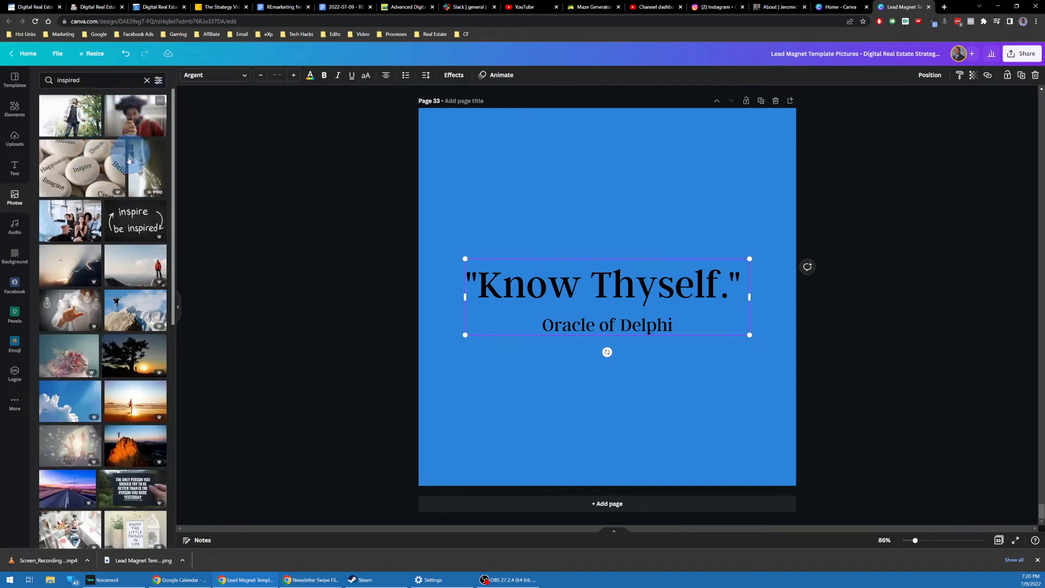
scroll(129, 160, "down", 1)
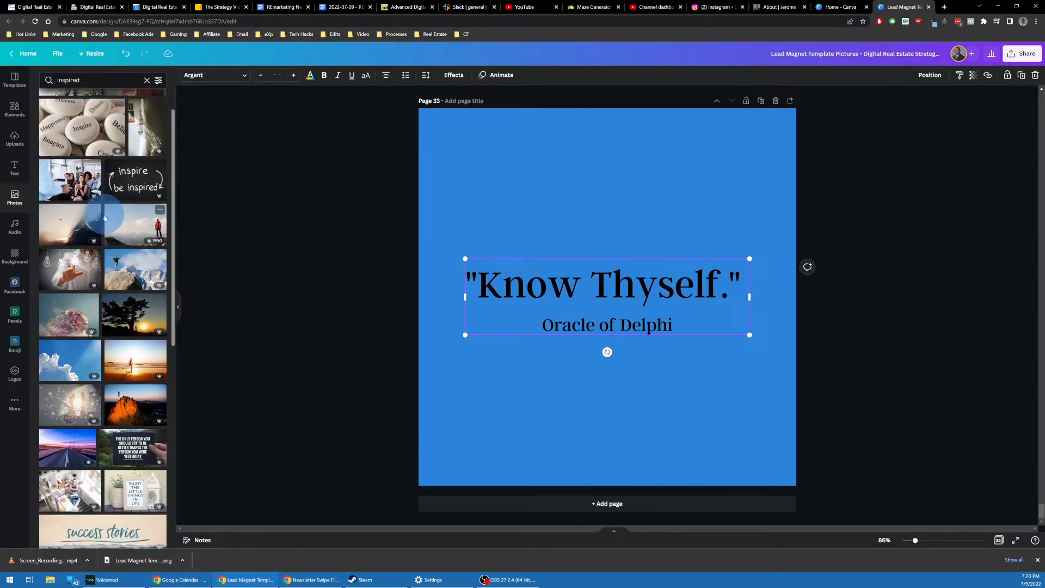
left_click(78, 228)
Step: Make the sky photo the page 33 background and reposition the quote over it
right_click(664, 233)
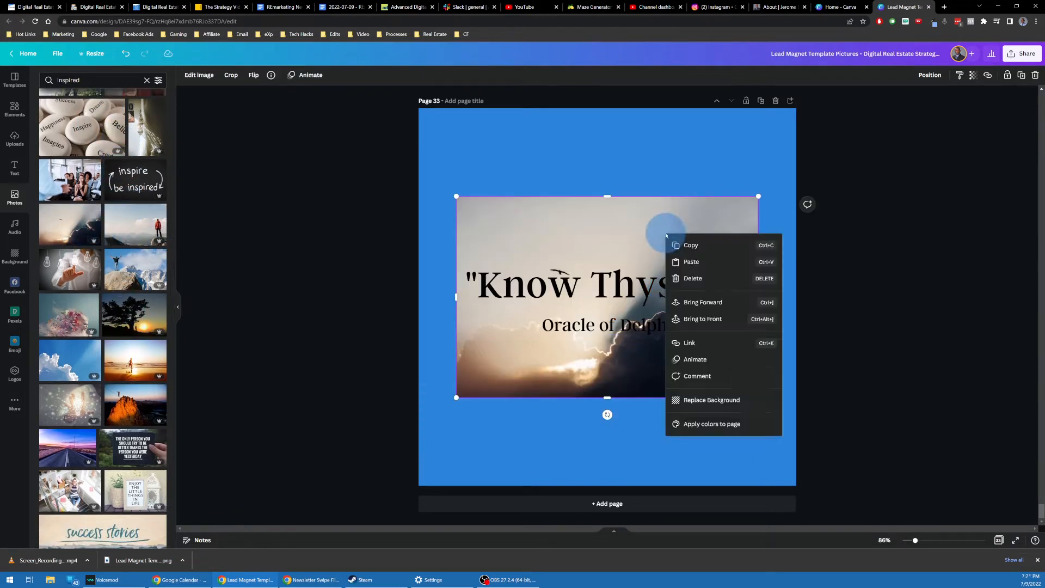
left_click(748, 407)
mouse_move(634, 308)
left_mouse_down()
mouse_move(693, 269)
mouse_move(635, 209)
mouse_move(633, 308)
left_mouse_up()
left_click(832, 190)
left_click(583, 303)
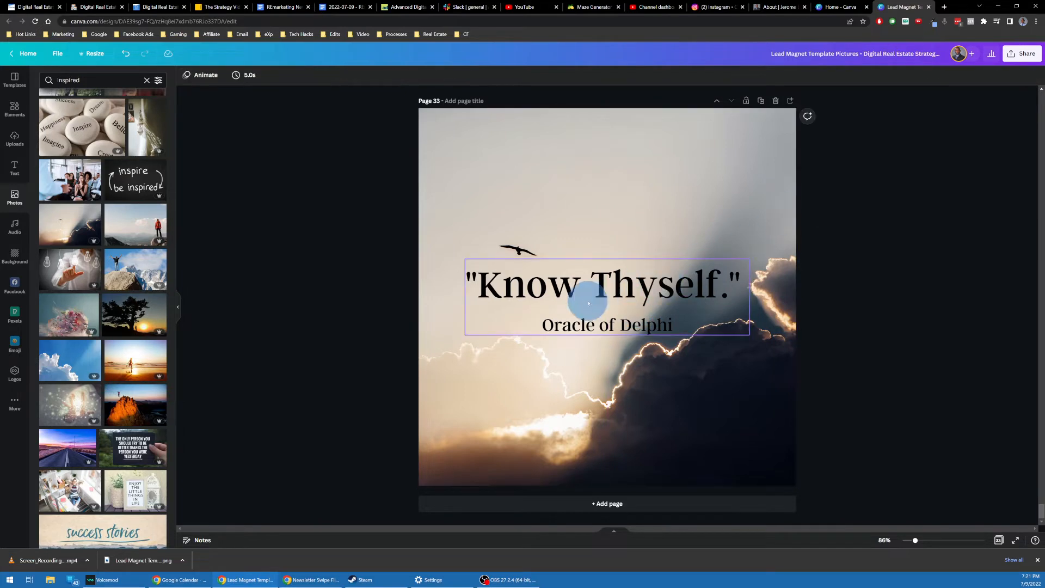
left_click(857, 159)
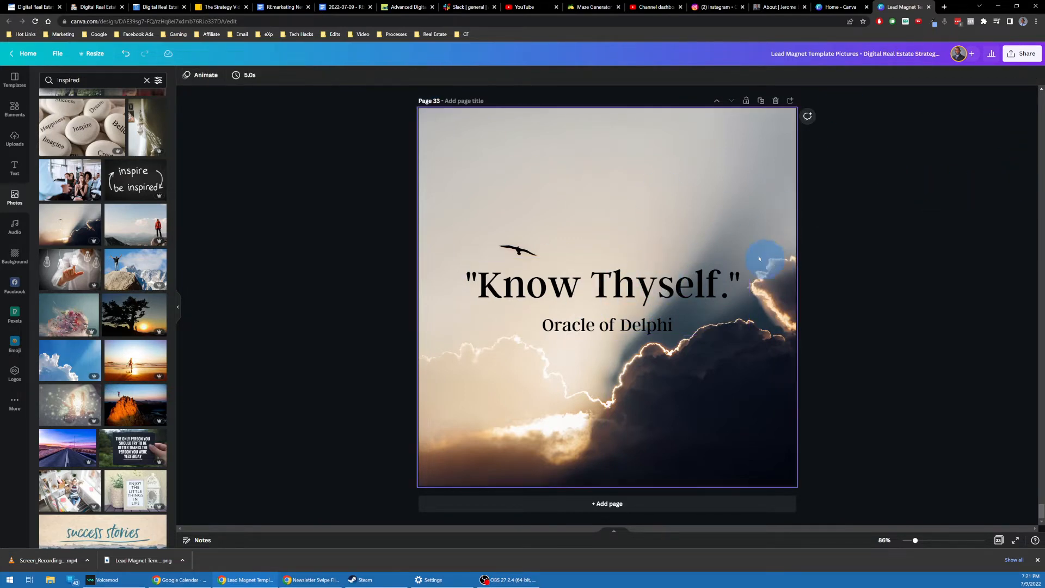
Step: Download only page 33 as a Know Thyself PNG, then return to the Google Docs newsletter
left_click(1023, 53)
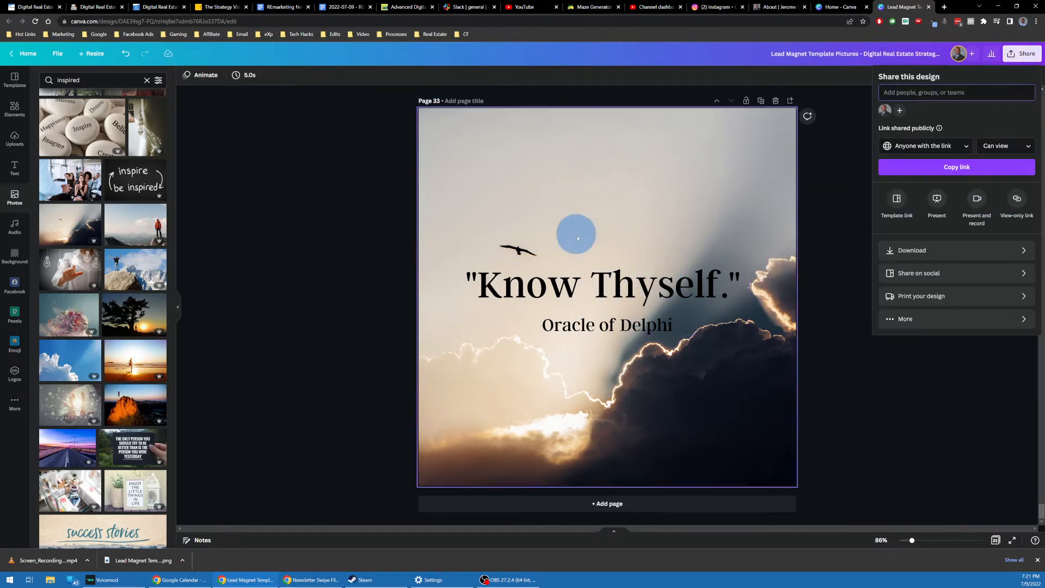
left_click(611, 285)
left_click(1023, 54)
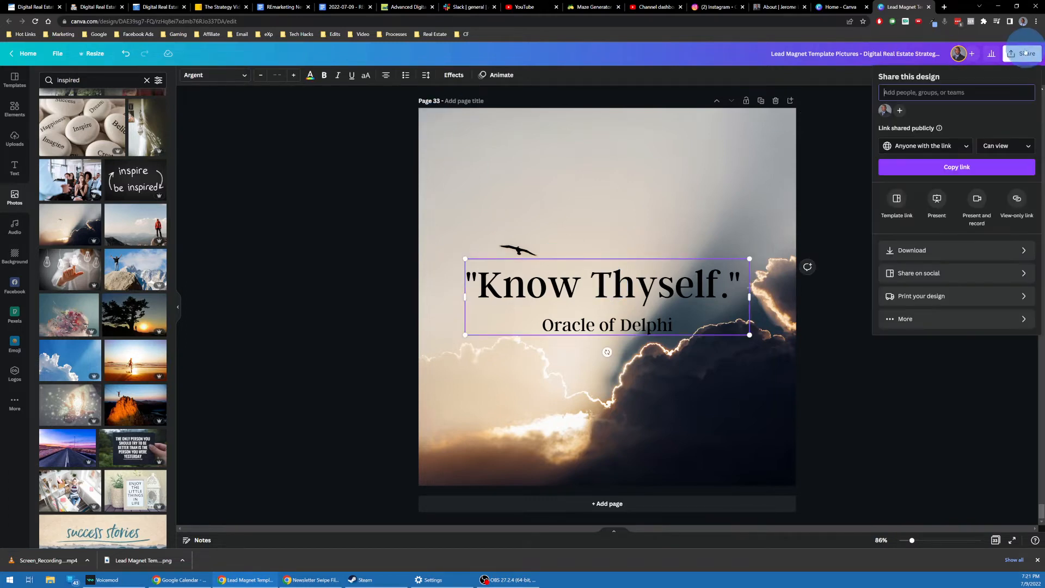
left_click(936, 250)
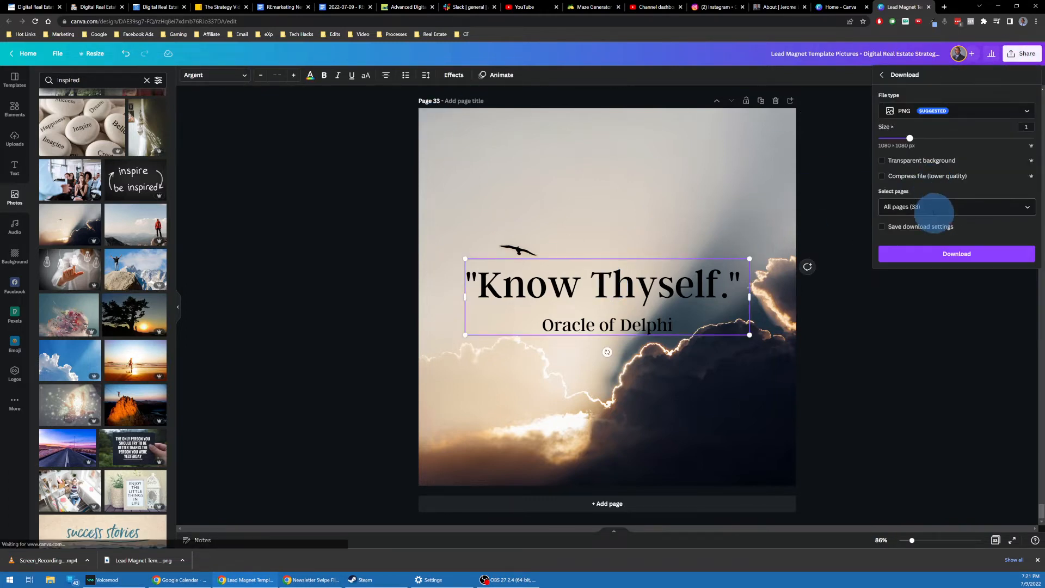
left_click(930, 208)
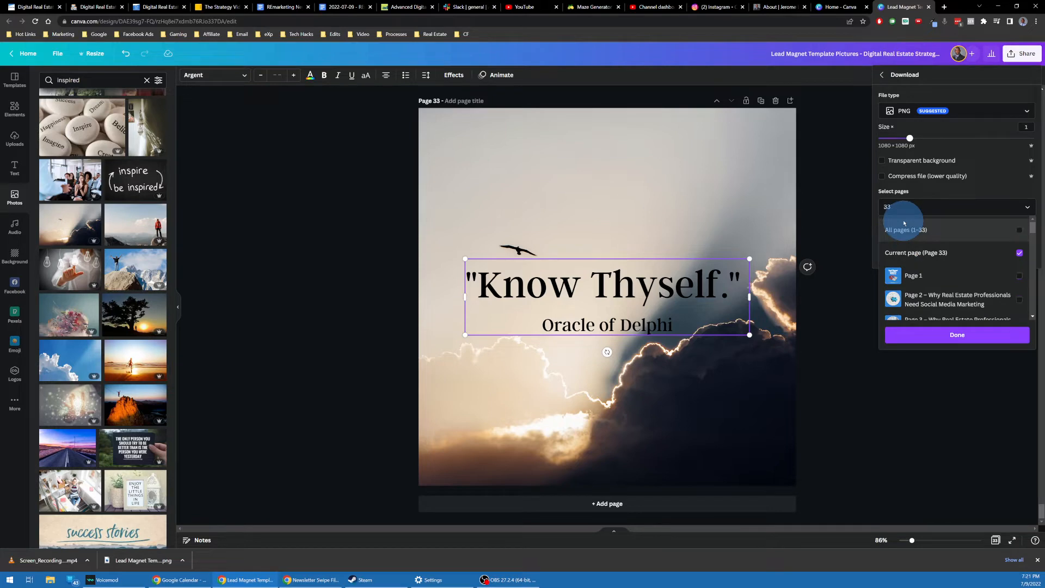
left_click(977, 334)
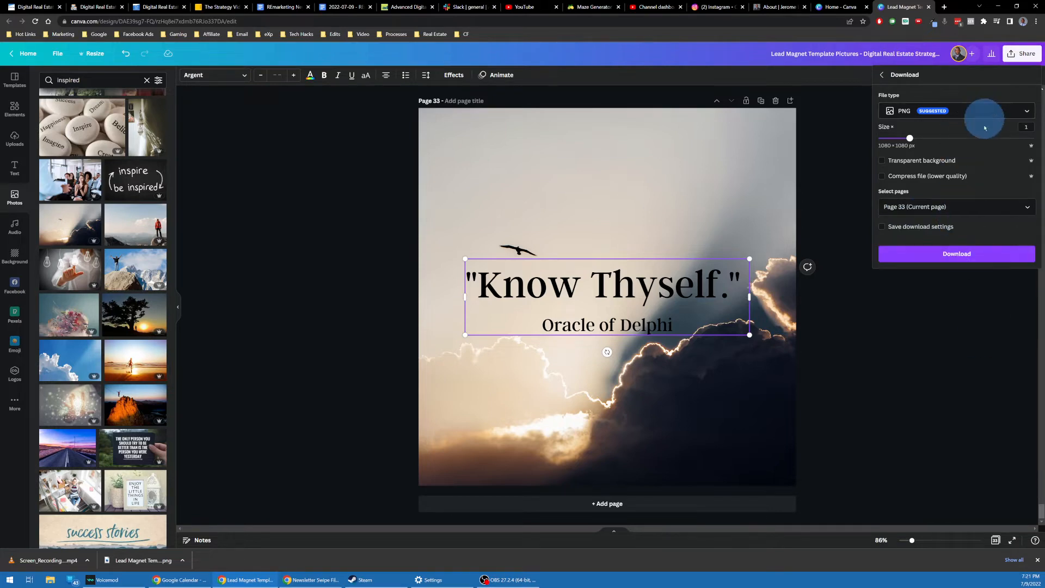
left_click(959, 254)
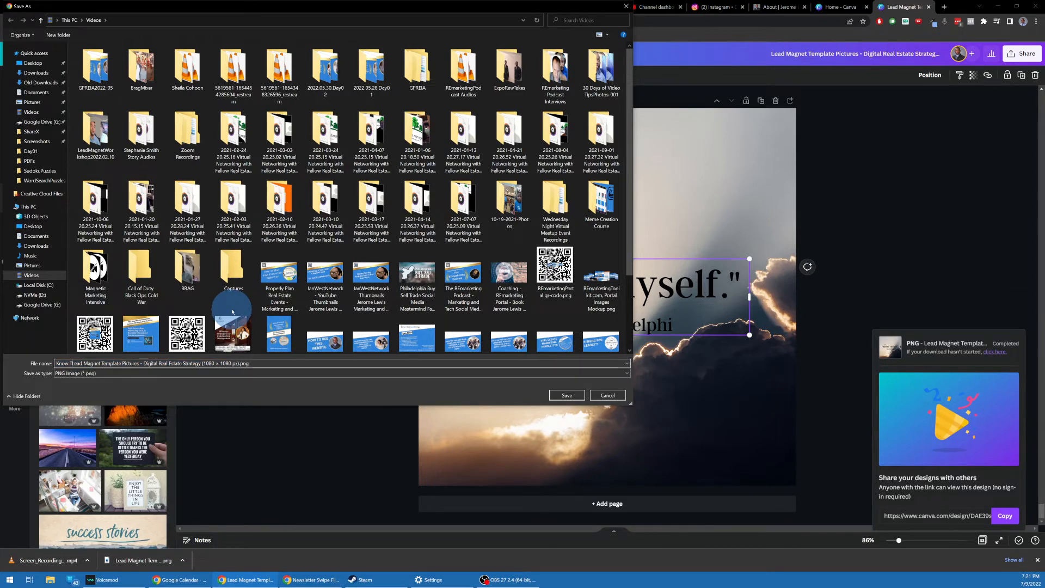
key("Return")
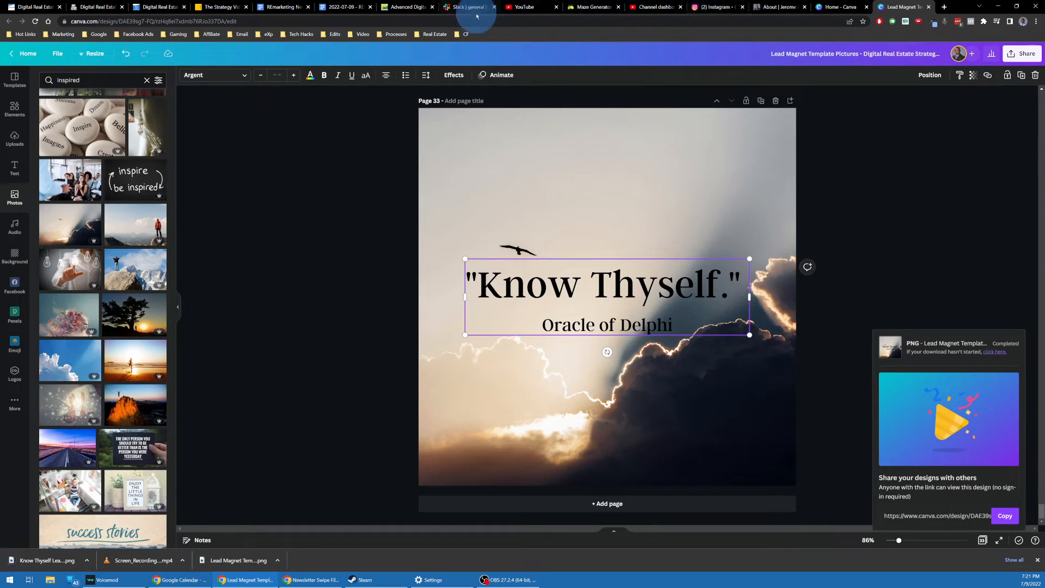
left_click(339, 7)
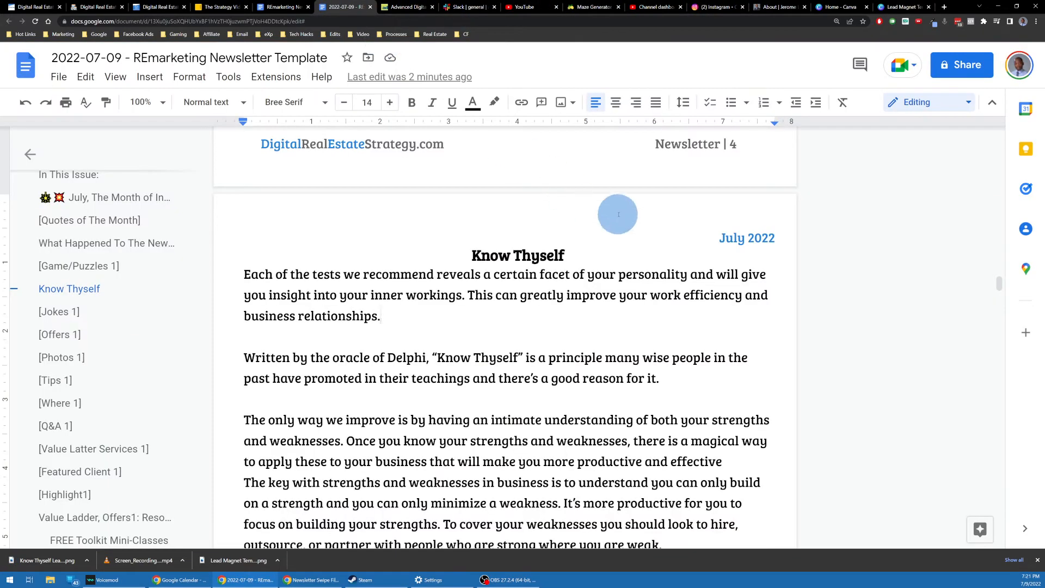
Step: Insert the Know Thyself PNG from the Videos folder into the Know Thyself article
left_click(149, 77)
mouse_move(174, 103)
left_click(400, 105)
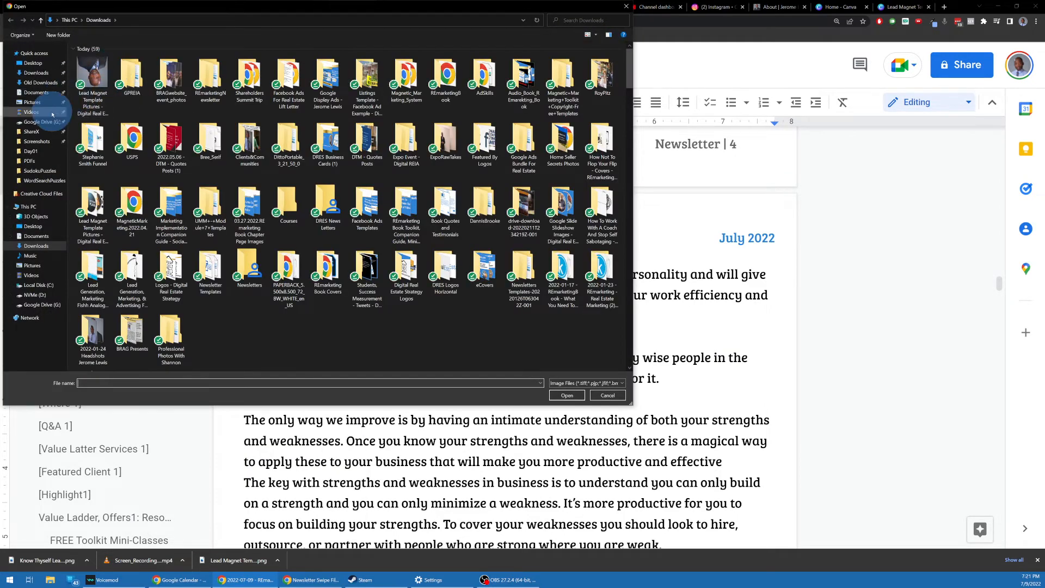
left_click(31, 112)
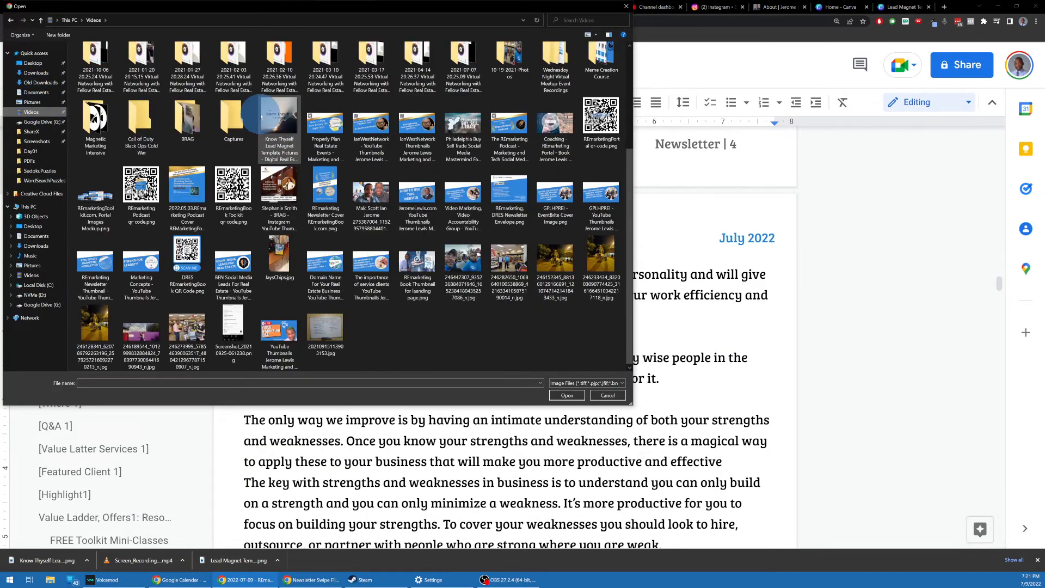
double_click(275, 266)
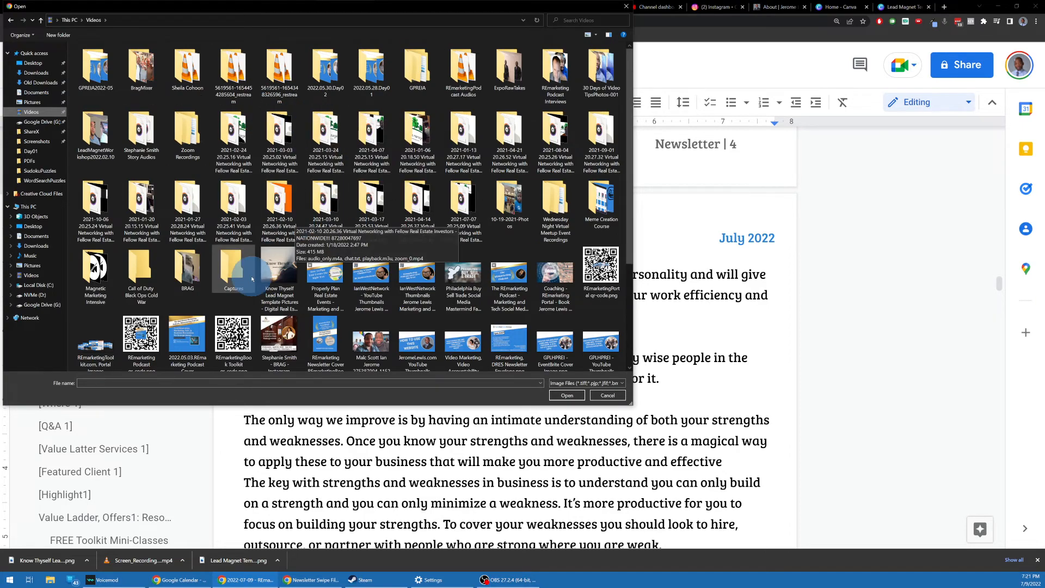
Step: Resize the inserted quote image down to a smaller square
scroll(494, 245, "up", 5)
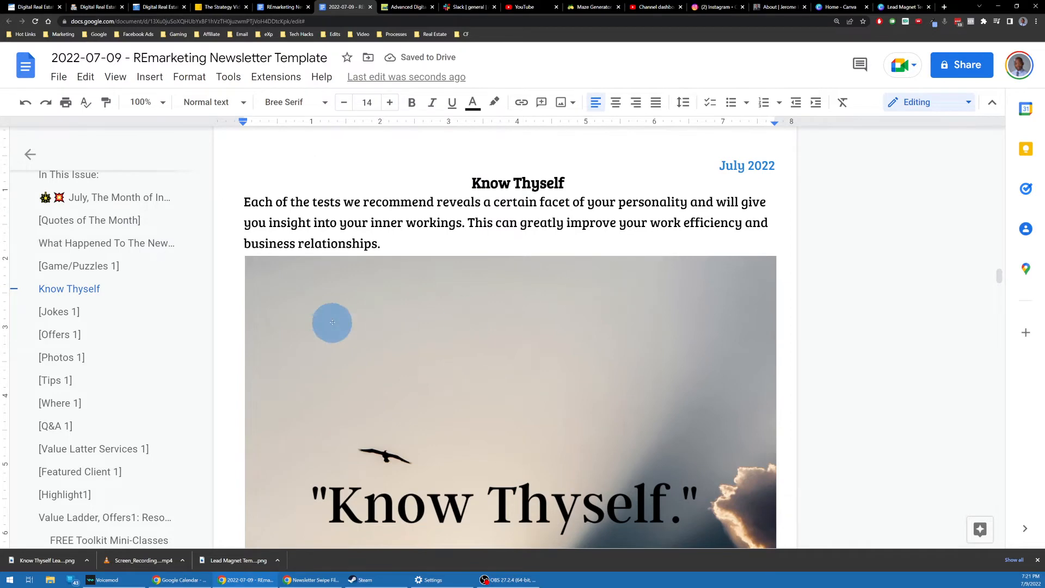
left_click(313, 287)
left_click_drag(244, 256, 723, 462)
scroll(505, 300, "down", 1)
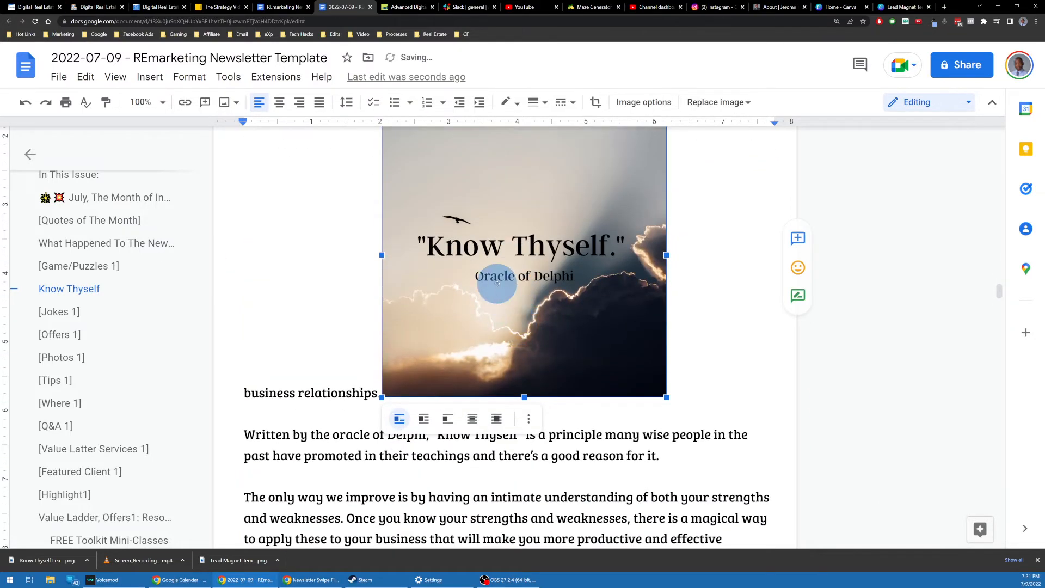
scroll(497, 283, "up", 2)
left_click_drag(382, 194, 511, 291)
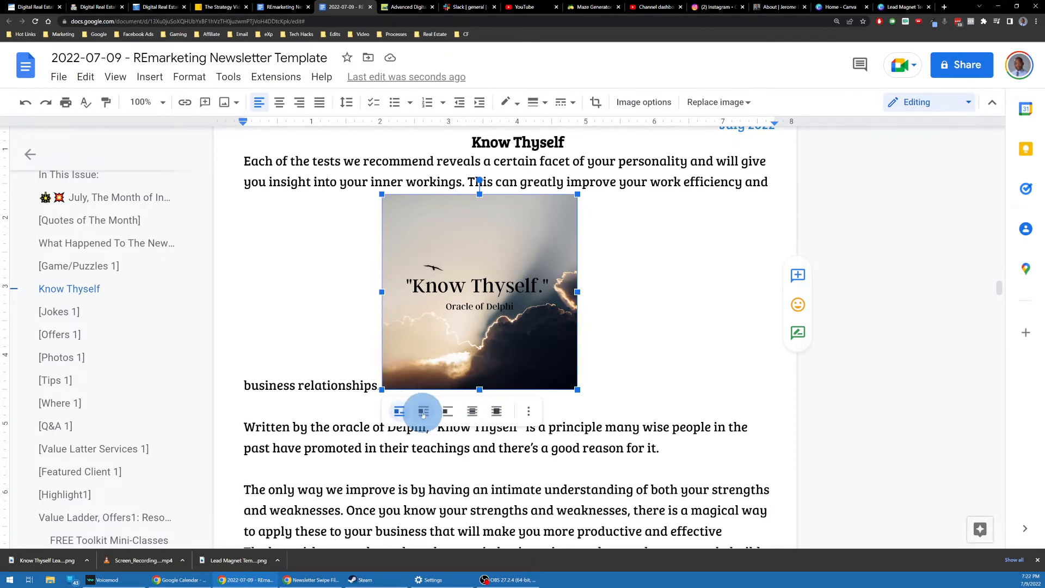
Step: Wrap the article text around the Know Thyself image and move it right of the text
left_click(424, 412)
left_click_drag(488, 287, 660, 324)
scroll(474, 308, "up", 2)
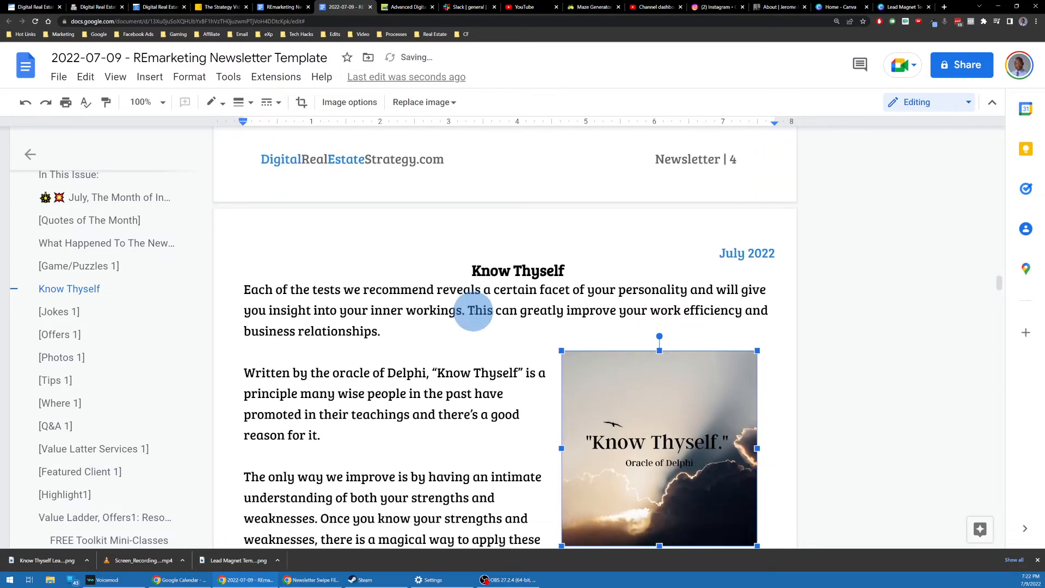
scroll(647, 287, "down", 3)
scroll(647, 287, "down", 2)
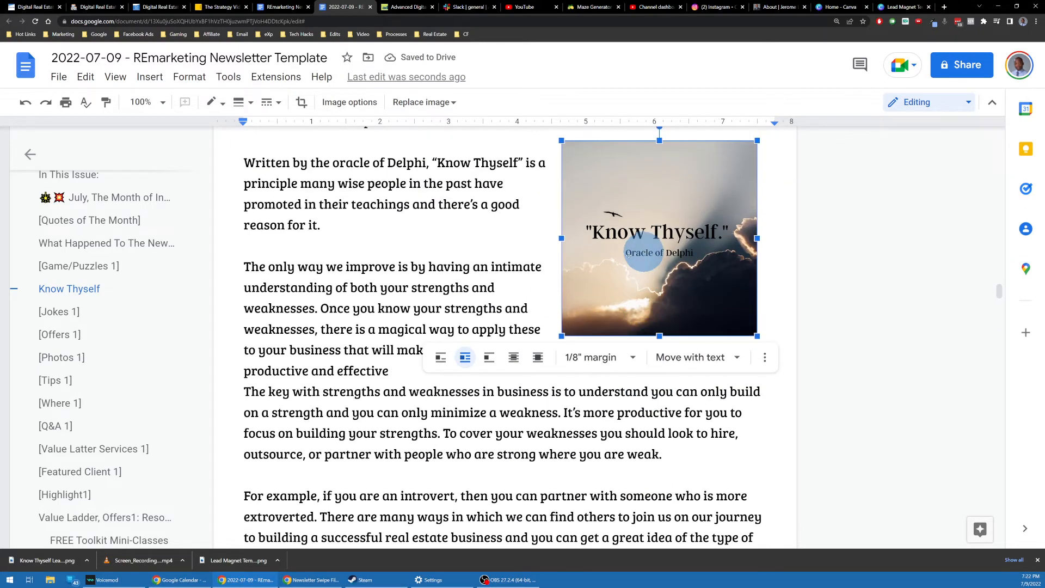
scroll(318, 303, "up", 5)
scroll(453, 285, "down", 4)
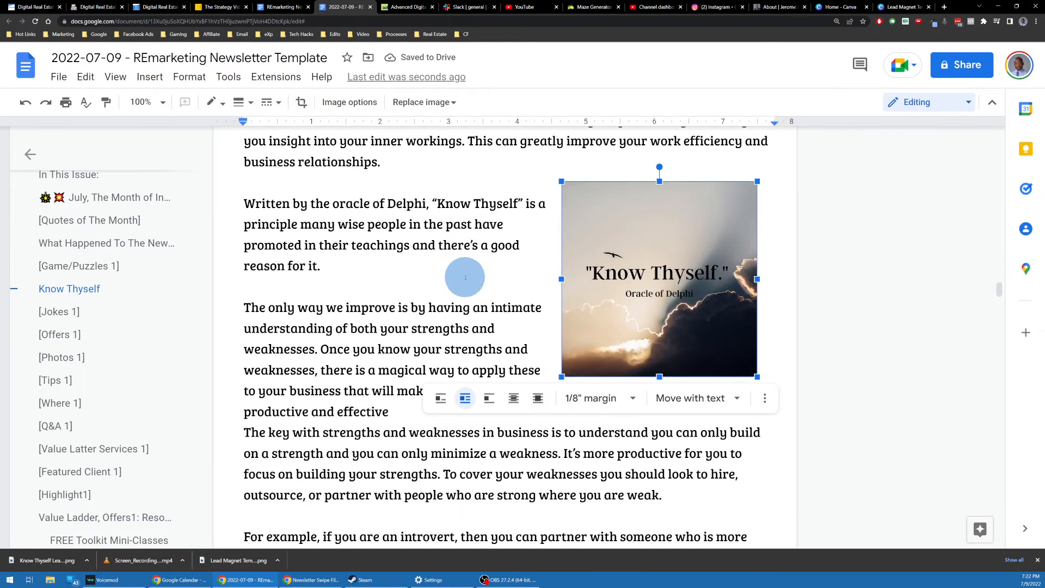
scroll(466, 277, "down", 2)
scroll(541, 263, "up", 2)
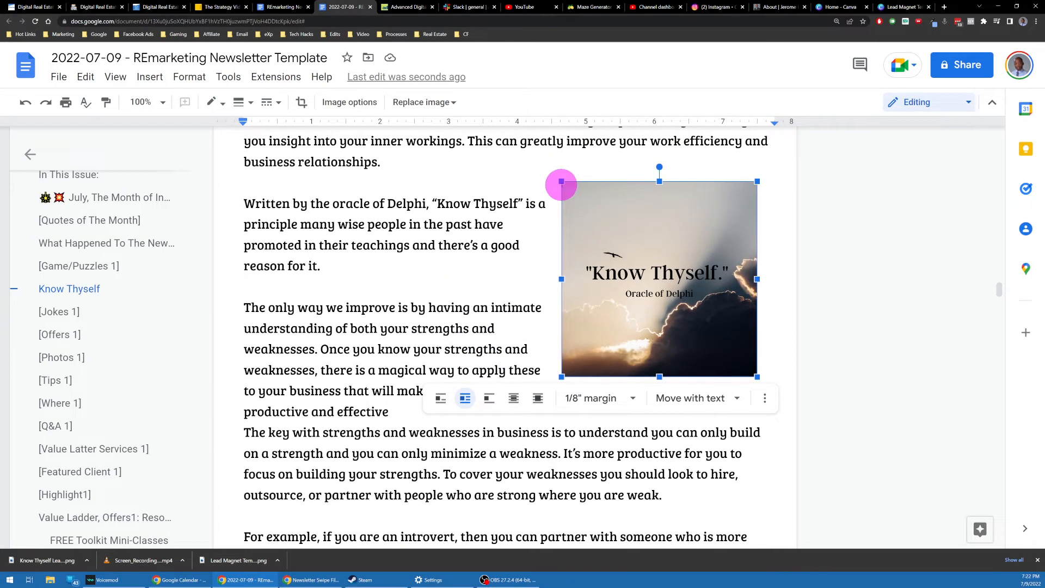
Step: Resize the image and set it beside the paragraph on strengths and weaknesses
double_click(561, 185)
left_click(569, 187)
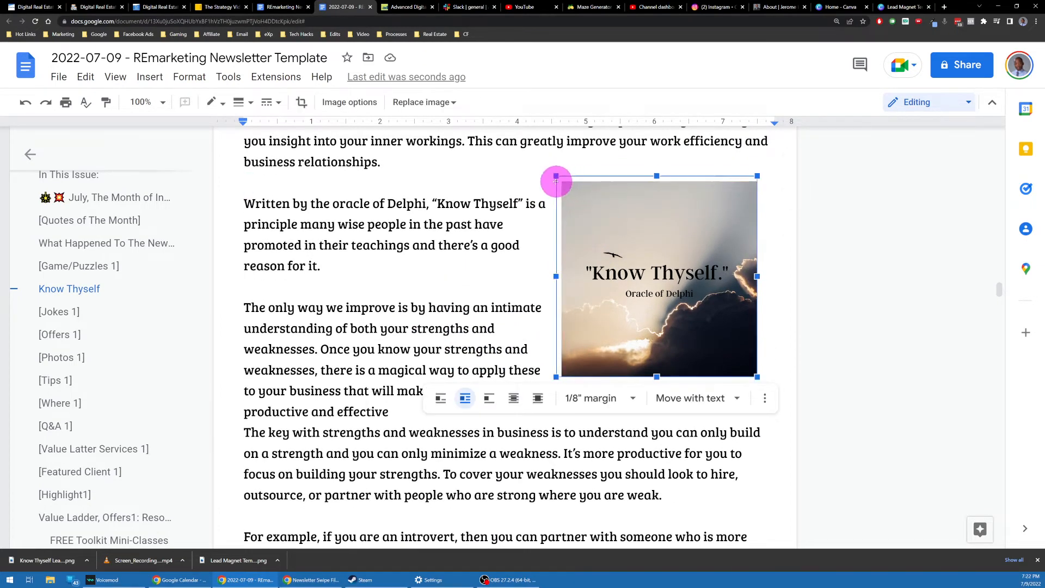
left_click_drag(556, 181, 553, 182)
scroll(560, 206, "up", 3)
scroll(560, 214, "down", 4)
scroll(599, 231, "up", 1)
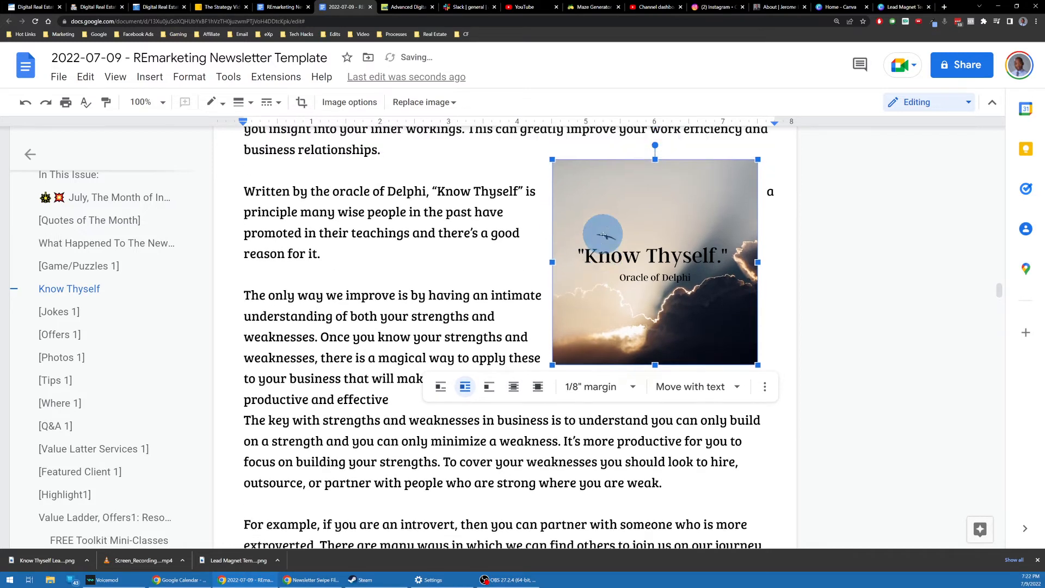
scroll(603, 234, "down", 3)
scroll(603, 234, "up", 3)
left_click_drag(604, 234, 636, 310)
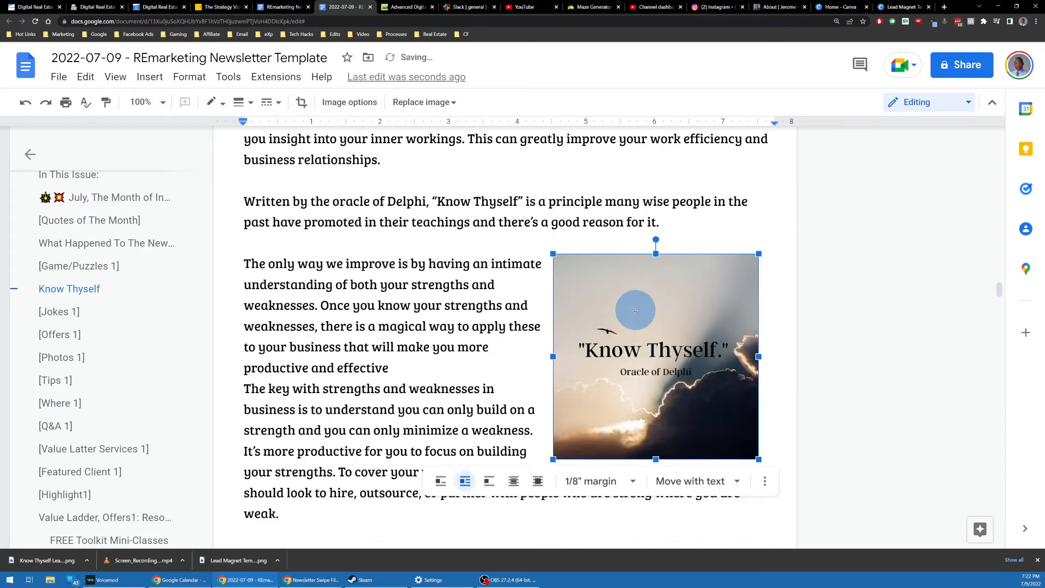
scroll(634, 309, "down", 2)
scroll(630, 306, "up", 5)
scroll(630, 308, "down", 1)
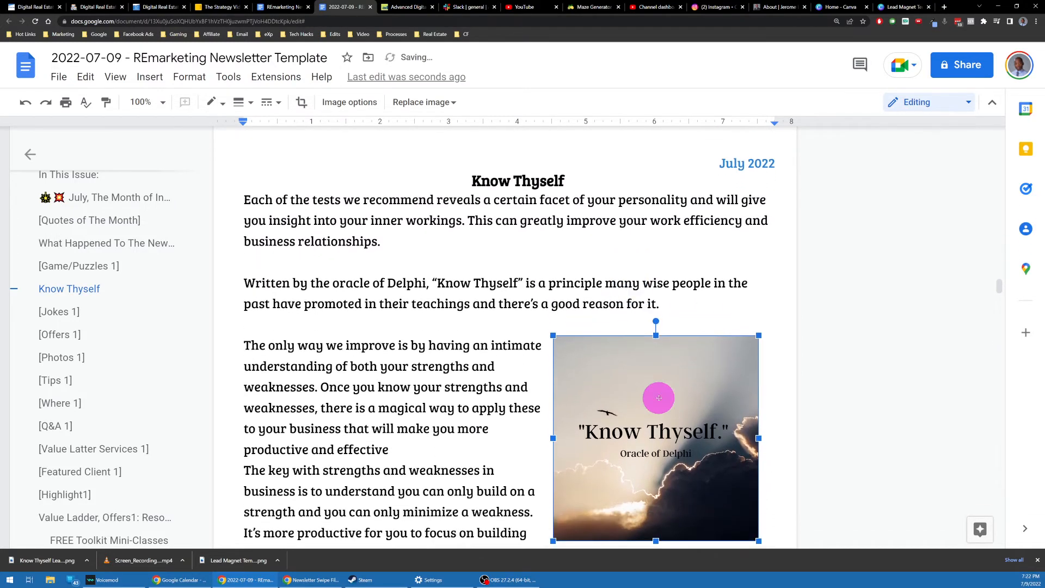
left_click_drag(659, 398, 658, 329)
scroll(490, 257, "down", 6)
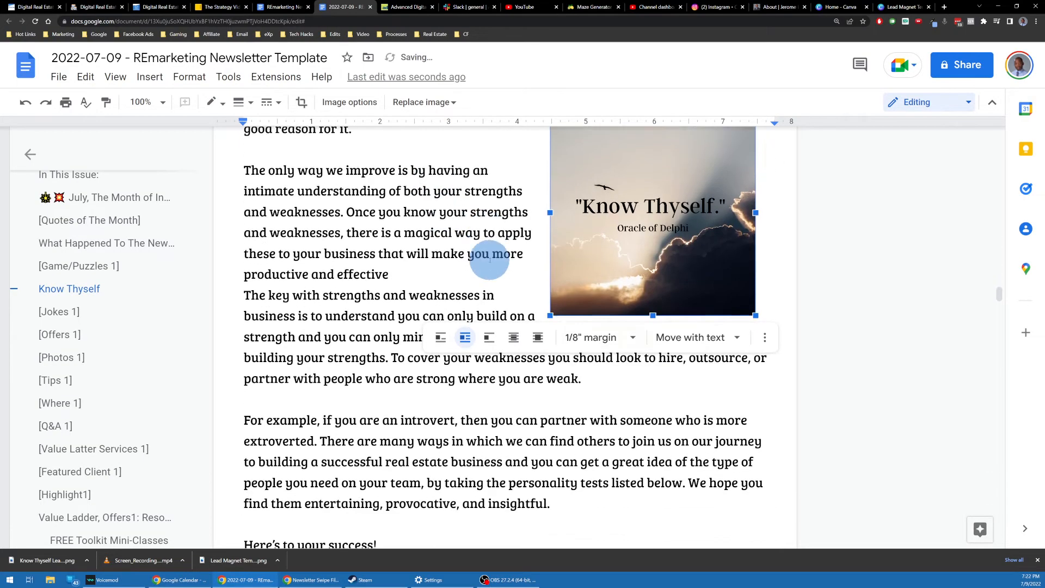
scroll(493, 253, "up", 2)
scroll(496, 255, "down", 3)
scroll(492, 256, "up", 5)
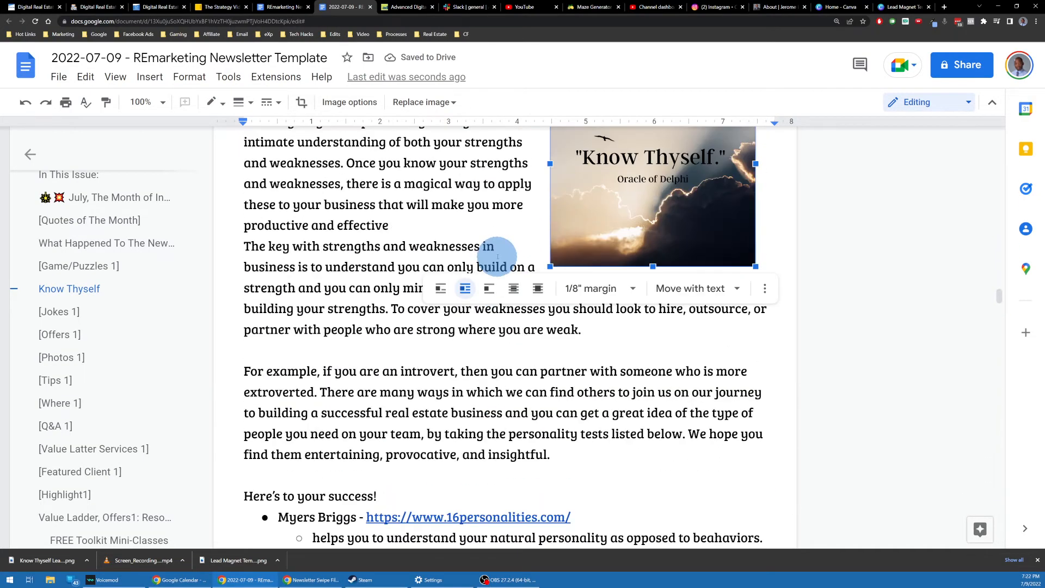
scroll(490, 257, "down", 3)
scroll(490, 257, "up", 3)
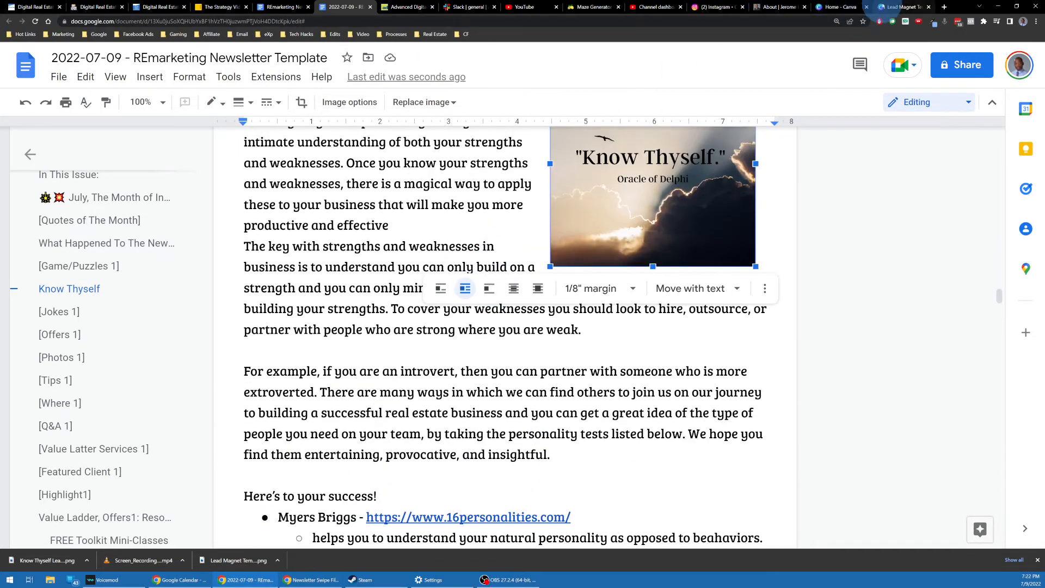
scroll(508, 217, "down", 3)
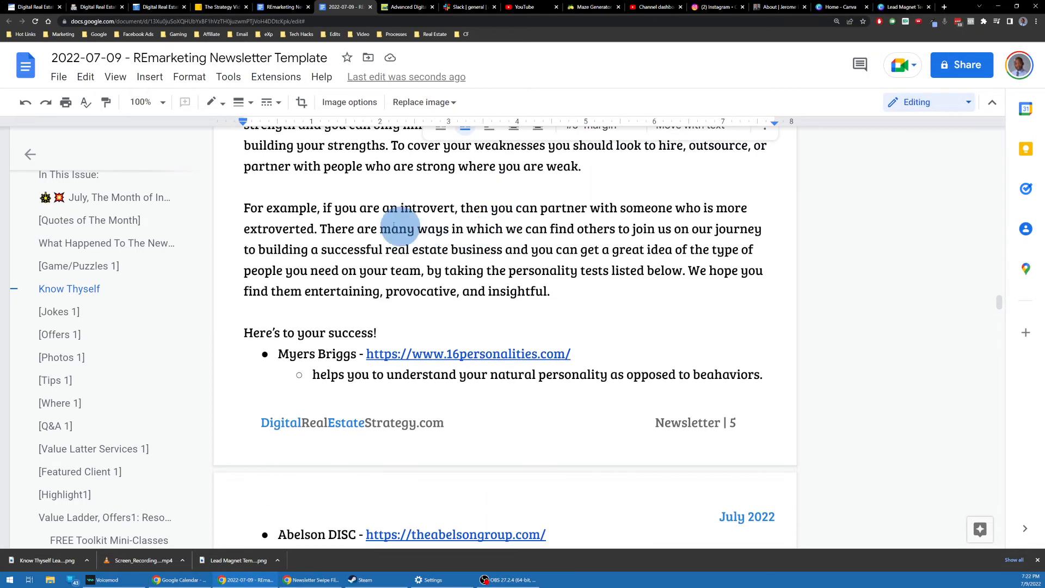
left_click(241, 206)
Step: Add a blank line below the [Jokes 1] heading
scroll(392, 198, "down", 5)
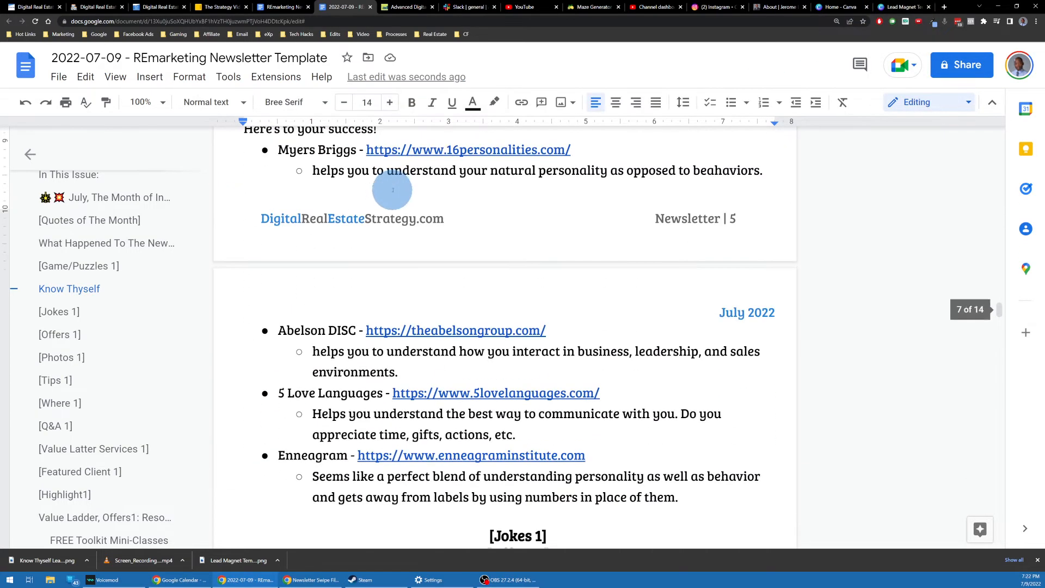
scroll(464, 197, "down", 3)
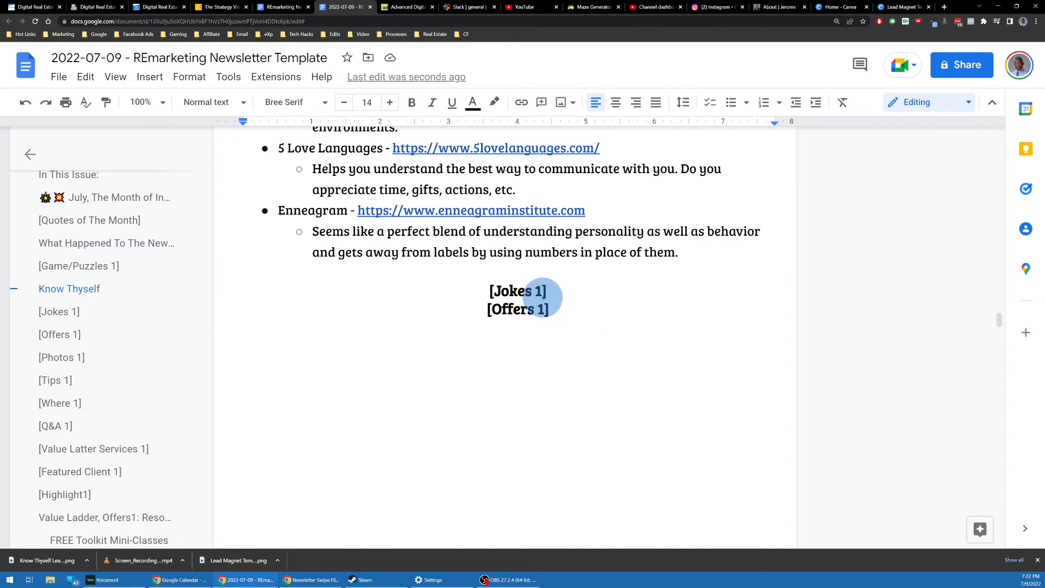
left_click(561, 289)
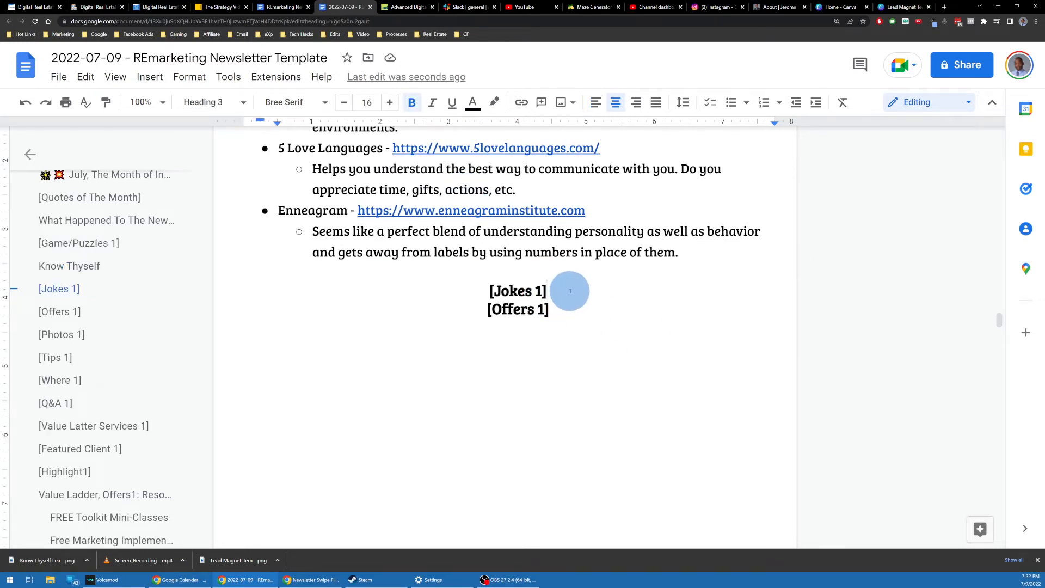
key("Return")
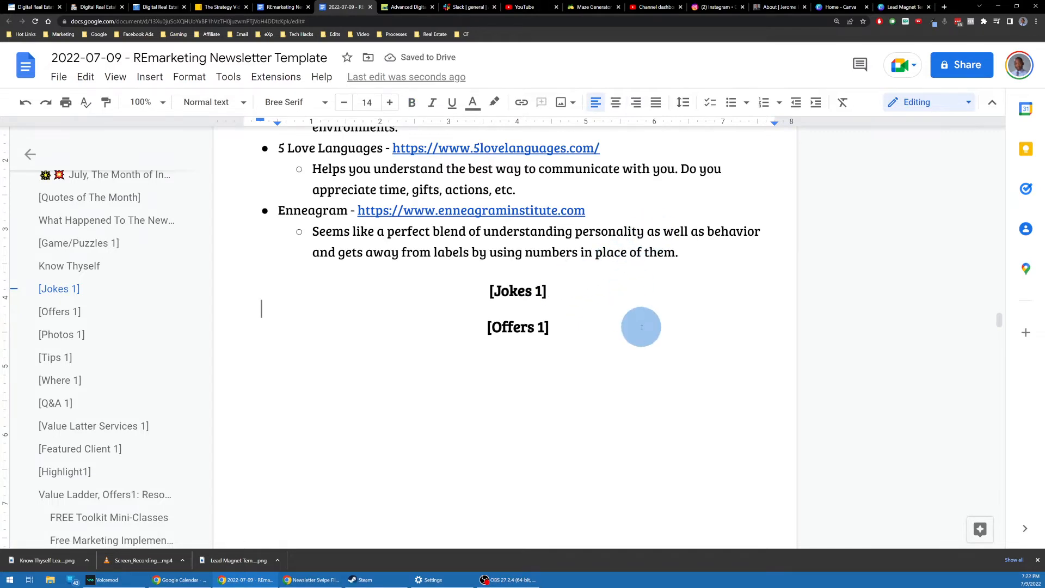
Step: Search 'funny puns' in a private window and open Parade's 101 Funny Puns article
key("ctrl+shift+n")
type("funny p")
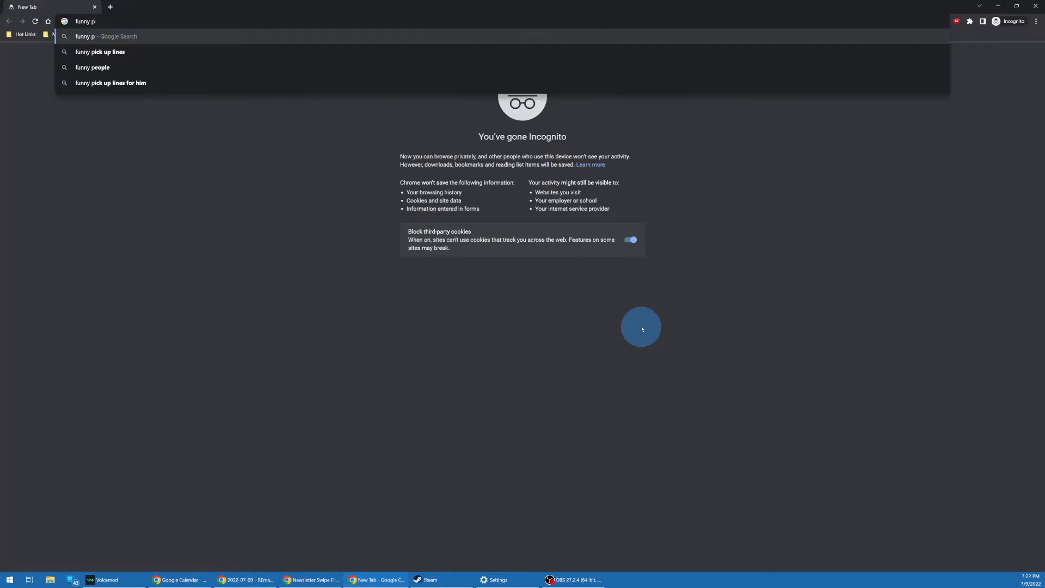
type("uns")
key("Return")
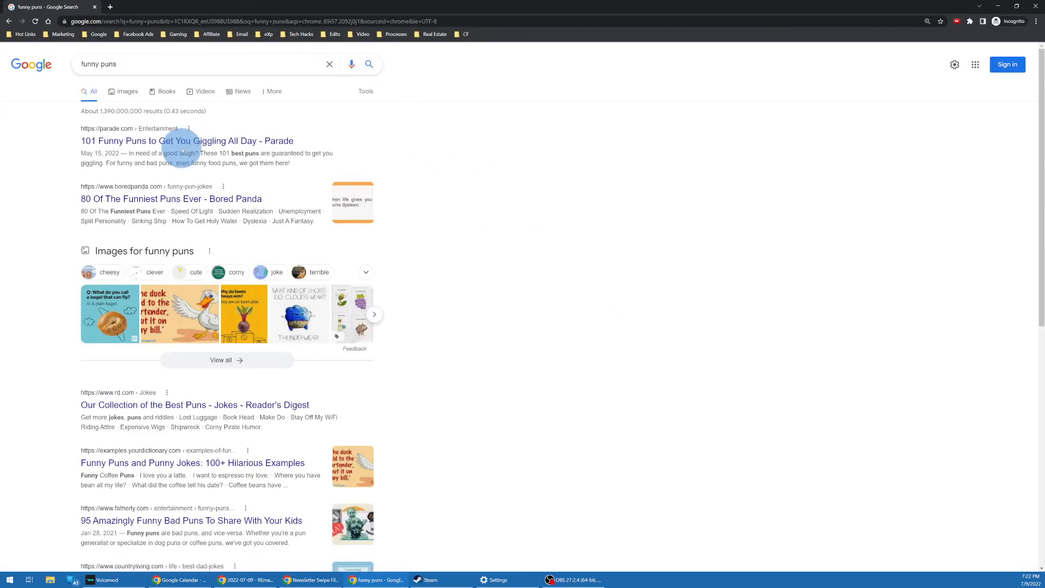
left_click(201, 140)
scroll(414, 168, "down", 4)
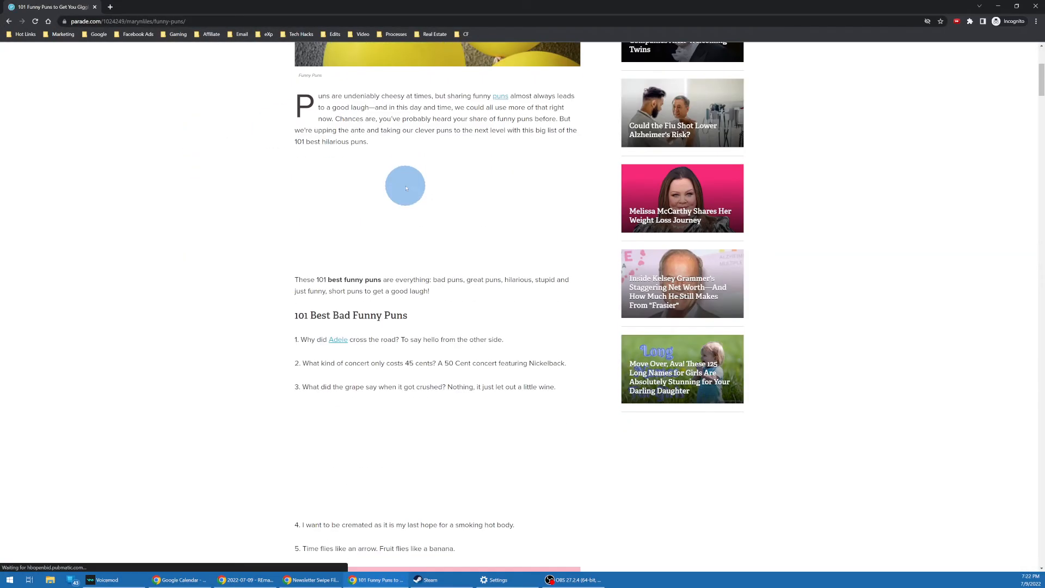
scroll(405, 186, "down", 2)
Step: Copy the pun about fruit flies liking a banana, then close the browser window
triple_click(403, 299)
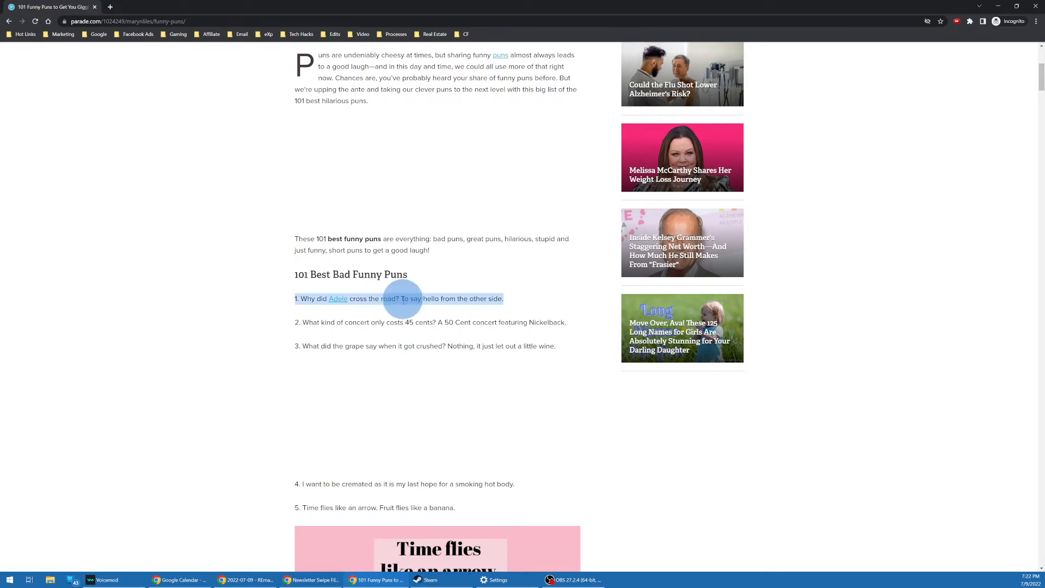
triple_click(396, 322)
scroll(396, 322, "down", 3)
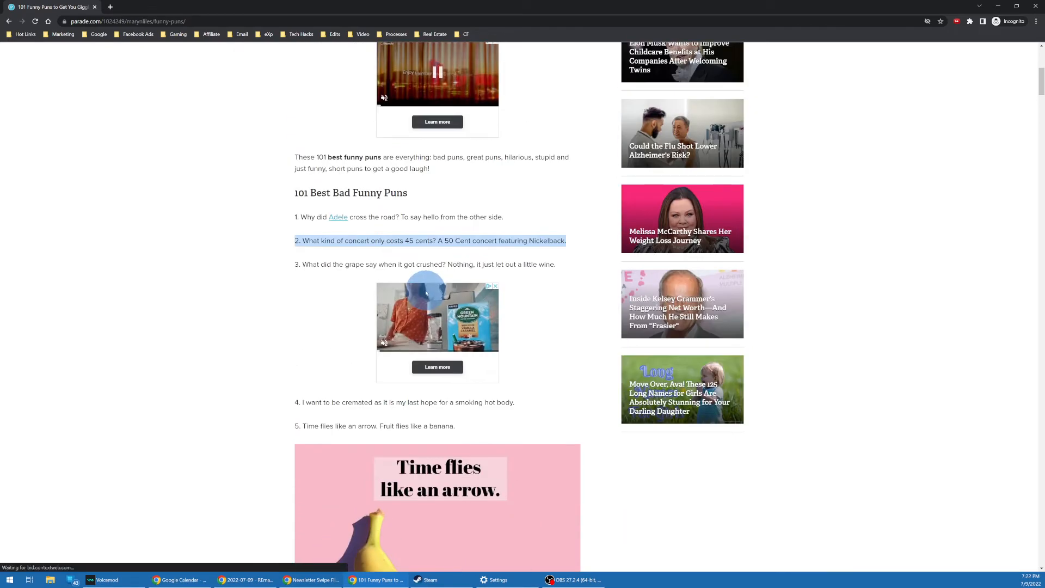
triple_click(372, 321)
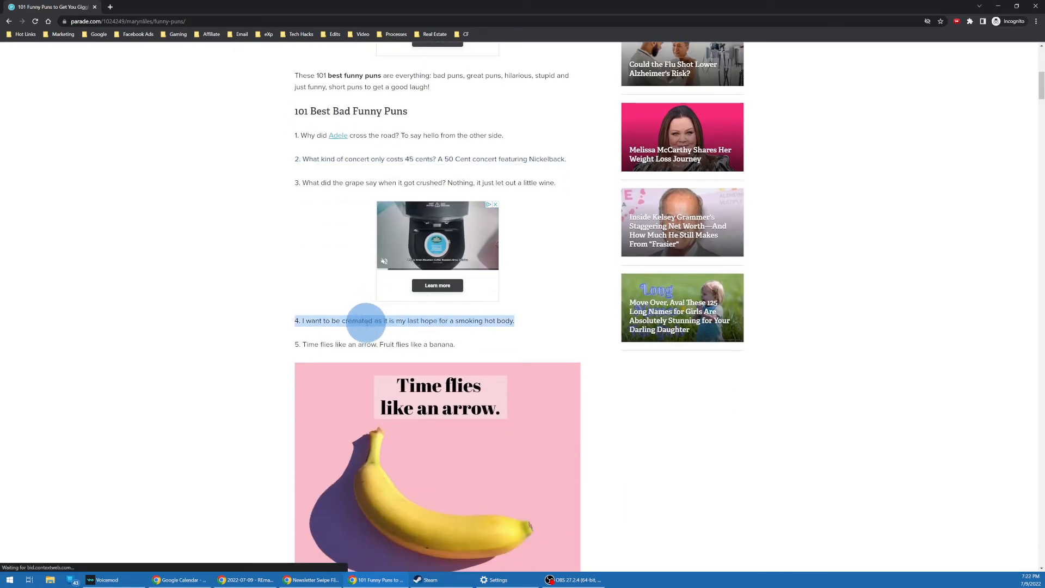
right_click(367, 324)
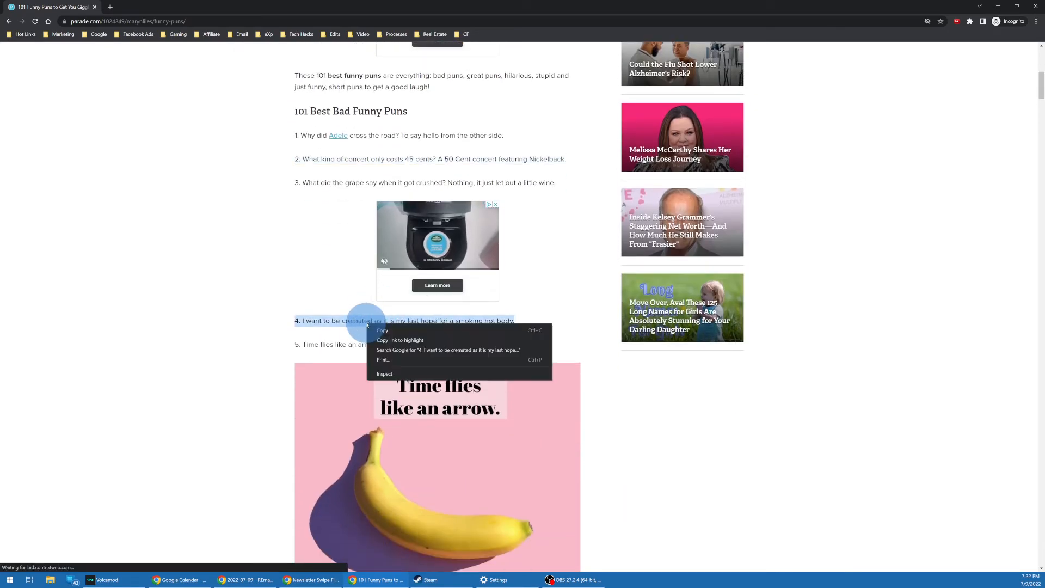
left_click(405, 331)
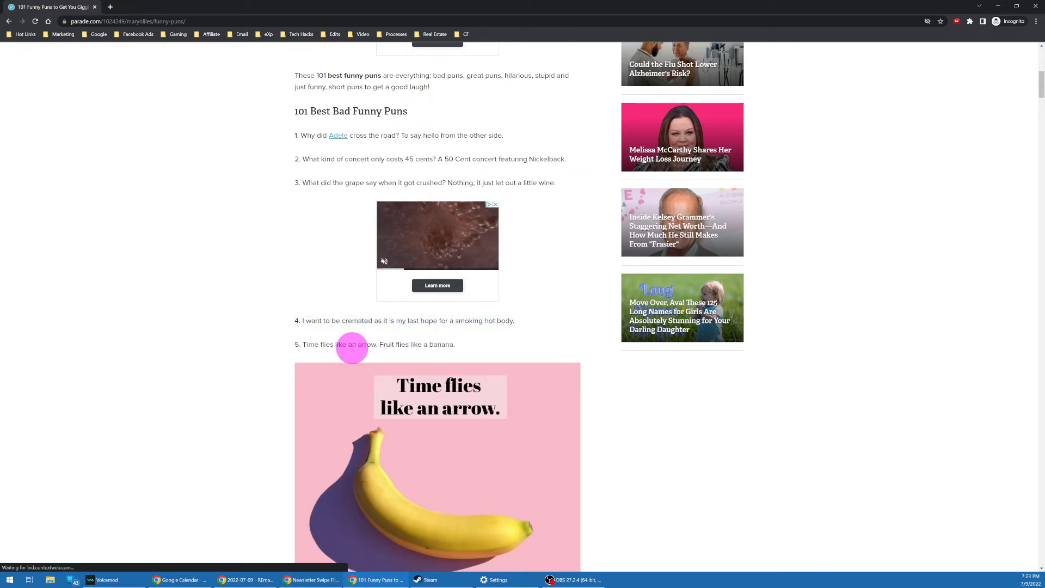
triple_click(373, 343)
right_click(431, 344)
left_click(448, 349)
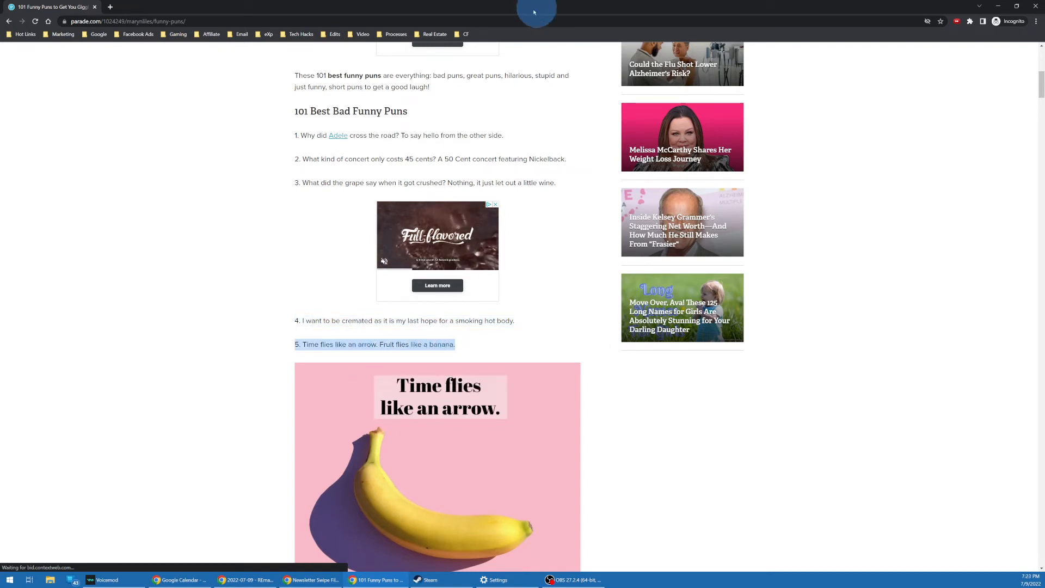
left_click(95, 6)
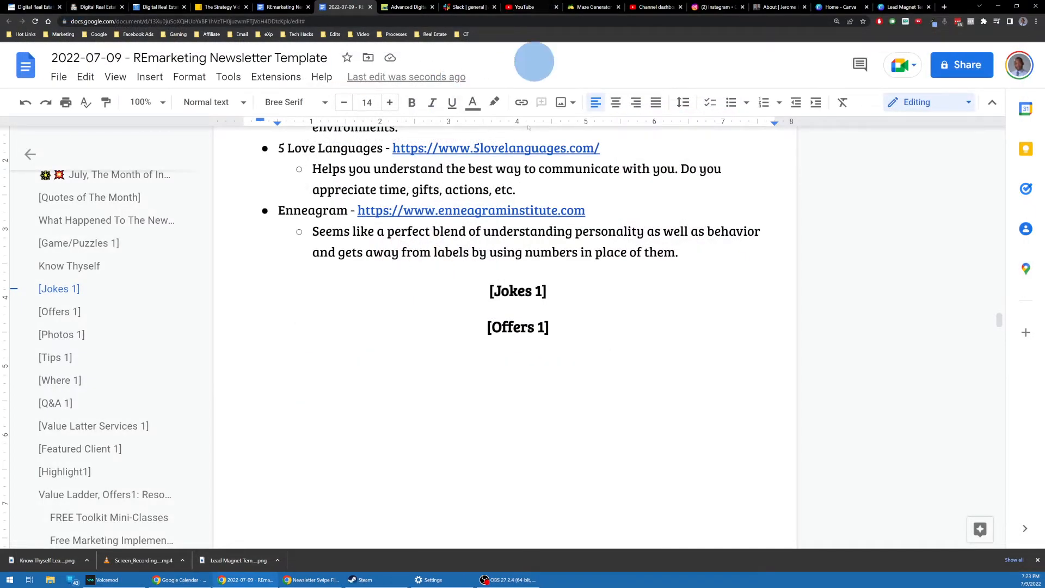
Step: Retitle [Jokes 1] as Funny Puns and paste the fruit-flies pun unformatted beneath it, without '5. '
left_click(512, 314)
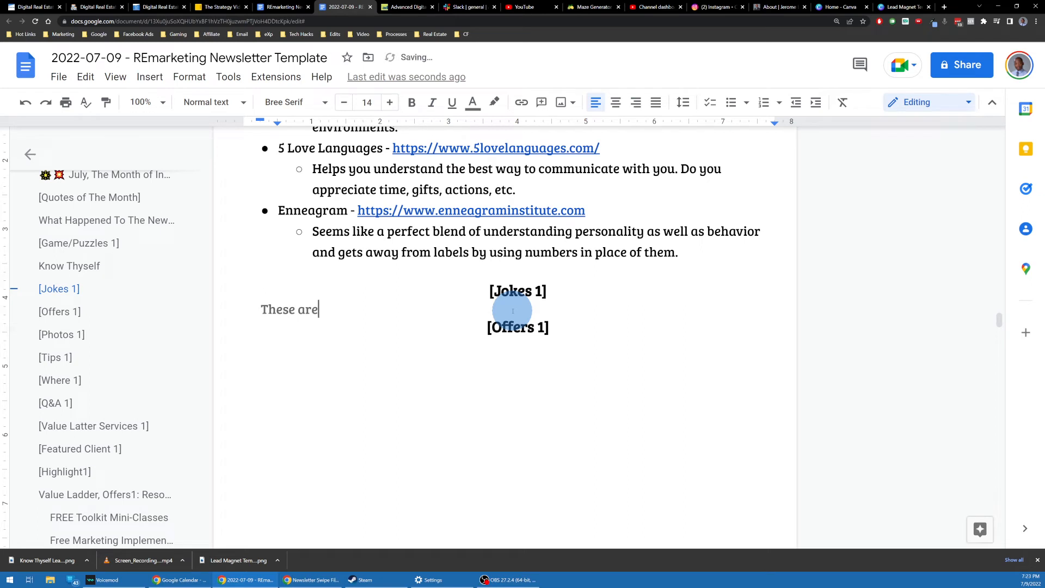
key("Up")
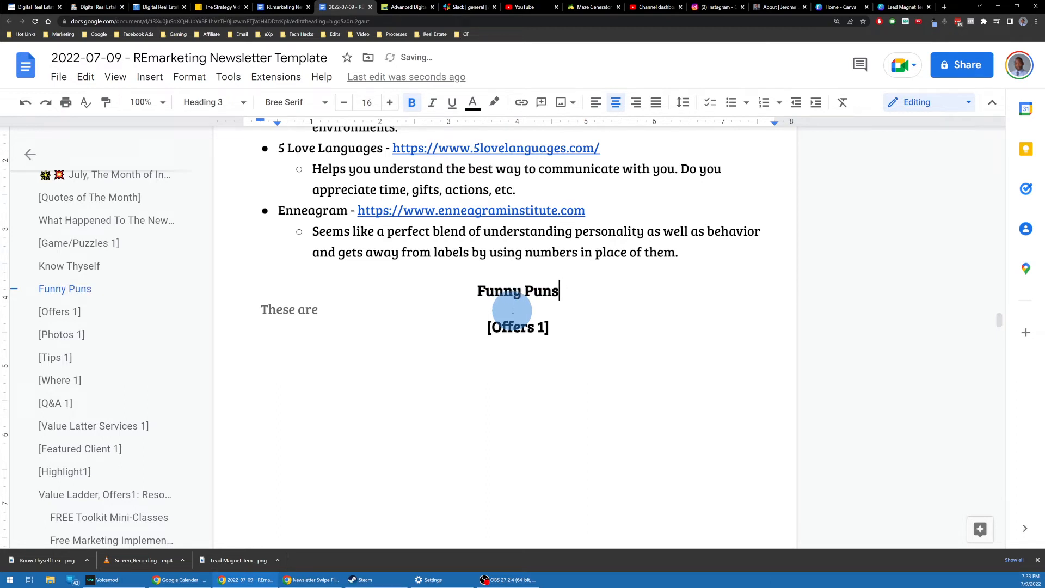
left_click(278, 309)
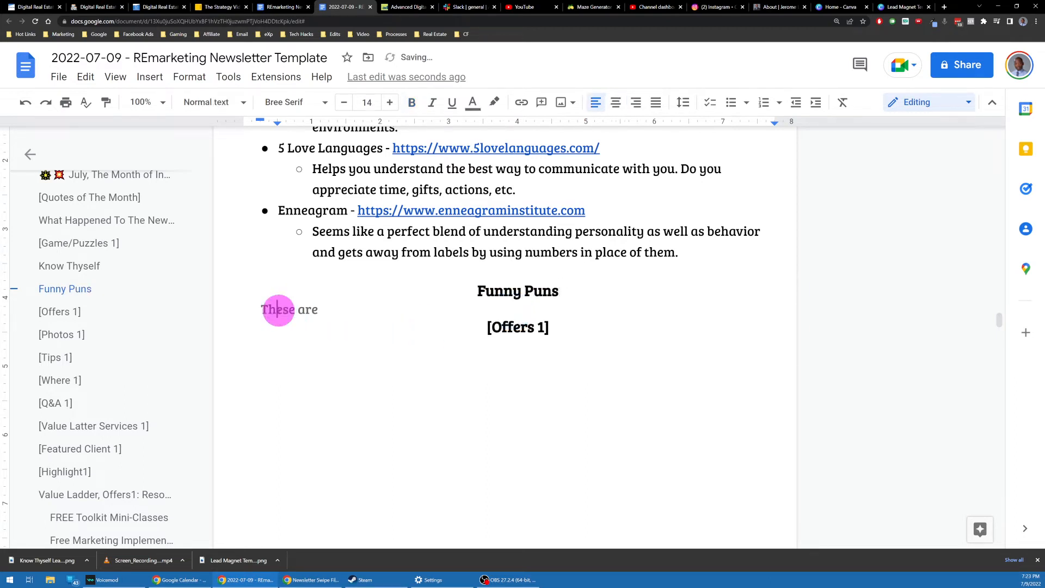
key("ctrl+v")
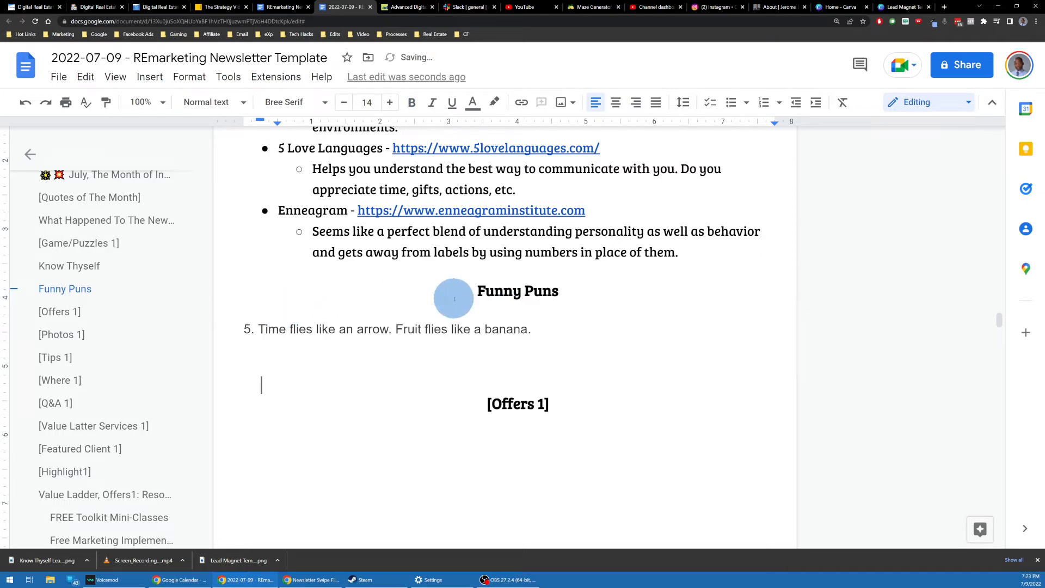
key("ctrl+z")
key("ctrl+shift+v")
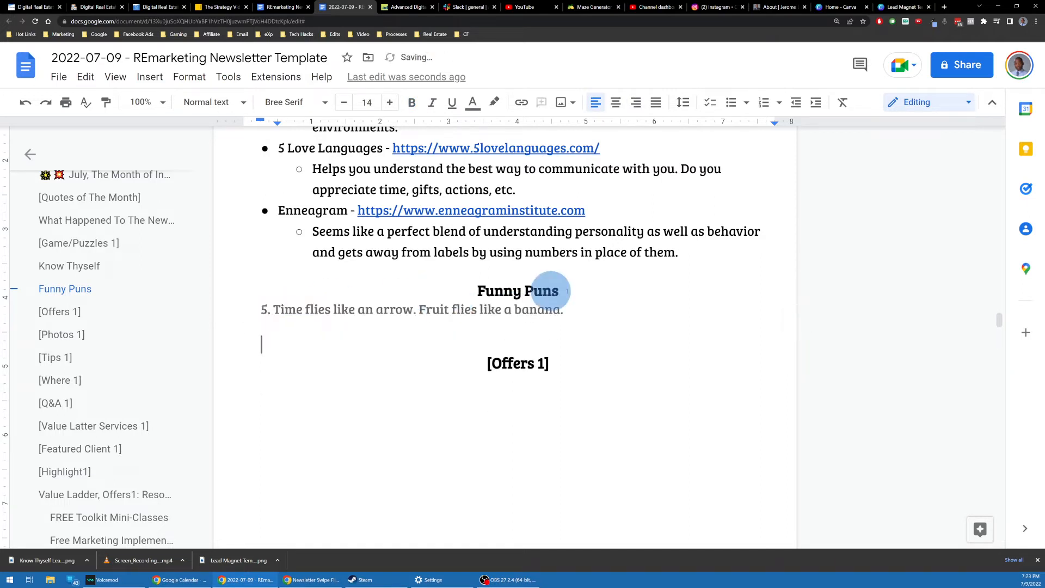
key("Delete")
key("Delete")
key("Delete")
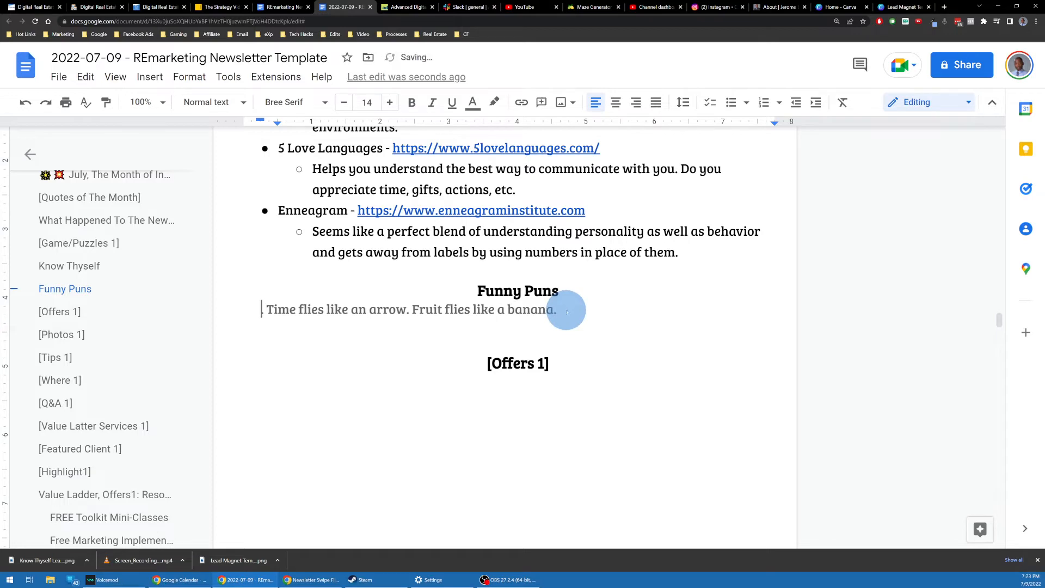
Step: Search 'funny puns' in a private window and open Bored Panda's 80 Of The Funniest Puns Ever
key("ctrl+shift+n")
type("funny puns")
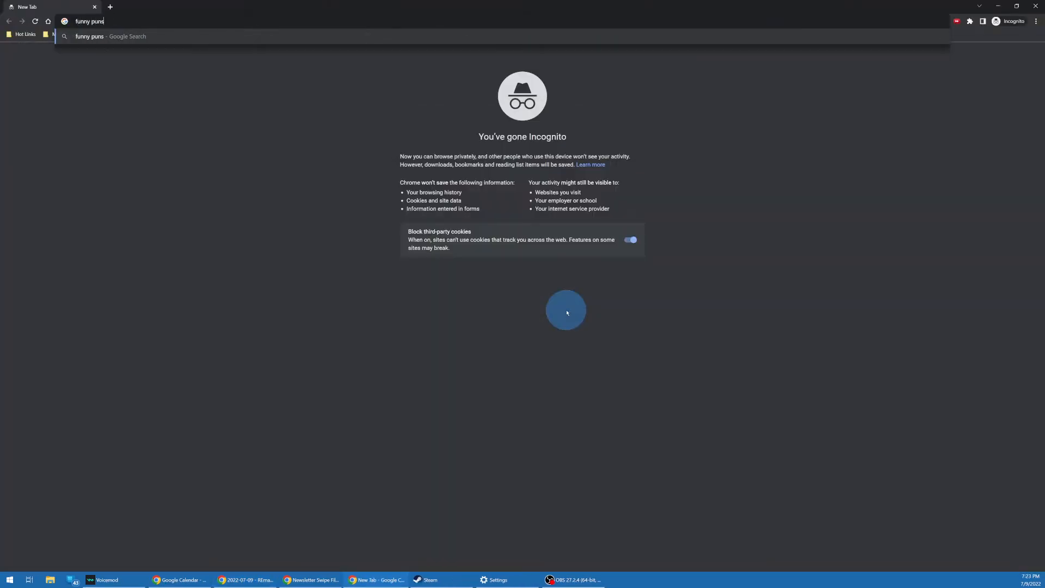
key("Return")
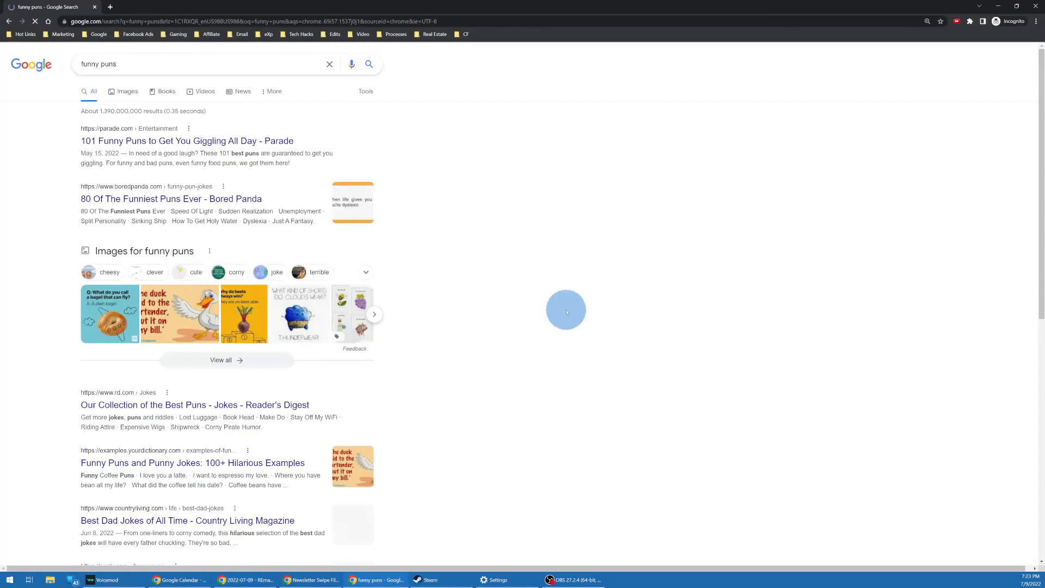
left_click(160, 200)
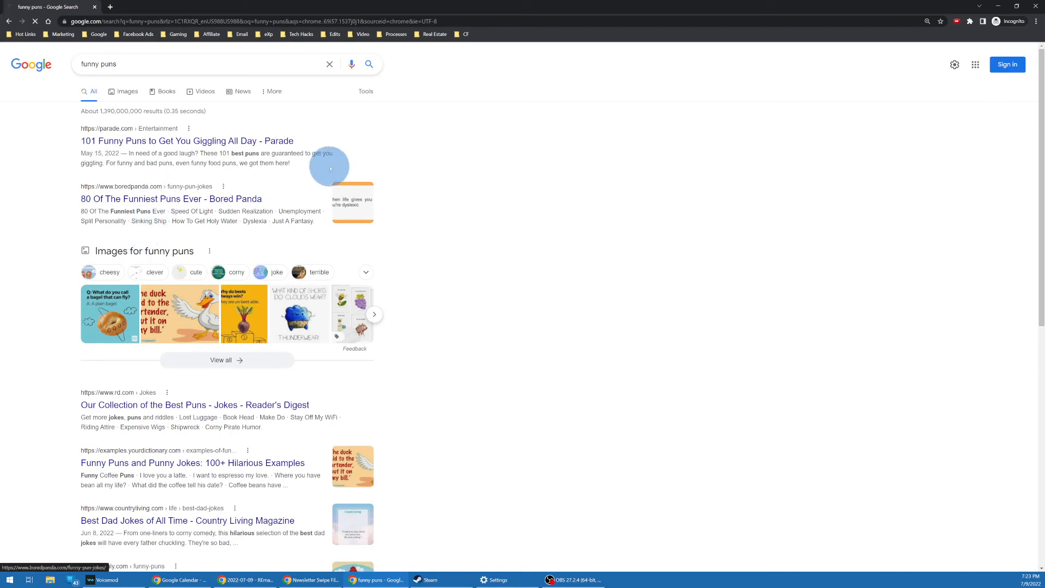
scroll(444, 253, "down", 6)
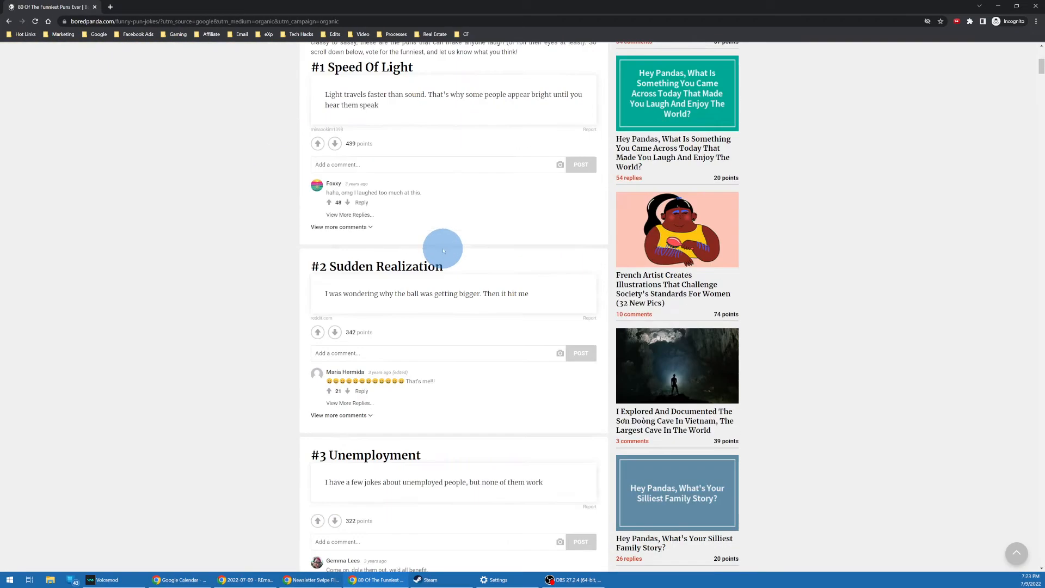
scroll(436, 262, "down", 5)
scroll(413, 258, "up", 4)
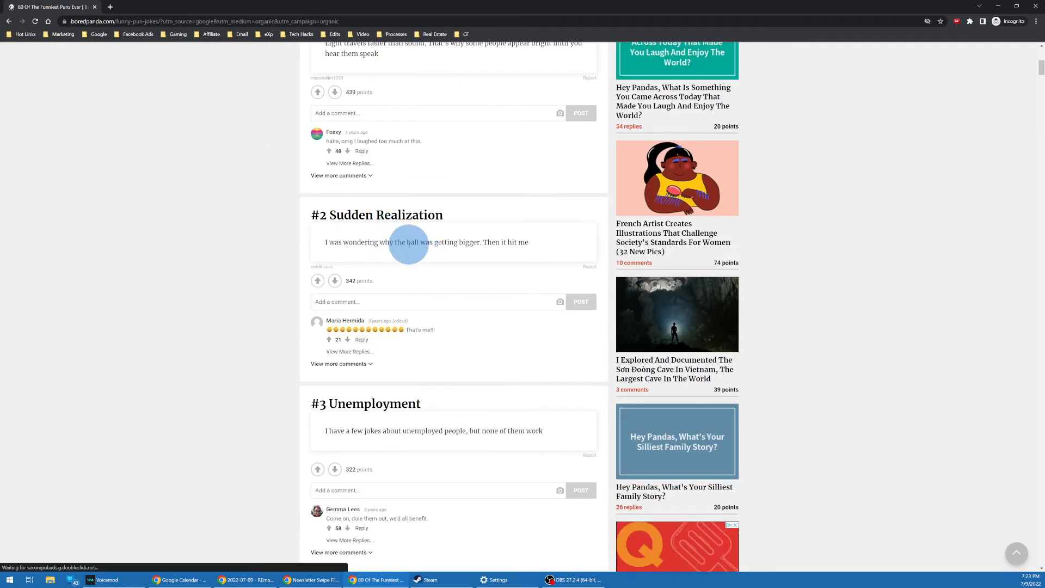
scroll(410, 244, "down", 1)
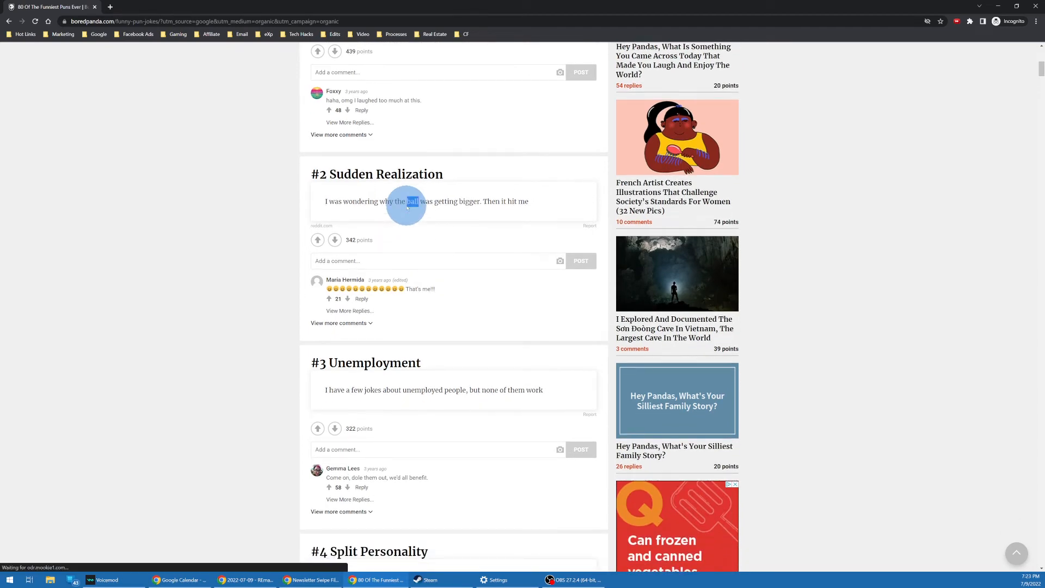
Step: Copy the Sudden Realization pun about the ball getting bigger
triple_click(407, 203)
right_click(407, 208)
left_click(420, 216)
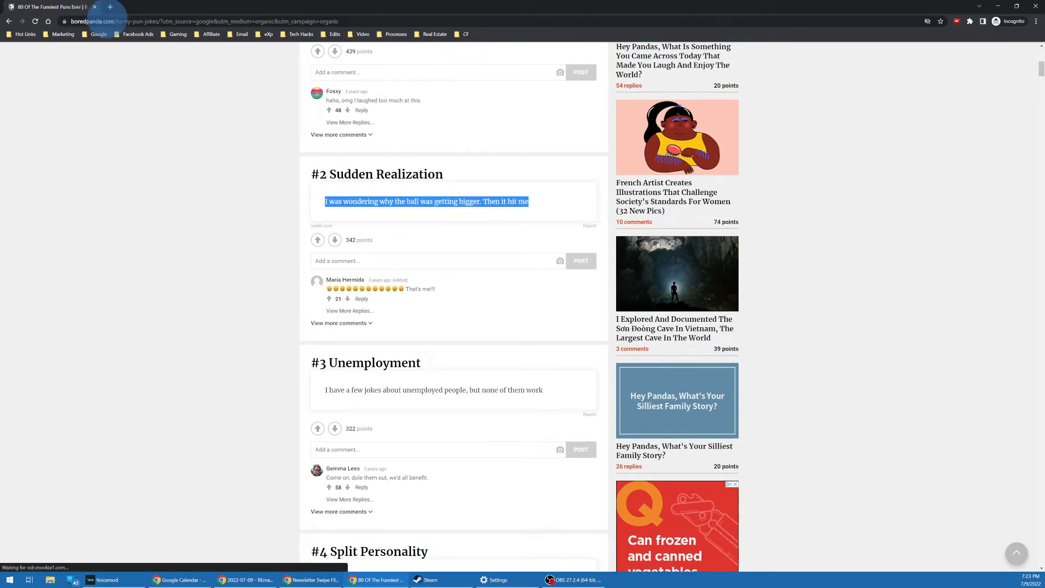
Step: Paste the ball pun on the line below the fruit-flies pun
left_click(995, 8)
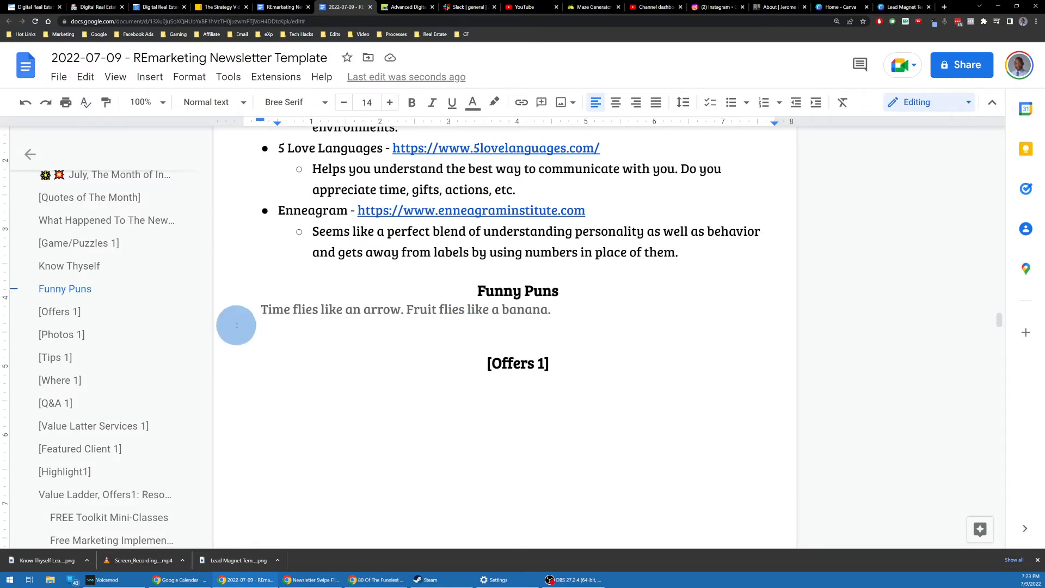
left_click_drag(234, 321, 306, 325)
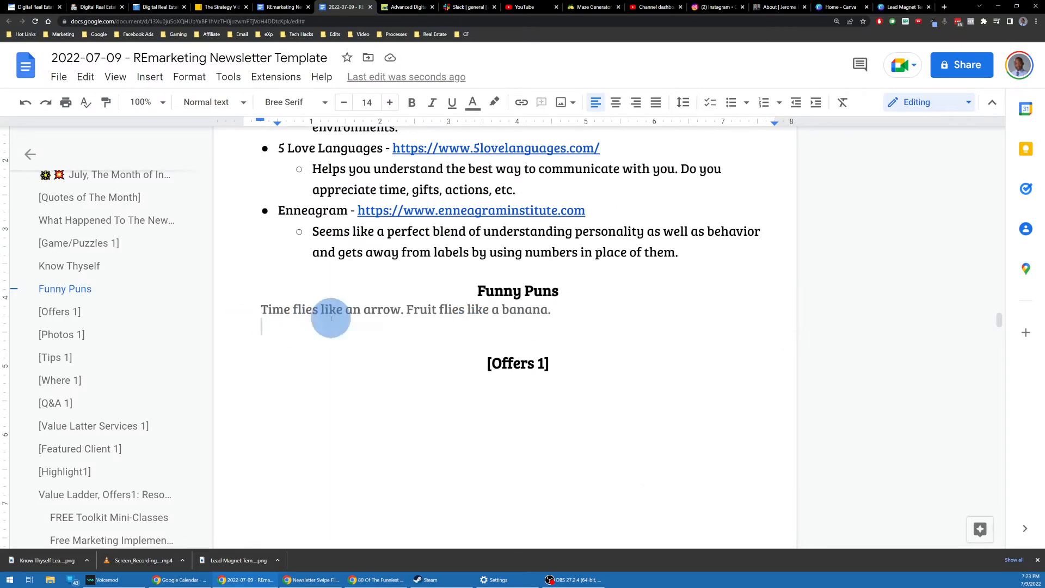
key("ctrl+v")
key("ctrl+z")
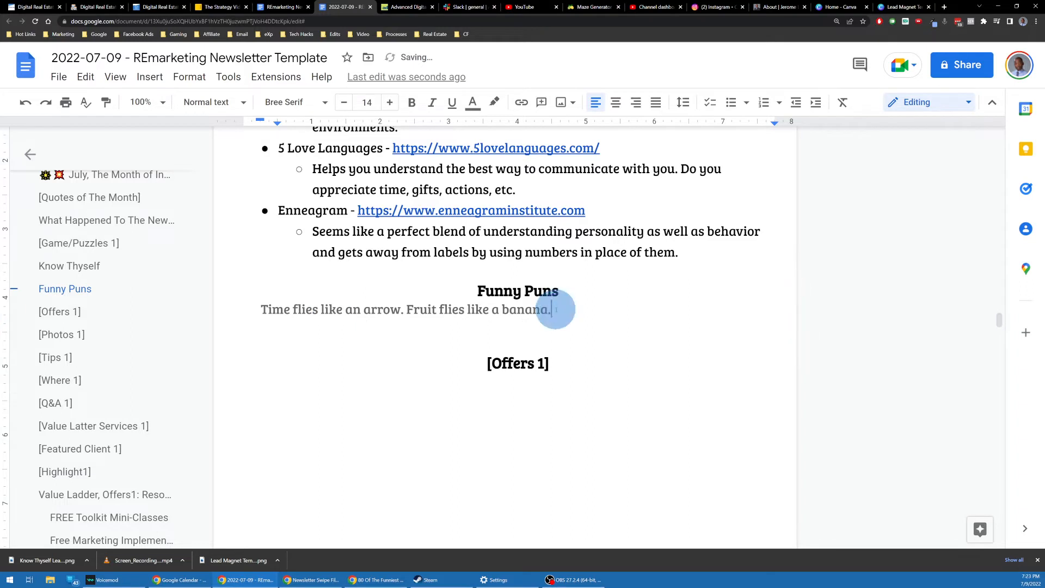
key("ctrl+v")
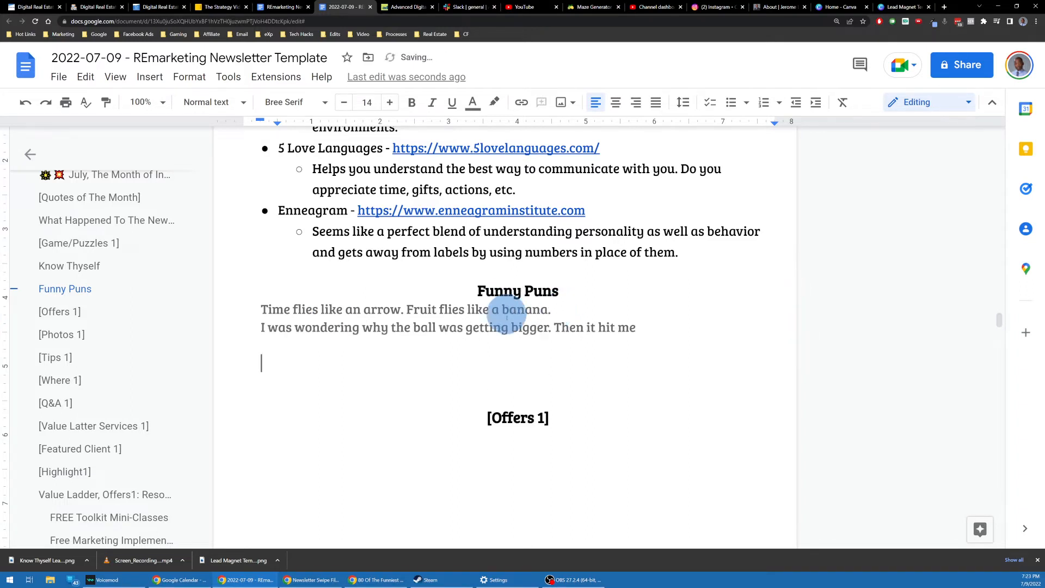
Step: Turn both puns under Funny Puns into a bulleted list
left_click_drag(669, 334, 249, 309)
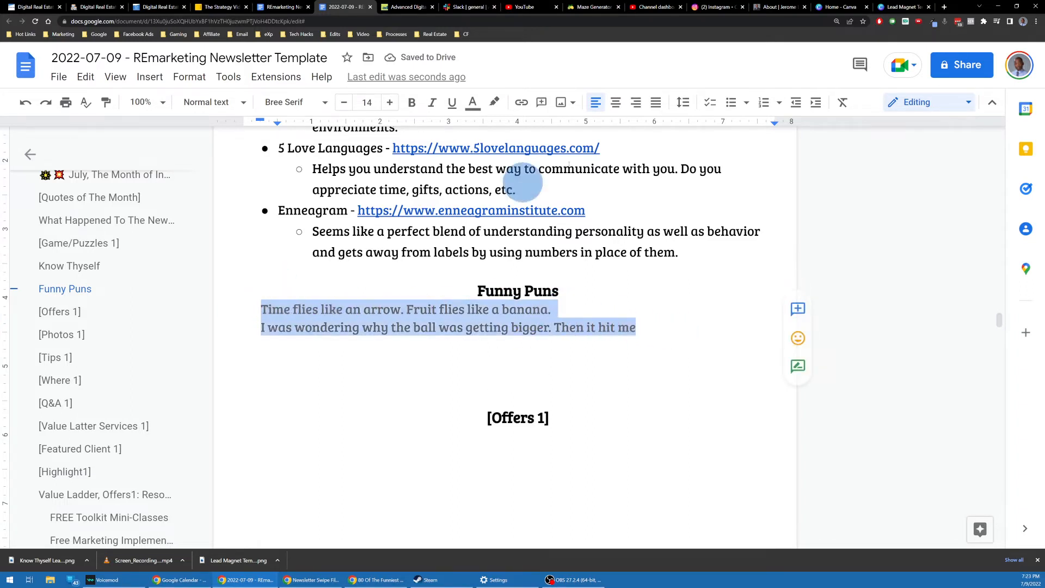
left_click(730, 103)
left_click(666, 323)
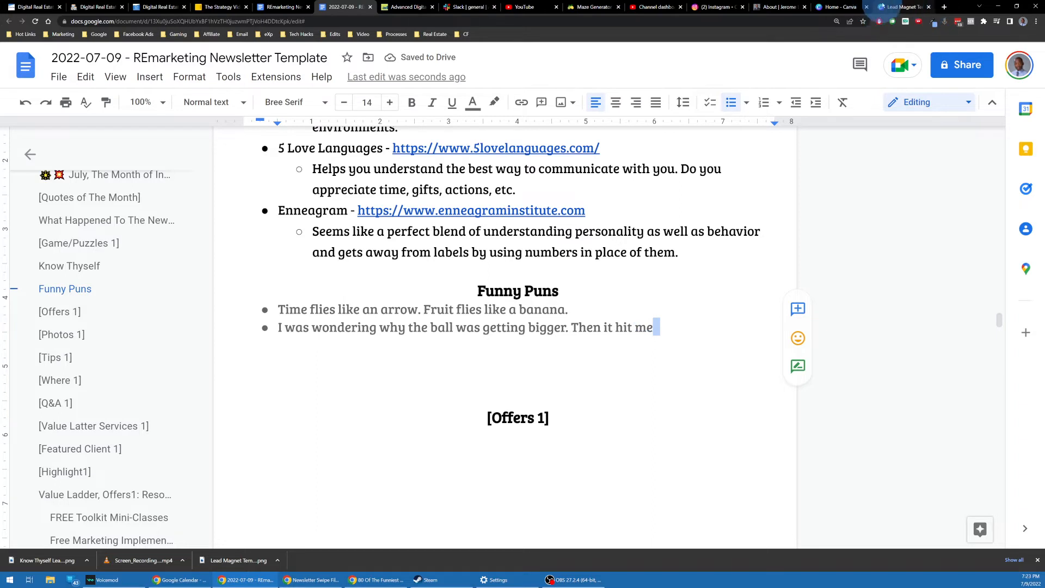
Step: Place the cursor after the [Offers 1] heading and open the Insert menu
scroll(560, 283, "down", 2)
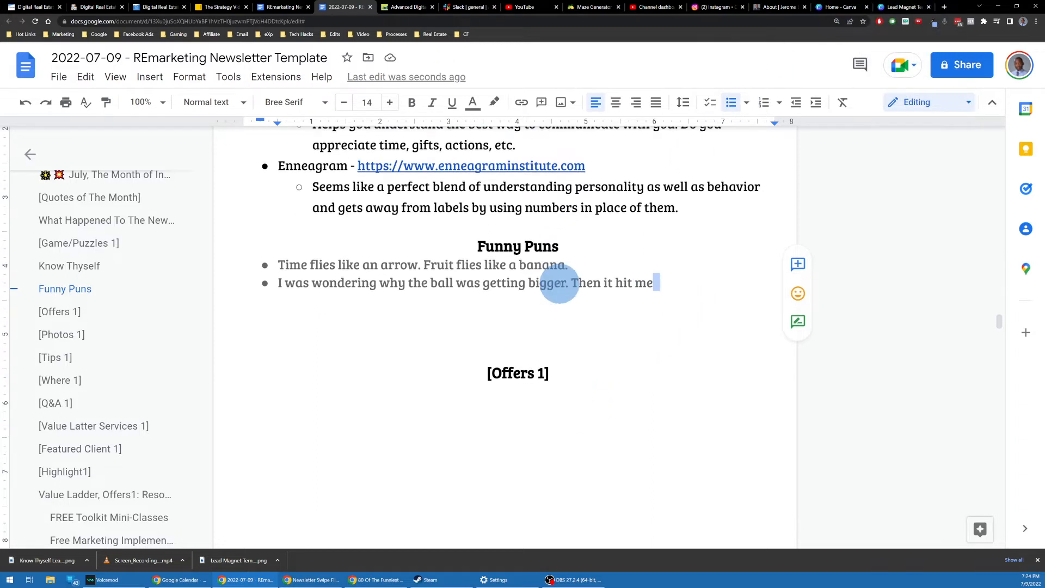
scroll(559, 283, "down", 3)
left_click(574, 256)
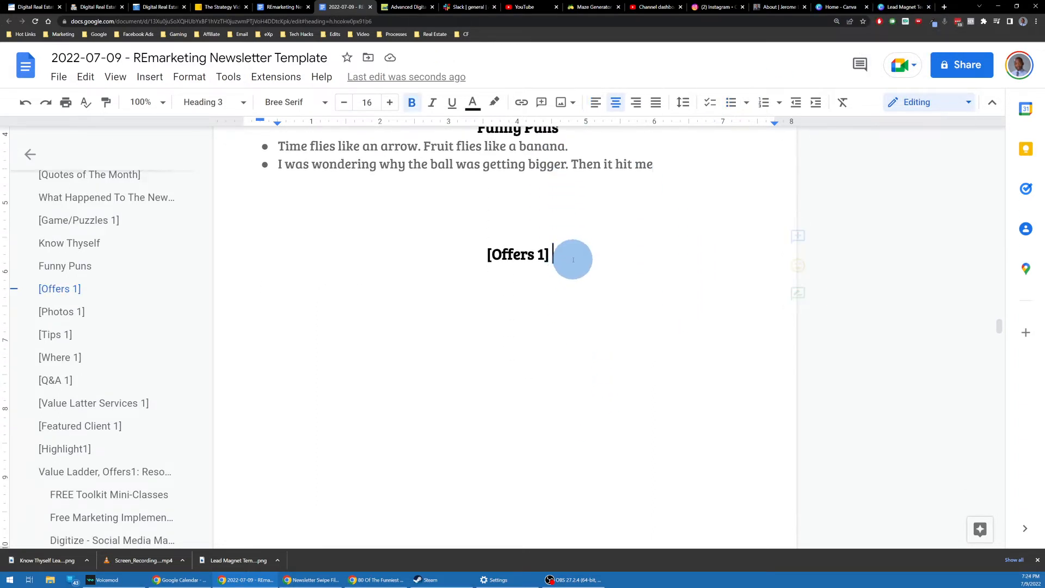
scroll(573, 260, "down", 3)
scroll(574, 256, "up", 3)
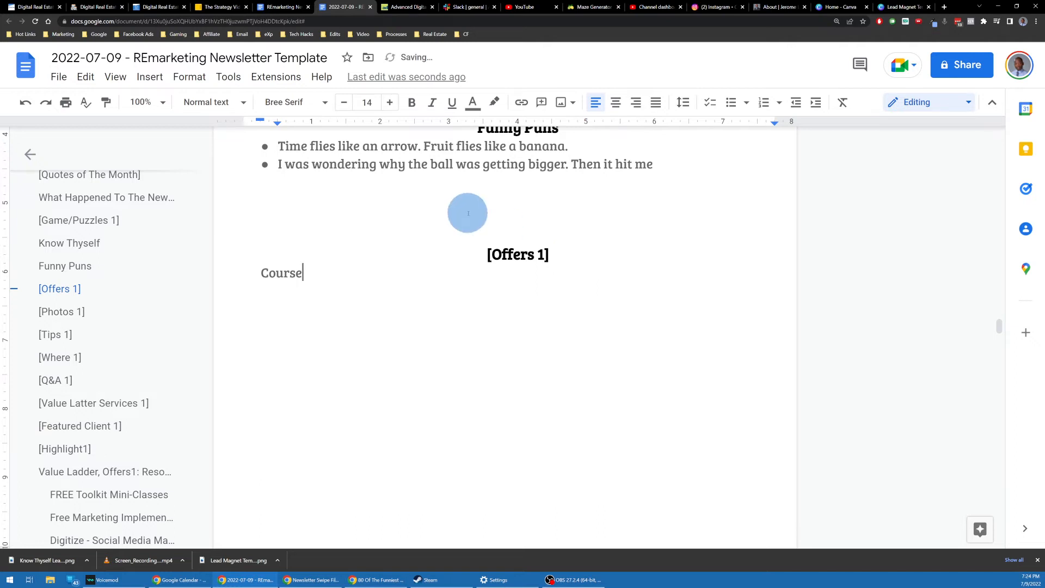
left_click(157, 84)
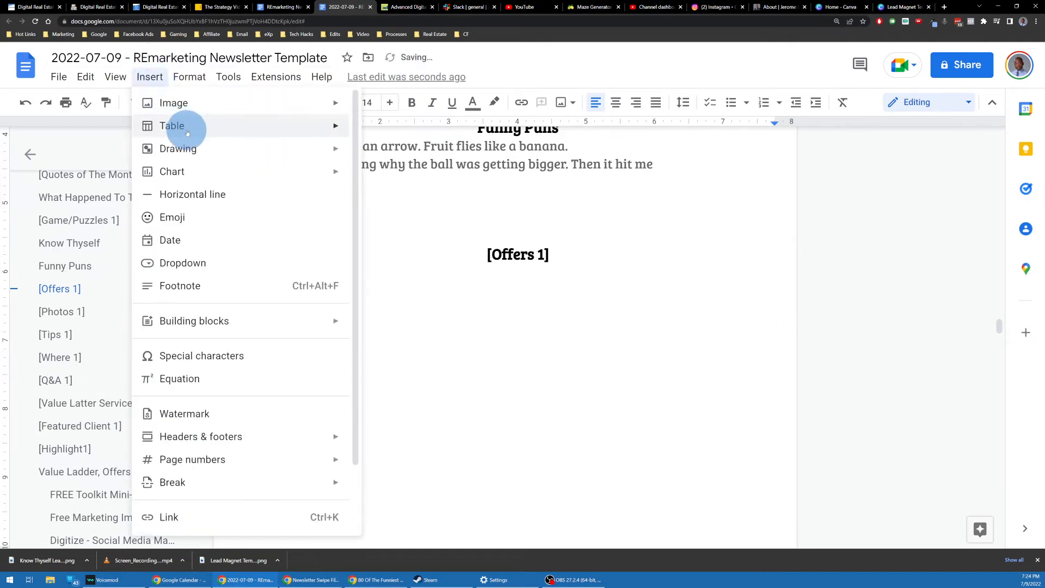
Step: Upload the REmarketing book cover image from the Downloads folder under [Offers 1]
left_click(184, 111)
left_click(420, 107)
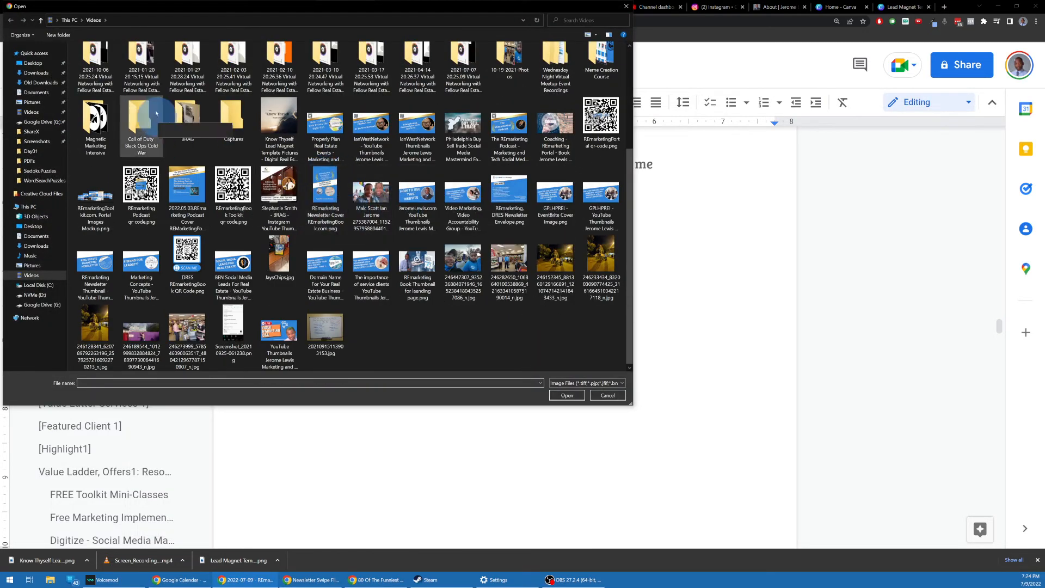
left_click(40, 74)
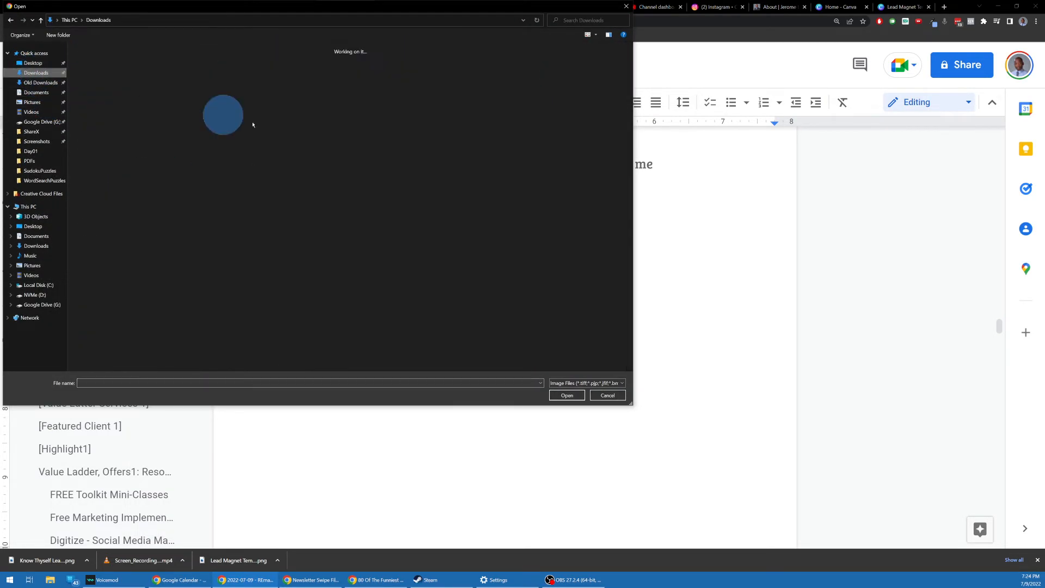
scroll(361, 152, "down", 15)
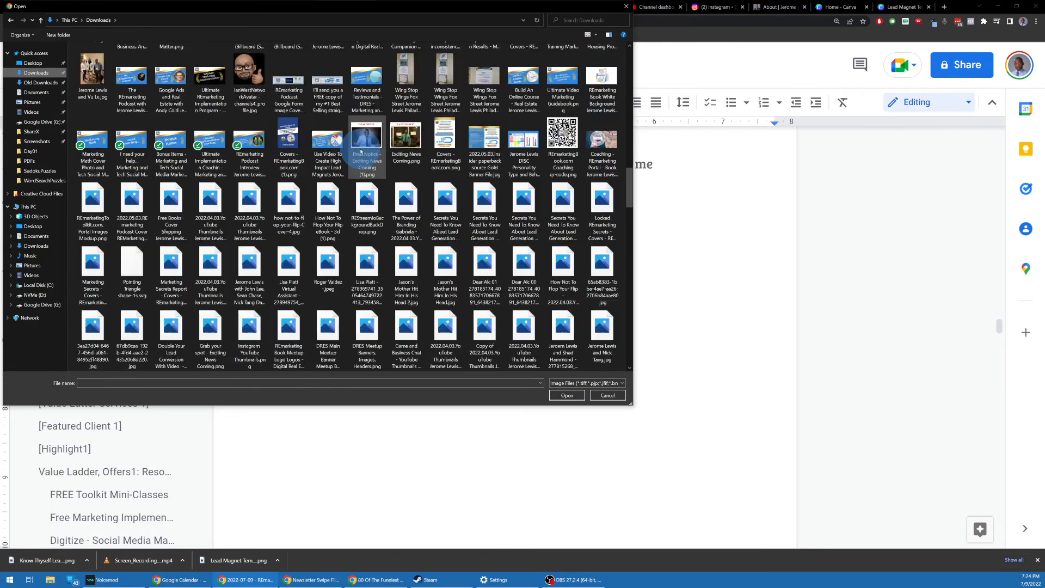
scroll(361, 151, "down", 10)
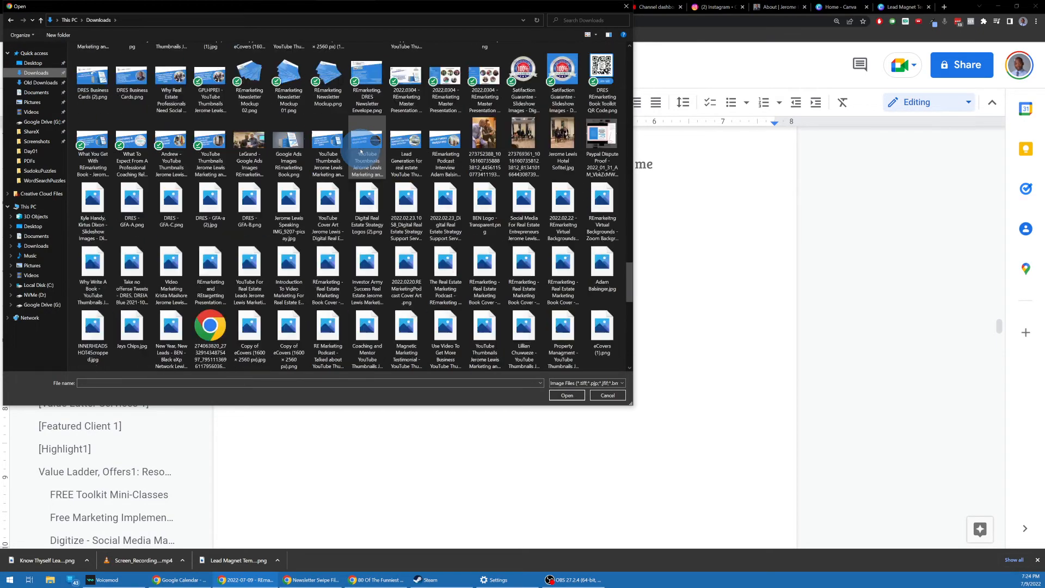
scroll(358, 157, "up", 10)
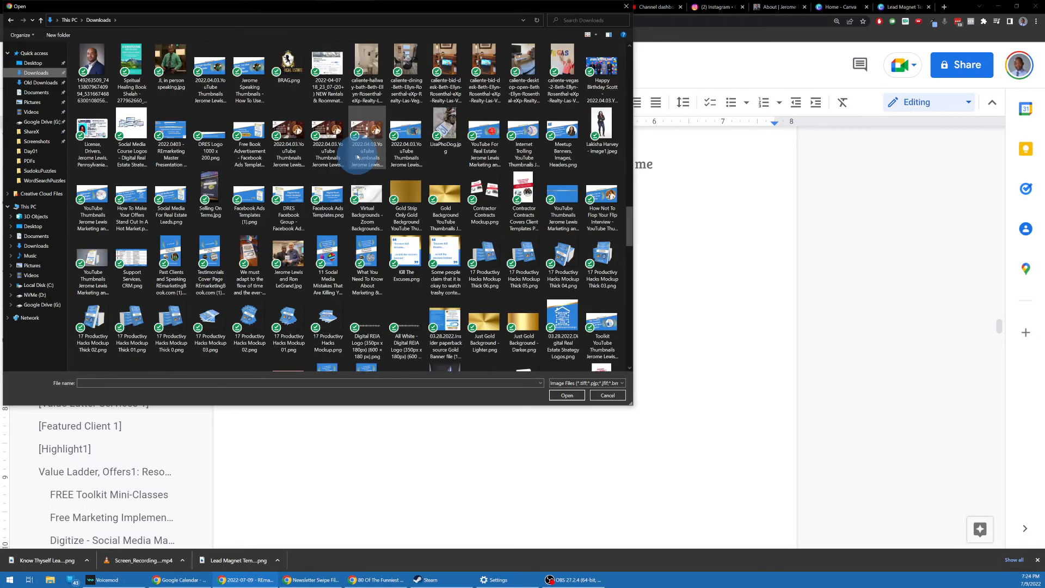
scroll(358, 156, "up", 10)
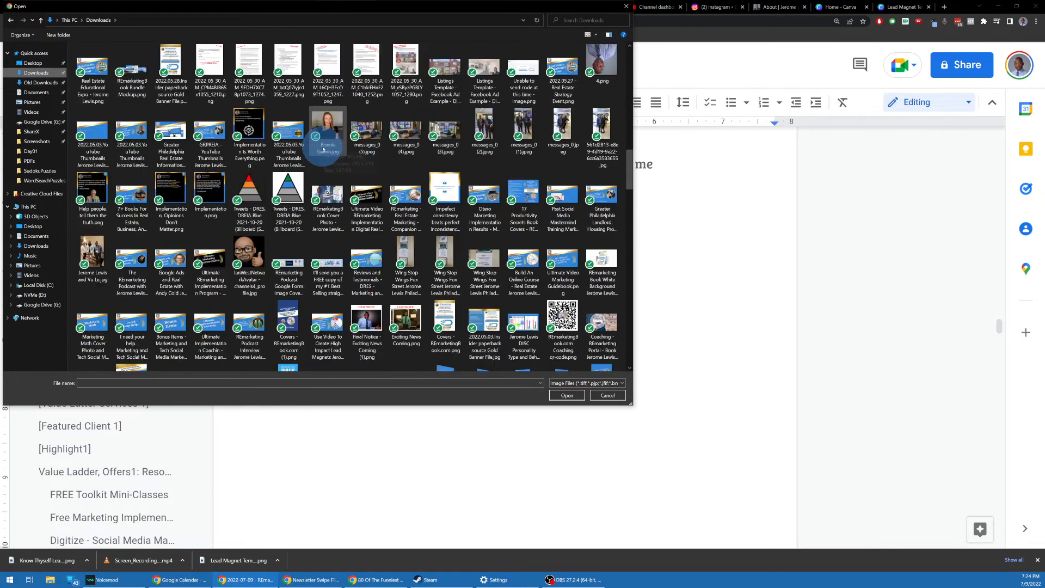
scroll(323, 149, "up", 2)
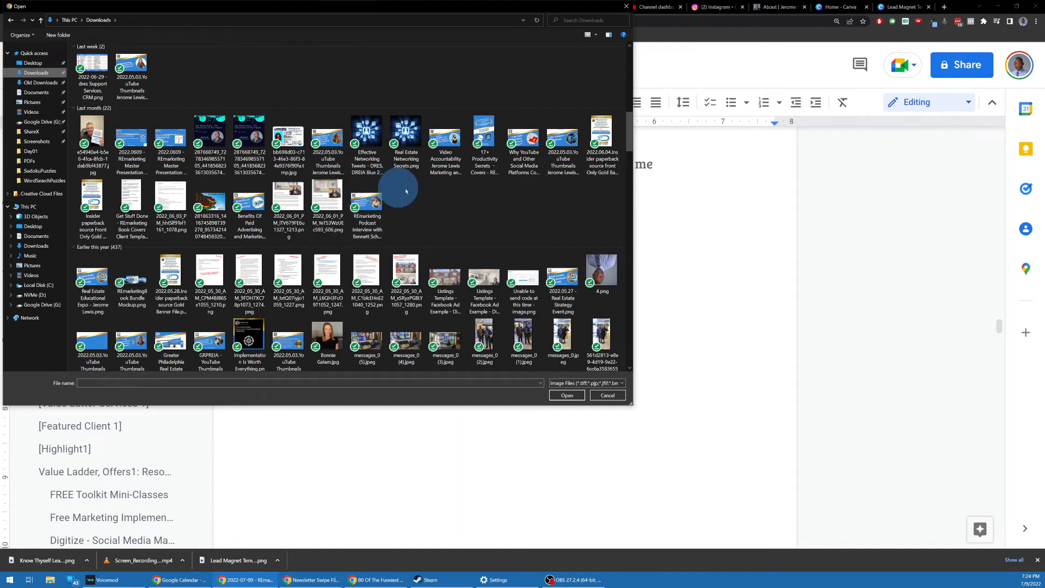
left_click(465, 214)
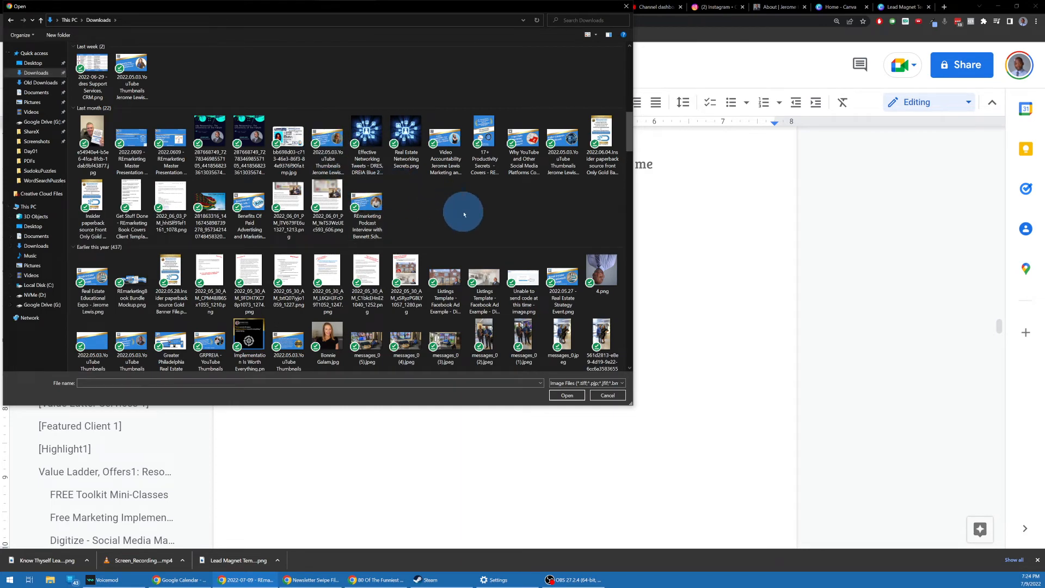
double_click(601, 136)
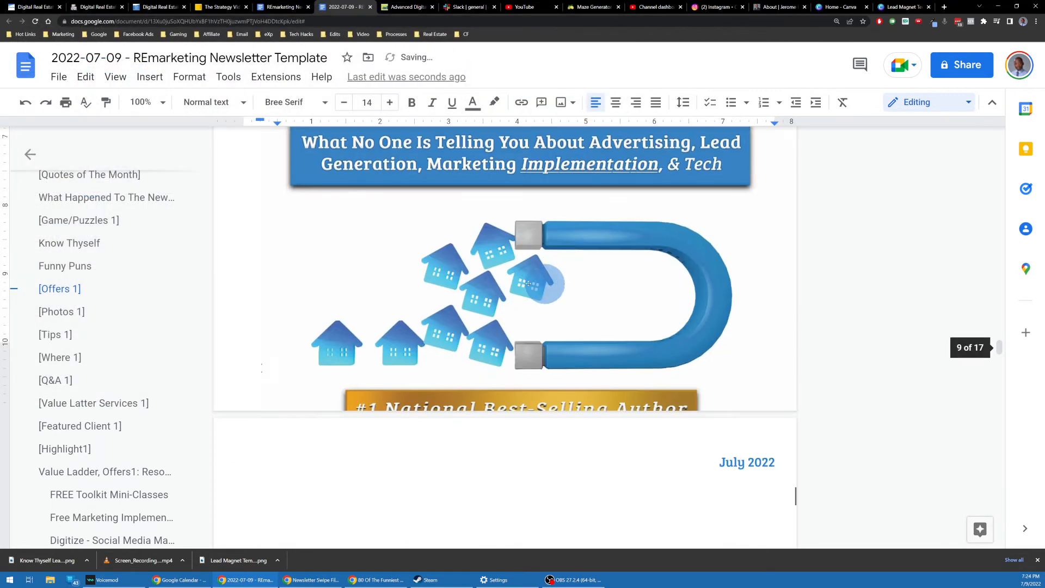
Step: Shrink the book cover by its corner handle and put the cursor at the heading's end
scroll(576, 245, "up", 5)
left_click(466, 370)
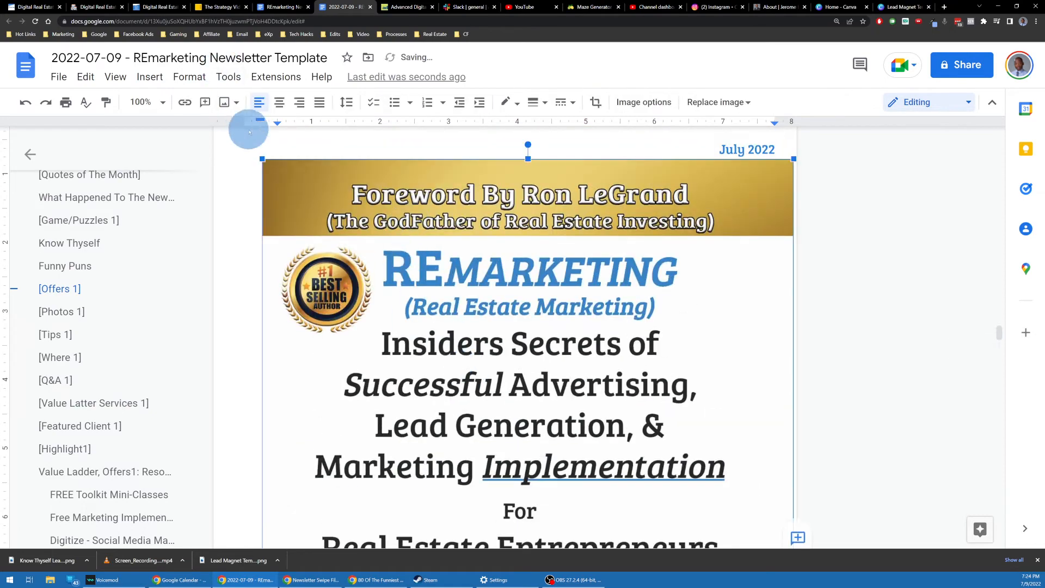
left_click_drag(261, 155, 752, 486)
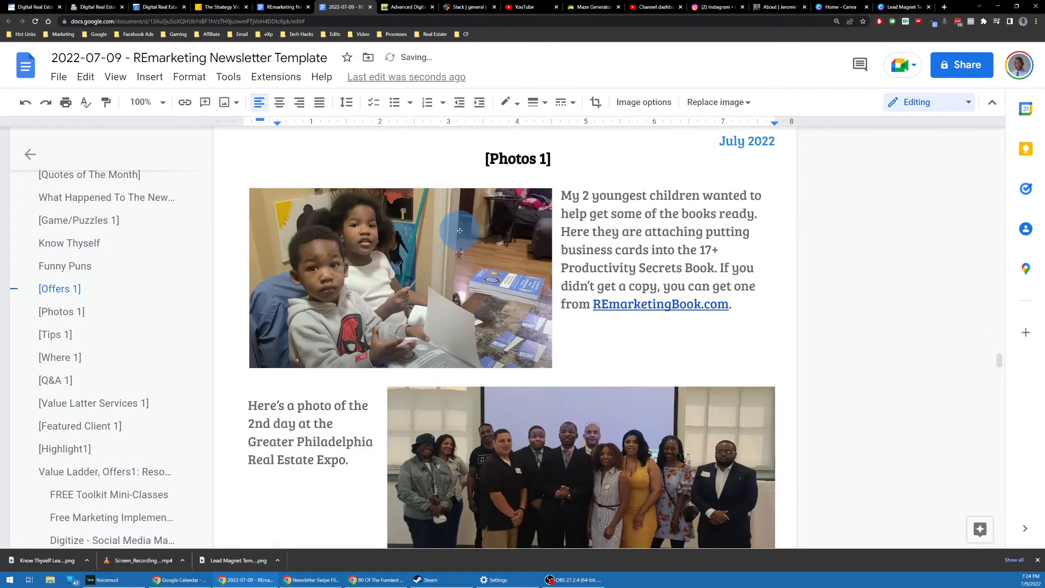
scroll(461, 226, "down", 5)
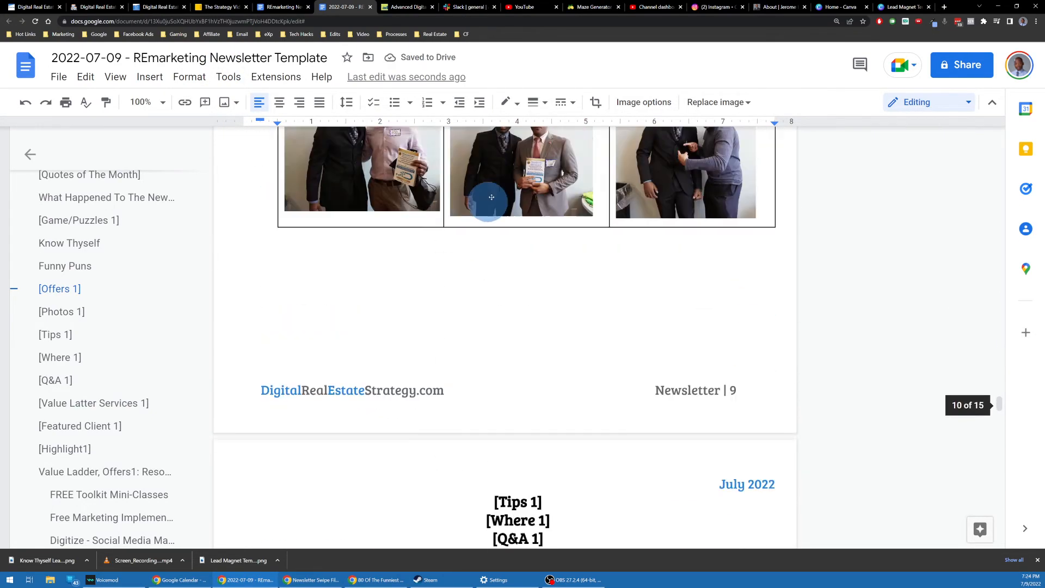
scroll(494, 184, "up", 20)
scroll(494, 185, "down", 8)
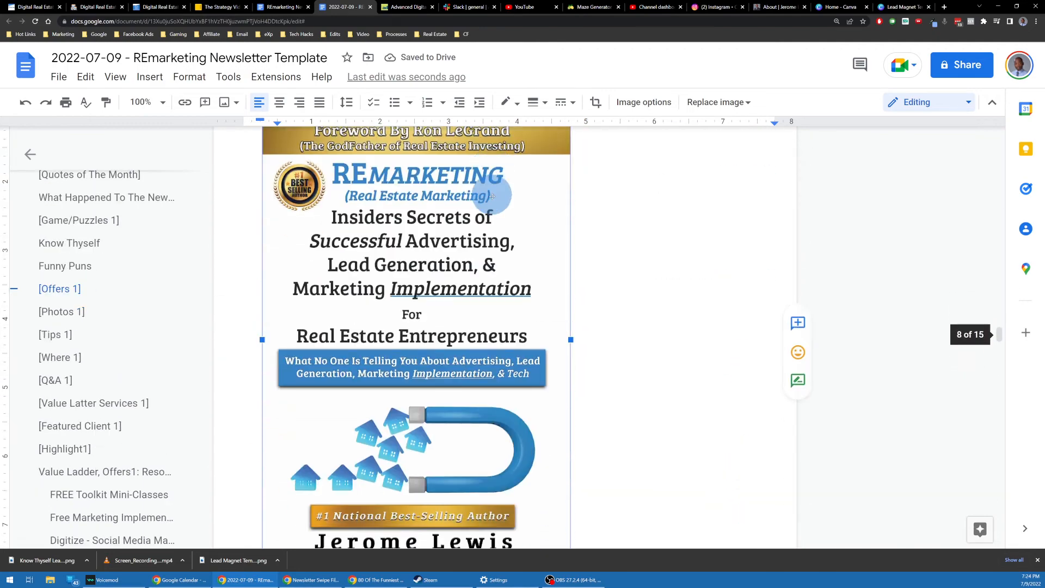
scroll(492, 197, "up", 2)
left_click_drag(262, 230, 474, 366)
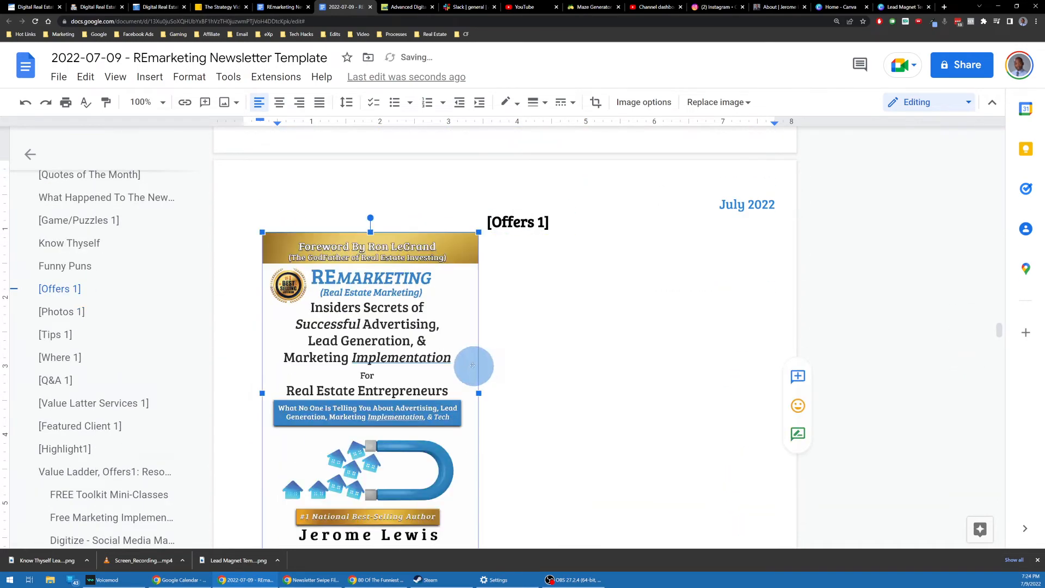
scroll(287, 225, "down", 1)
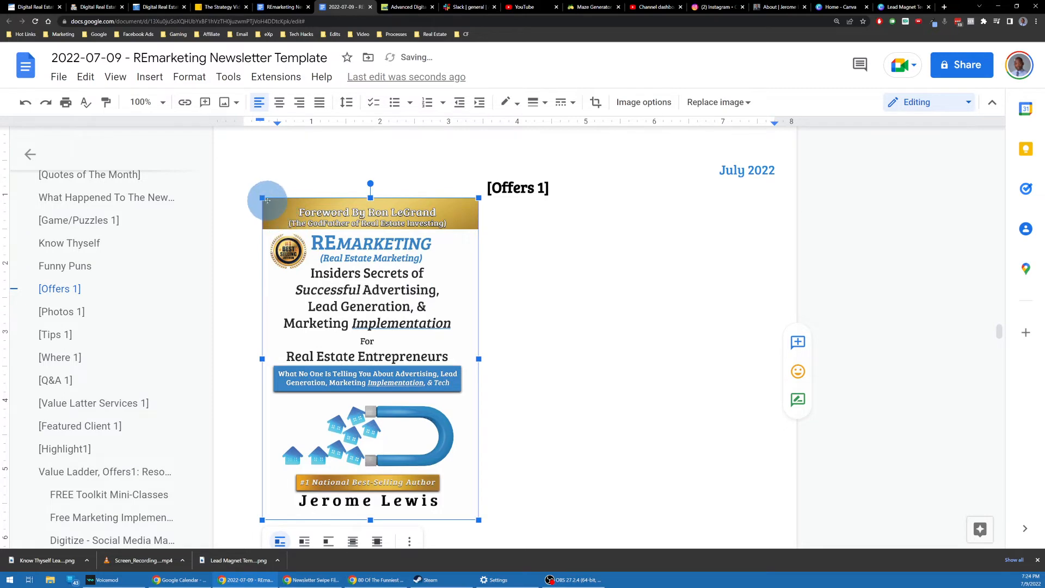
left_click_drag(263, 197, 343, 273)
scroll(522, 199, "up", 1)
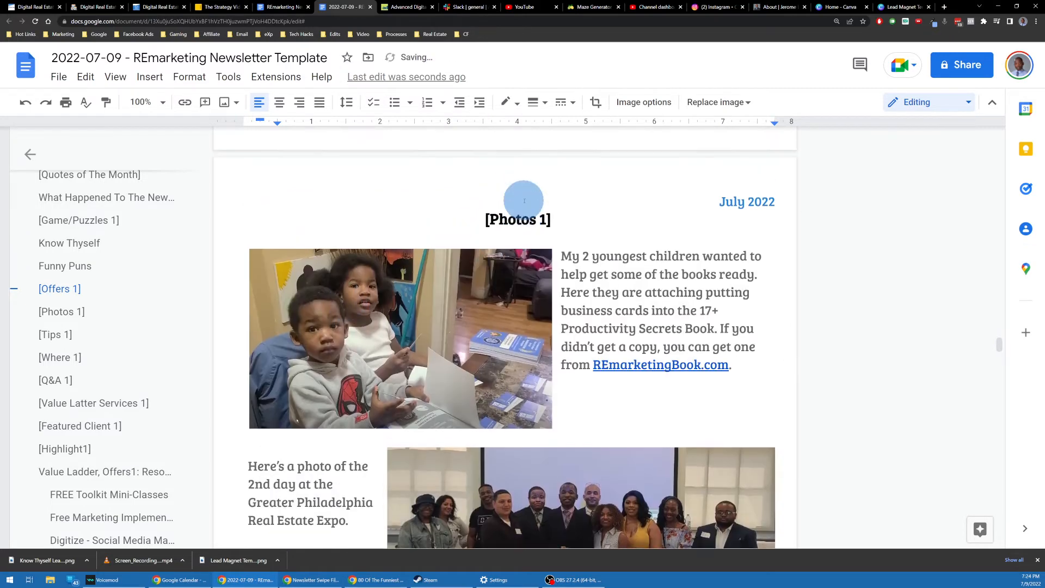
scroll(518, 218, "up", 1)
left_click(558, 271)
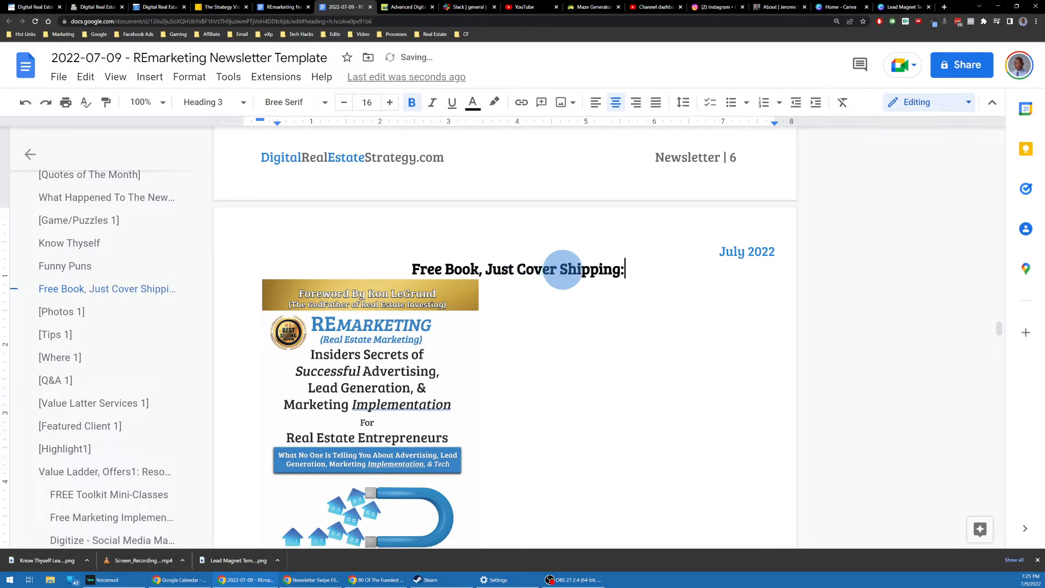
Step: Add a line below the Free Book, Just Cover Shipping heading and set the cover to wrap text
key("Return")
scroll(562, 270, "down", 2)
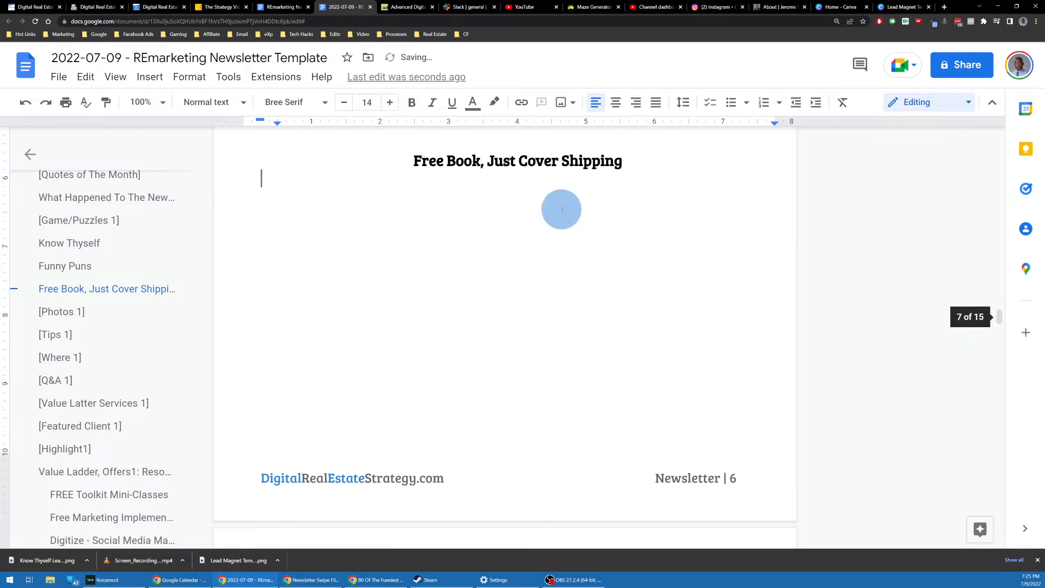
scroll(562, 204, "down", 7)
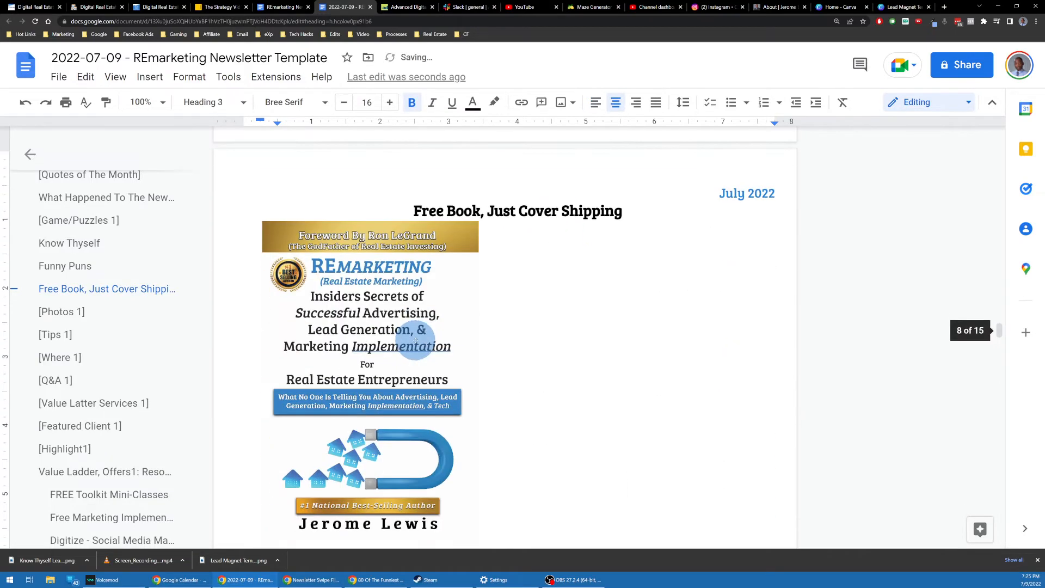
left_click(272, 229)
scroll(371, 381, "down", 2)
left_click(319, 484)
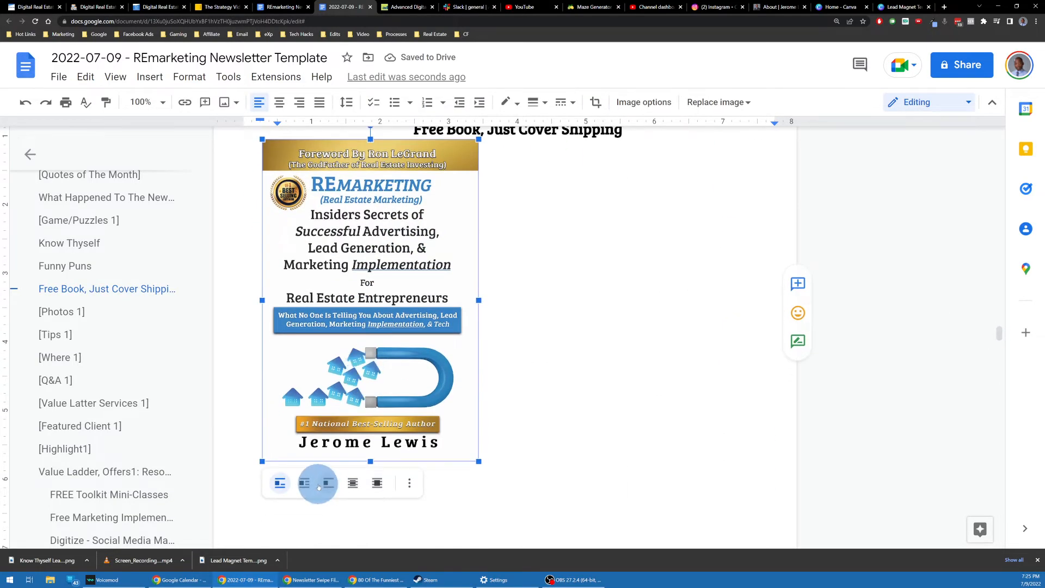
Step: Shrink the book cover and place it just beneath the heading
scroll(373, 254, "up", 1)
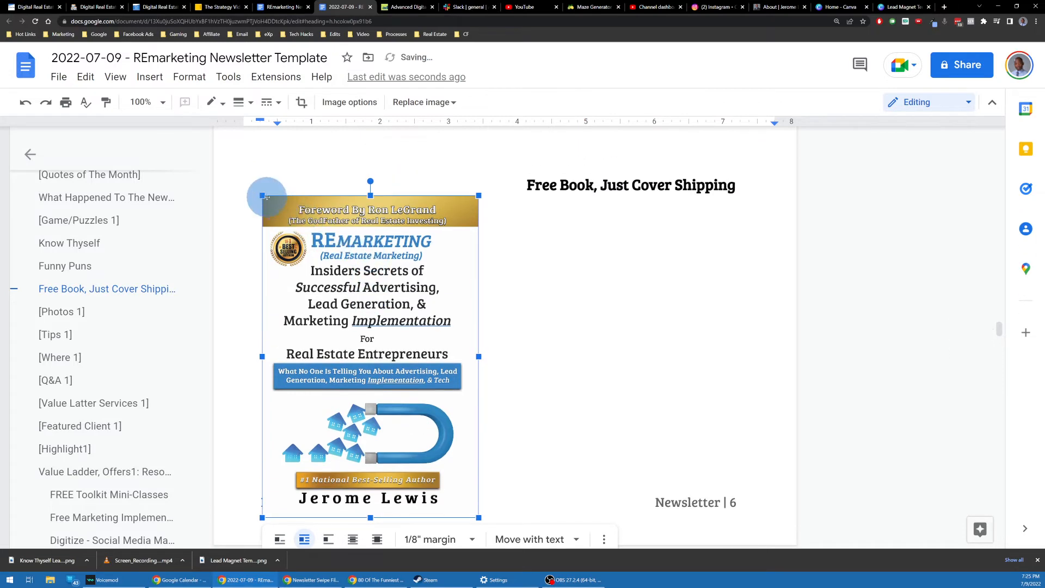
left_click_drag(263, 195, 424, 304)
scroll(403, 332, "up", 2)
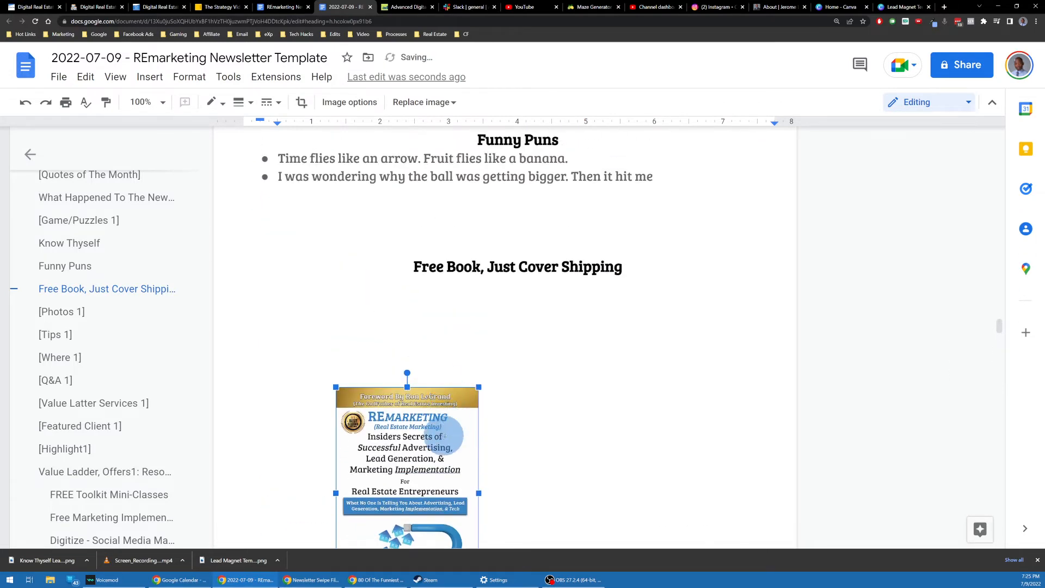
scroll(429, 364, "down", 3)
left_click_drag(433, 359, 544, 305)
scroll(460, 283, "up", 2)
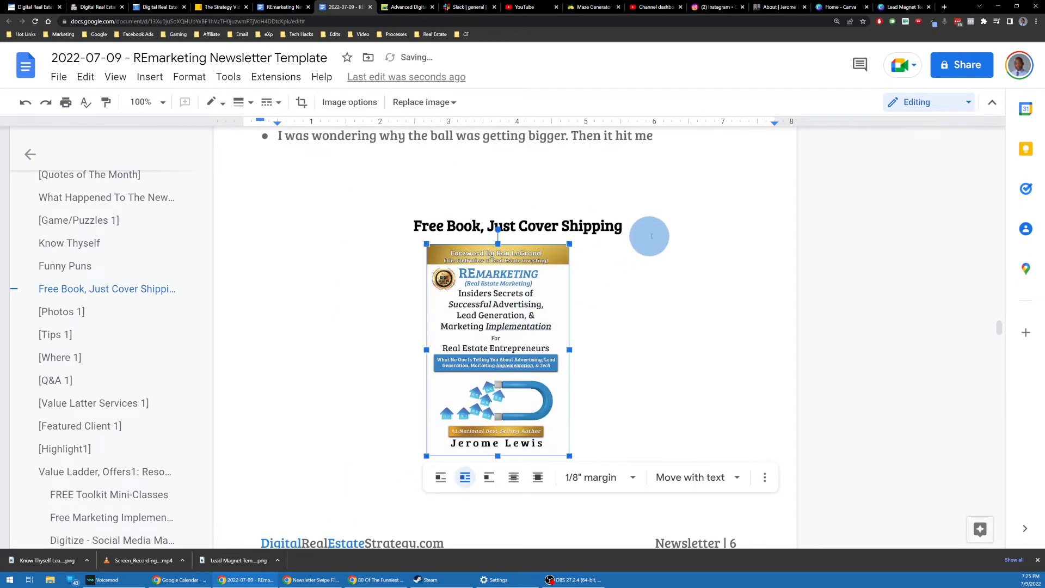
left_click(648, 235)
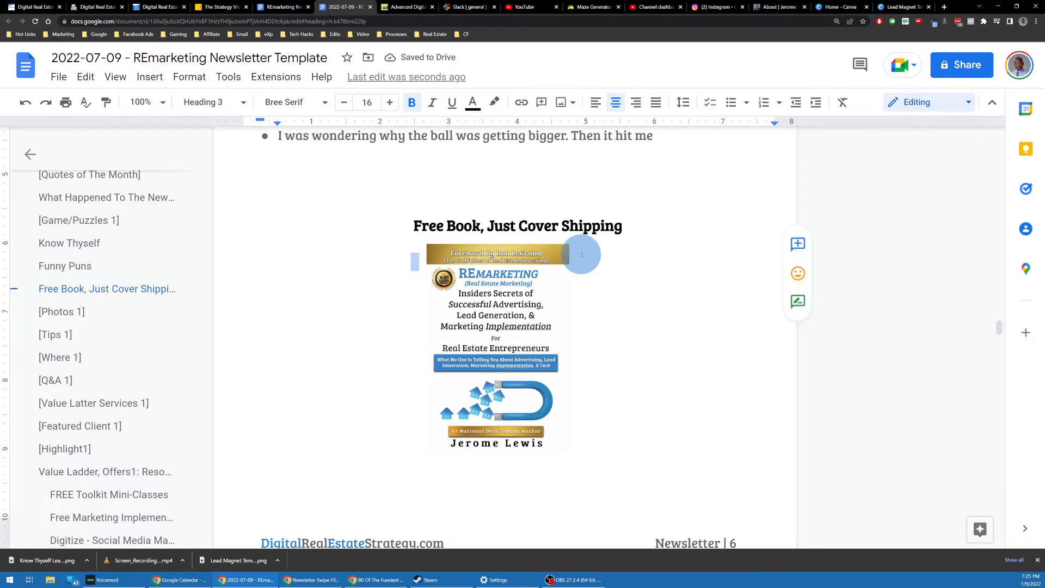
Step: Type the line 'Find out more by visiting REmarketingBook.com' after the free book offer
type("Find out more by visii")
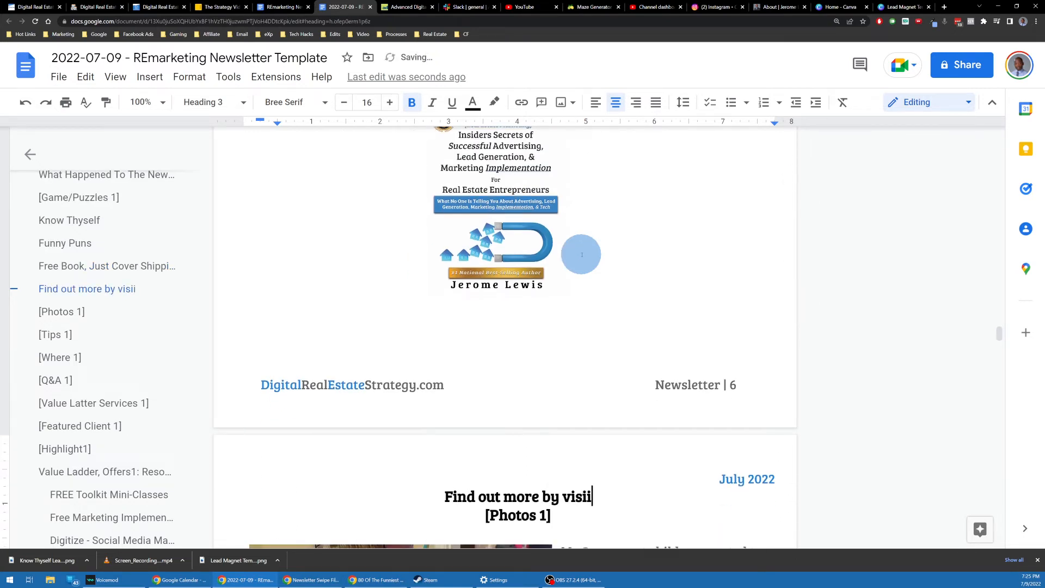
type("REmarketingbook")
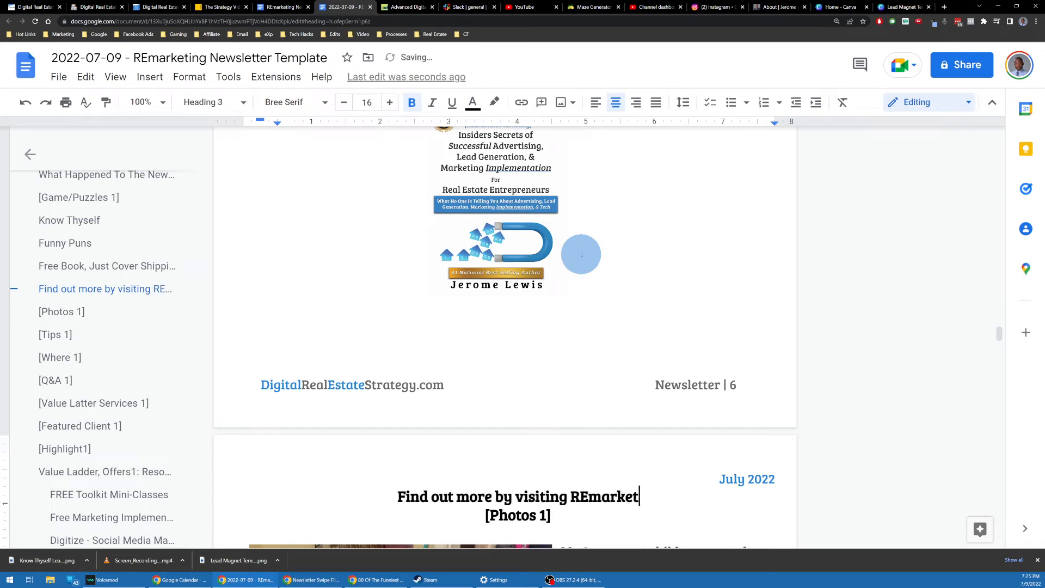
key("BackSpace")
key("BackSpace")
key("BackSpace")
key("BackSpace")
type("B")
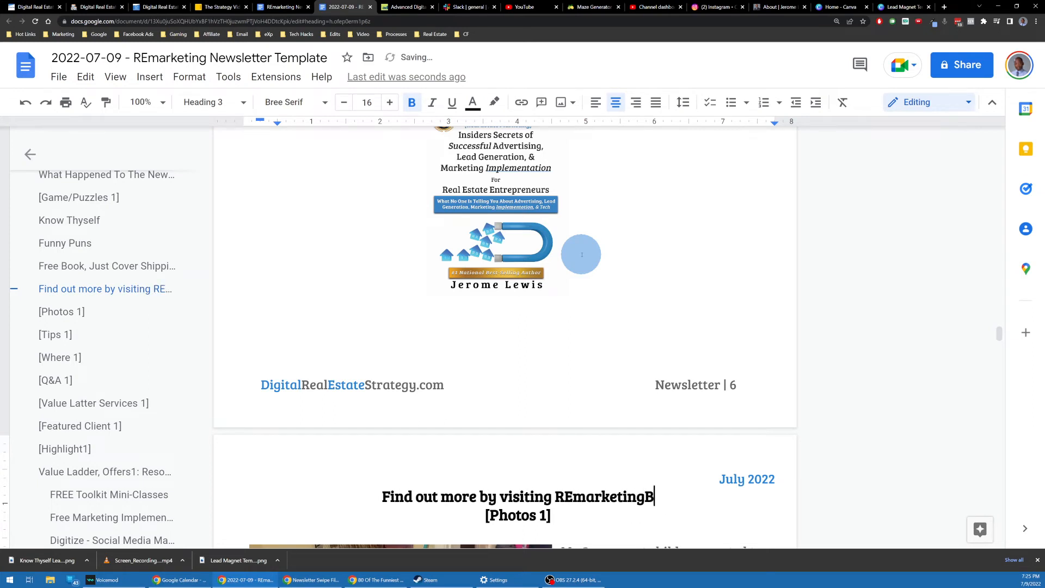
type("ook.com")
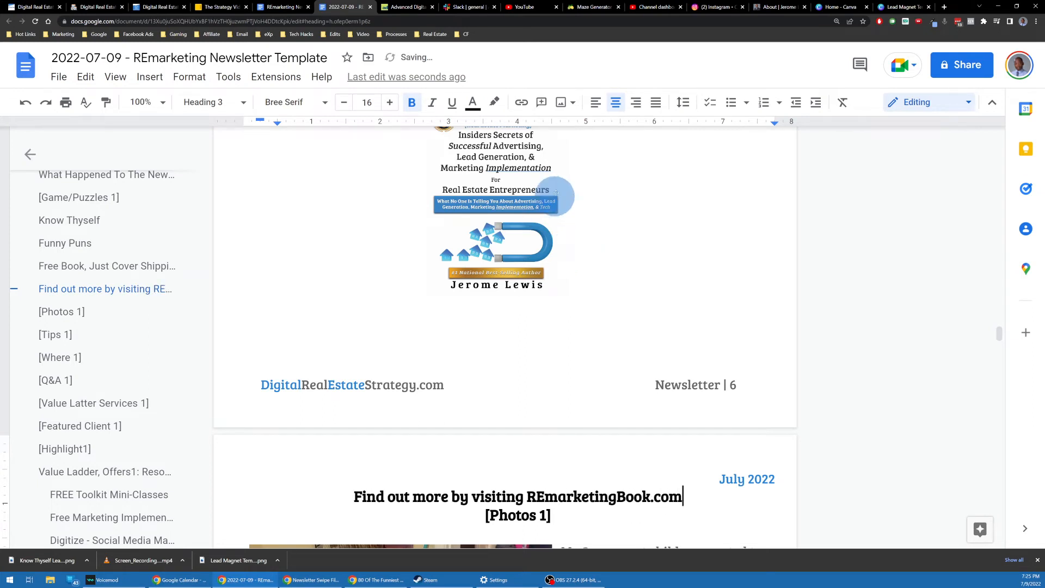
Step: Make the book cover image smaller
scroll(544, 245, "up", 3)
left_click(428, 251)
left_click_drag(426, 249, 452, 281)
scroll(544, 326, "down", 3)
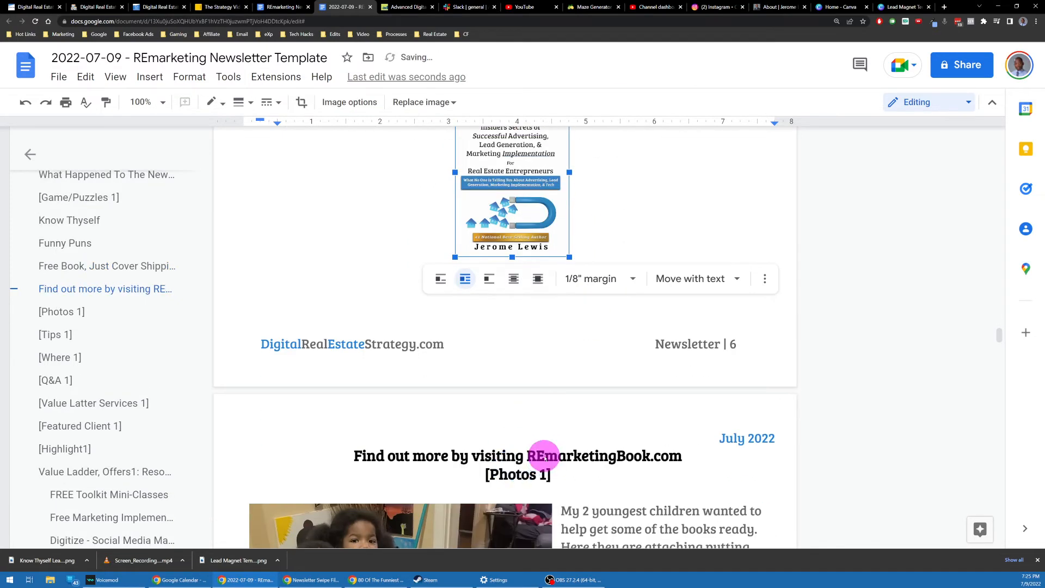
Step: Set the Find out more line to Normal text instead of a heading
triple_click(545, 458)
left_click(229, 106)
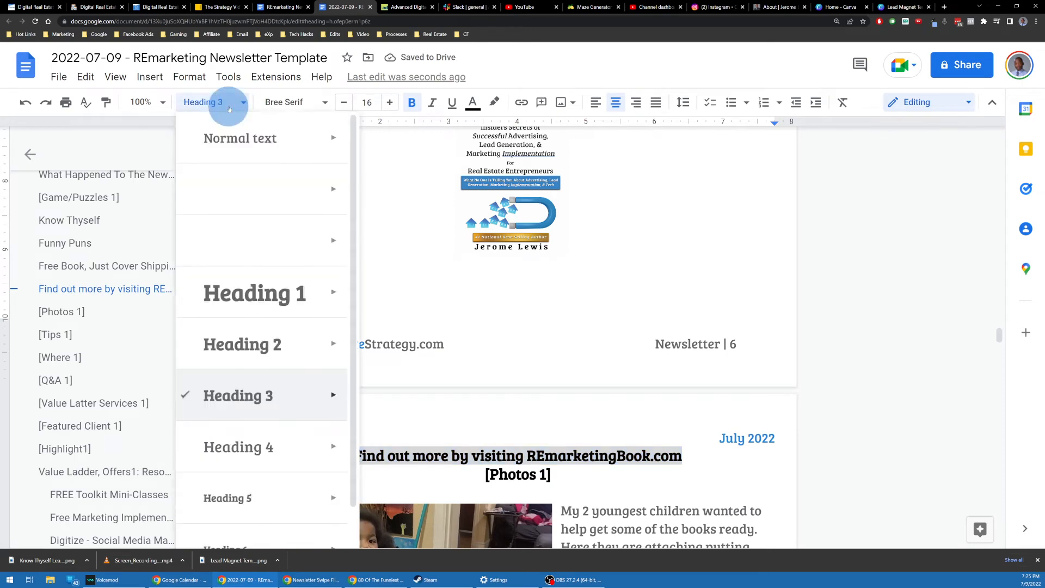
left_click(247, 140)
Step: Cut the Find out more line and paste it above the [Photos 1] heading
scroll(546, 315, "up", 5)
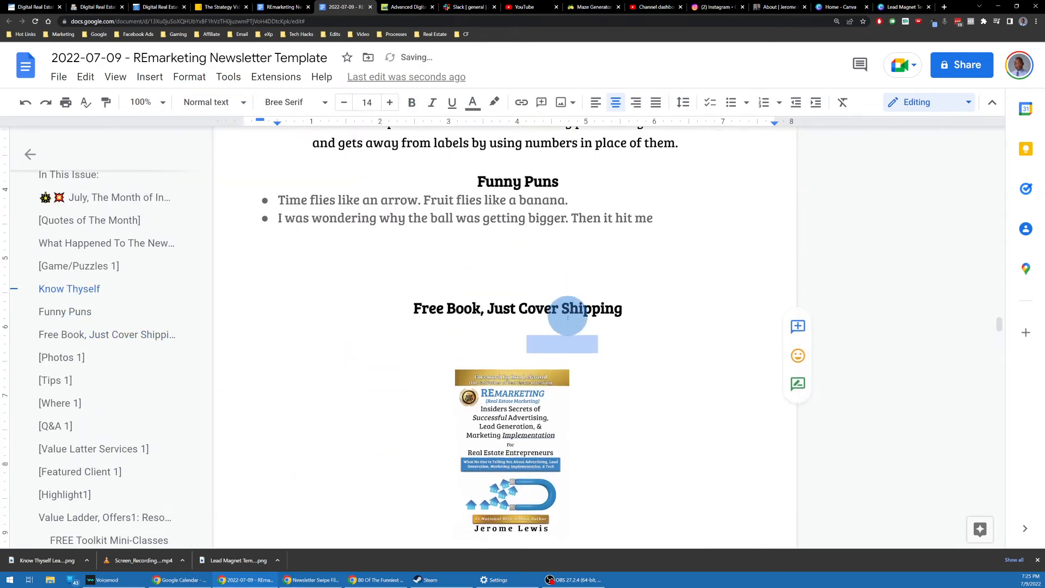
scroll(568, 315, "down", 1)
double_click(469, 292)
left_click(528, 295)
scroll(539, 329, "down", 4)
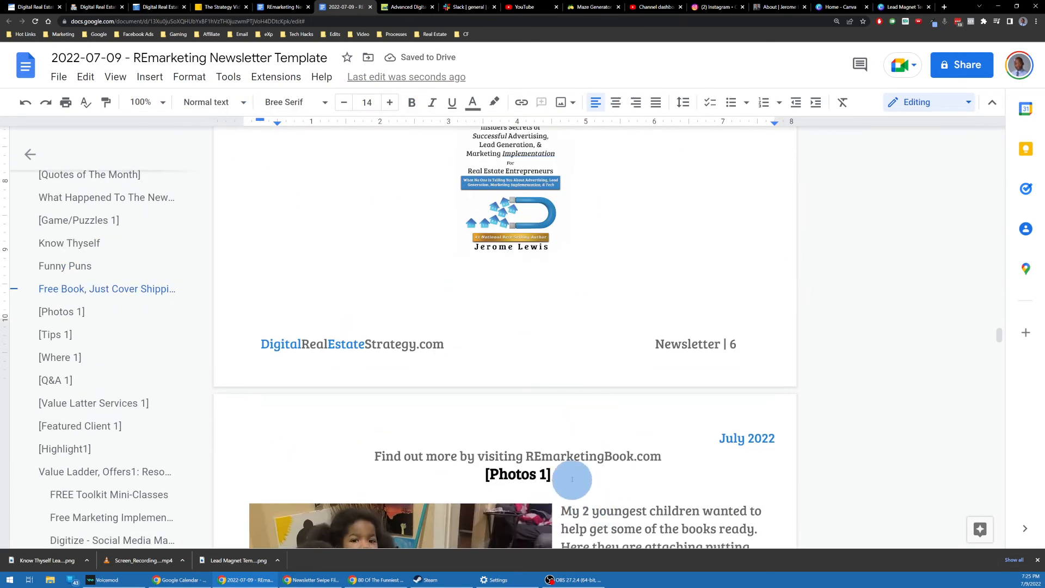
triple_click(570, 457)
key("ctrl+x")
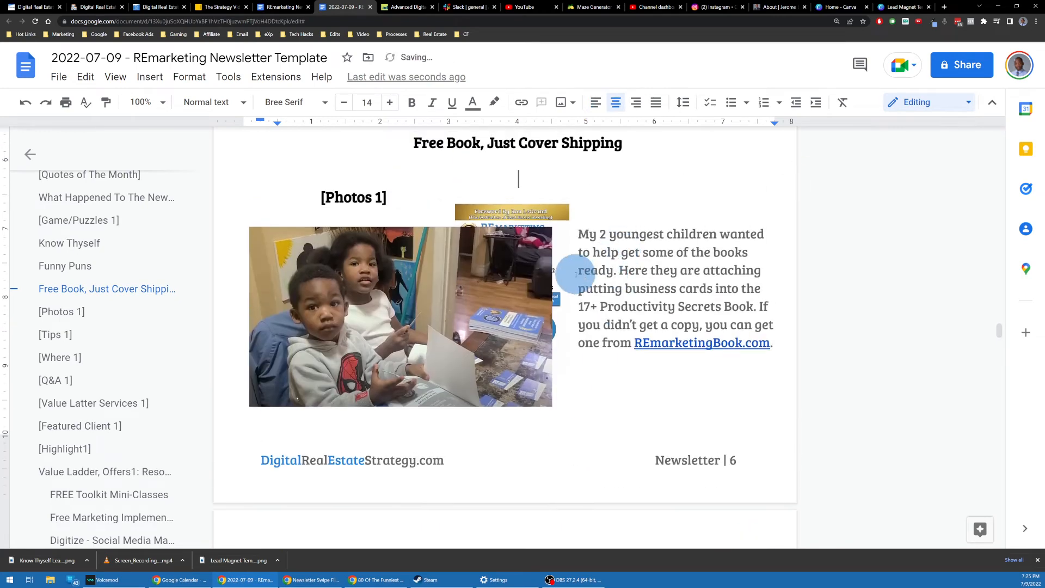
scroll(572, 275, "up", 2)
scroll(538, 252, "up", 1)
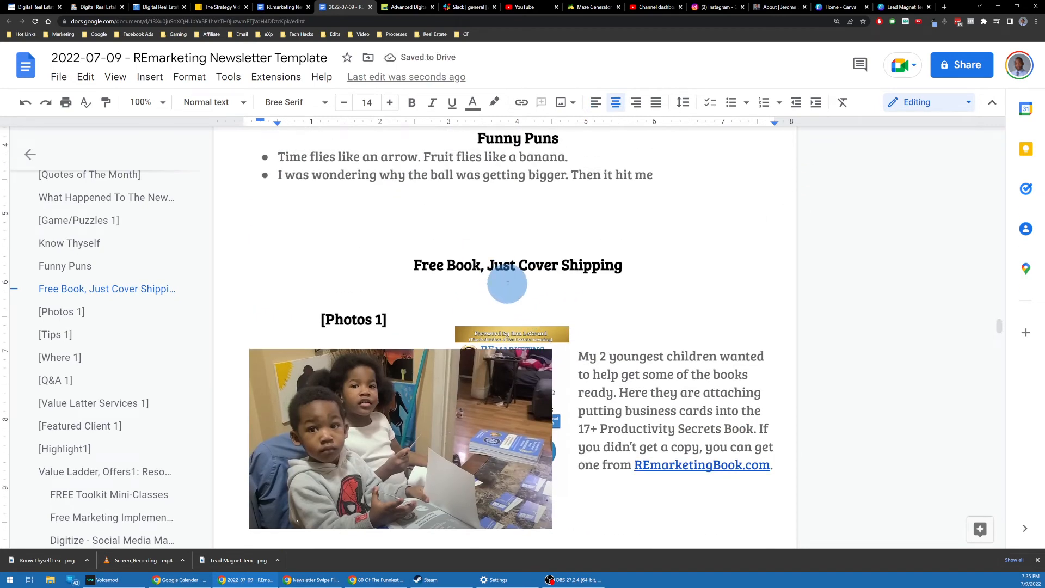
key("ctrl+v")
Step: Paste the Find out more line onto the blank line under the Free Book heading
scroll(550, 307, "up", 2)
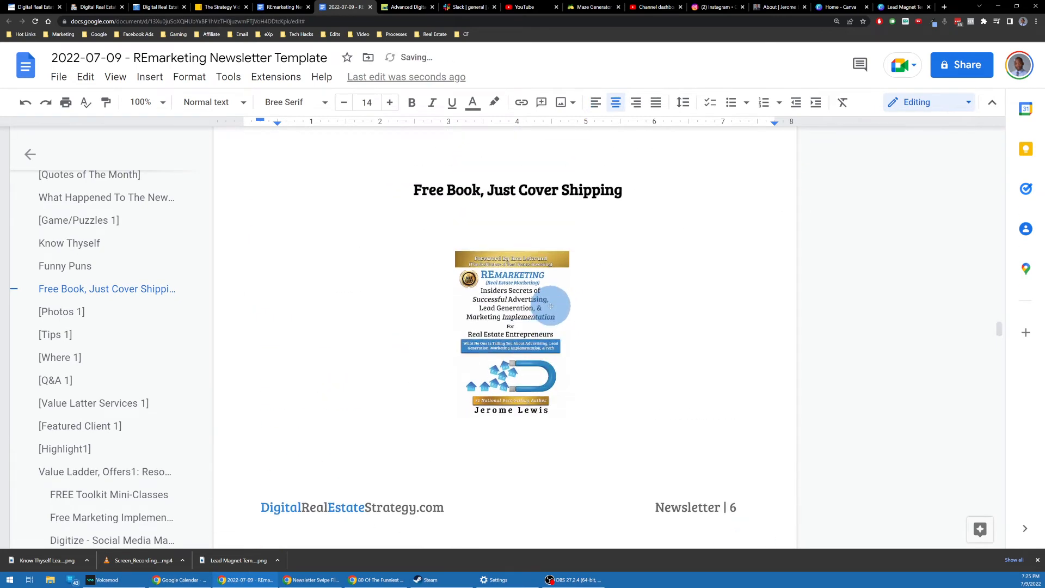
left_click(512, 207)
left_click_drag(524, 206, 631, 198)
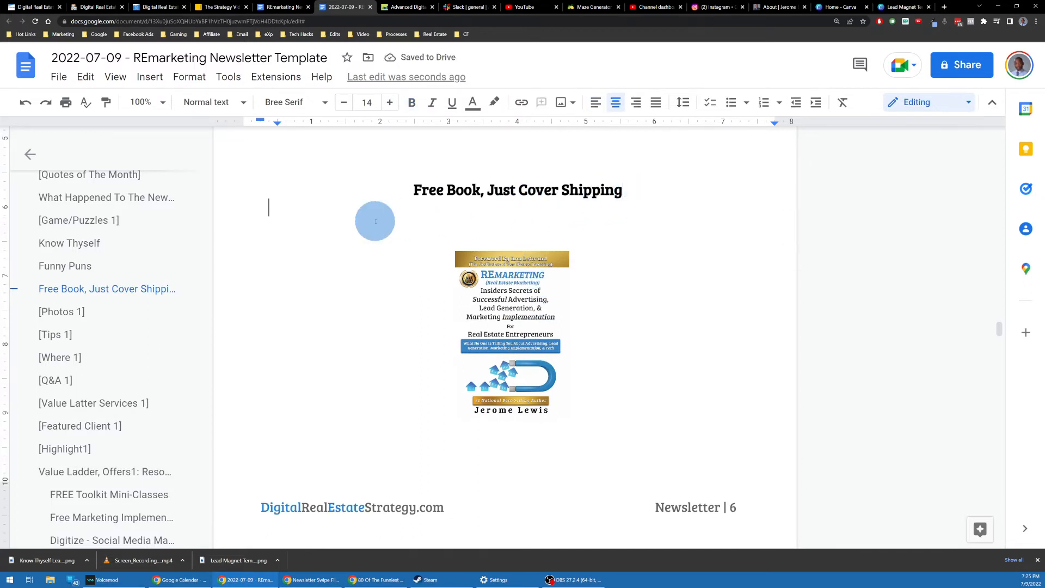
key("ctrl+v")
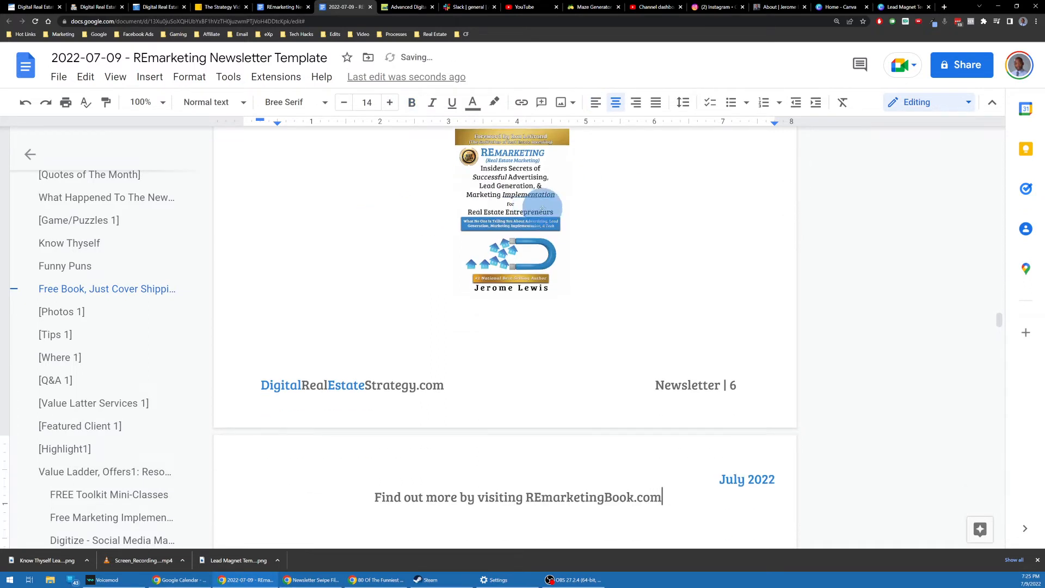
Step: Shrink the book cover further and drag it below the Free Book heading
left_click(542, 244)
scroll(507, 240, "up", 2)
left_click_drag(455, 210, 484, 233)
left_click_drag(515, 343, 604, 452)
scroll(604, 329, "down", 2)
left_click_drag(604, 329, 693, 259)
scroll(631, 327, "up", 1)
scroll(704, 322, "up", 4)
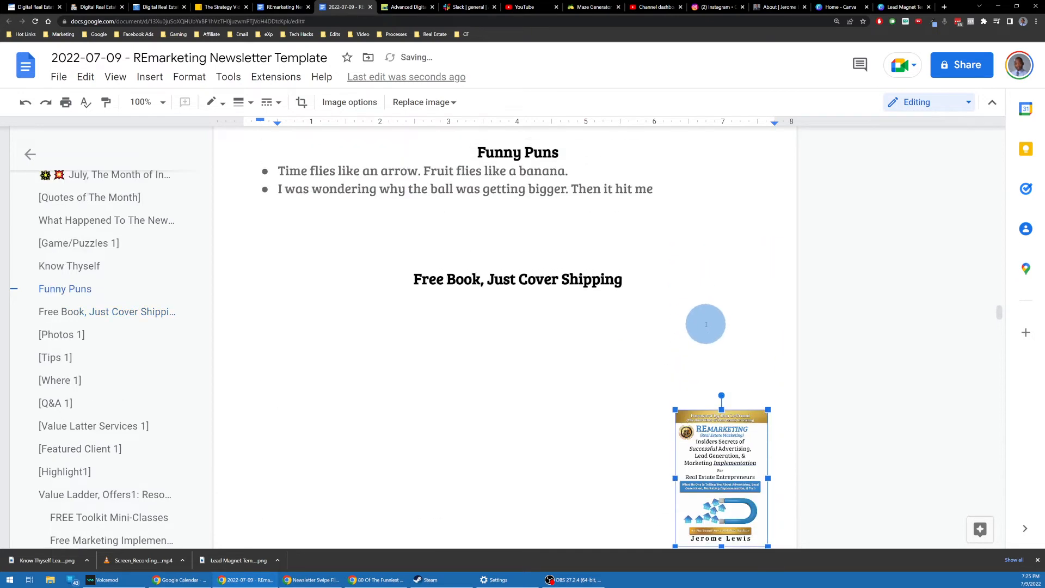
Step: Paste the Find out more line on the empty line under the Free Book heading
left_click(497, 298)
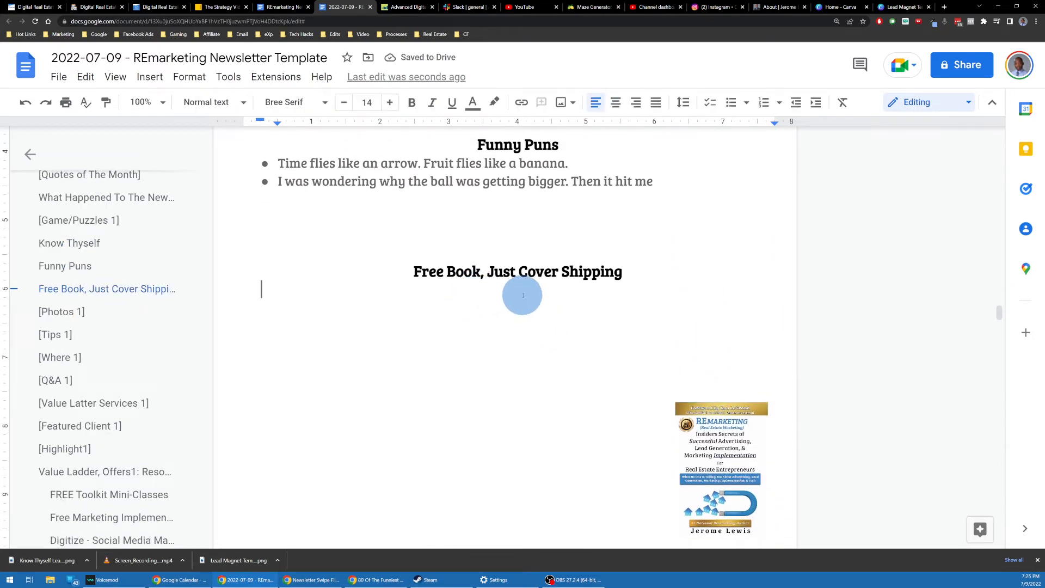
key("ctrl+v")
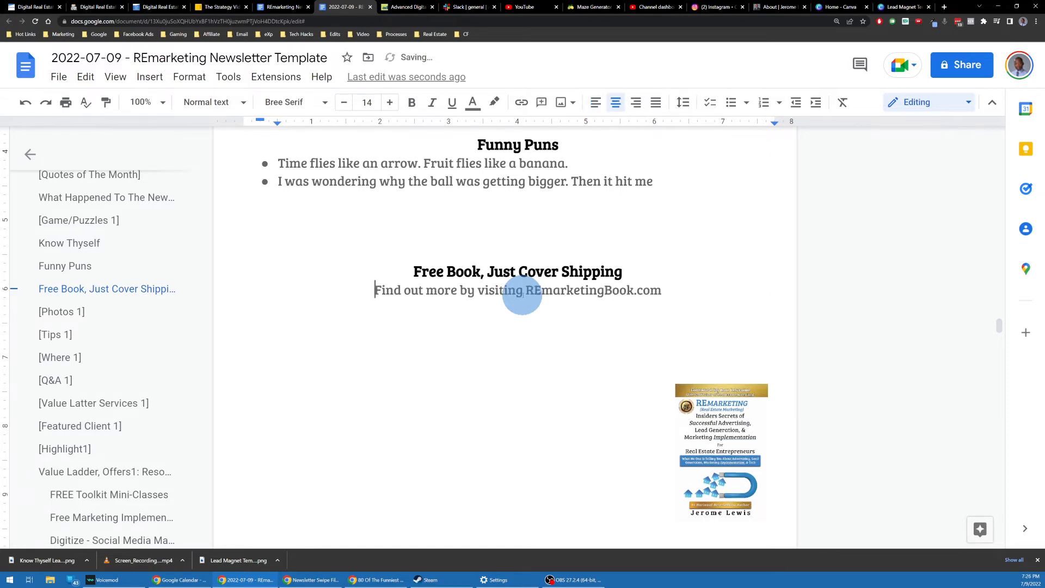
scroll(534, 271, "down", 2)
scroll(534, 271, "up", 2)
left_click_drag(732, 436, 526, 369)
left_click_drag(527, 368, 523, 366)
scroll(520, 327, "down", 3)
scroll(523, 298, "down", 2)
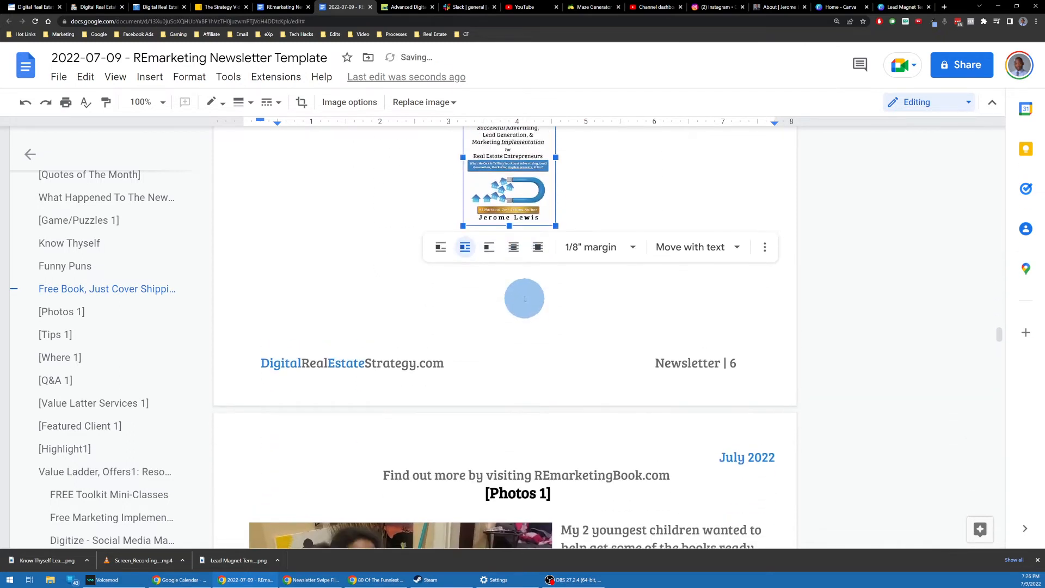
scroll(606, 234, "up", 3)
Step: Give the book cover image a 1pt border
left_click(597, 243)
scroll(420, 253, "up", 1)
left_click(498, 327)
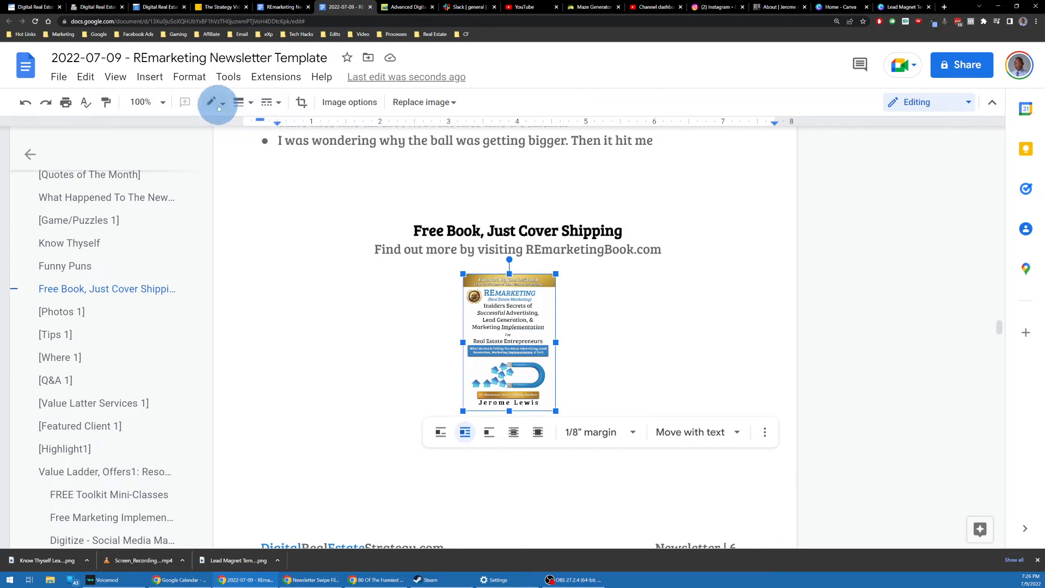
left_click(239, 102)
left_click(252, 128)
left_click(672, 245)
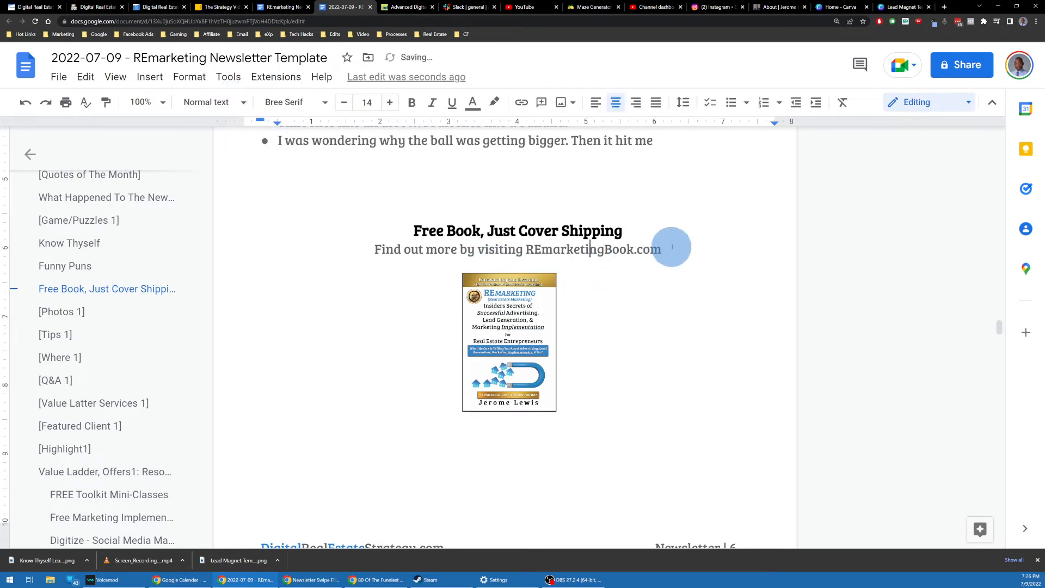
scroll(680, 245, "down", 5)
scroll(616, 242, "down", 2)
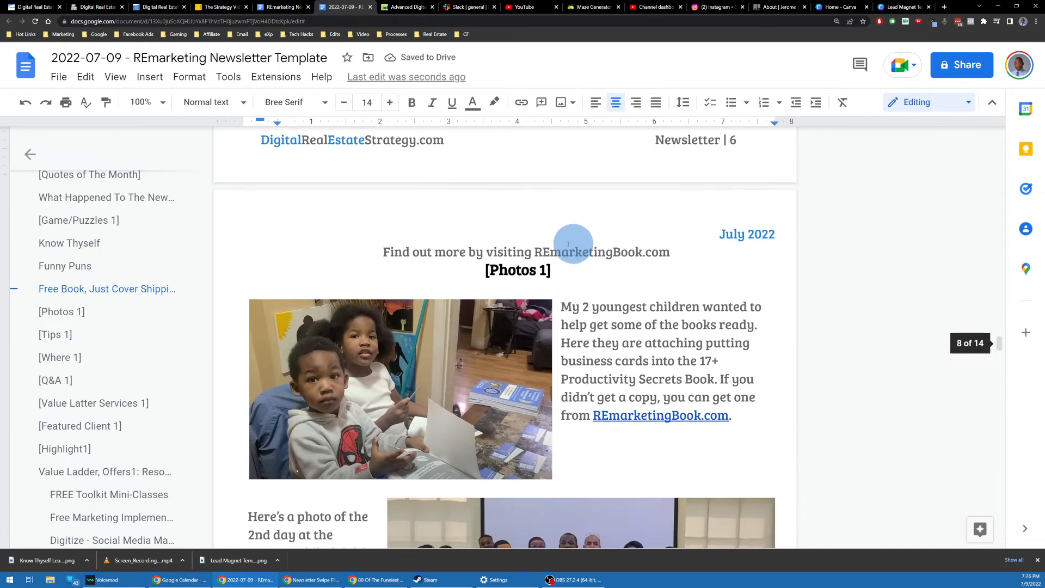
scroll(517, 251, "up", 2)
scroll(545, 234, "down", 2)
Step: Select the [Photos 1] heading and begin typing 'Even' over it
left_click(552, 229)
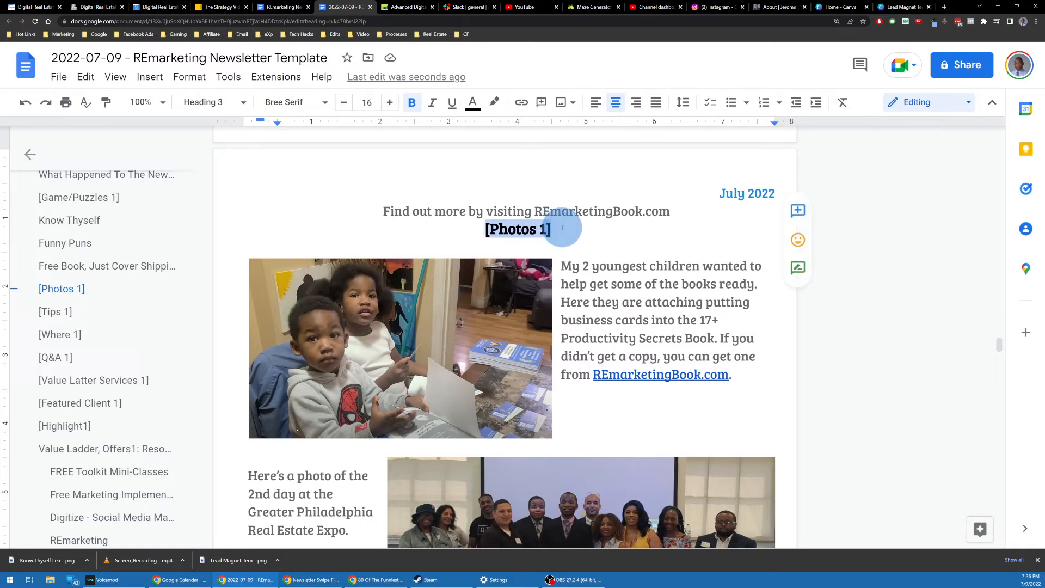
type("Event and Event")
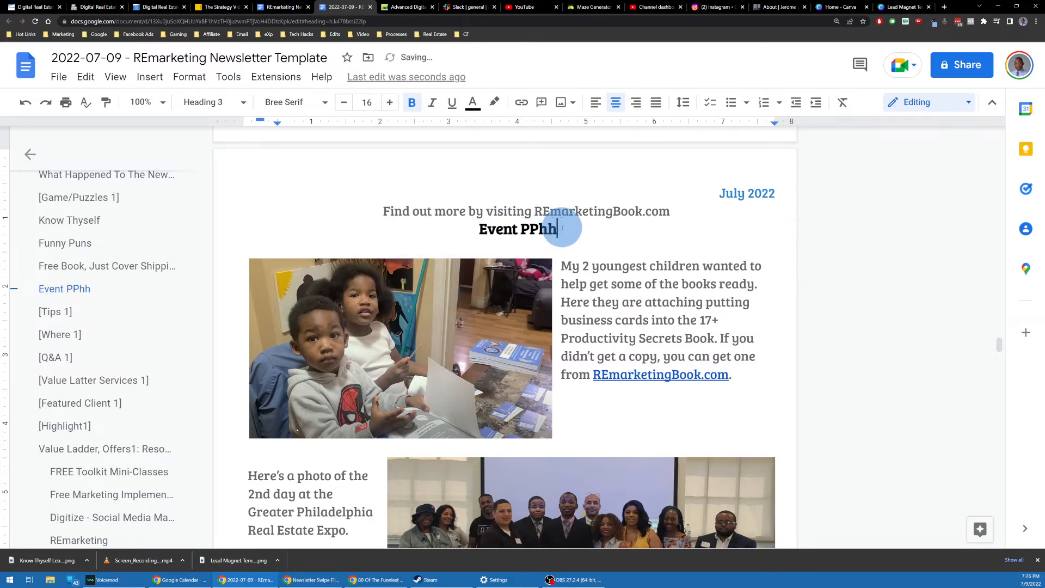
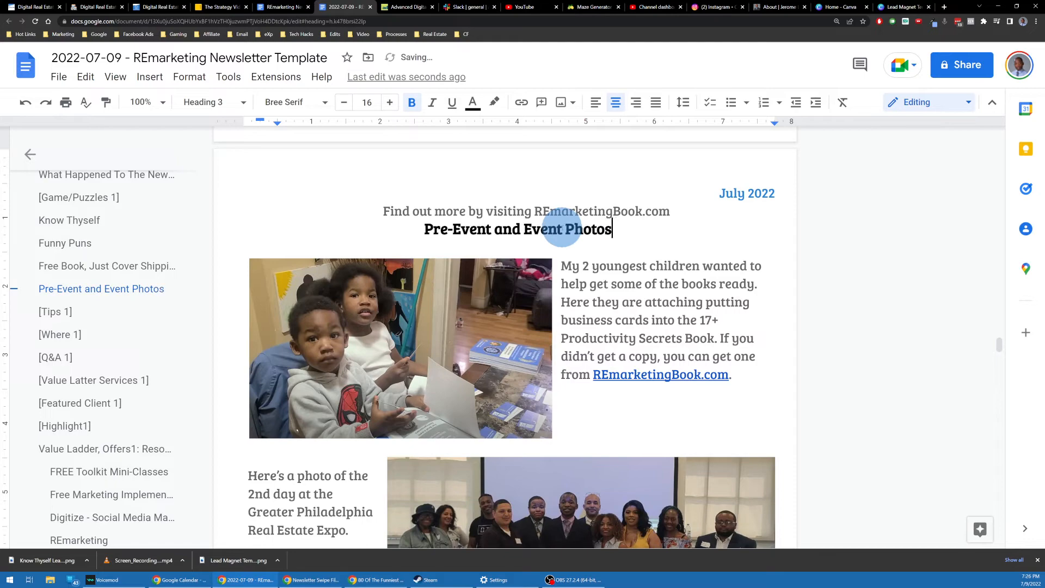
Step: Add a blank line under [Tips 1], then open an incognito window and type a tips search
scroll(545, 224, "down", 2)
scroll(506, 226, "up", 3)
scroll(435, 184, "down", 2)
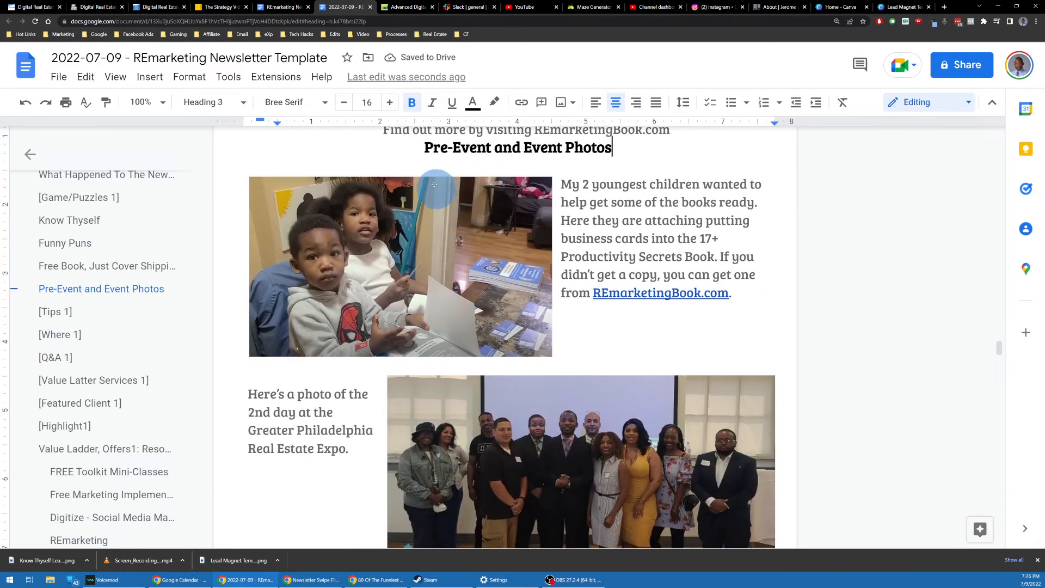
scroll(479, 196, "up", 2)
scroll(707, 283, "down", 5)
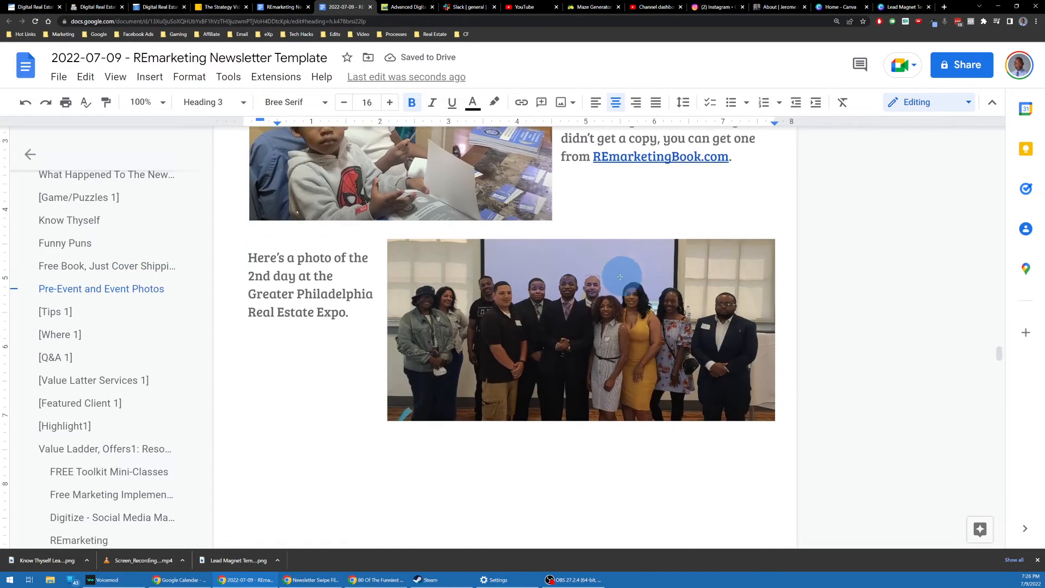
scroll(620, 277, "down", 6)
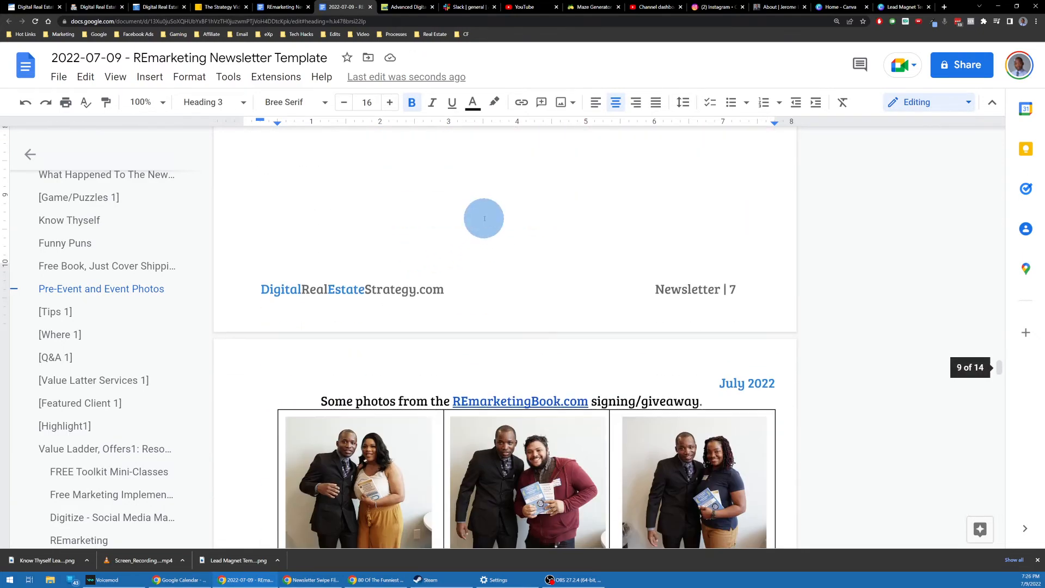
scroll(483, 218, "down", 5)
scroll(379, 241, "up", 2)
scroll(466, 270, "up", 2)
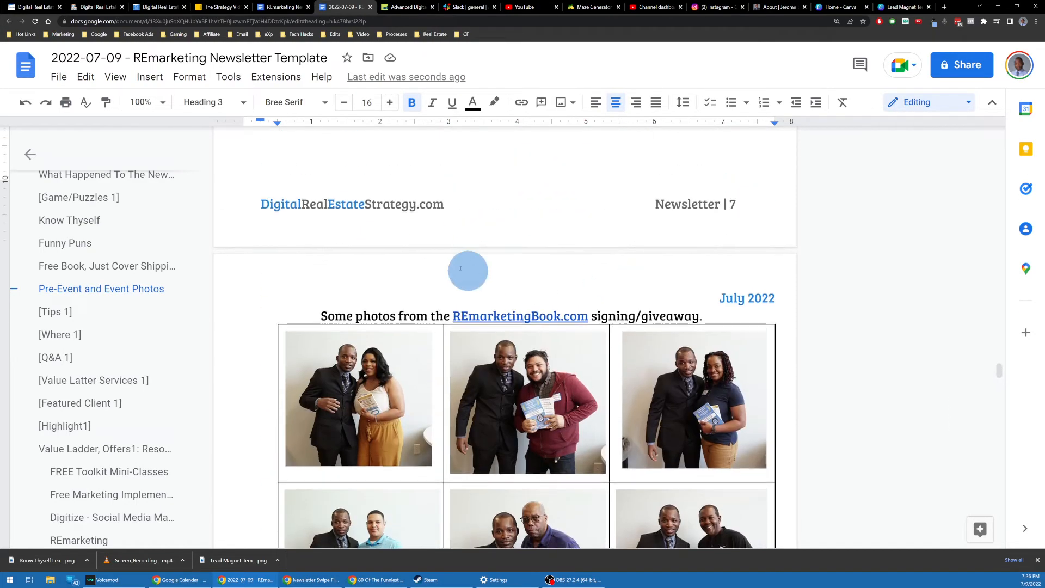
scroll(490, 269, "down", 3)
scroll(473, 239, "up", 1)
scroll(473, 239, "down", 10)
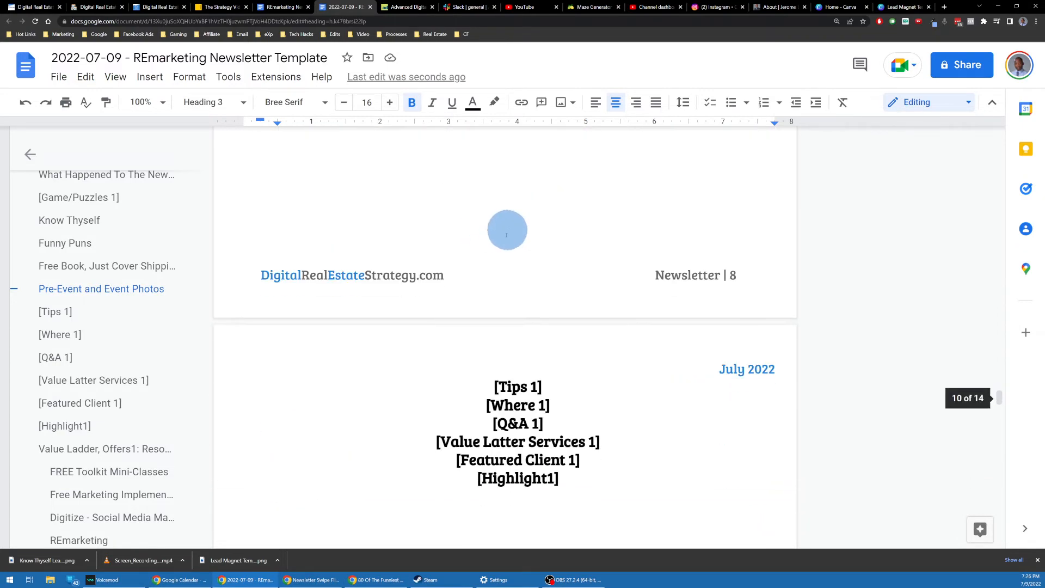
scroll(507, 229, "down", 3)
left_click(550, 222)
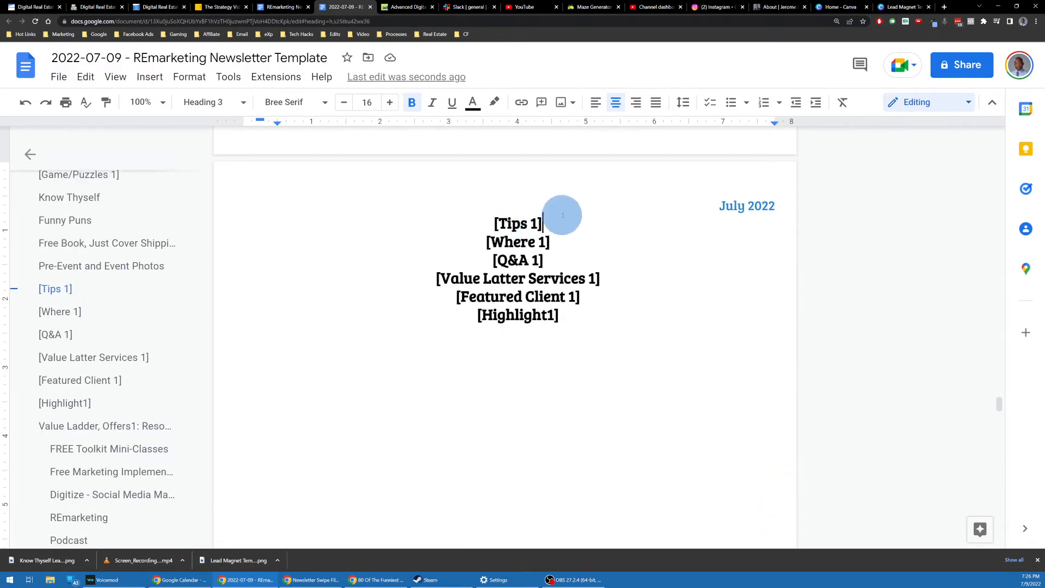
key("Return")
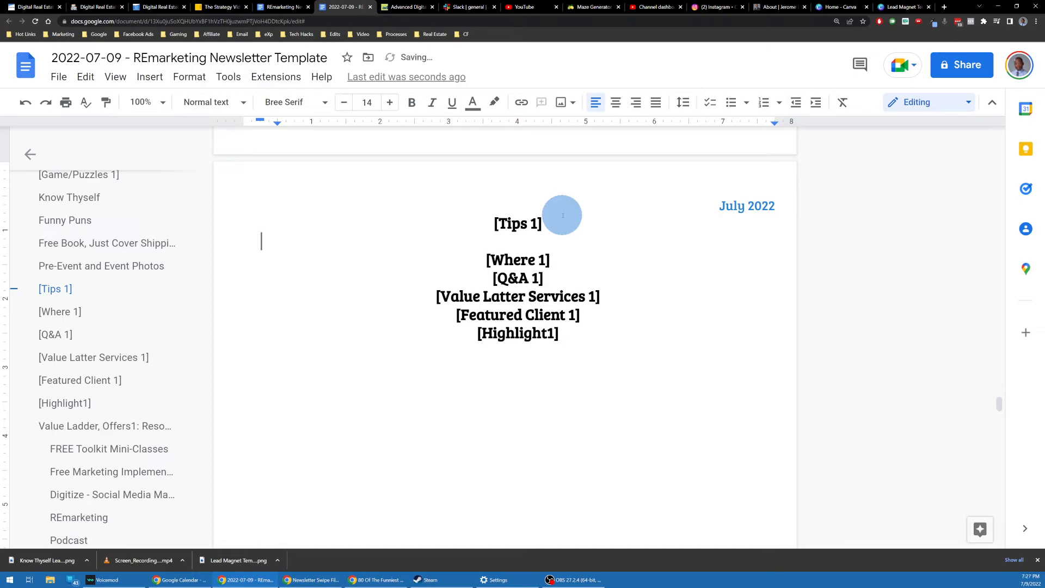
key("ctrl+shift+n")
type("marketing ")
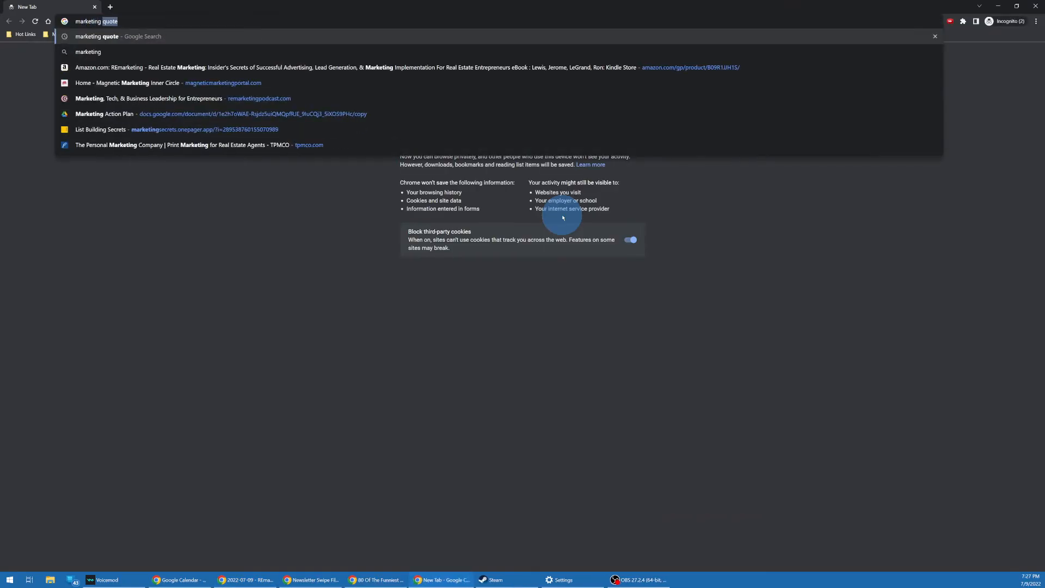
type("tipereal estate tips")
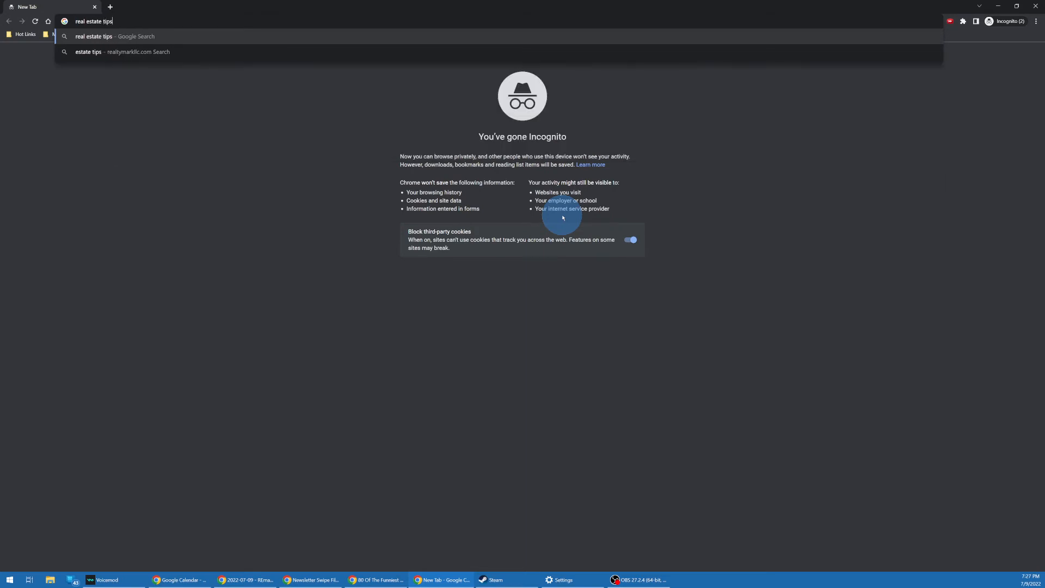
Step: Search for real estate tips, then replace the query with 'marketing tips'
key("Return")
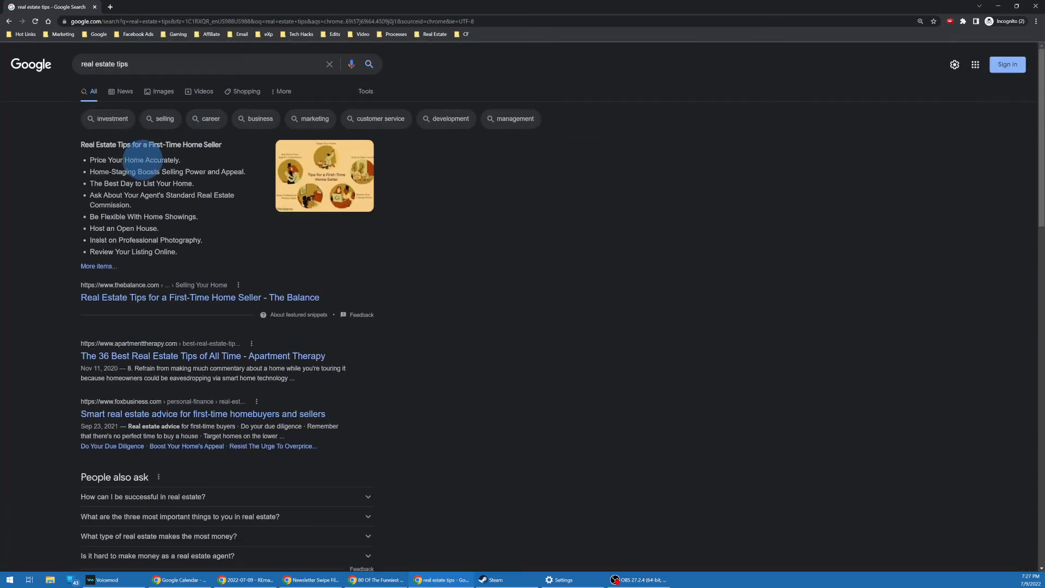
triple_click(140, 64)
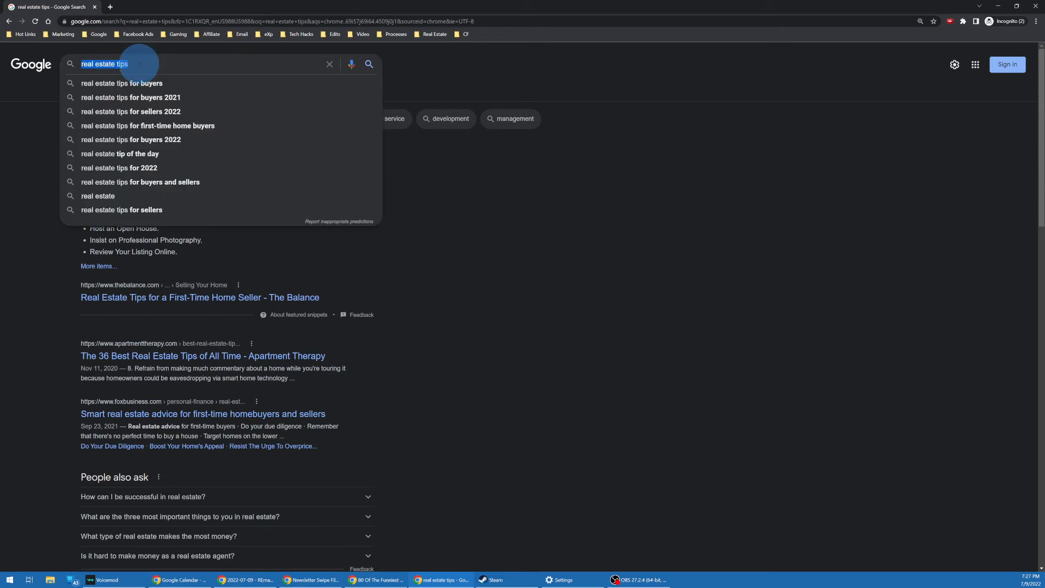
type("marketing tips")
key("Return")
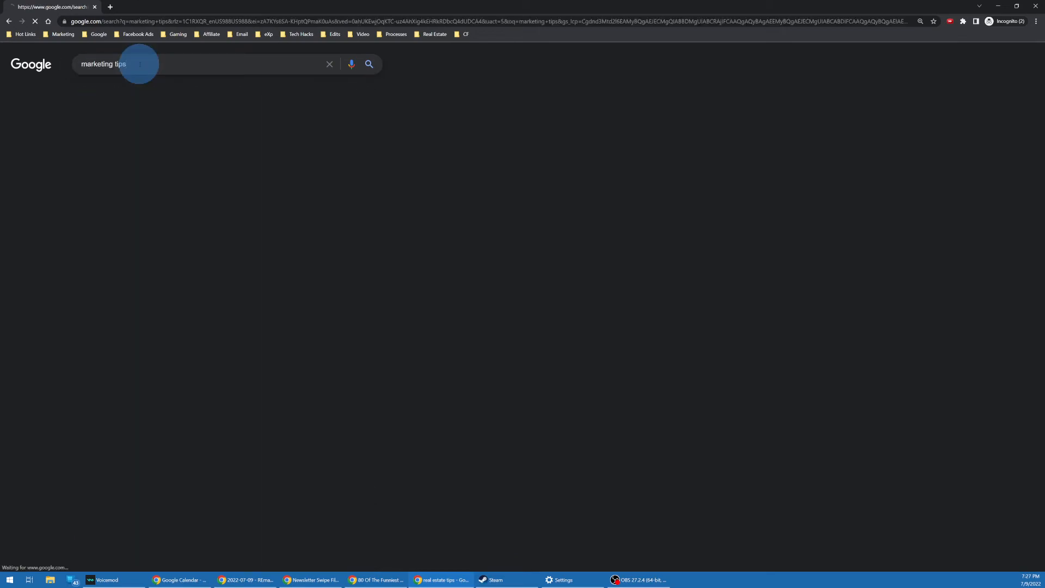
Step: Check the Eight marketing tips result, then open the Top 10 Marketing Tips for 2022 article
scroll(163, 348, "down", 1)
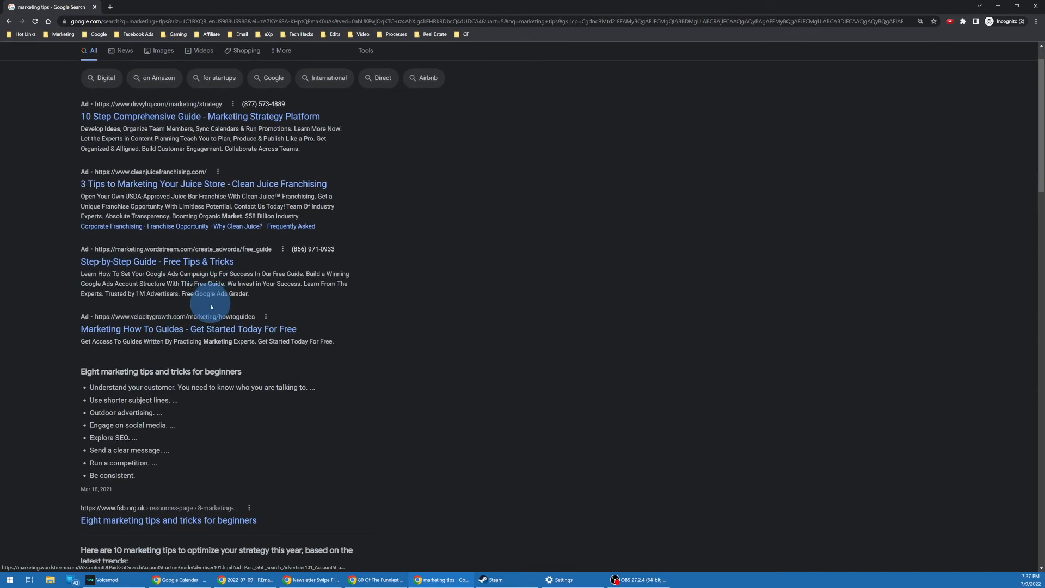
left_click(161, 515)
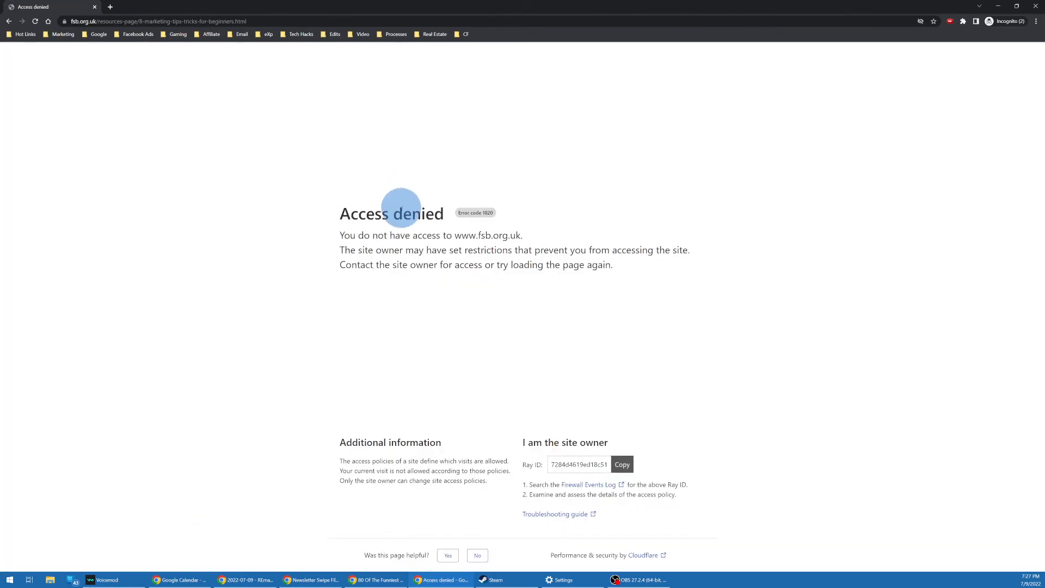
left_click(9, 21)
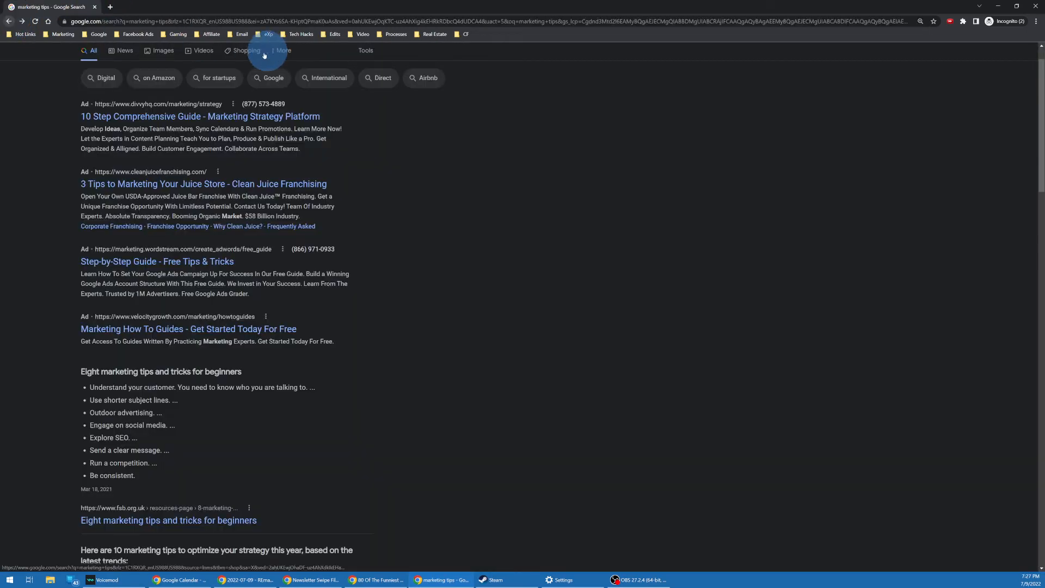
scroll(120, 370, "down", 2)
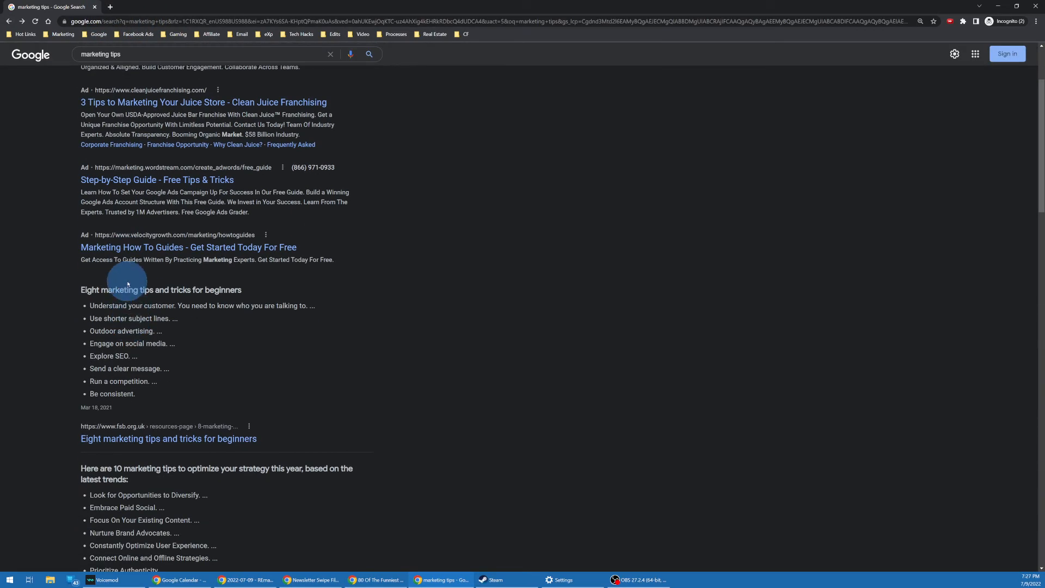
scroll(122, 284, "up", 2)
scroll(133, 264, "down", 3)
scroll(137, 293, "down", 2)
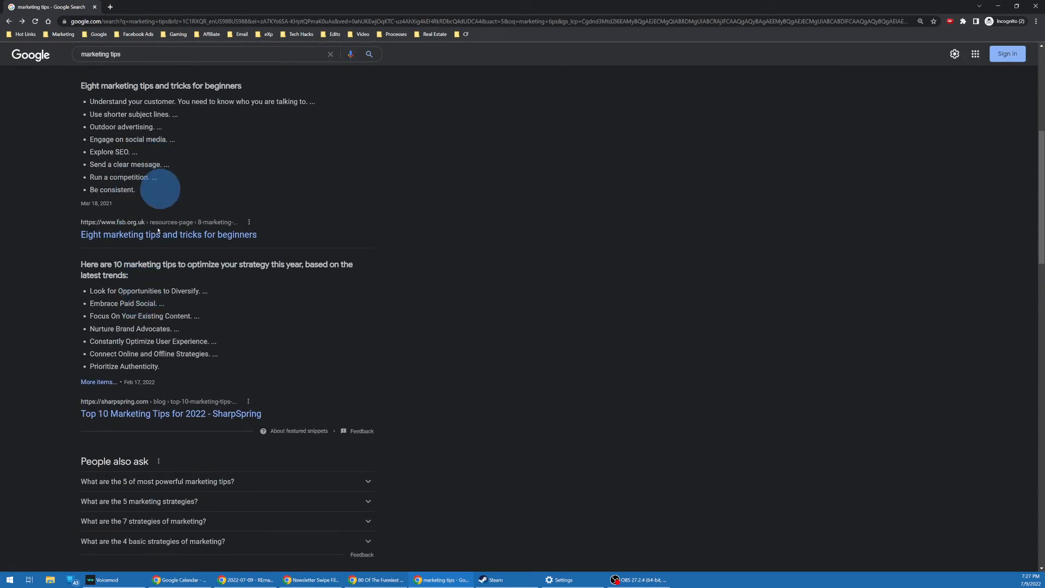
left_click(168, 415)
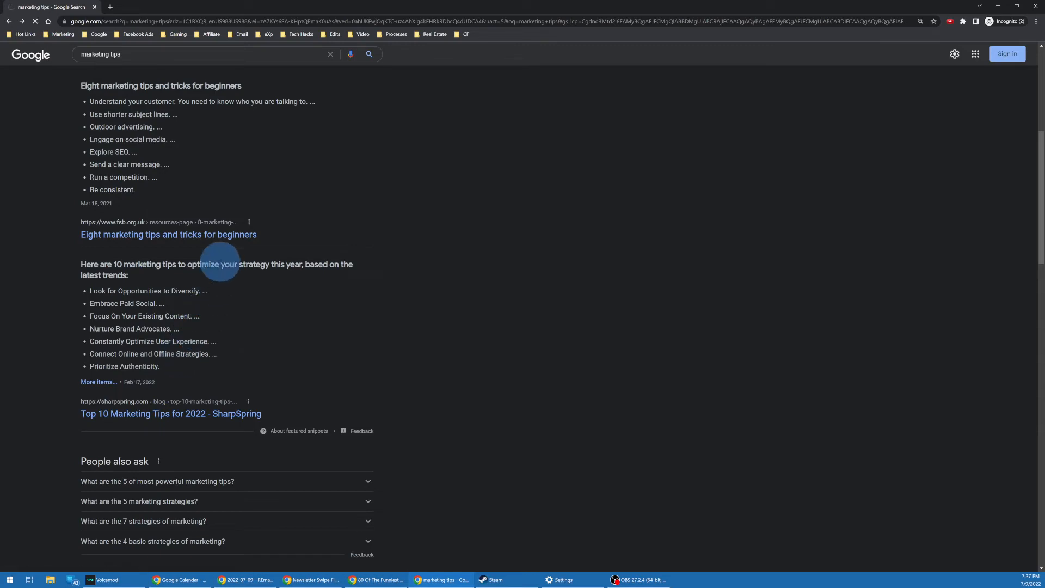
Step: Select the article's first three tip headings, then close the private window
scroll(207, 289, "down", 2)
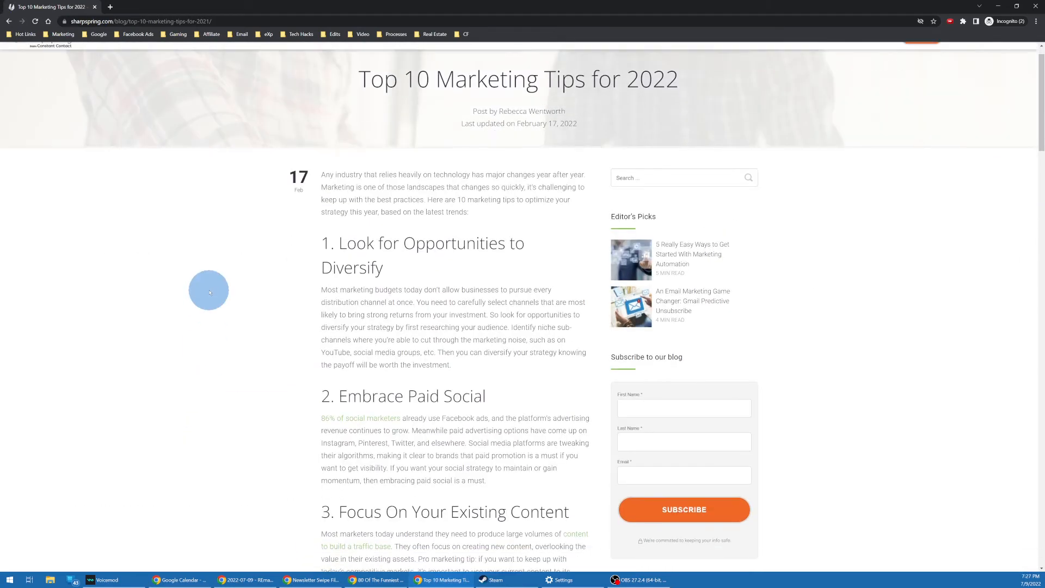
triple_click(390, 199)
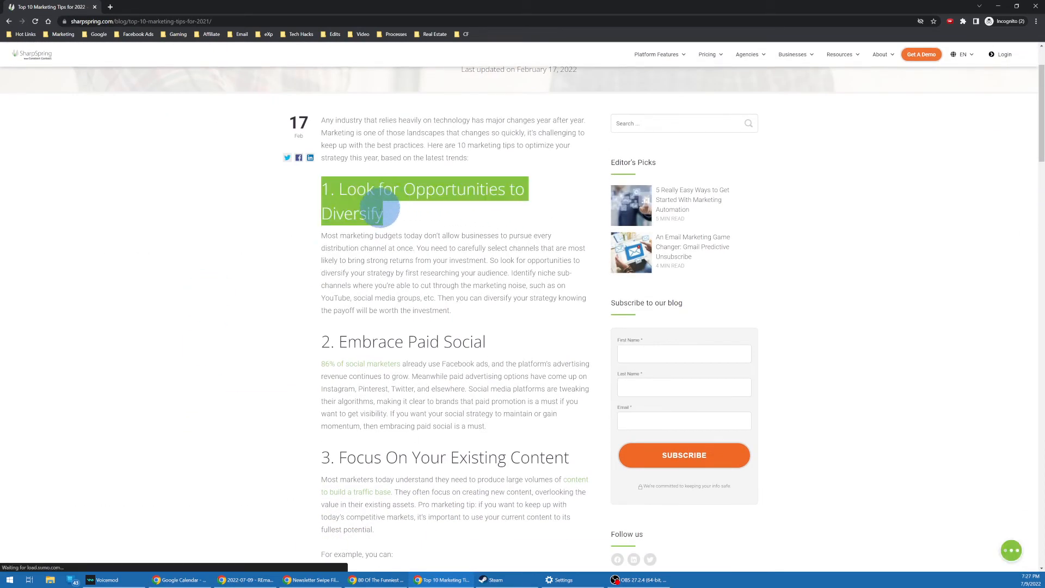
triple_click(399, 342)
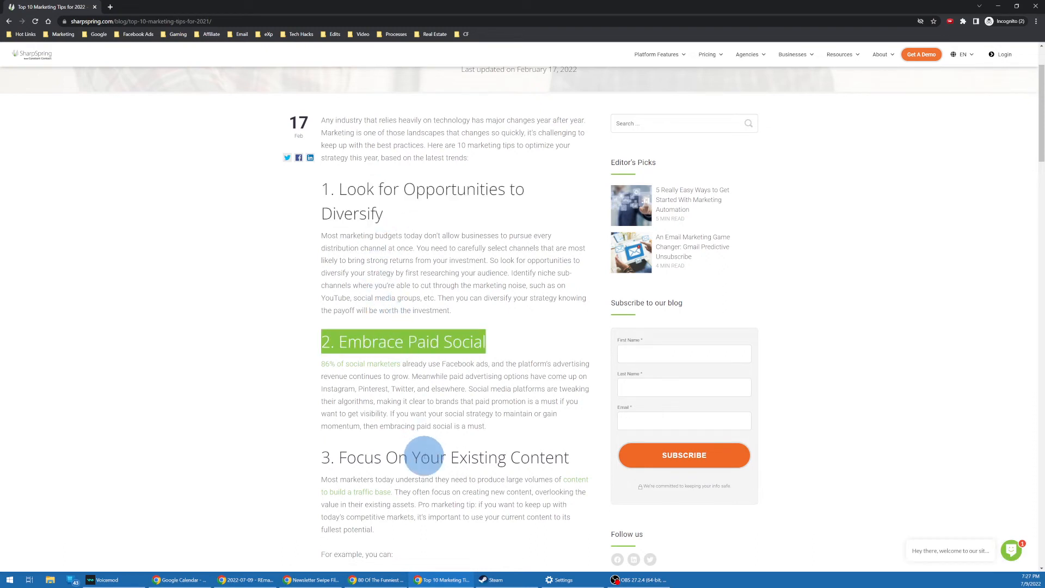
triple_click(424, 456)
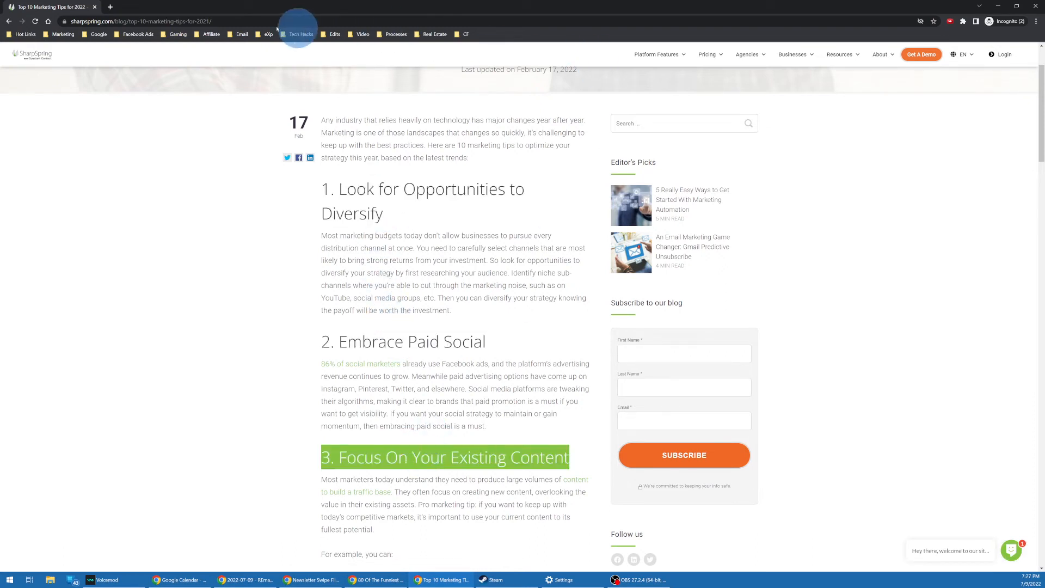
middle_click(62, 9)
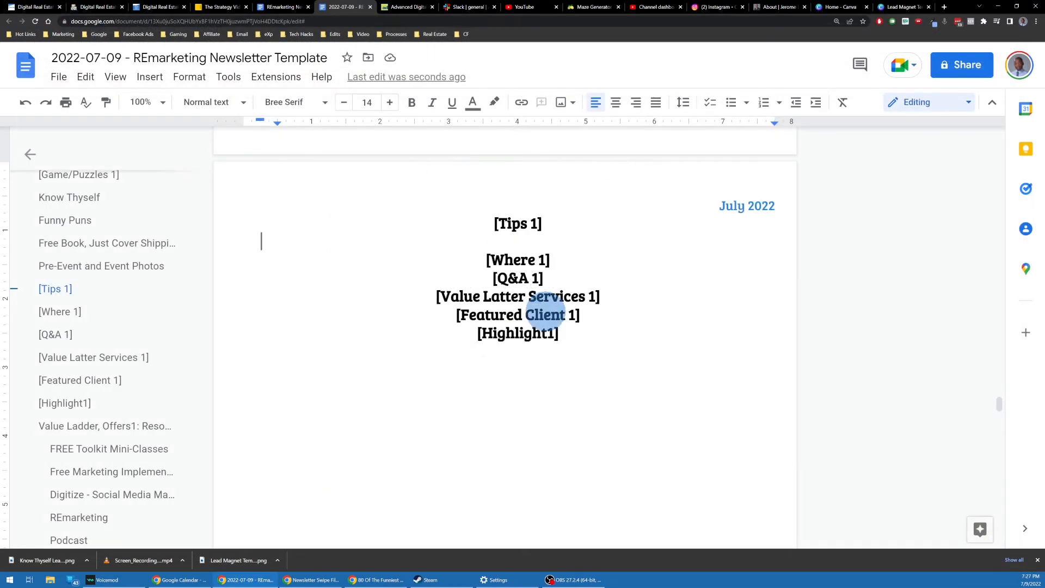
Step: Select the empty line under [Tips 1], show clipboard history, and switch to the puns browser window
double_click(514, 243)
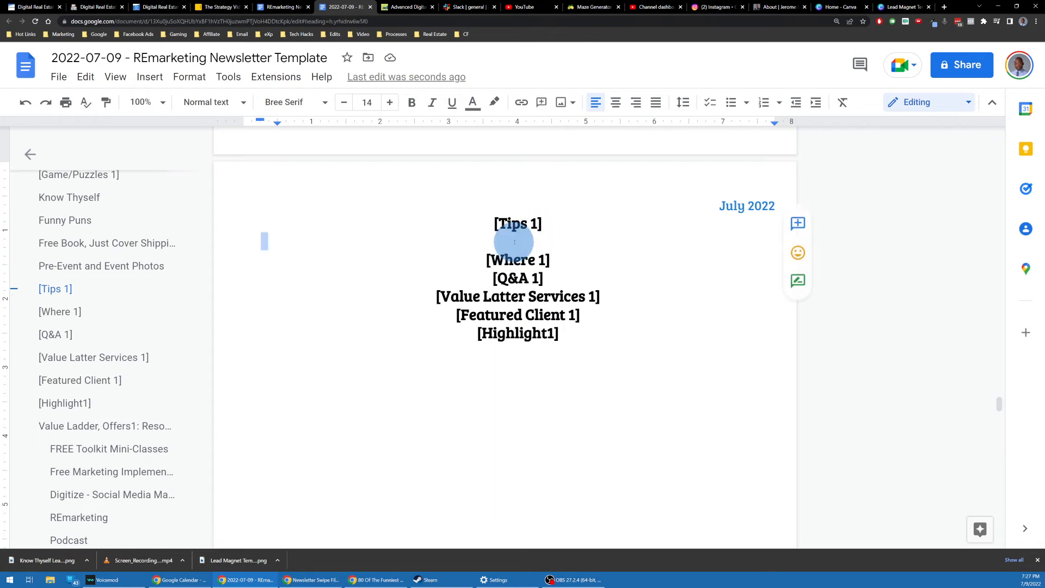
left_click(515, 243)
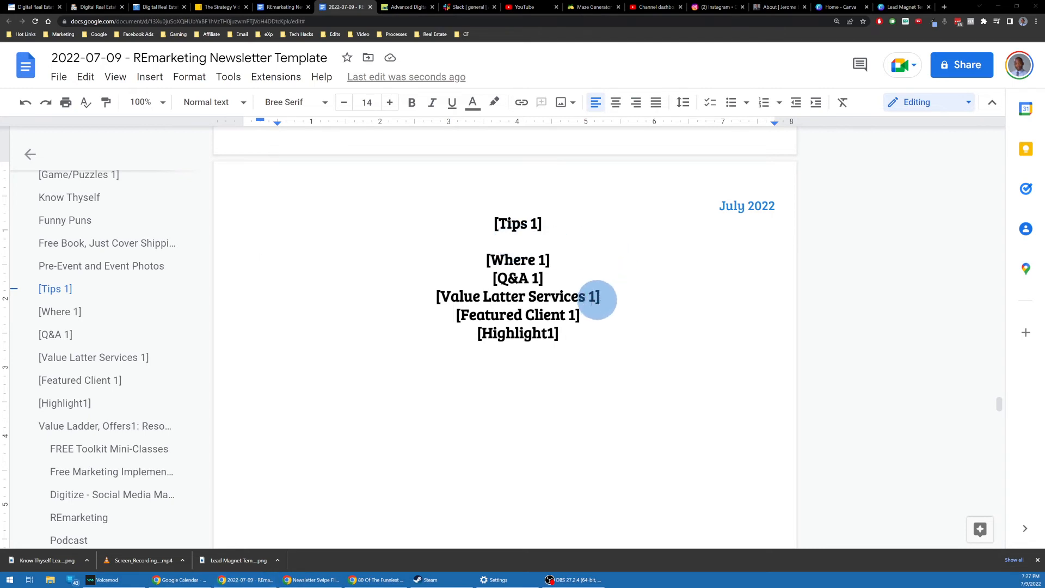
double_click(496, 240)
key("ctrl+grave")
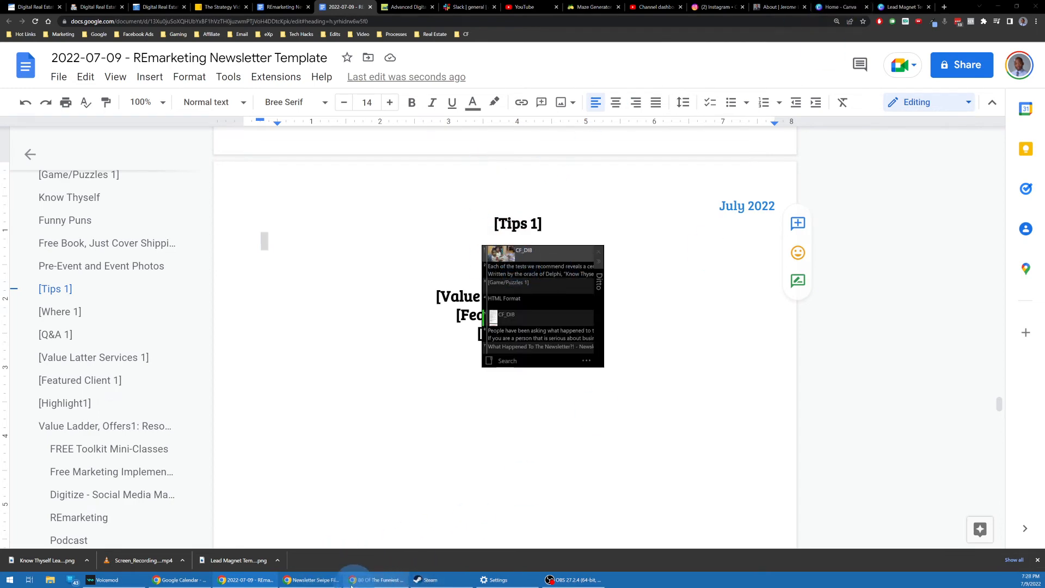
left_click(375, 580)
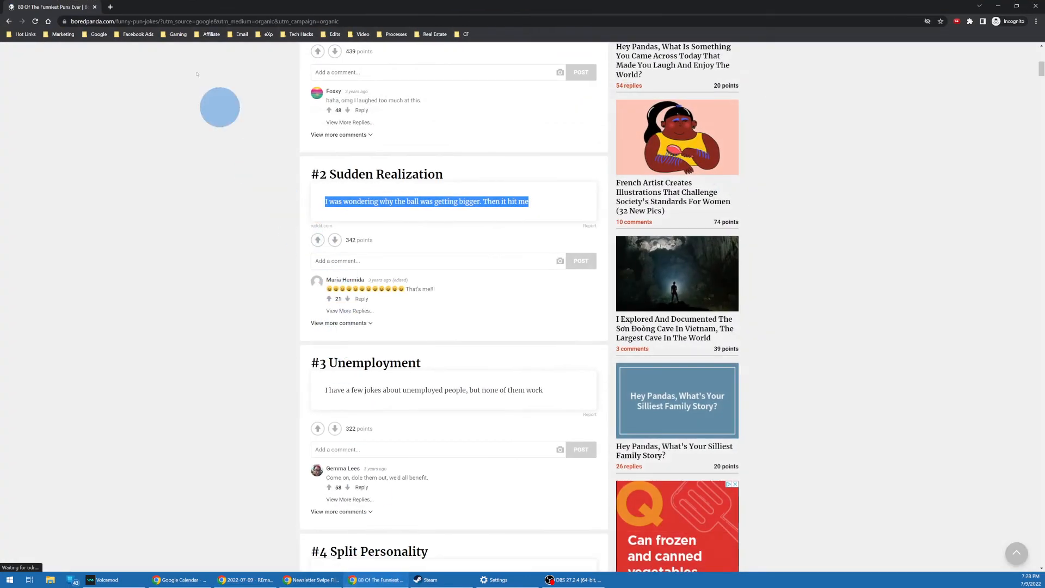
Step: Search 'marketing tips' again to bring back the Top 10 Marketing Tips for 2022 article
left_click(211, 21)
type("marketing tips")
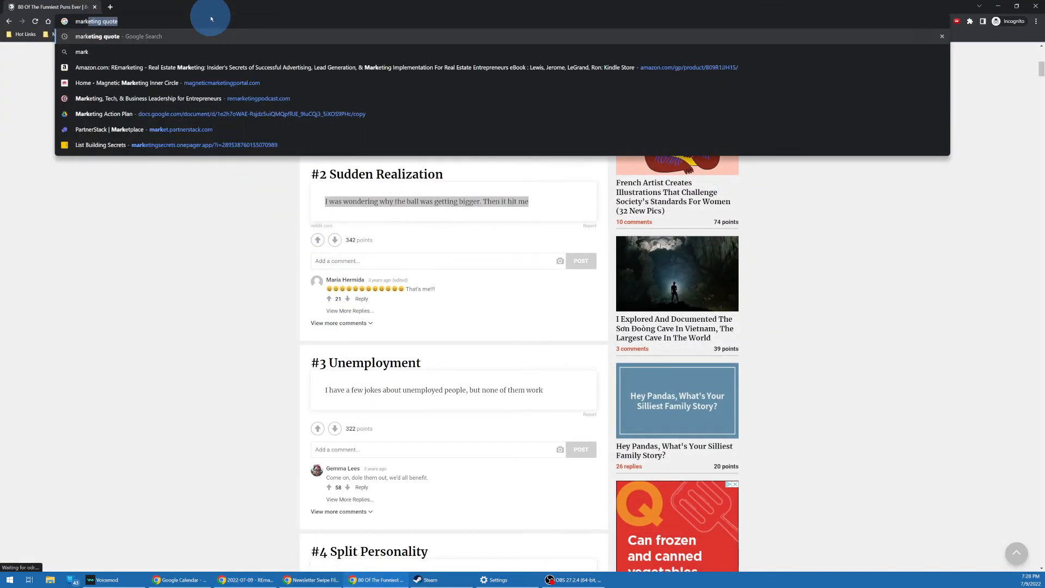
key("Return")
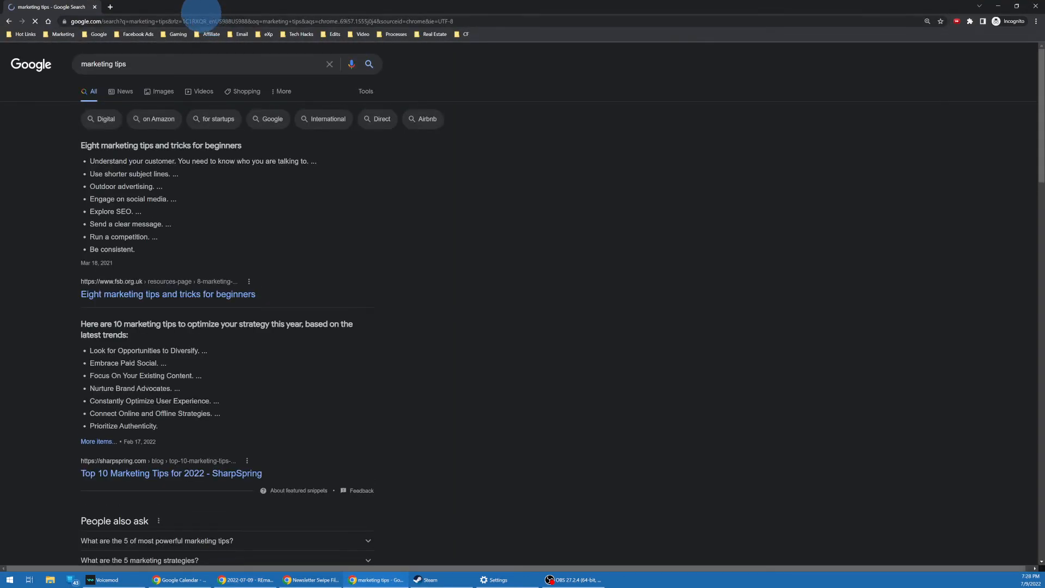
scroll(163, 381, "down", 2)
scroll(165, 388, "down", 1)
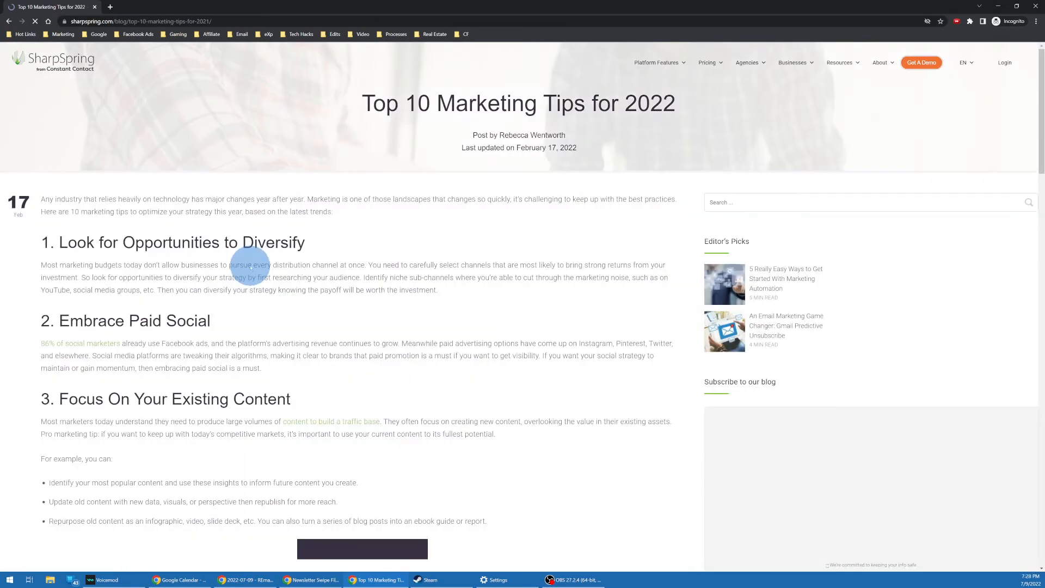
Step: Copy the first four tip headings, through Nurture Brand Advocates, then close the window
triple_click(396, 269)
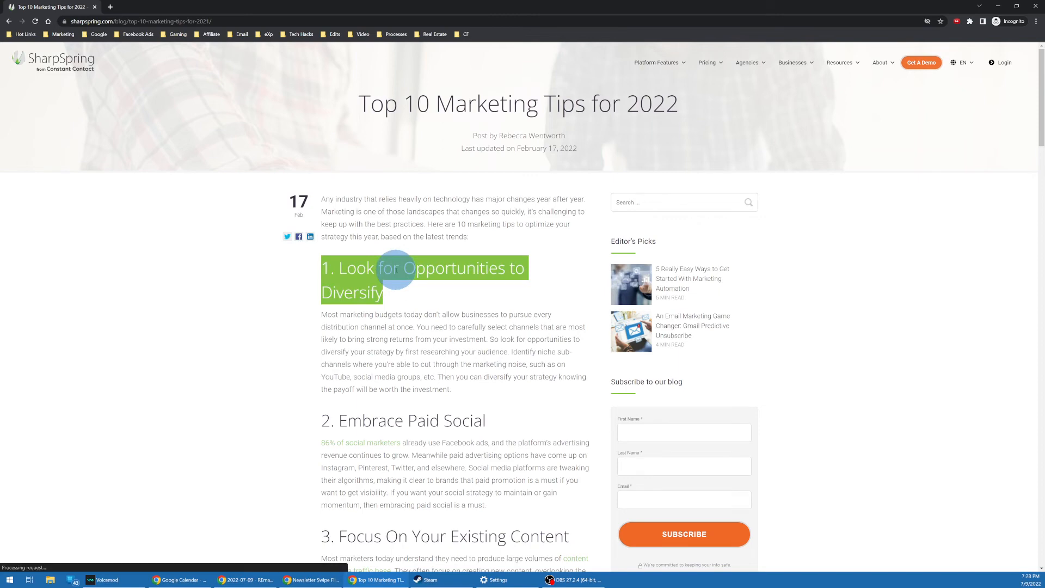
triple_click(362, 424)
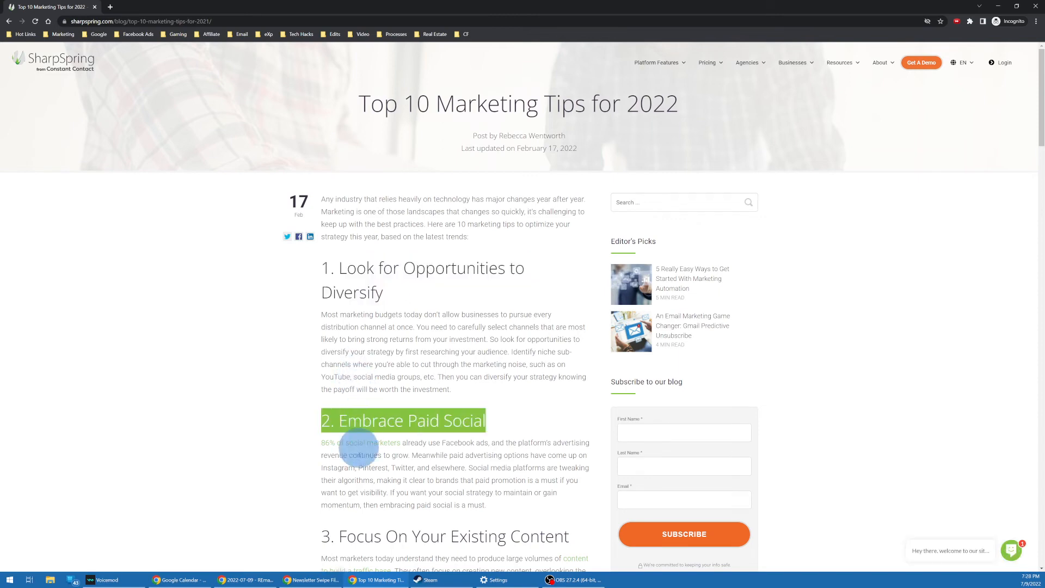
scroll(378, 408, "down", 3)
triple_click(401, 372)
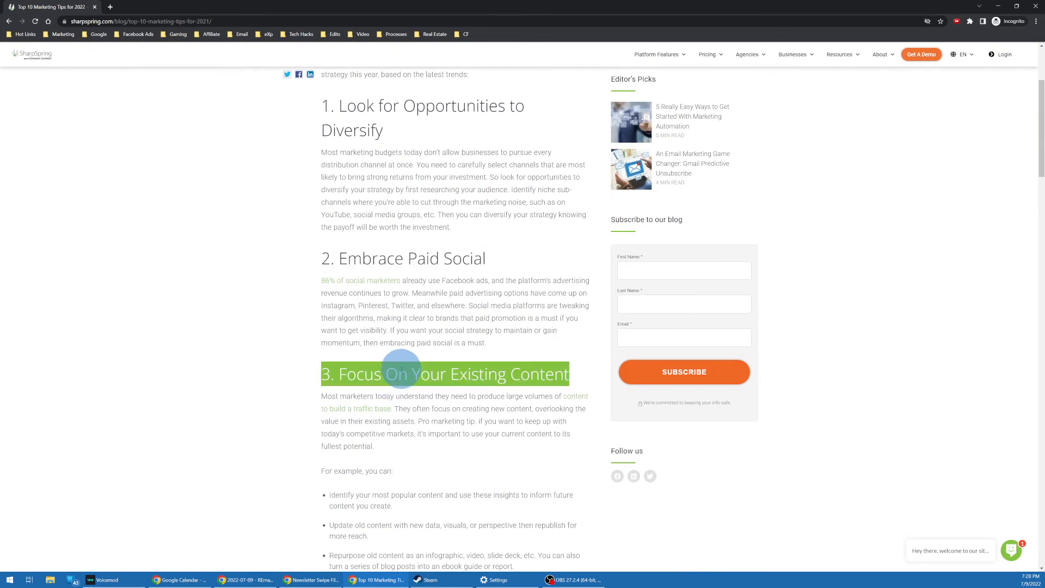
scroll(402, 370, "down", 6)
triple_click(408, 303)
key("super+c")
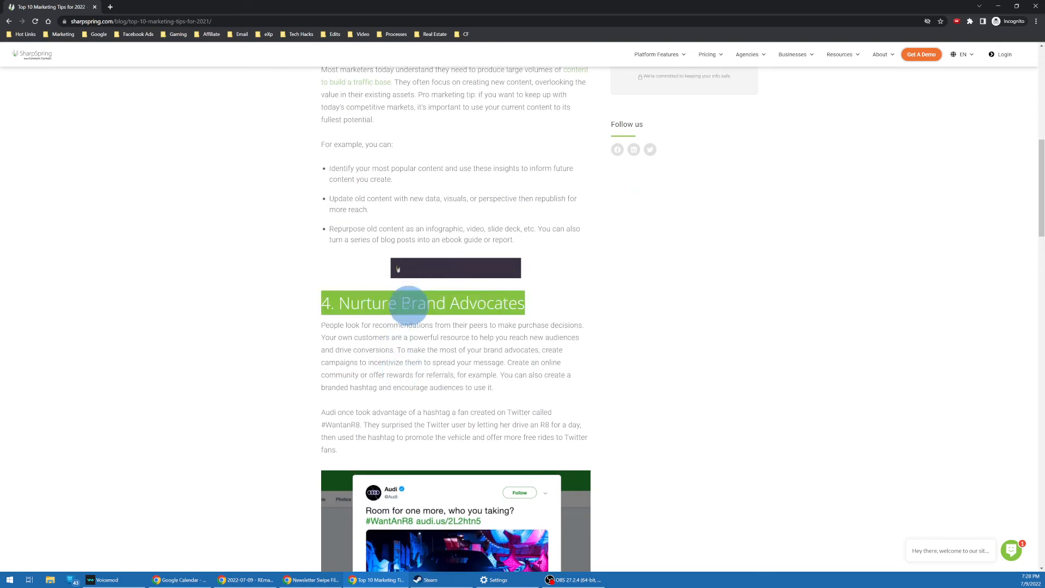
middle_click(42, 4)
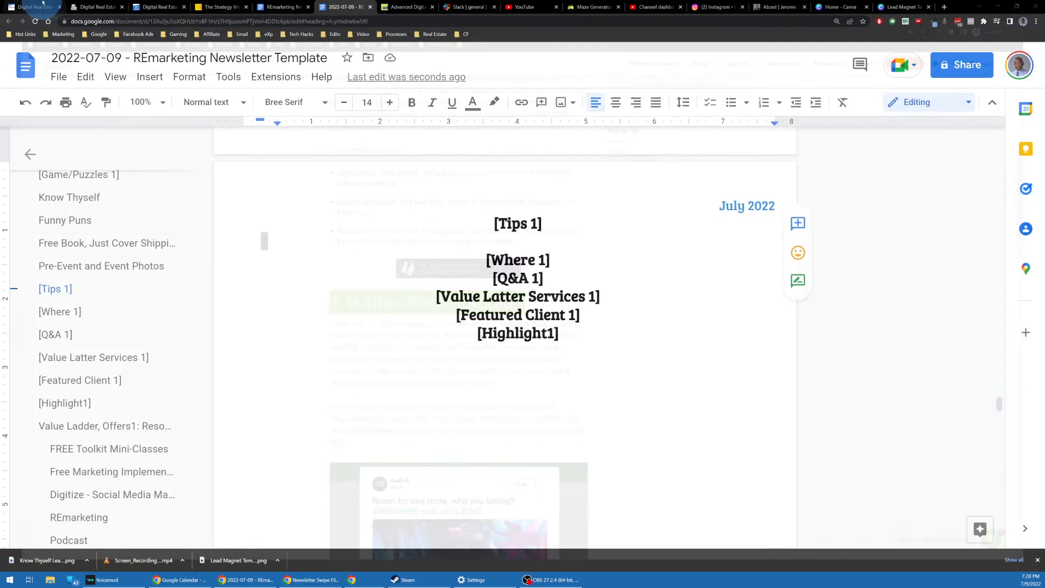
Step: Paste tips 1–4 from clipboard history, one after another, under [Tips 1], and select them
left_click(522, 243)
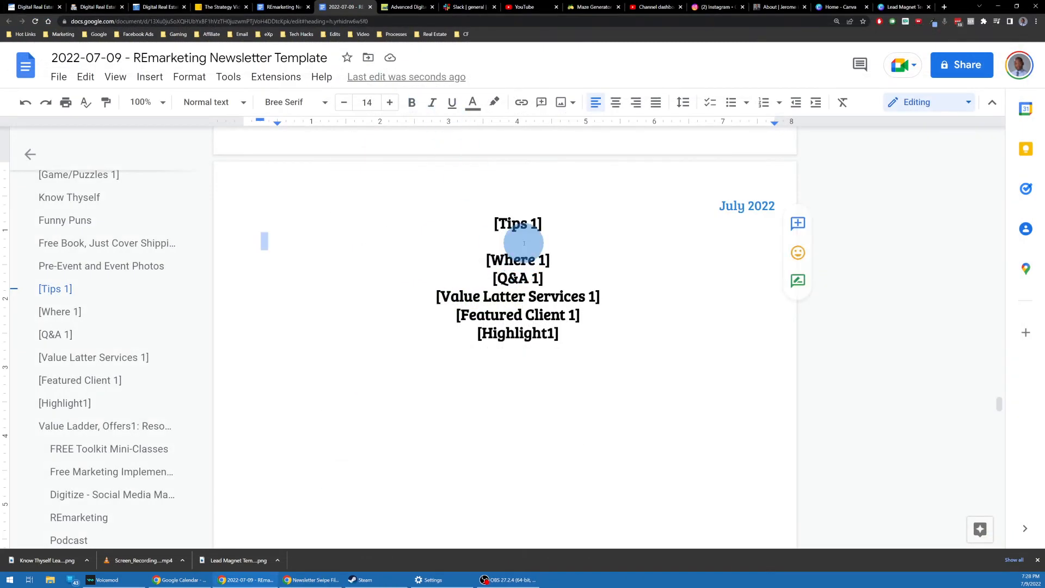
left_click(294, 248)
key("ctrl+grave")
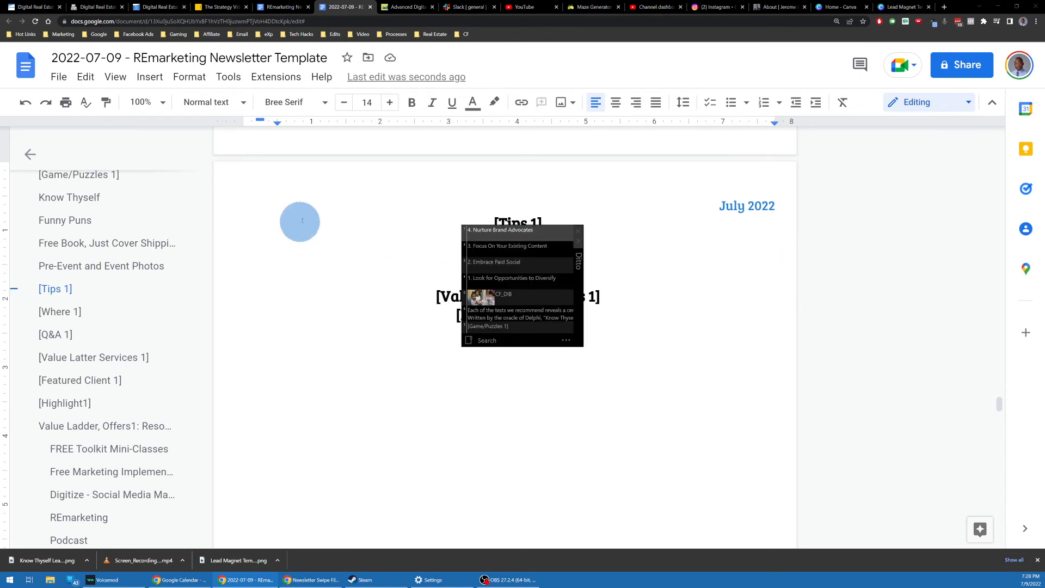
left_click(504, 280)
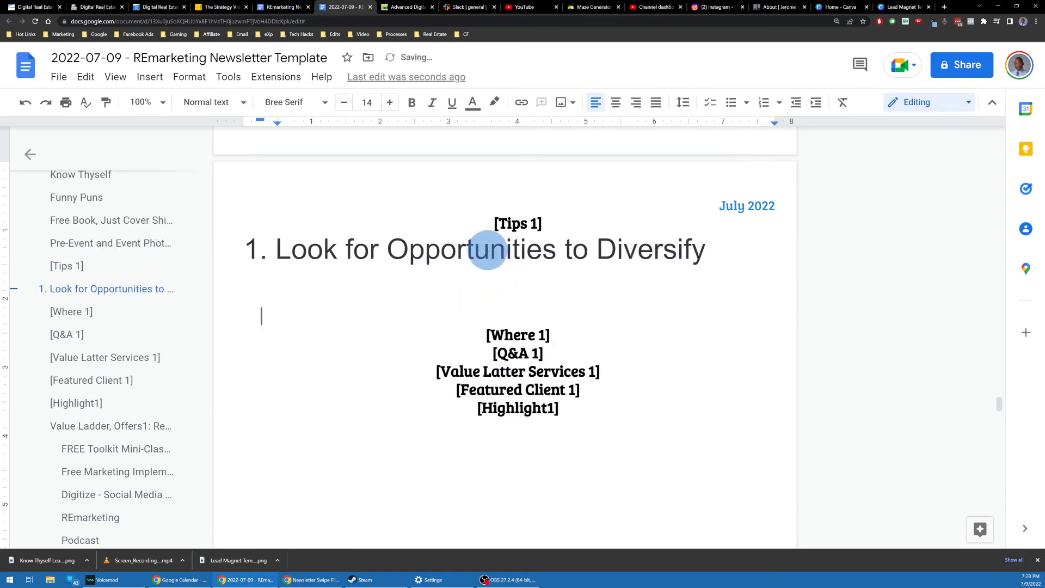
key("ctrl+grave")
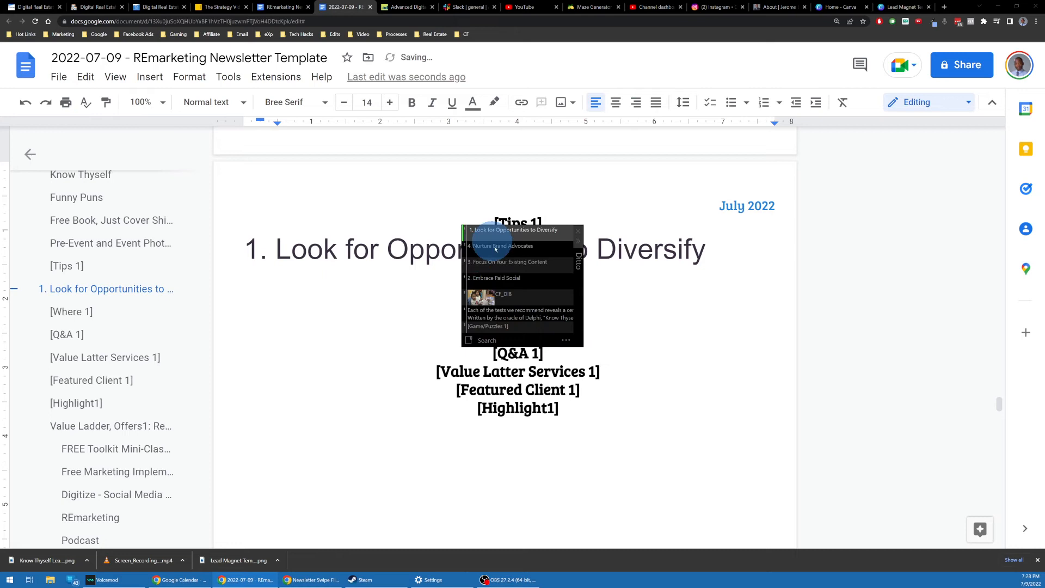
left_click(501, 278)
key("ctrl+grave")
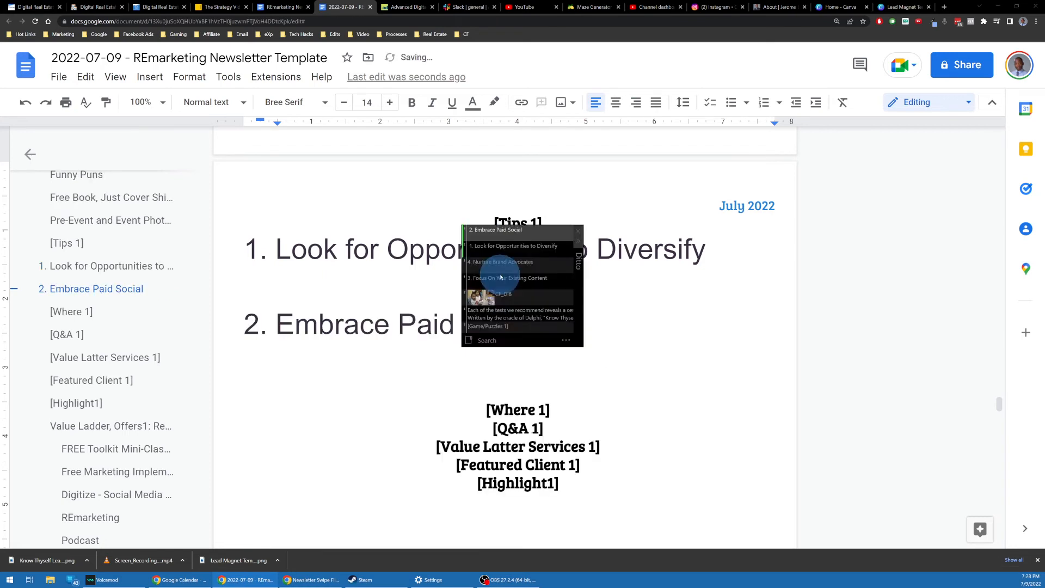
left_click(496, 277)
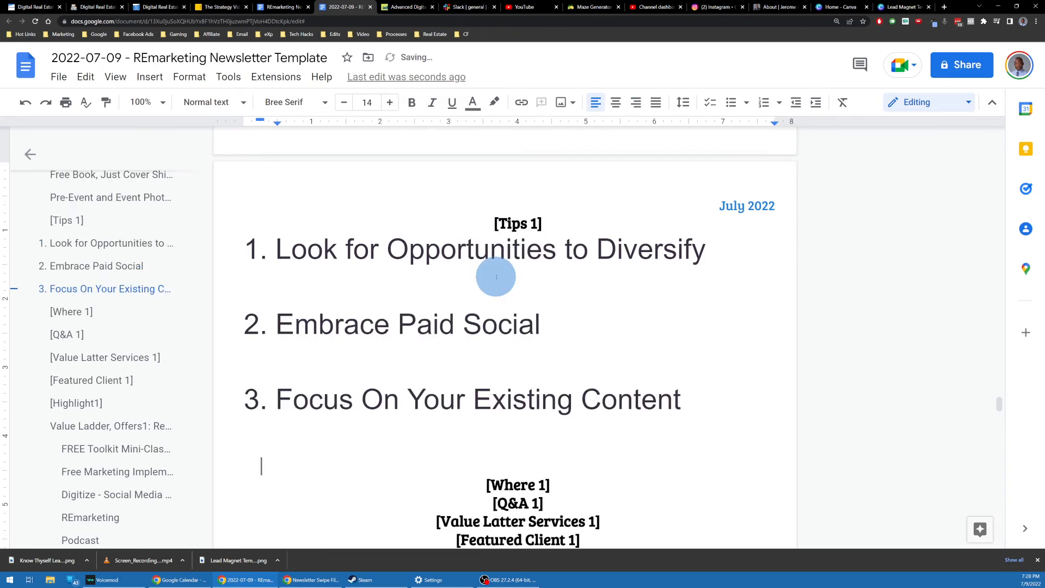
key("ctrl+grave")
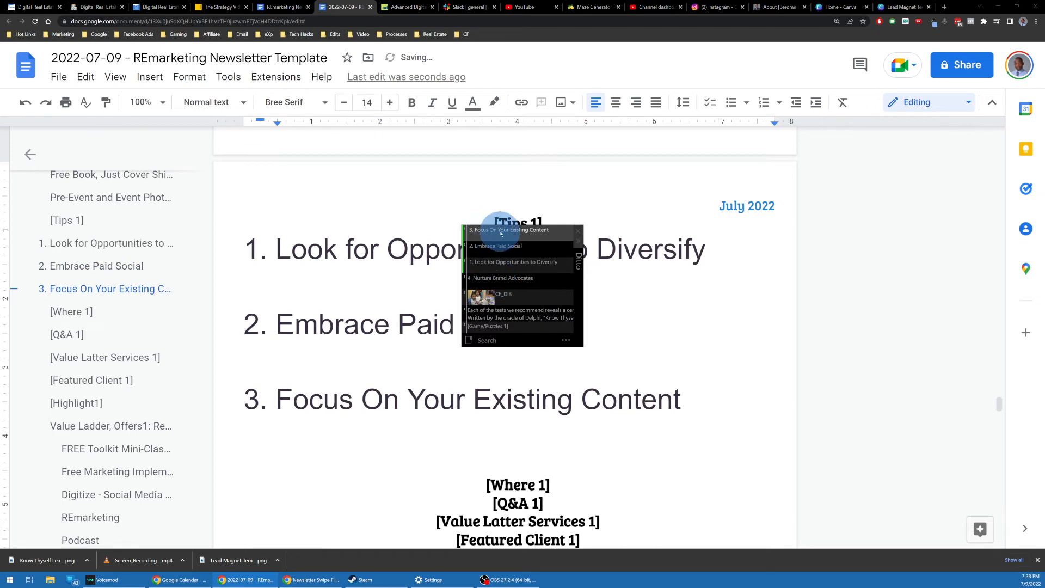
left_click(498, 278)
scroll(541, 285, "down", 2)
scroll(648, 372, "up", 2)
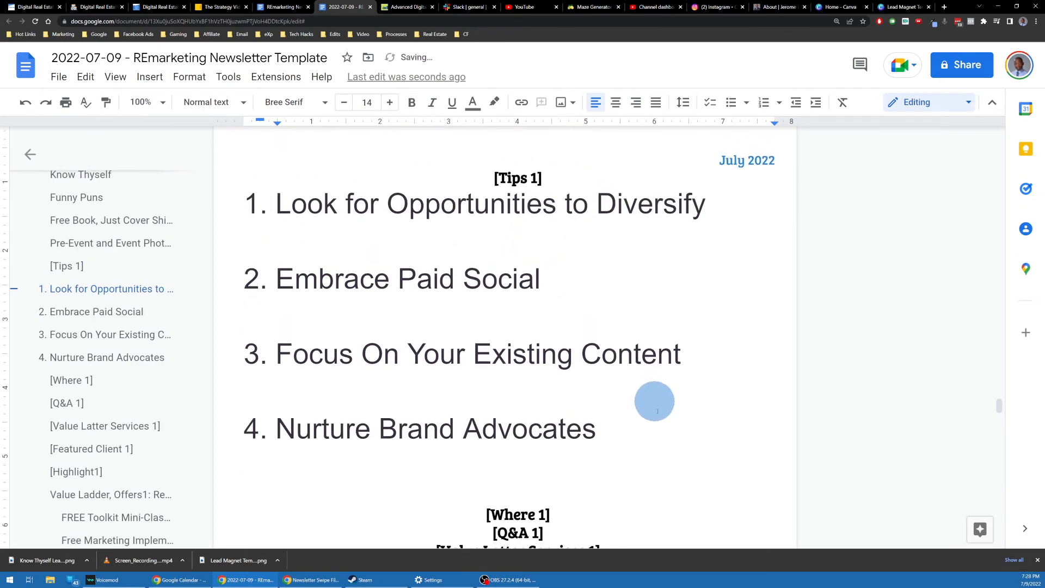
left_click_drag(631, 428, 245, 217)
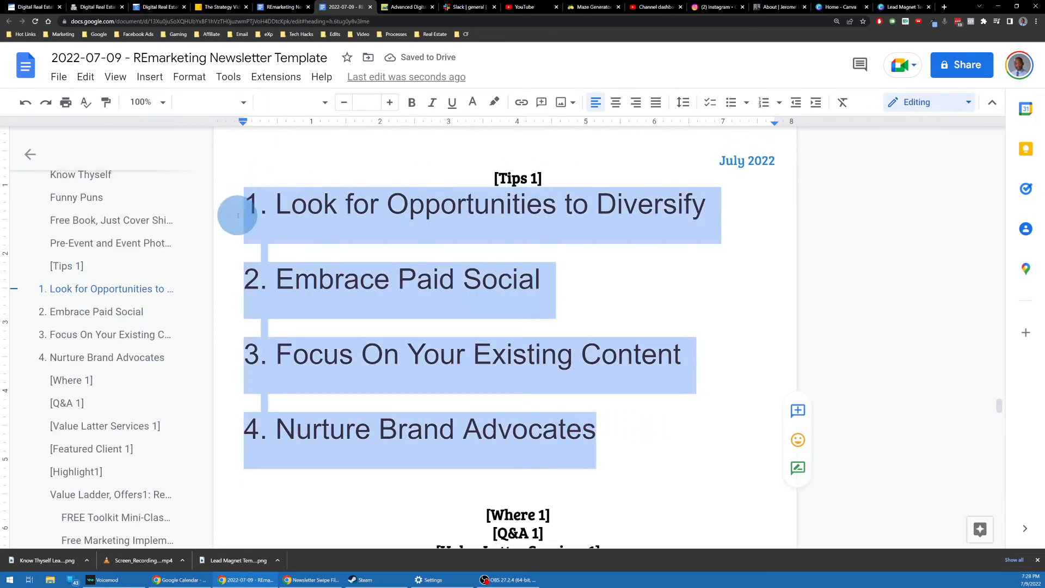
Step: Clear the pasted formatting from the four selected tips and set them to Normal text
key("ctrl+backslash")
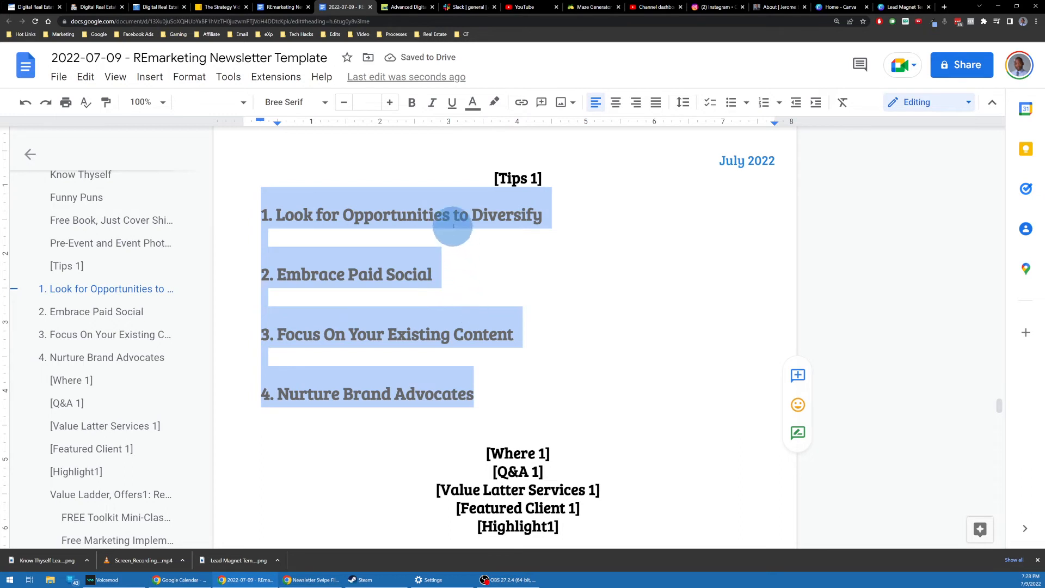
right_click(346, 199)
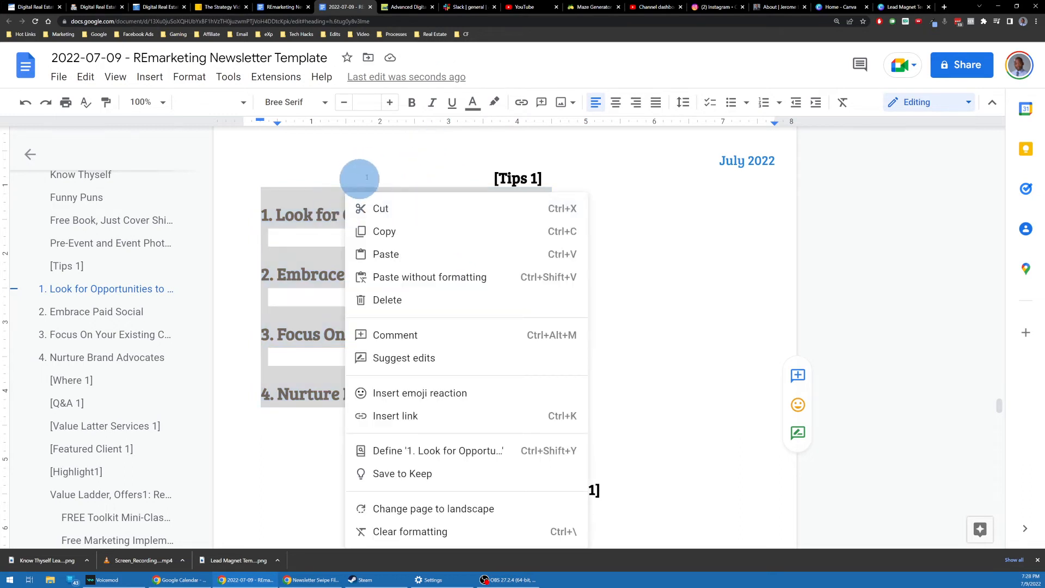
key("Escape")
left_click(234, 104)
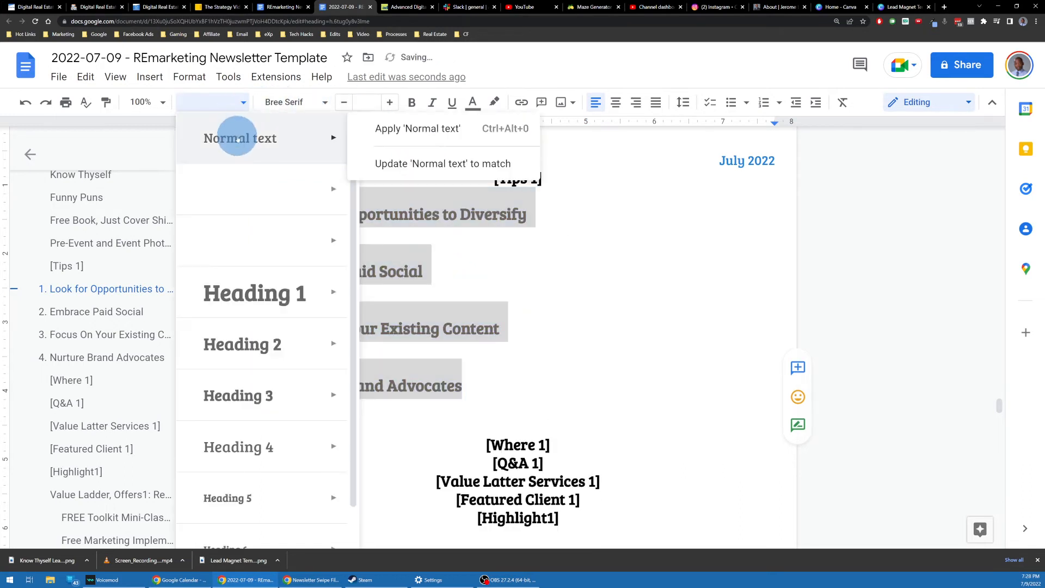
left_click(237, 140)
Step: Remove the number from the first tip and rename the [Tips 1] heading to 'Marketing Tips'
left_click(273, 197)
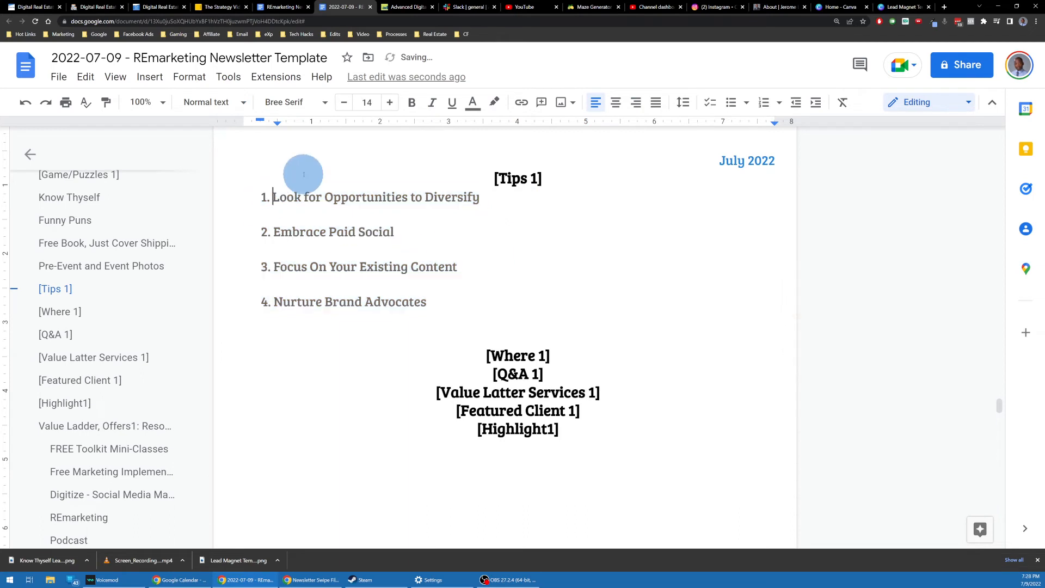
key("shift+Home")
key("Delete")
key("Delete")
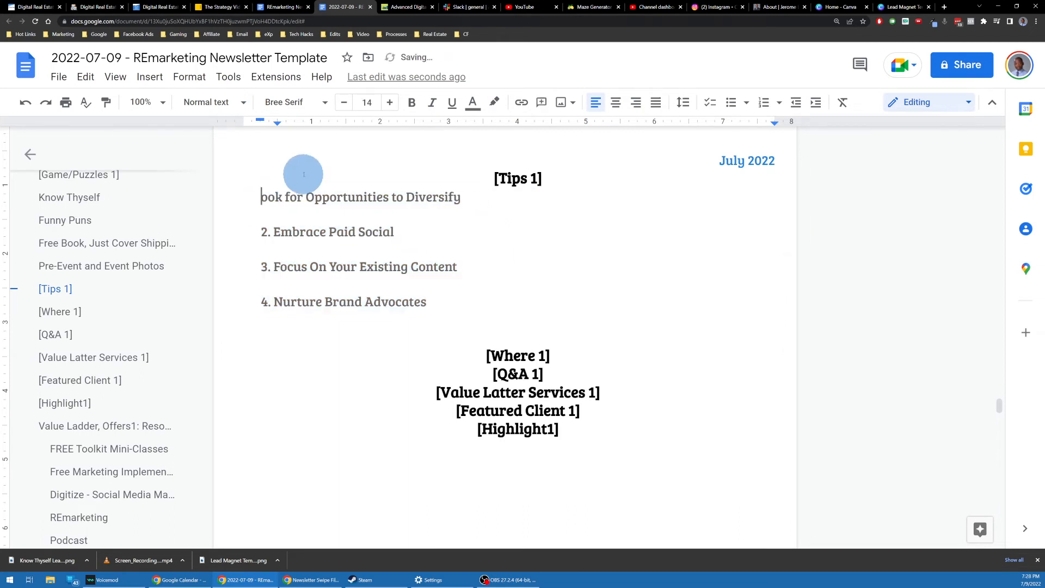
type("L")
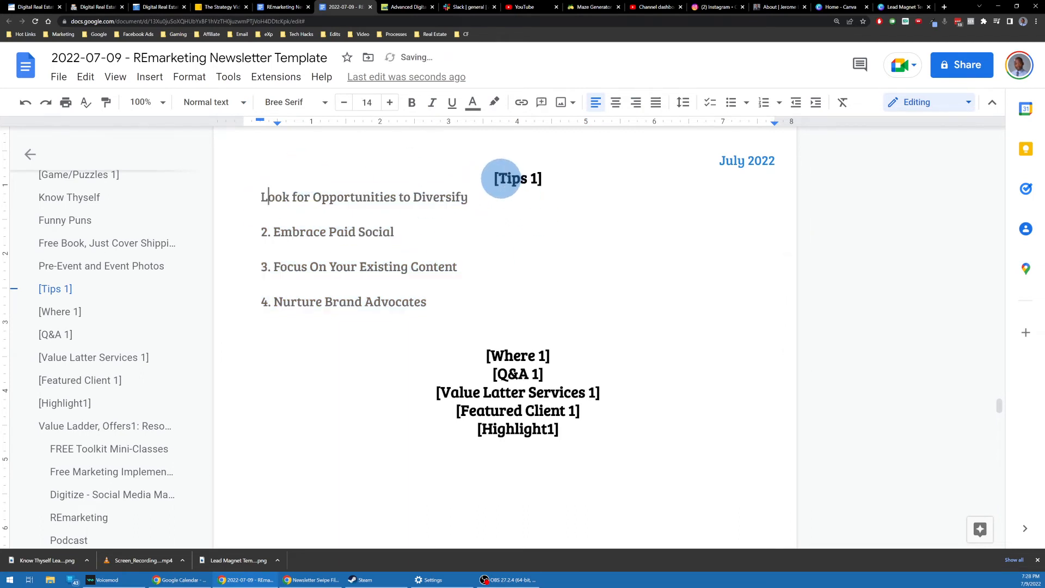
left_click(499, 179)
type("Mark")
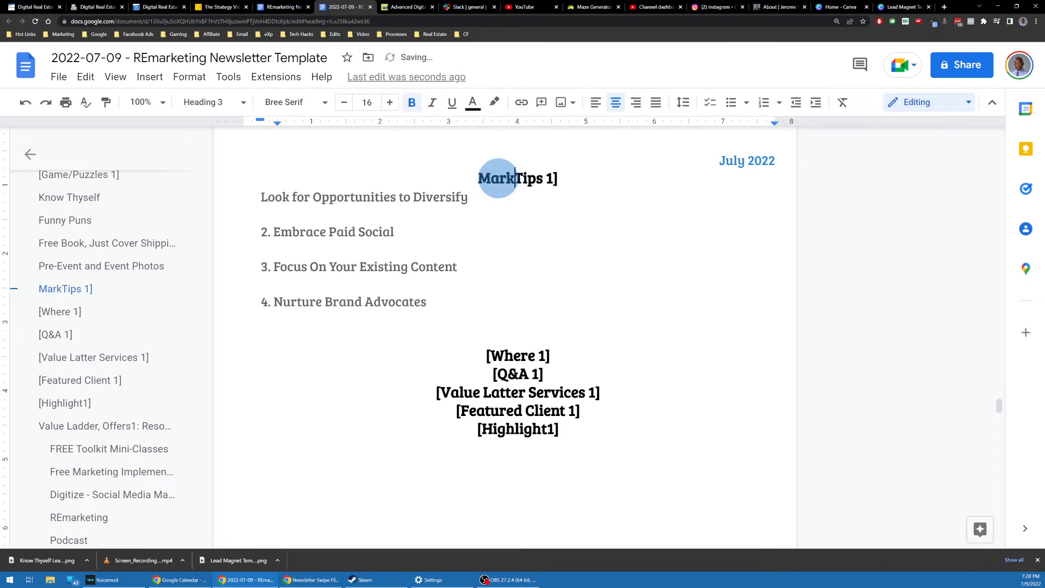
type("eting")
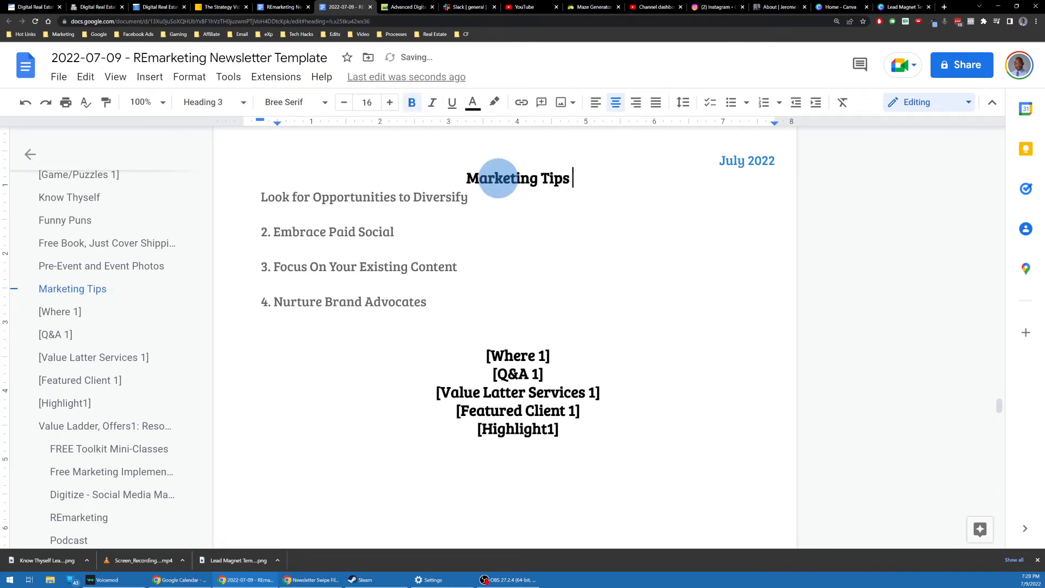
Step: Remove the typed number from the third tip
left_click(408, 237)
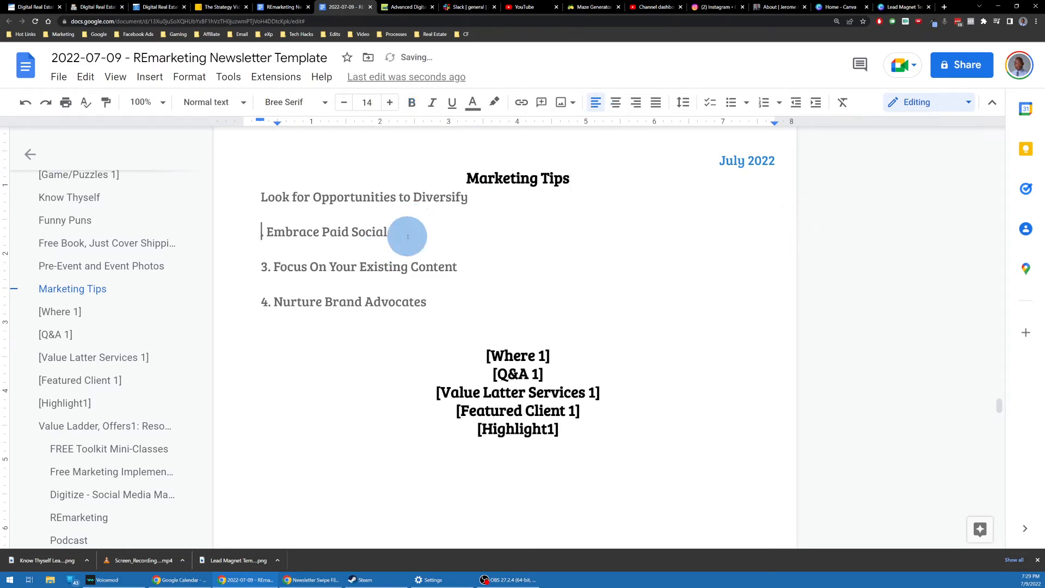
left_click(474, 268)
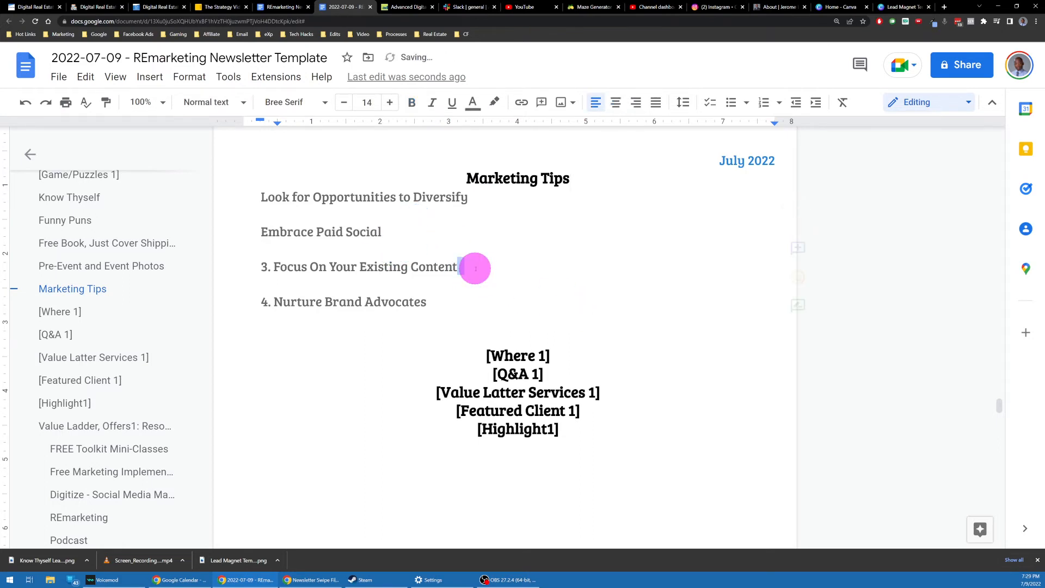
key("Home")
key("Delete")
key("Delete")
key("Delete")
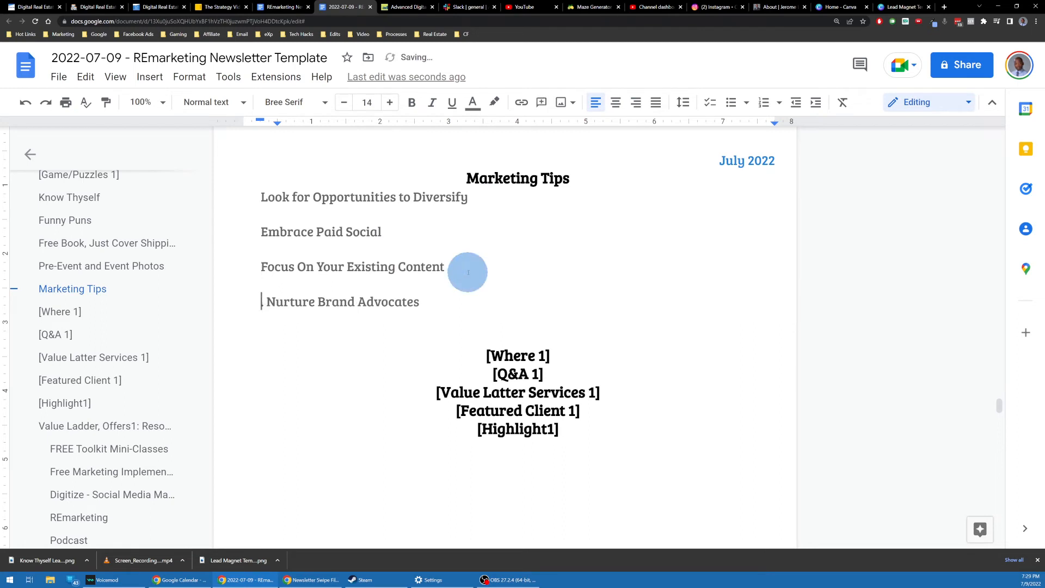
scroll(468, 272, "up", 2)
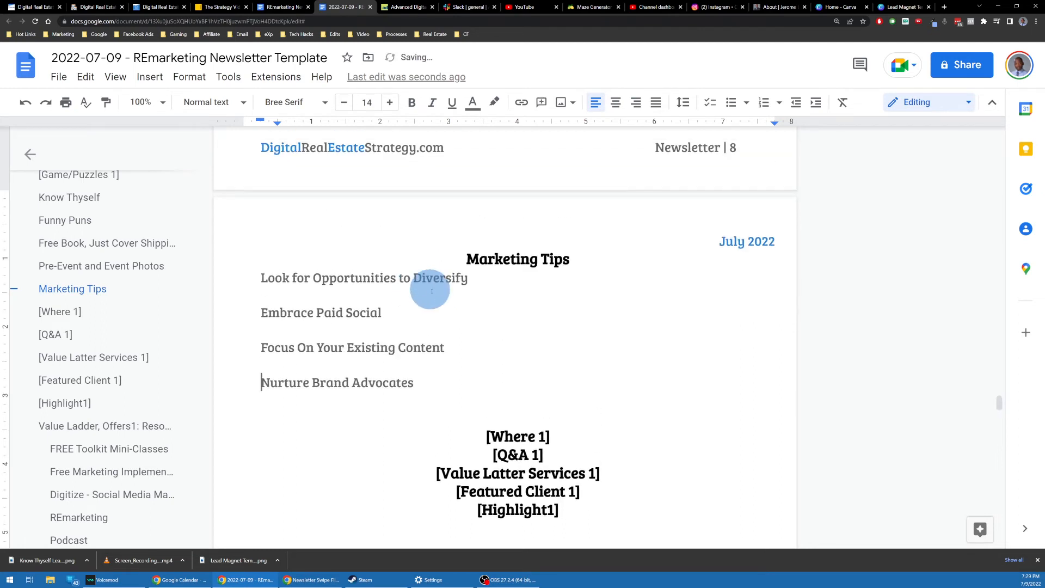
left_click_drag(438, 383, 253, 285)
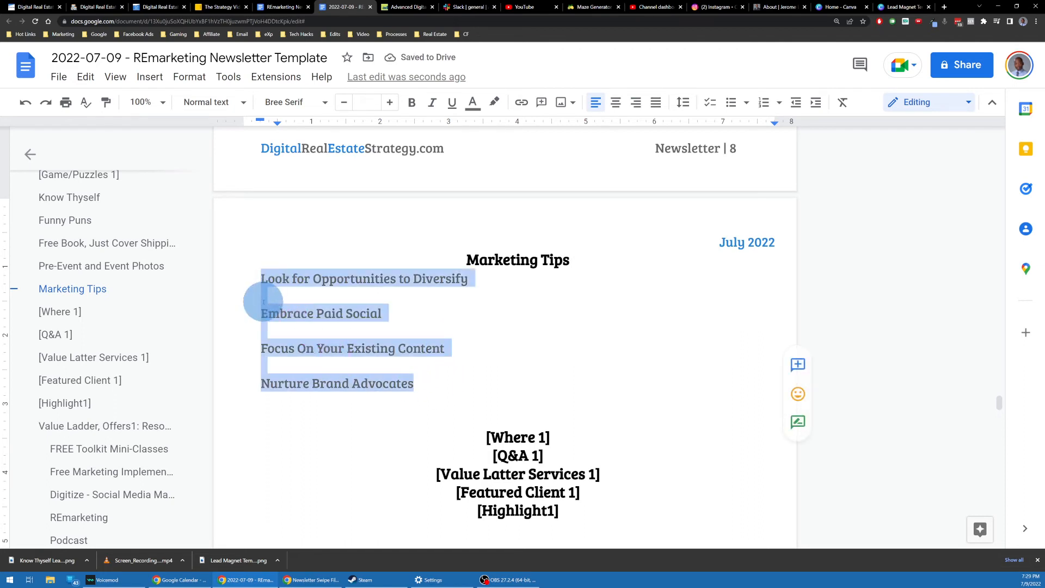
Step: Delete the blank lines between the four tips and format them as a numbered list 1–4
left_click(263, 300)
key("Delete")
left_click(269, 315)
key("Delete")
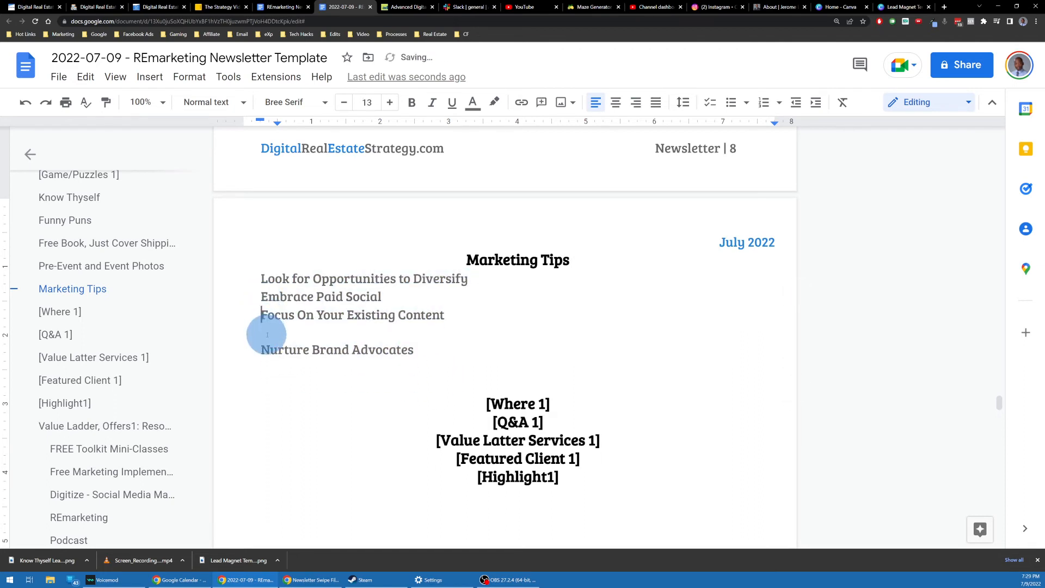
left_click(268, 334)
key("Delete")
left_click_drag(417, 340, 261, 279)
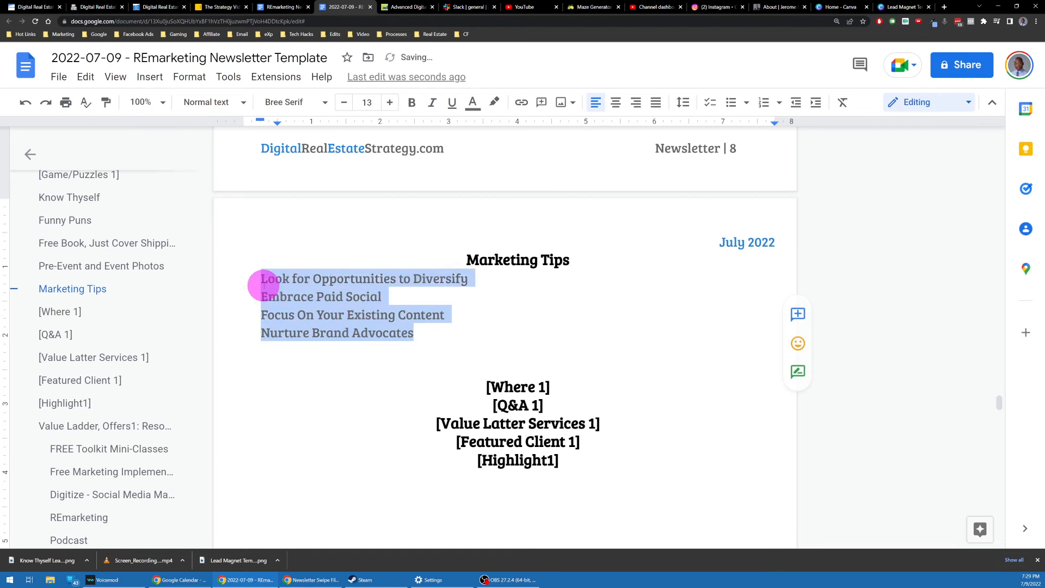
left_click(759, 107)
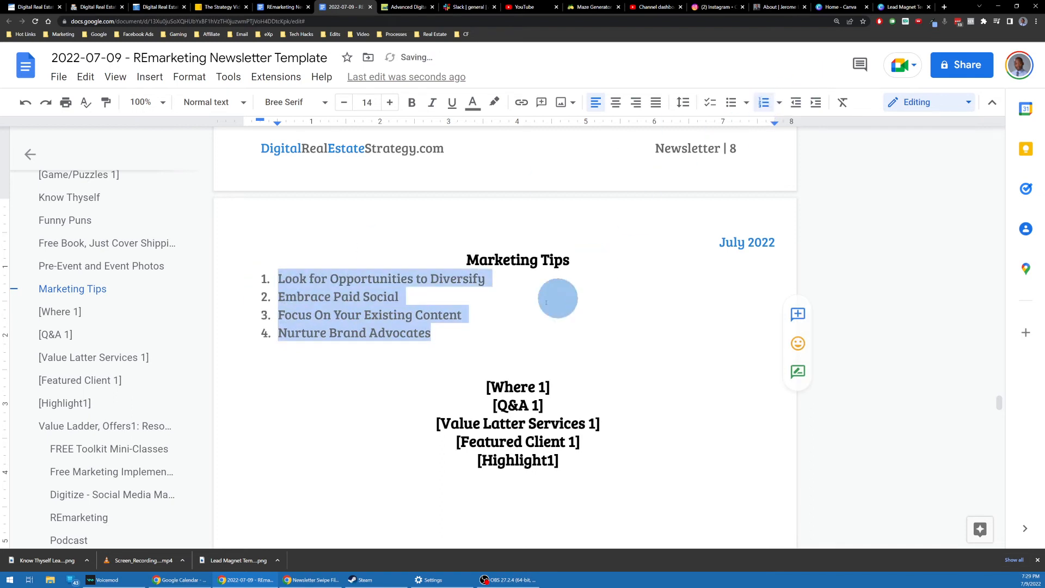
scroll(583, 268, "down", 3)
left_click(568, 266)
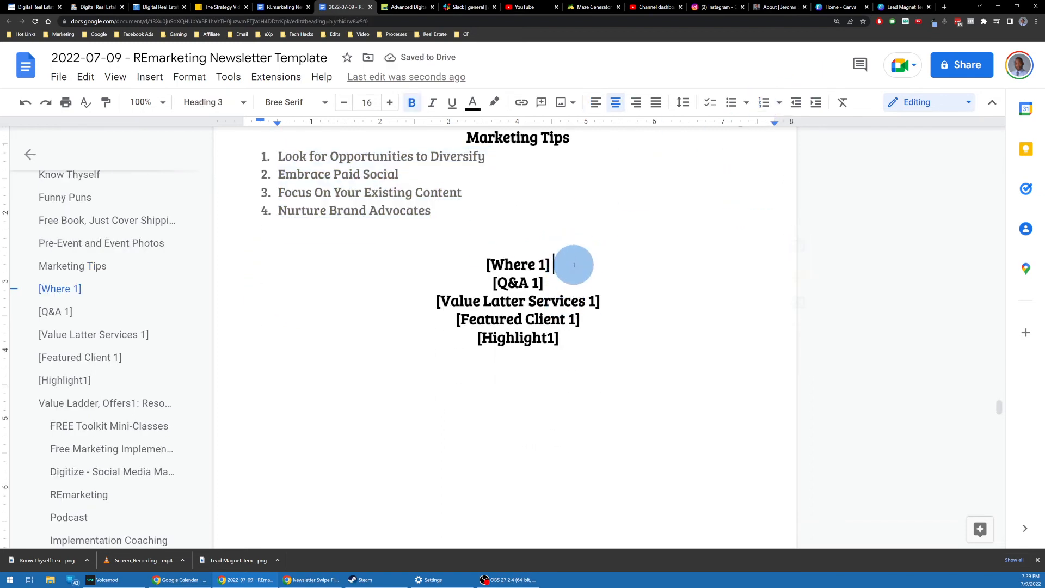
Step: Add an empty line below [Where 1], browse Downloads for an image upload, then cancel it
key("Return")
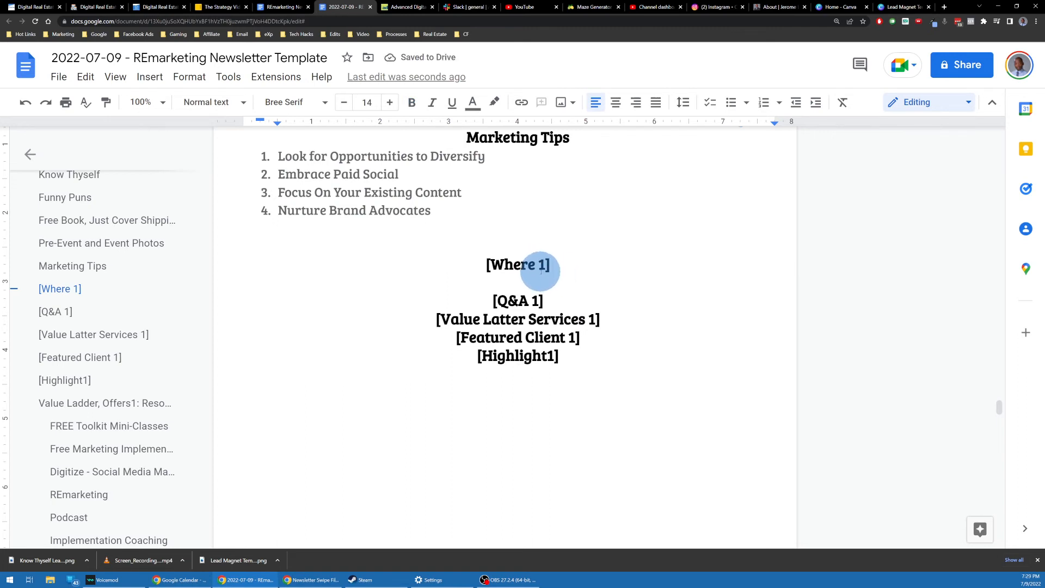
left_click(150, 77)
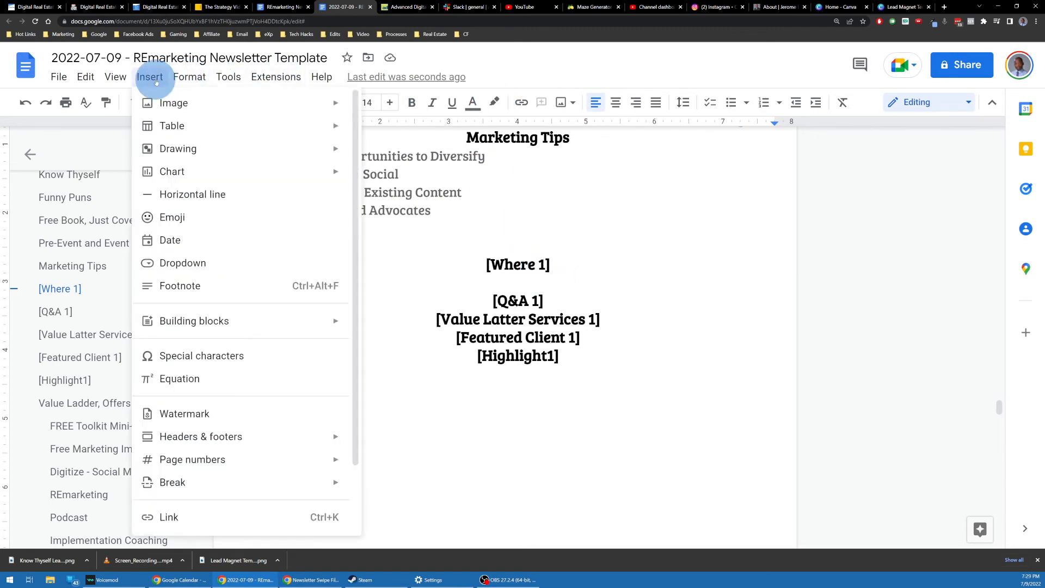
left_click(185, 106)
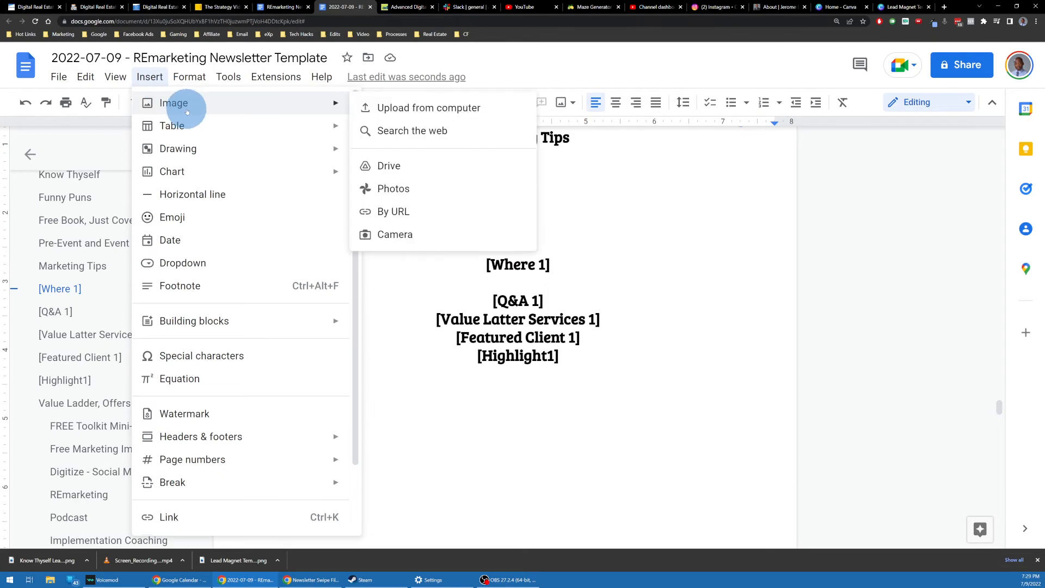
left_click(420, 113)
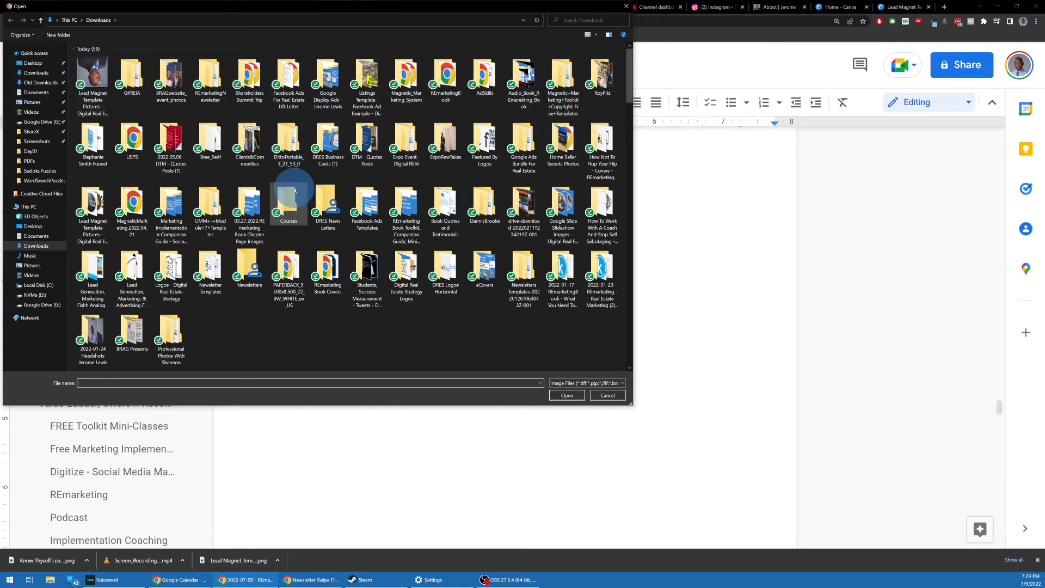
left_click(20, 74)
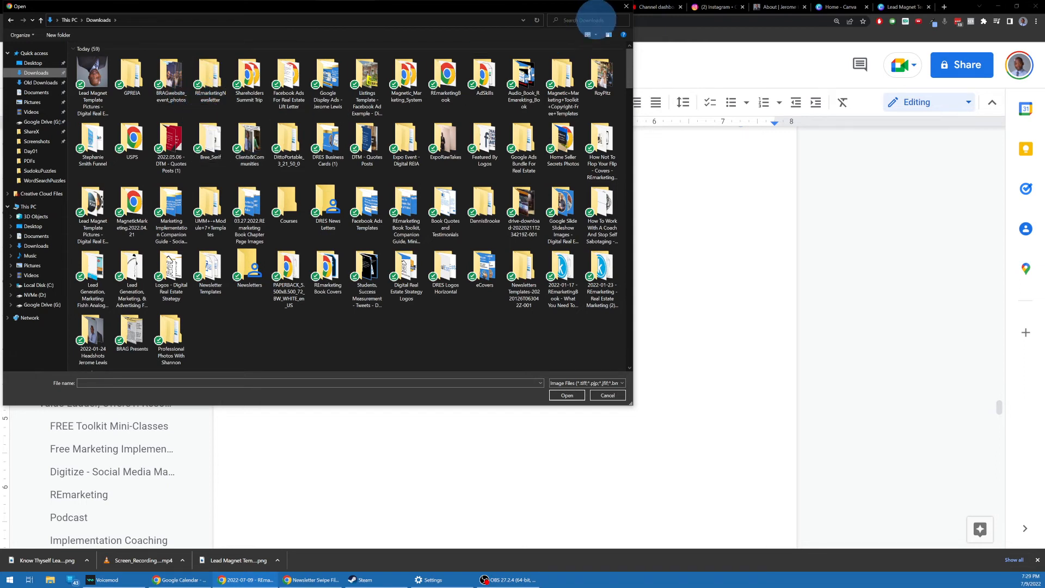
key("alt+Tab")
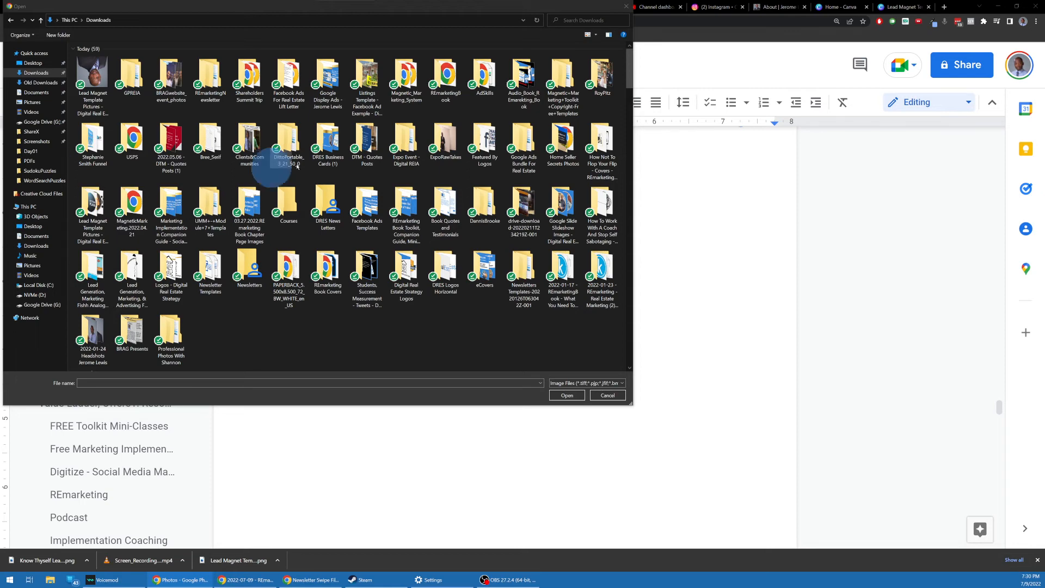
left_click(626, 6)
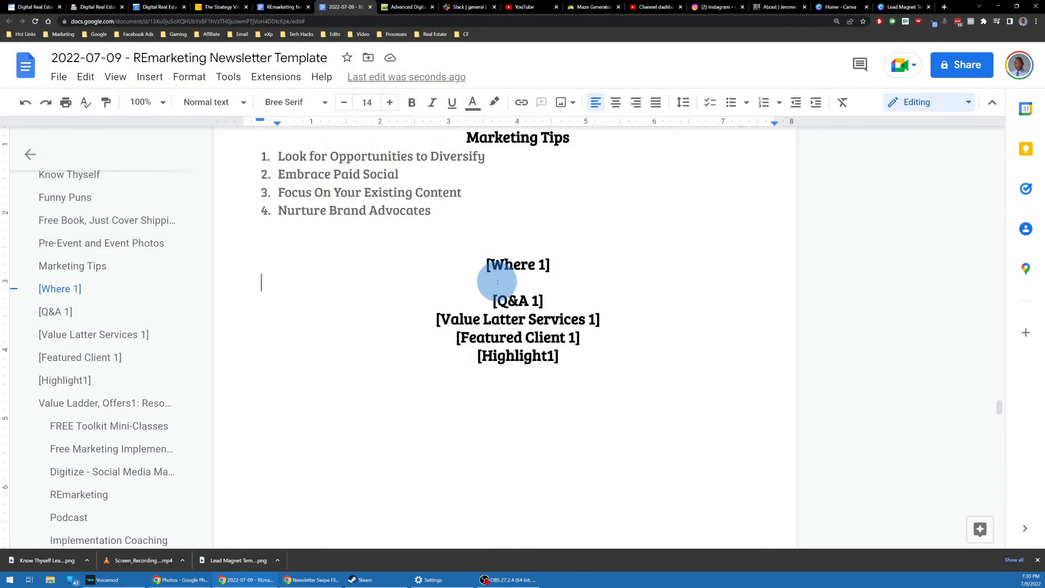
Step: Paste the portrait photo onto the empty line and resize it using the corner handles
key("ctrl+v")
scroll(506, 275, "up", 3)
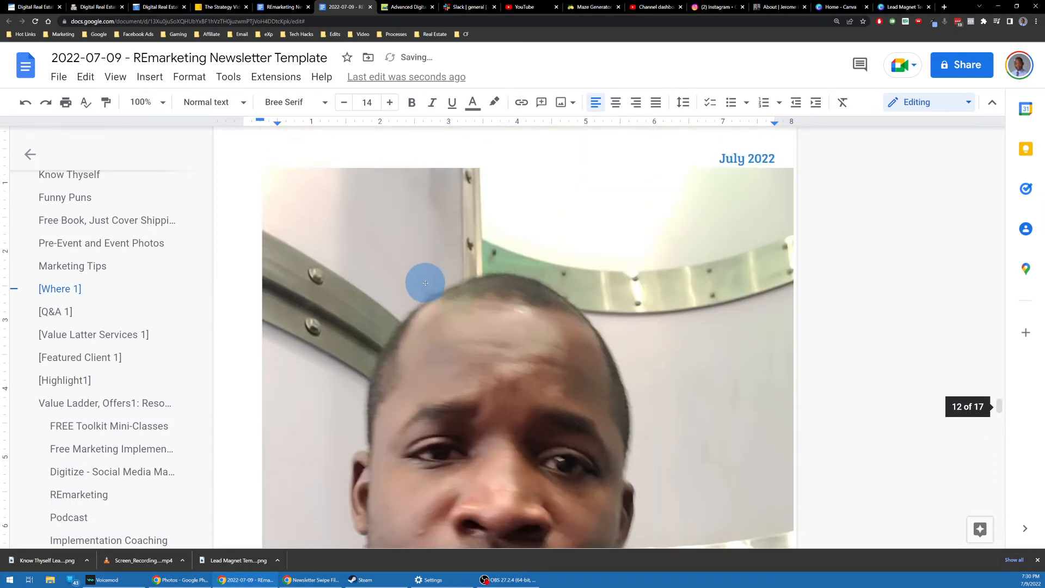
left_click(387, 319)
left_click_drag(261, 250, 707, 467)
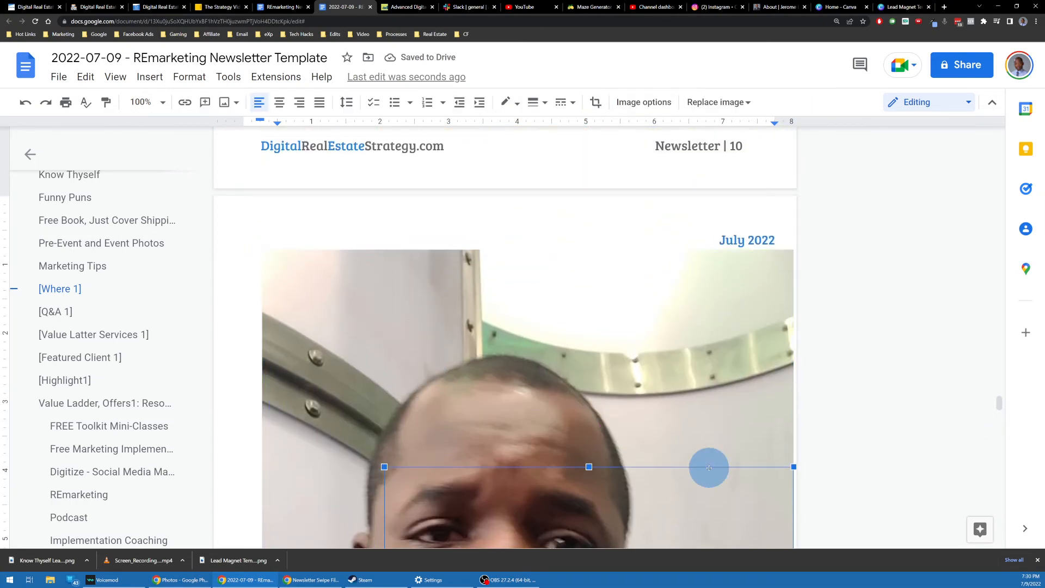
scroll(468, 300, "up", 3)
left_click_drag(263, 209, 577, 460)
scroll(528, 387, "down", 3)
scroll(526, 380, "up", 10)
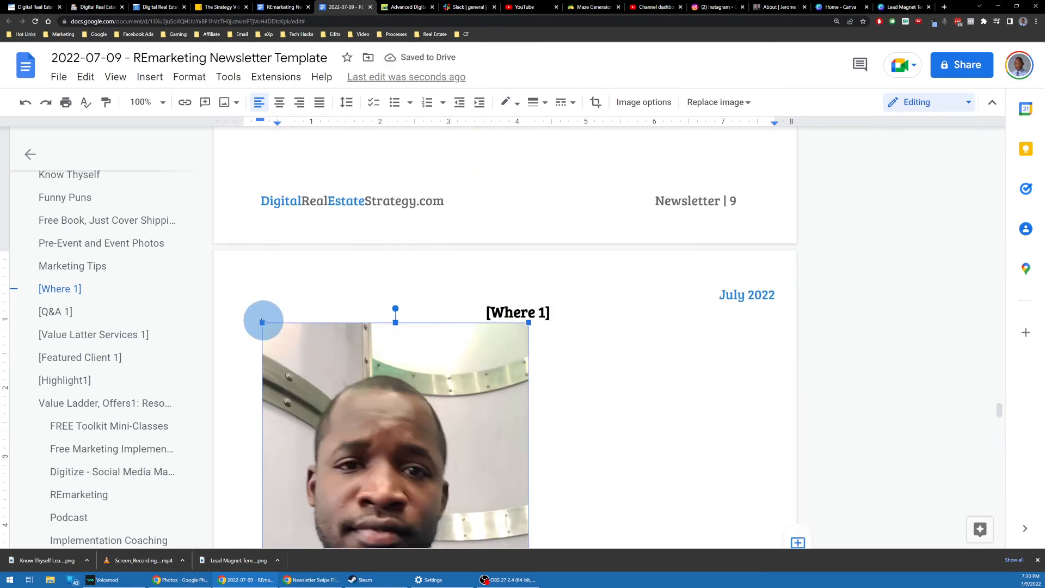
left_click_drag(263, 322, 531, 459)
scroll(518, 388, "down", 1)
scroll(519, 386, "up", 12)
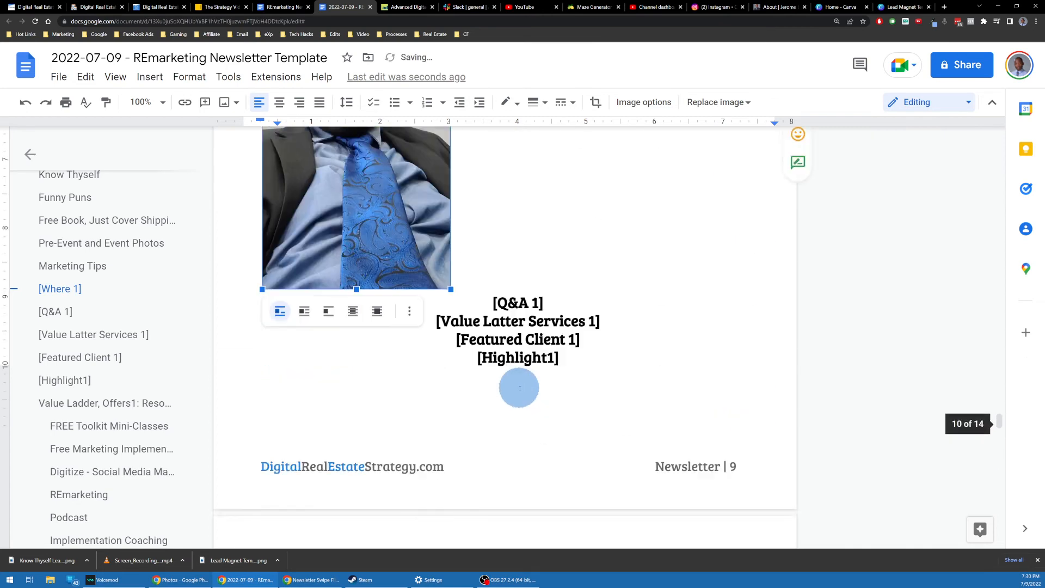
Step: Retitle the [Where 1] heading 'My Trip To Florida' and shrink the photo further
left_click(566, 332)
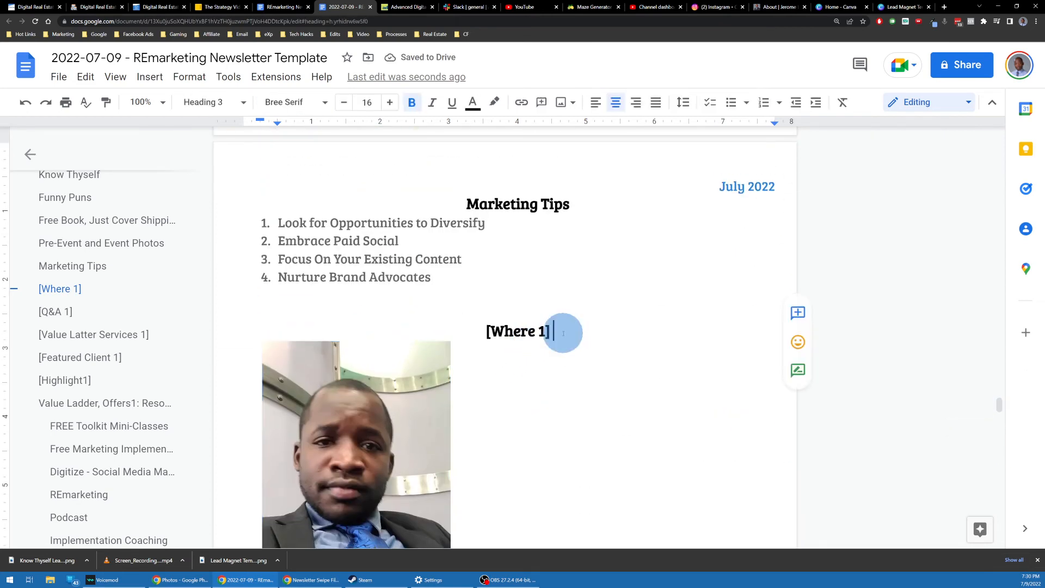
triple_click(568, 333)
type("My ")
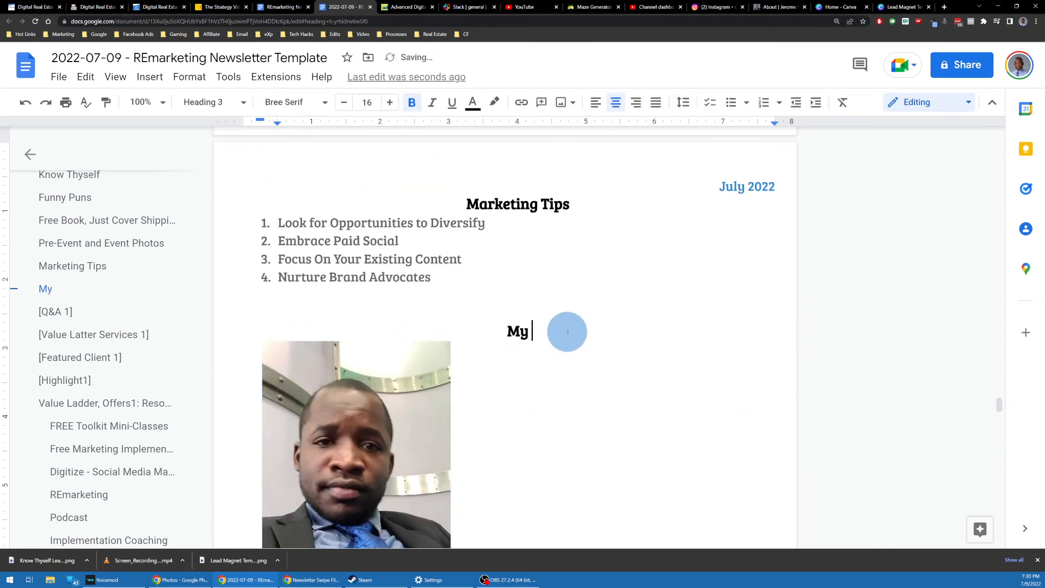
type("Trip To Flor")
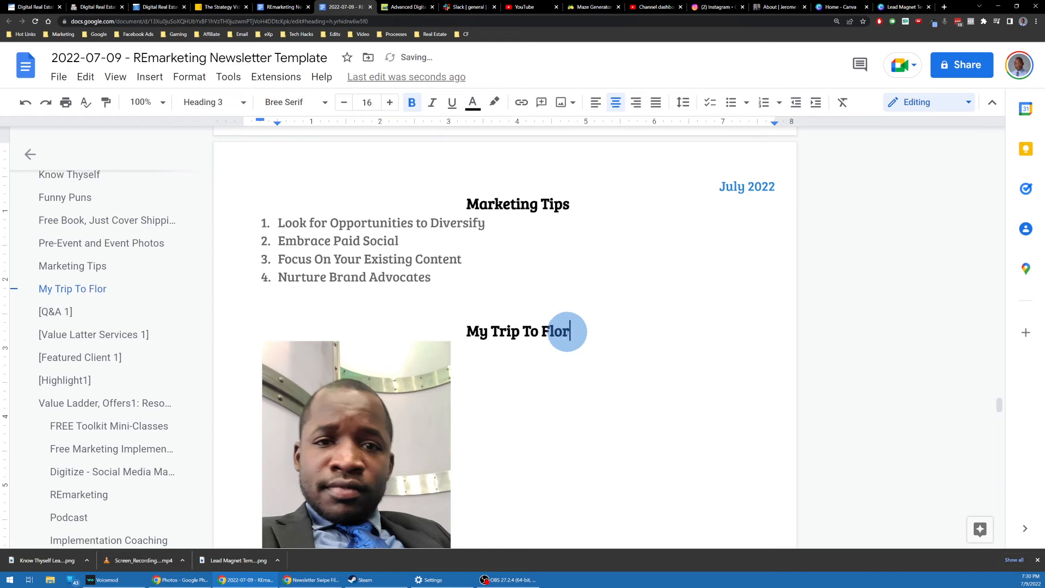
type("ida")
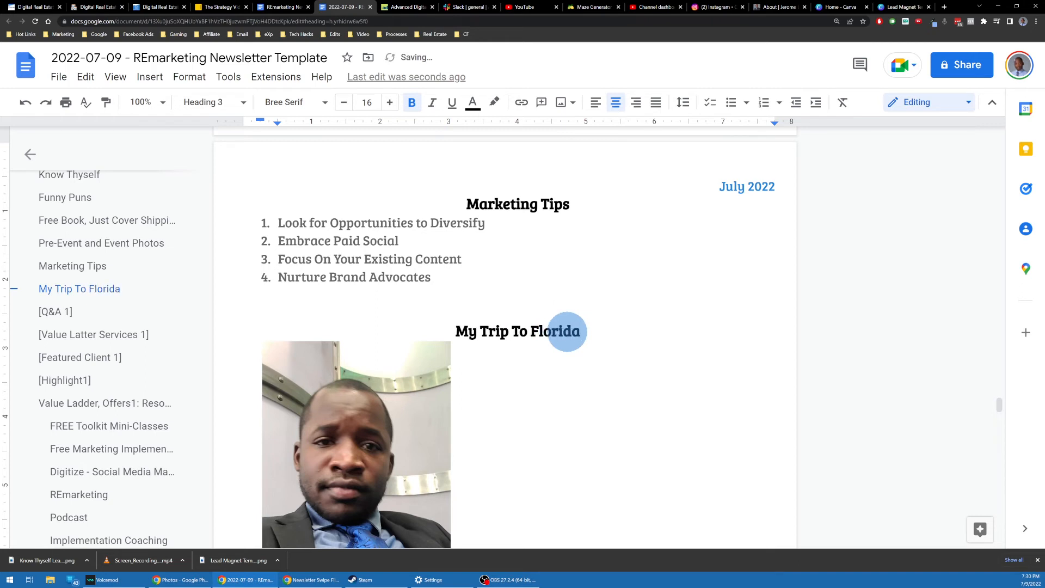
scroll(527, 257, "down", 2)
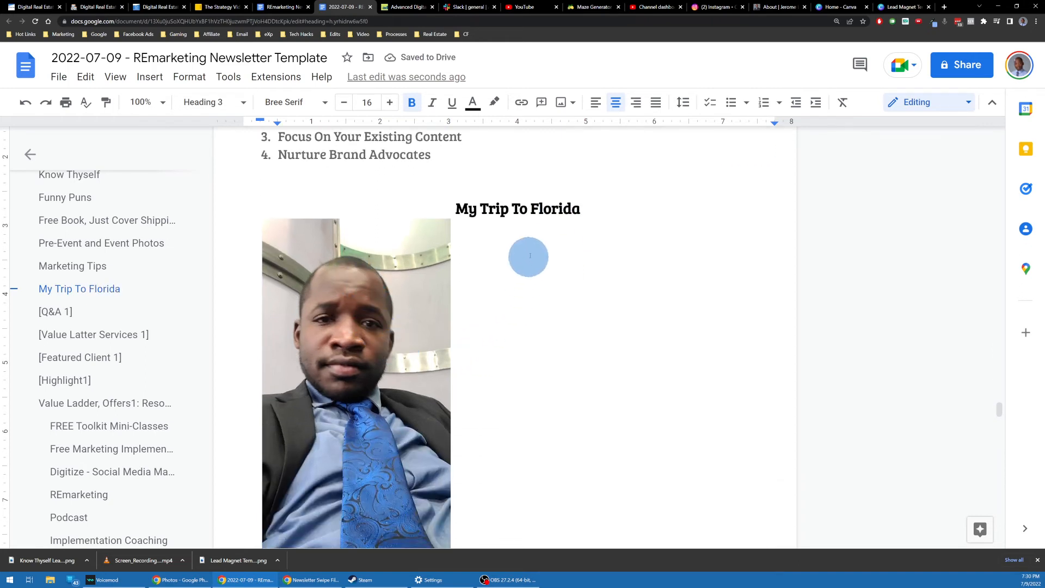
left_click(420, 248)
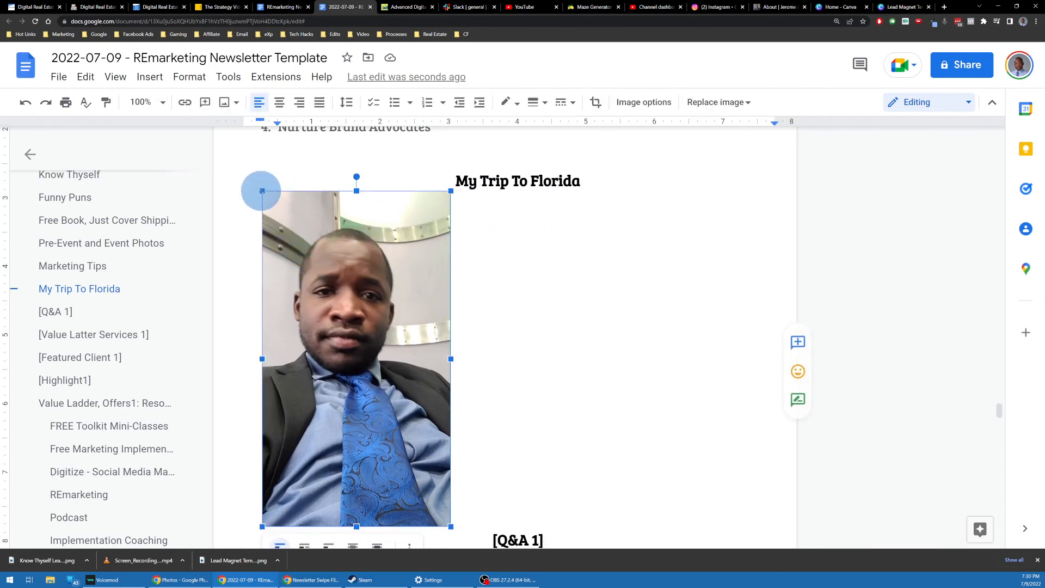
left_click_drag(261, 190, 285, 212)
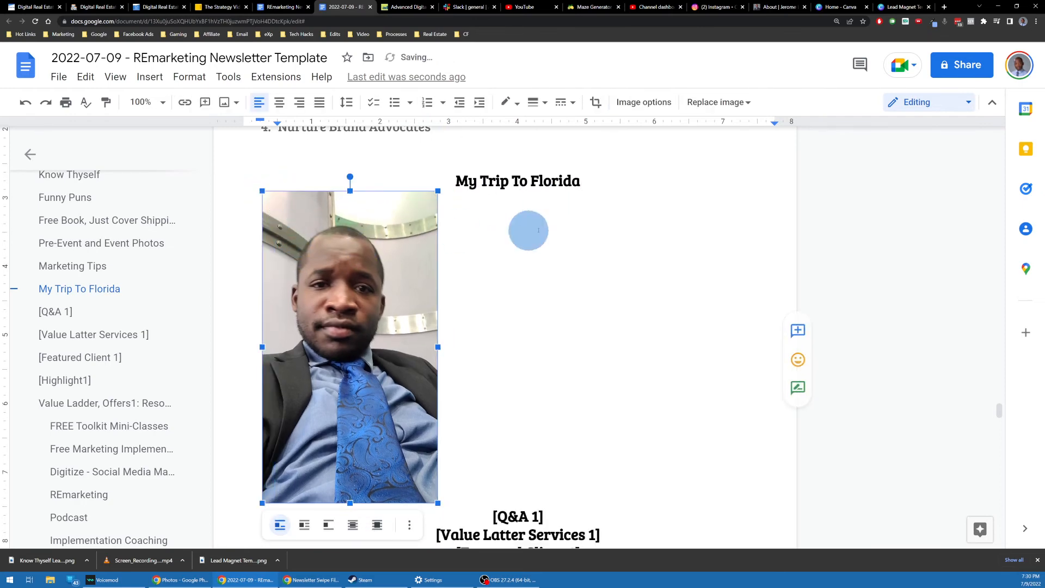
Step: Type an intro line about photos from the Florida trip below the heading, and shrink the photo slightly
left_click(586, 182)
key("Return")
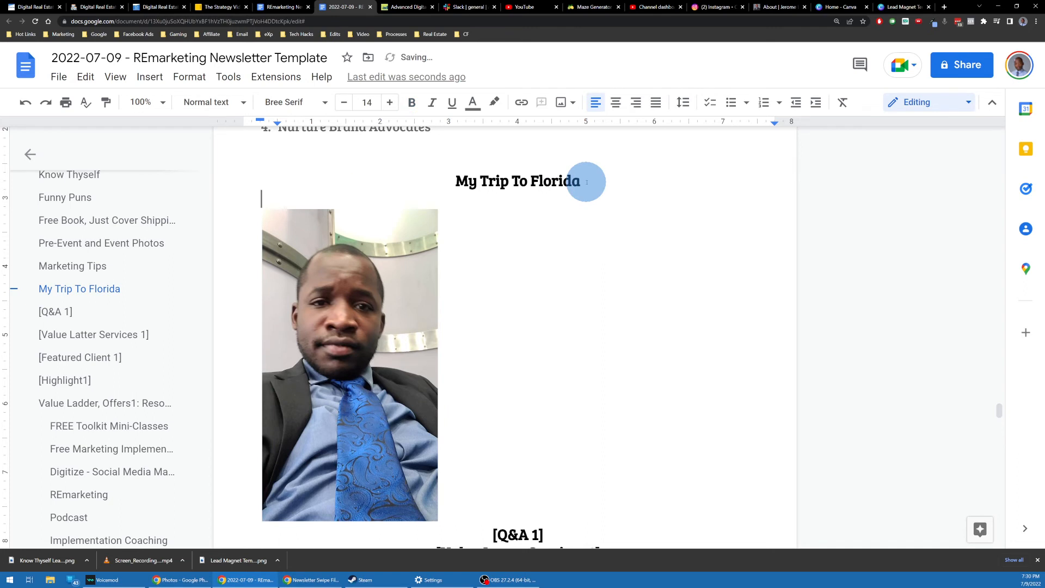
type("Here are some pho")
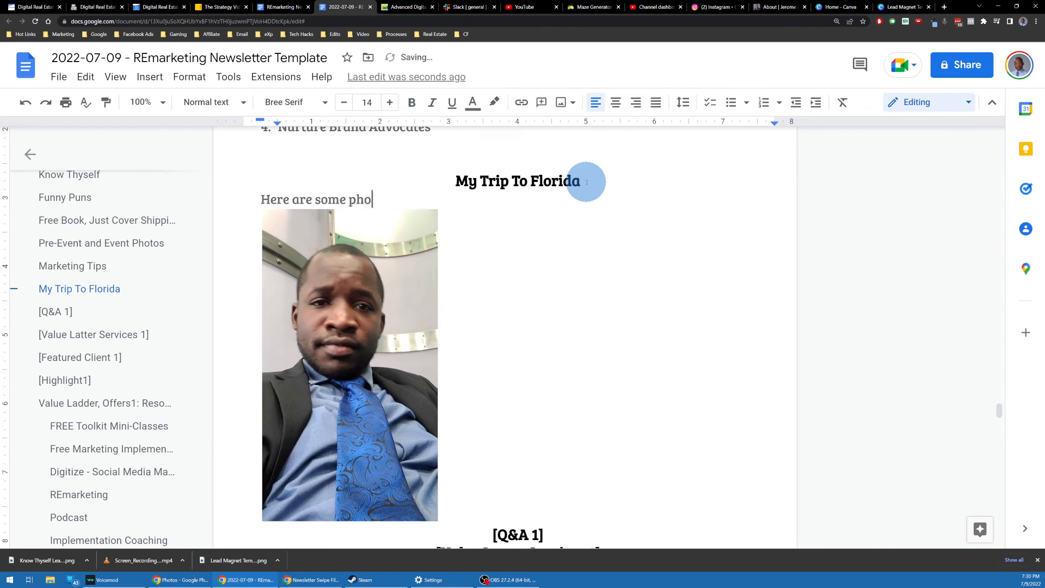
type("toes abou")
key("BackSpace")
key("BackSpace")
key("BackSpace")
key("BackSpace")
key("BackSpace")
key("BackSpace")
type("rom my t")
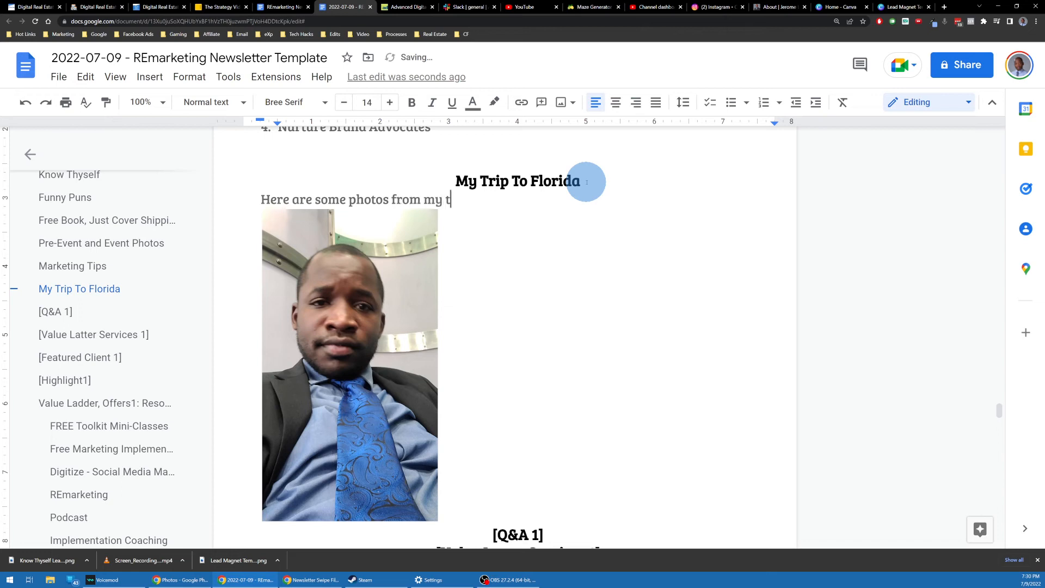
type("rip to florida")
left_click(407, 337)
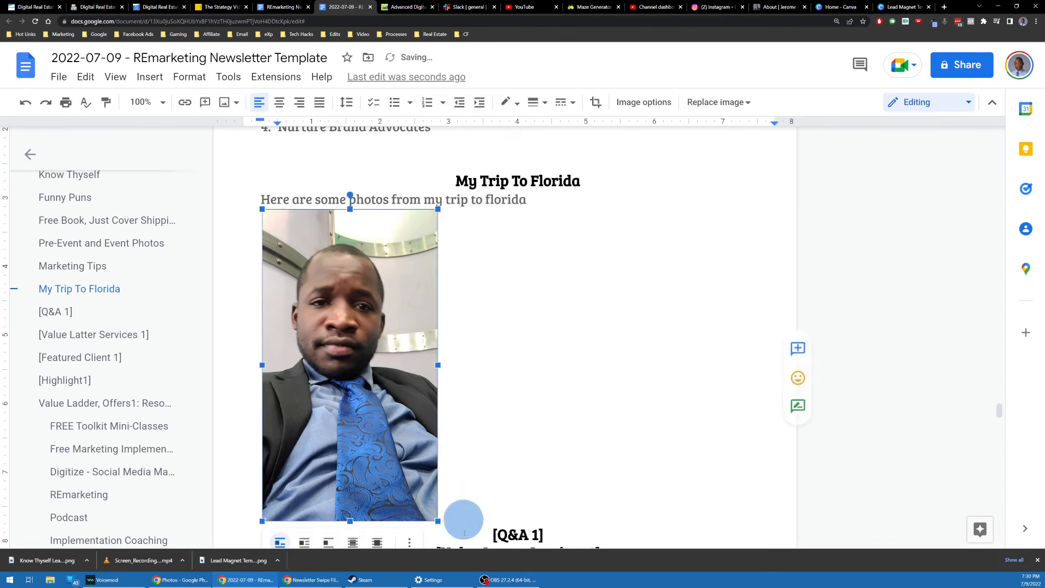
left_click_drag(438, 521, 393, 467)
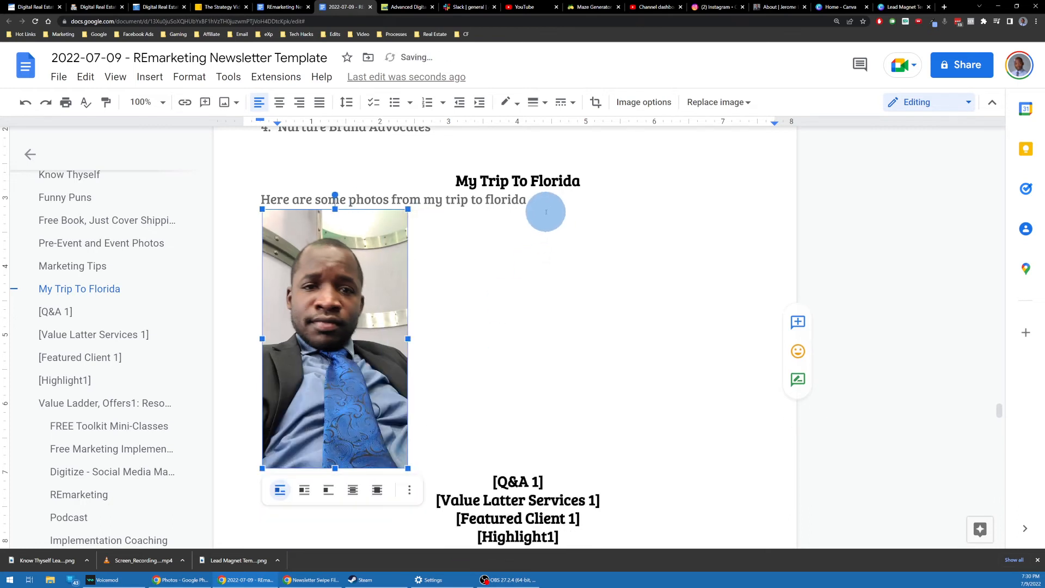
Step: Capitalize Florida and extend the sentence to promise a little story about the trip
left_click(545, 203)
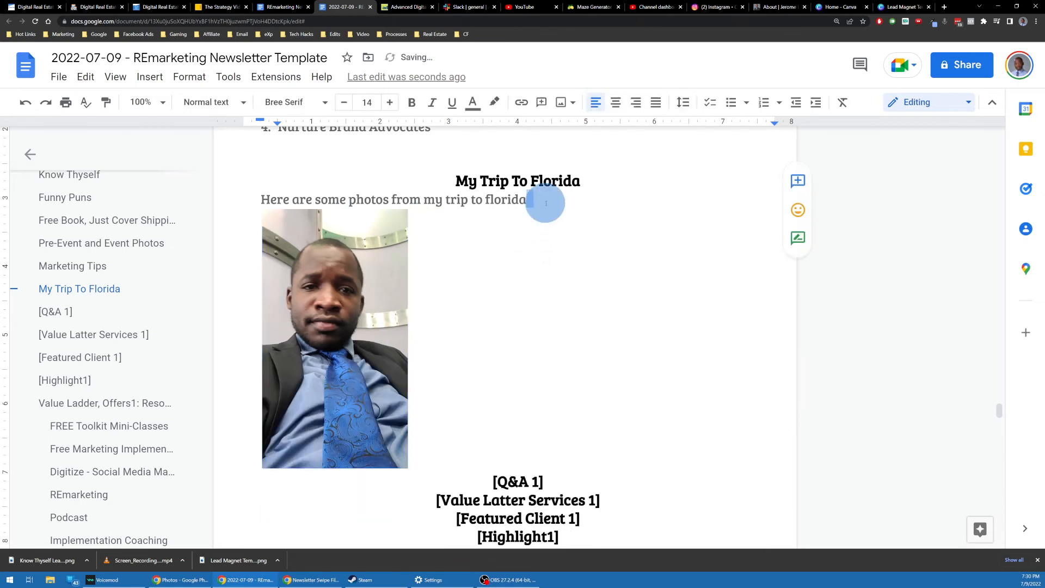
left_click(489, 199)
key("Delete")
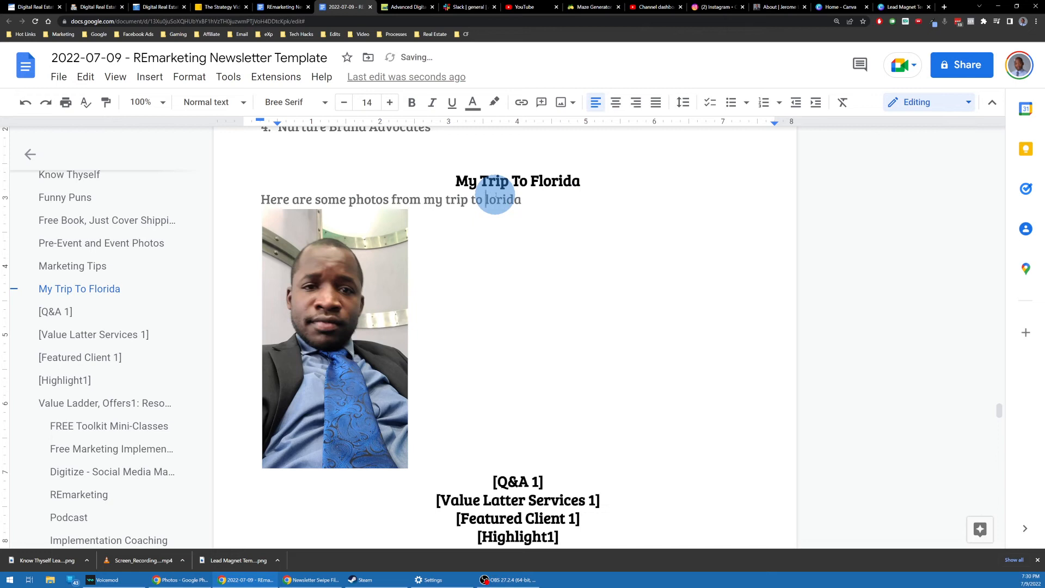
type("Florida. And I will be telli")
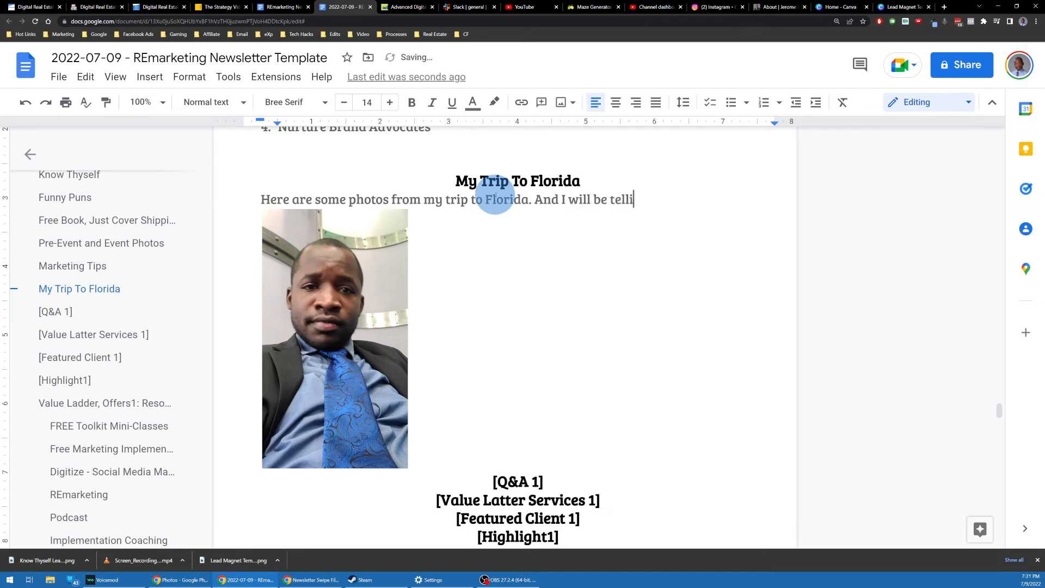
type("ng a little story")
type("about the trip.")
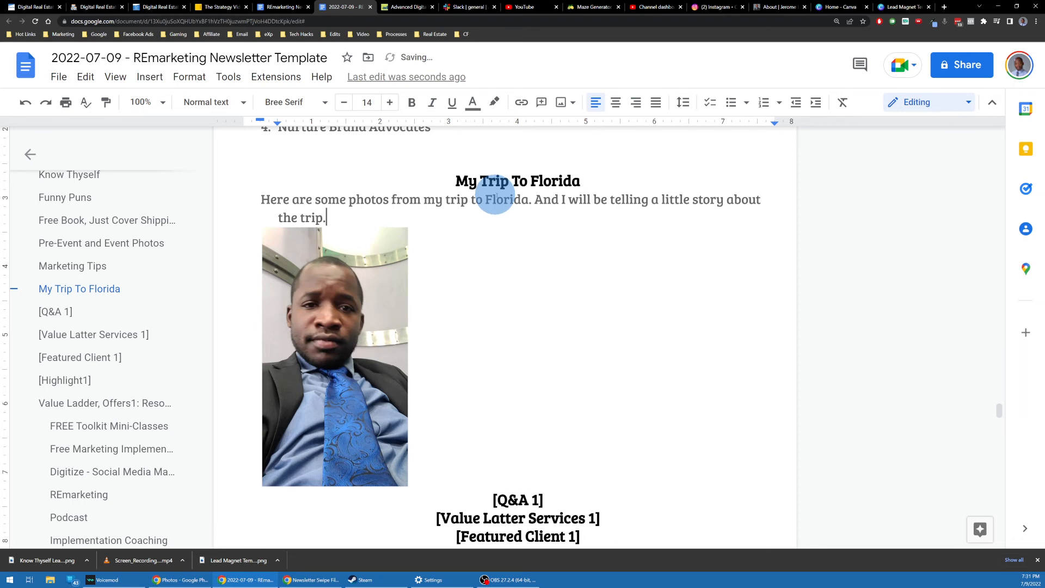
scroll(495, 196, "down", 3)
left_click(581, 336)
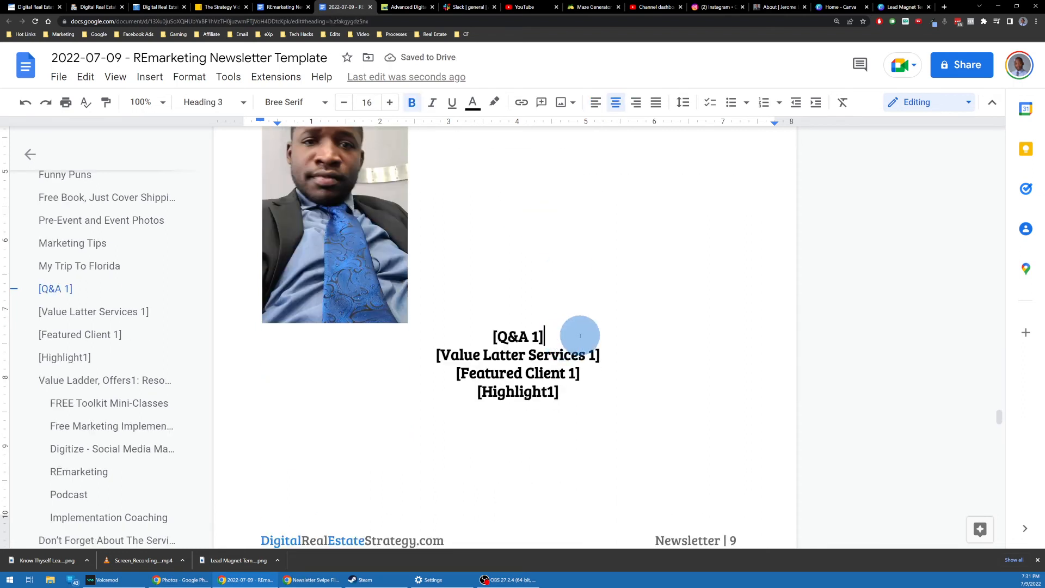
Step: Type 'Why Is Marketing Important To Business?' on a new line under the Q&A 1 heading
key("Return")
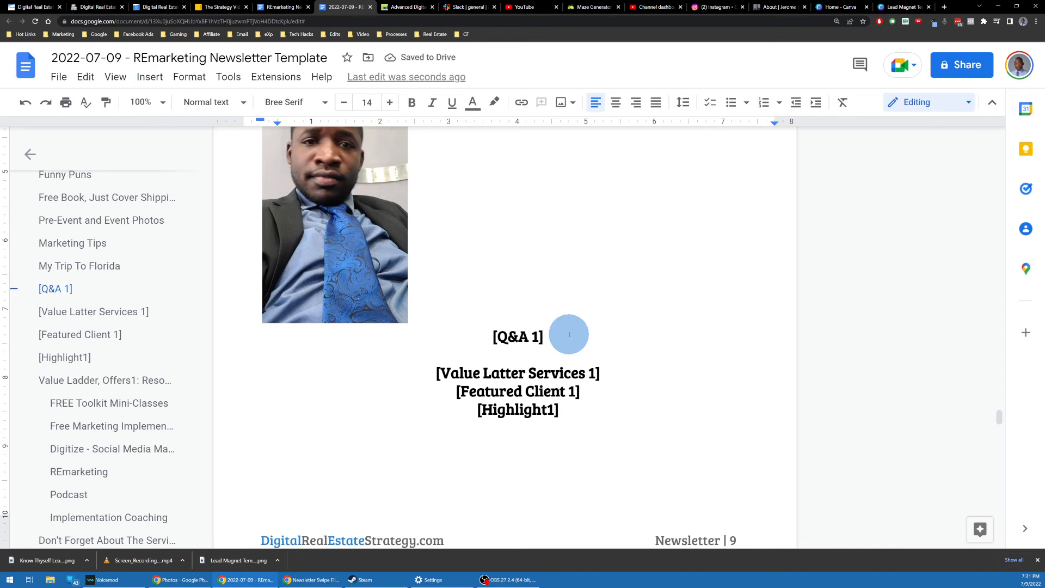
type("Why I")
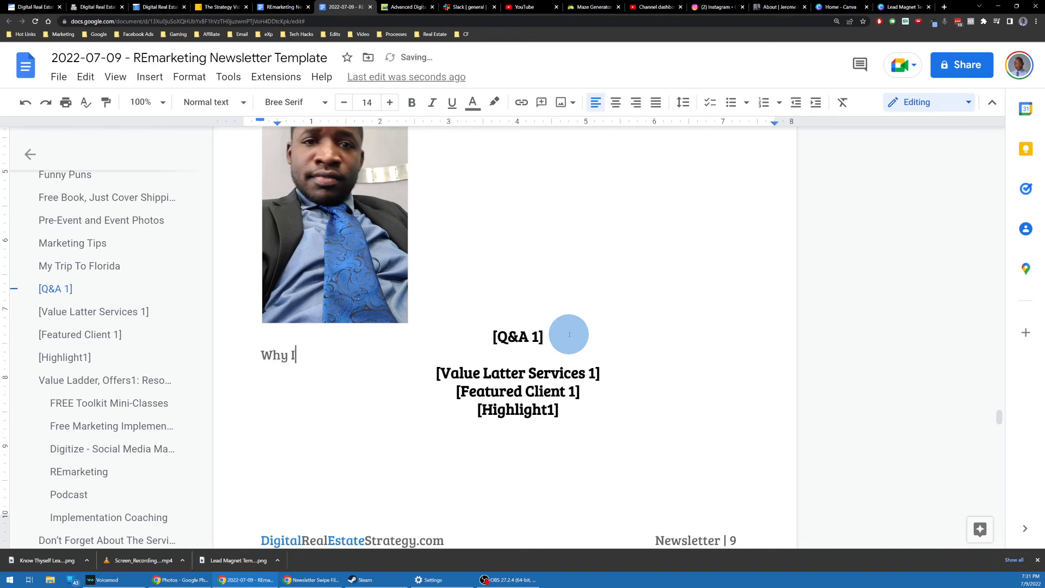
type("s Marketing ")
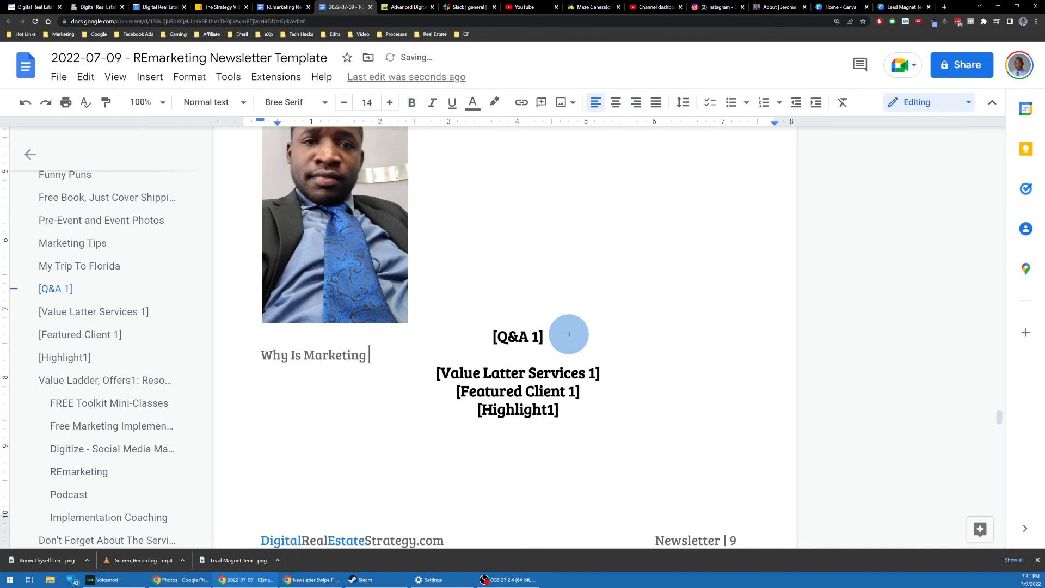
type("Important To ")
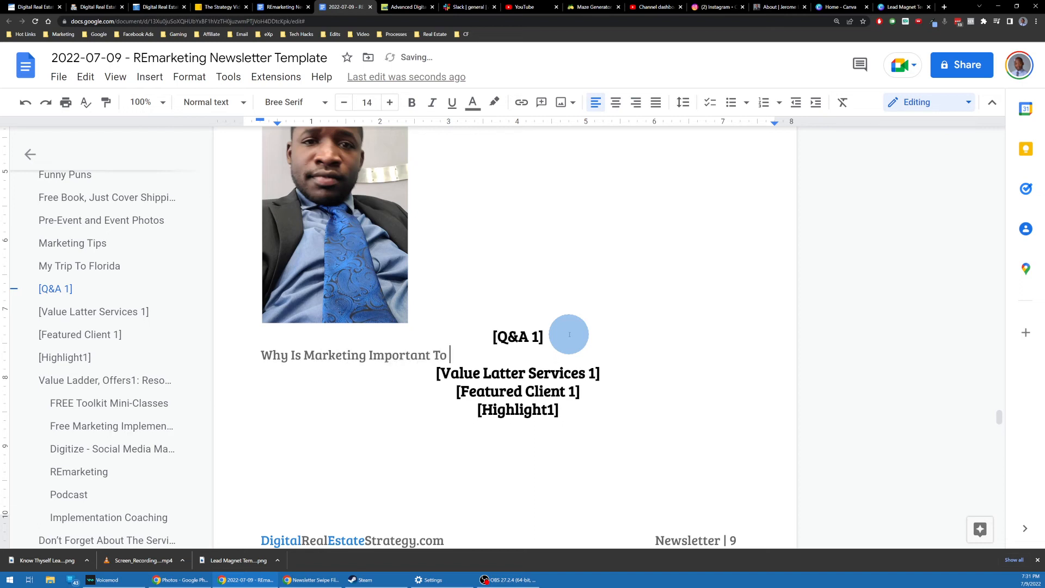
type("Business?")
left_click(601, 373)
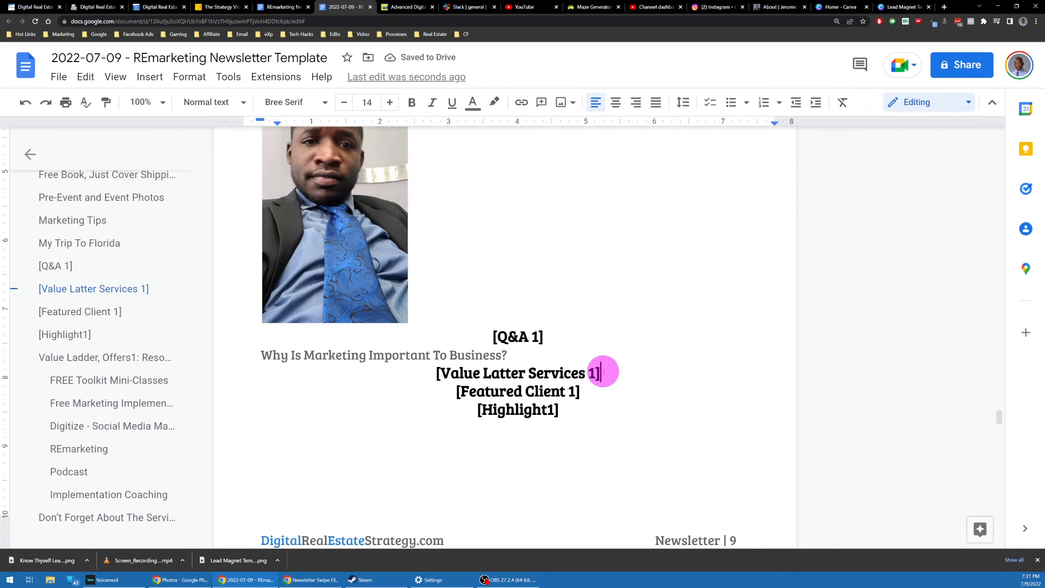
scroll(545, 370, "down", 1)
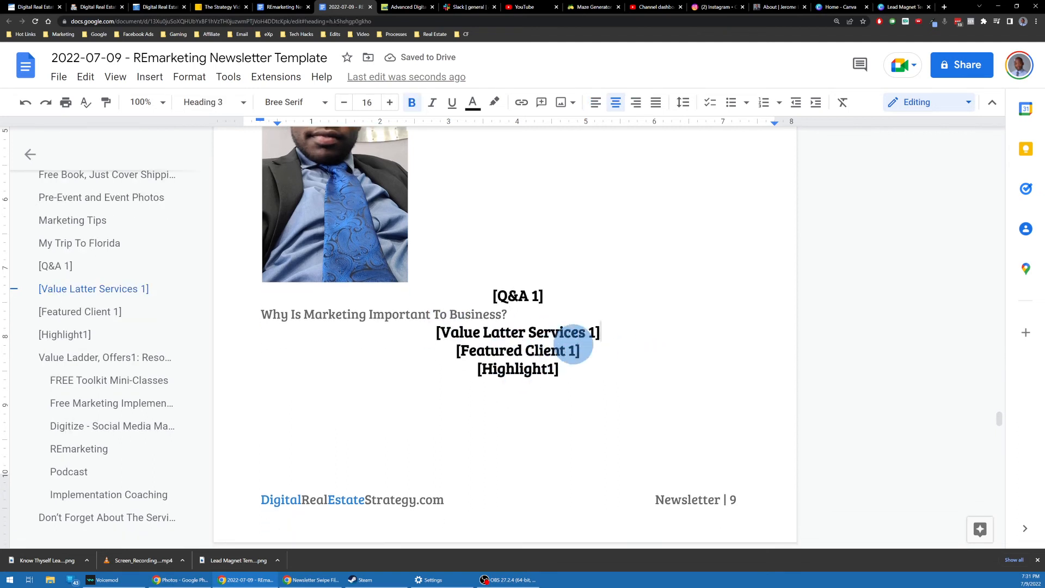
left_click(583, 351)
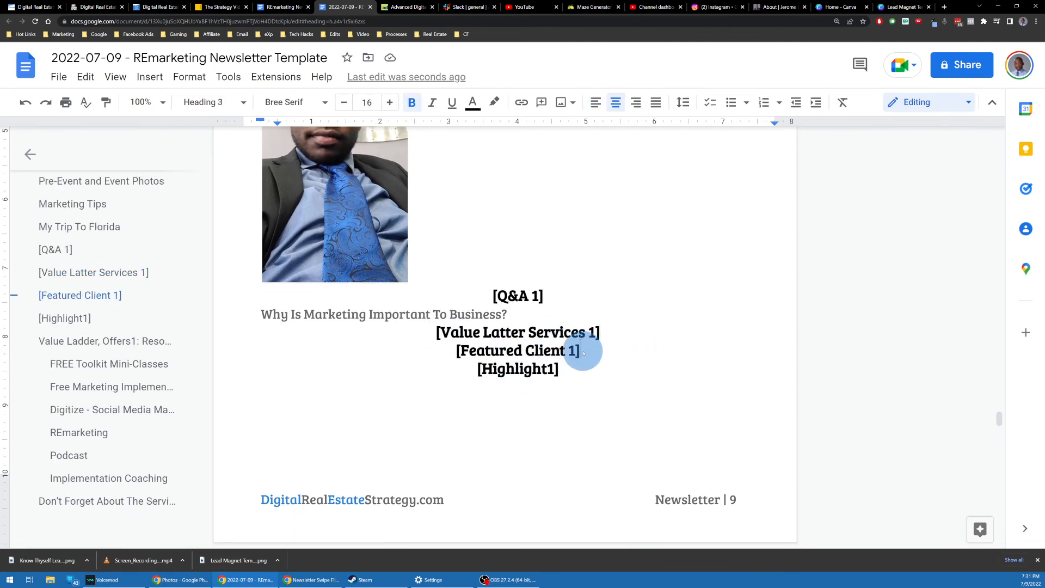
Step: Write a short paragraph under Featured Client 1 giving the client a shoutout for their amazing work
key("Return")
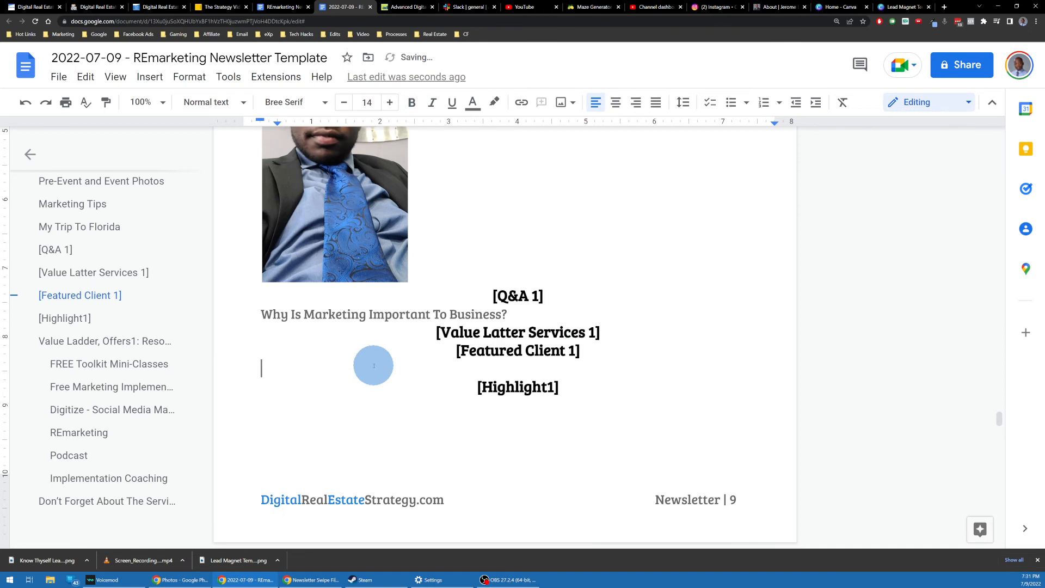
type("This client is ama")
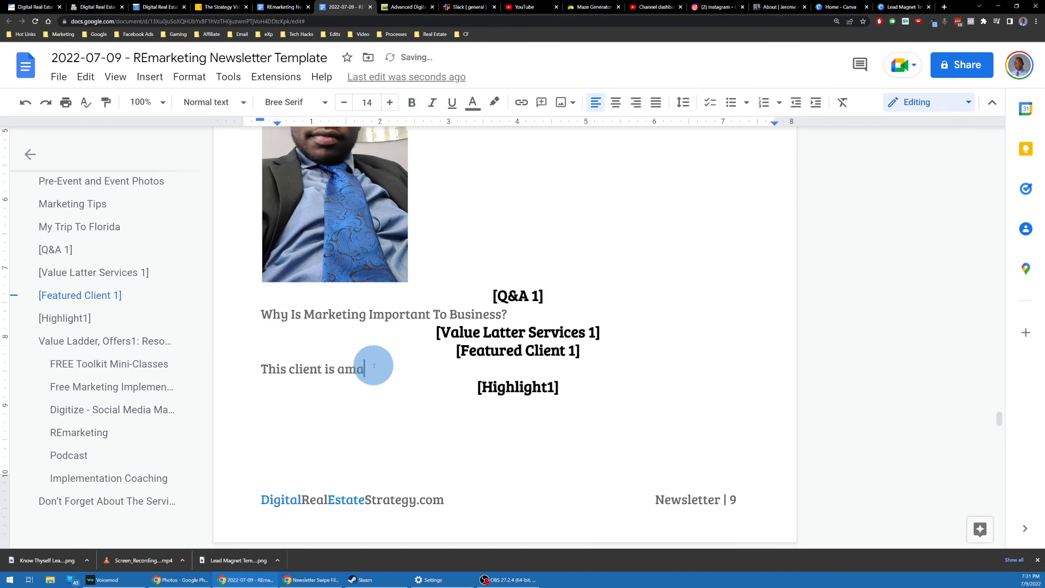
type("zing. Should")
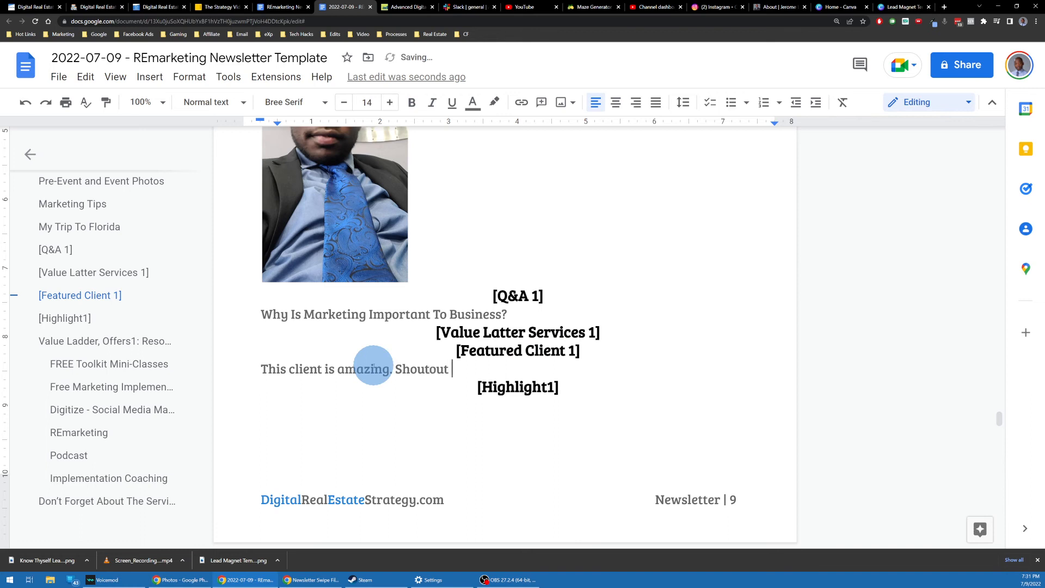
type("ut to this client bec")
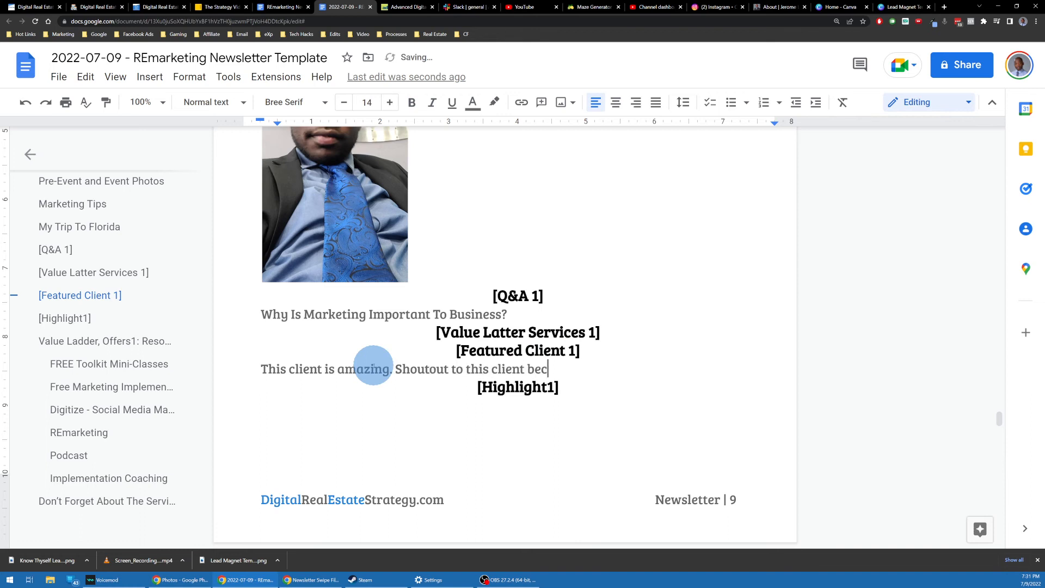
type("ause they did this ")
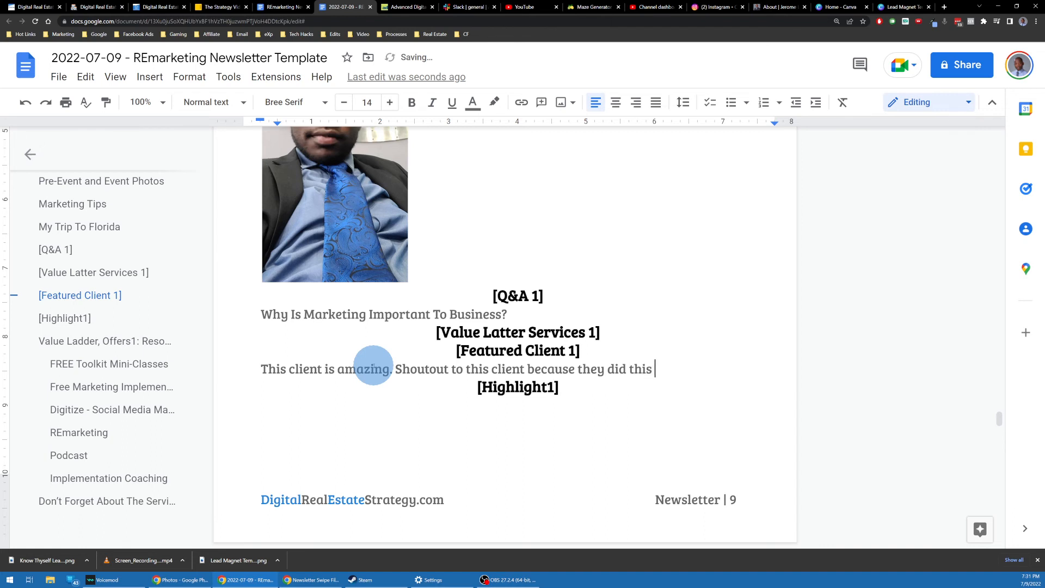
type("amazing this")
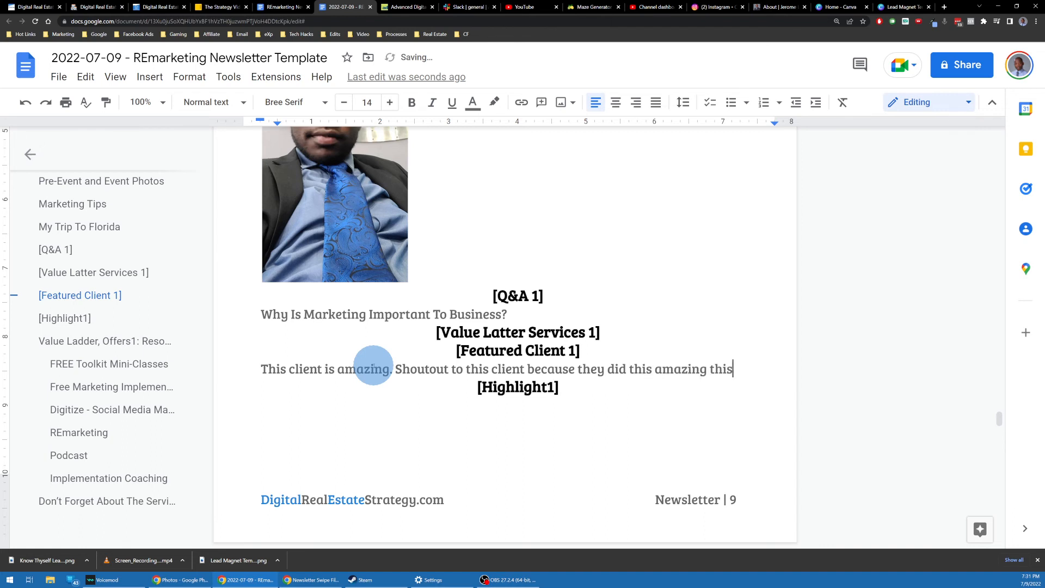
key("BackSpace")
type("ng. Listn")
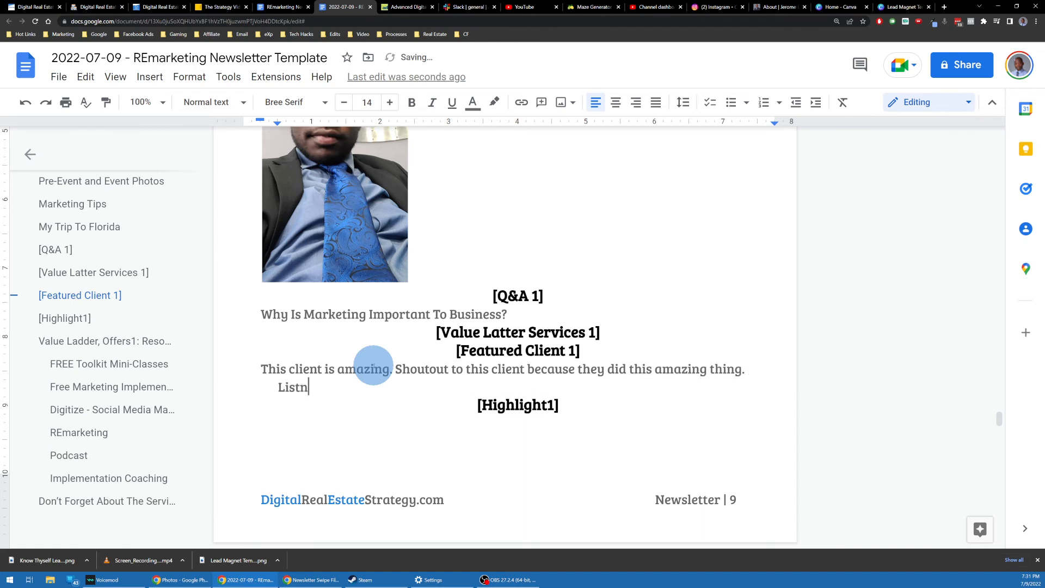
type("e to the story.")
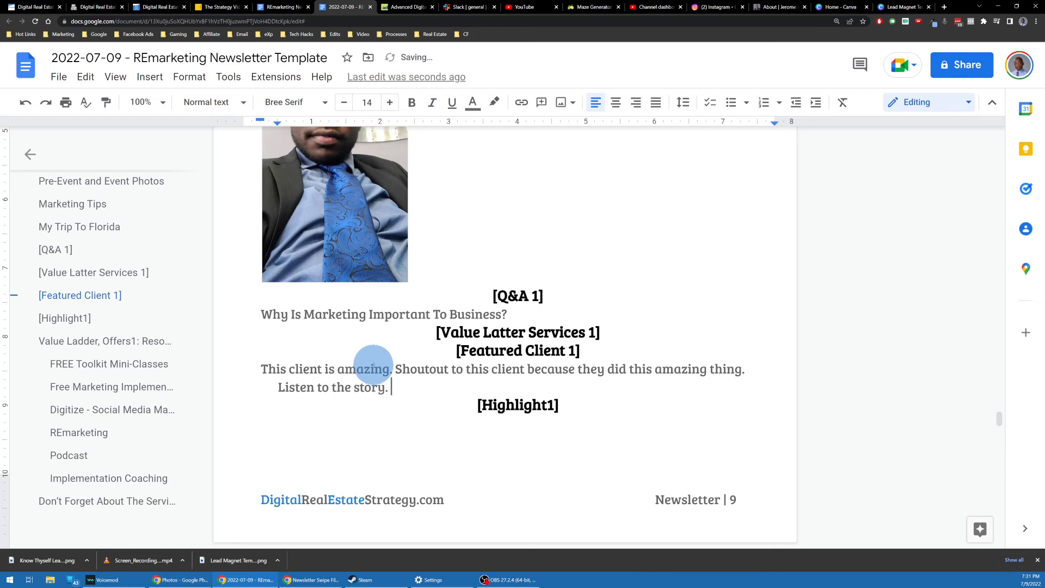
left_click(149, 77)
Step: Insert the business-credit image, uploaded from the computer
mouse_move(174, 102)
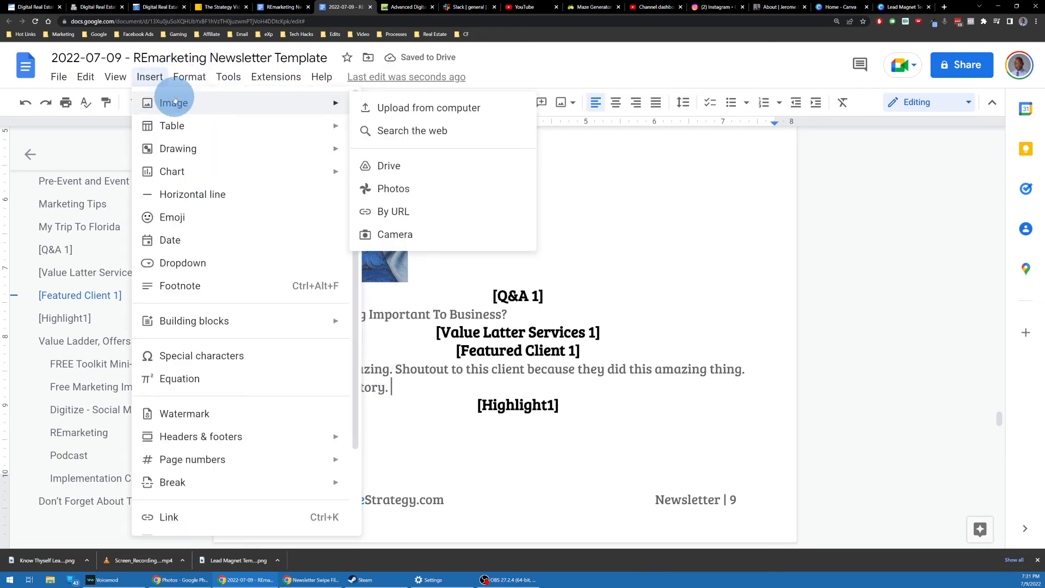
left_click(397, 106)
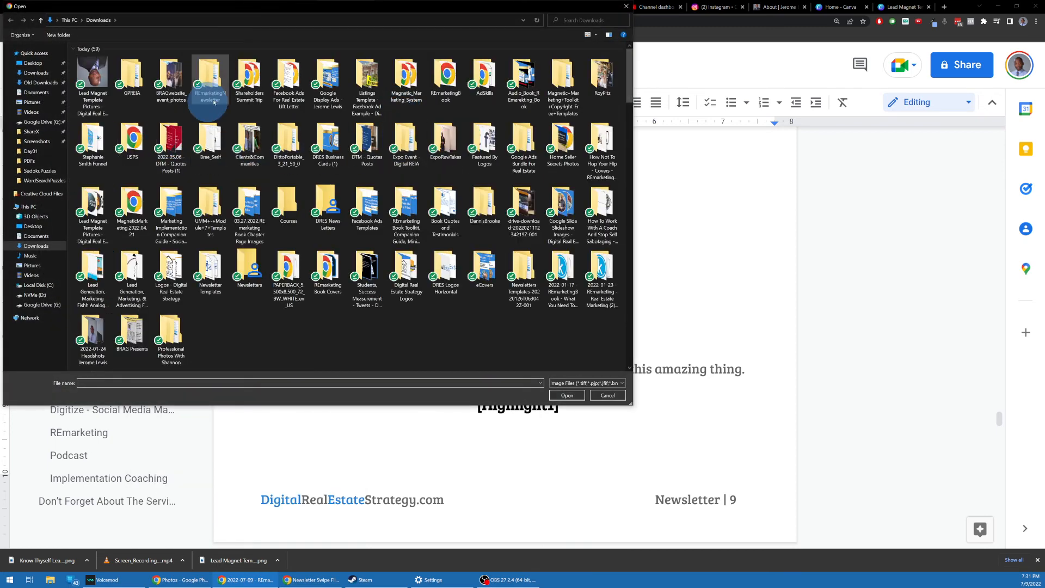
scroll(239, 163, "down", 3)
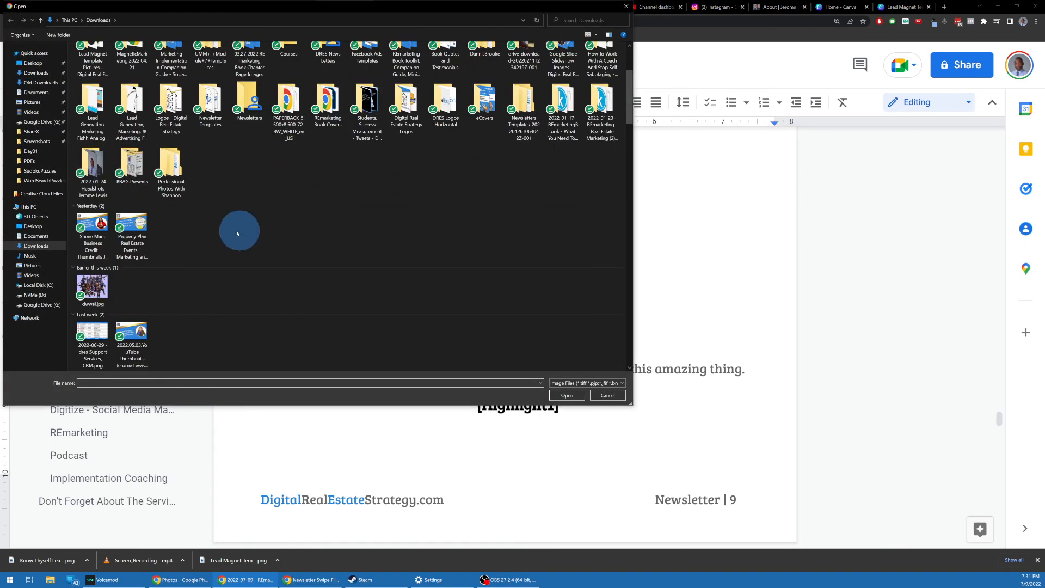
scroll(210, 221, "up", 3)
scroll(326, 175, "down", 3)
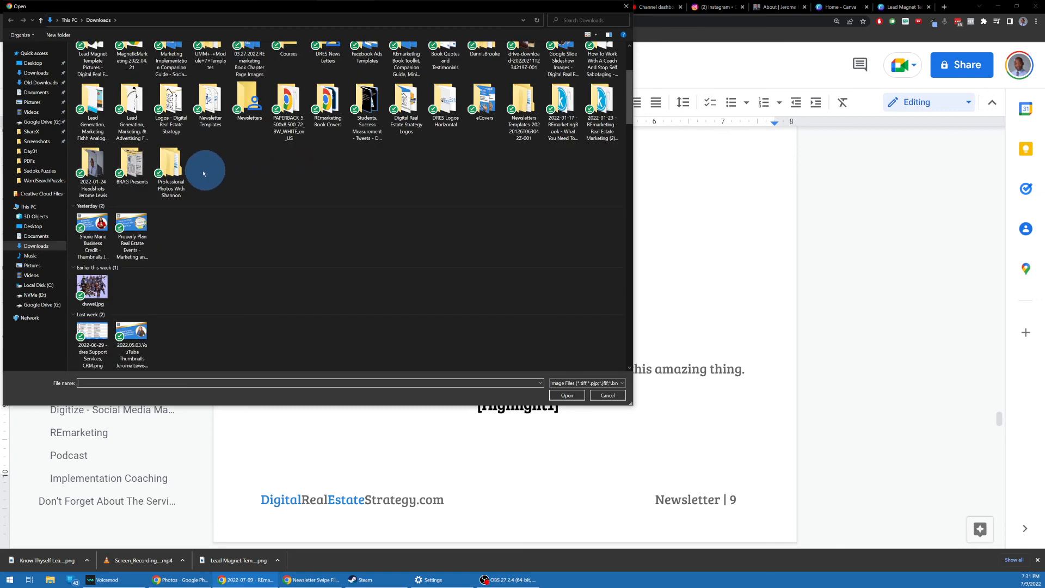
scroll(203, 173, "up", 3)
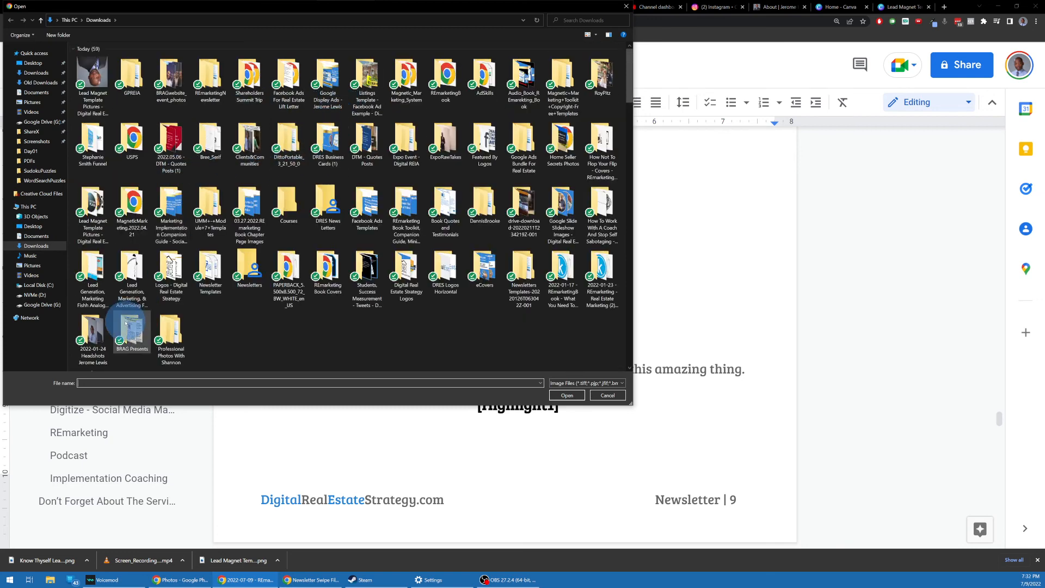
scroll(158, 229, "down", 3)
double_click(100, 220)
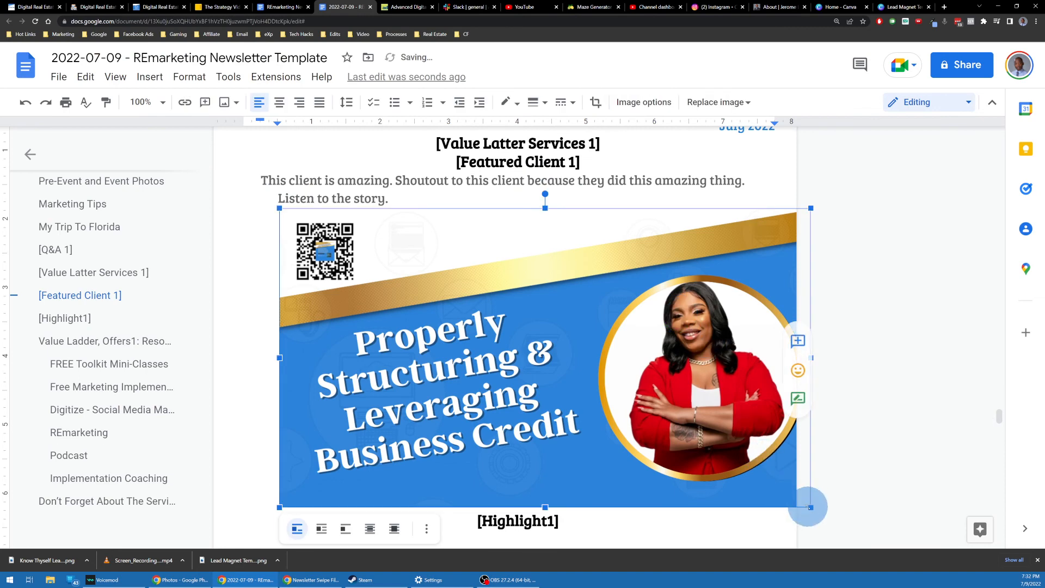
Step: Shrink the business-credit image and put it on its own line without text wrapping
left_click_drag(810, 508, 549, 338)
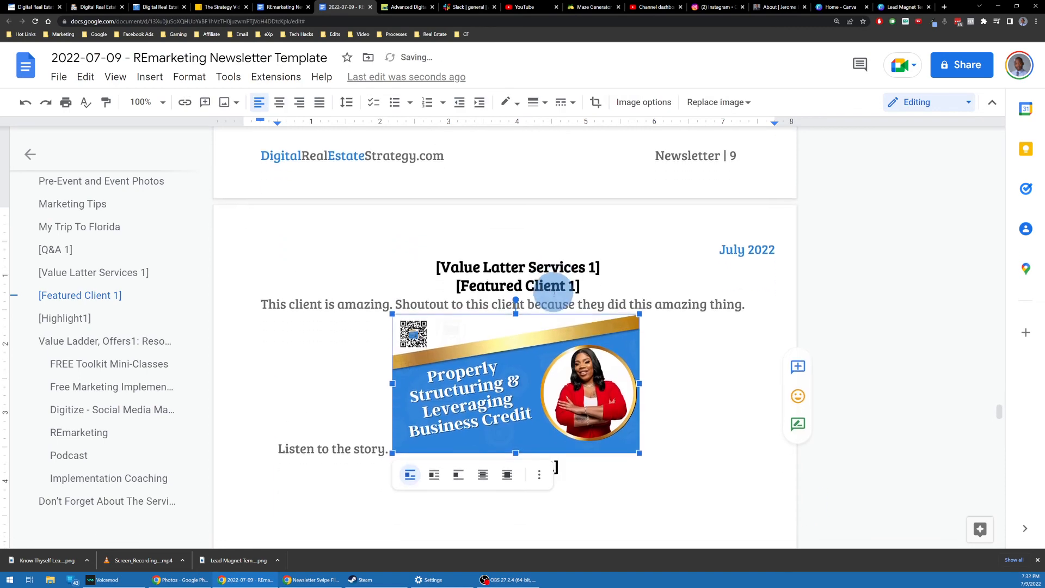
scroll(553, 294, "up", 2)
scroll(535, 330, "down", 1)
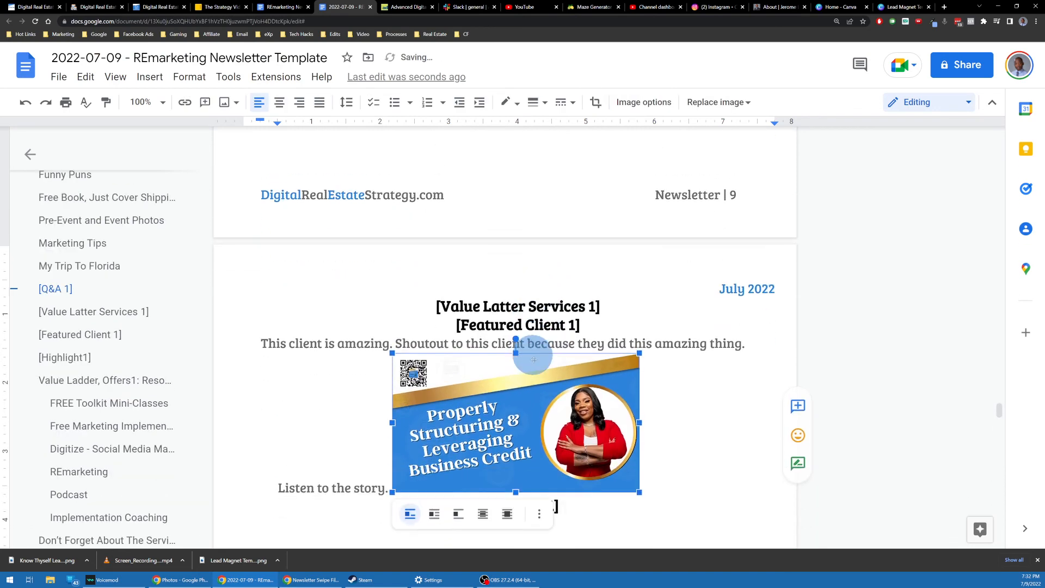
left_click(438, 514)
scroll(482, 343, "up", 4)
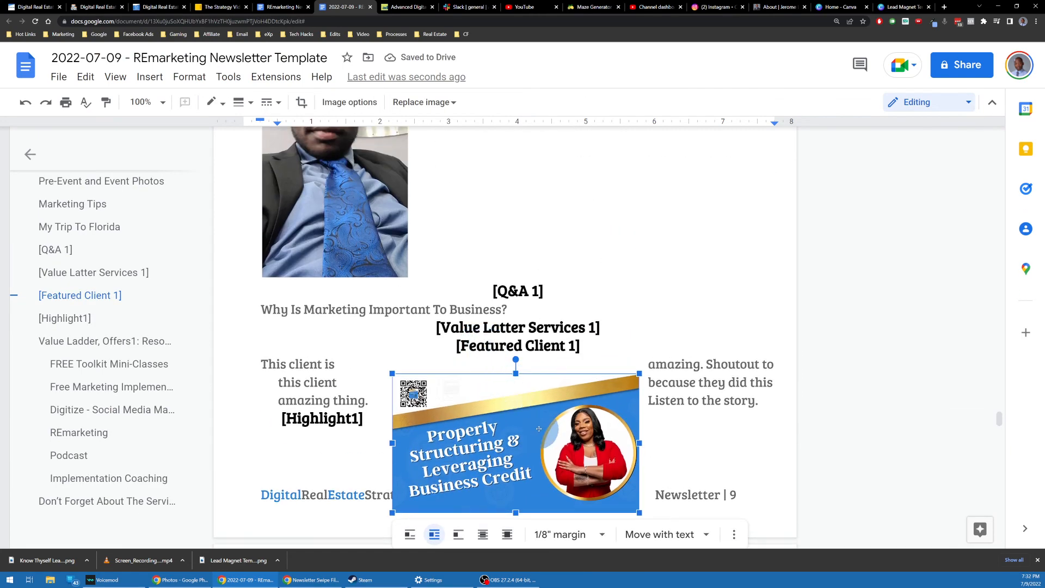
key("ctrl+z")
scroll(527, 361, "down", 1)
double_click(679, 371)
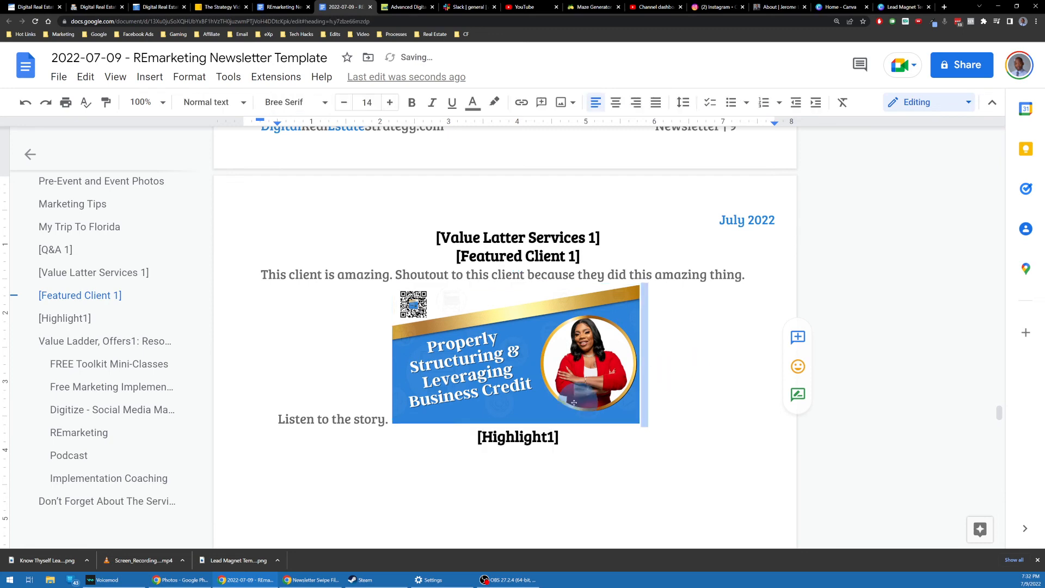
left_click(390, 418)
key("Return")
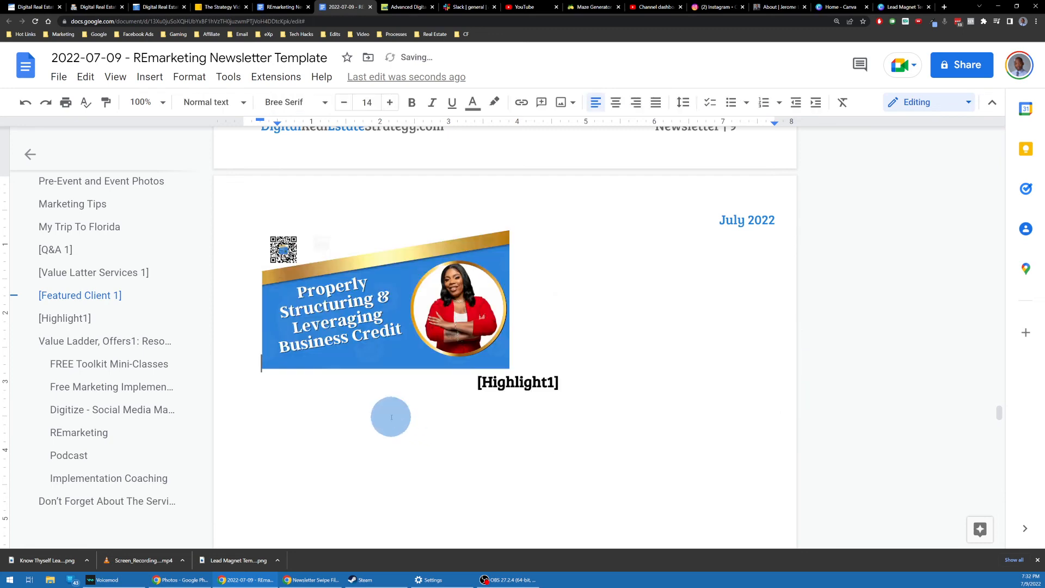
Step: Add a blank line below the Value Latter Services 1 heading
scroll(467, 422, "up", 5)
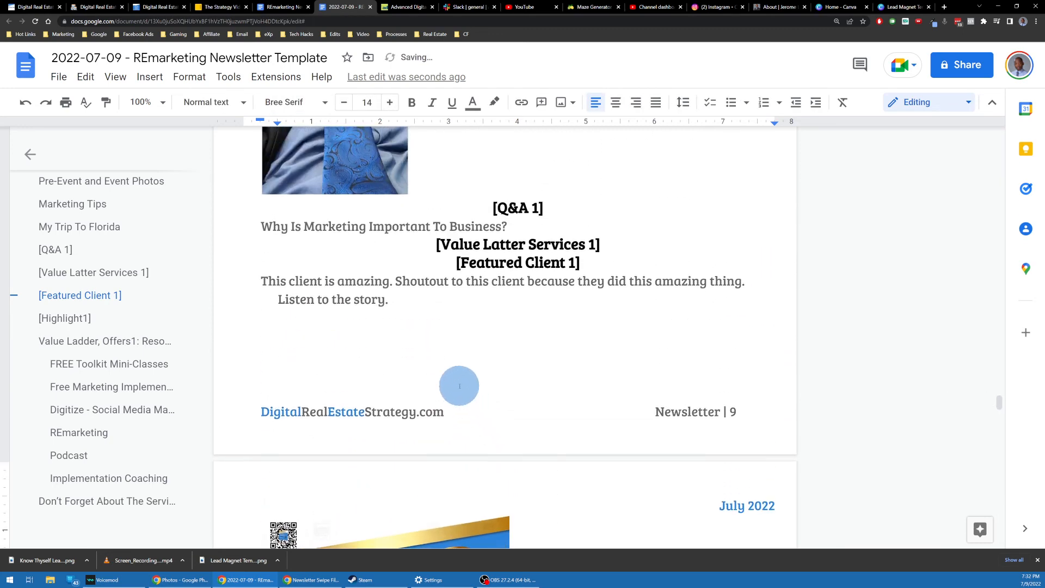
left_click(601, 243)
key("Return")
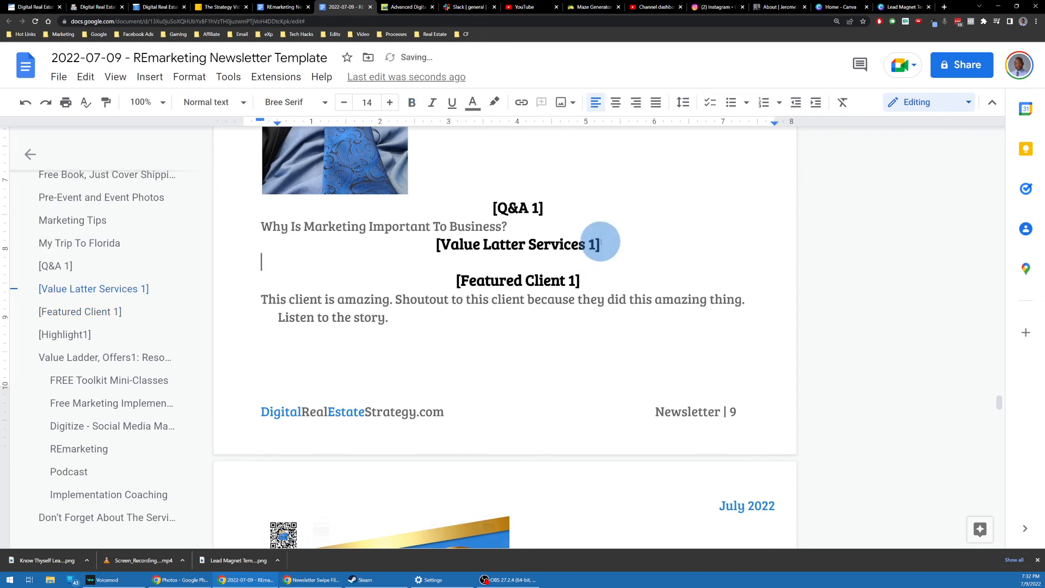
Step: Rename the [Featured Client 1] heading to 'Featured Guest' with no number or brackets
left_click(498, 280)
double_click(546, 279)
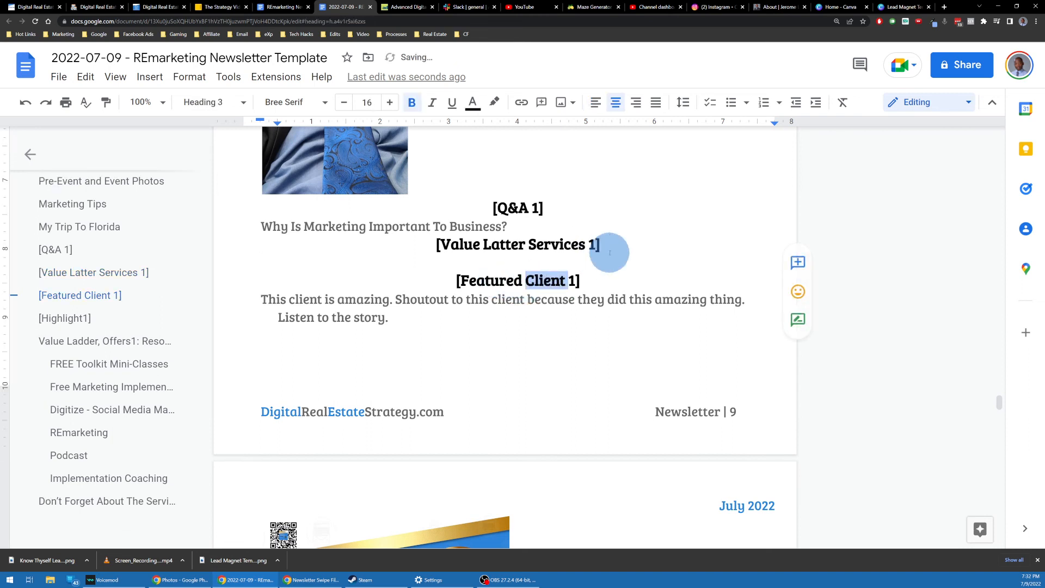
type("Guest")
key("Delete")
key("Delete")
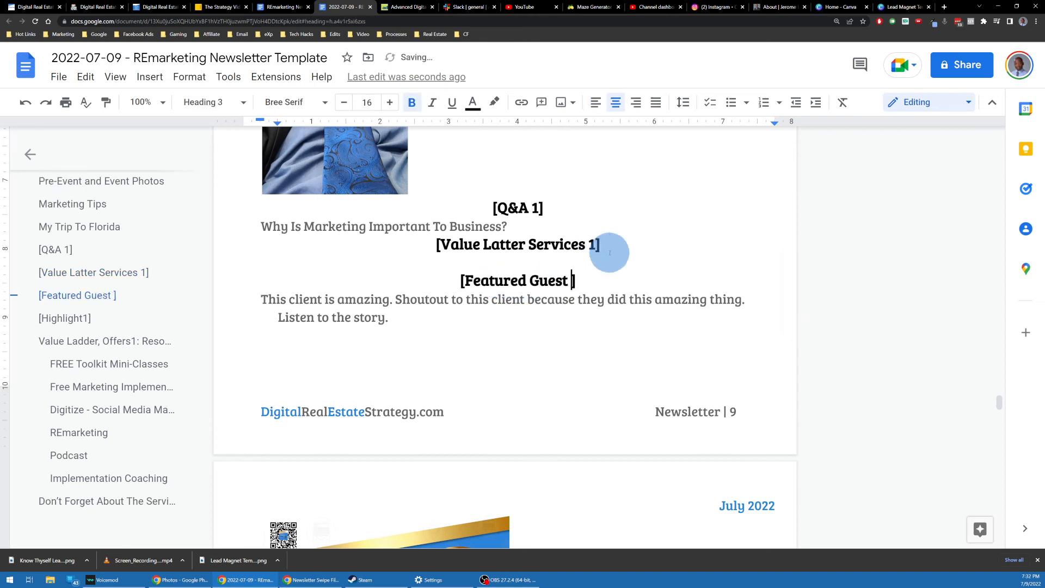
key("Delete")
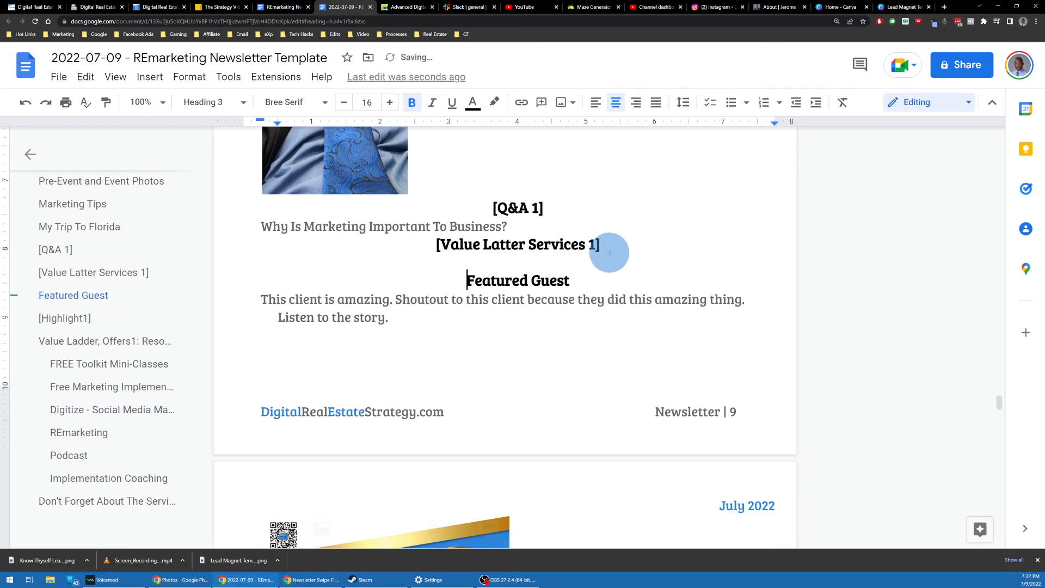
left_click(507, 299)
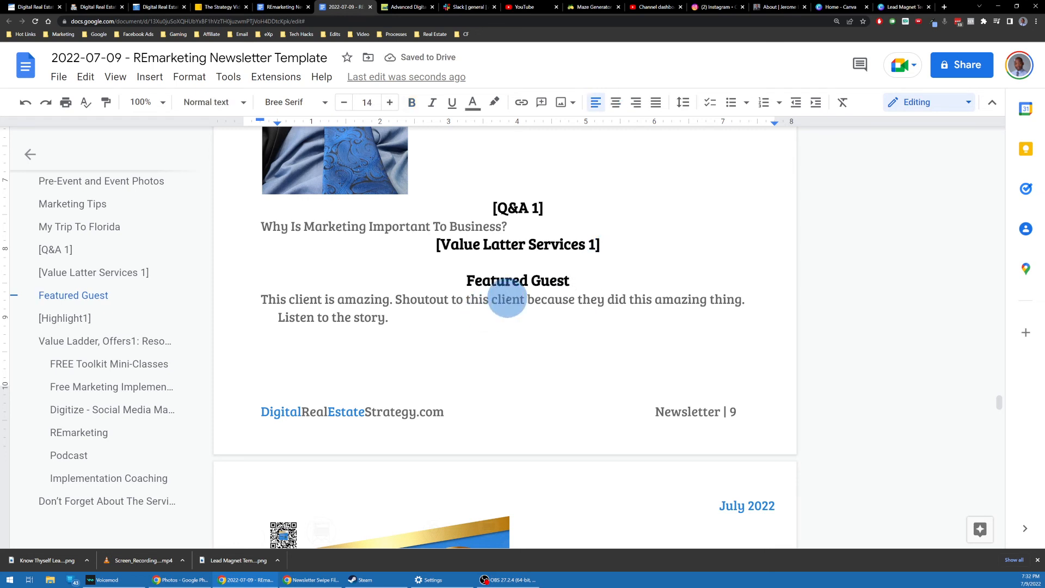
Step: Delete the business-credit banner image above [Highlight1]
scroll(435, 297, "down", 4)
scroll(432, 285, "down", 2)
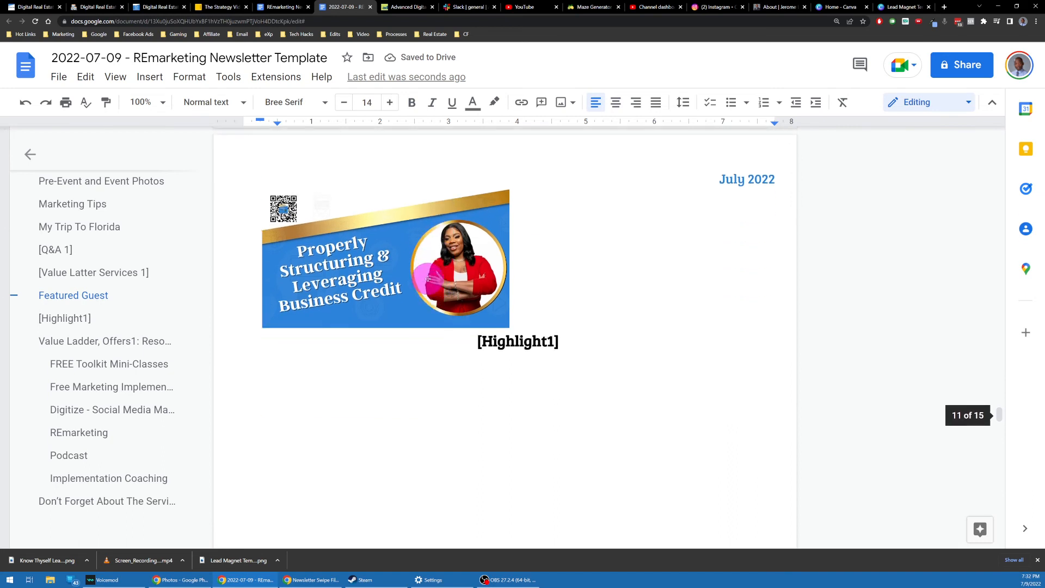
left_click(468, 278)
scroll(462, 270, "down", 3)
scroll(468, 292, "up", 2)
left_click(468, 294)
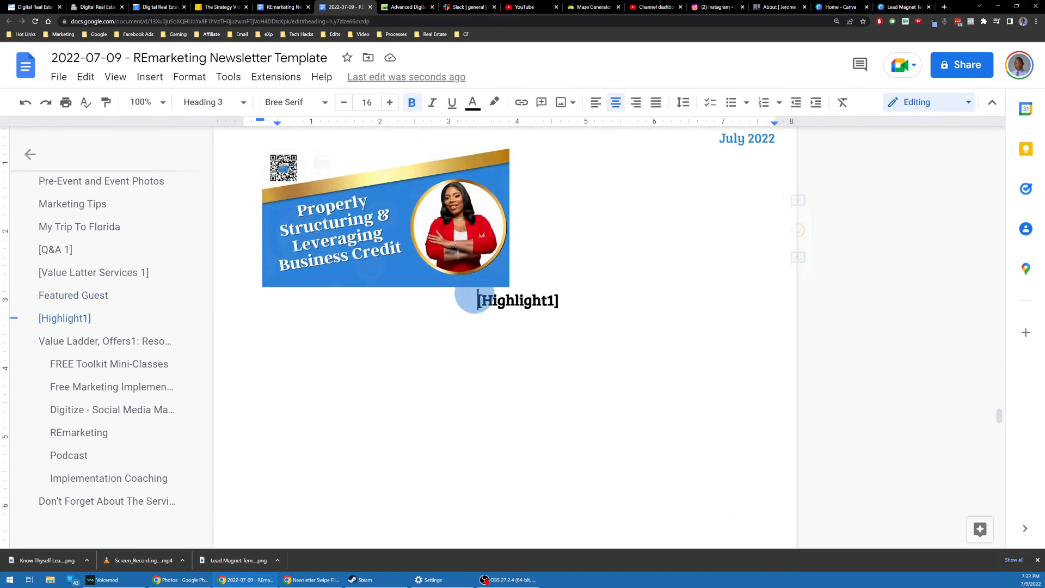
key("BackSpace")
Step: Add a blank line after [Highlight1]
scroll(484, 284, "up", 6)
scroll(579, 300, "down", 6)
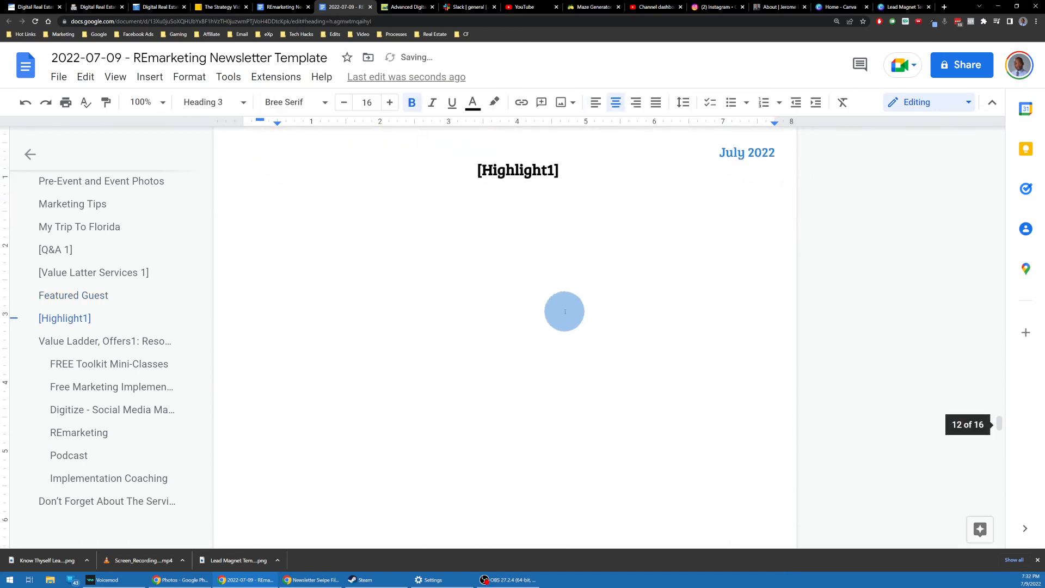
scroll(566, 310, "up", 2)
double_click(586, 250)
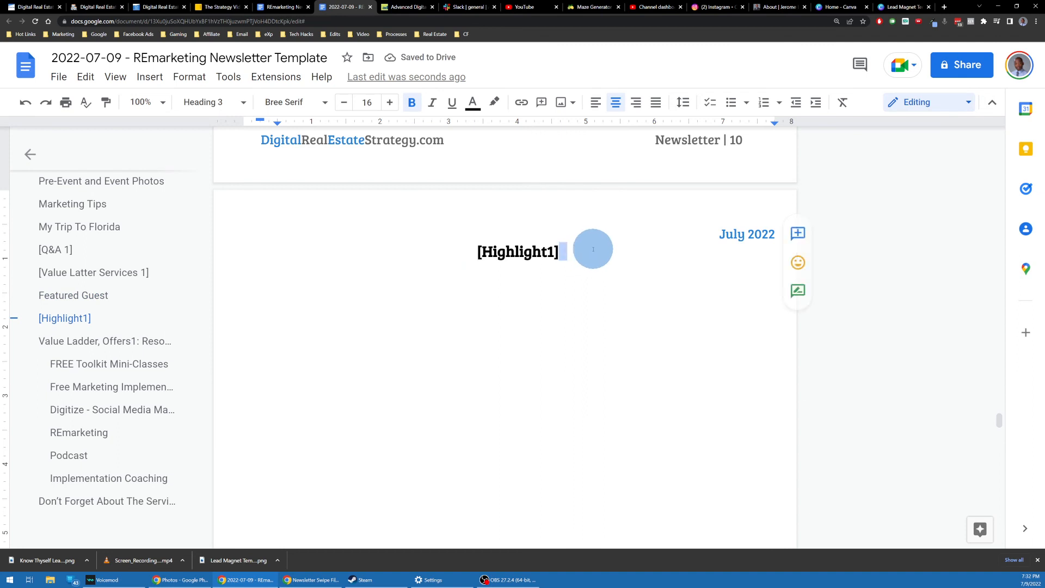
key("Return")
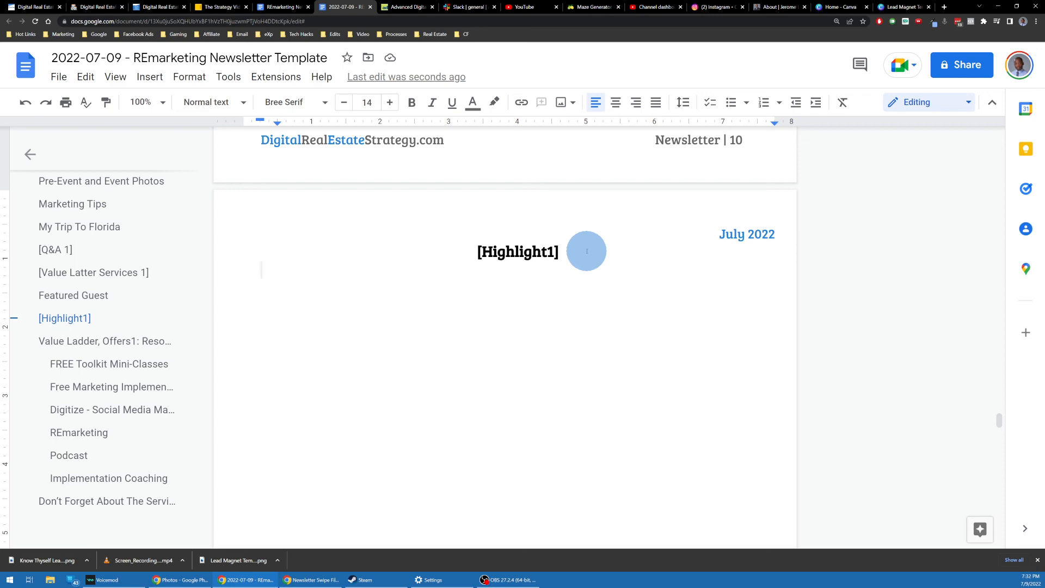
Step: Select the resources table link cells, then the 'All your tech and marketing needs in 1' heading
scroll(495, 268, "down", 10)
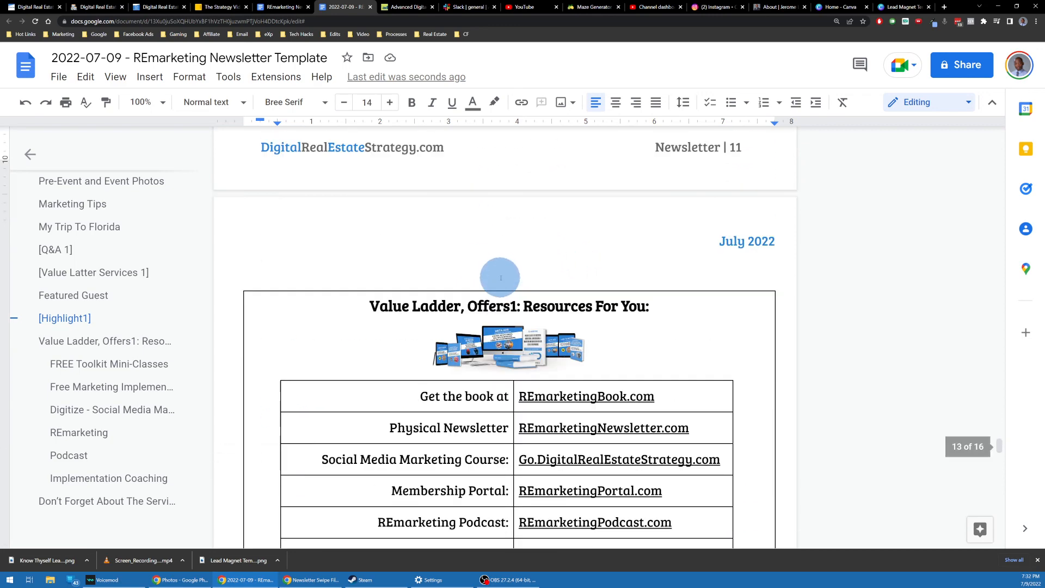
scroll(500, 277, "down", 1)
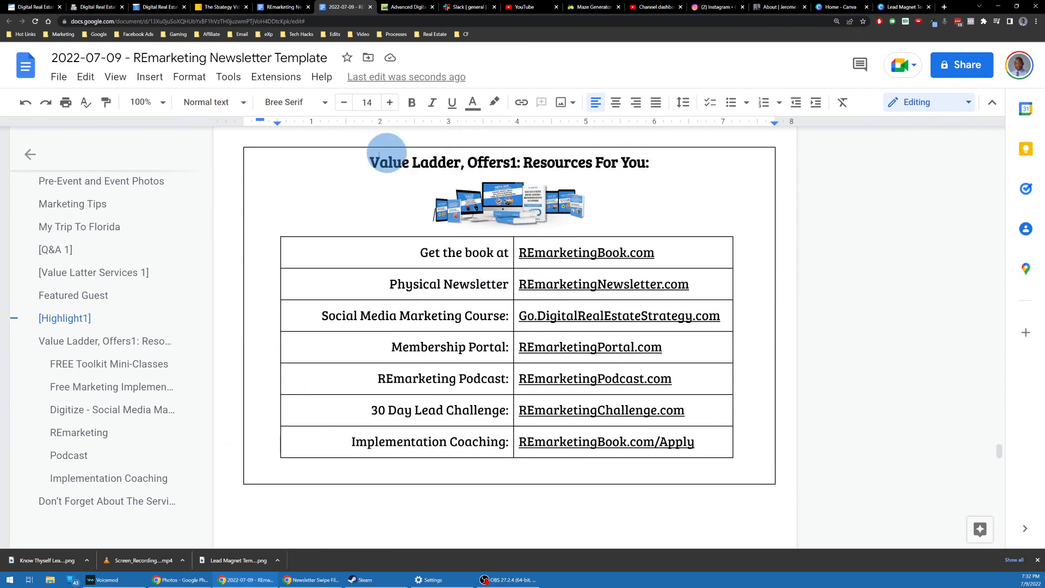
scroll(590, 203, "down", 2)
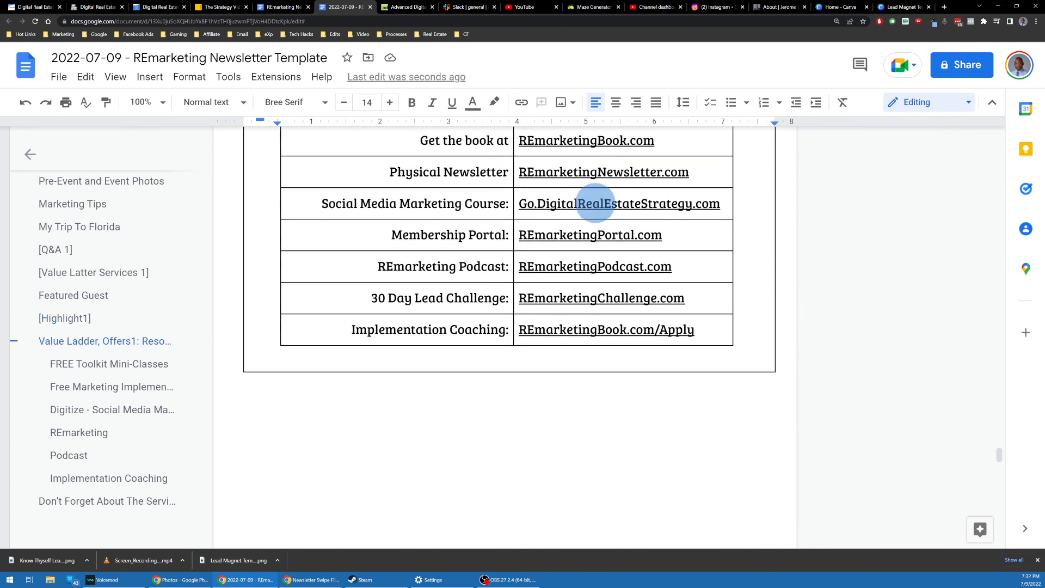
scroll(651, 294, "up", 1)
left_click_drag(705, 401, 545, 227)
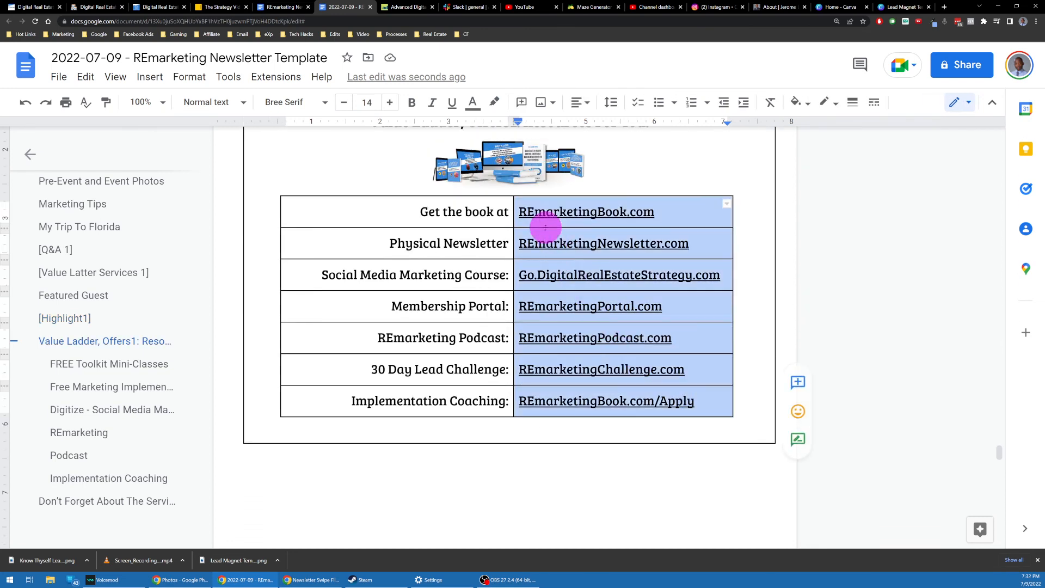
scroll(546, 253, "down", 6)
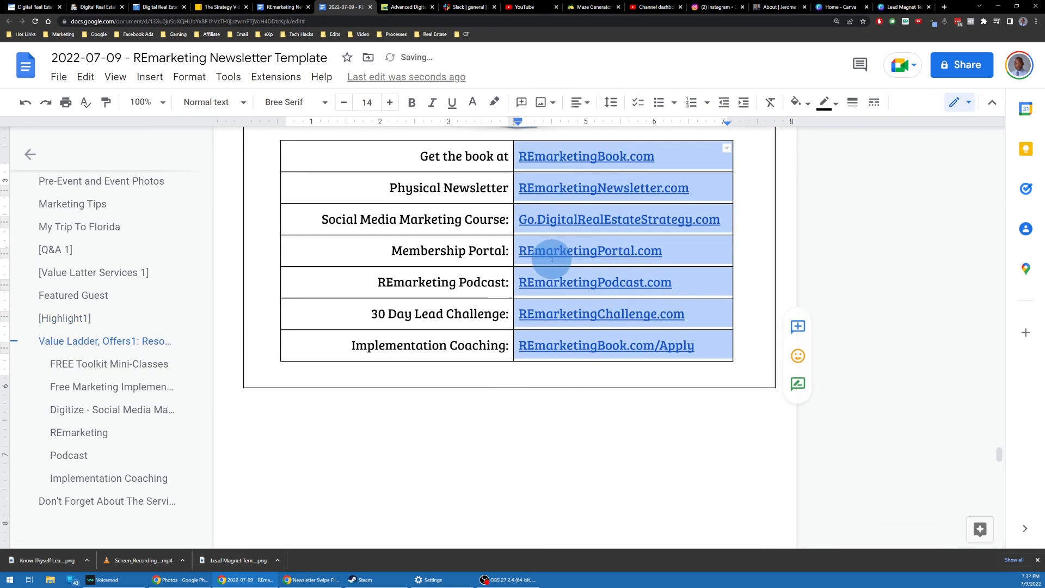
scroll(548, 254, "down", 5)
scroll(541, 252, "up", 5)
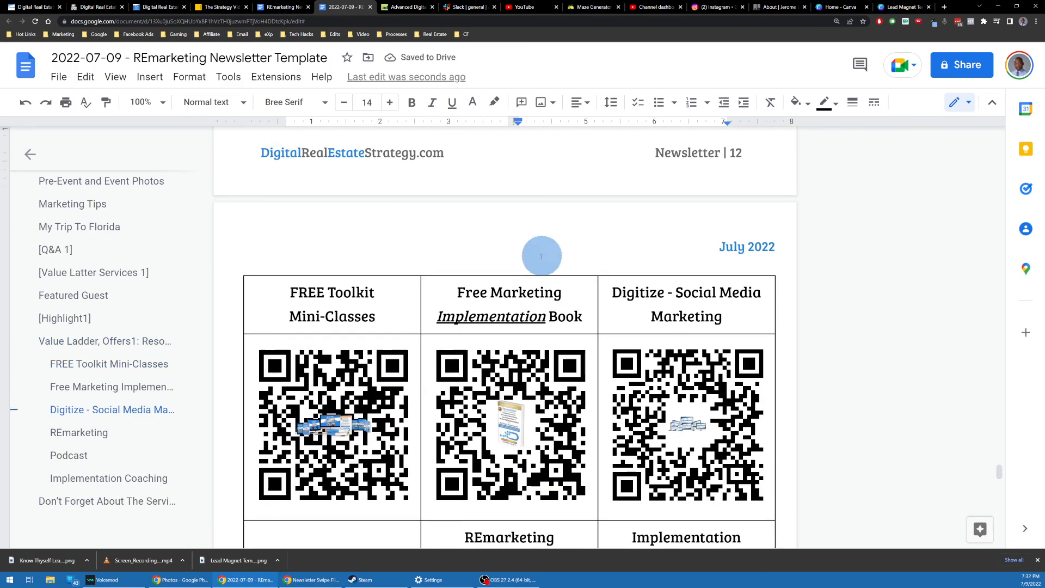
scroll(475, 282, "down", 6)
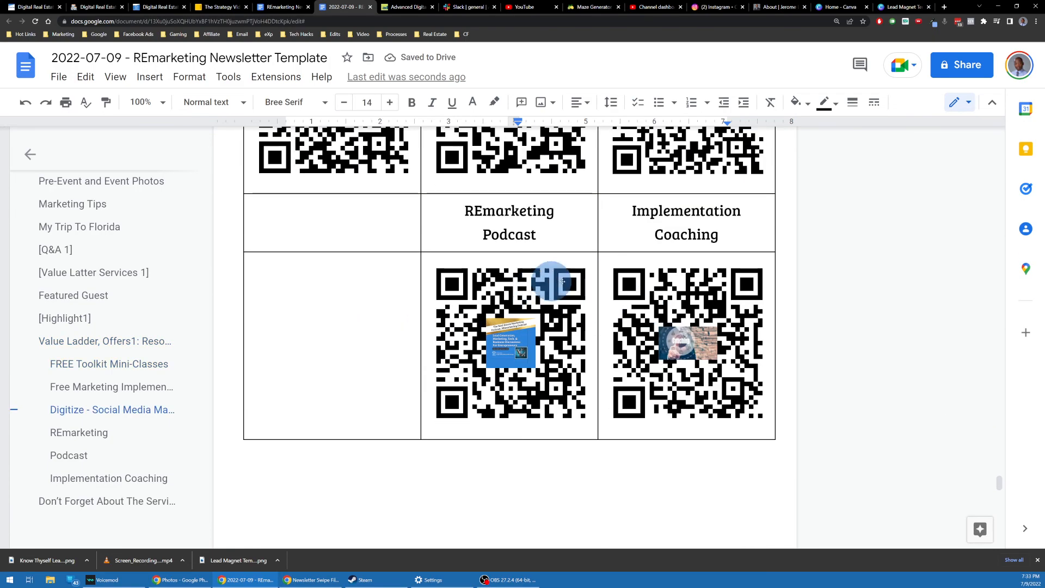
scroll(566, 261, "up", 4)
scroll(561, 218, "down", 14)
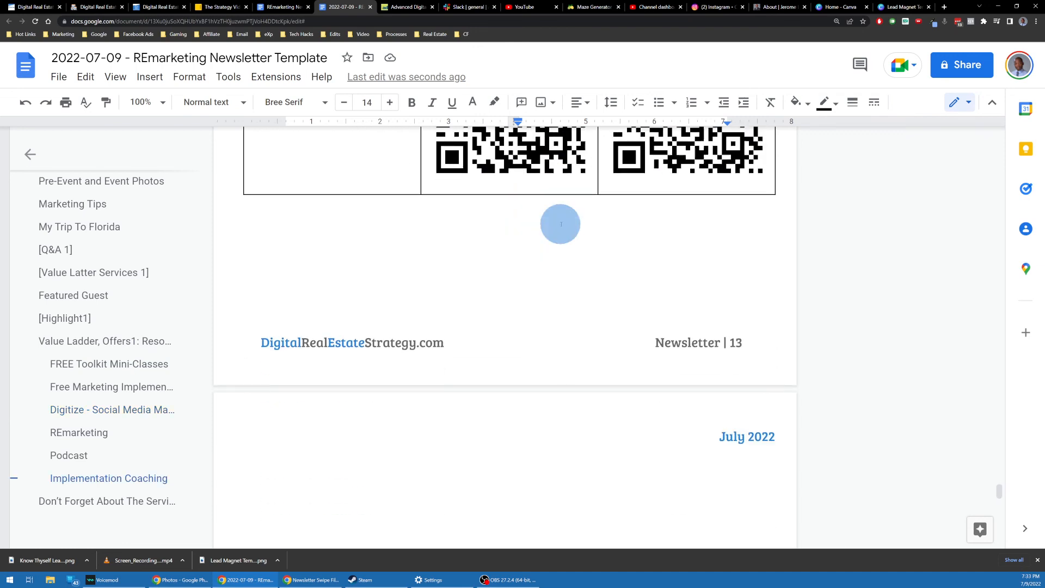
scroll(560, 220, "down", 4)
scroll(560, 216, "up", 3)
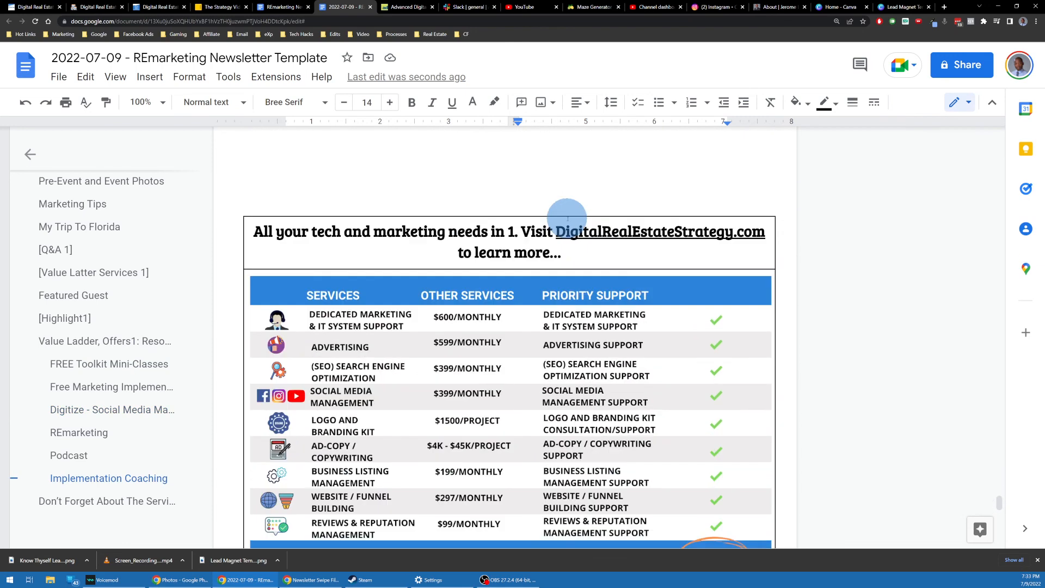
left_click(499, 258)
triple_click(499, 258)
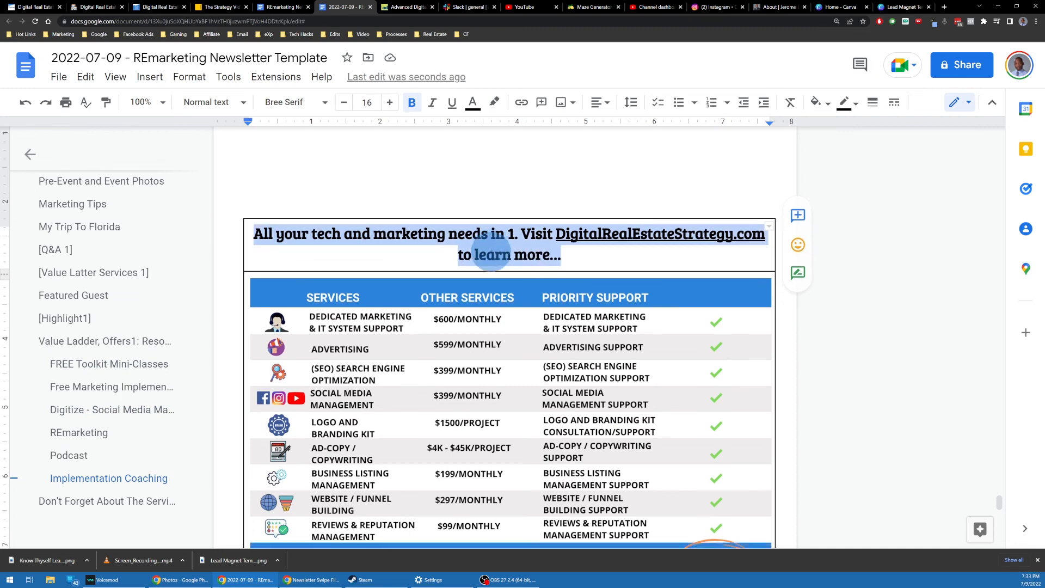
scroll(493, 252, "down", 5)
scroll(495, 247, "up", 7)
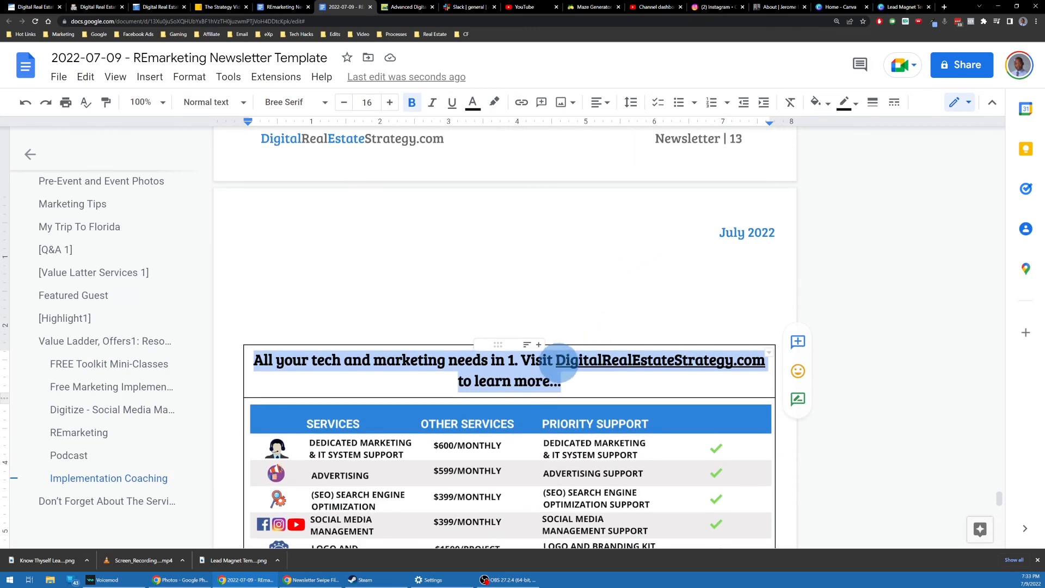
Step: Make the DigitalRealEstateStrategy.com link 14 pt and bold
left_click(559, 360)
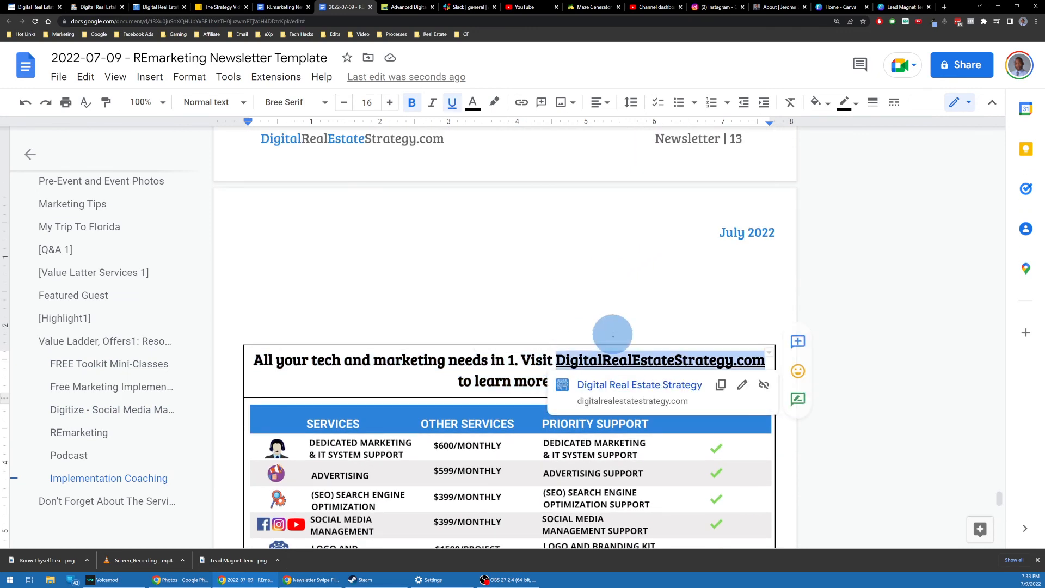
key("ctrl+shift+comma")
scroll(473, 340, "down", 3)
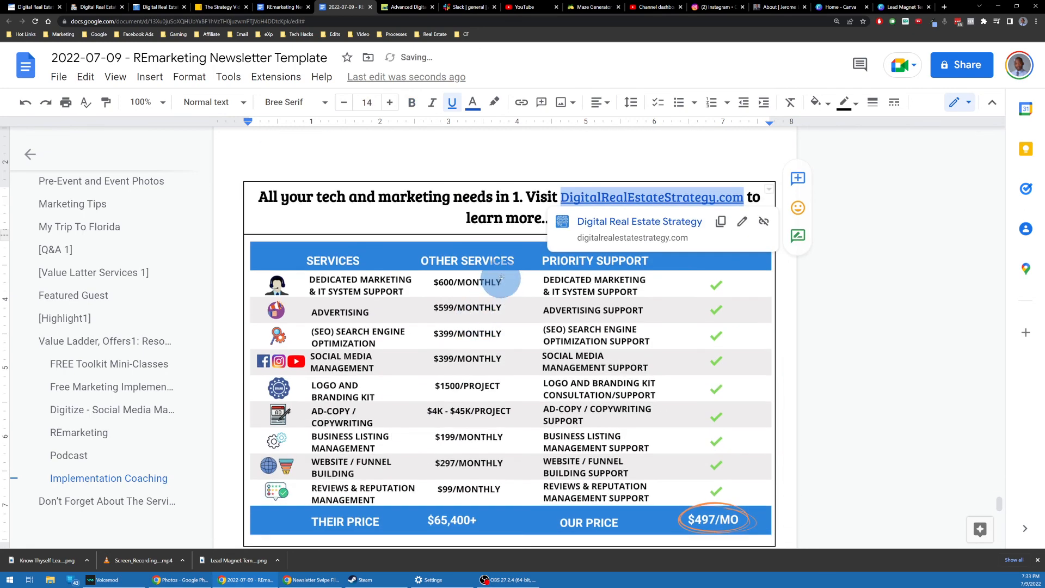
key("ctrl+b")
Step: Review the newsletter down to the final contact page
scroll(496, 281, "down", 7)
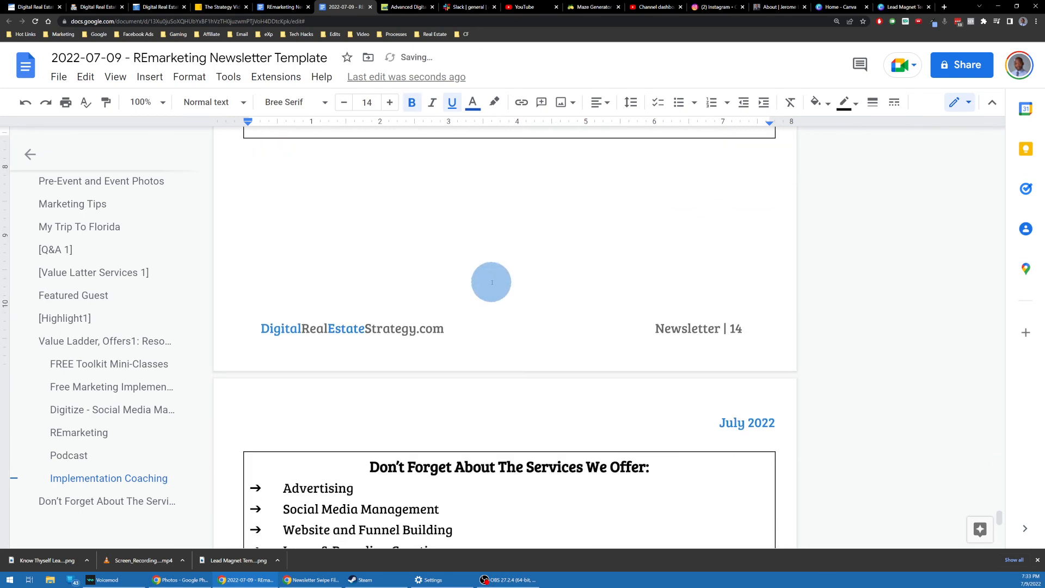
scroll(491, 282, "down", 7)
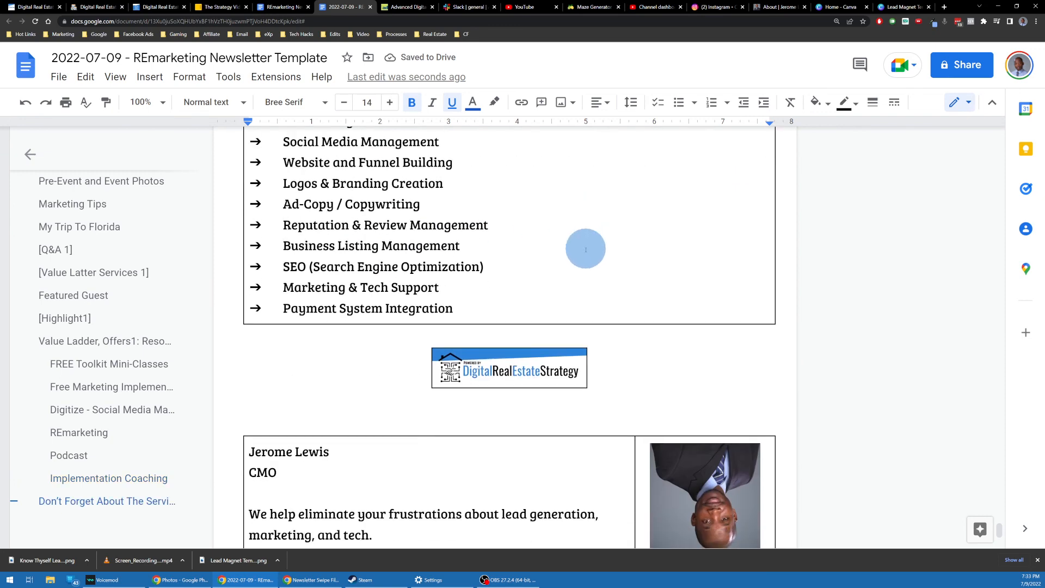
scroll(565, 262, "down", 2)
scroll(565, 266, "up", 7)
scroll(551, 271, "down", 9)
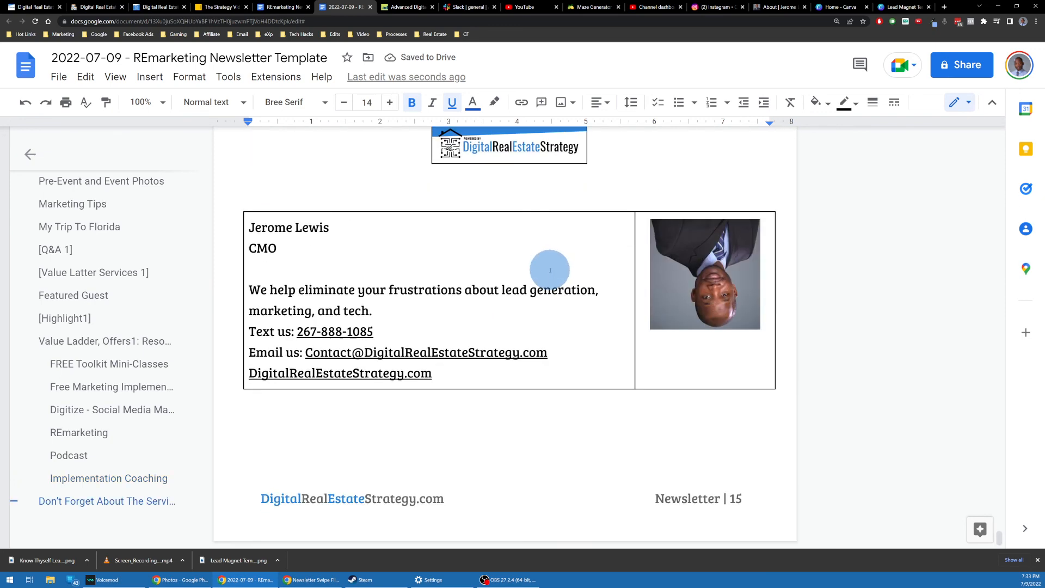
scroll(551, 270, "up", 2)
scroll(345, 476, "down", 2)
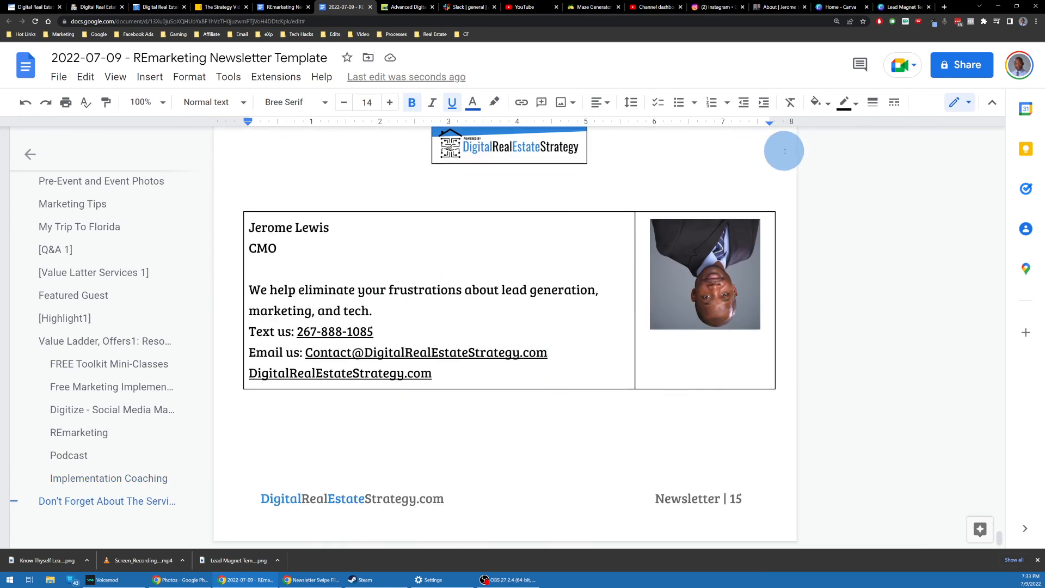